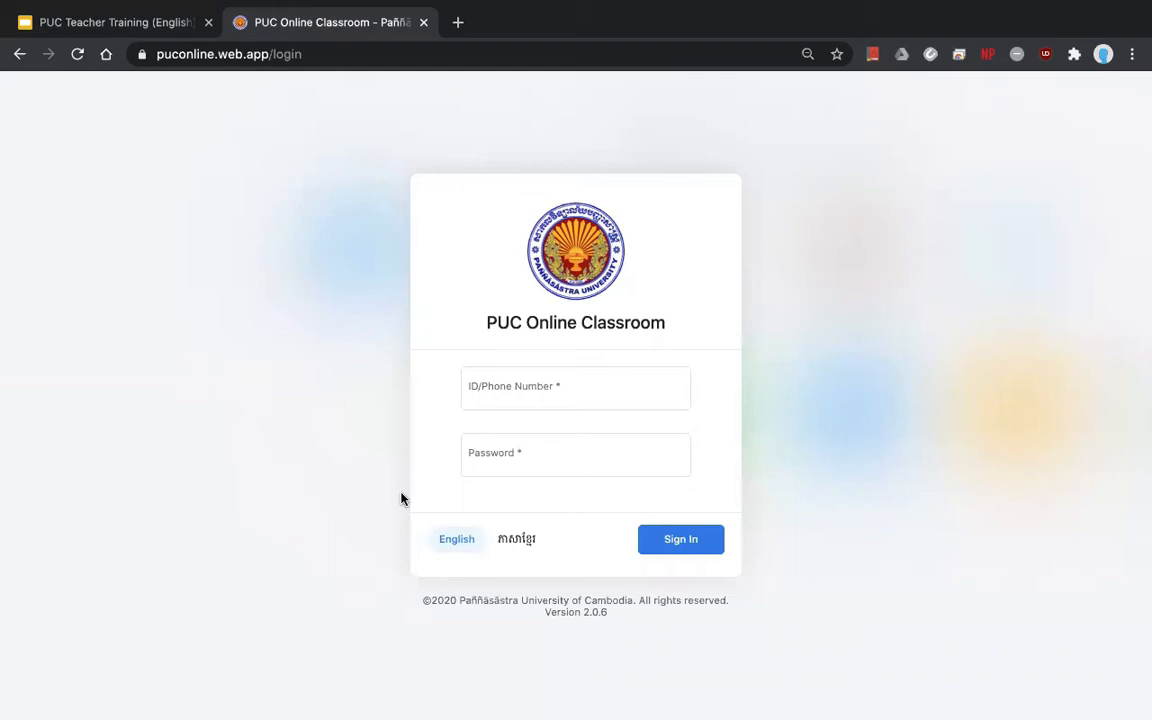
# - Enter the teacher account's phone number and password and submit the login
pyautogui.click(485, 399)
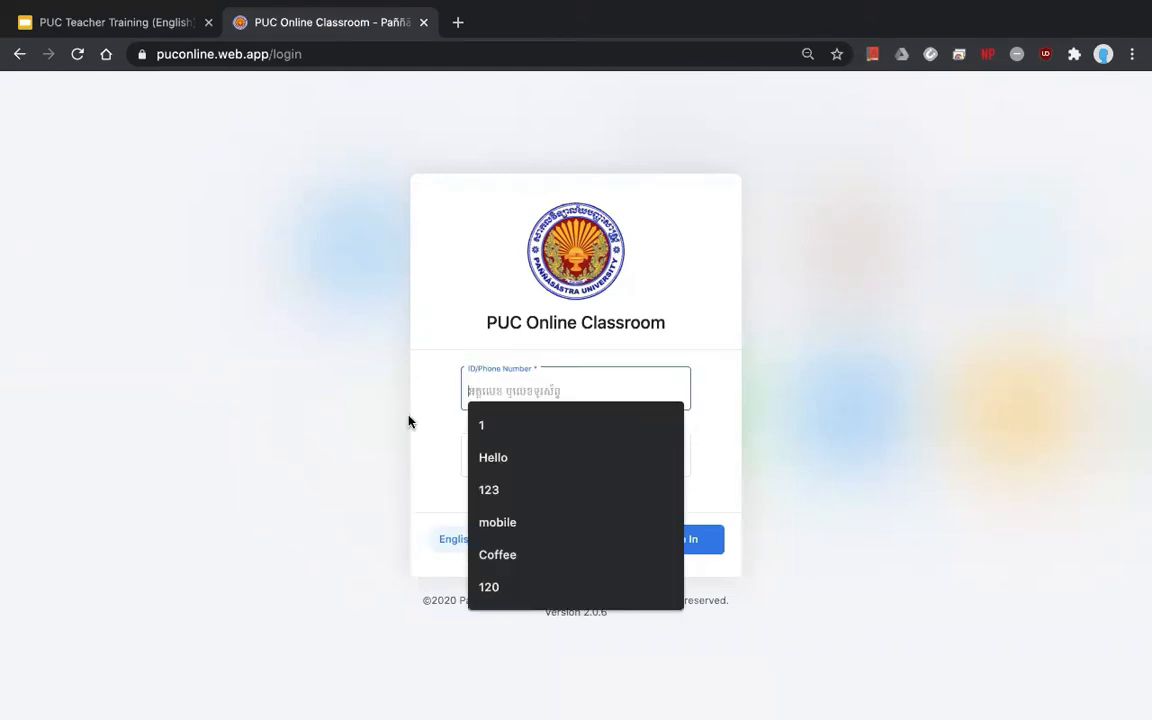
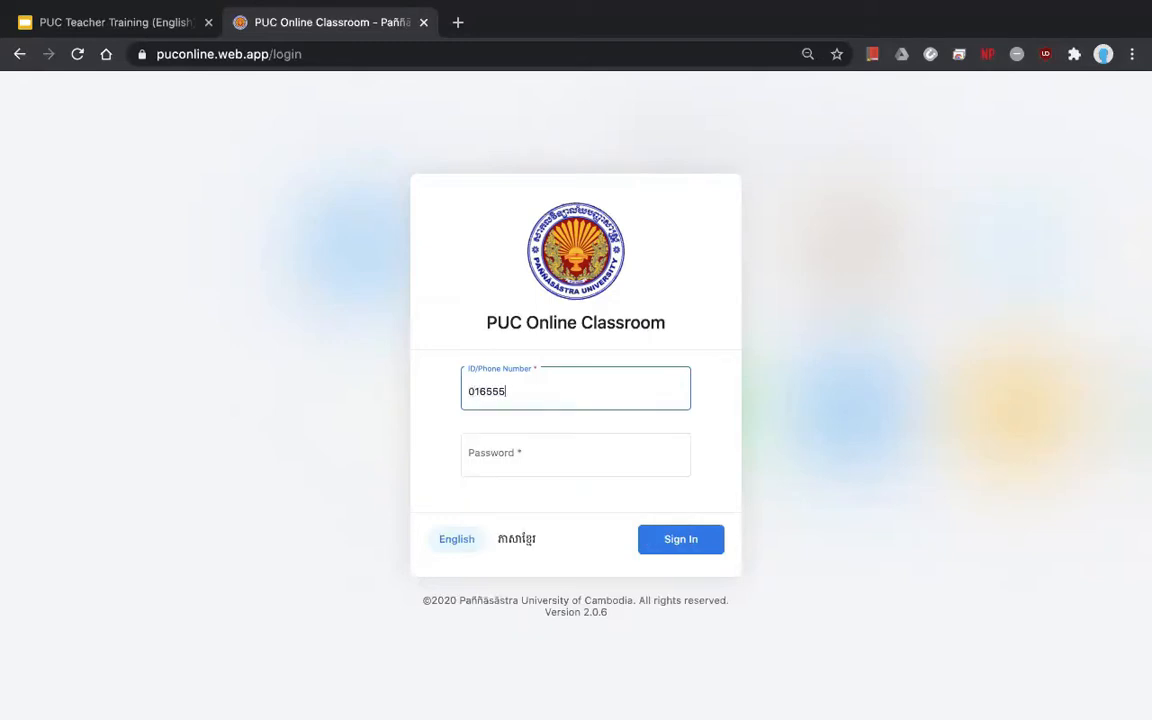
pyautogui.click(482, 462)
pyautogui.write('•••')
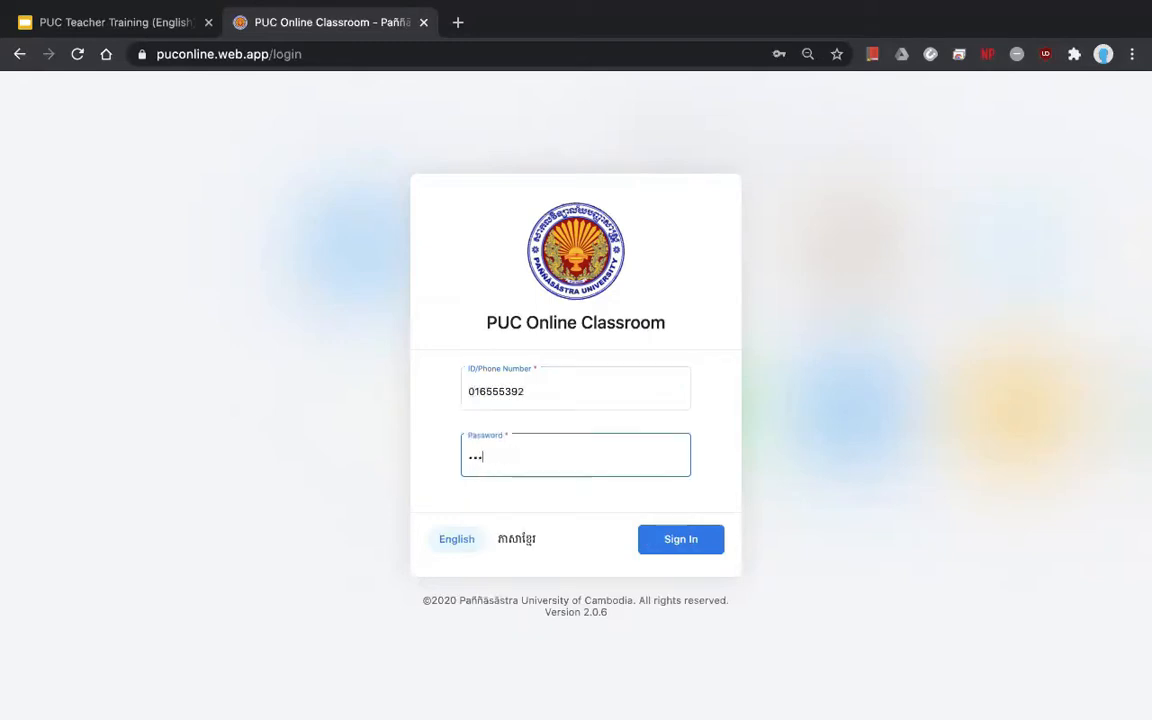
pyautogui.write('••••••')
pyautogui.press('Return')
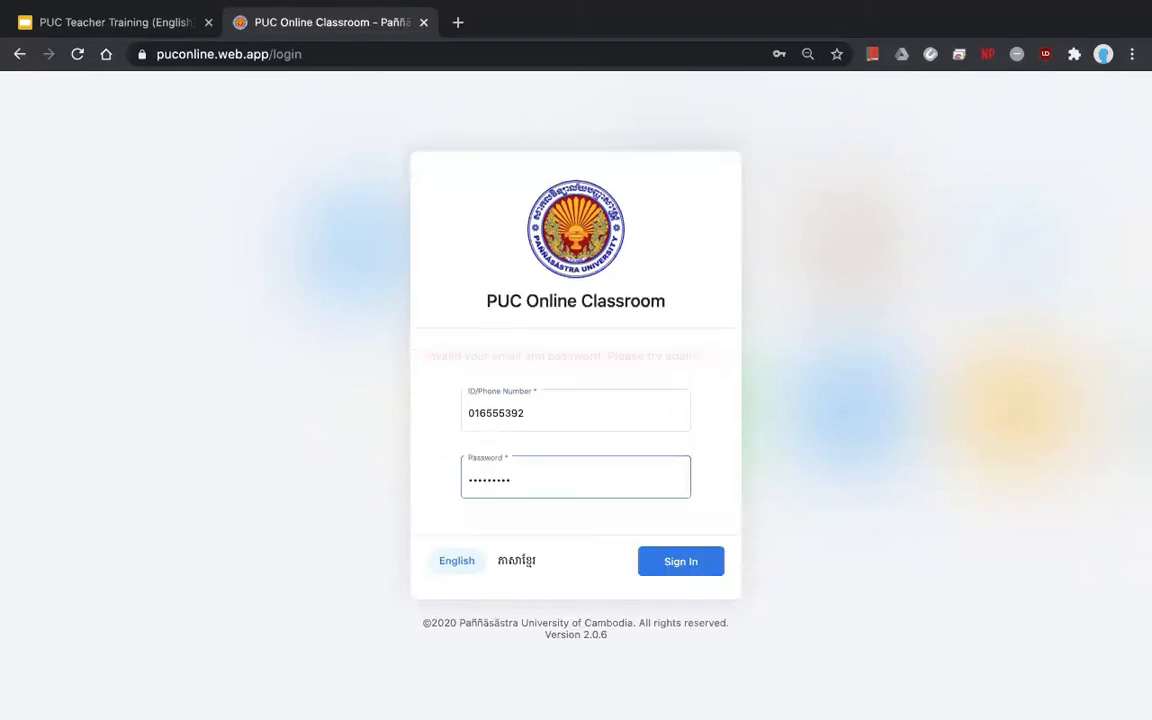
# - Retype the rejected password and sign in to reach the home dashboard
pyautogui.press('BackSpace')
pyautogui.press('BackSpace')
pyautogui.press('BackSpace')
pyautogui.press('BackSpace')
pyautogui.press('BackSpace')
pyautogui.press('BackSpace')
pyautogui.press('BackSpace')
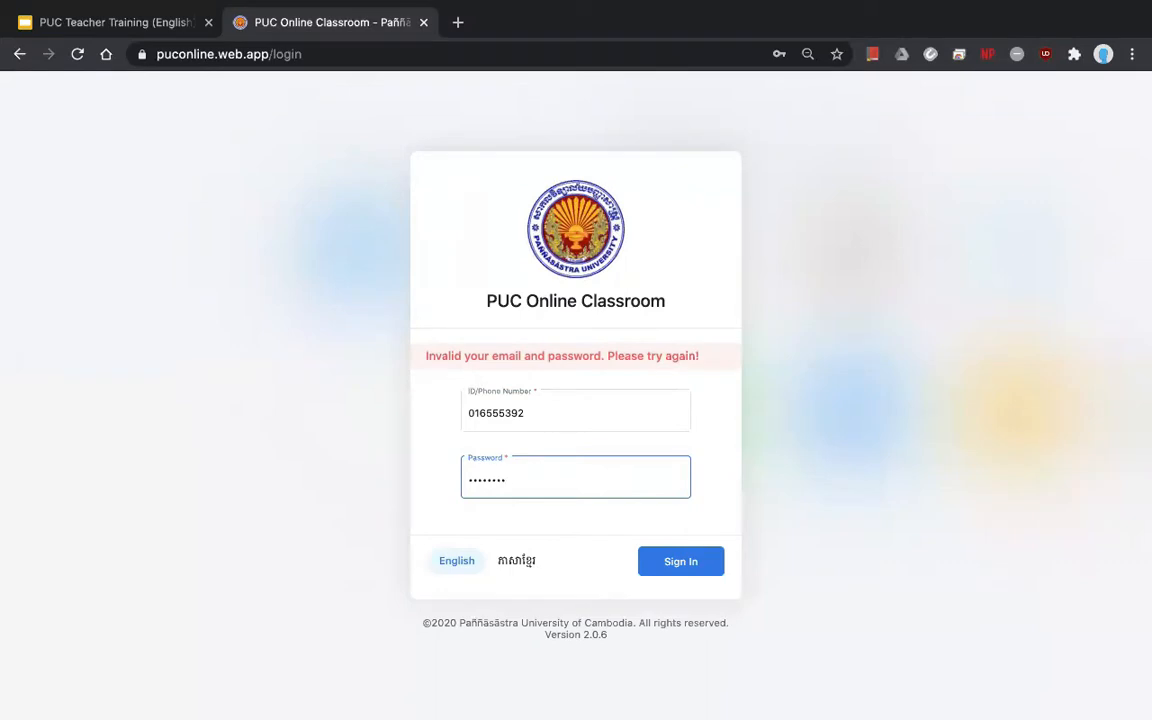
pyautogui.press('BackSpace')
pyautogui.press('BackSpace')
pyautogui.write('•••••••••')
pyautogui.press('Return')
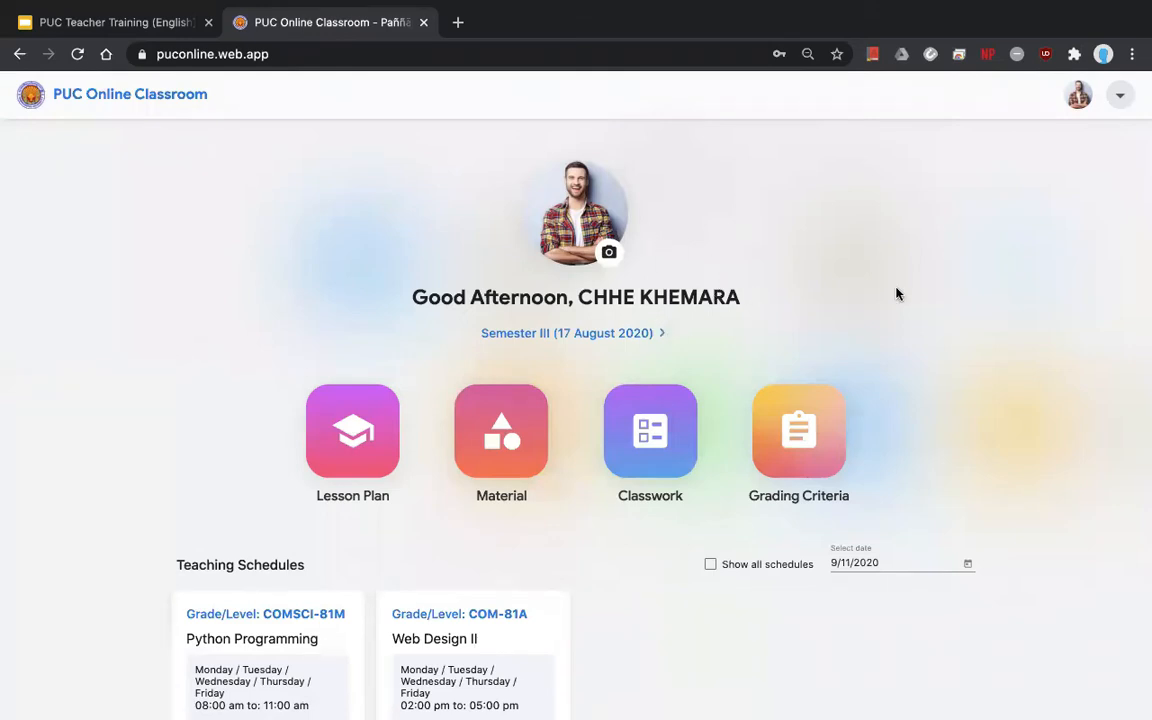
pyautogui.click(1120, 100)
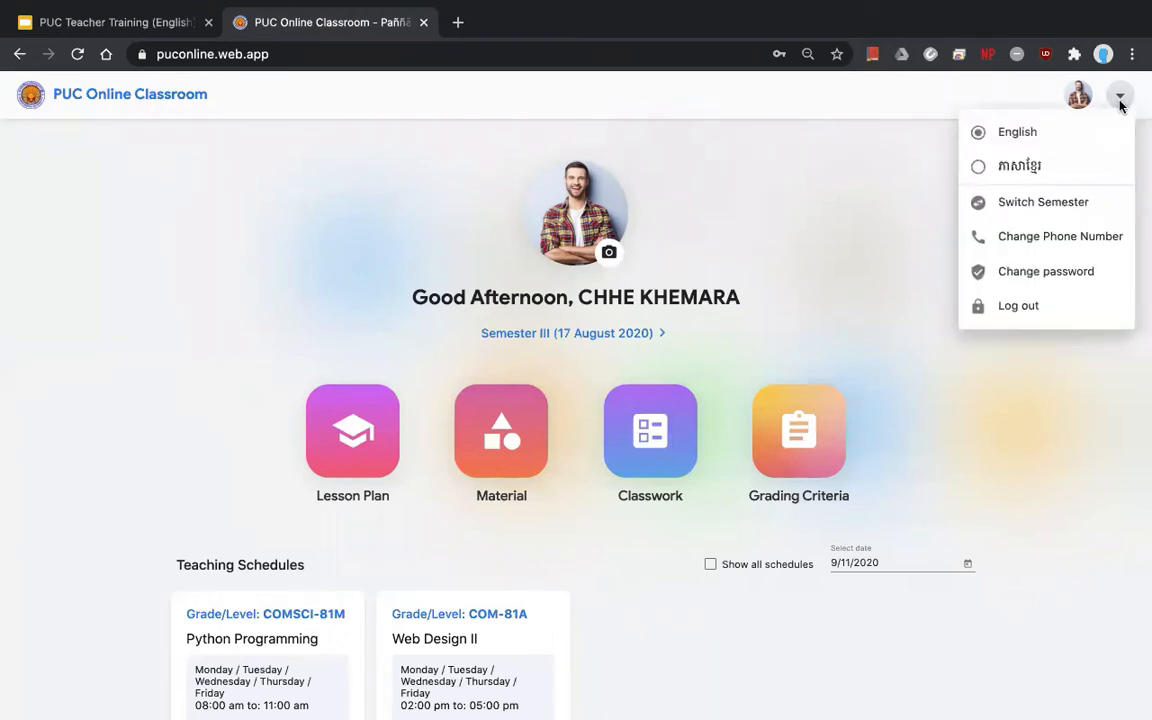
pyautogui.click(1025, 166)
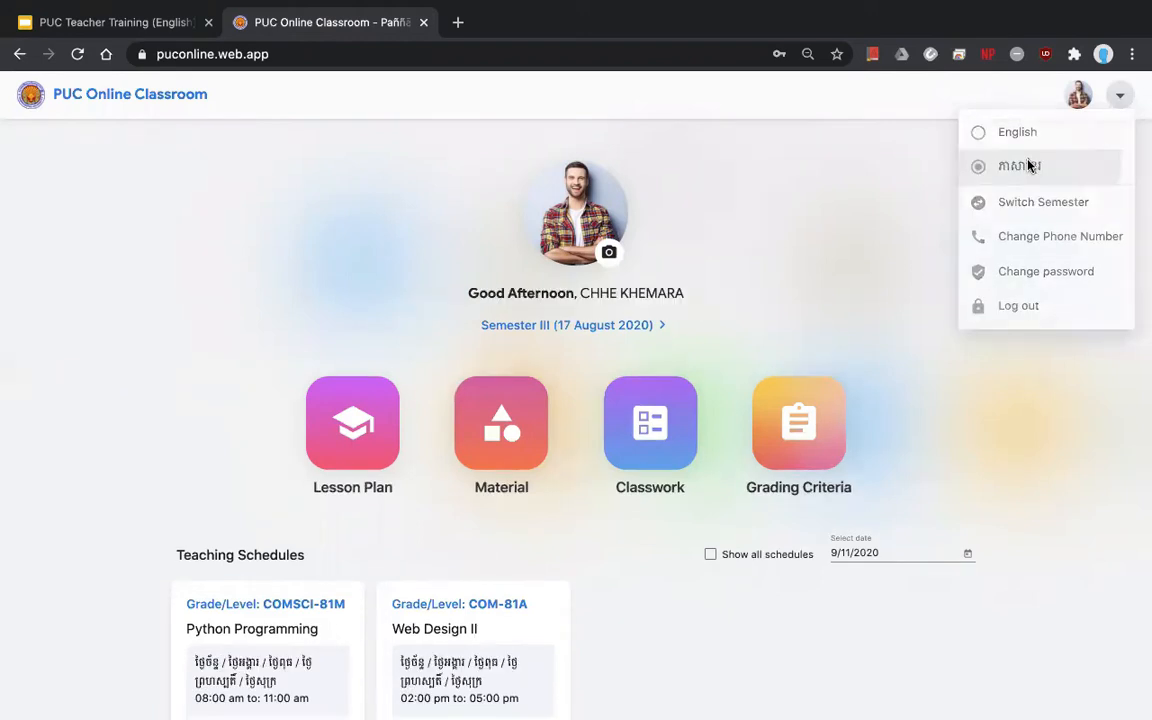
pyautogui.click(1120, 97)
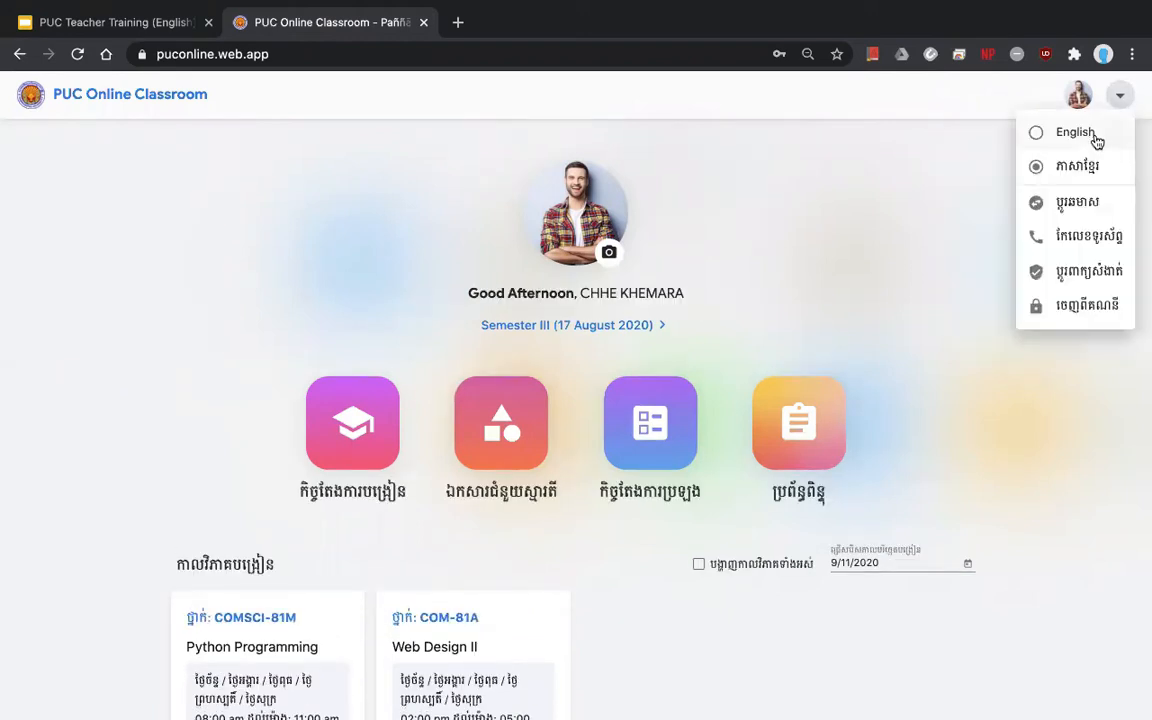
pyautogui.click(1096, 140)
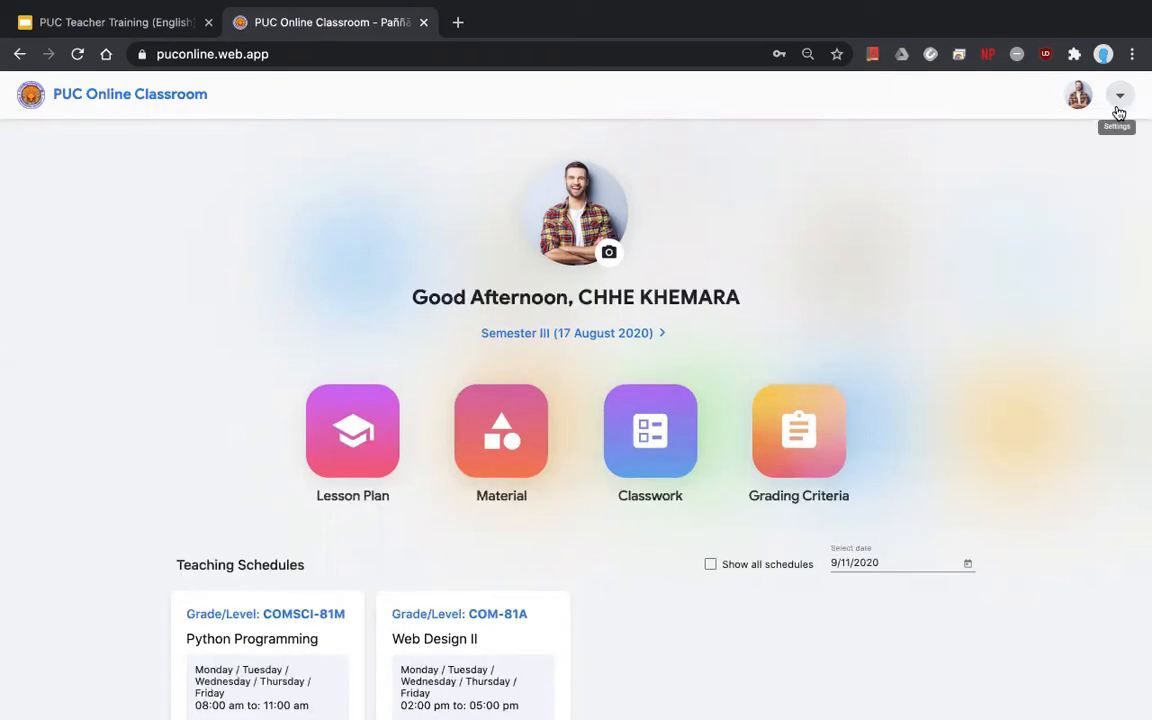
pyautogui.click(1119, 110)
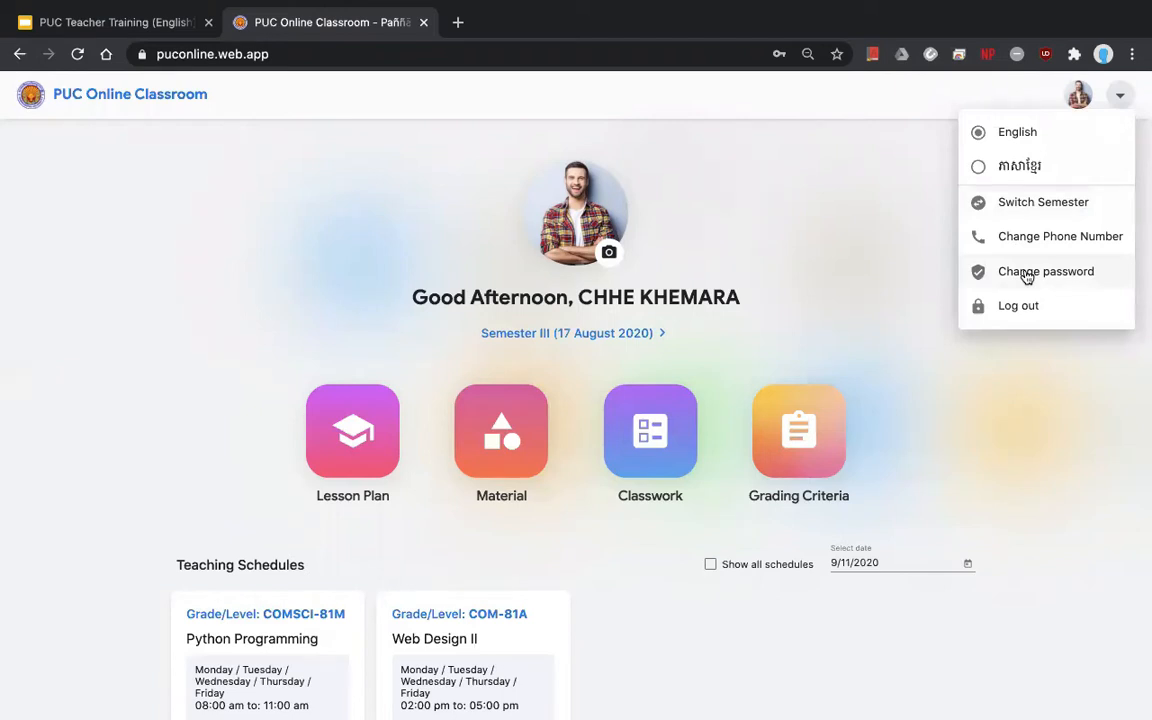
pyautogui.click(836, 305)
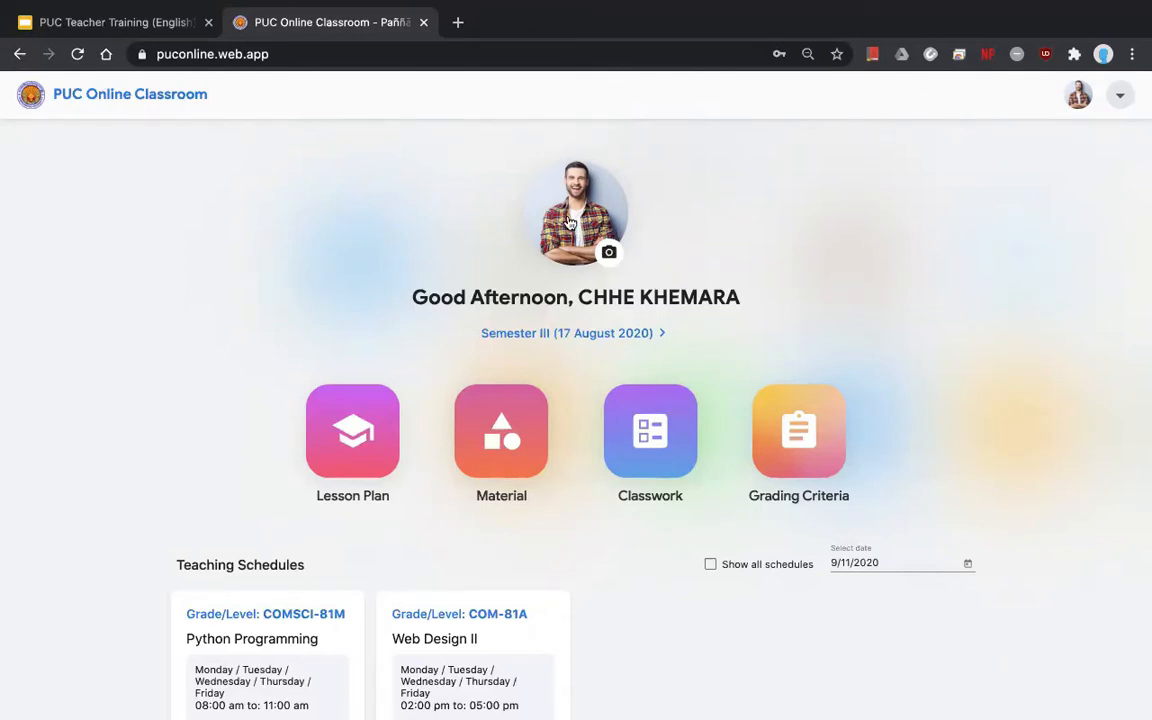
pyautogui.click(610, 258)
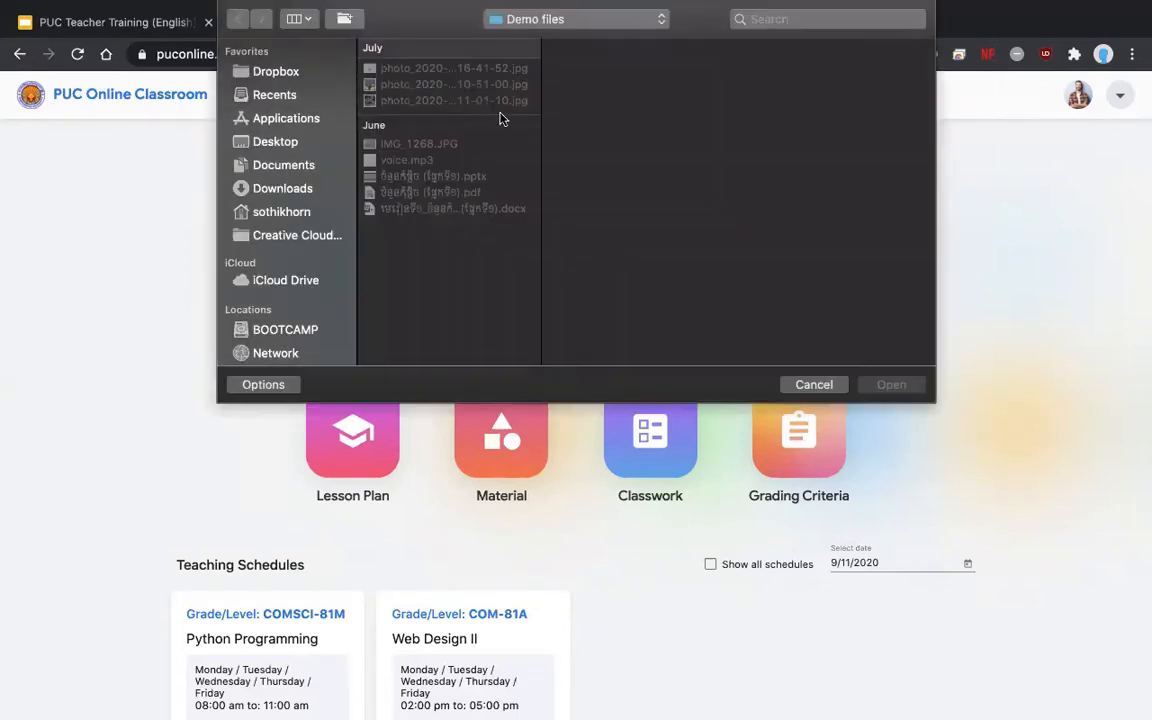
pyautogui.click(465, 86)
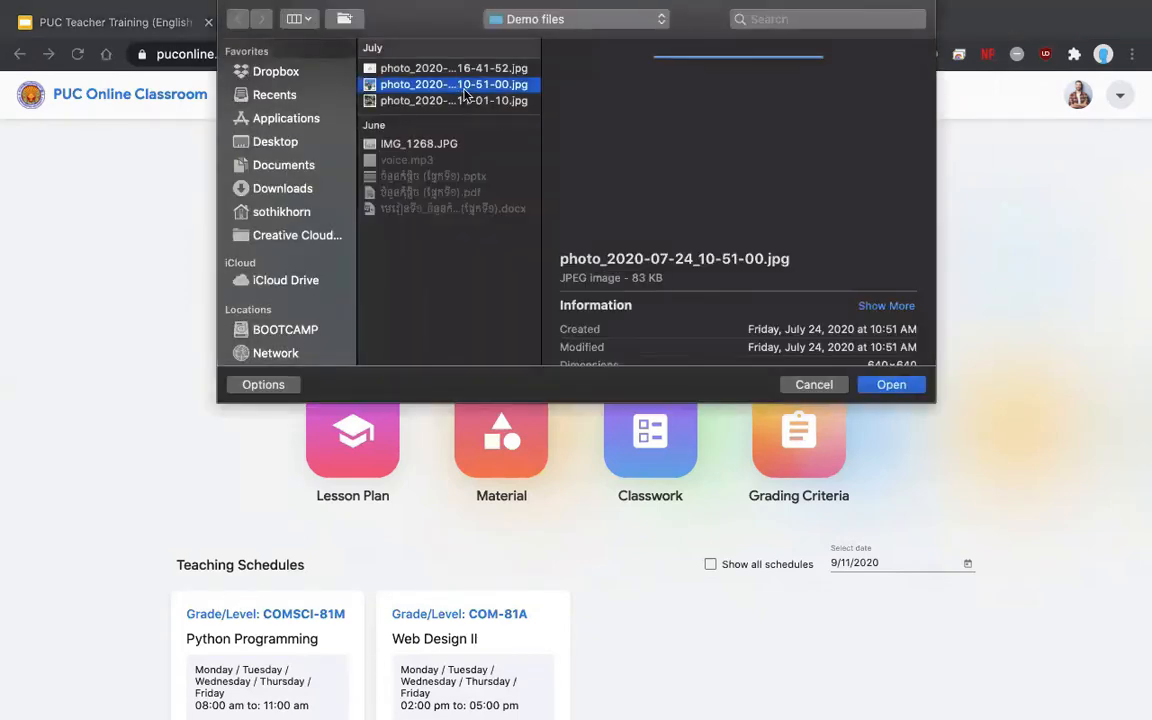
pyautogui.click(813, 385)
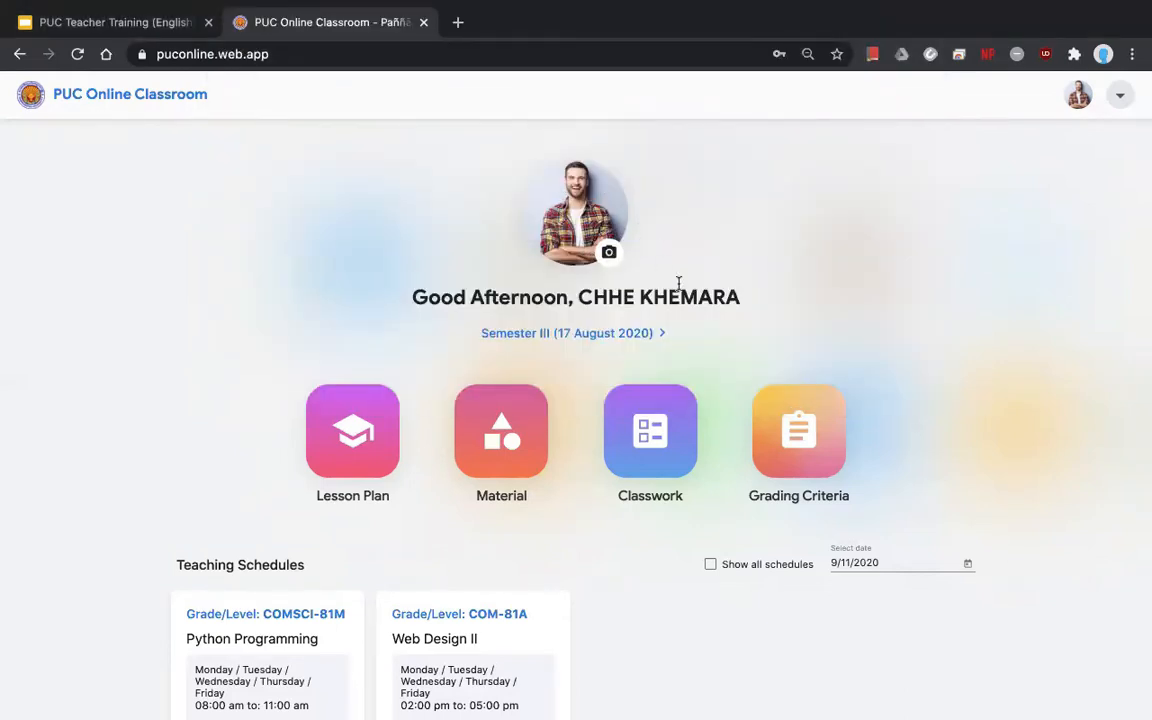
pyautogui.scroll(-2, 678, 283)
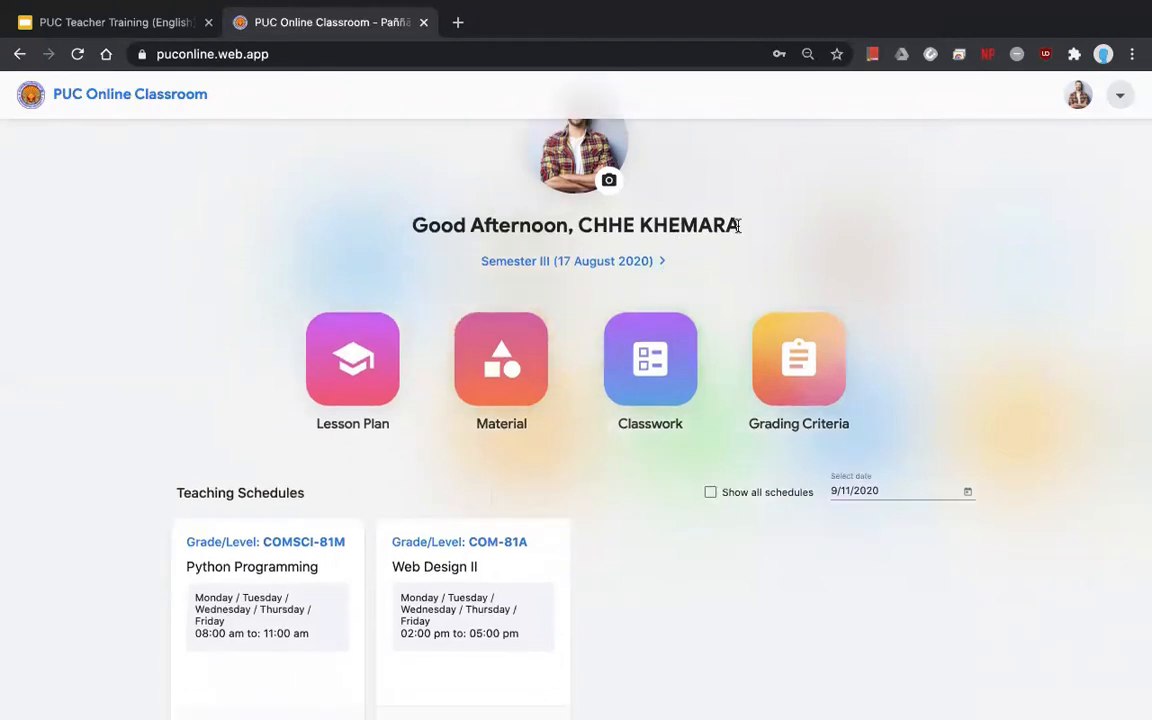
pyautogui.moveTo(742, 230); pyautogui.dragTo(581, 224)
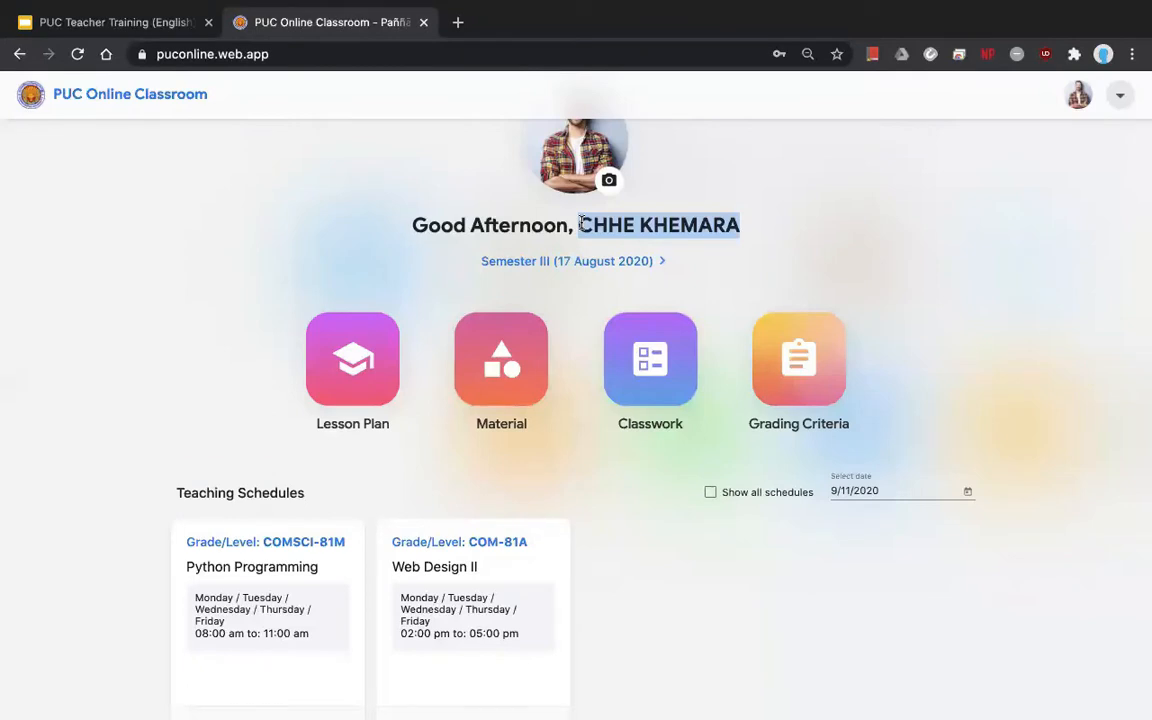
pyautogui.click(645, 228)
pyautogui.scroll(-2, 679, 264)
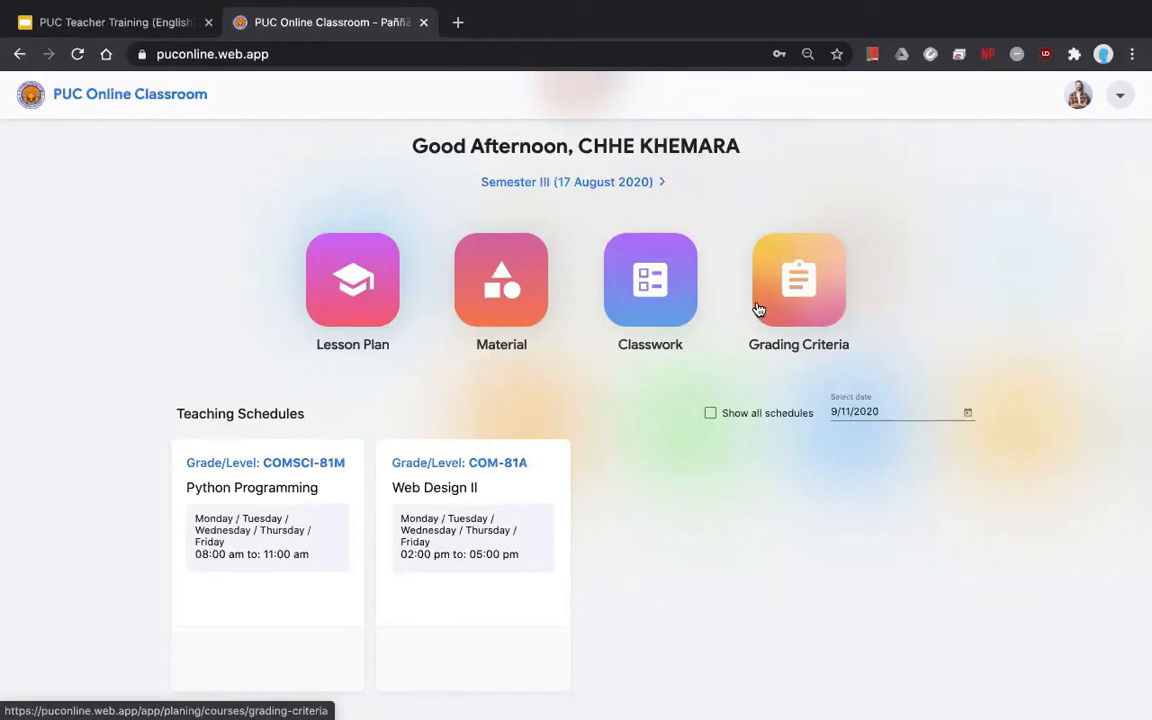
# - Tick Show all schedules to list every teaching schedule, then open the Lesson Plan courses list
pyautogui.scroll(-1, 565, 403)
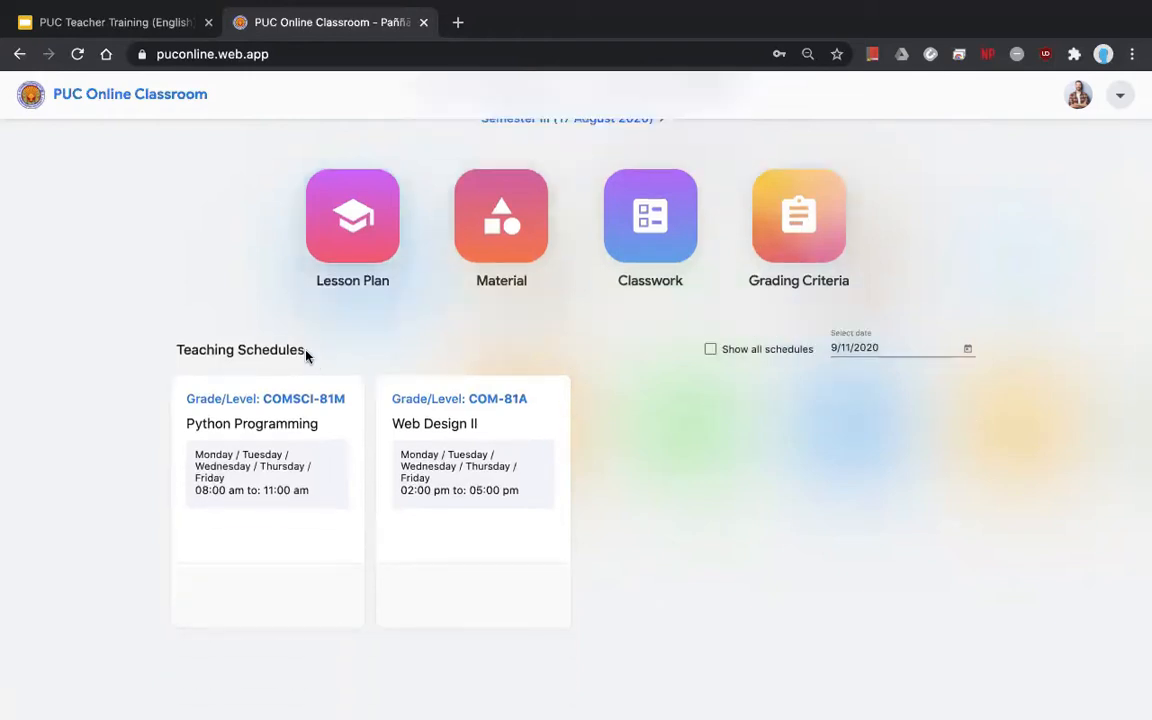
pyautogui.moveTo(307, 352); pyautogui.dragTo(172, 353)
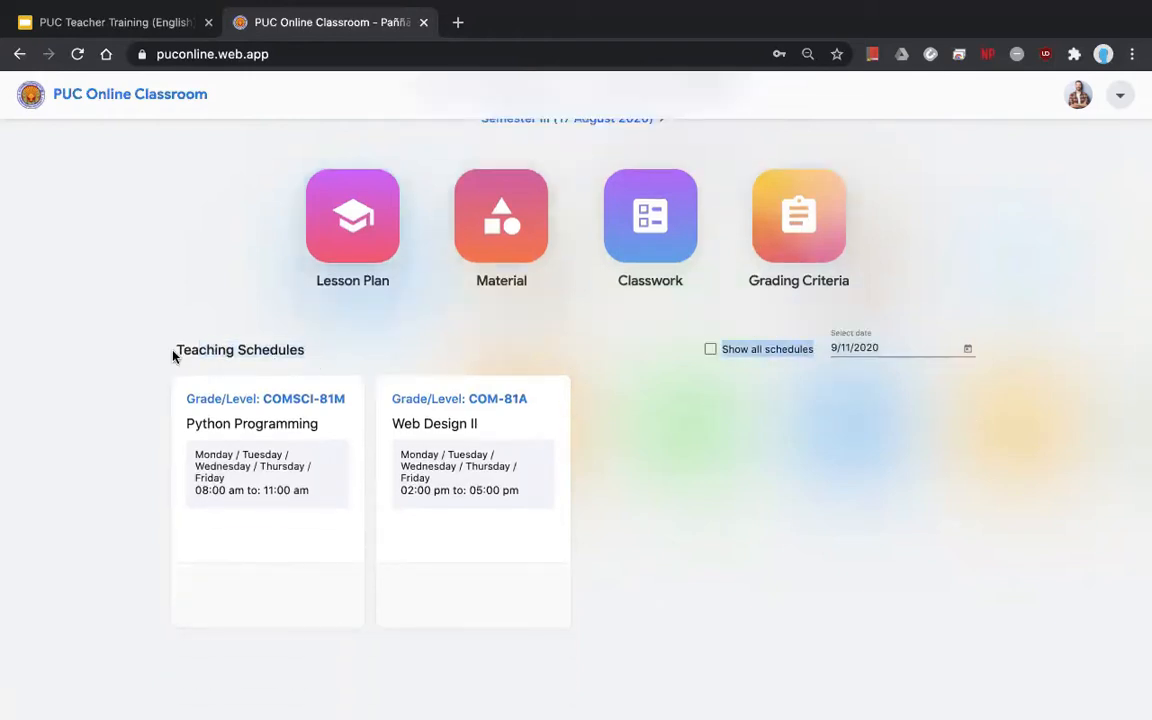
pyautogui.click(207, 349)
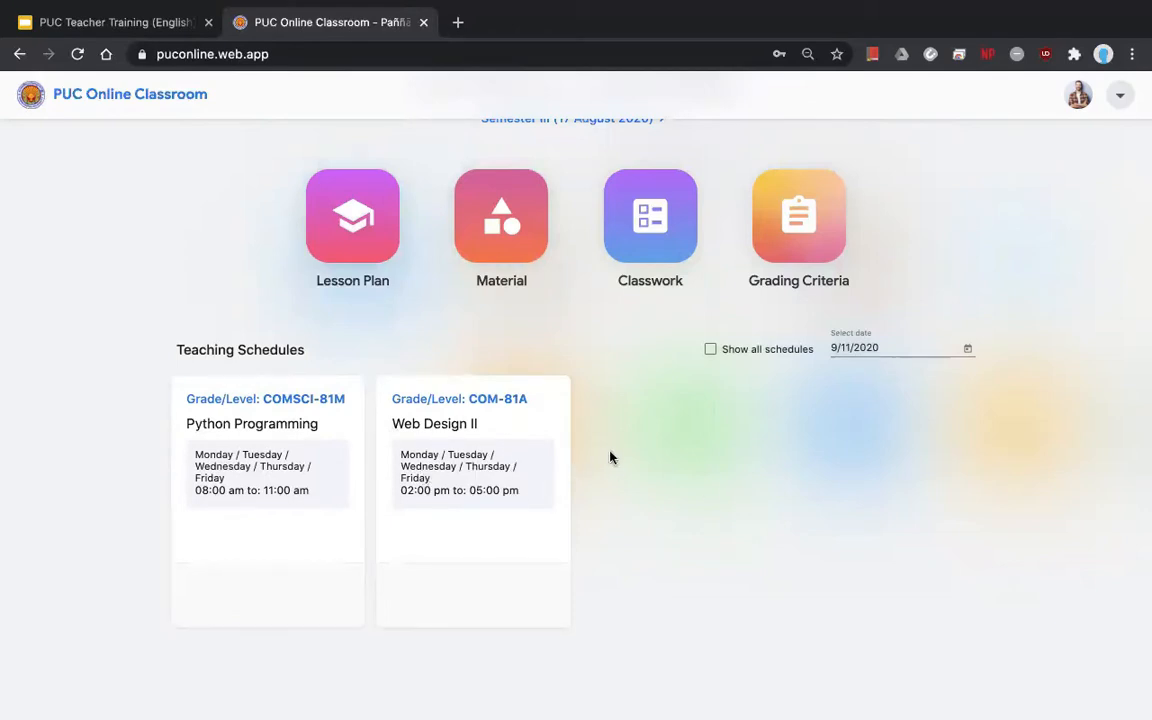
pyautogui.click(709, 350)
pyautogui.scroll(3, 706, 407)
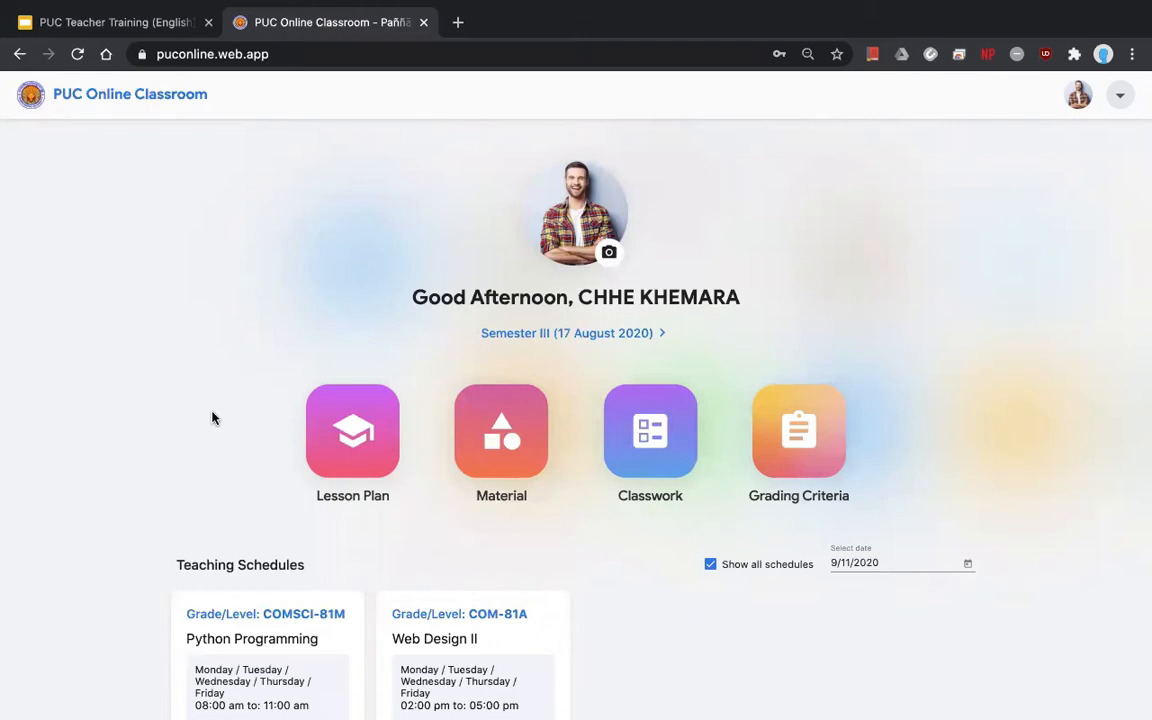
pyautogui.click(336, 447)
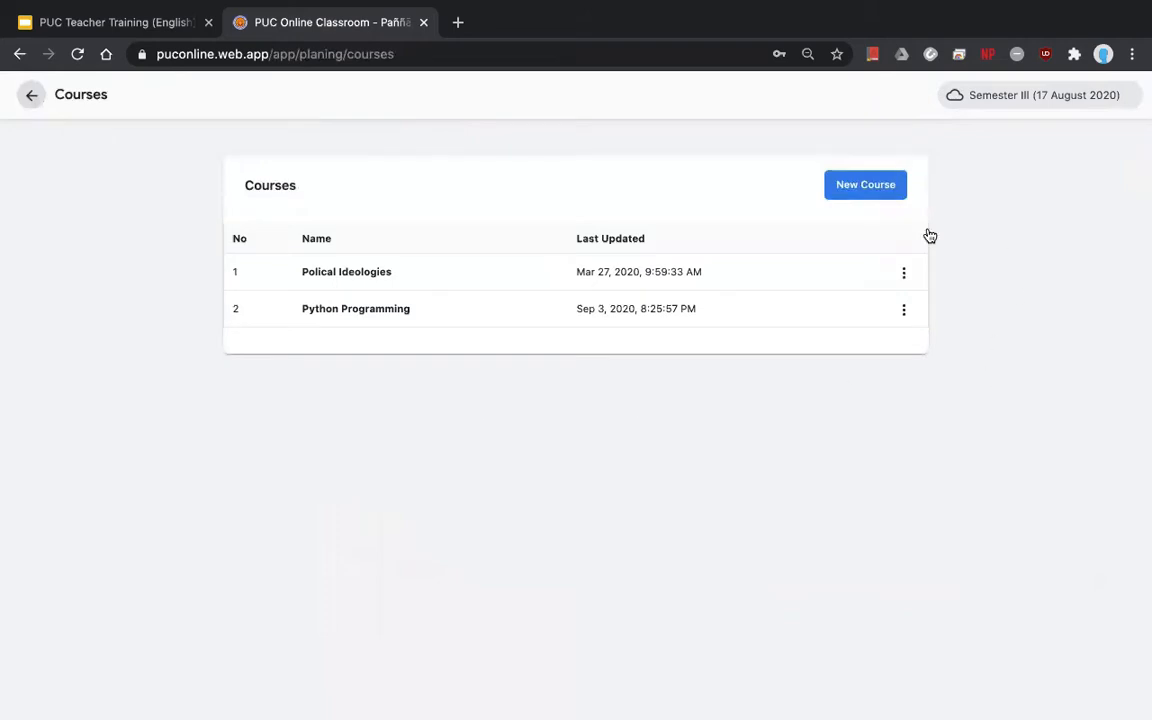
# - Create the course 'HIST101 - World History I' and save it to the Courses list
pyautogui.click(858, 199)
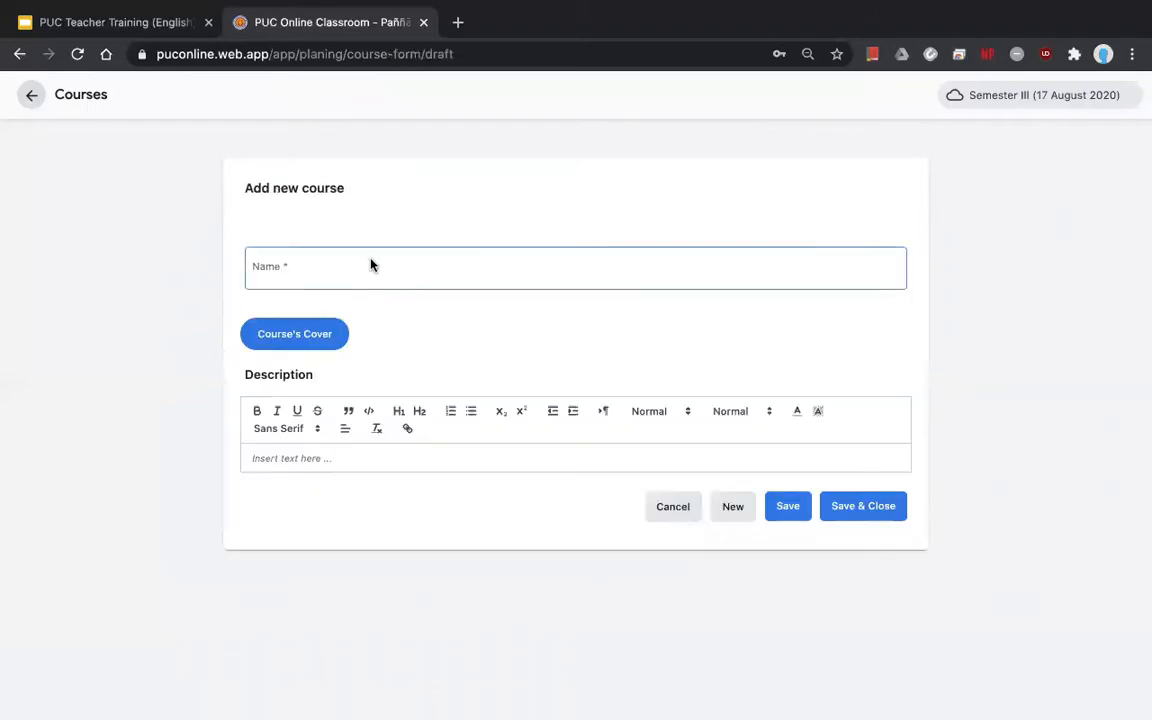
pyautogui.click(371, 265)
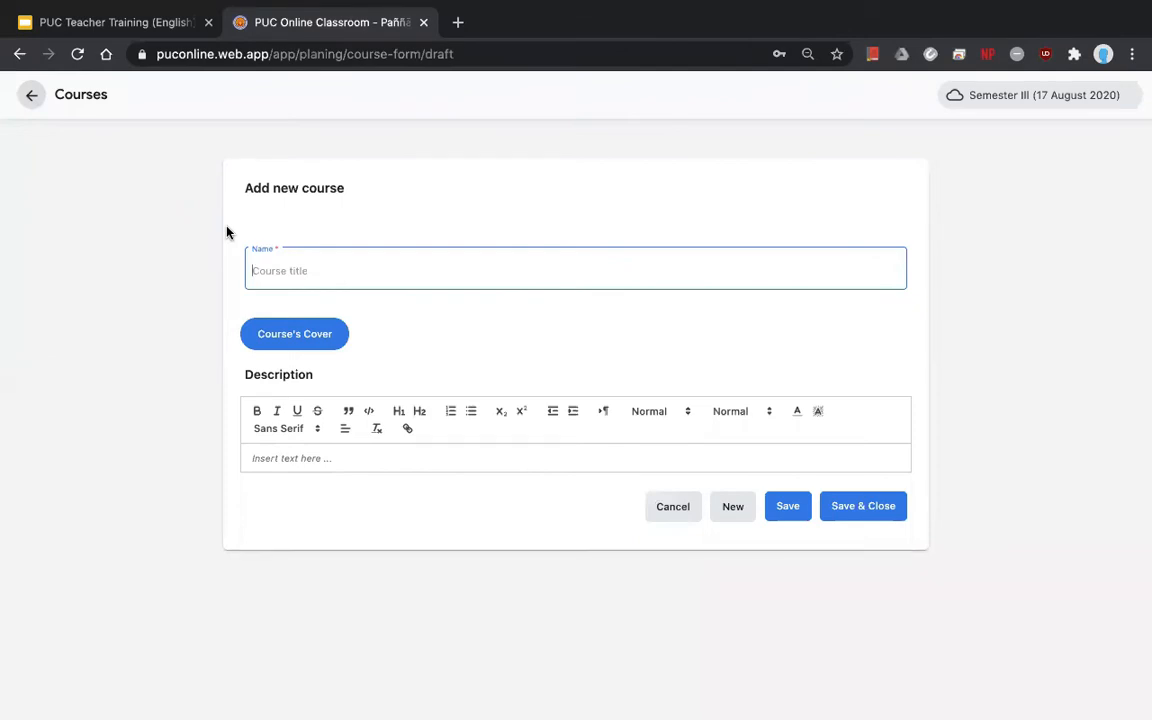
pyautogui.write('I')
pyautogui.press('BackSpace')
pyautogui.write('HIST101 - H')
pyautogui.press('BackSpace')
pyautogui.write('World Hi')
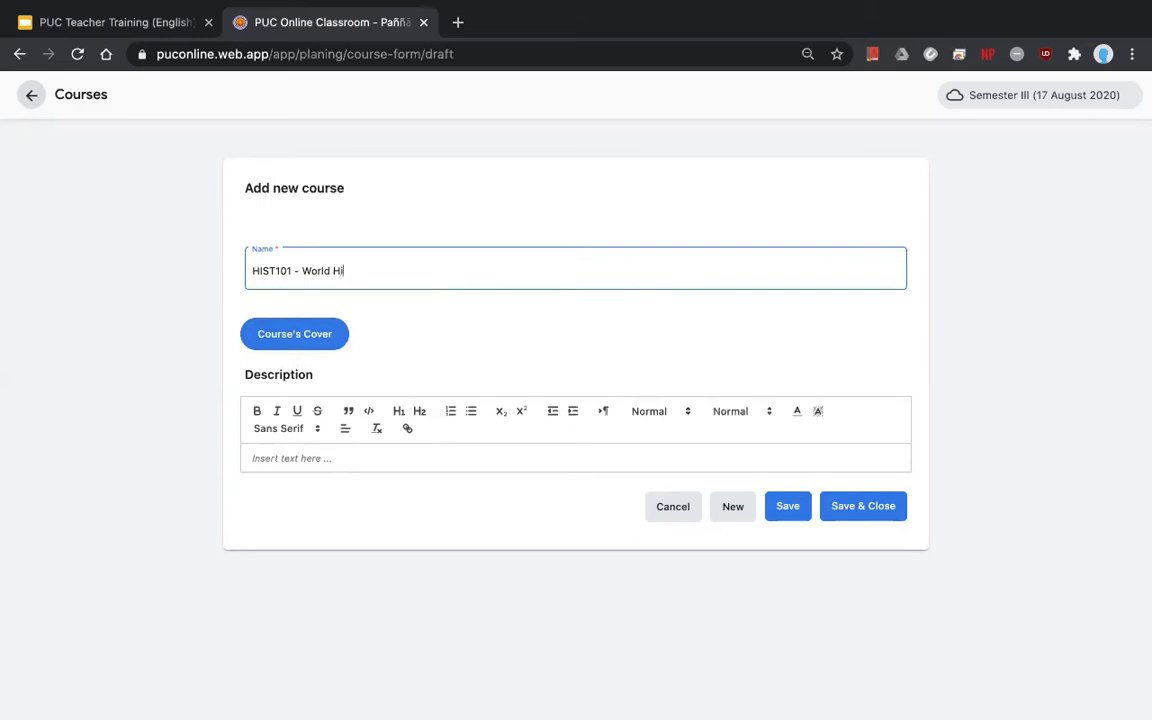
pyautogui.write('story')
pyautogui.doubleClick(262, 271)
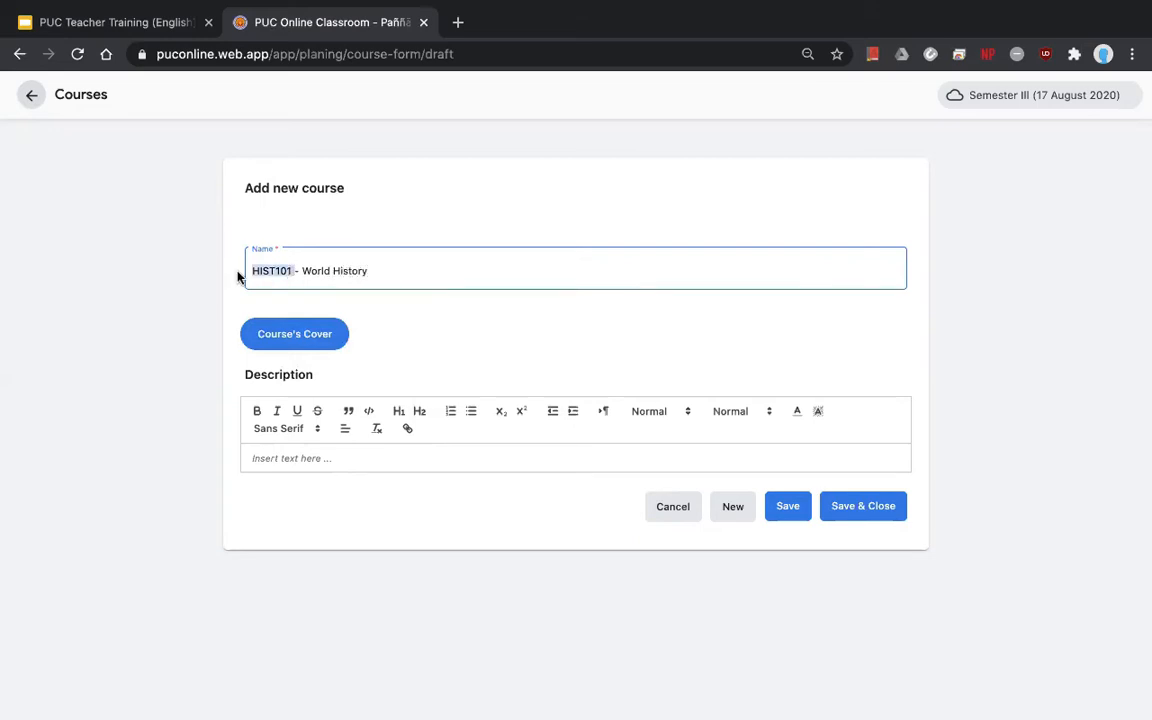
pyautogui.click(381, 274)
pyautogui.moveTo(381, 274); pyautogui.dragTo(302, 274)
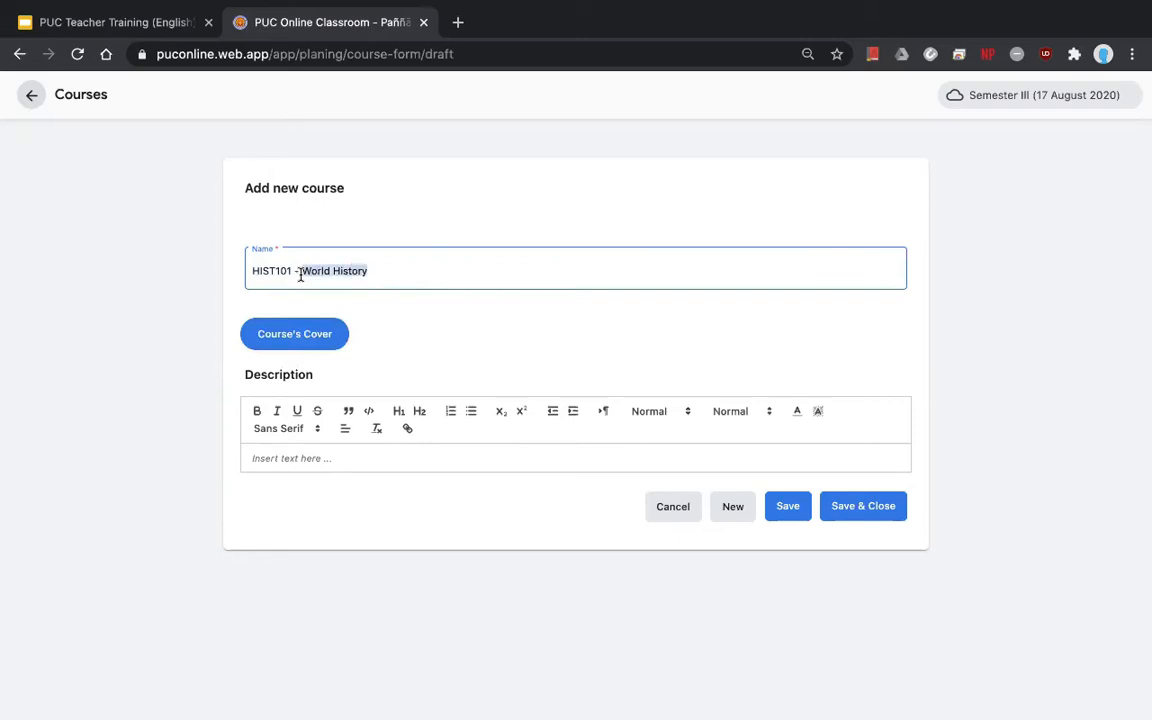
pyautogui.click(387, 271)
pyautogui.write('I')
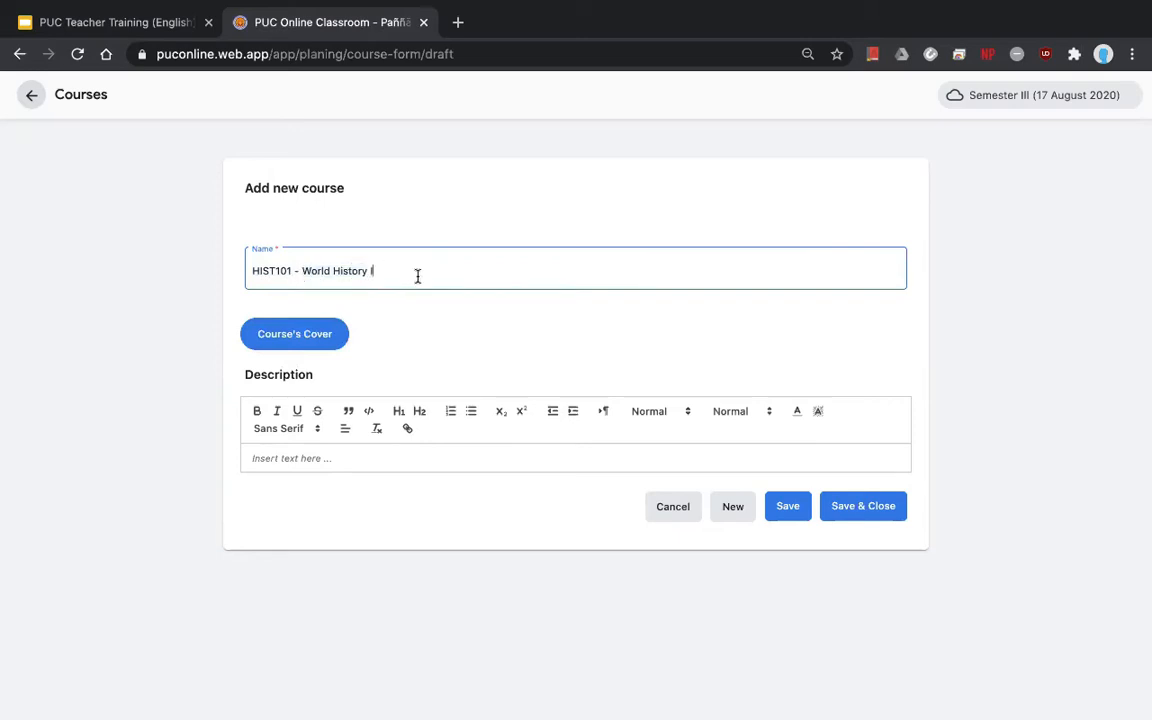
pyautogui.click(867, 514)
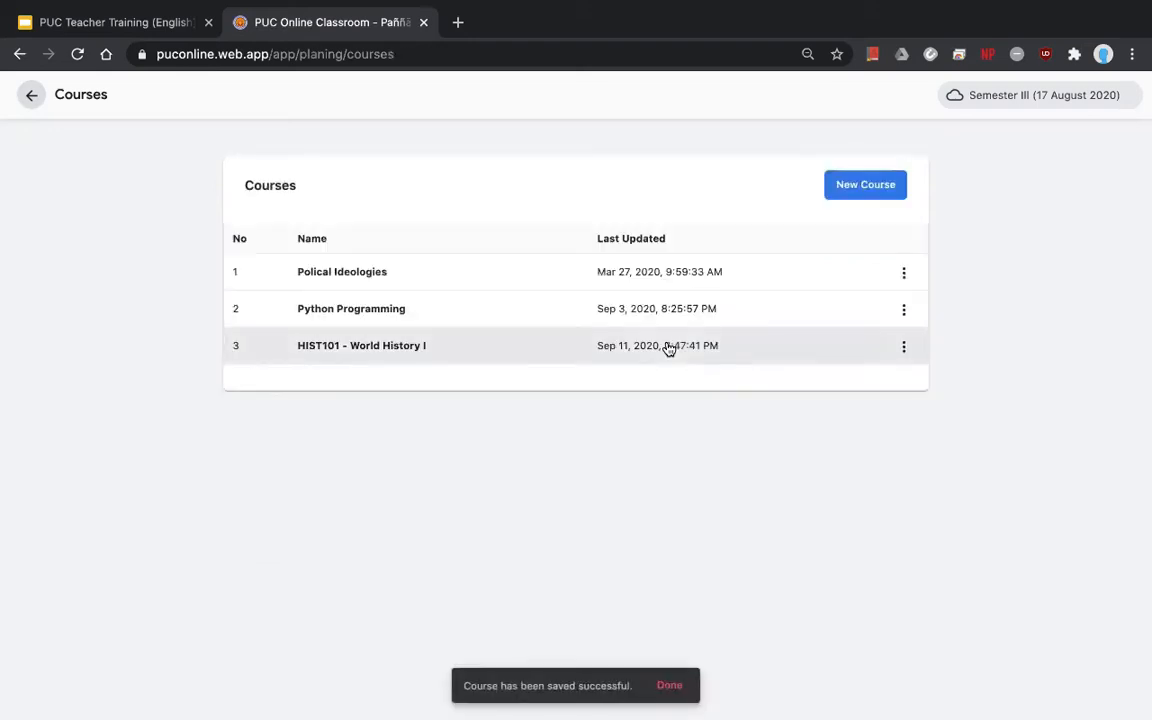
# - Open the HIST101 - World History I lesson plan and start a new chapter named 'Chapter 1'
pyautogui.click(328, 357)
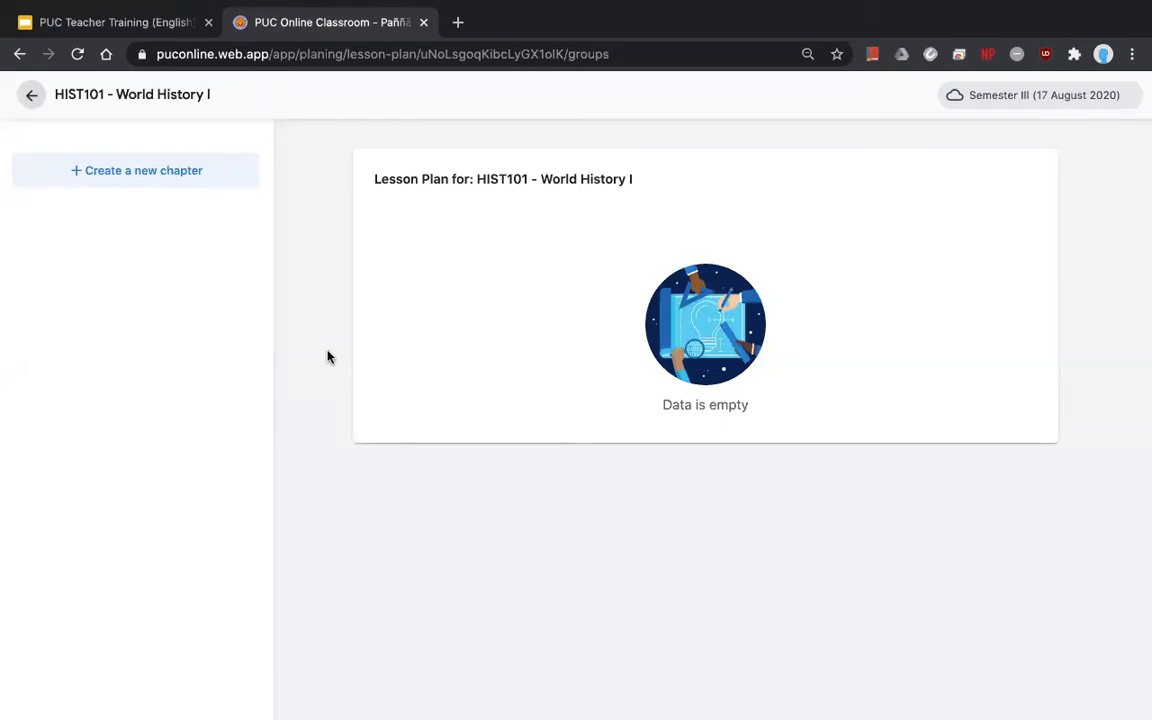
pyautogui.click(127, 177)
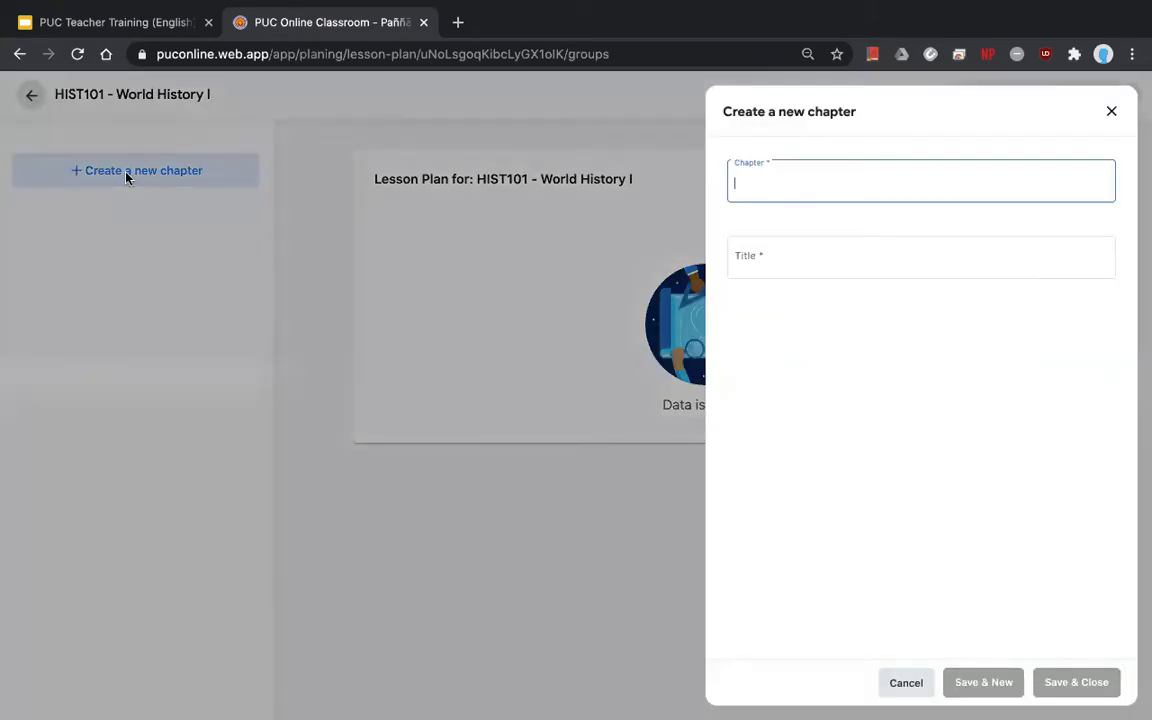
pyautogui.click(793, 184)
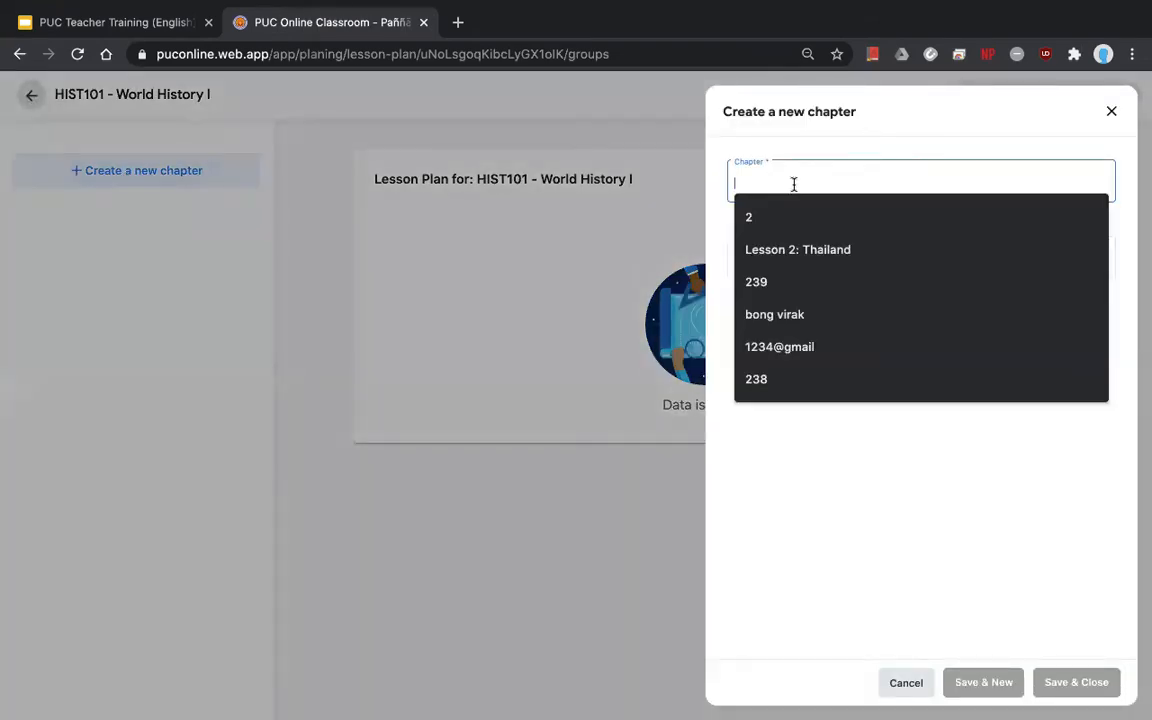
pyautogui.write('Chapter')
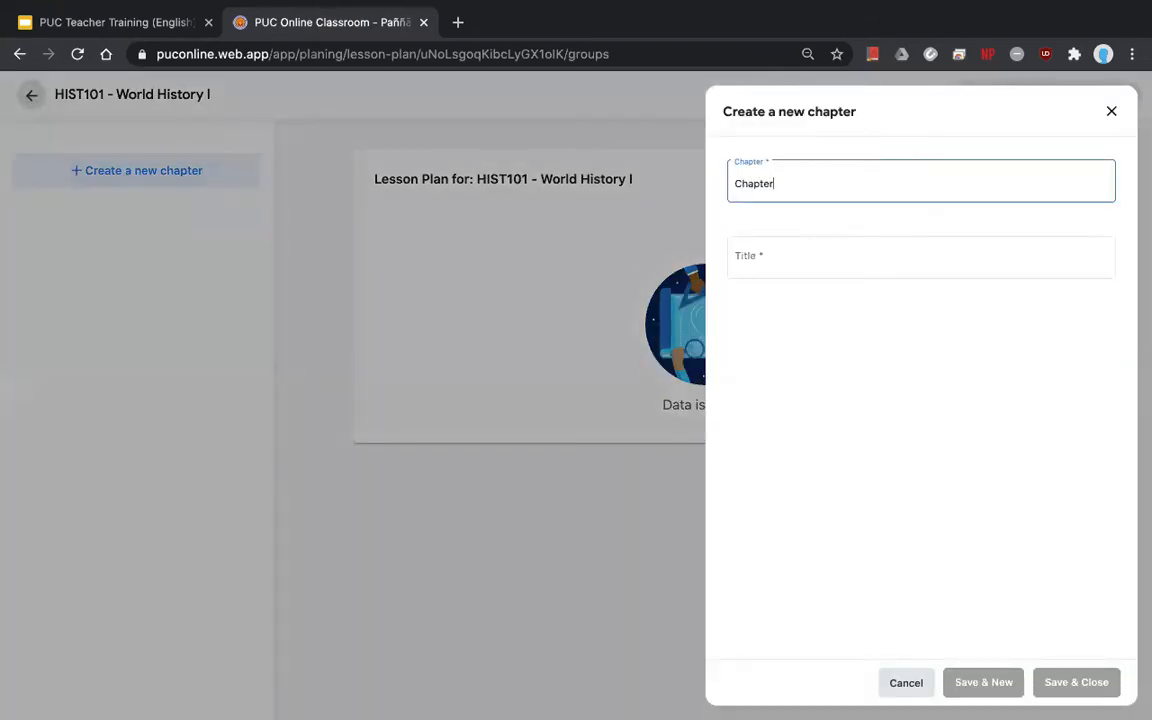
pyautogui.press('BackSpace')
pyautogui.press('BackSpace')
pyautogui.press('BackSpace')
pyautogui.press('BackSpace')
pyautogui.press('BackSpace')
pyautogui.press('BackSpace')
pyautogui.press('BackSpace')
pyautogui.write('Chapter 1')
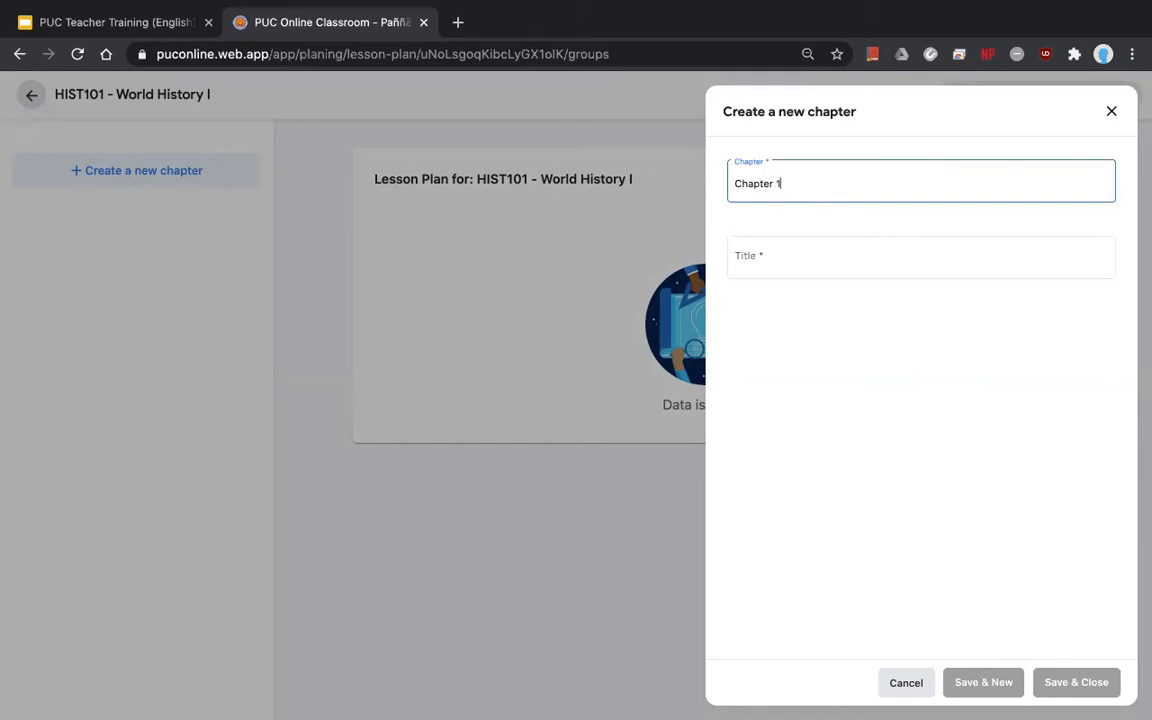
pyautogui.click(841, 252)
# - Title the chapter 'Europe', save it, and expand Chapter 1
pyautogui.click(766, 549)
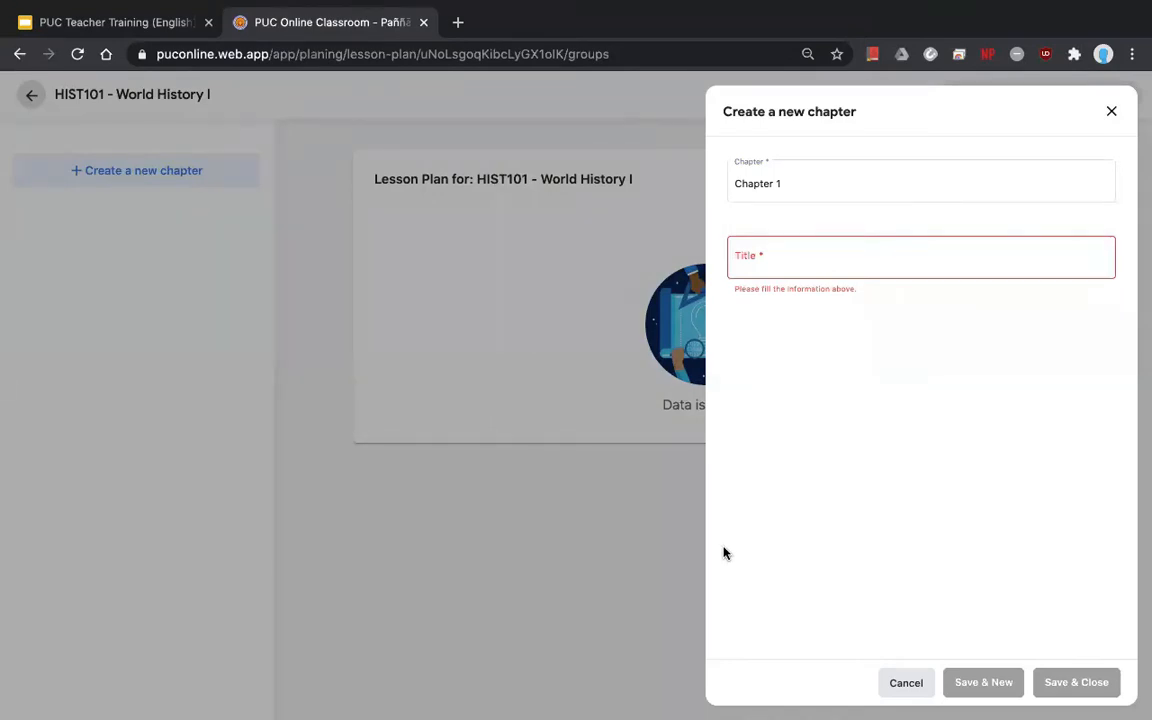
pyautogui.click(772, 263)
pyautogui.write('E')
pyautogui.press('BackSpace')
pyautogui.write('Europe')
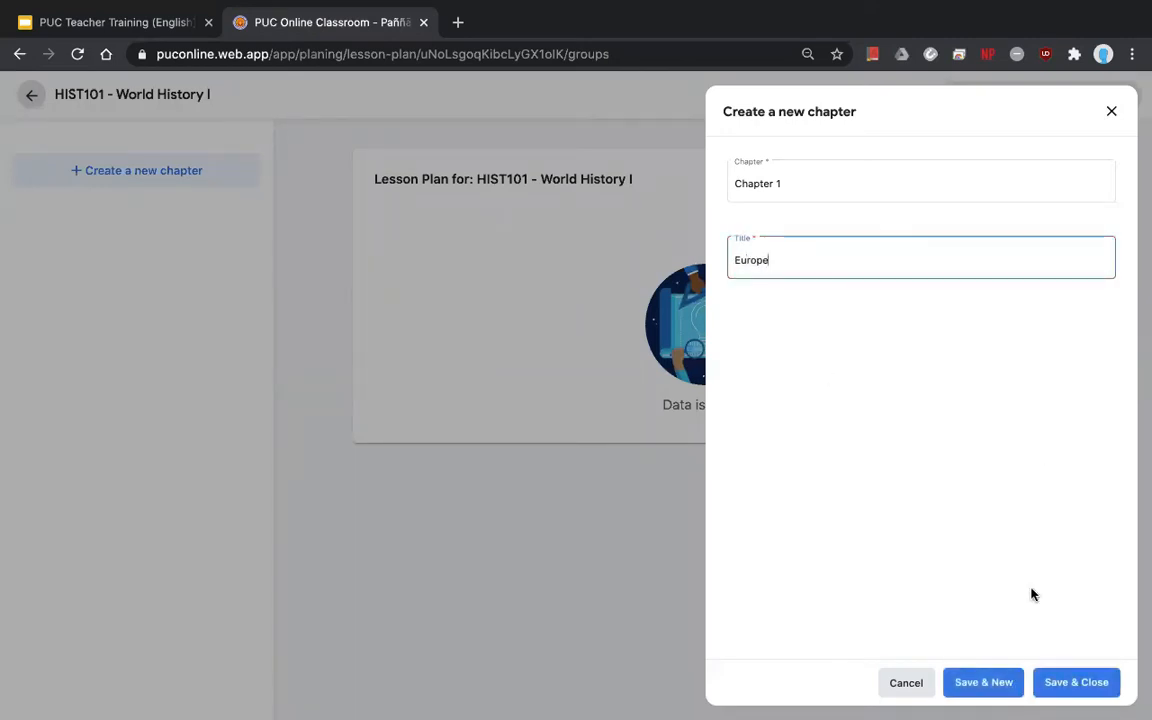
pyautogui.click(747, 183)
pyautogui.moveTo(747, 183); pyautogui.dragTo(728, 197)
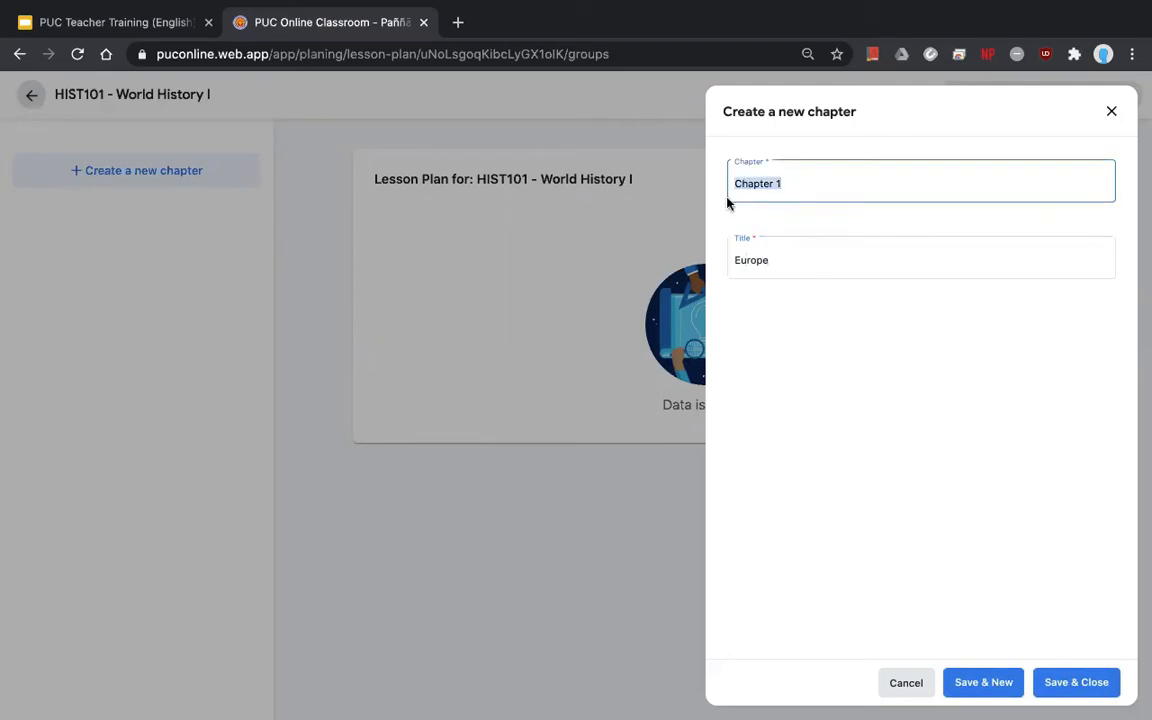
pyautogui.moveTo(785, 252); pyautogui.dragTo(703, 260)
pyautogui.click(821, 337)
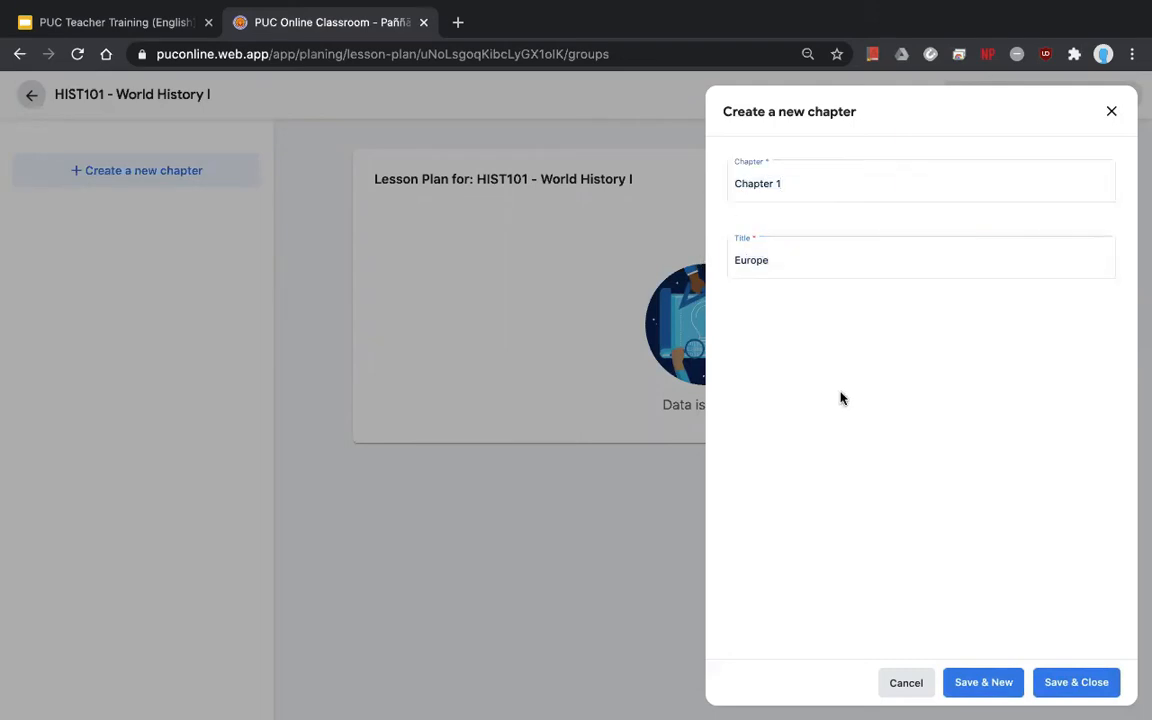
pyautogui.click(1078, 686)
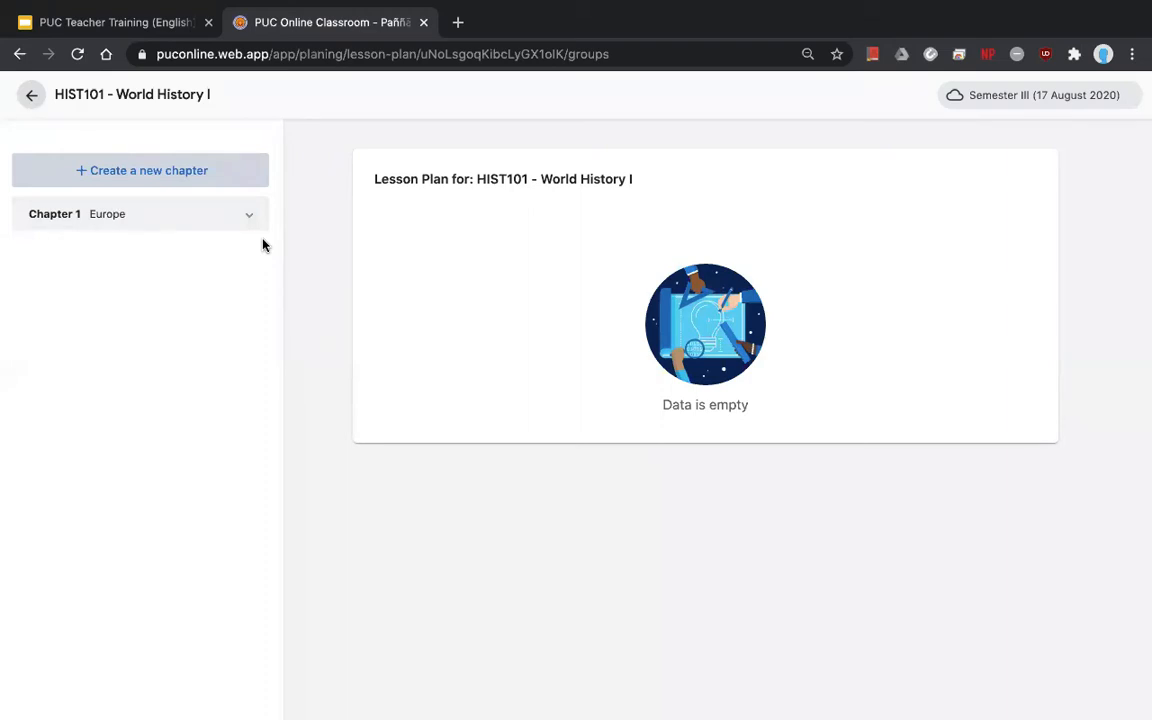
pyautogui.click(140, 219)
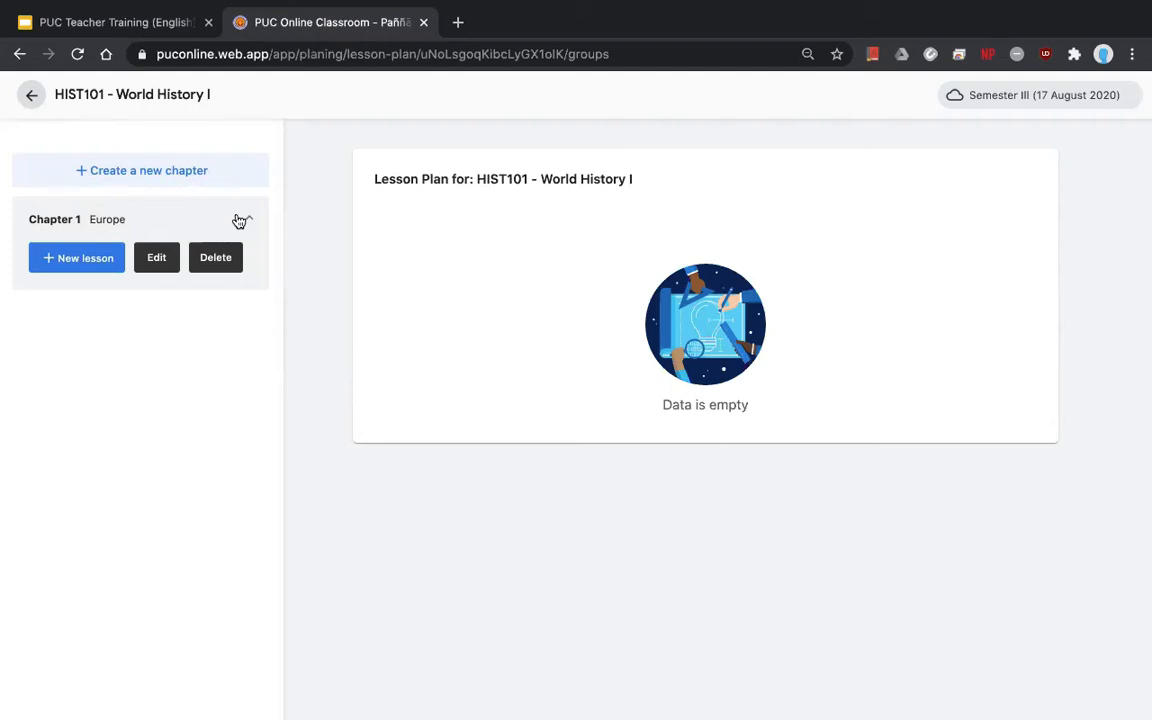
# - Start a new Chapter 1 lesson titled 'Lesson 1: France'
pyautogui.click(52, 268)
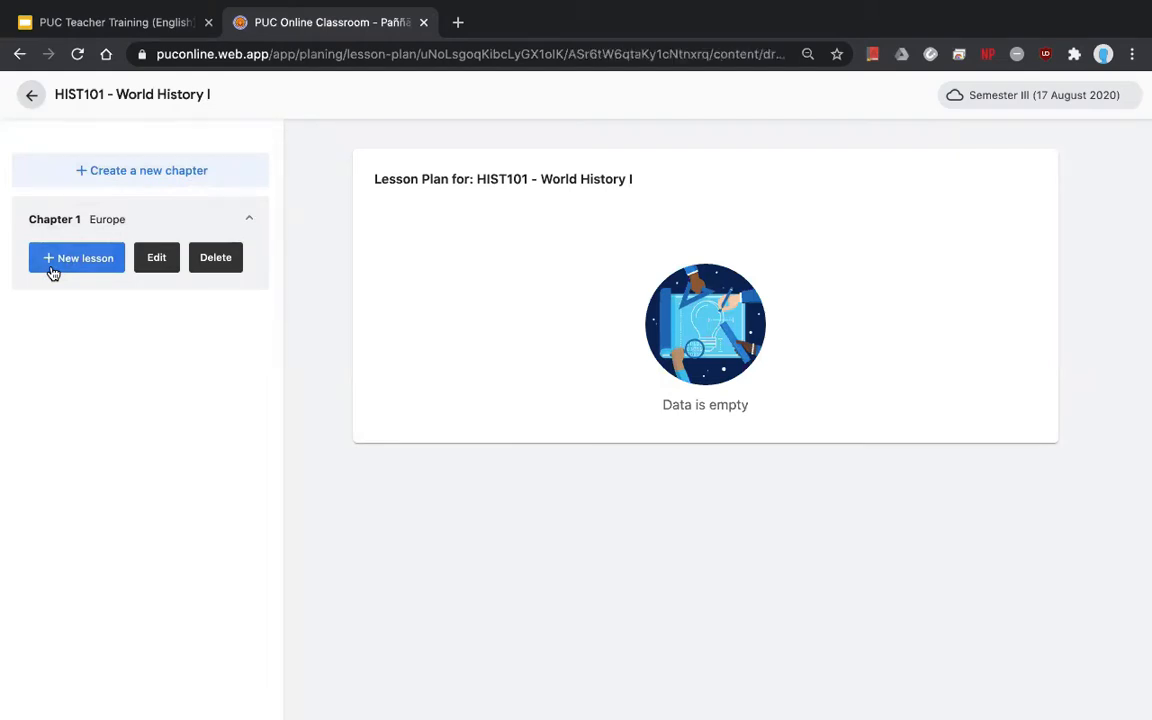
pyautogui.click(504, 244)
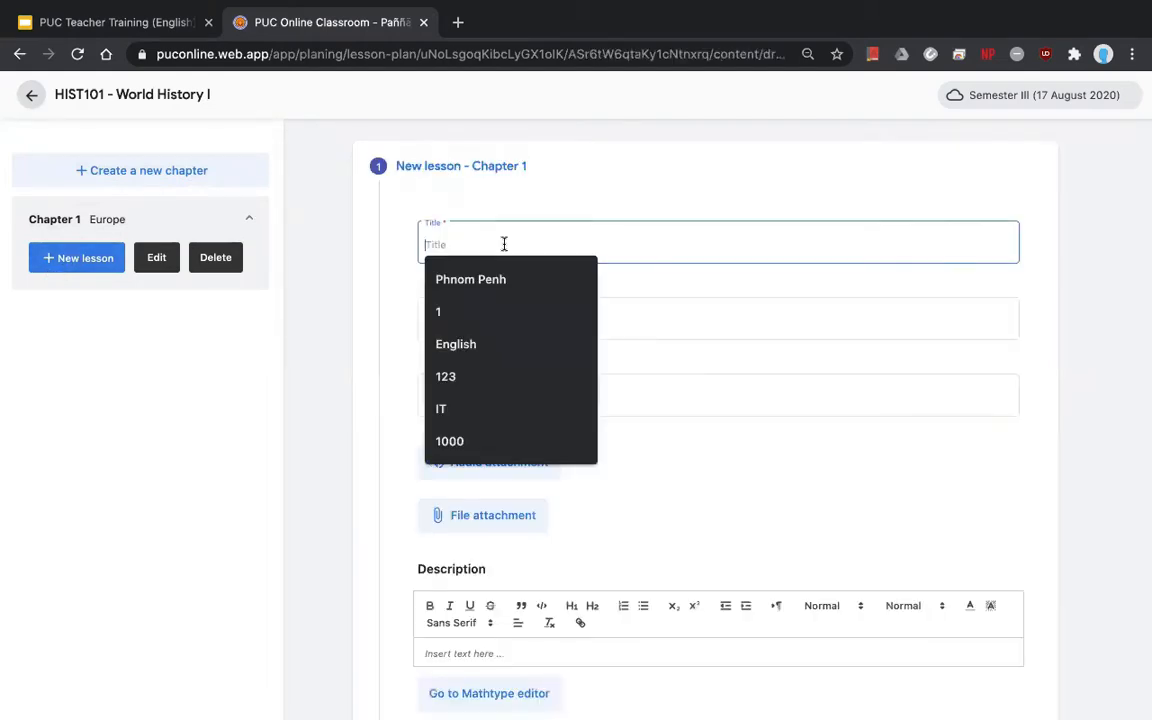
pyautogui.click(687, 254)
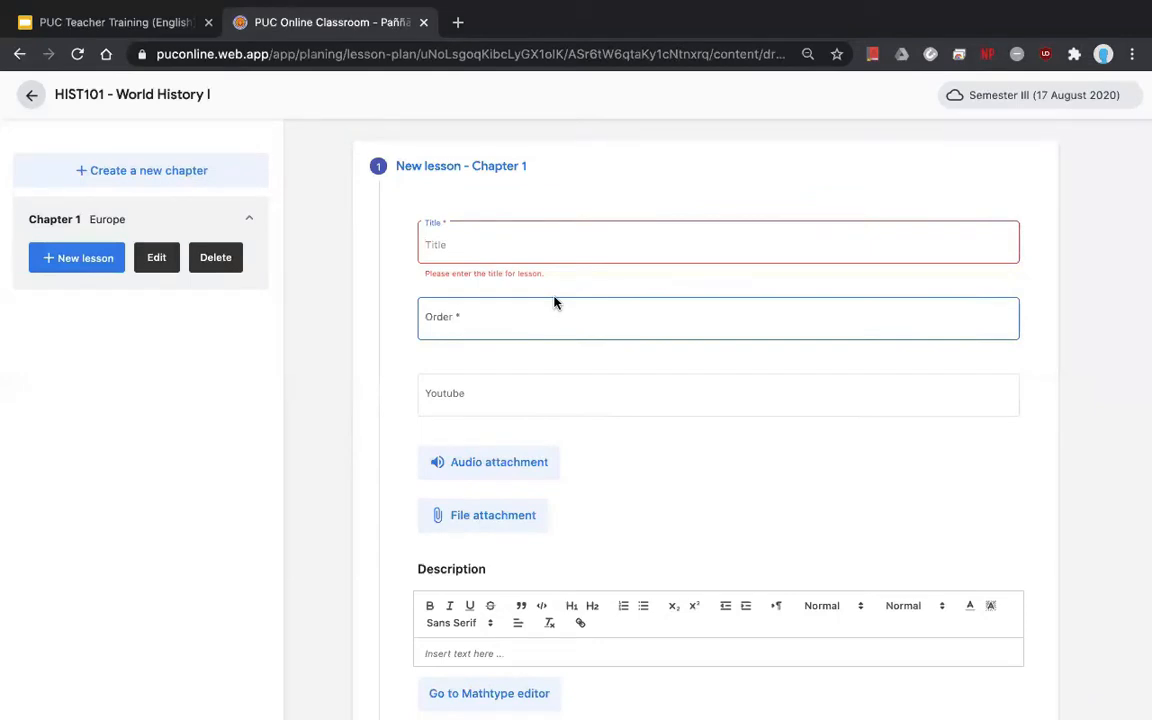
pyautogui.write('Lesson')
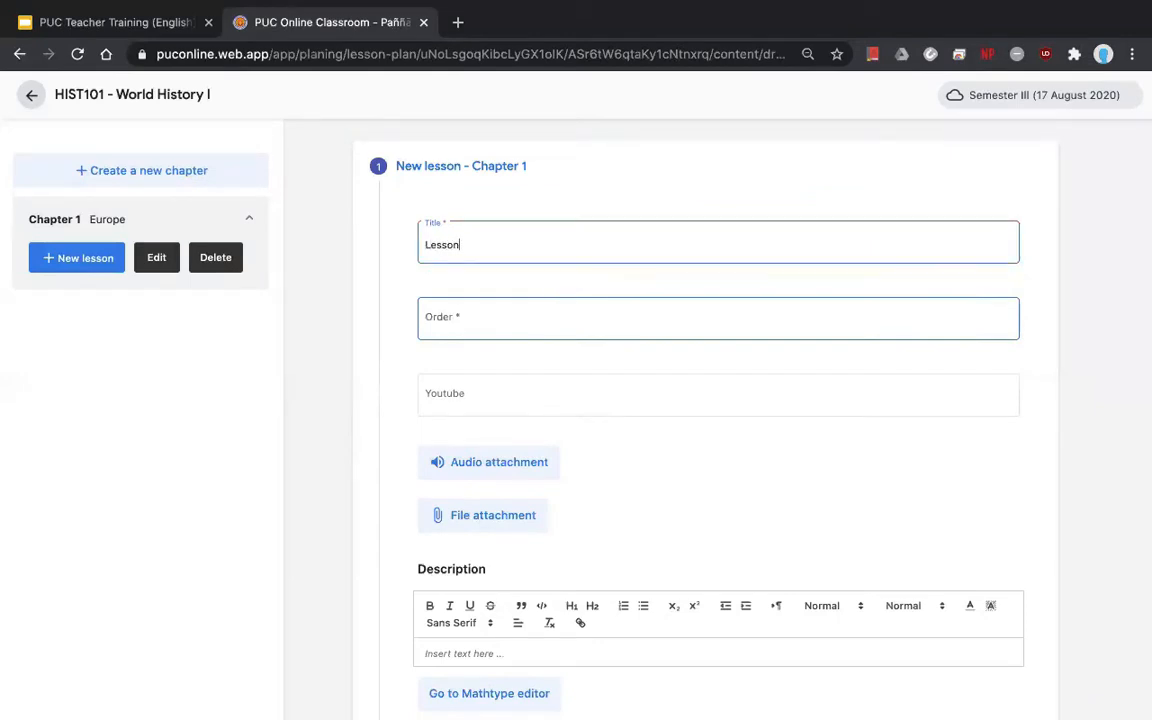
pyautogui.write(' 1: France')
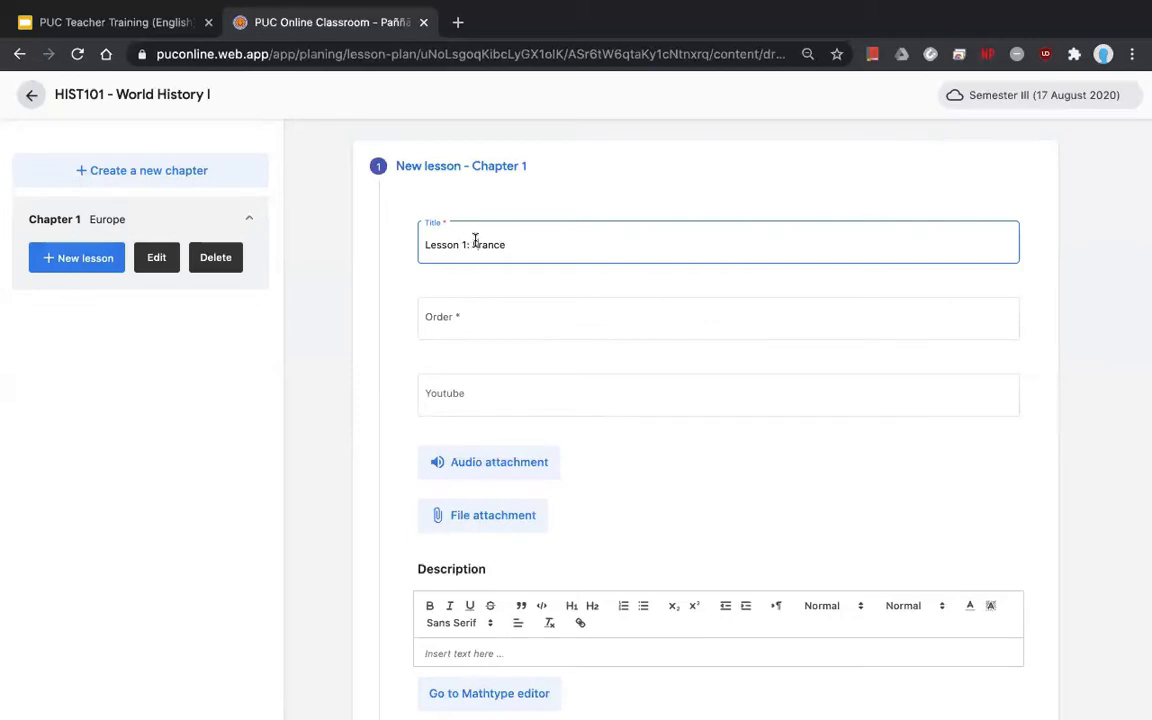
pyautogui.moveTo(420, 244); pyautogui.dragTo(467, 244)
pyautogui.click(467, 244)
# - Set the lesson order to 1, leaving the YouTube link empty for now
pyautogui.click(482, 321)
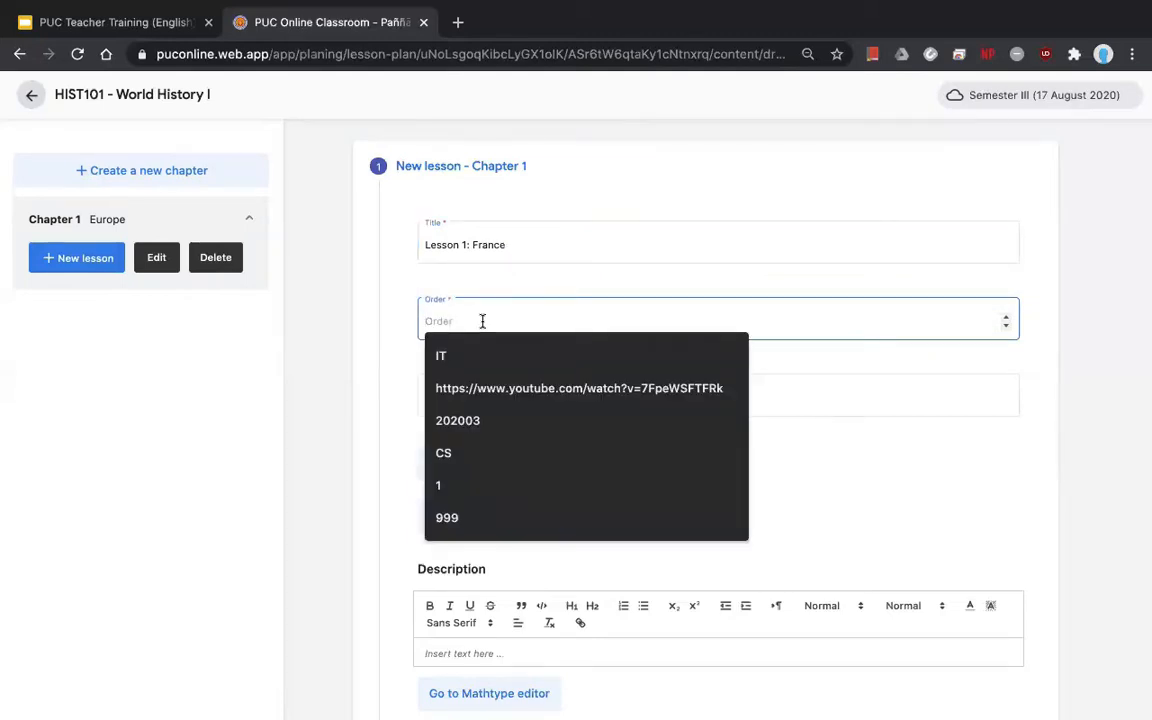
pyautogui.write('1')
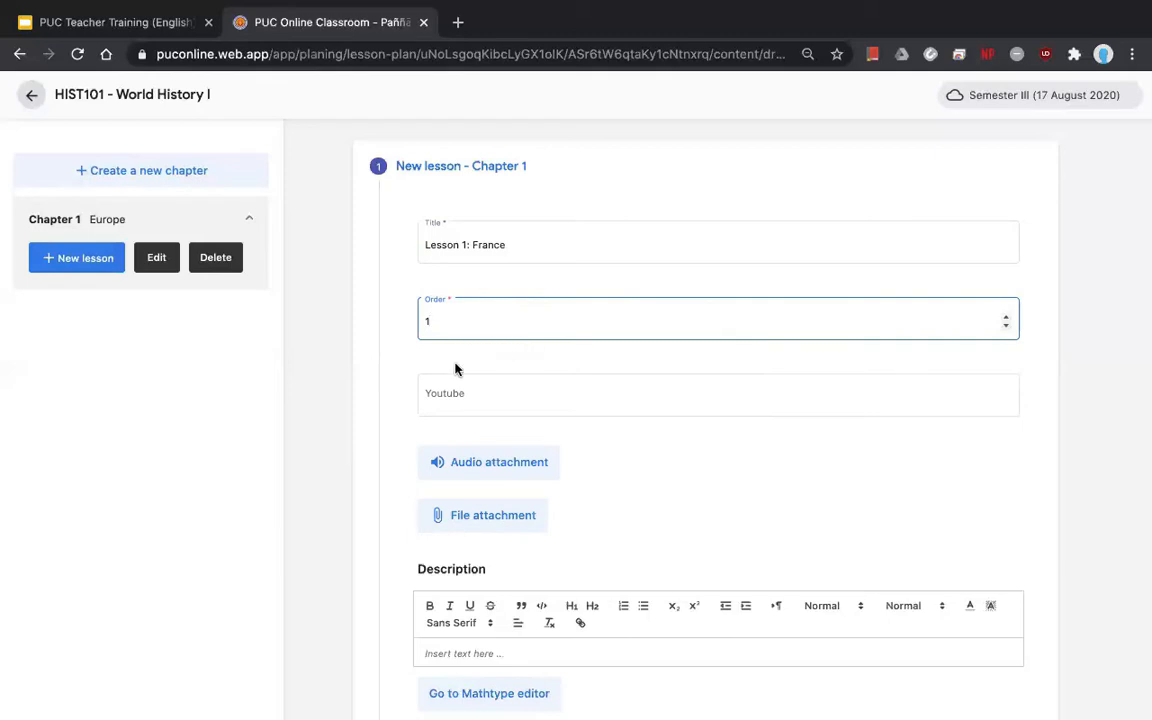
pyautogui.click(470, 396)
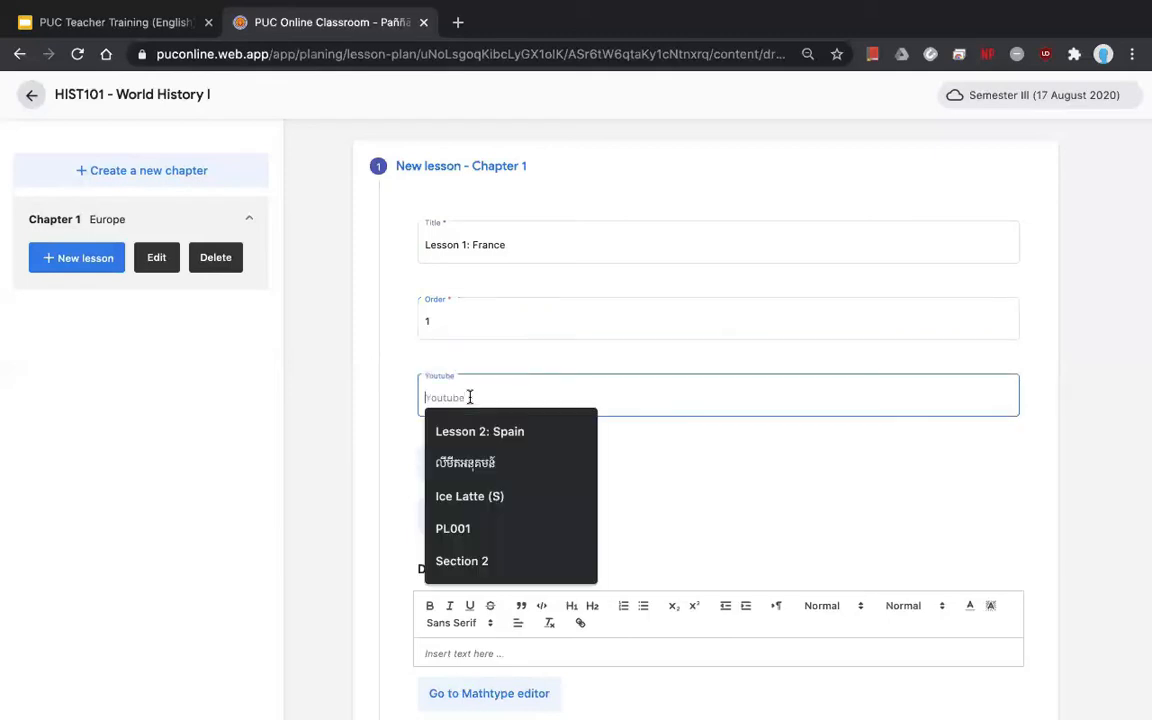
pyautogui.click(397, 400)
pyautogui.scroll(-1, 420, 390)
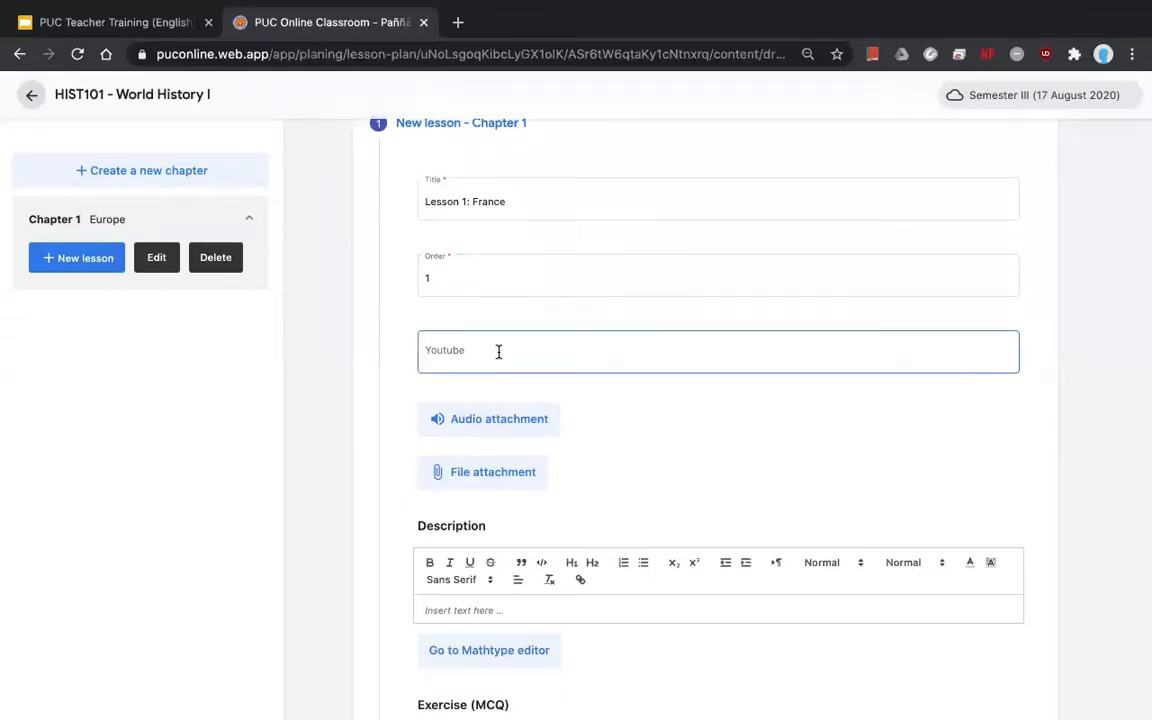
pyautogui.click(498, 352)
pyautogui.click(728, 396)
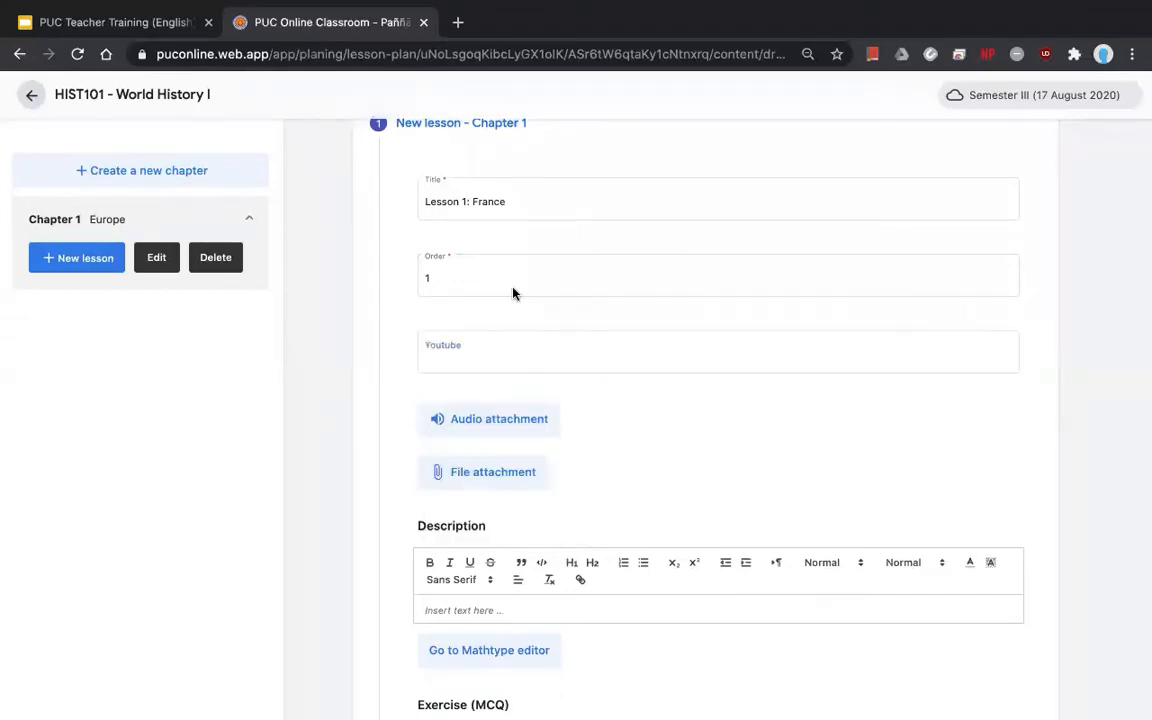
pyautogui.click(512, 290)
# - Search YouTube for 'history of france' and open The Entire History of France in 23 Minutes
pyautogui.hotkey('ctrl', 't')
pyautogui.write('youtube')
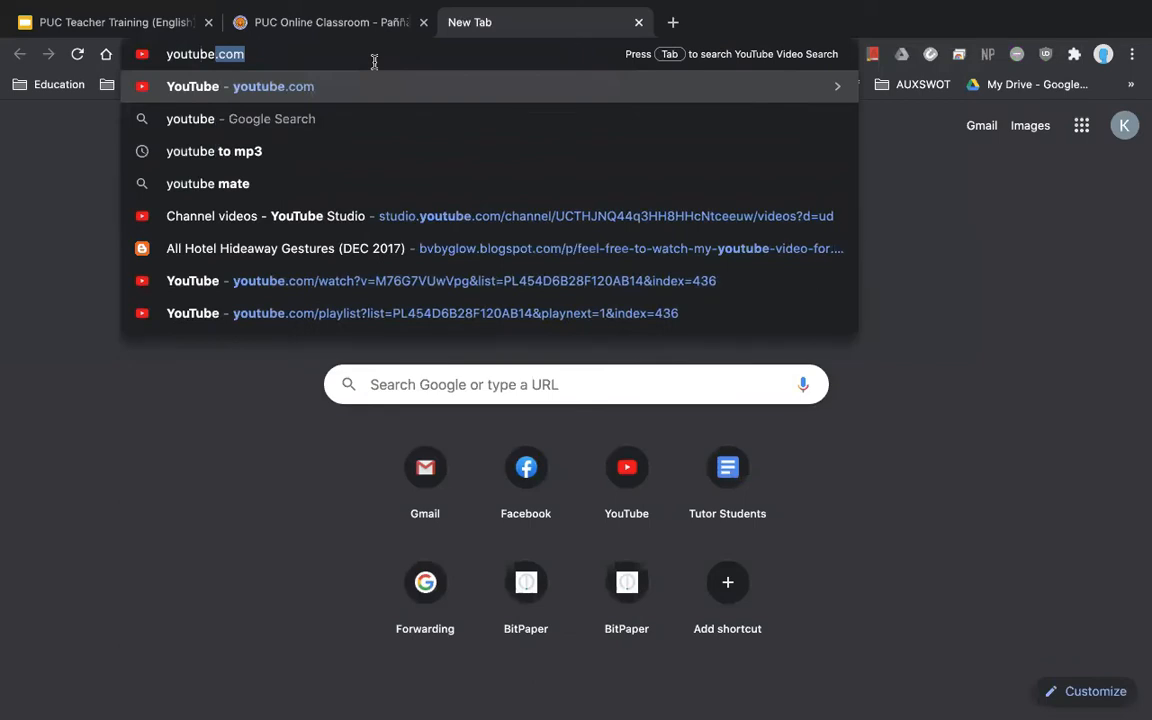
pyautogui.press('Return')
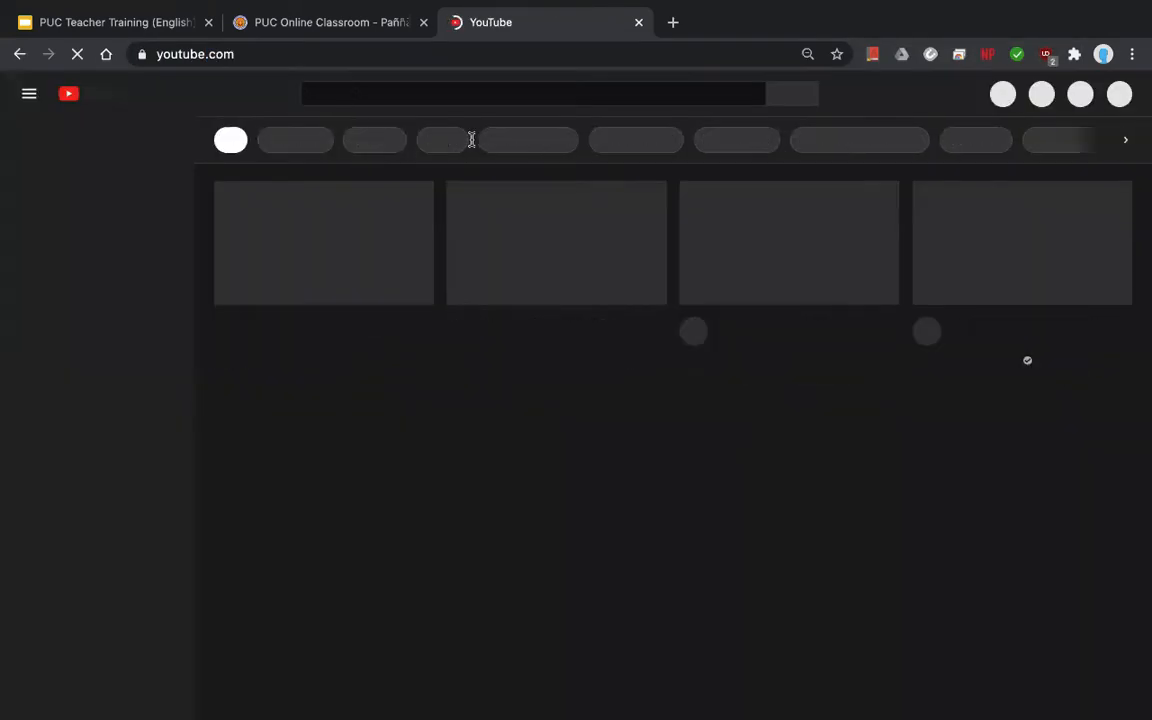
pyautogui.click(360, 97)
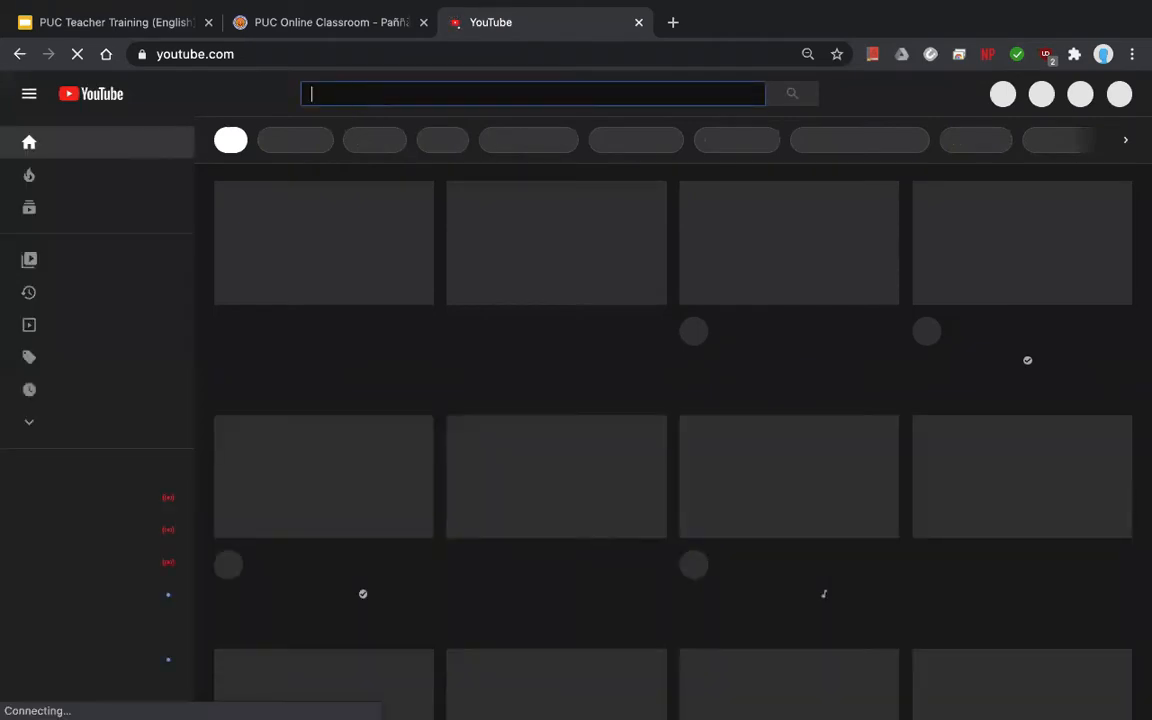
pyautogui.write('history of')
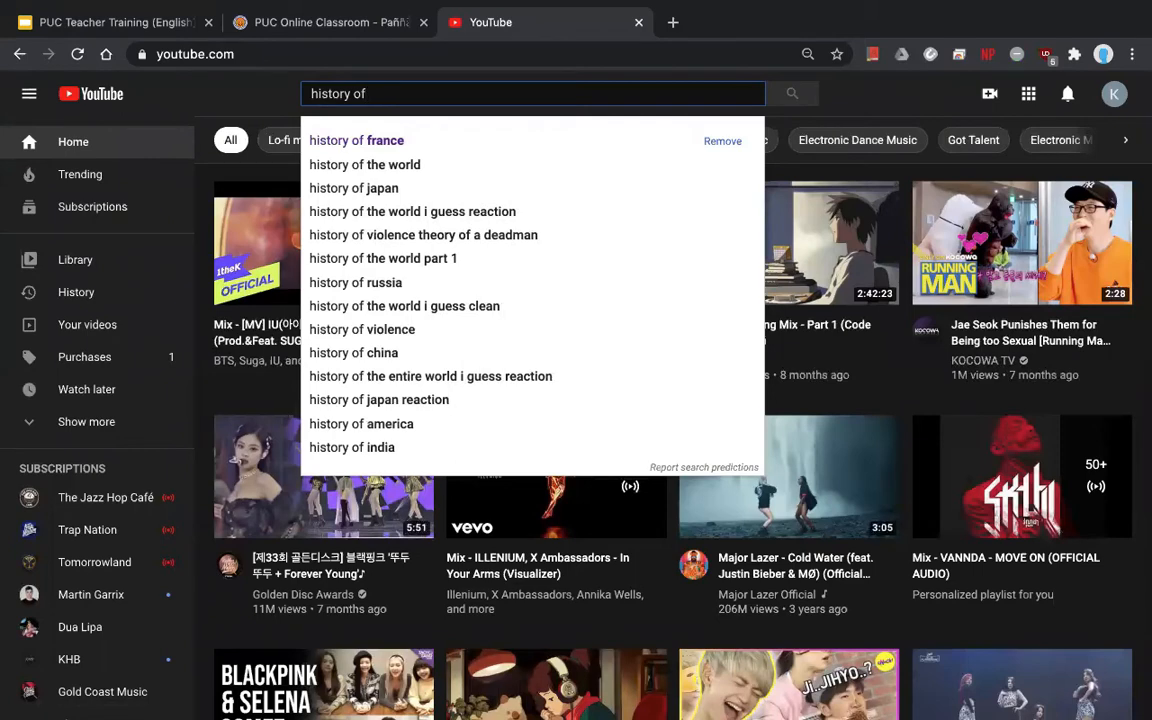
pyautogui.write(' france')
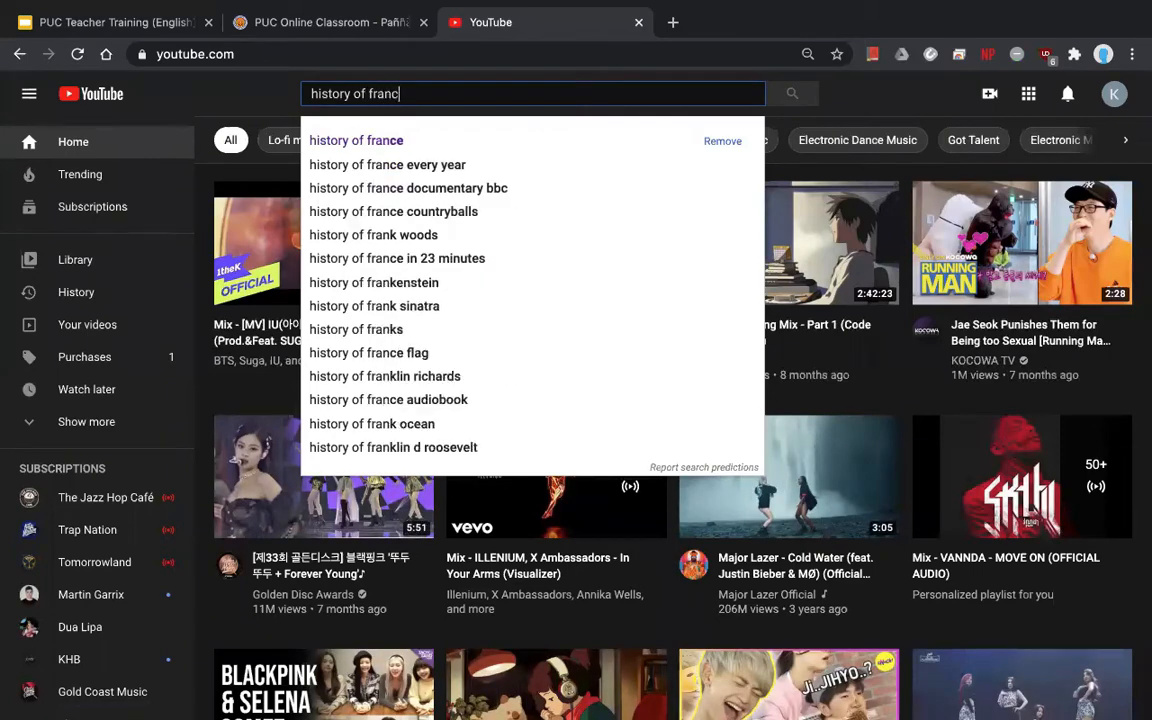
pyautogui.press('Return')
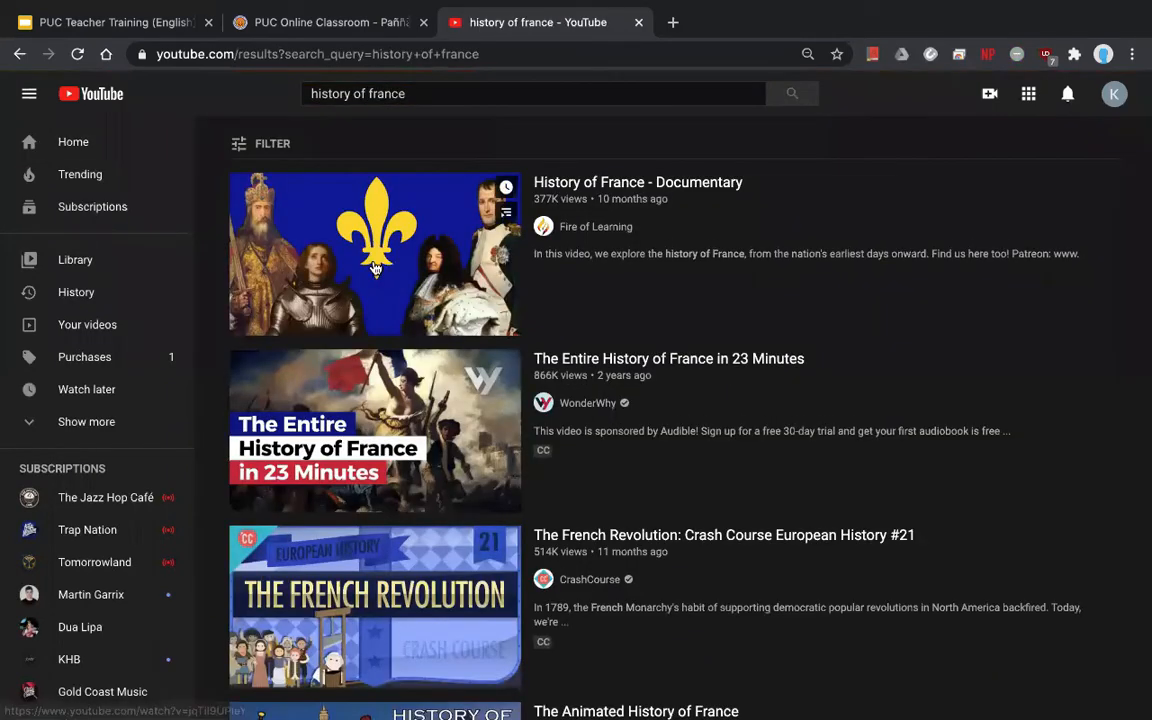
pyautogui.click(407, 402)
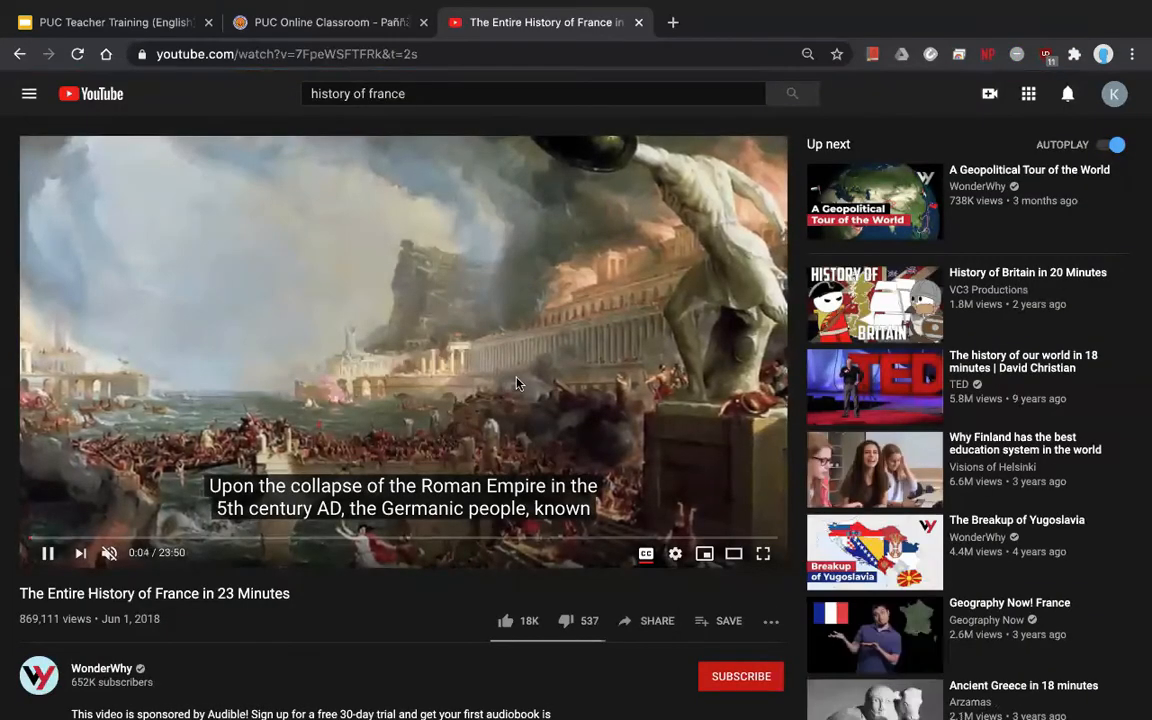
pyautogui.click(464, 338)
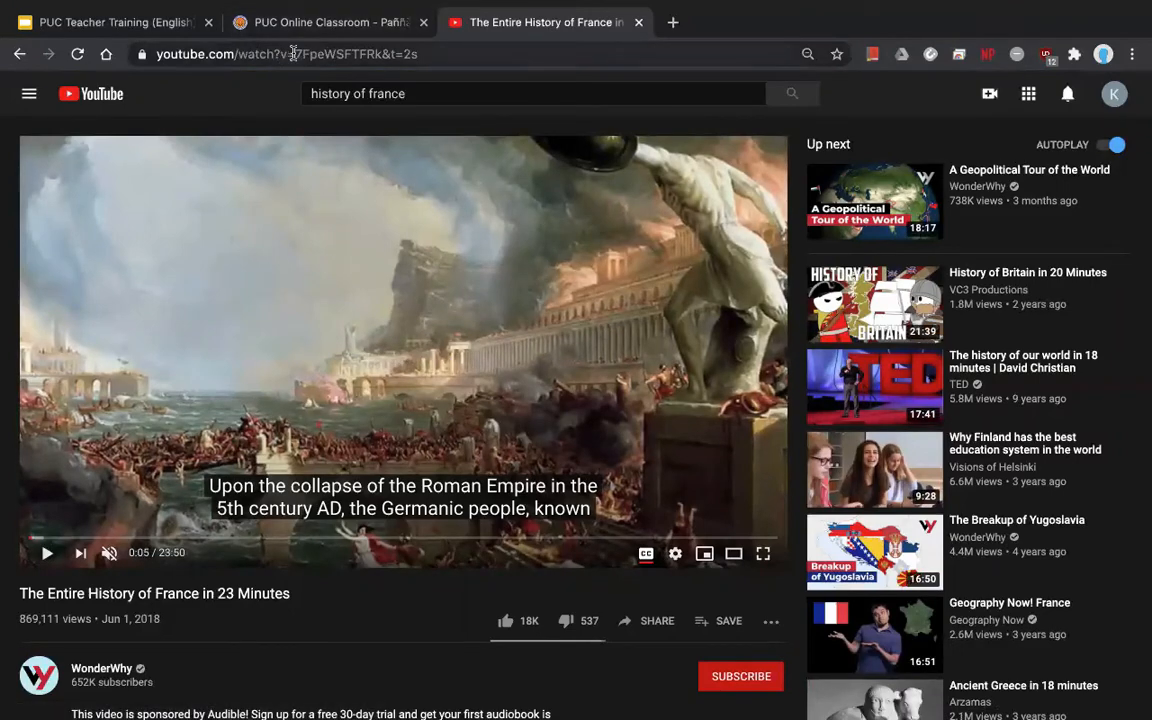
# - Copy the video's web address and return to the lesson-plan tab
pyautogui.click(438, 55)
pyautogui.click(438, 55)
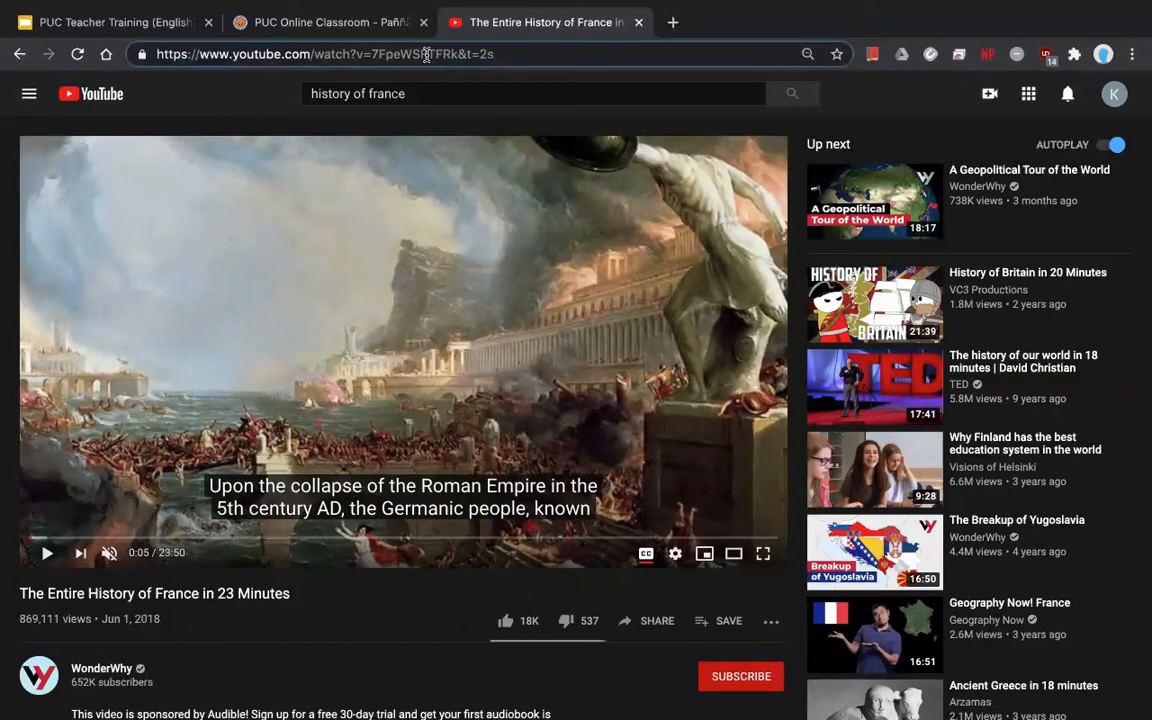
pyautogui.moveTo(496, 55); pyautogui.dragTo(125, 52)
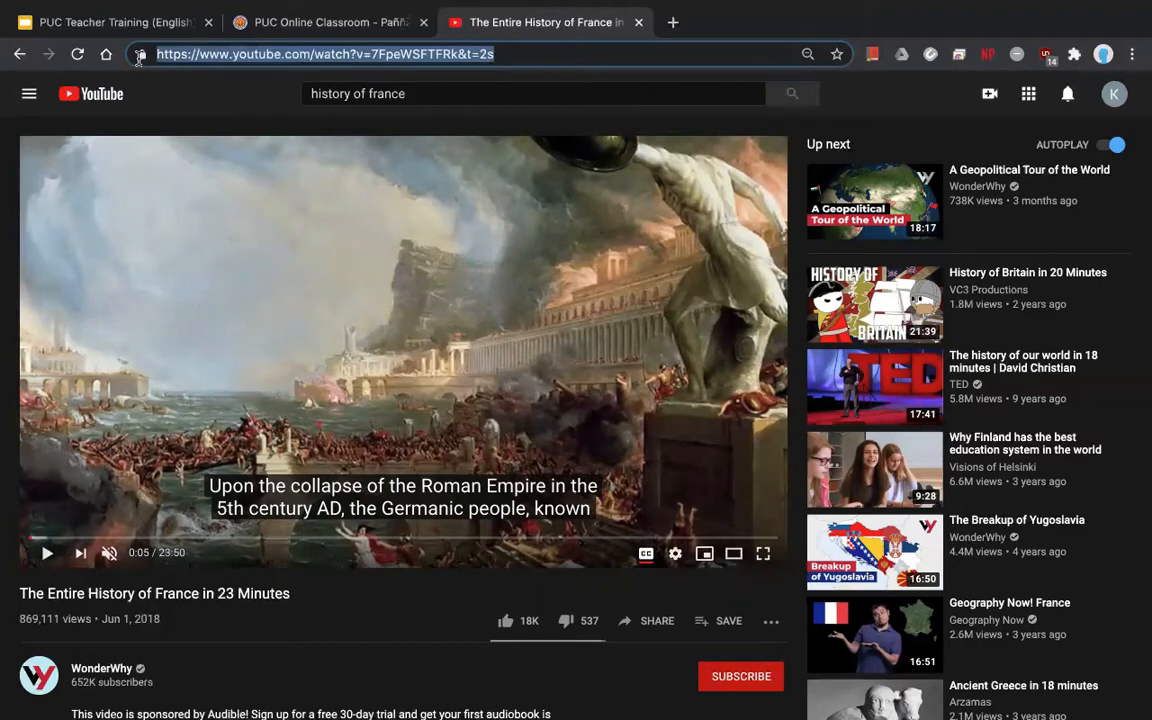
pyautogui.rightClick(254, 51)
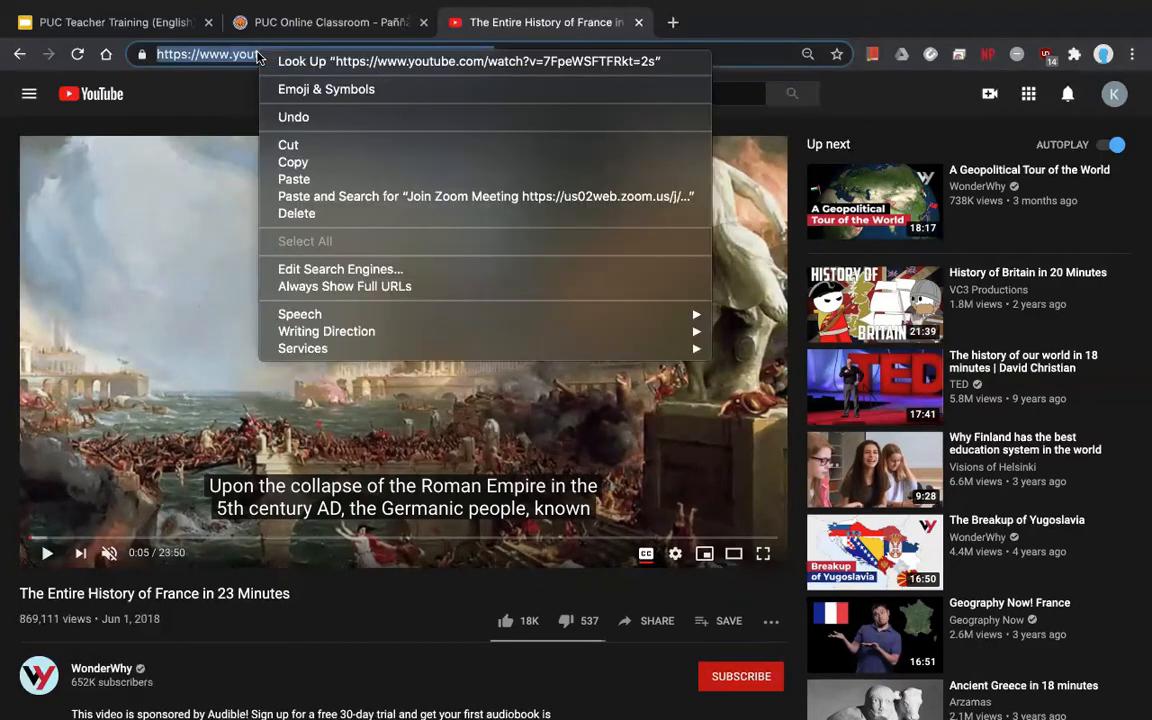
pyautogui.click(293, 162)
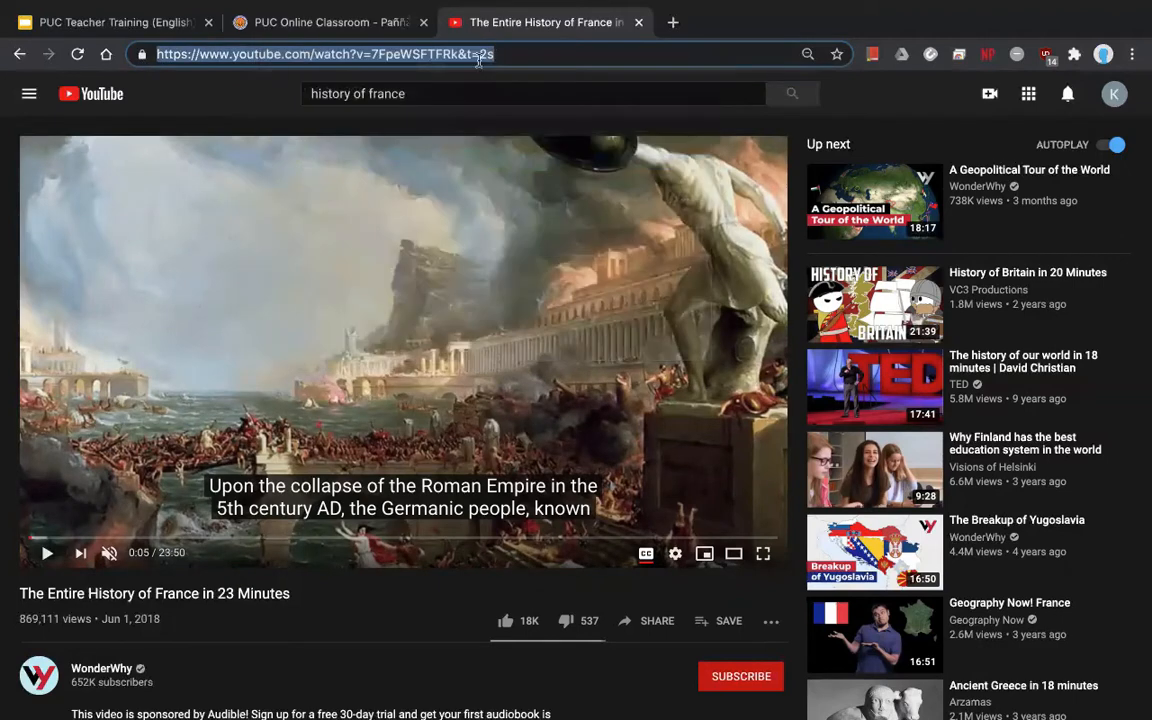
pyautogui.click(354, 34)
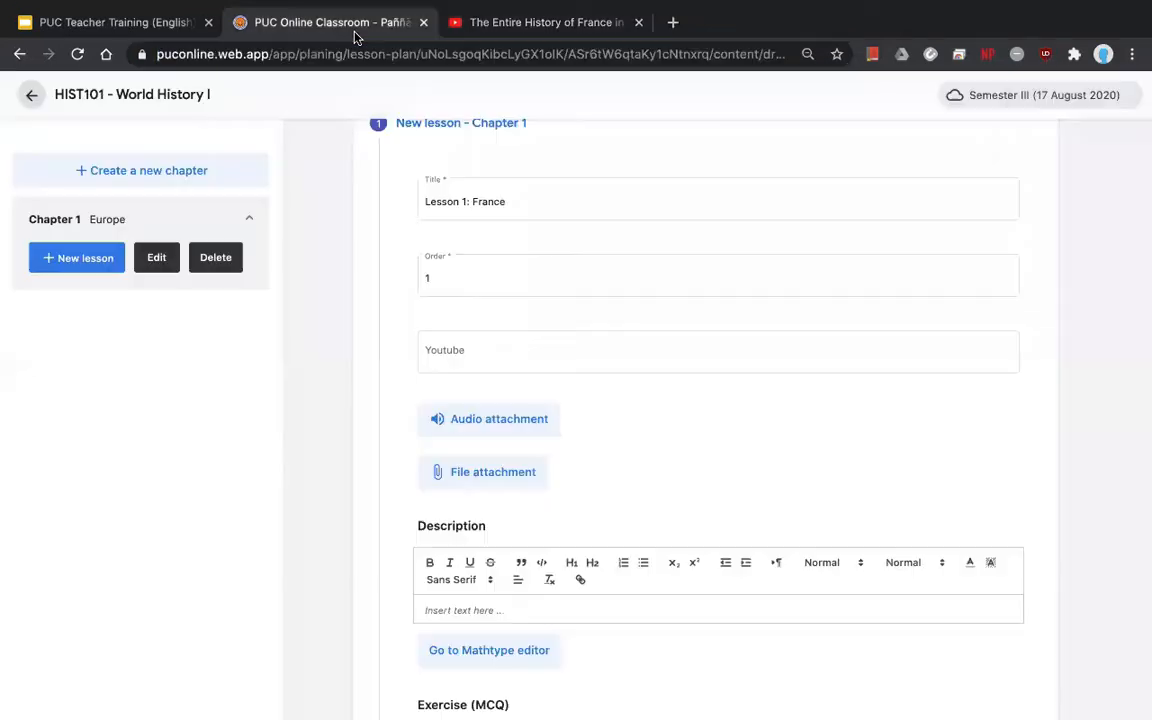
# - Paste the France history video link into the lesson's YouTube field to show its preview
pyautogui.click(466, 355)
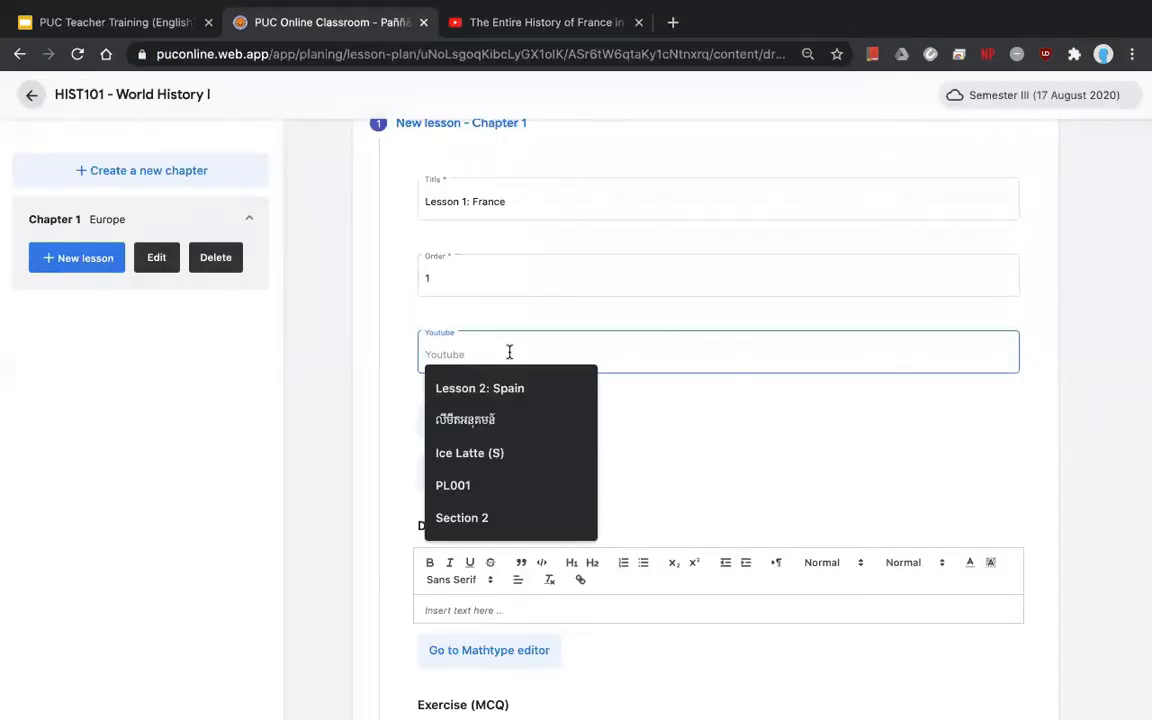
pyautogui.rightClick(509, 352)
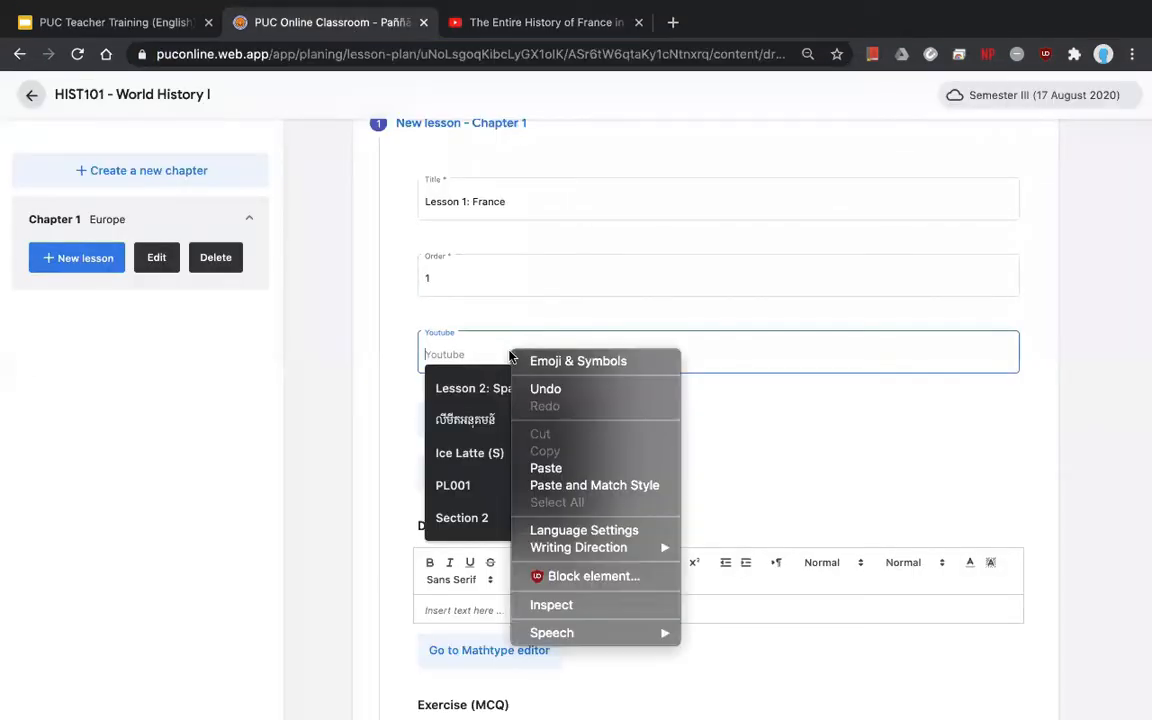
pyautogui.click(548, 469)
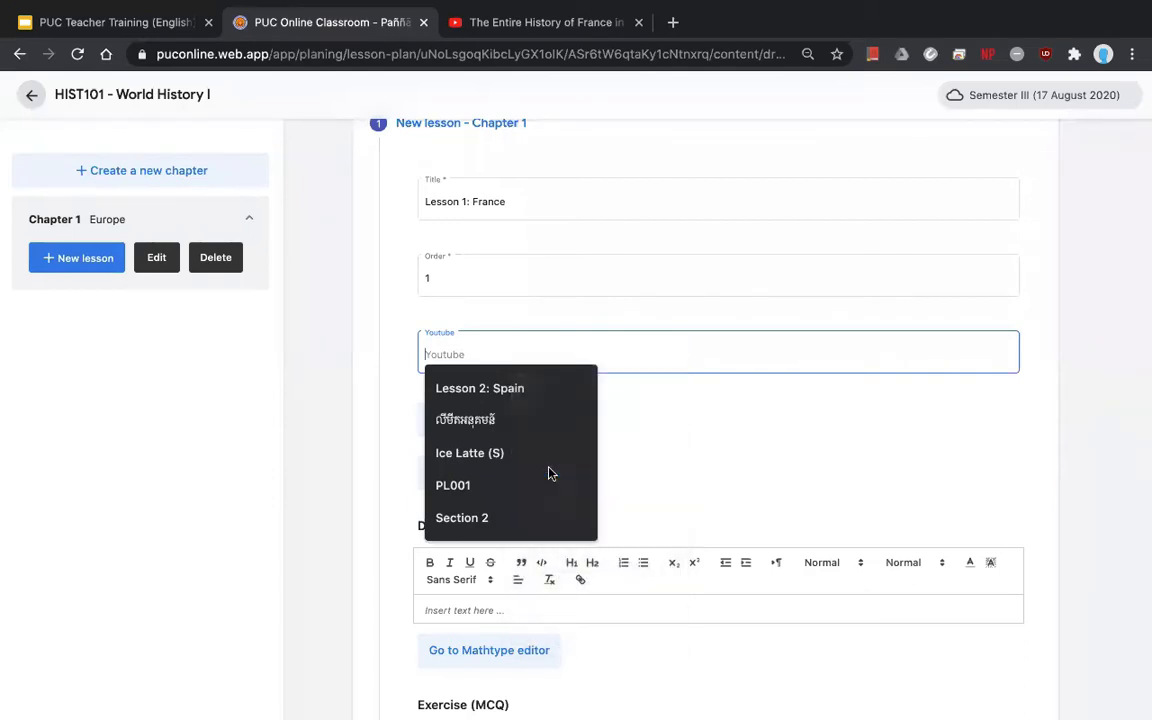
pyautogui.scroll(-1, 785, 454)
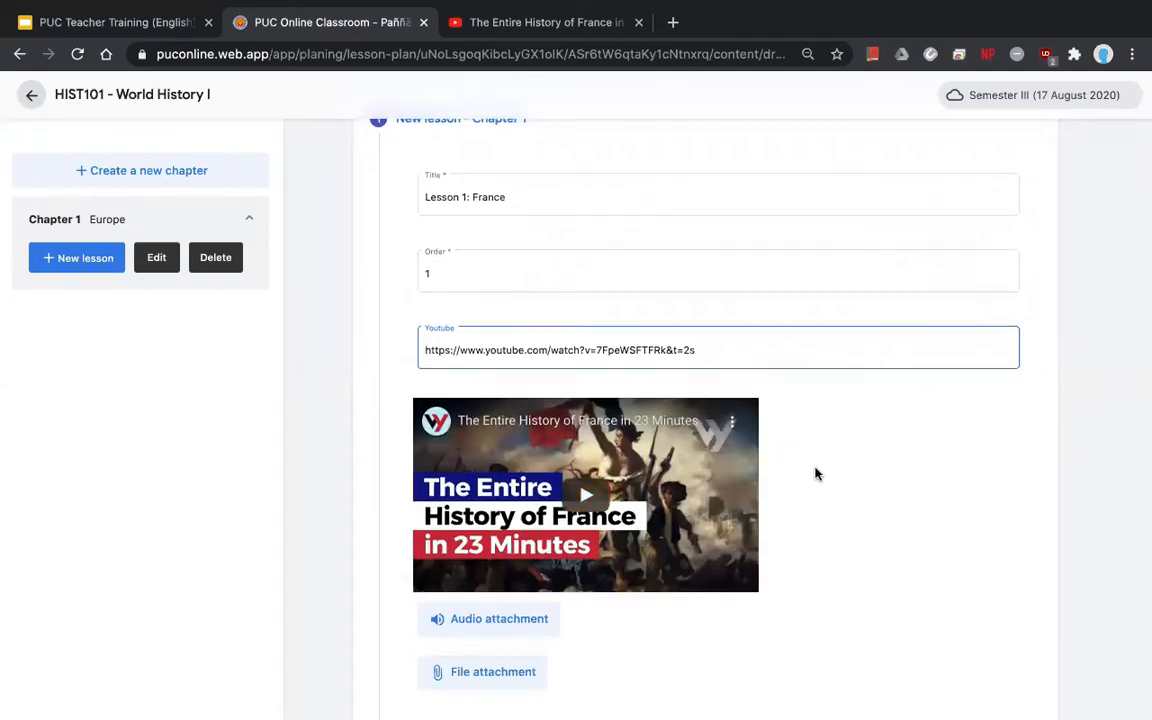
pyautogui.scroll(-1, 790, 475)
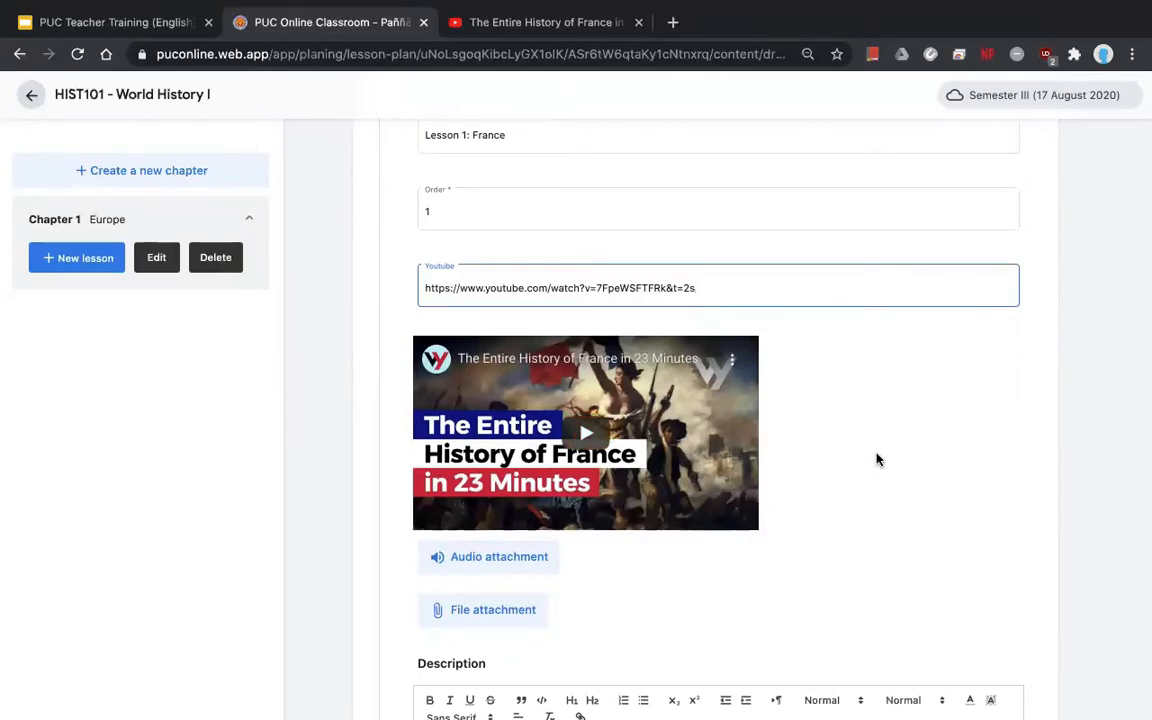
pyautogui.scroll(-3, 877, 460)
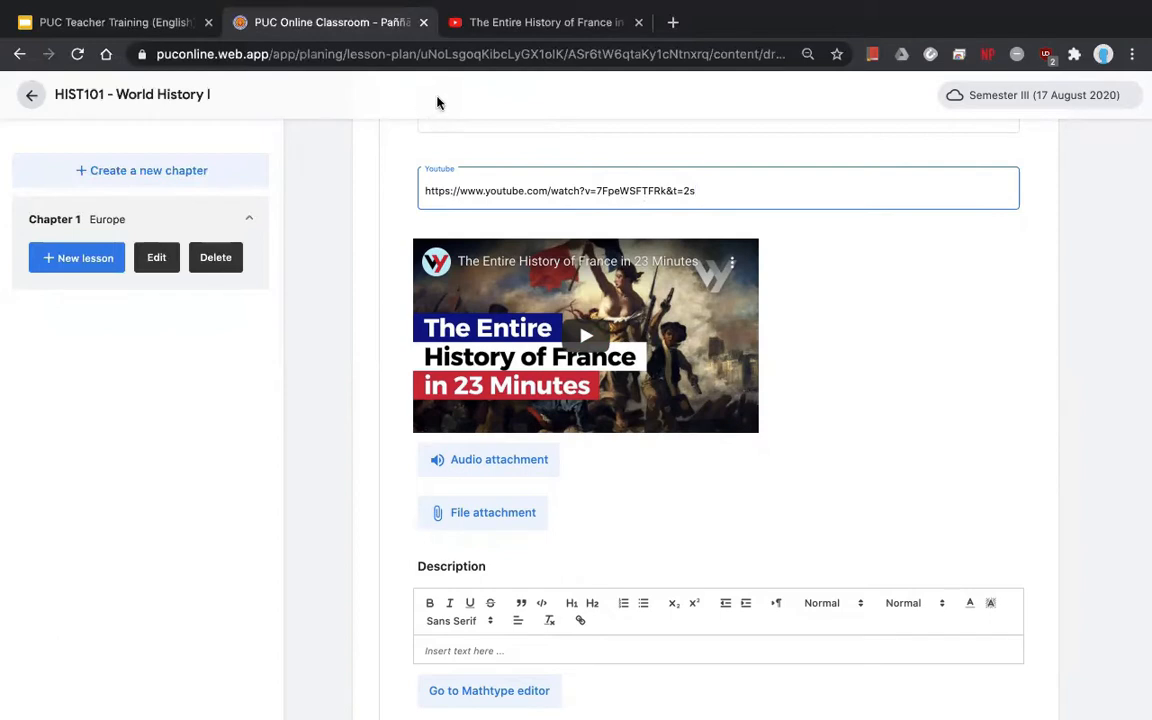
pyautogui.click(782, 330)
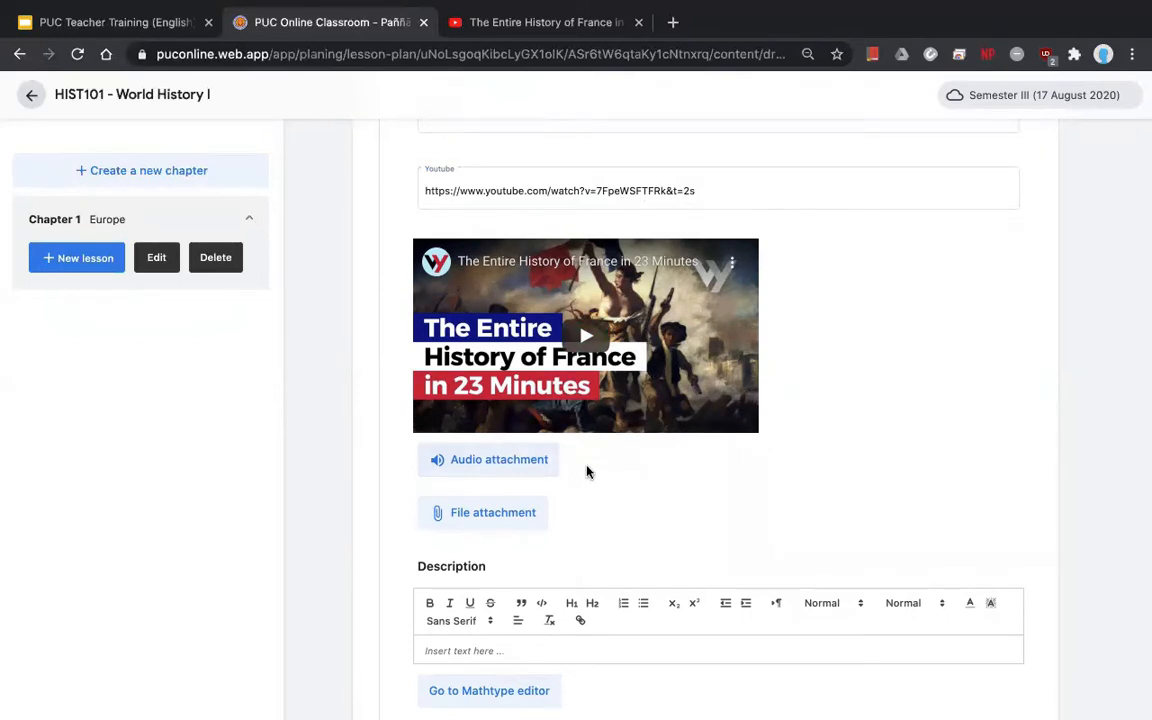
# - Attach the .pptx presentation to Lesson 1, leaving out the voice.mp3 audio
pyautogui.click(494, 462)
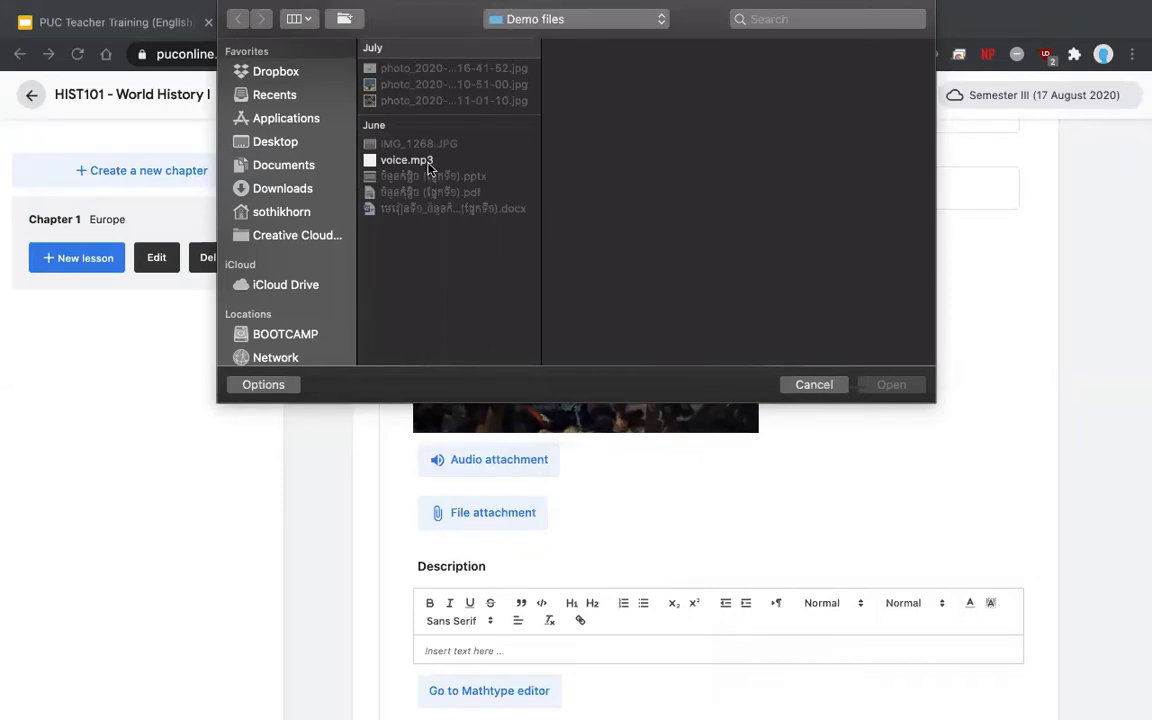
pyautogui.click(465, 164)
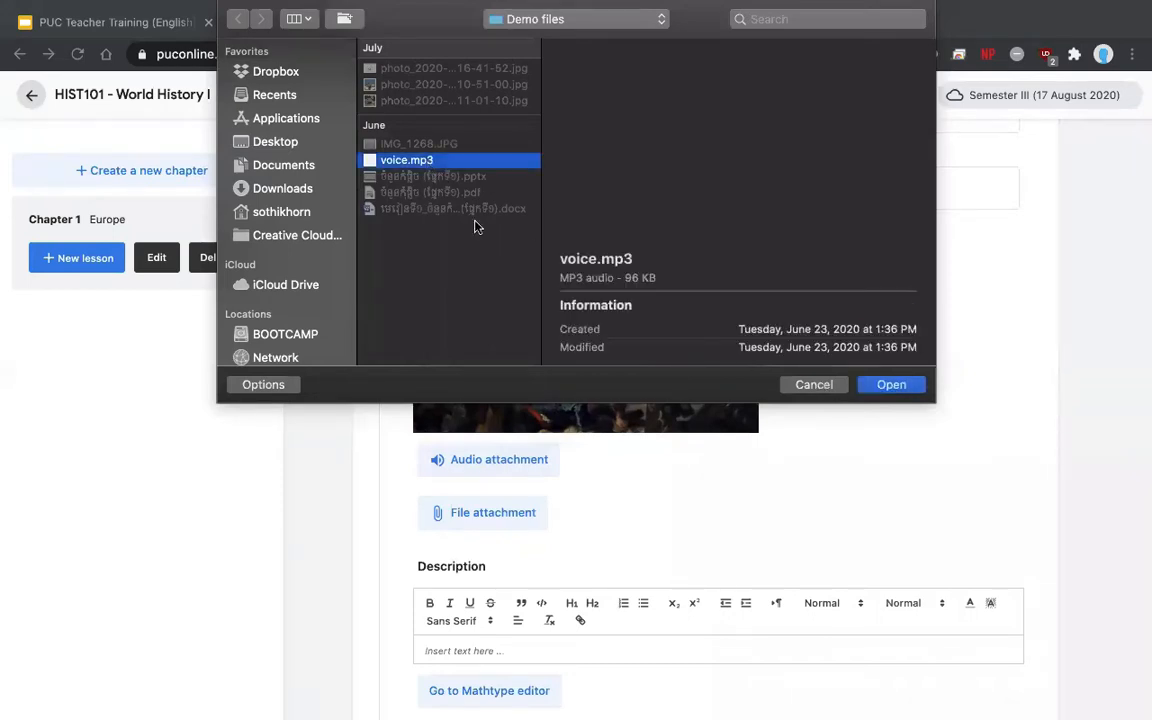
pyautogui.click(806, 386)
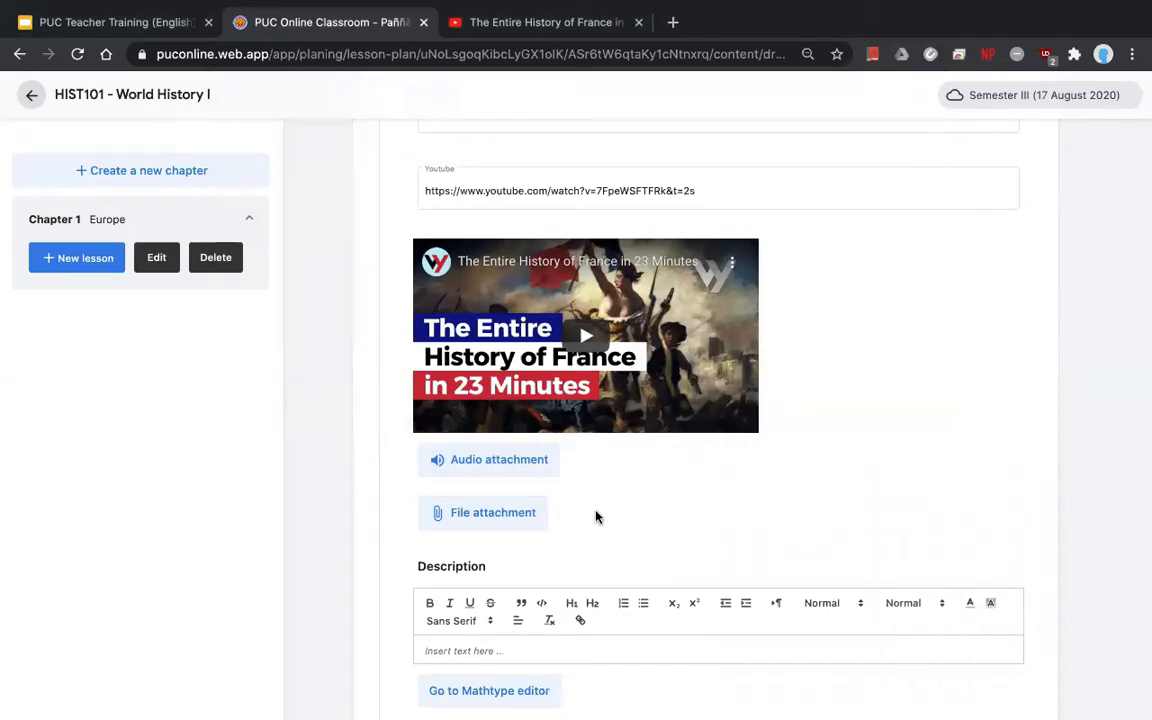
pyautogui.click(480, 515)
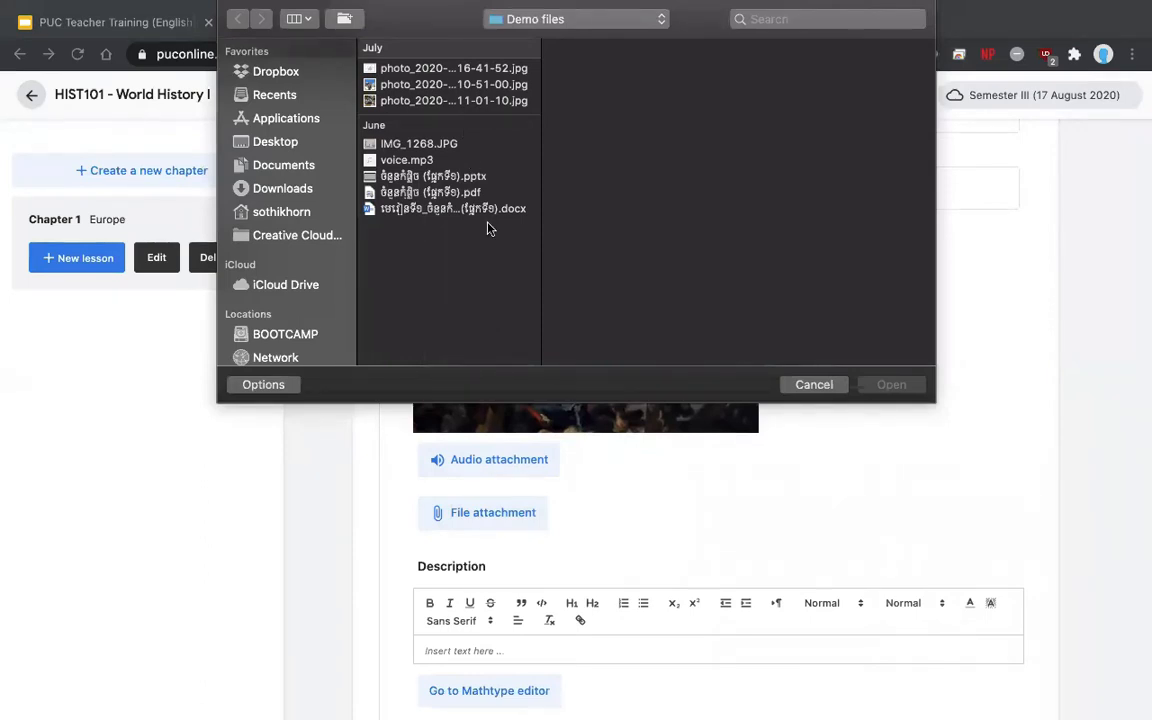
pyautogui.click(428, 178)
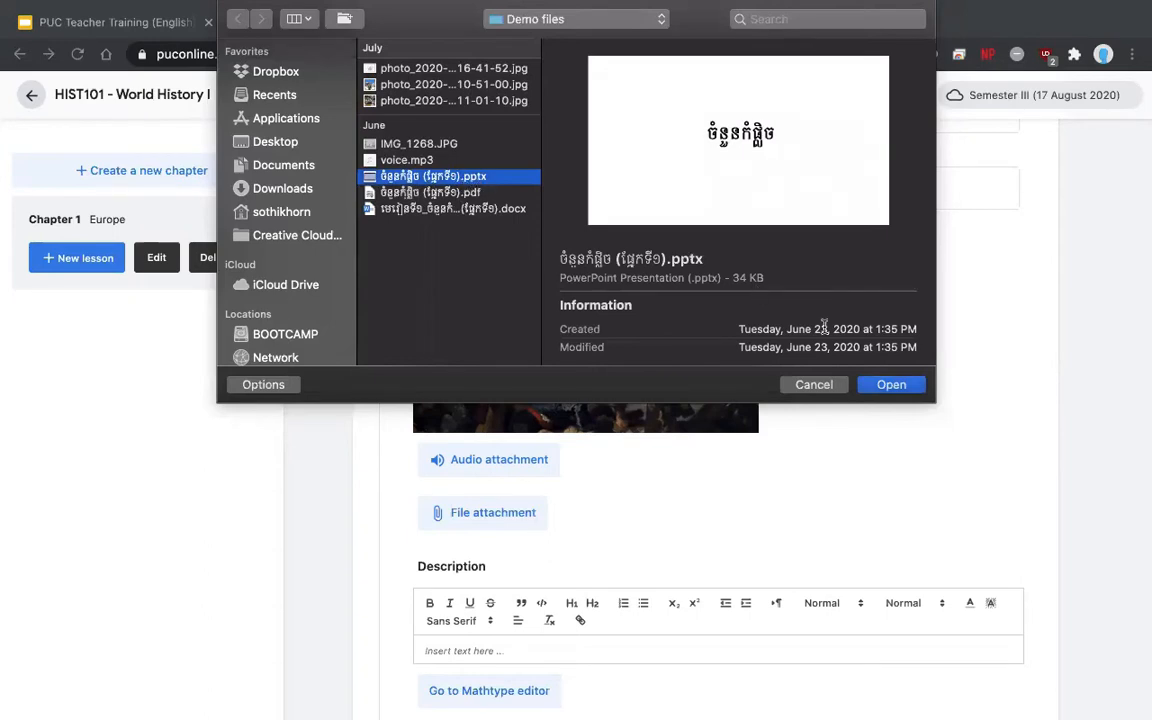
pyautogui.click(887, 385)
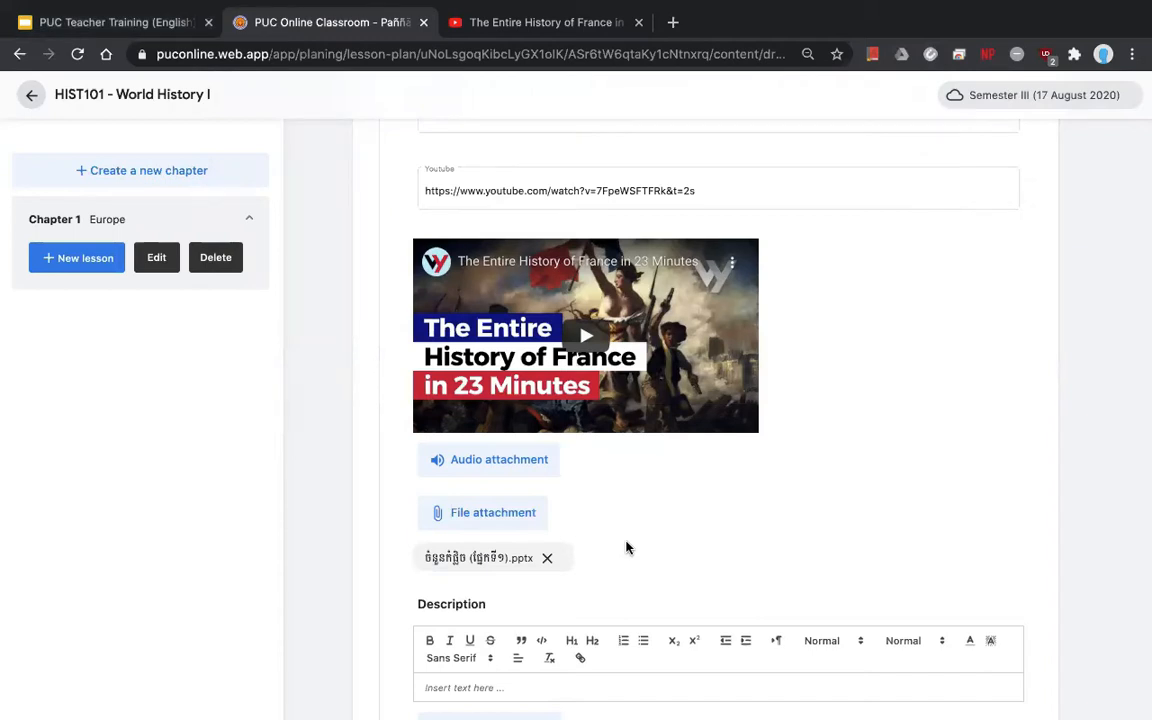
# - Attach the Word document, the PDF and IMG_1268.JPG together
pyautogui.scroll(-2, 626, 547)
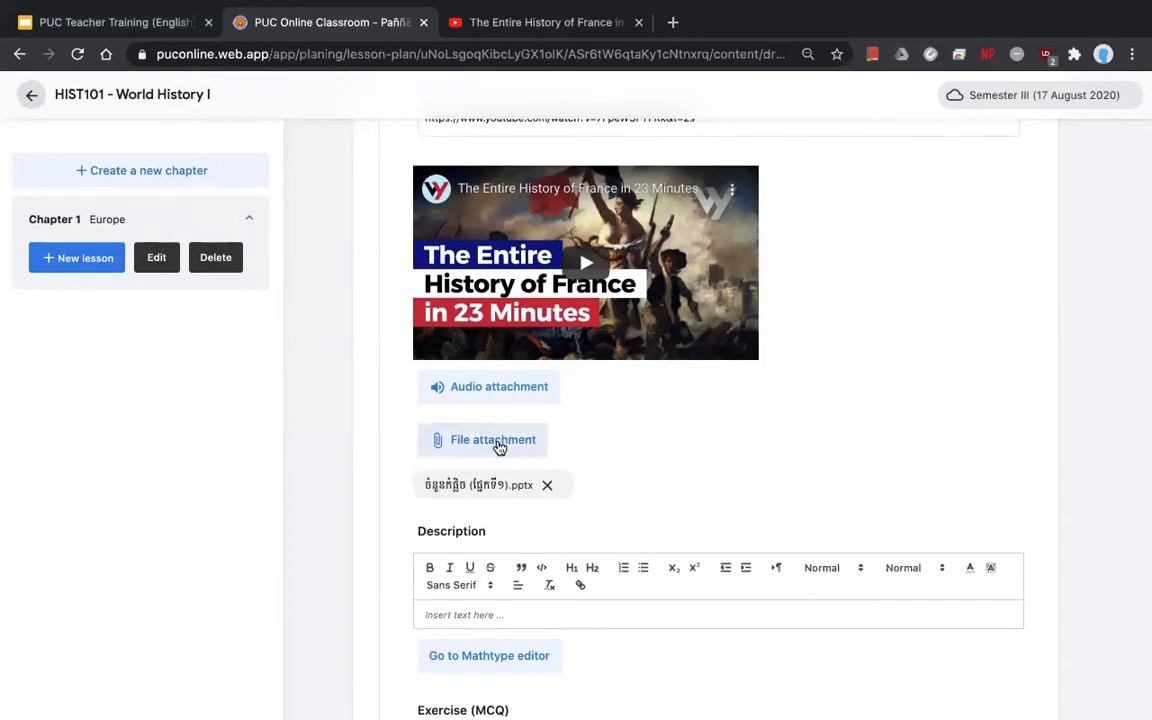
pyautogui.click(499, 446)
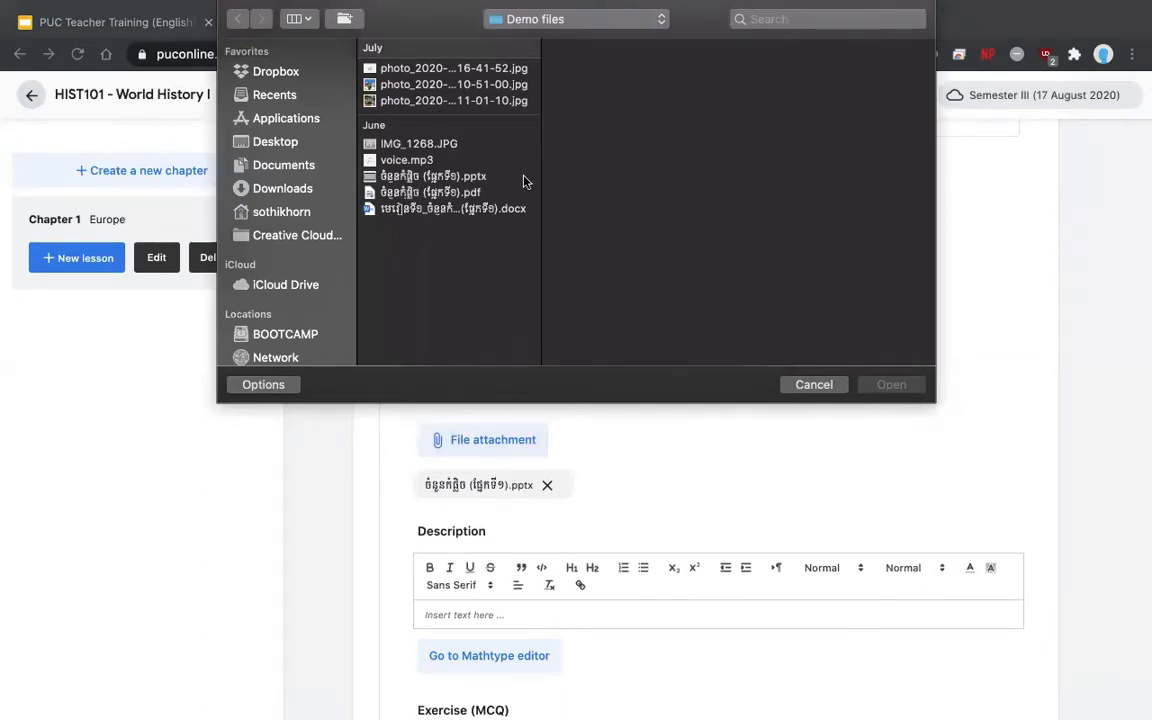
pyautogui.click(499, 210)
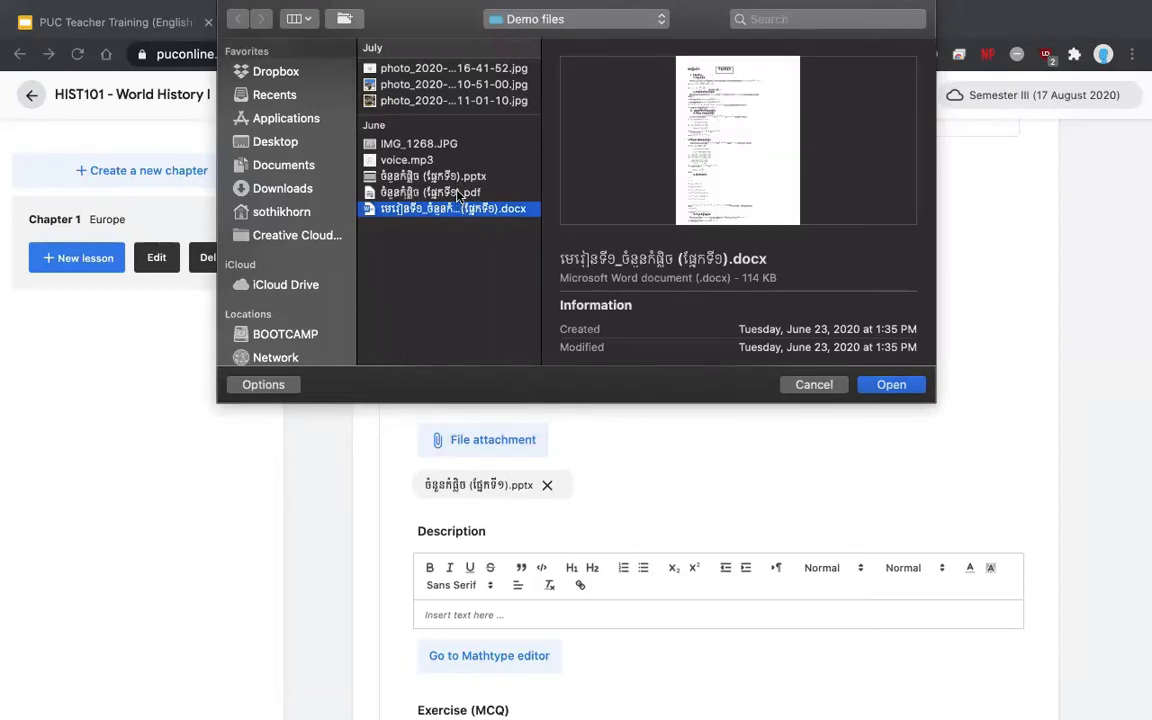
pyautogui.keyDown('super'); pyautogui.click(457, 192); pyautogui.keyUp('super')
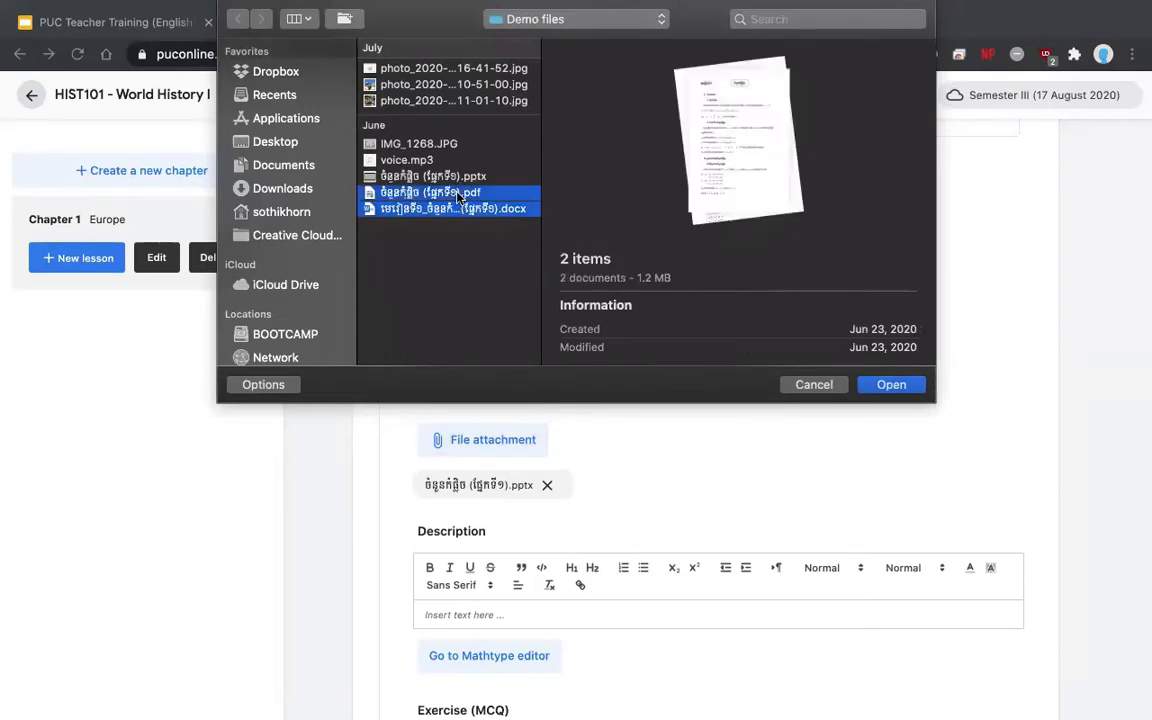
pyautogui.keyDown('super'); pyautogui.click(428, 145); pyautogui.keyUp('super')
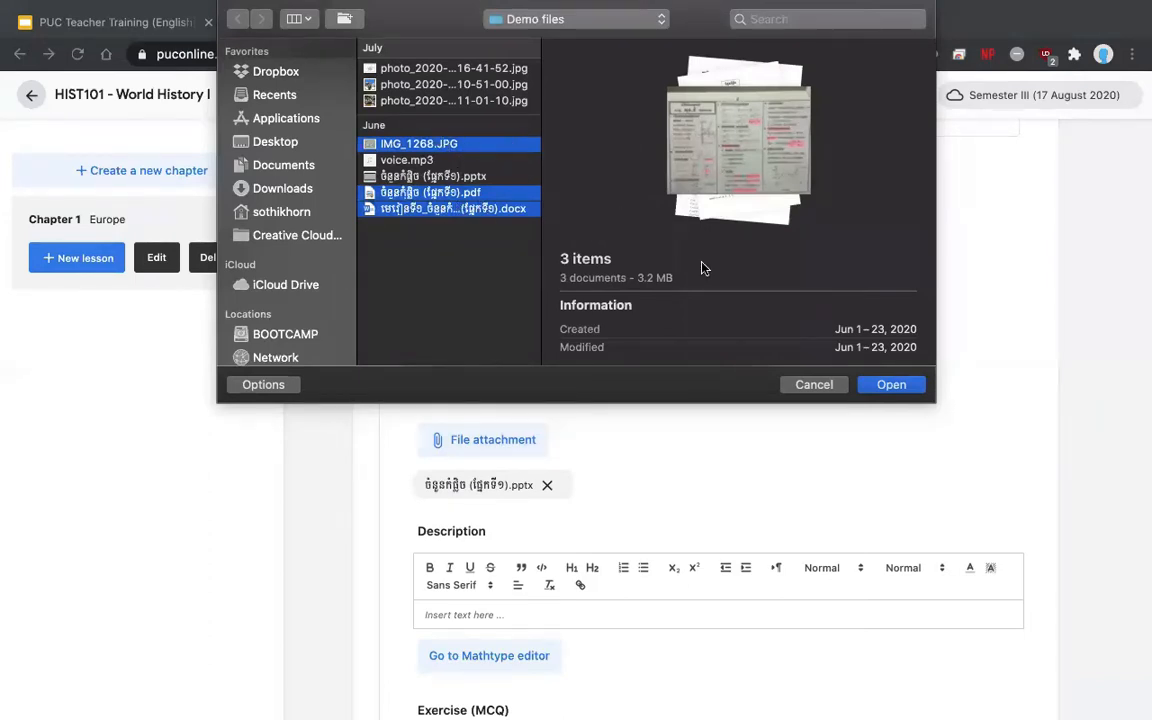
pyautogui.click(891, 386)
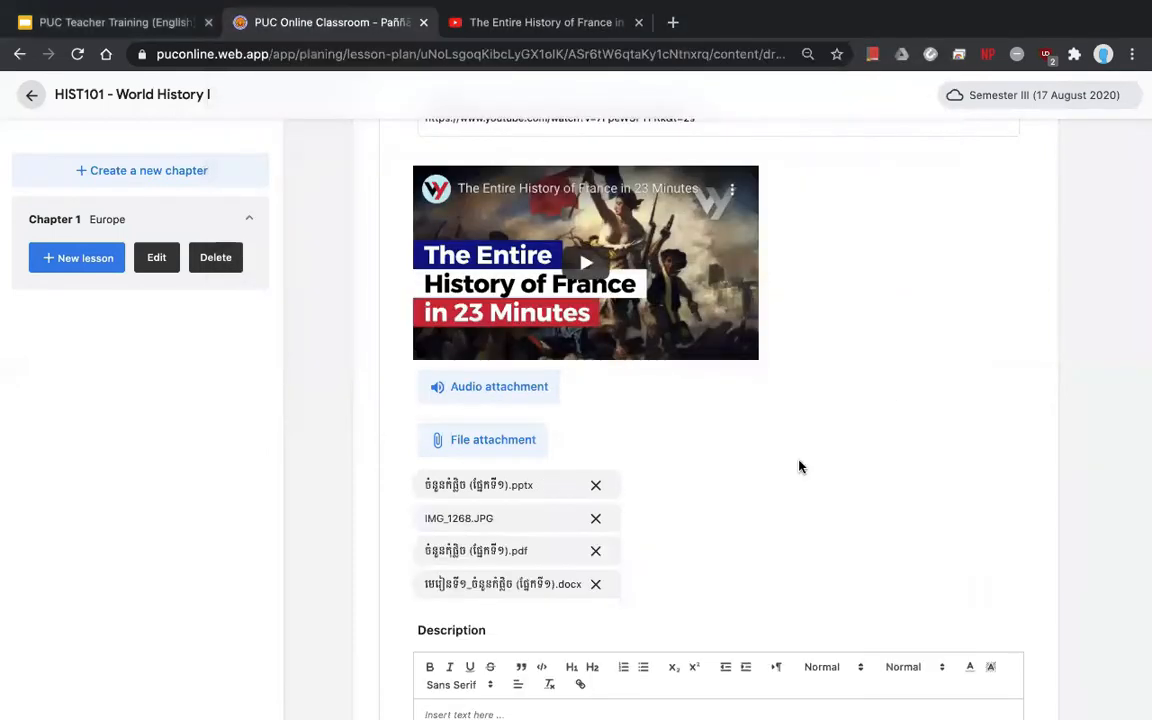
pyautogui.scroll(-1, 600, 480)
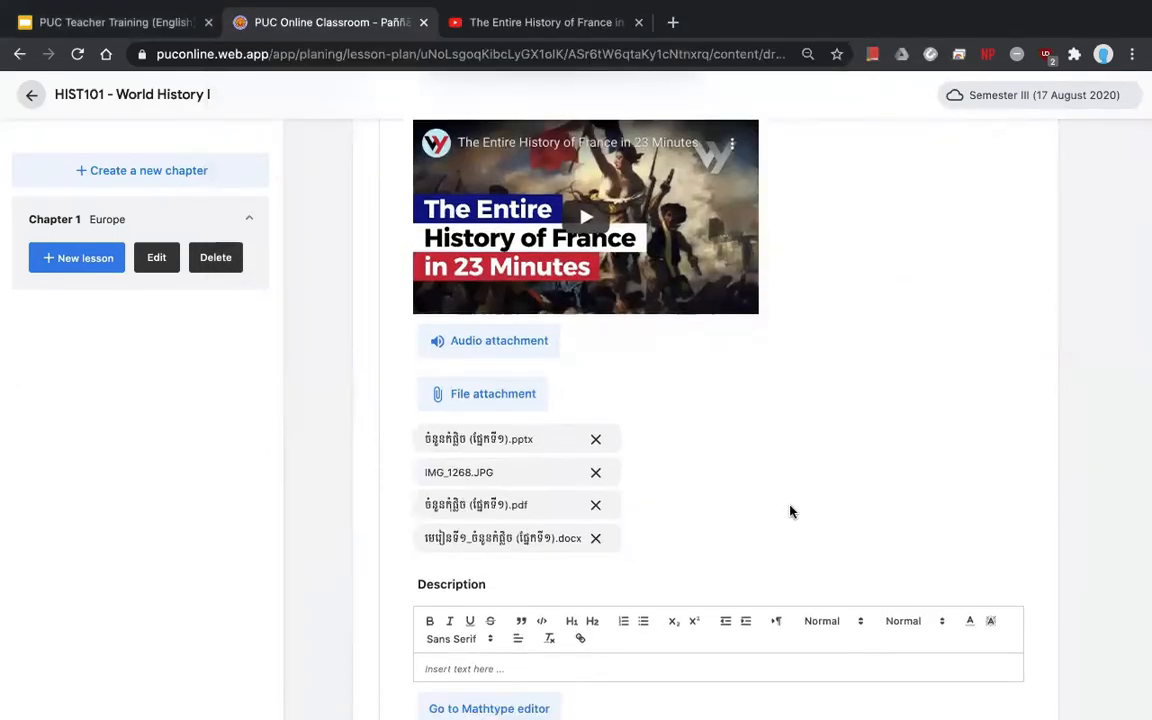
pyautogui.scroll(-2, 789, 512)
pyautogui.scroll(1, 713, 328)
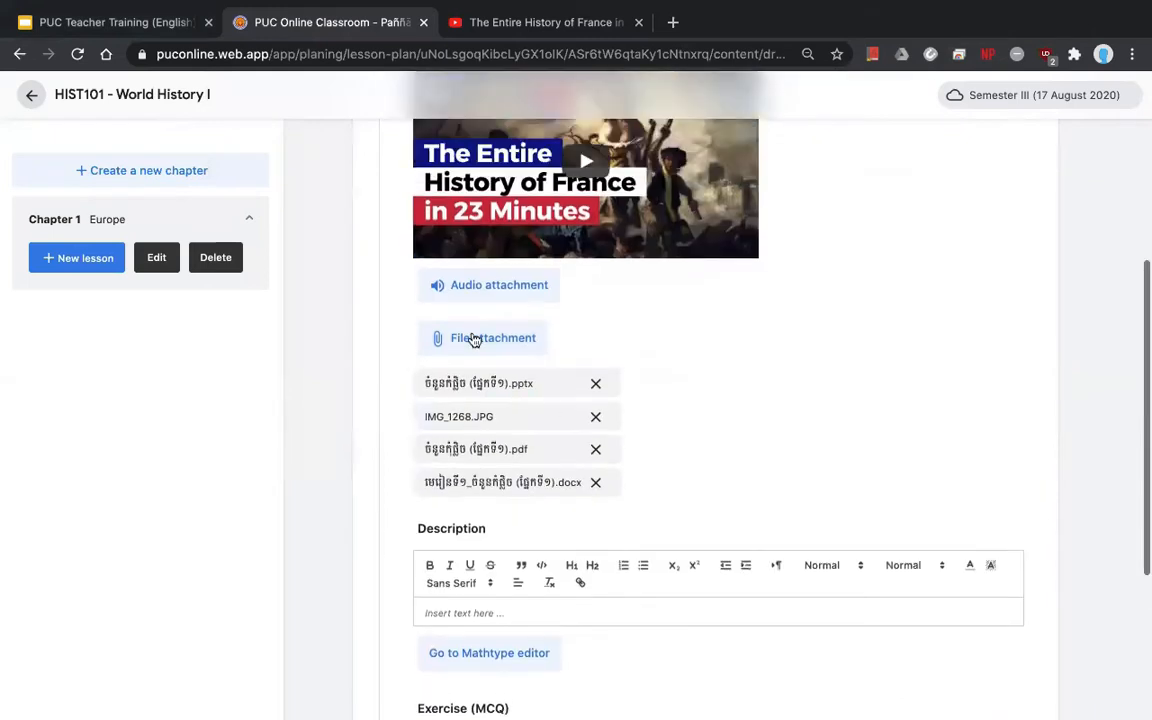
pyautogui.scroll(-1, 752, 452)
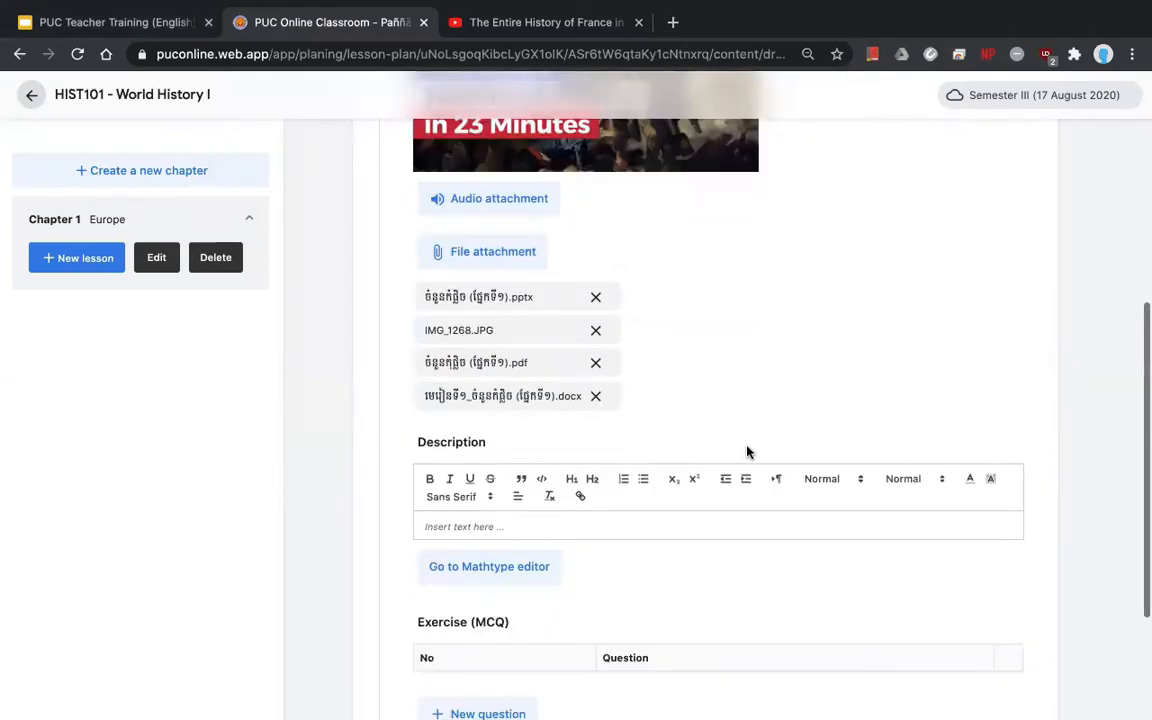
pyautogui.moveTo(484, 442); pyautogui.dragTo(404, 446)
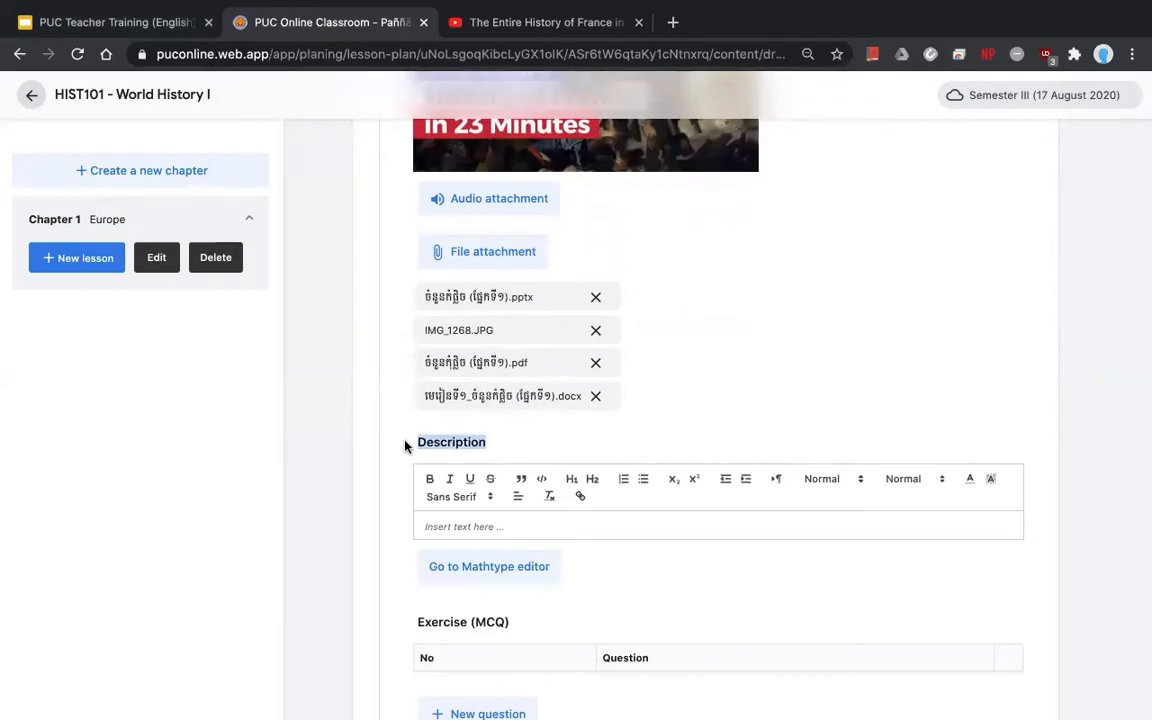
pyautogui.click(478, 446)
pyautogui.scroll(-1, 520, 450)
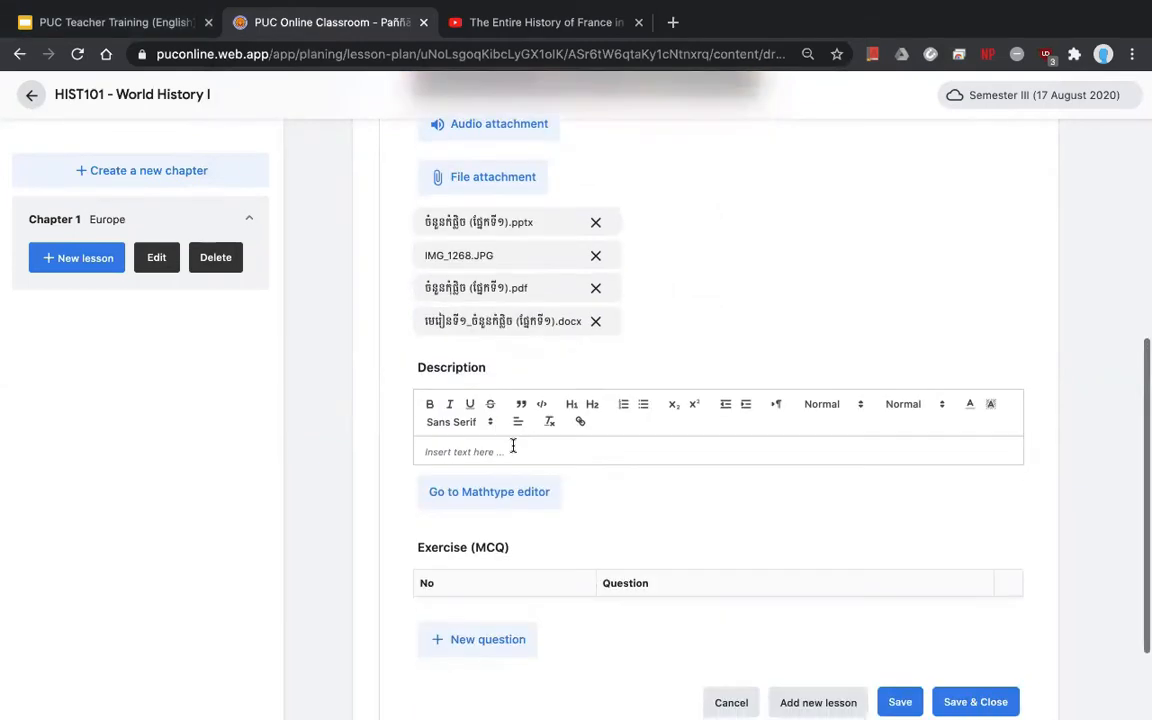
pyautogui.click(512, 446)
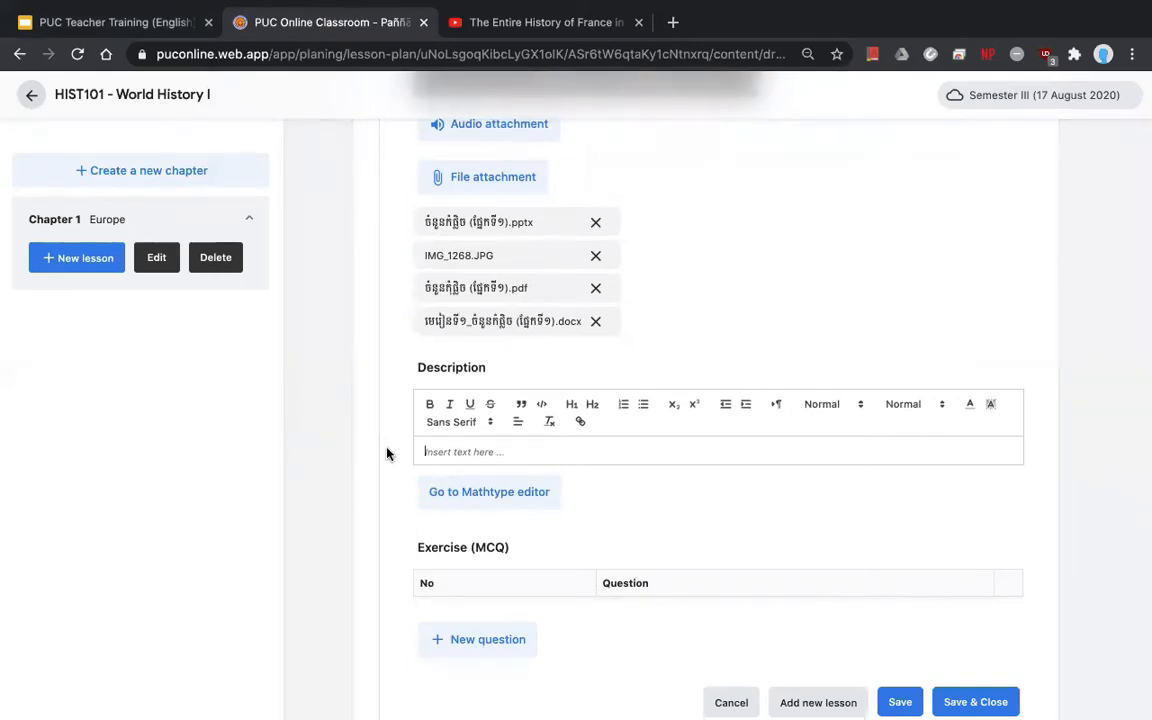
pyautogui.write('In this lesson, we wil')
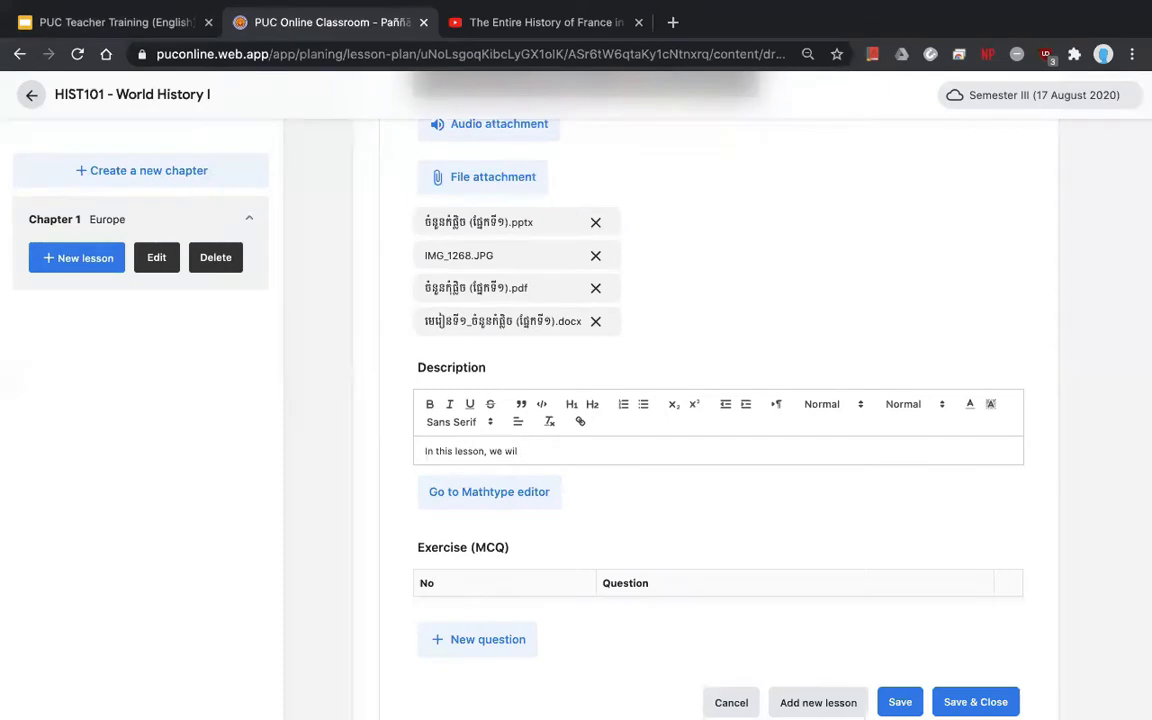
pyautogui.write(' lleanrern')
pyautogui.press('BackSpace')
pyautogui.press('BackSpace')
pyautogui.press('BackSpace')
pyautogui.press('BackSpace')
pyautogui.write('earn about the history of France.')
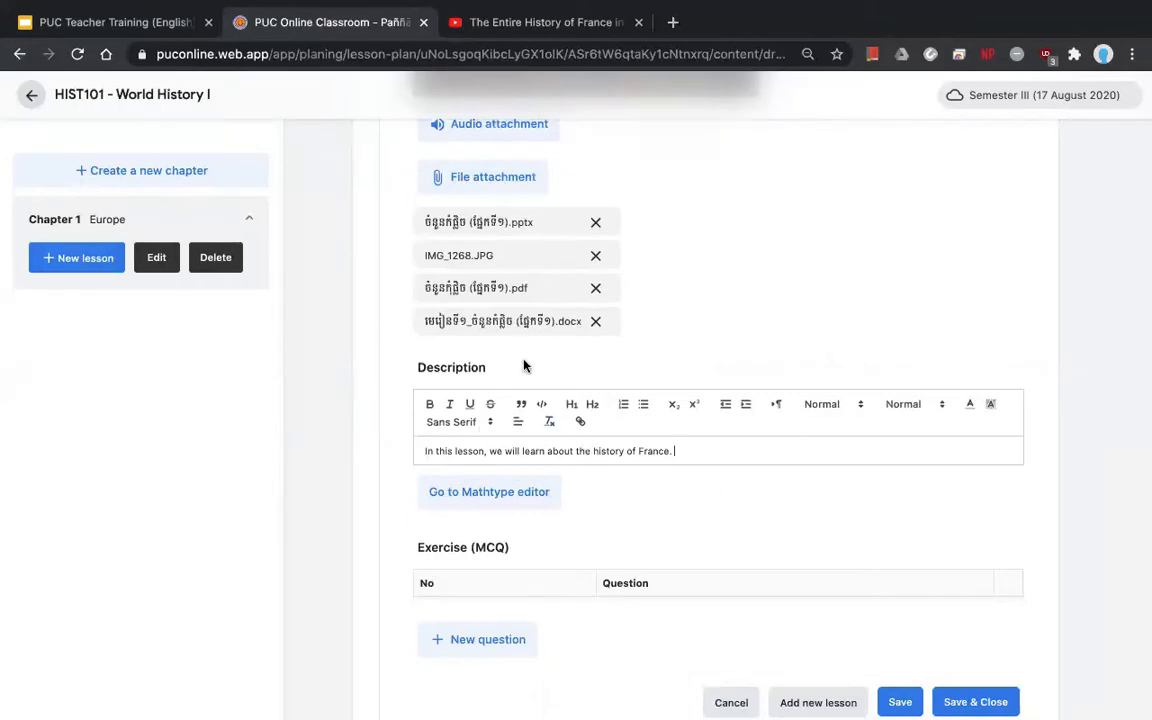
pyautogui.scroll(-2, 661, 440)
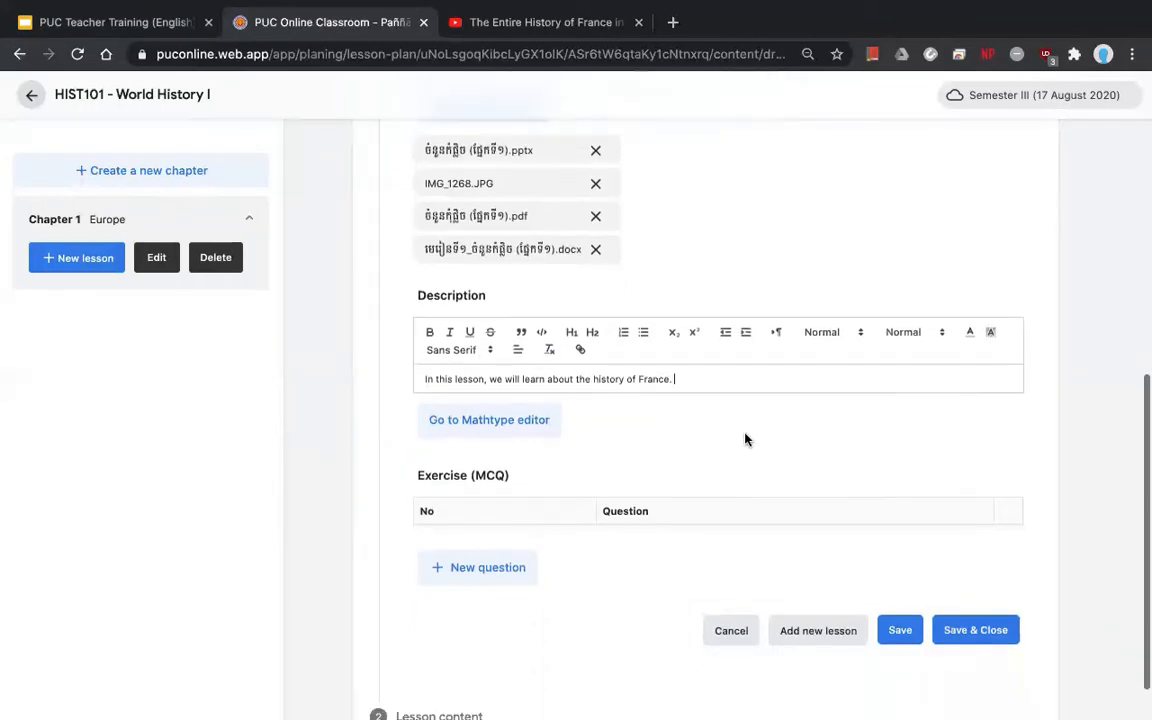
pyautogui.scroll(-2, 745, 440)
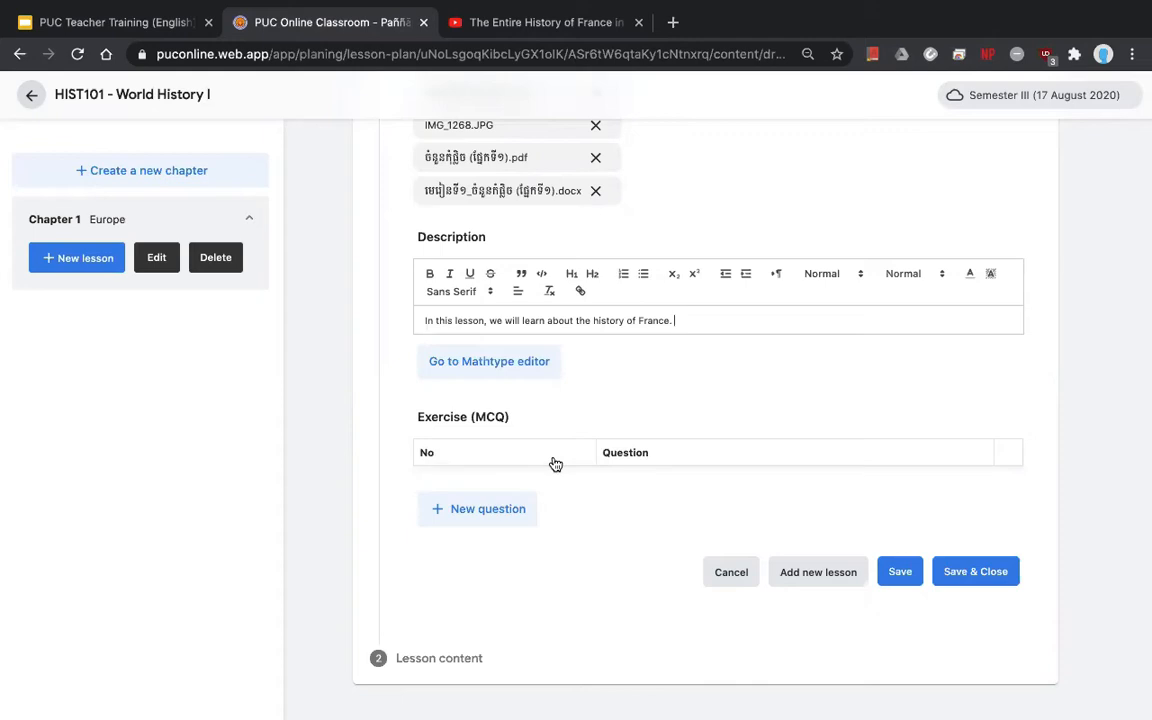
# - Write a new MCQ question: 'When is the france revolution start?'
pyautogui.click(507, 514)
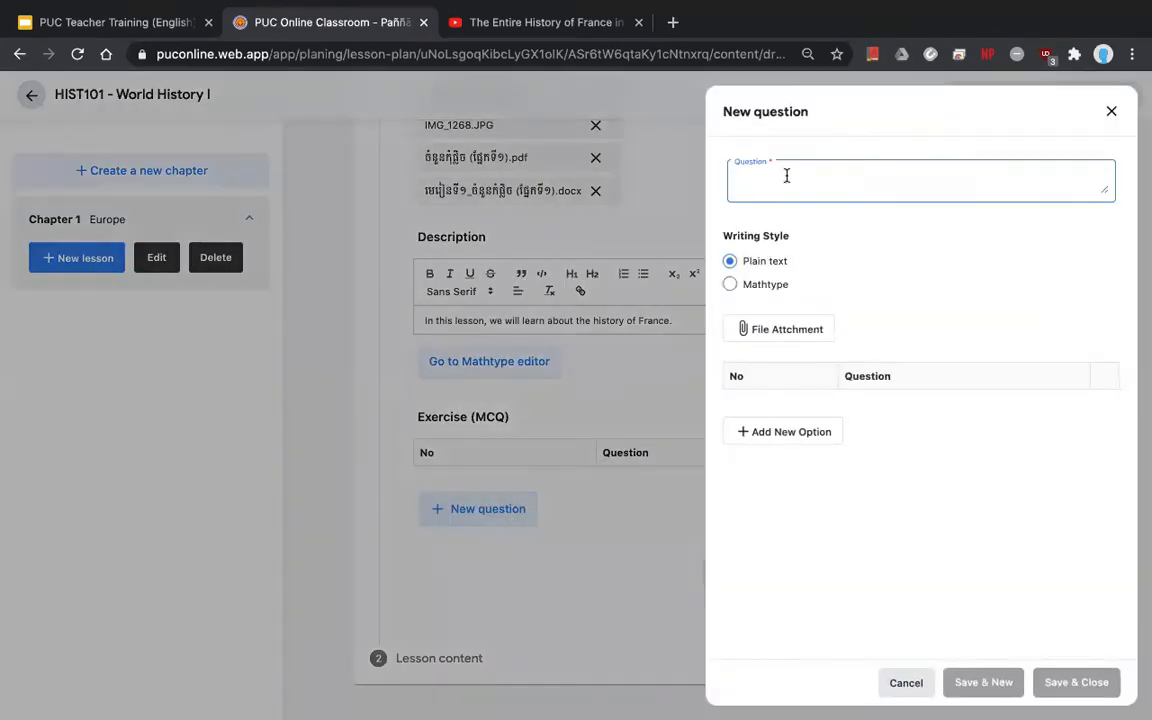
pyautogui.write('What')
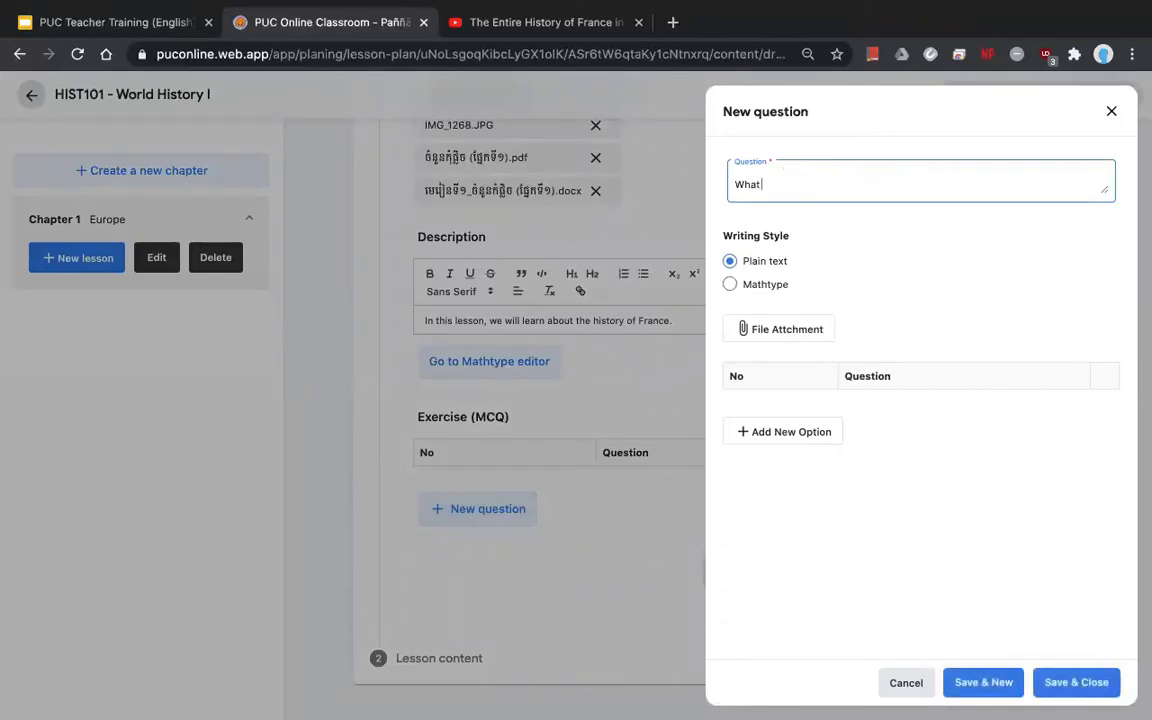
pyautogui.write(' is th')
pyautogui.press('BackSpace')
pyautogui.press('BackSpace')
pyautogui.press('BackSpace')
pyautogui.press('BackSpace')
pyautogui.press('BackSpace')
pyautogui.press('BackSpace')
pyautogui.press('BackSpace')
pyautogui.press('BackSpace')
pyautogui.write('A')
pyautogui.press('BackSpace')
pyautogui.write('a')
pyautogui.press('BackSpace')
pyautogui.write('When is the franca')
pyautogui.press('BackSpace')
pyautogui.write('e revolution start?')
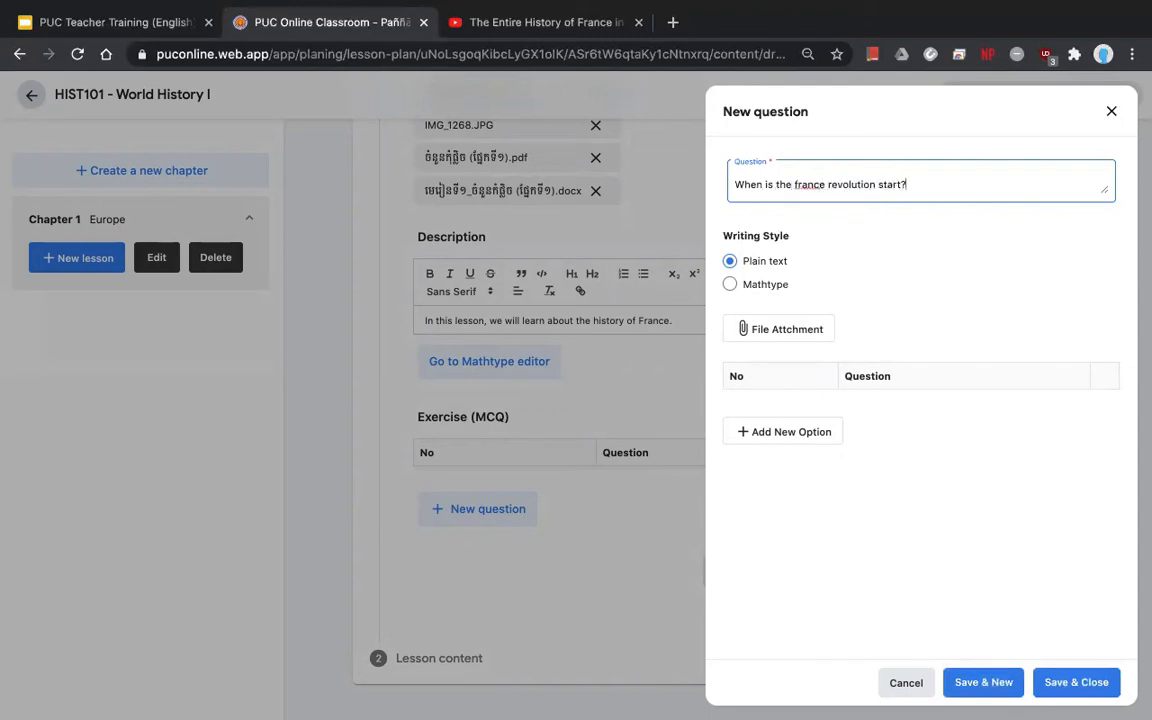
pyautogui.click(800, 437)
# - Add answer options 1950, 1960 and 1970 to the question
pyautogui.write('1')
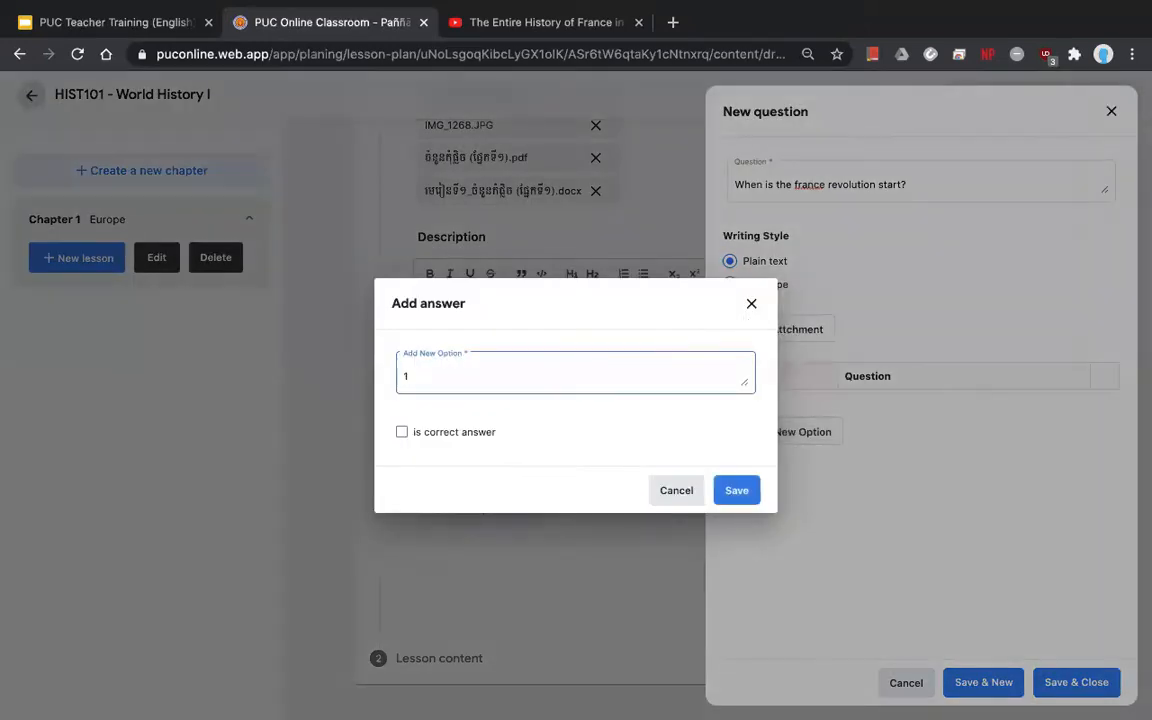
pyautogui.write('950')
pyautogui.click(731, 490)
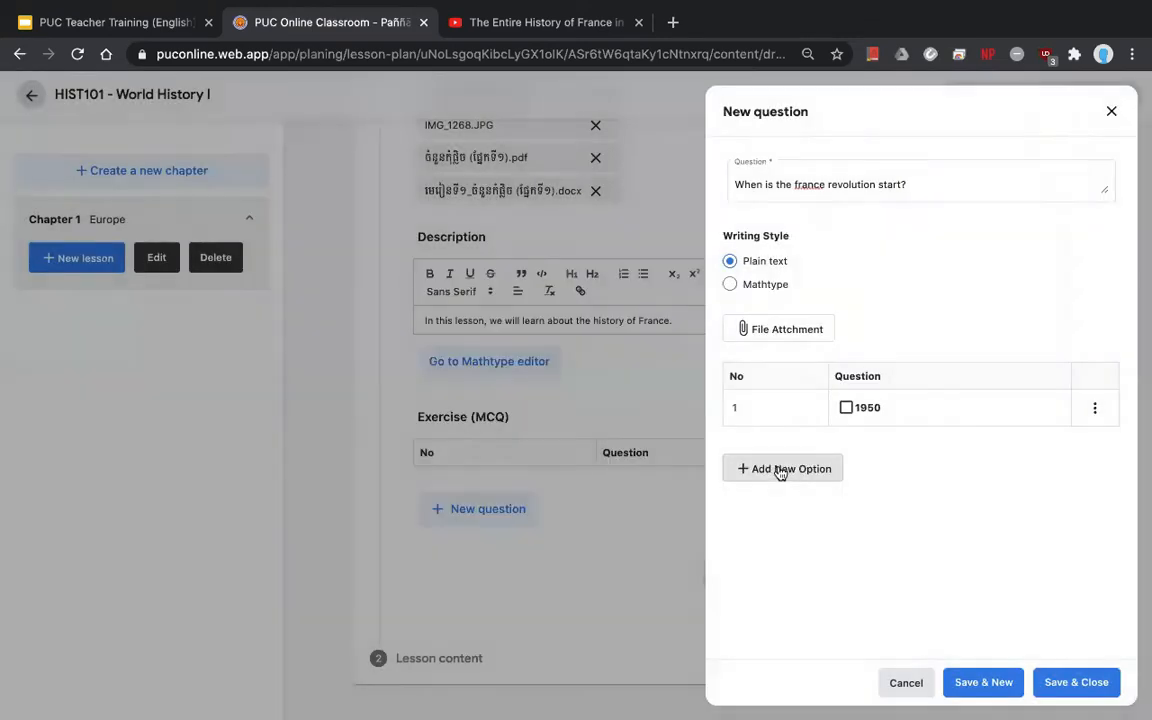
pyautogui.click(785, 470)
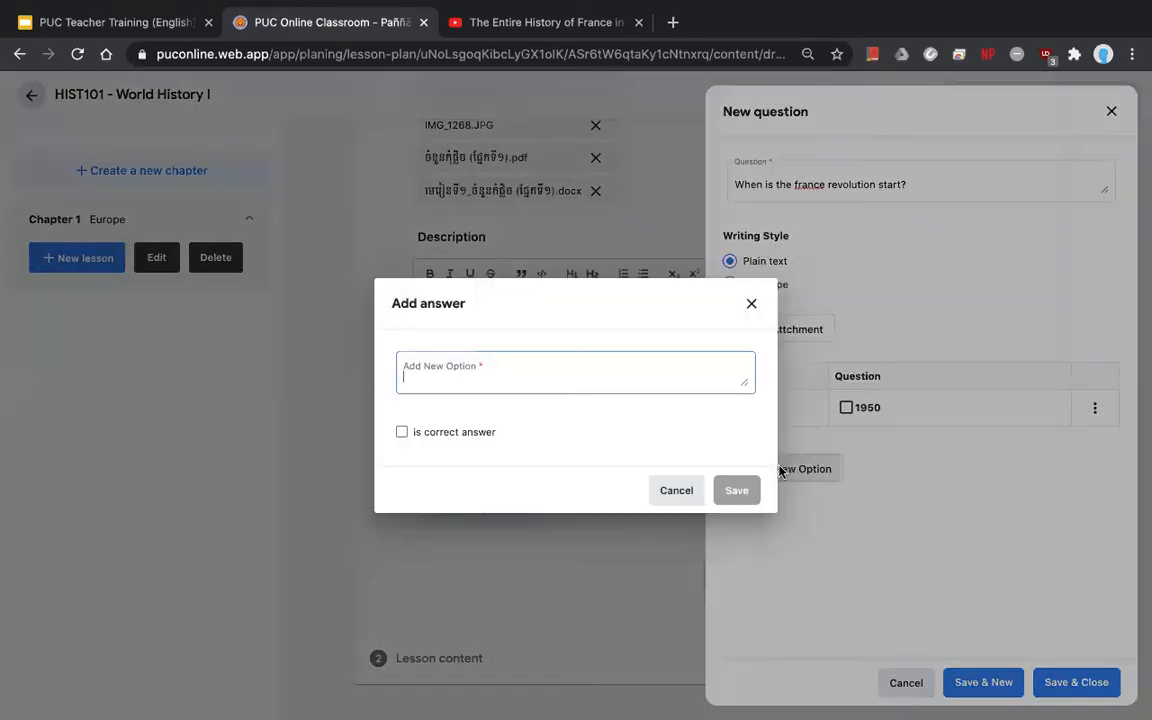
pyautogui.click(751, 303)
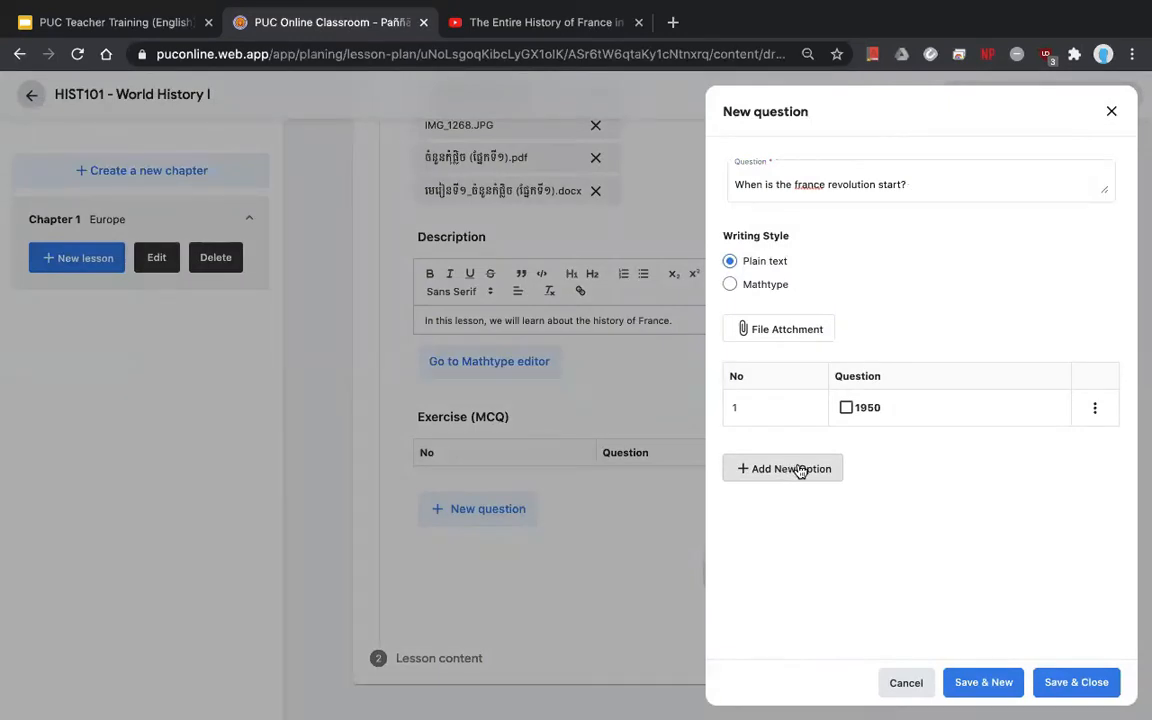
pyautogui.click(800, 471)
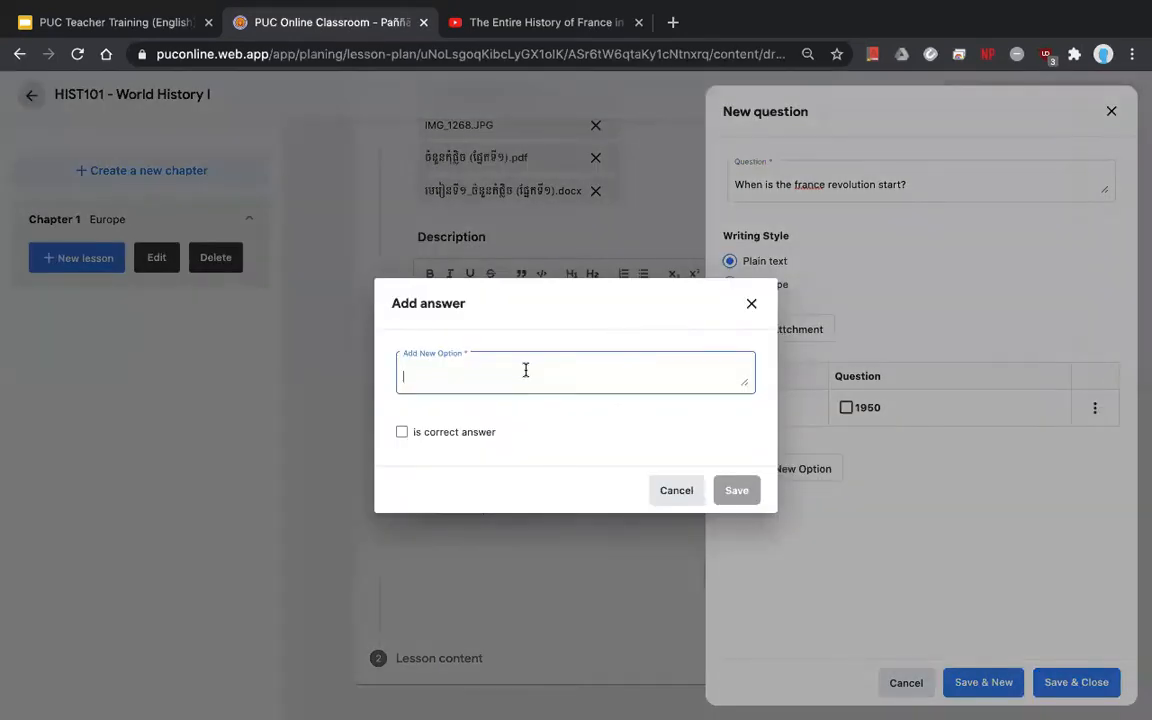
pyautogui.write('1960')
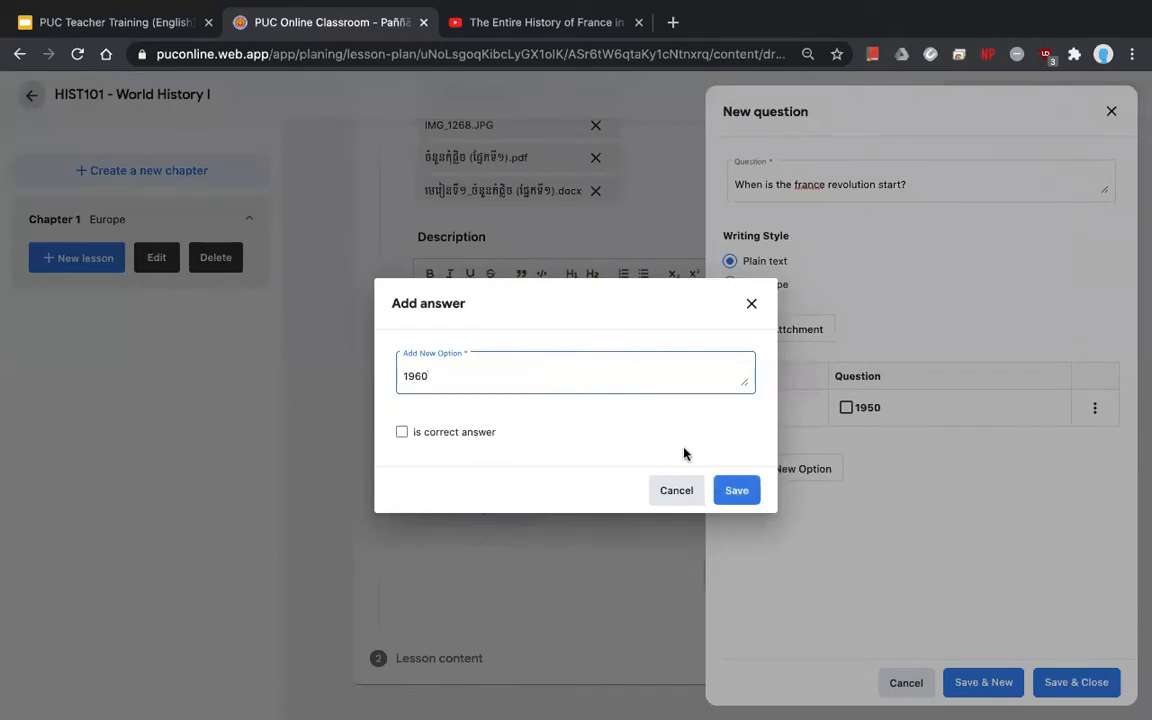
pyautogui.click(737, 490)
pyautogui.click(779, 508)
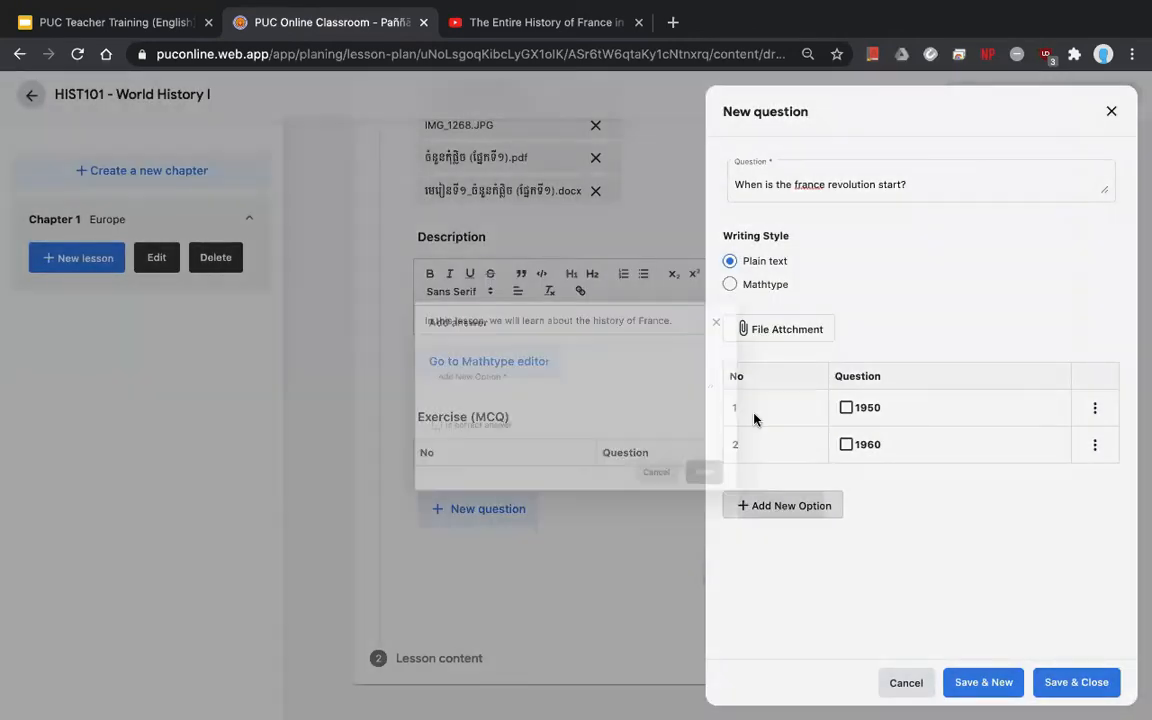
pyautogui.write('1970')
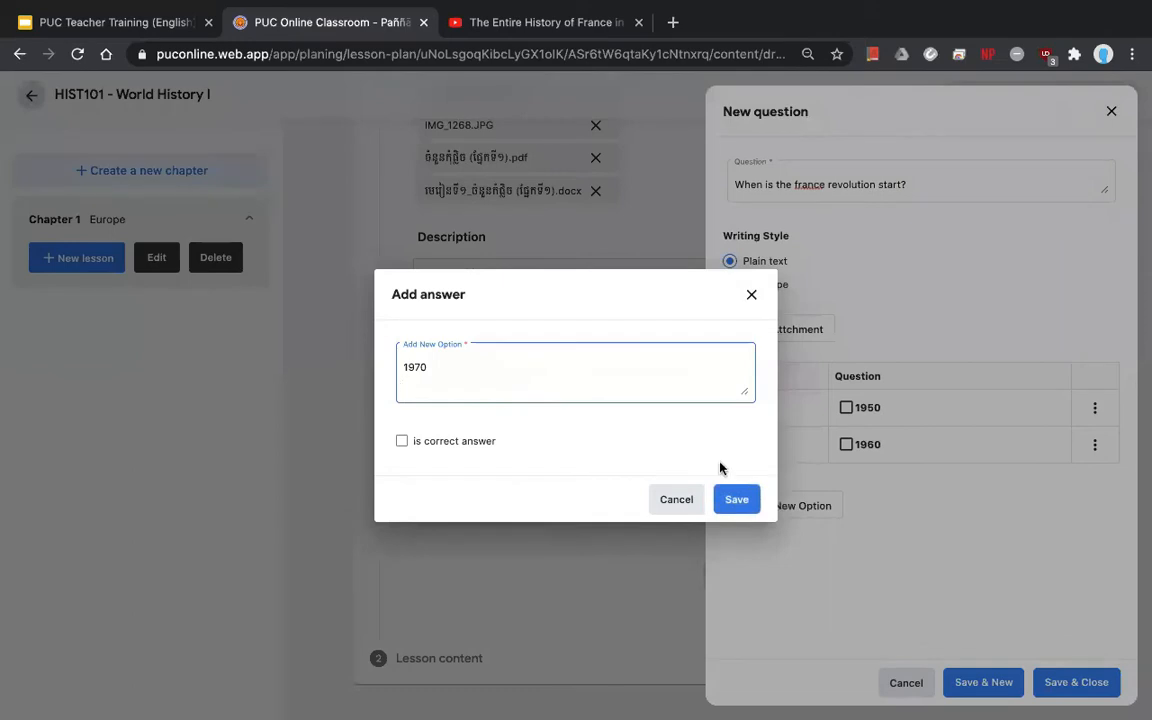
pyautogui.click(735, 498)
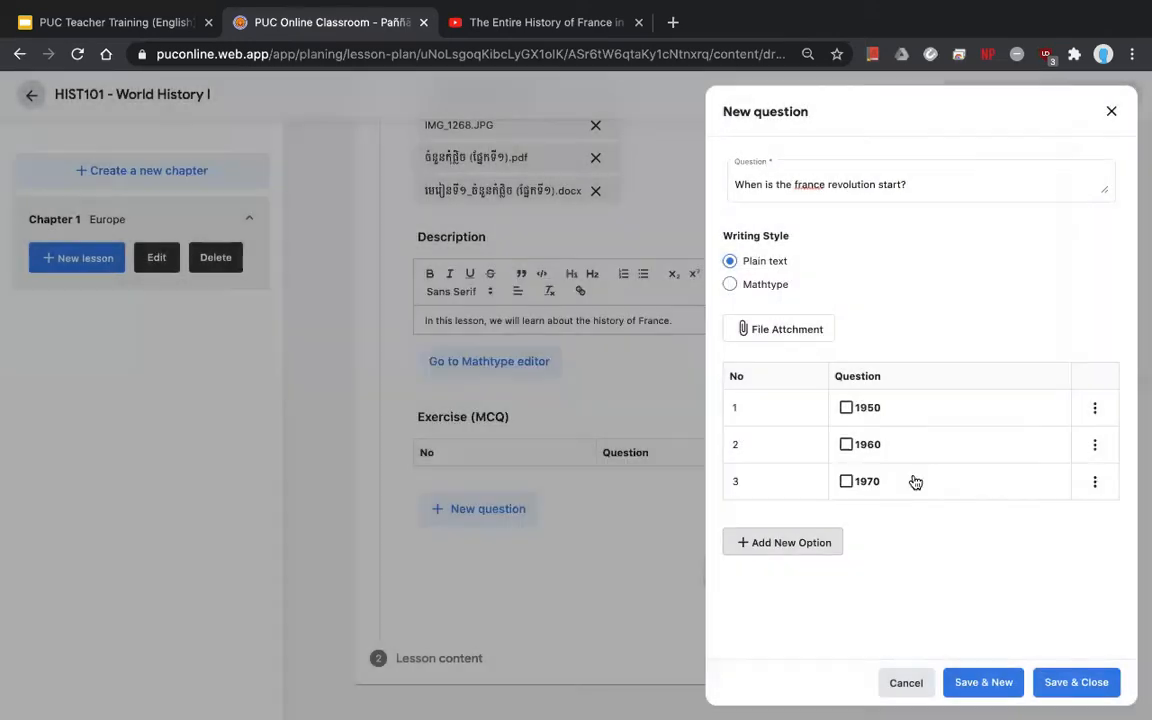
# - Mark 1970 as the correct answer and add a fourth option, 1980
pyautogui.click(1095, 484)
pyautogui.click(1066, 517)
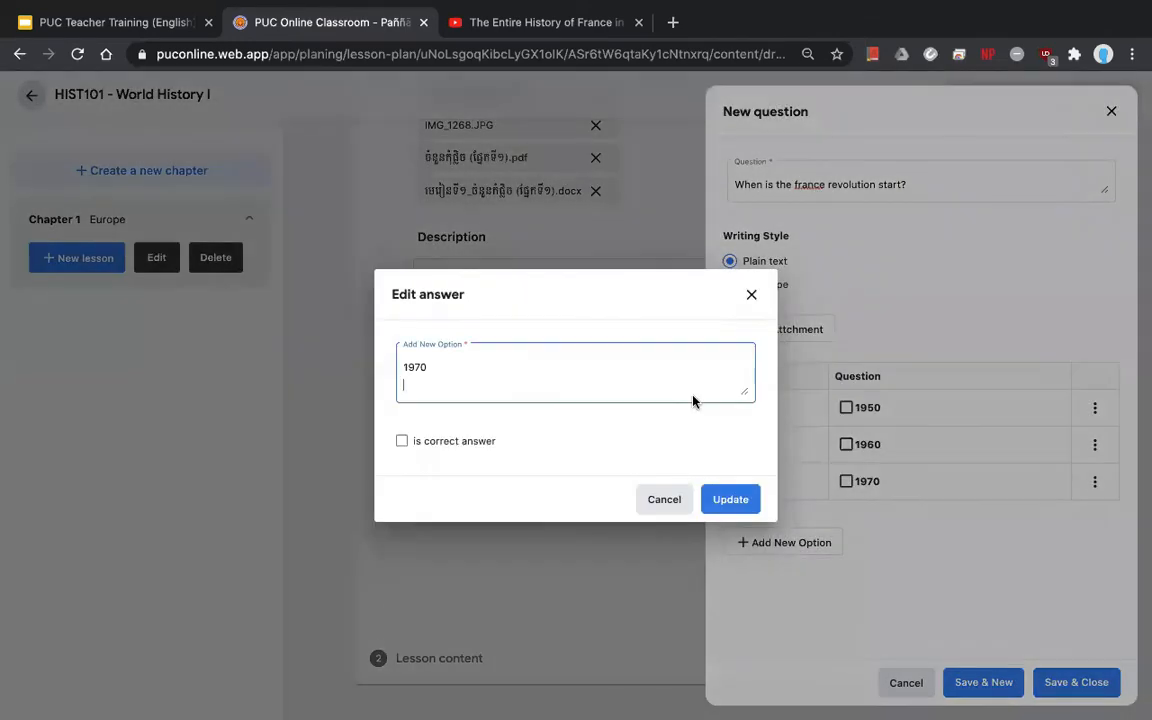
pyautogui.click(402, 443)
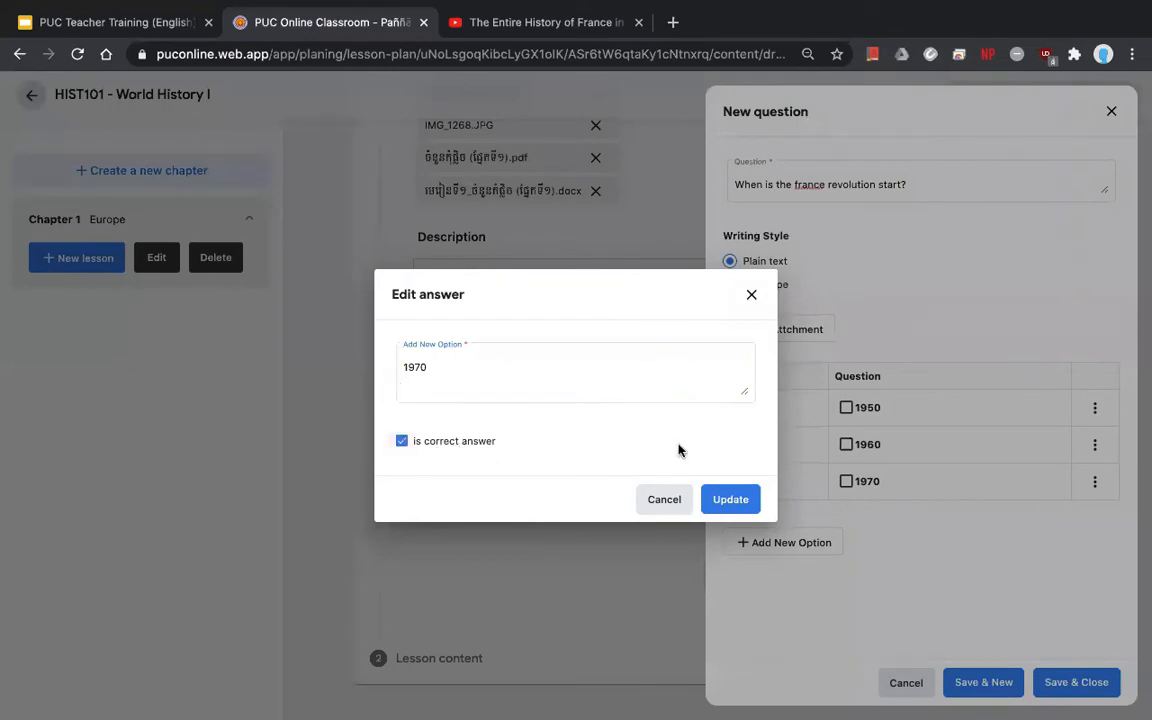
pyautogui.click(731, 505)
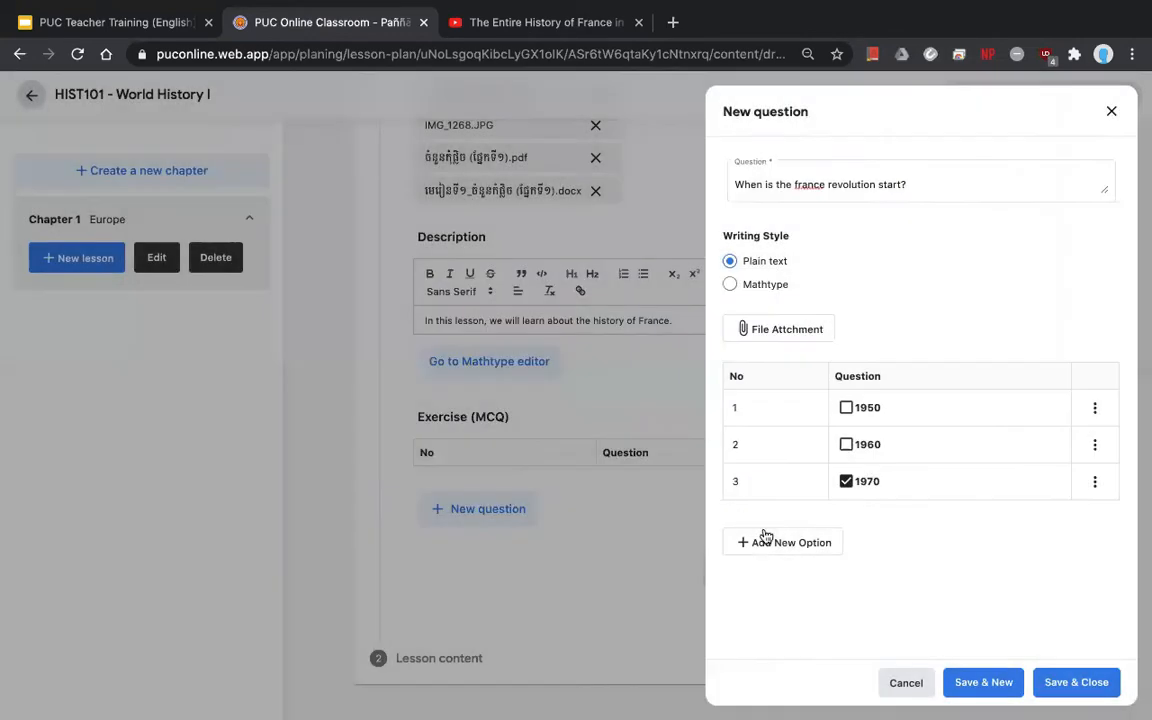
pyautogui.click(766, 552)
pyautogui.write('1980')
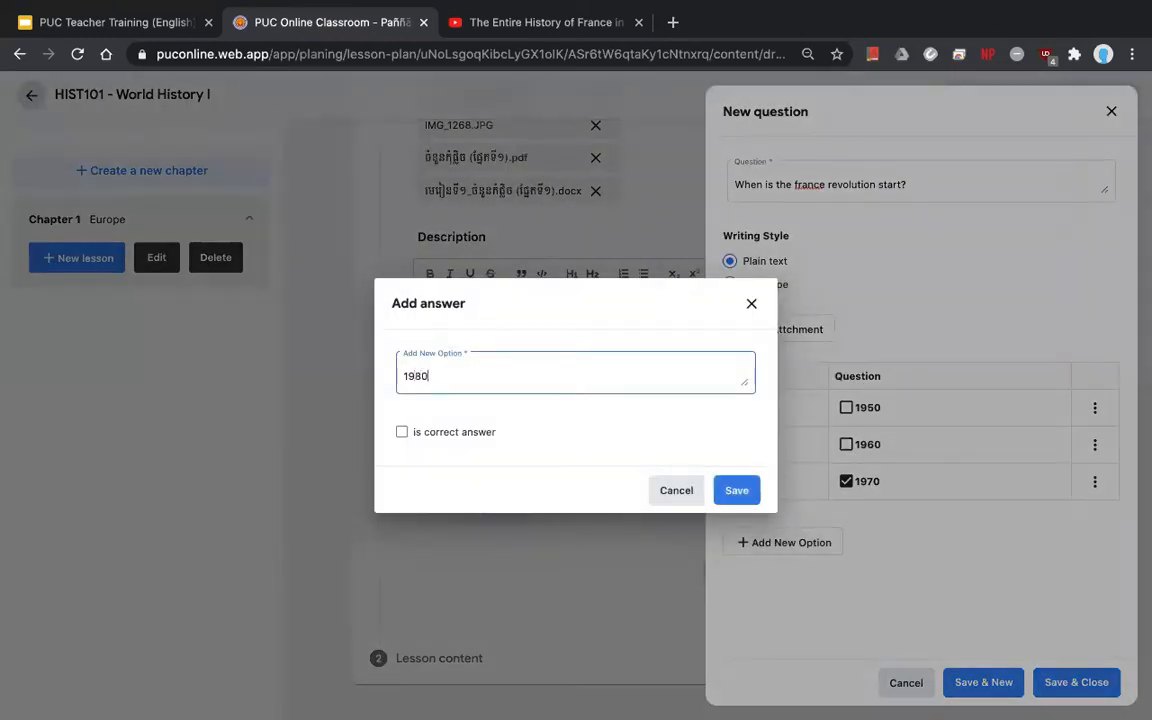
pyautogui.click(740, 490)
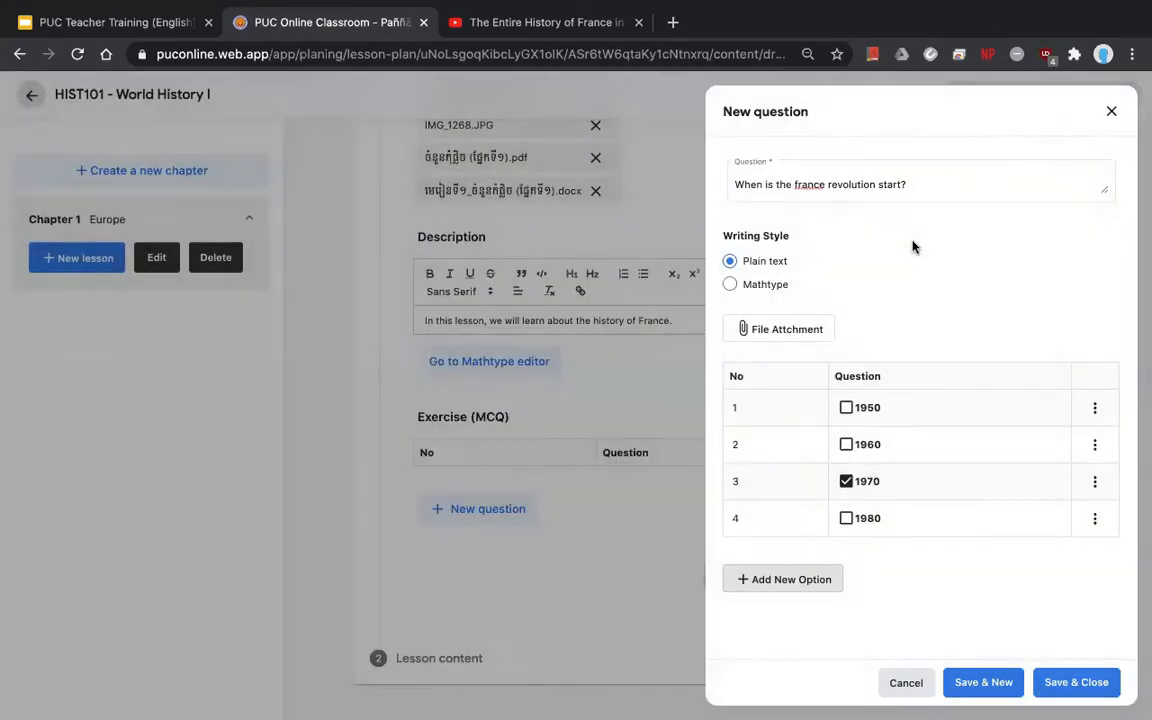
# - Review the question and its four answers, then save the question
pyautogui.moveTo(929, 186); pyautogui.dragTo(743, 162)
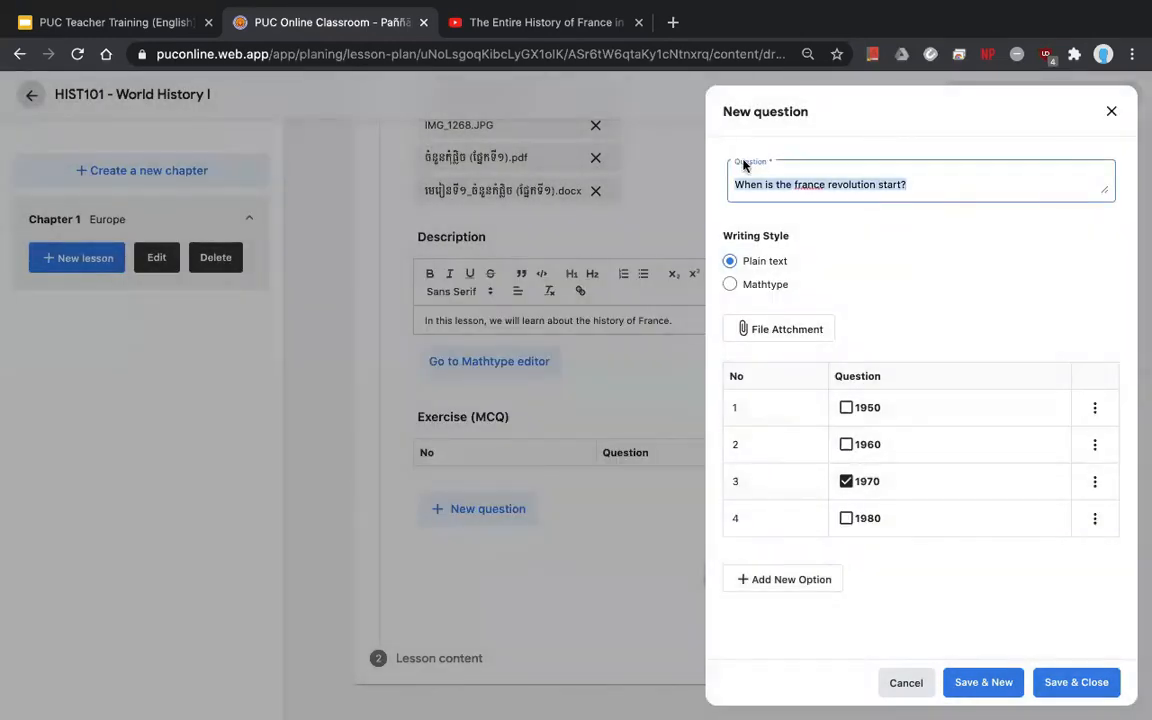
pyautogui.click(879, 512)
pyautogui.moveTo(879, 512); pyautogui.dragTo(828, 415)
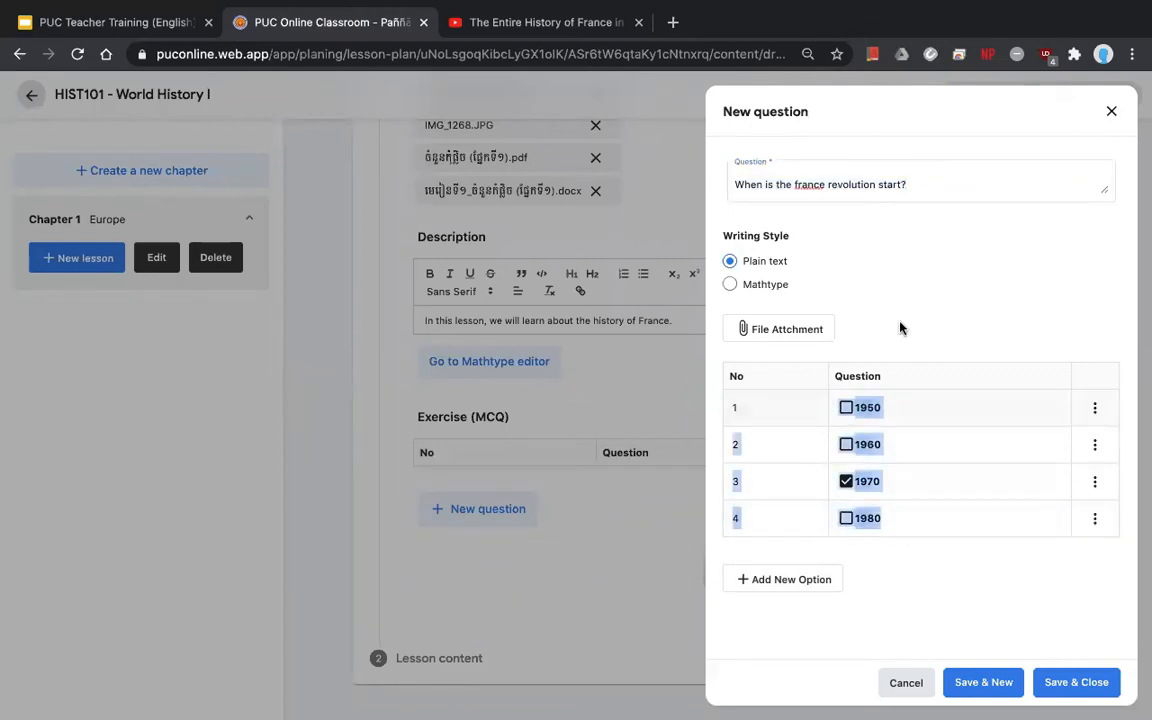
pyautogui.click(887, 237)
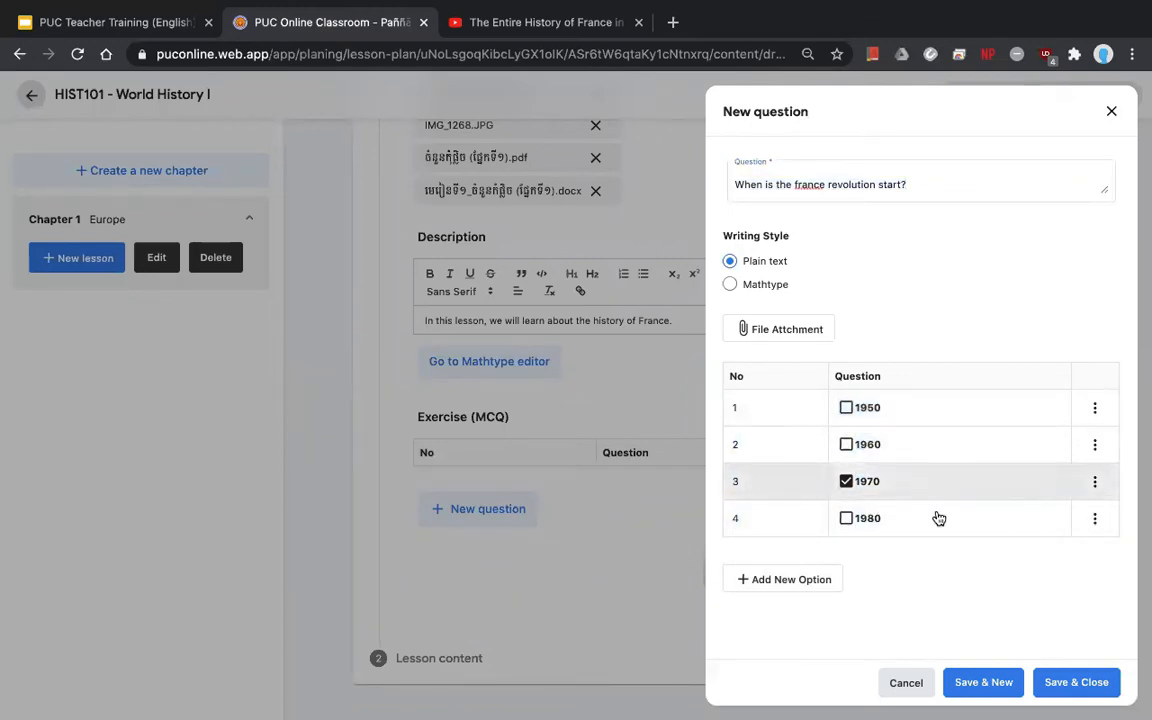
pyautogui.click(1078, 686)
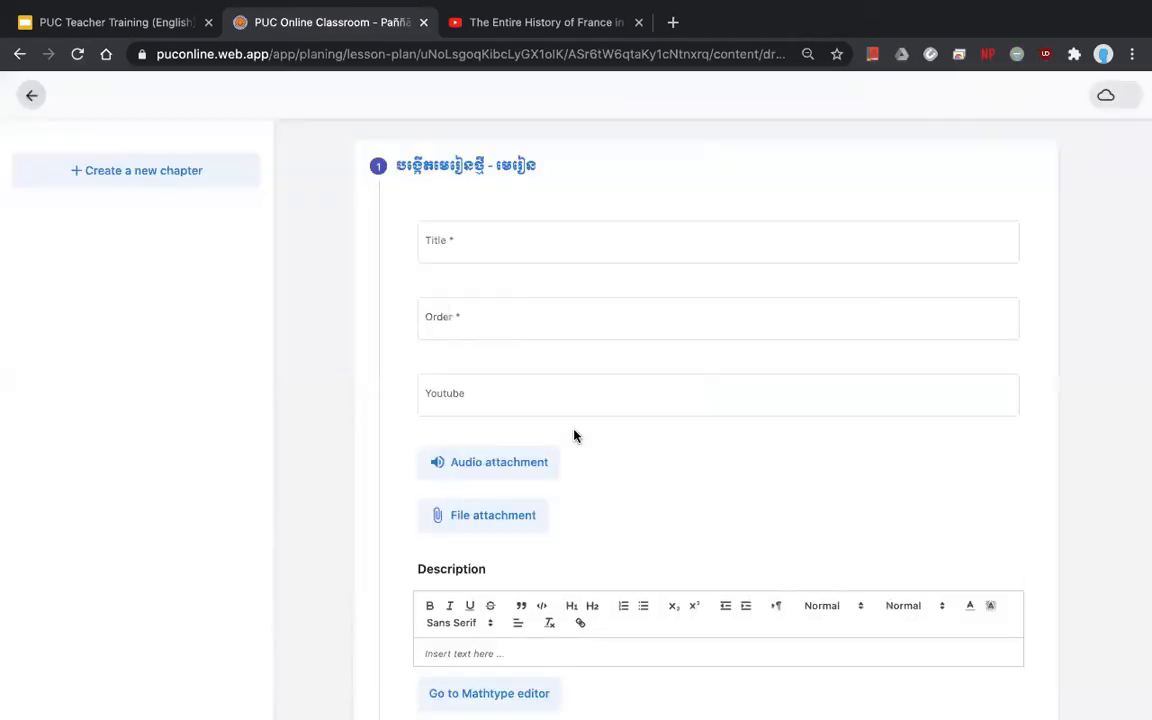
# - Under Chapter 1 Europe, title a new lesson 'Lesson 1: France' from the suggestions, with order 1
pyautogui.click(220, 220)
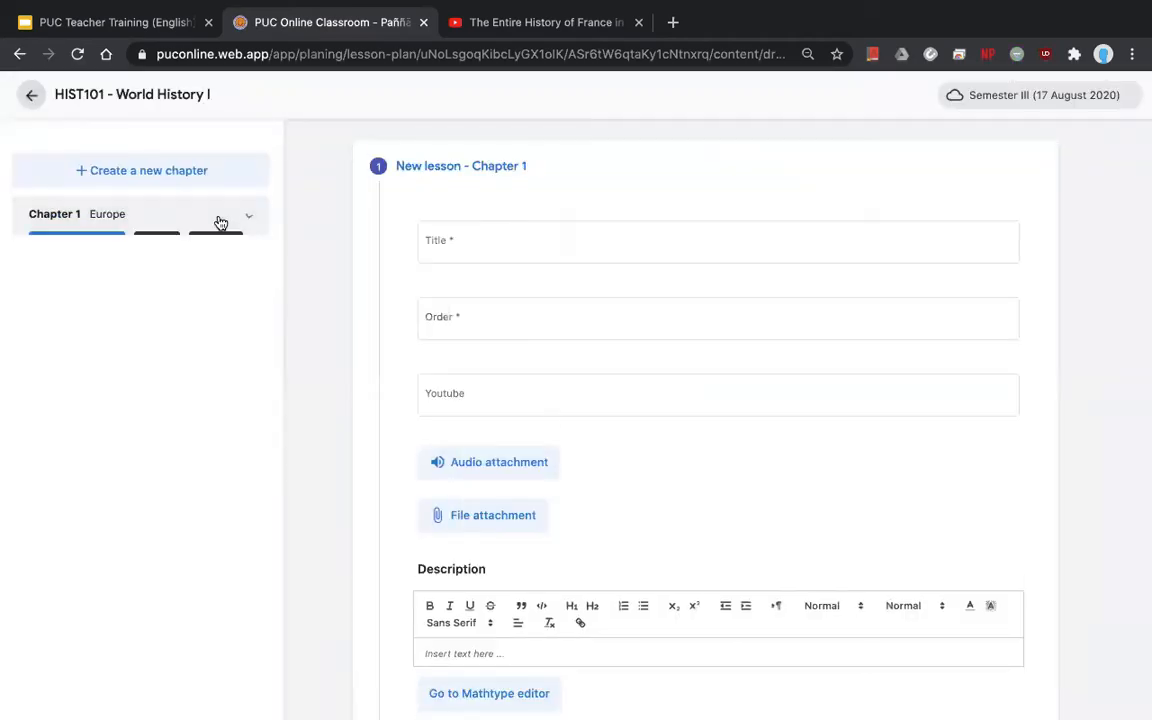
pyautogui.click(440, 245)
pyautogui.write('Les')
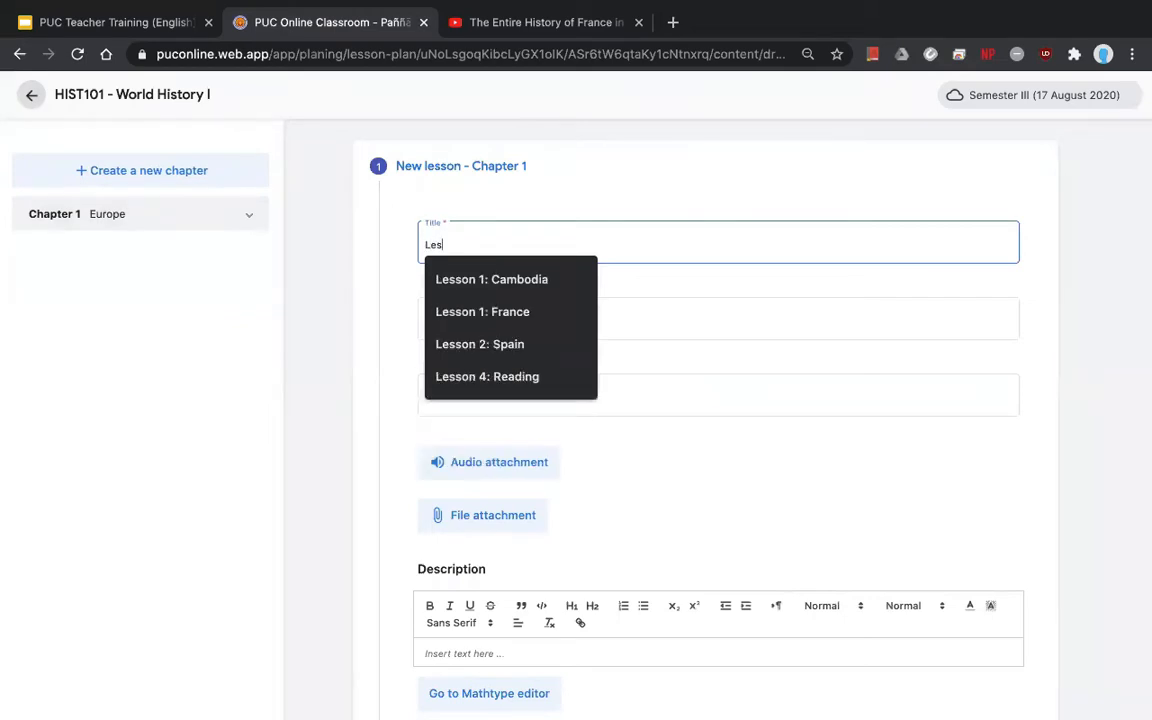
pyautogui.write('son 1:')
pyautogui.press('Down')
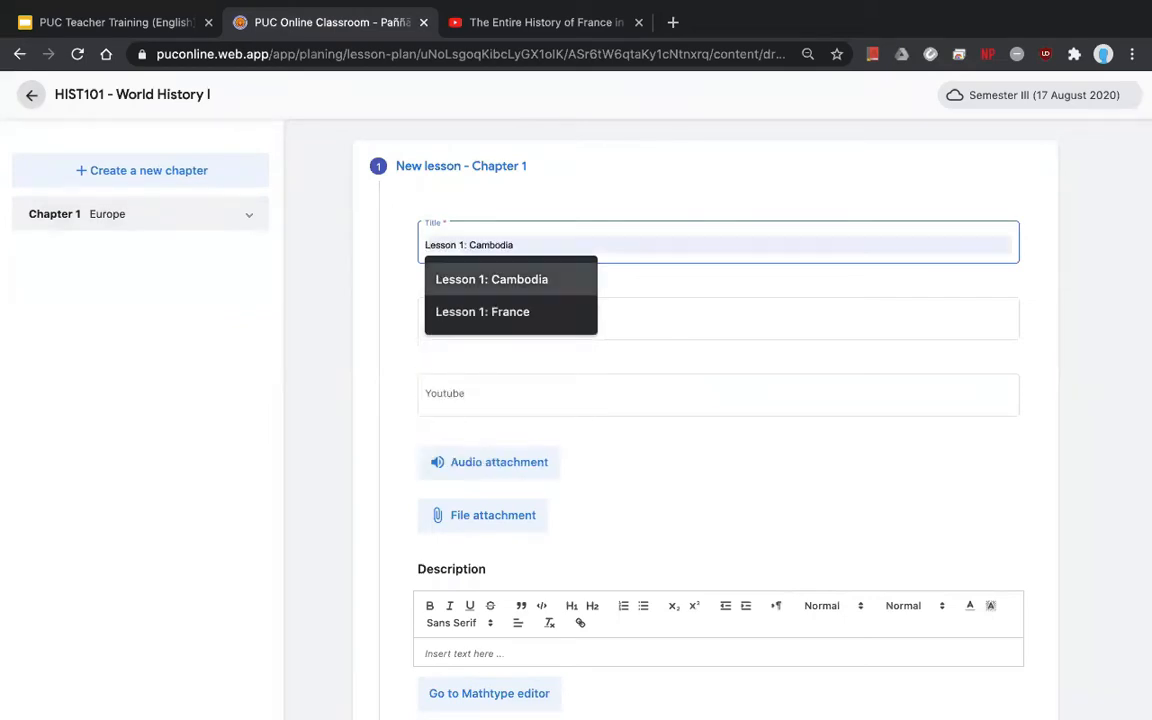
pyautogui.press('Down')
pyautogui.press('Return')
pyautogui.press('Tab')
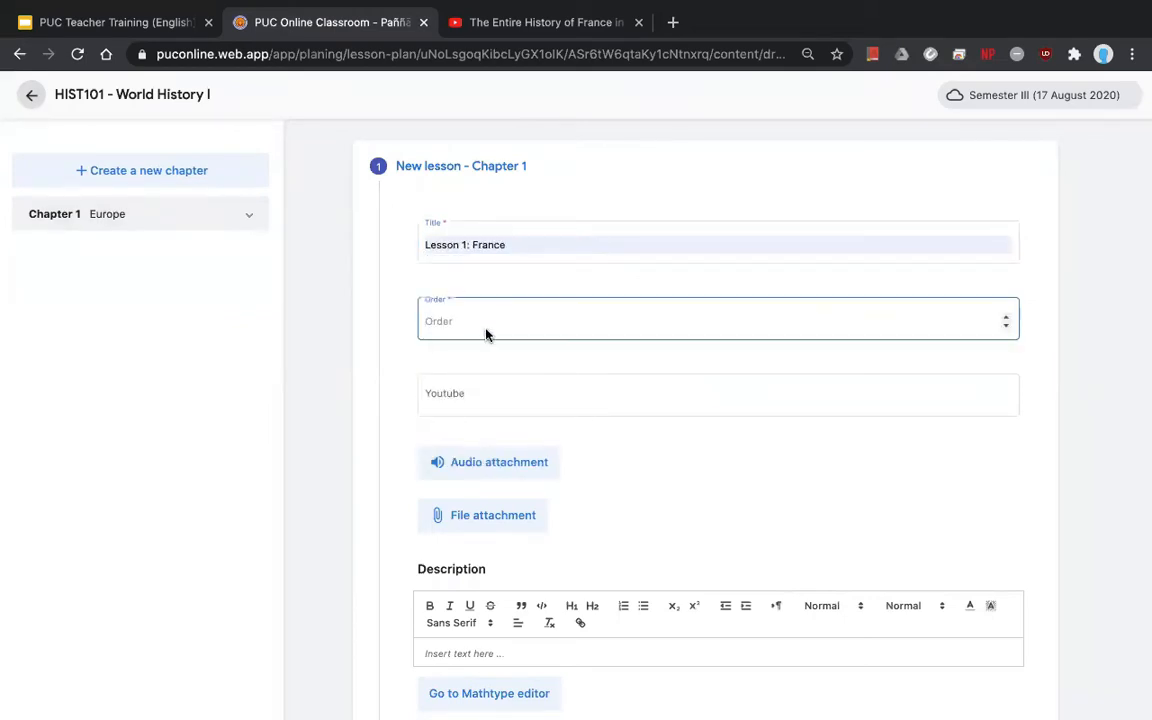
pyautogui.write('1')
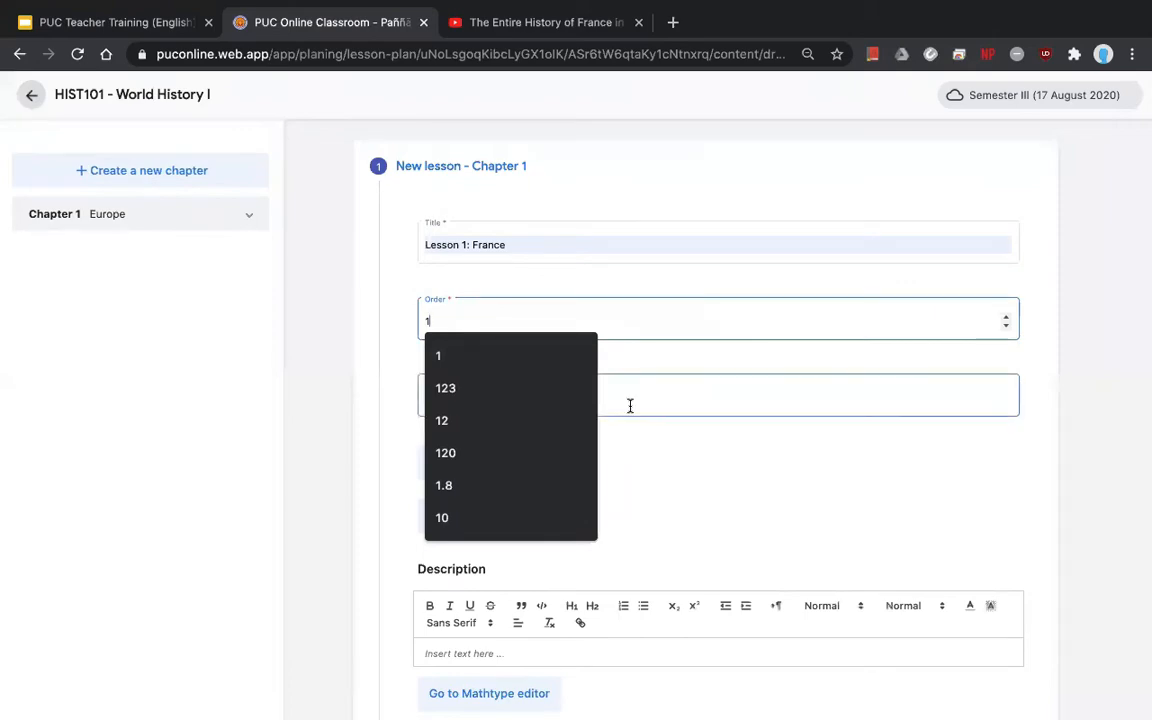
# - Copy the France history video's link from the YouTube tab
pyautogui.click(630, 405)
pyautogui.scroll(-2, 733, 447)
pyautogui.click(476, 21)
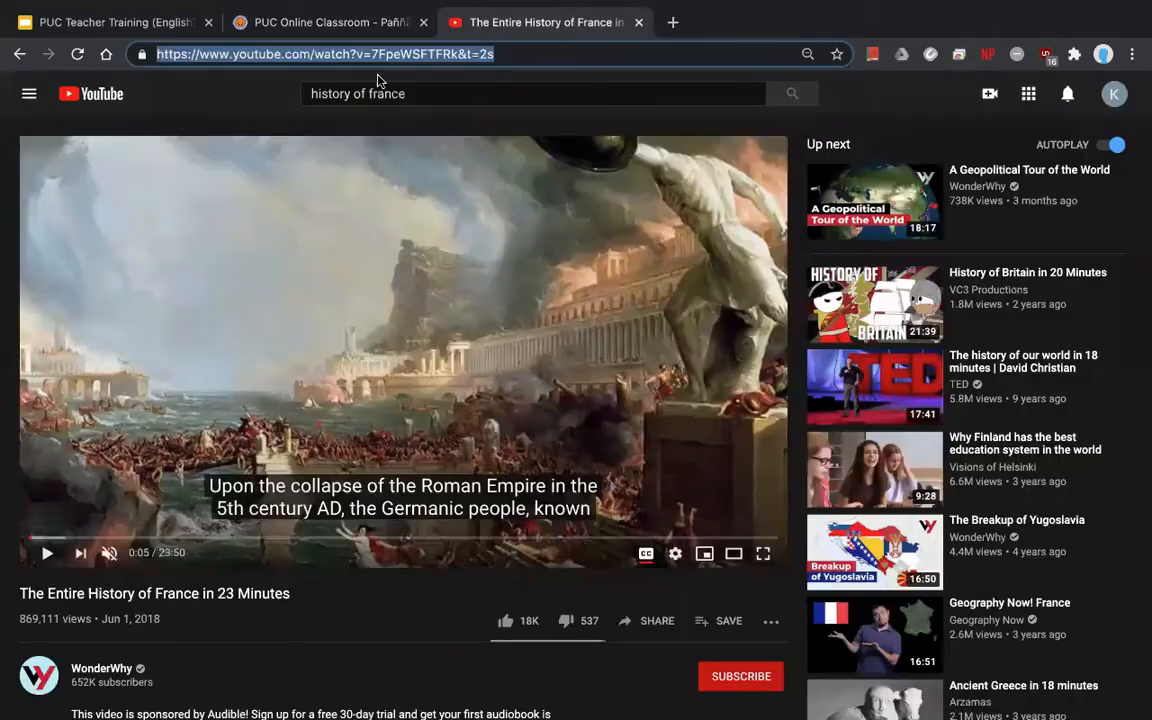
pyautogui.press('super+c')
# - Paste the France video link into the lesson's YouTube field
pyautogui.click(330, 21)
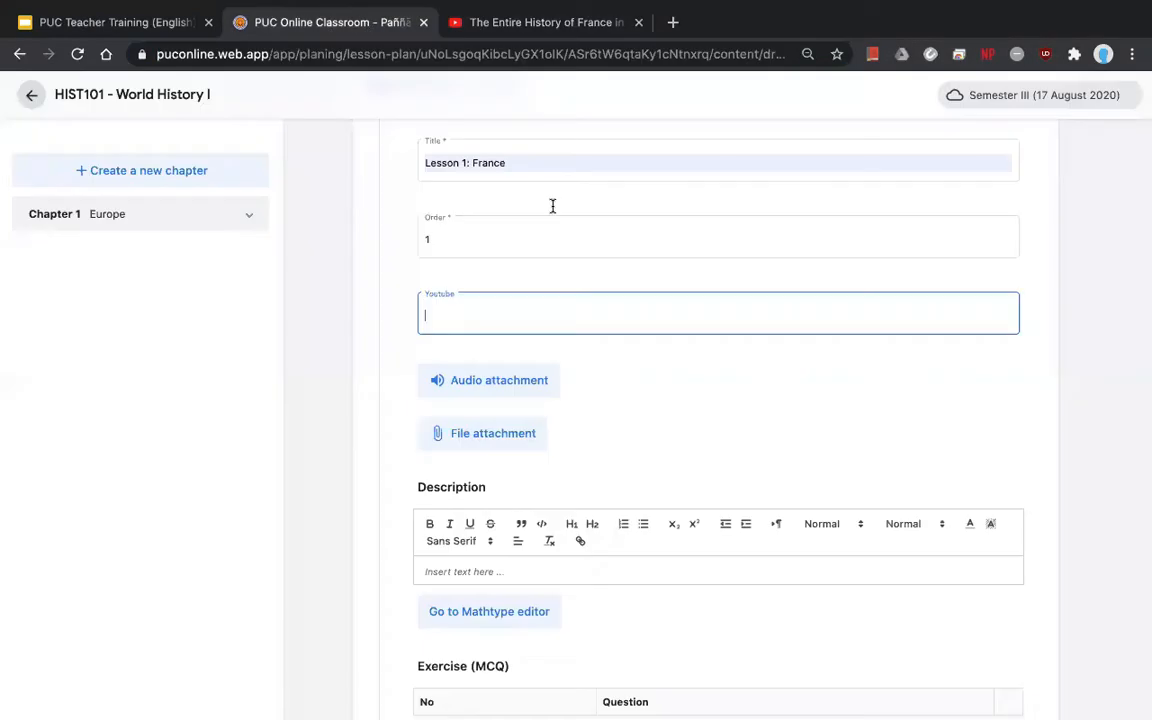
pyautogui.press('super+v')
pyautogui.scroll(-8, 653, 425)
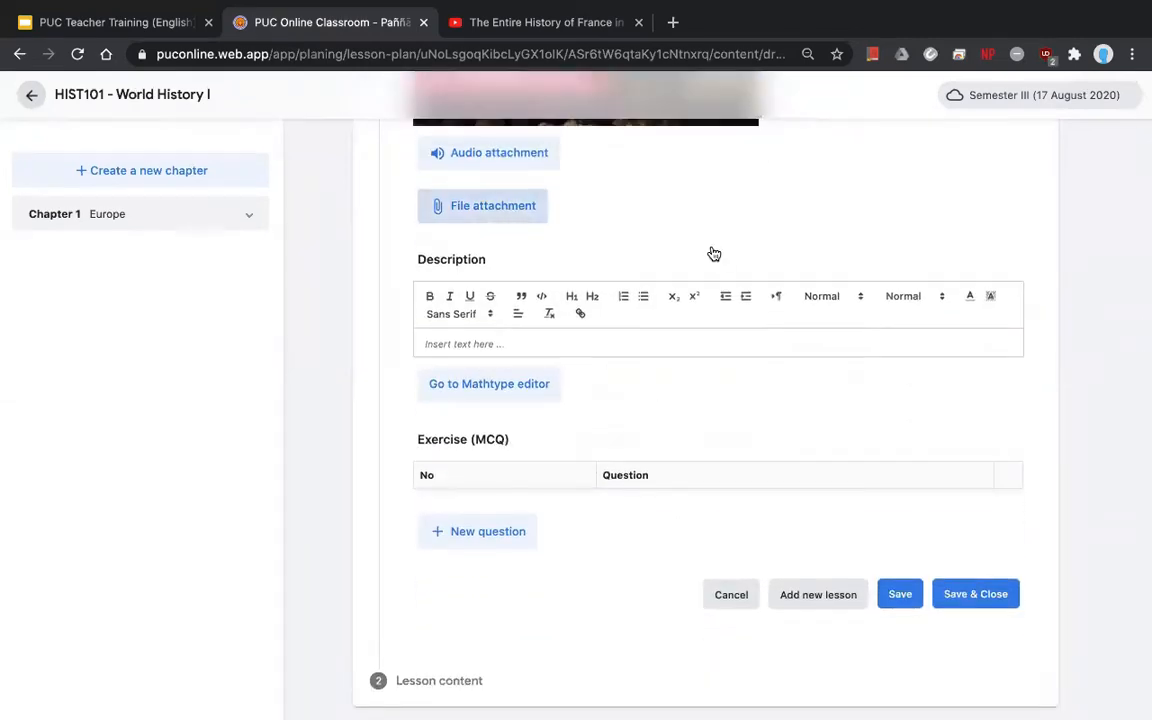
# - Attach the Word document, PDF, slideshow and IMG_1268.JPG from the Demo files folder
pyautogui.click(494, 218)
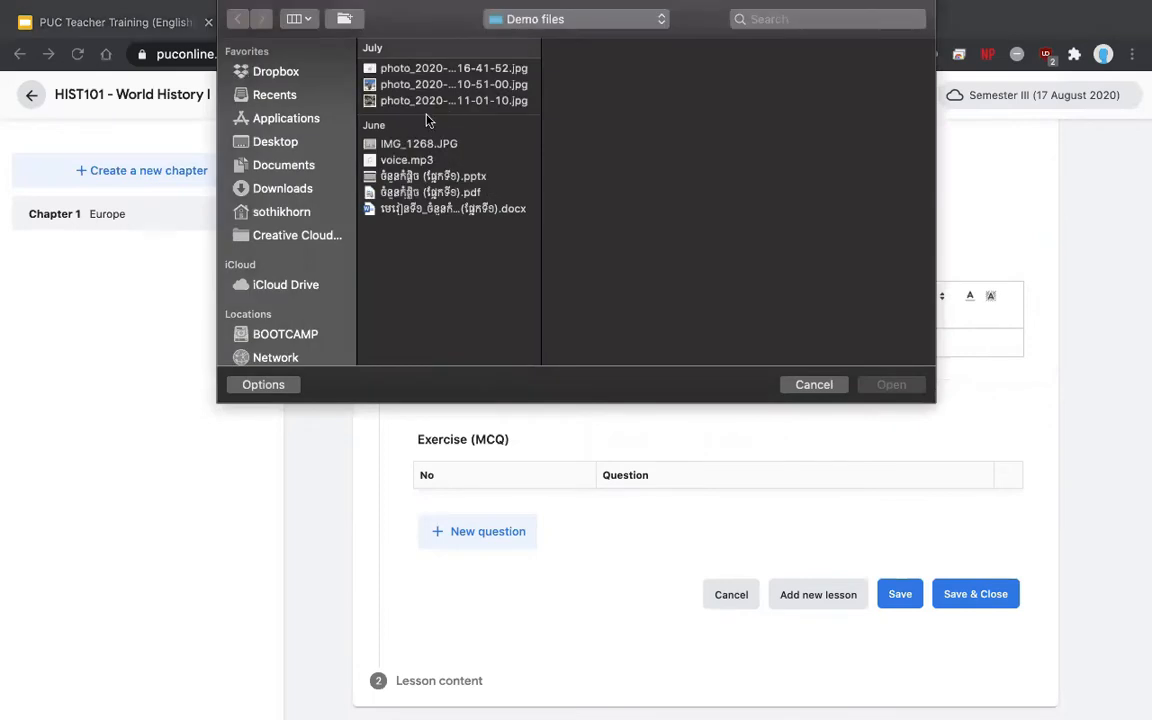
pyautogui.press('super+a')
pyautogui.click(437, 244)
pyautogui.click(428, 208)
pyautogui.keyDown('super'); pyautogui.click(410, 192); pyautogui.keyUp('super')
pyautogui.keyDown('super'); pyautogui.click(400, 176); pyautogui.keyUp('super')
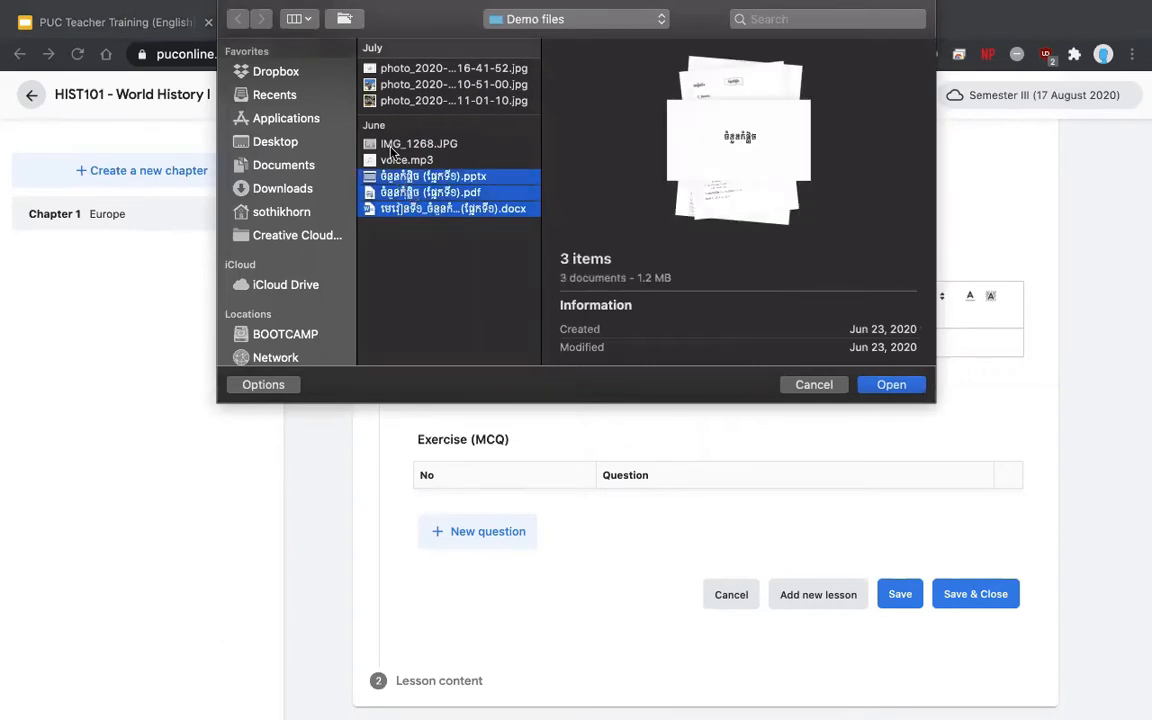
pyautogui.keyDown('super'); pyautogui.click(375, 144); pyautogui.keyUp('super')
pyautogui.click(891, 384)
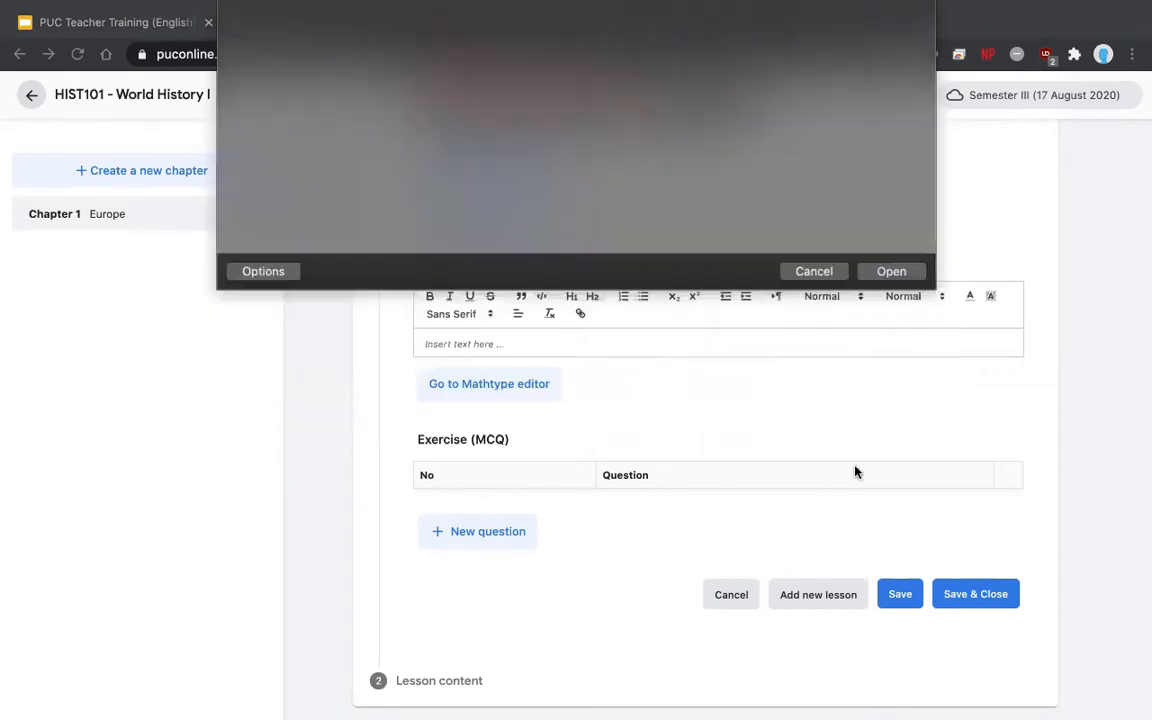
pyautogui.scroll(2, 853, 467)
pyautogui.scroll(3, 855, 467)
pyautogui.scroll(-3, 855, 467)
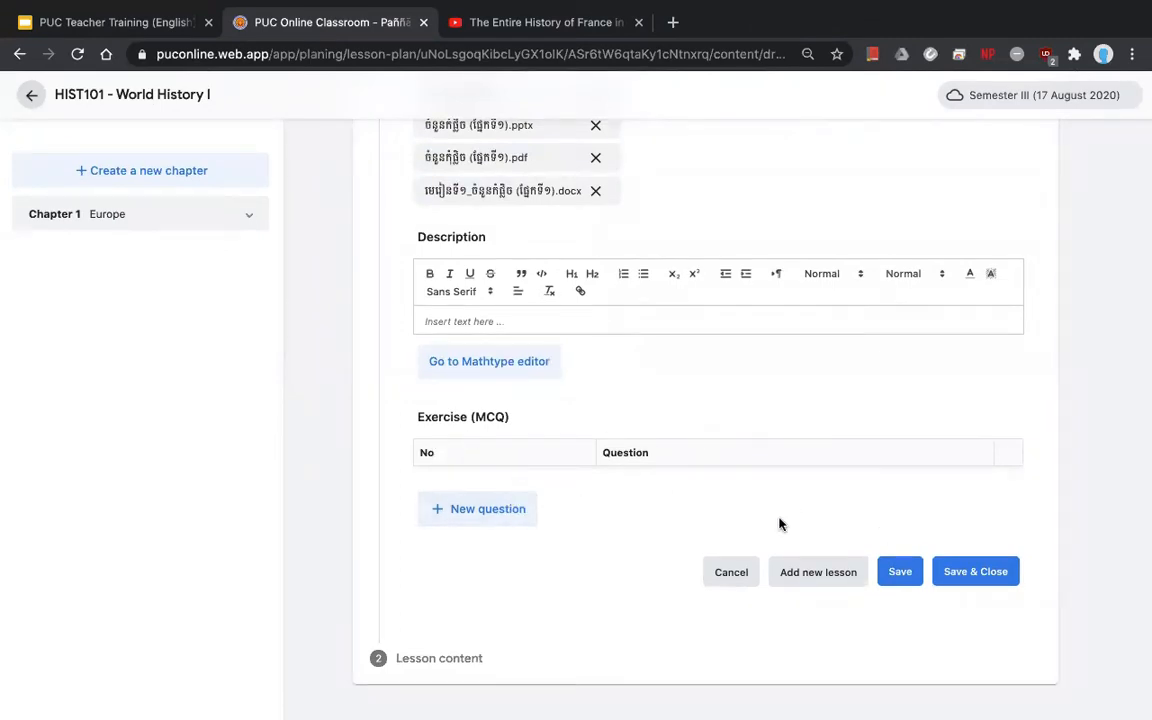
# - Create a quiz question reading 'When is the france revolution start?'
pyautogui.click(493, 512)
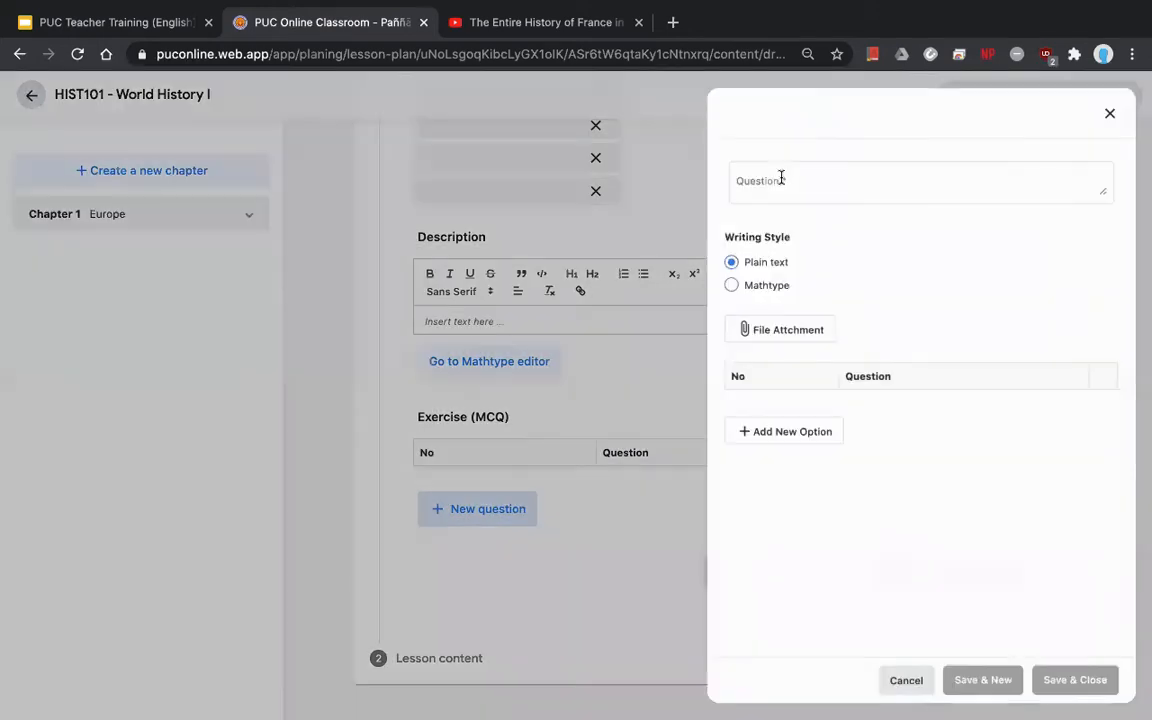
pyautogui.click(812, 185)
pyautogui.write('What is')
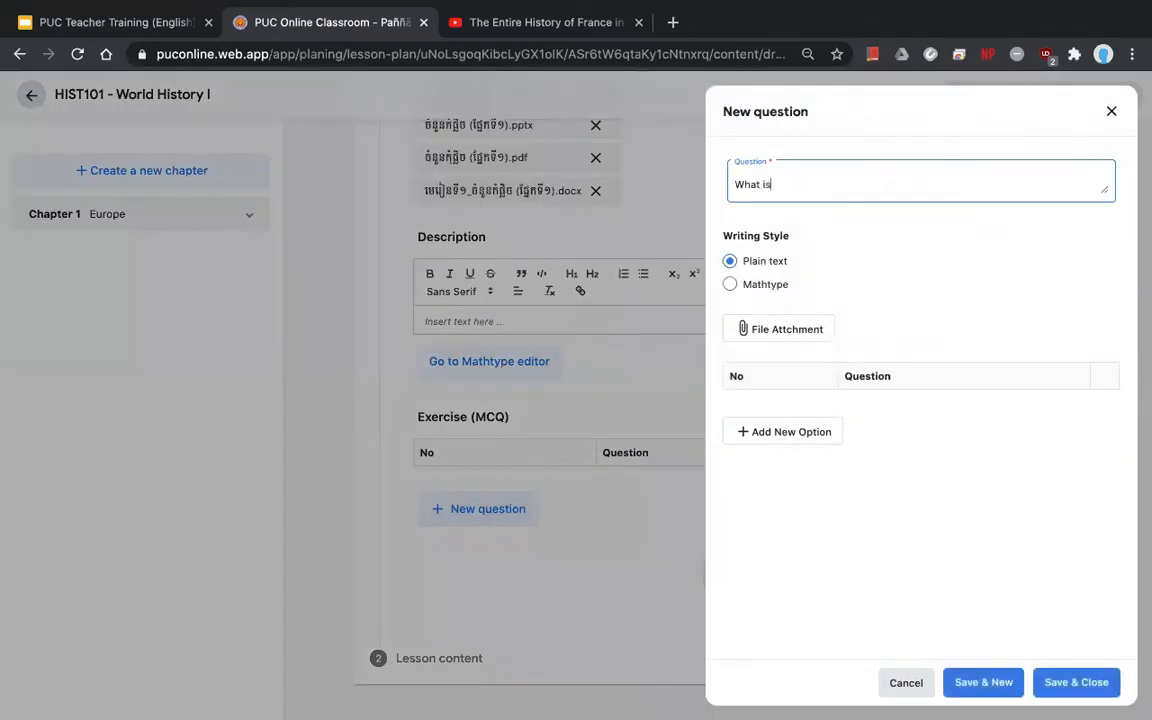
pyautogui.write(' the ms')
pyautogui.press('BackSpace')
pyautogui.press('BackSpace')
pyautogui.press('BackSpace')
pyautogui.press('BackSpace')
pyautogui.press('BackSpace')
pyautogui.press('BackSpace')
pyautogui.press('BackSpace')
pyautogui.press('BackSpace')
pyautogui.press('BackSpace')
pyautogui.press('BackSpace')
pyautogui.write('en is the france revolution?')
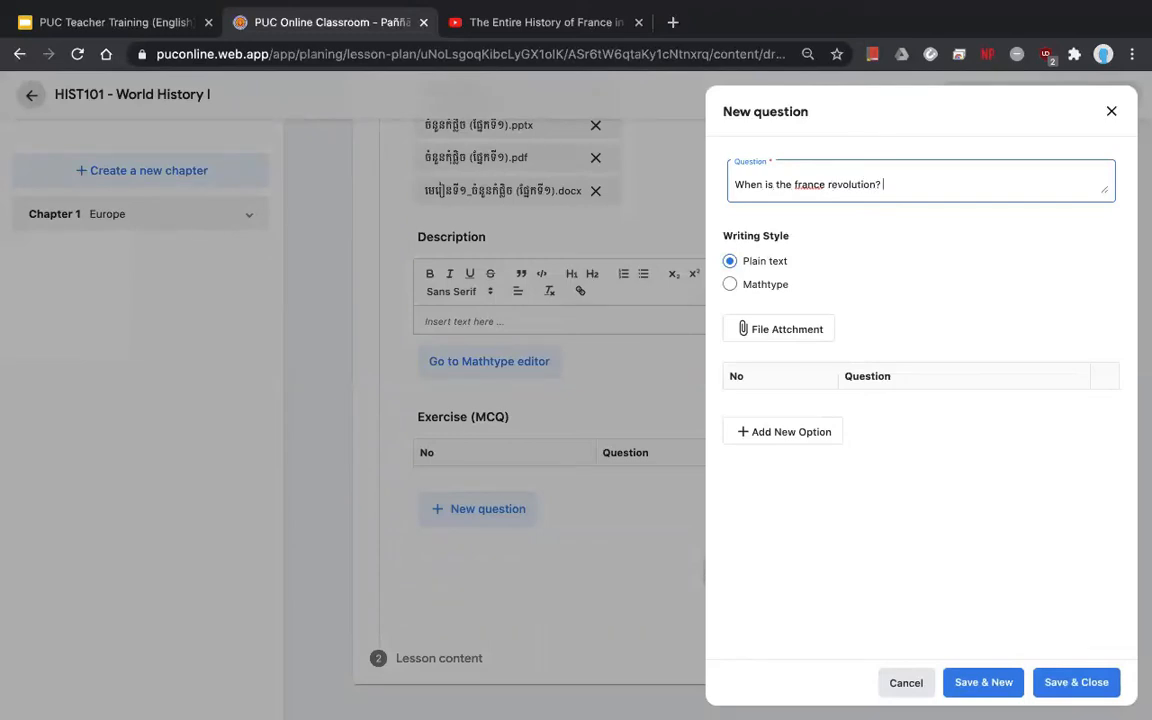
pyautogui.press('BackSpace')
pyautogui.write('sta')
pyautogui.write('?')
# - Add 1960 and 1970 as the first two answer options
pyautogui.click(768, 433)
pyautogui.write('1')
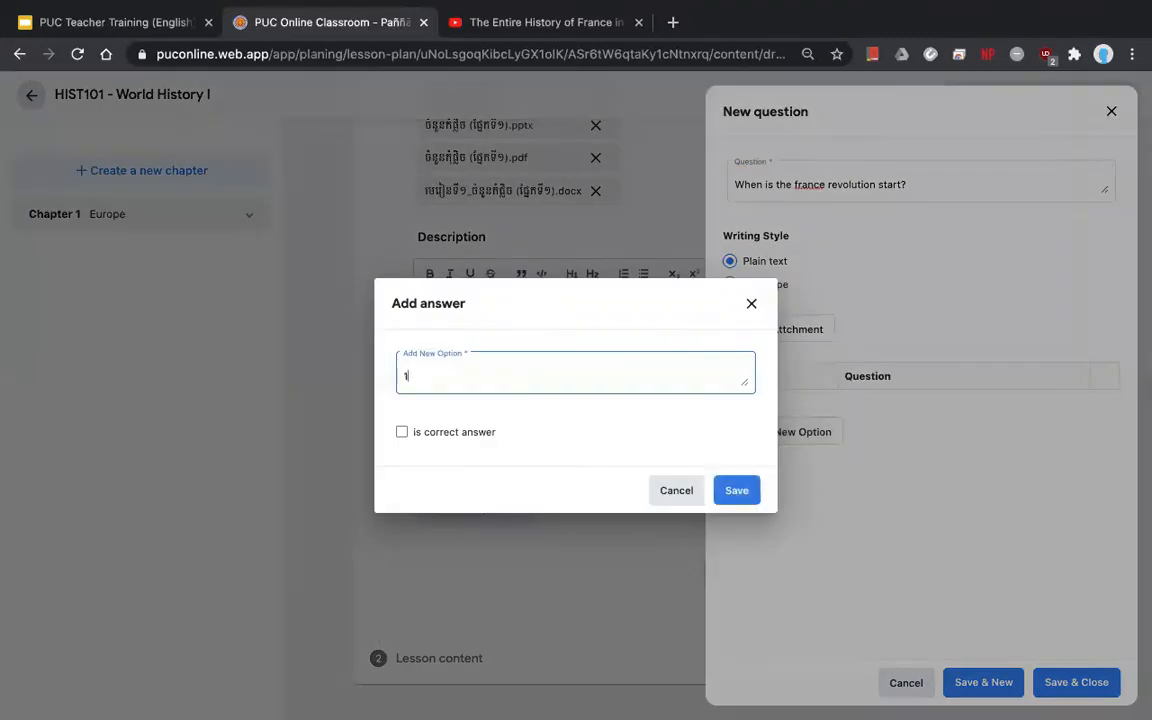
pyautogui.write('9060')
pyautogui.press('BackSpace')
pyautogui.press('BackSpace')
pyautogui.press('BackSpace')
pyautogui.write('60')
pyautogui.click(739, 496)
pyautogui.click(766, 469)
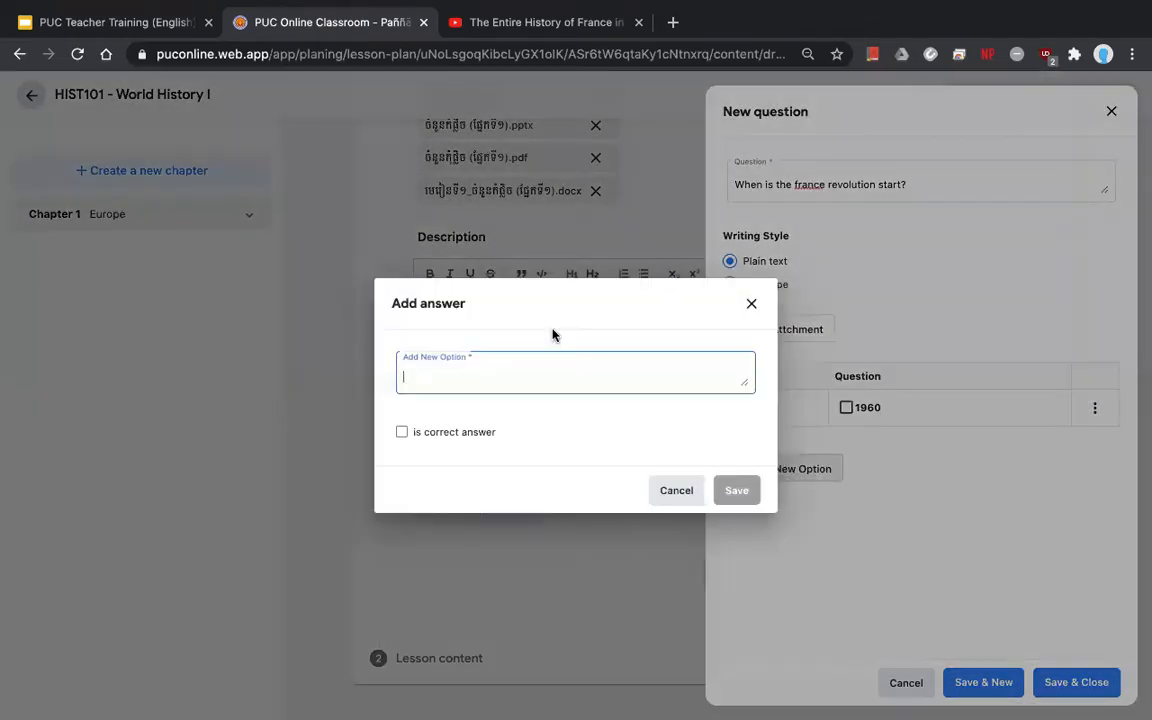
pyautogui.write('1970')
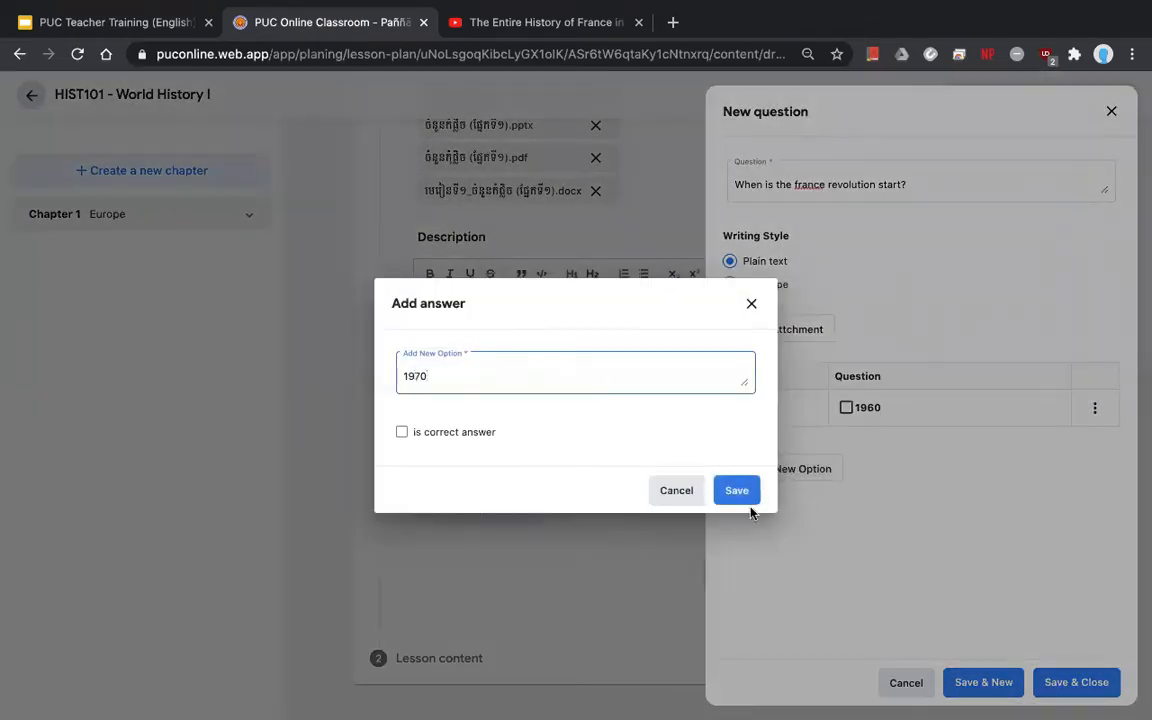
pyautogui.click(739, 496)
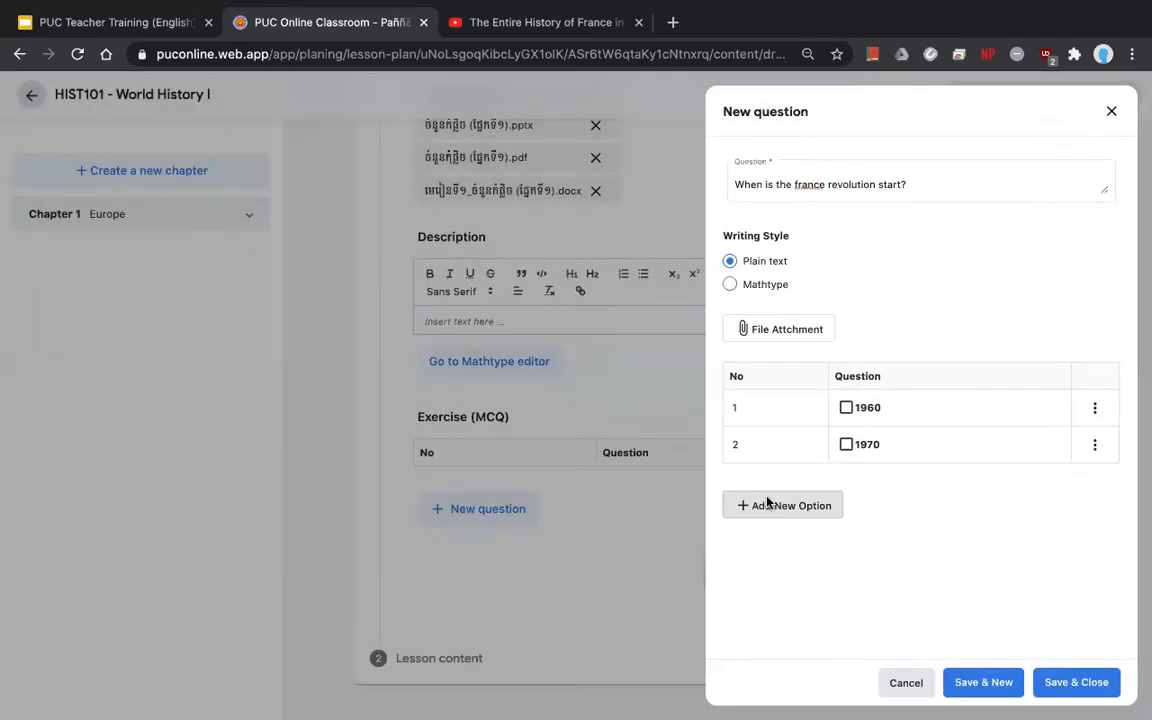
# - Add 1980 as the correct third answer, save the question, then dismiss the form
pyautogui.click(766, 504)
pyautogui.write('1980')
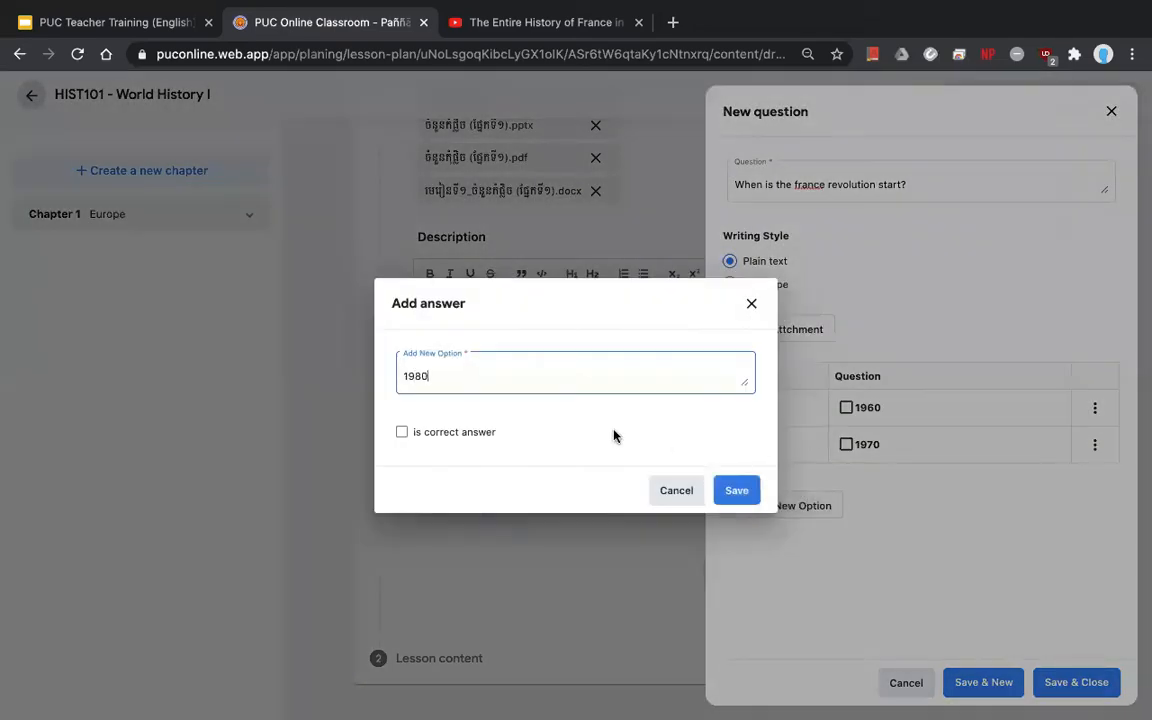
pyautogui.click(479, 432)
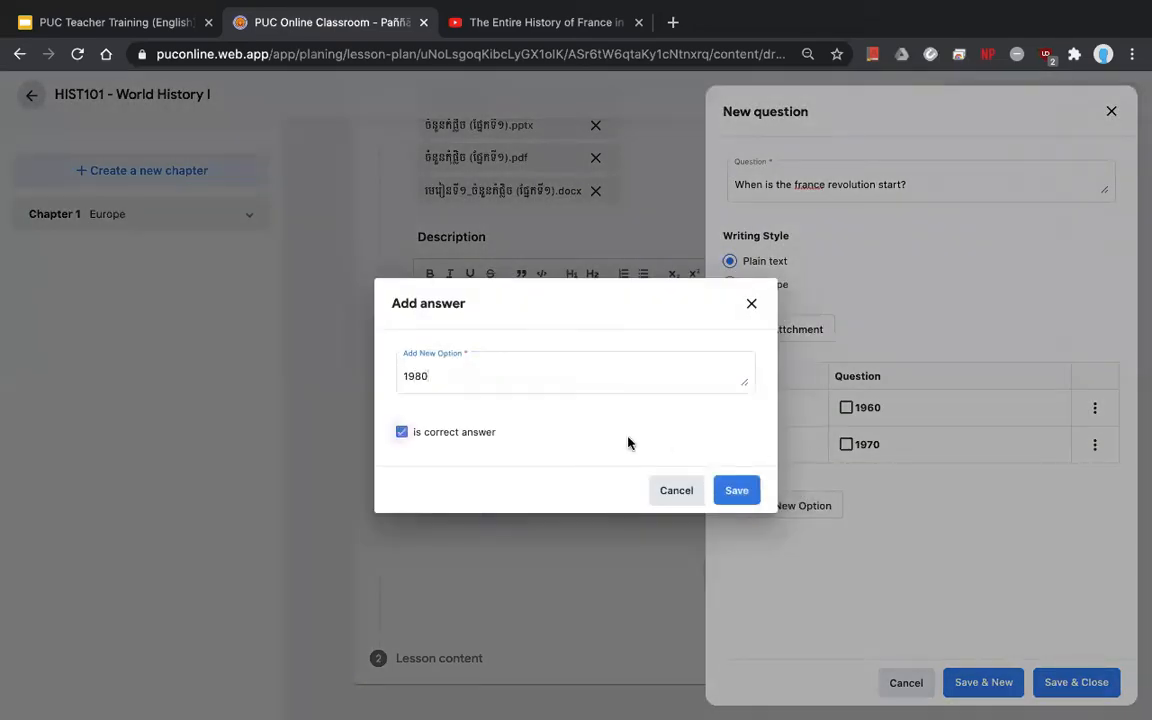
pyautogui.click(738, 496)
pyautogui.click(990, 683)
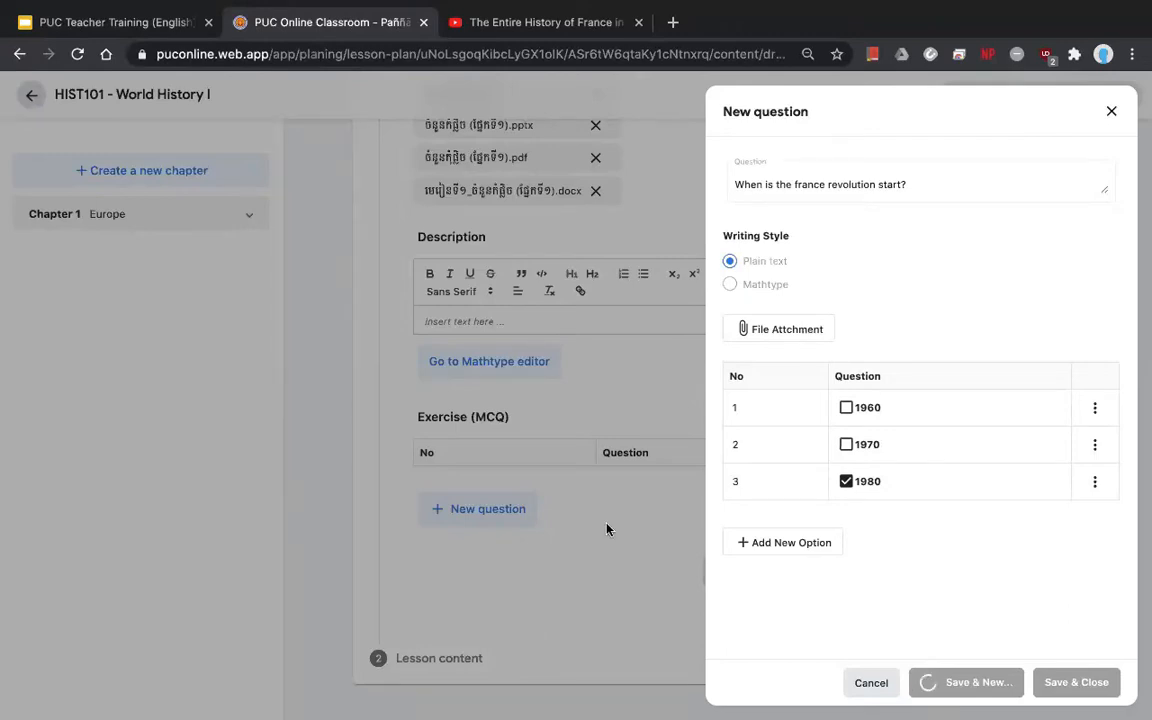
pyautogui.click(870, 682)
# - Save and close Lesson 1: France, then expand Chapter 1 Europe to list its lessons
pyautogui.click(889, 12)
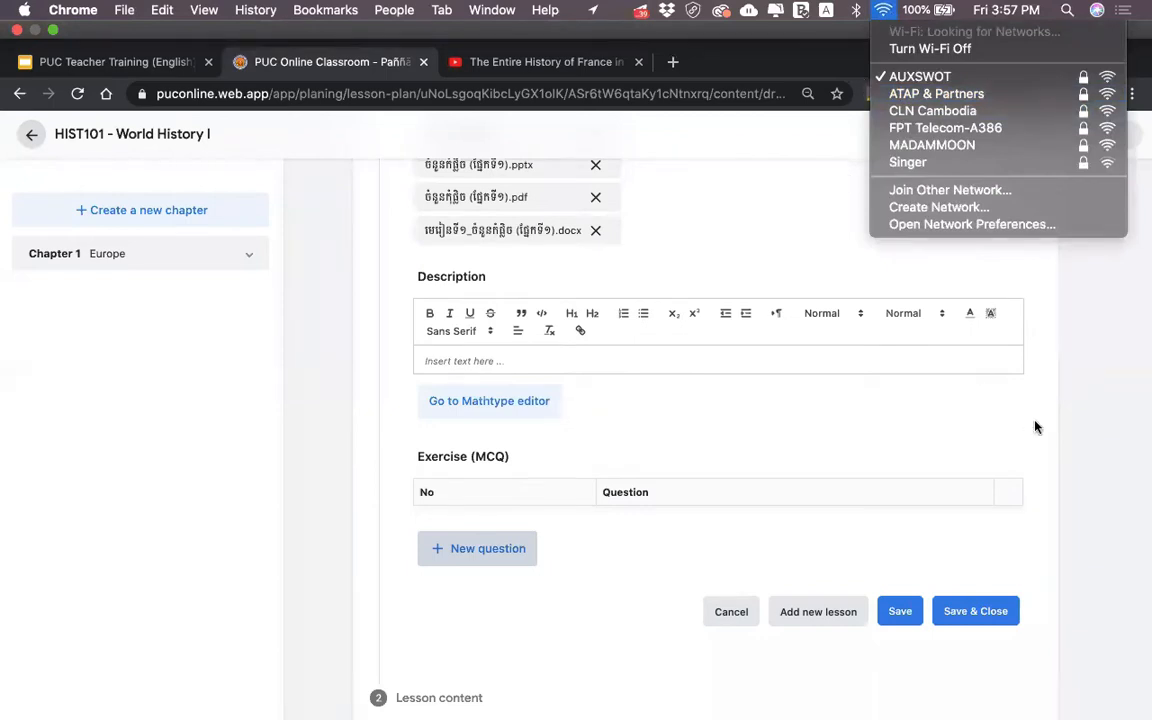
pyautogui.click(980, 463)
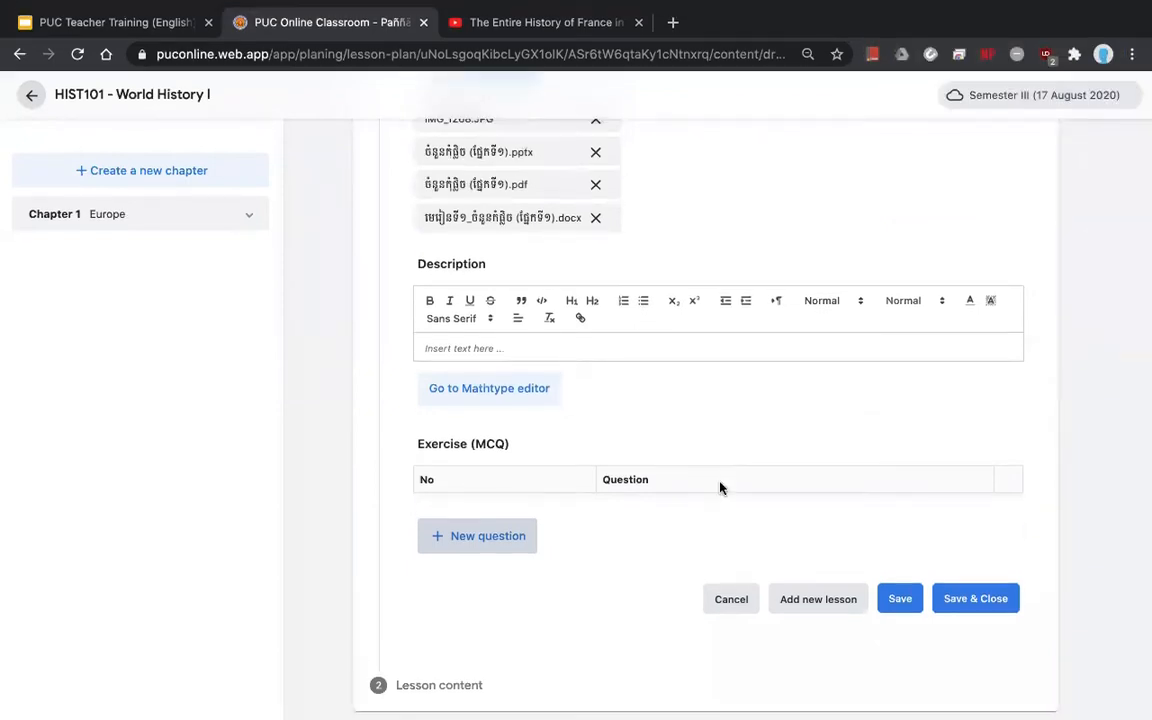
pyautogui.scroll(10, 720, 486)
pyautogui.scroll(-10, 505, 472)
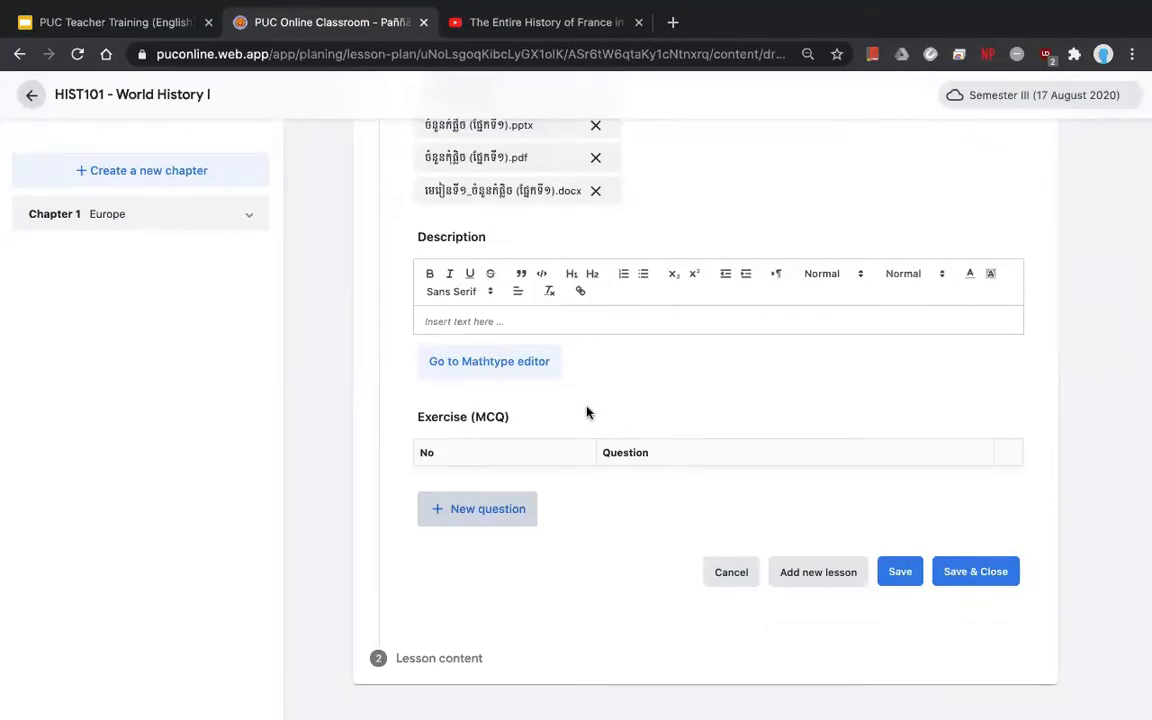
pyautogui.scroll(10, 586, 408)
pyautogui.scroll(-10, 700, 450)
pyautogui.click(968, 582)
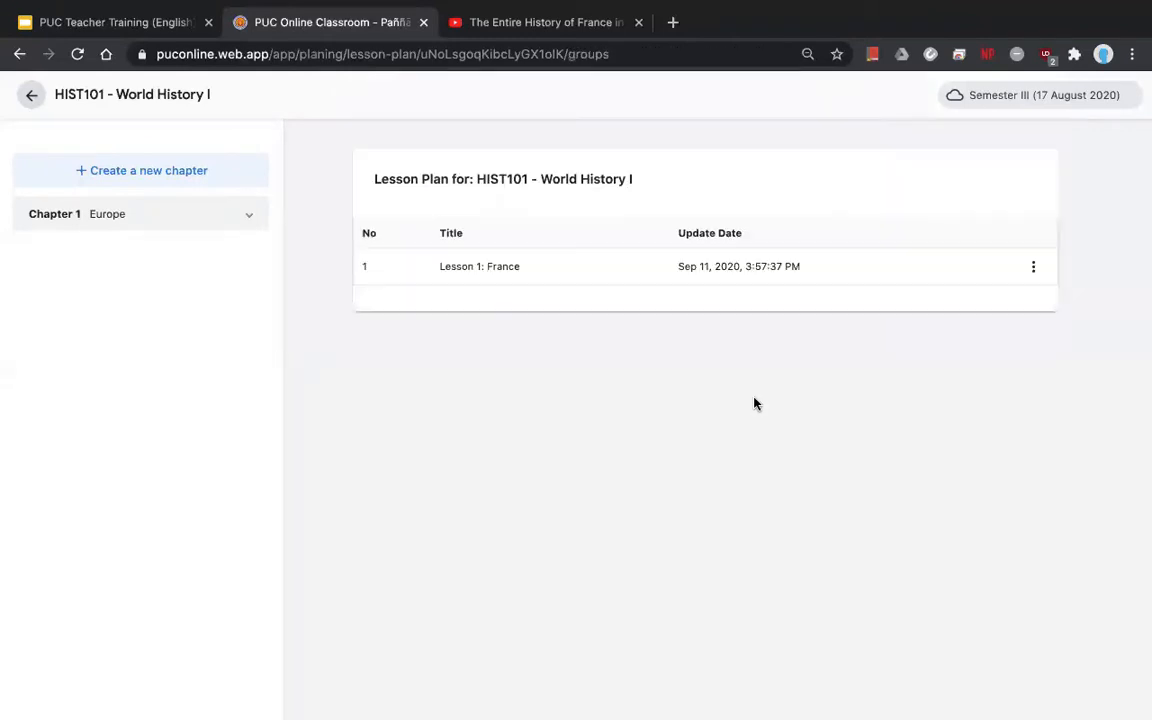
pyautogui.click(222, 228)
# - Open Lesson 1: France for editing and expand its empty Lesson content section
pyautogui.click(107, 295)
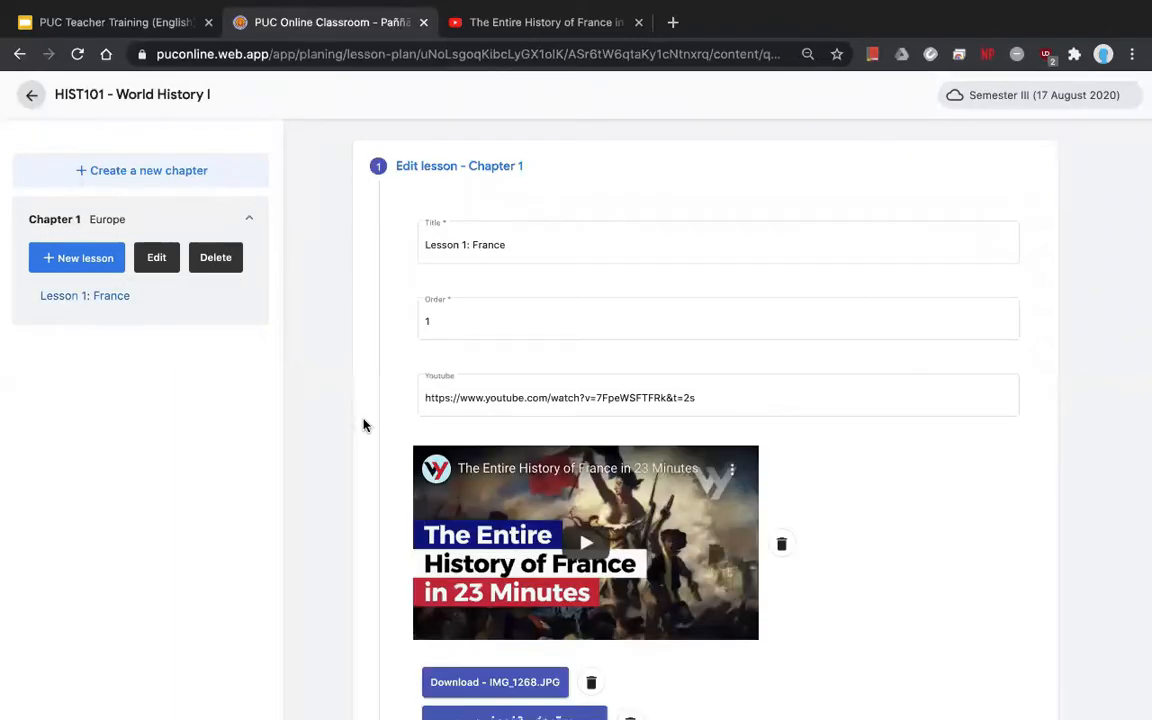
pyautogui.scroll(-10, 363, 425)
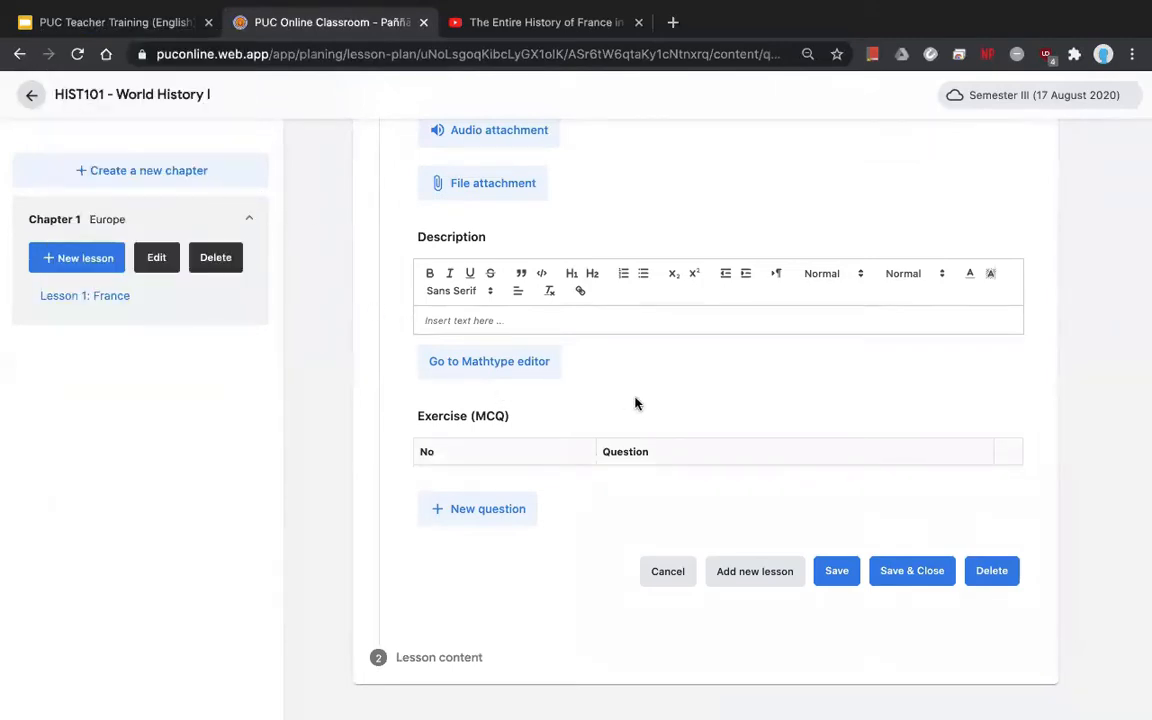
pyautogui.scroll(1, 635, 403)
pyautogui.scroll(5, 635, 403)
pyautogui.scroll(-6, 635, 404)
pyautogui.click(399, 657)
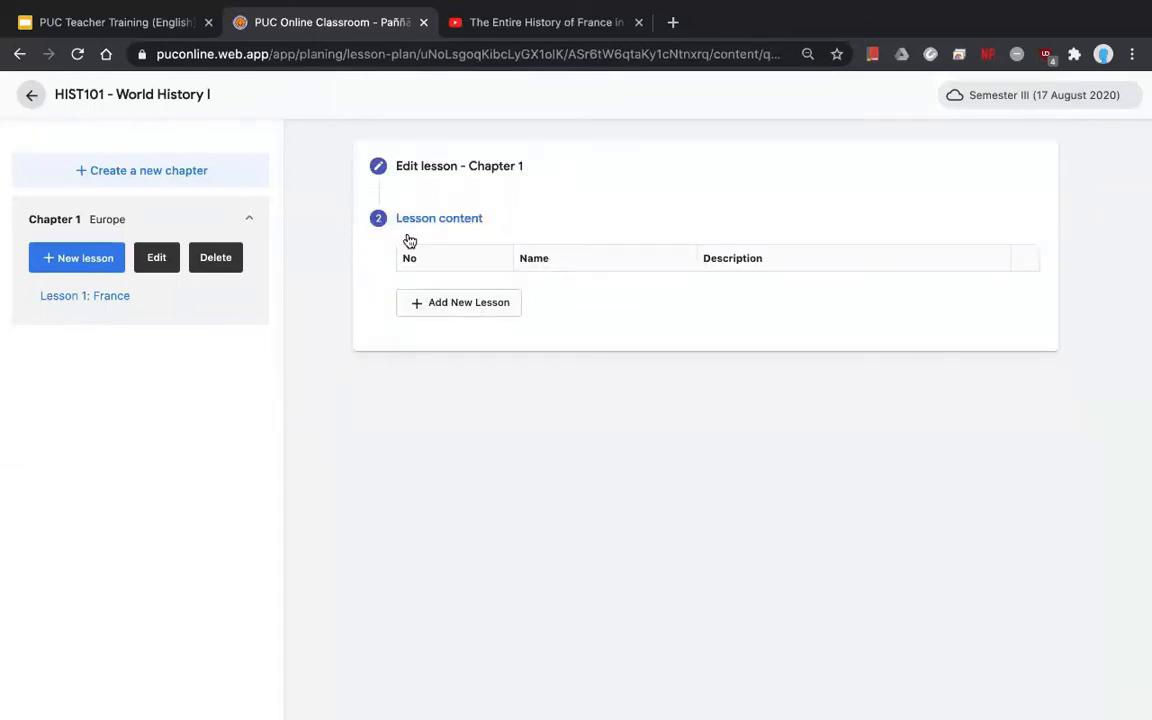
# - Add a content section titled 'Section 1: (title)' and go to the France video on YouTube
pyautogui.click(468, 304)
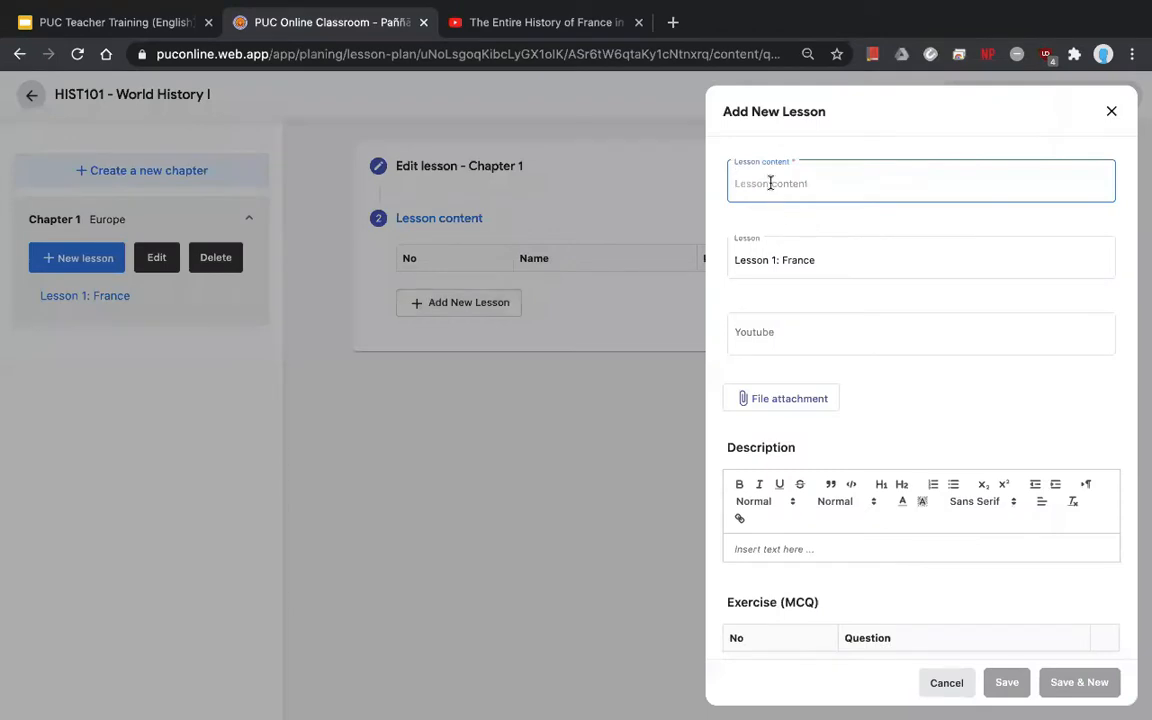
pyautogui.click(770, 183)
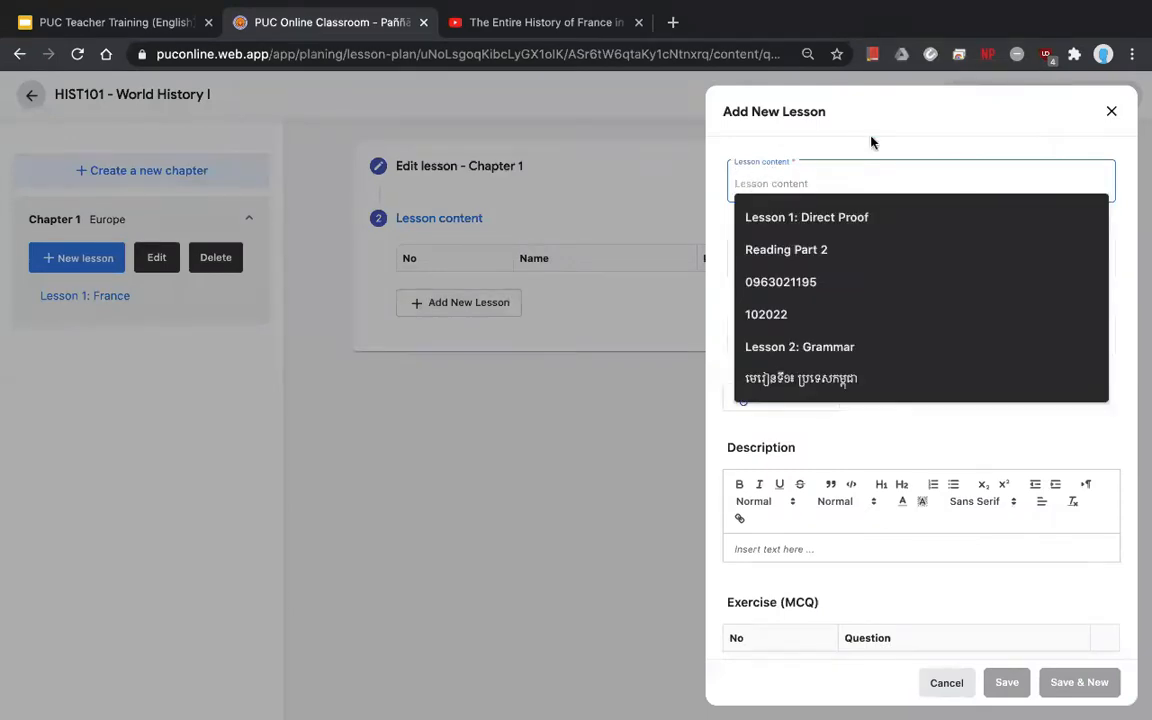
pyautogui.write('Section 1')
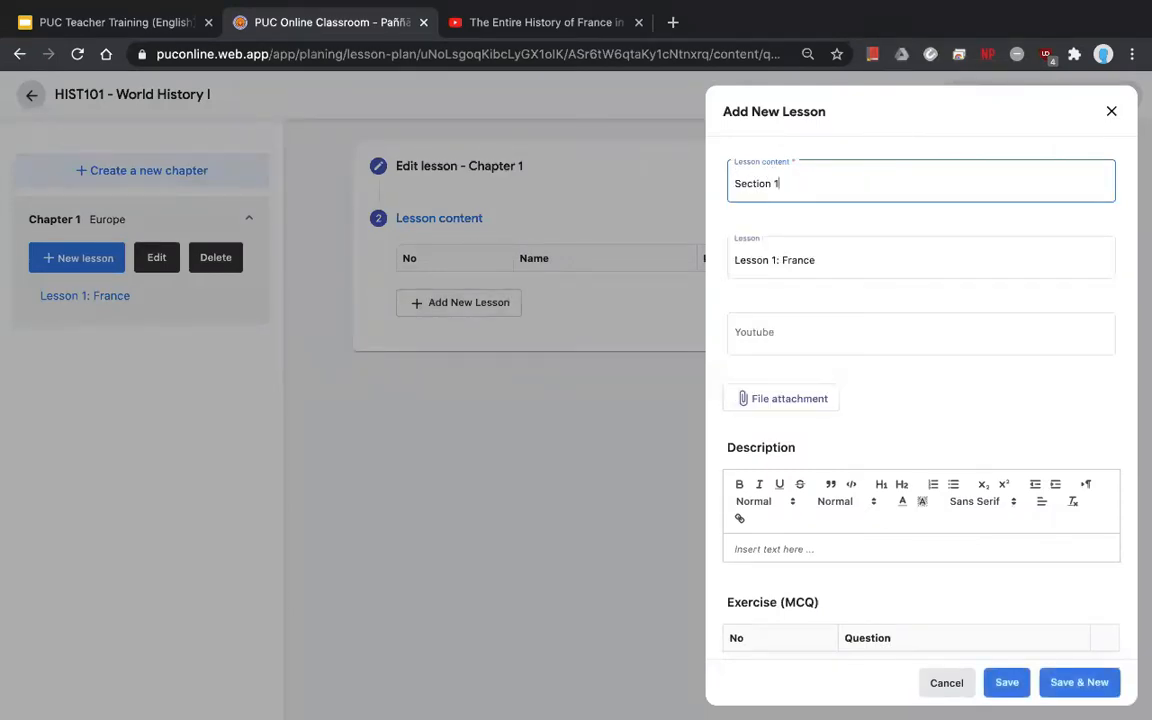
pyautogui.write(': (title')
pyautogui.moveTo(810, 184); pyautogui.dragTo(733, 184)
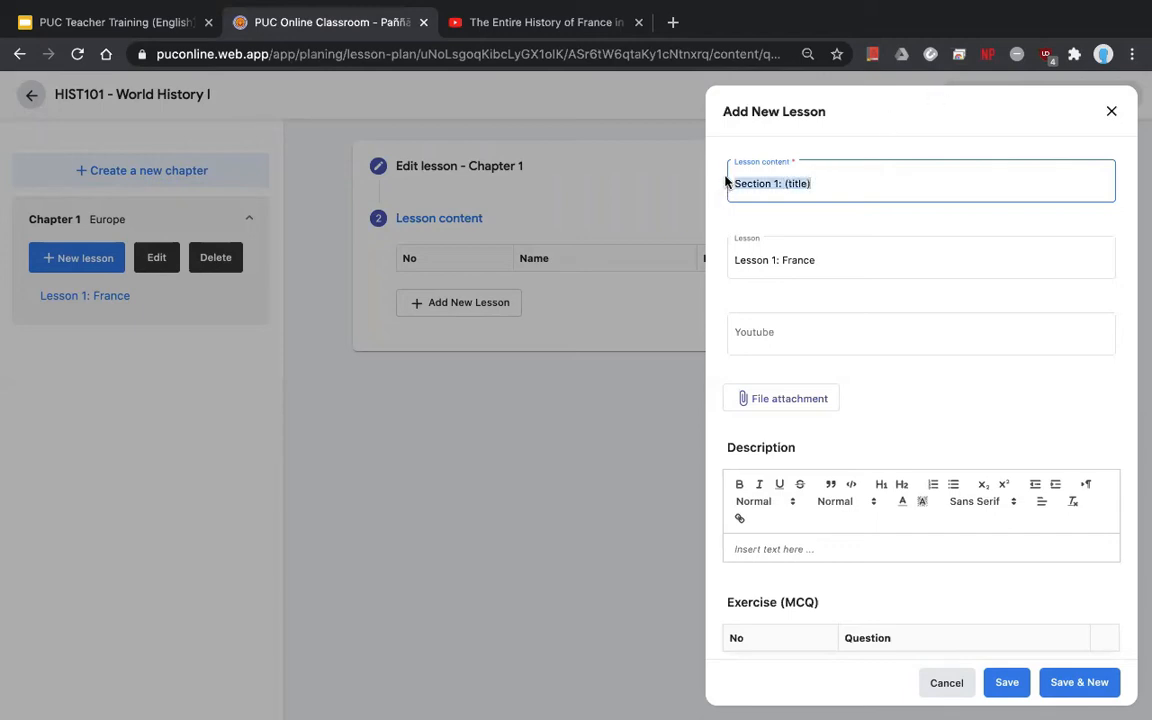
pyautogui.click(783, 184)
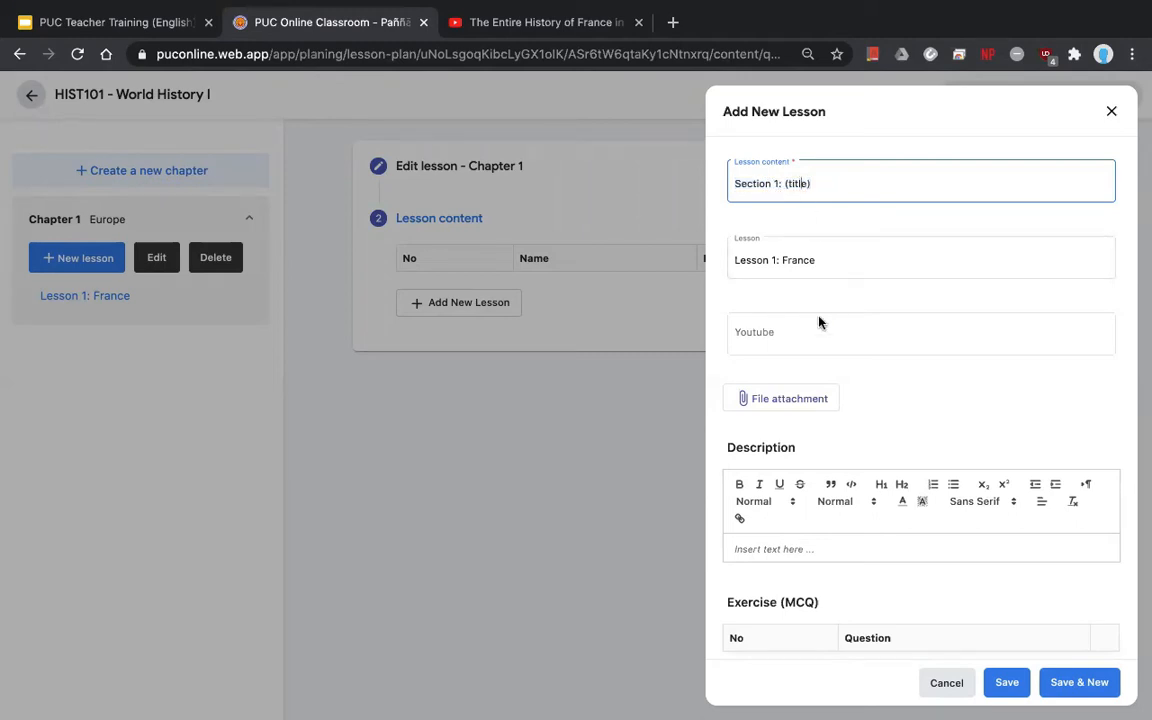
pyautogui.click(776, 330)
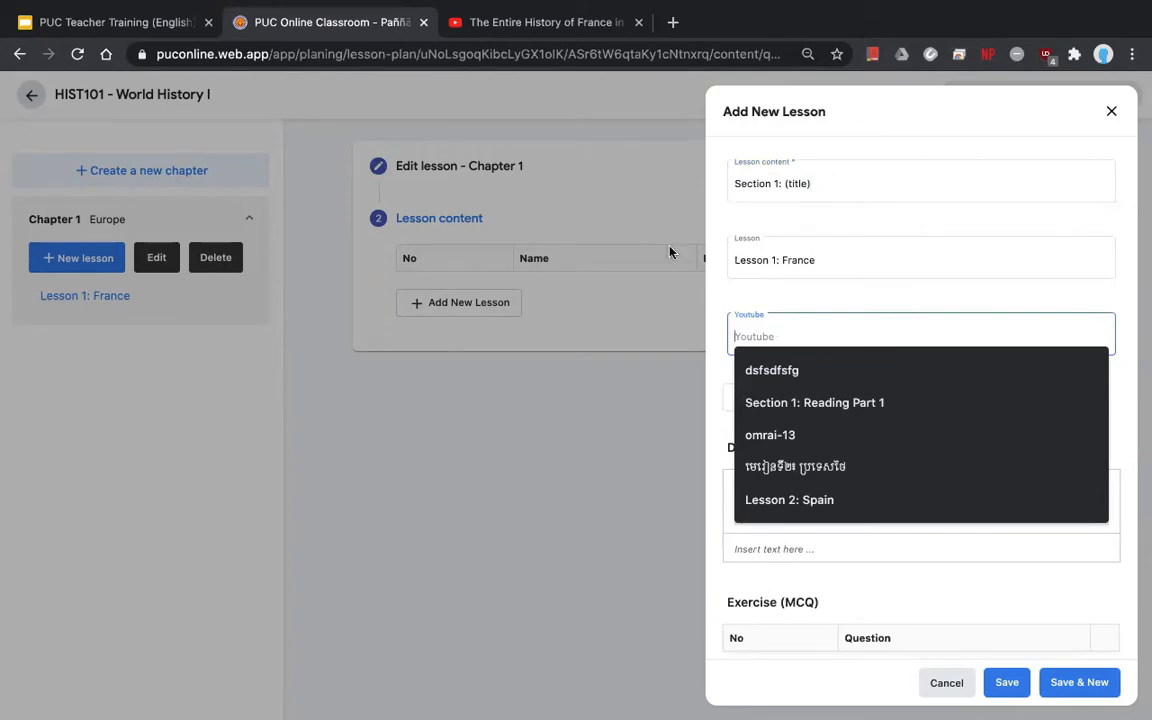
pyautogui.click(510, 22)
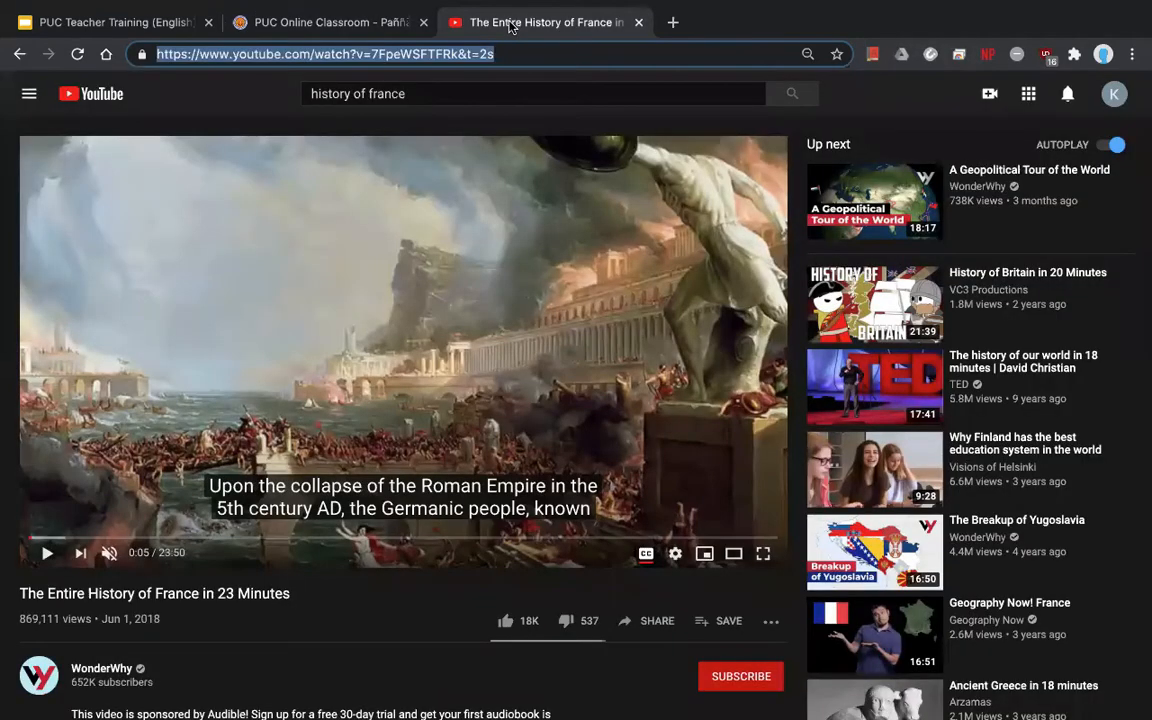
# - Open and pause A Geopolitical Tour of the World, then copy its web address
pyautogui.click(838, 186)
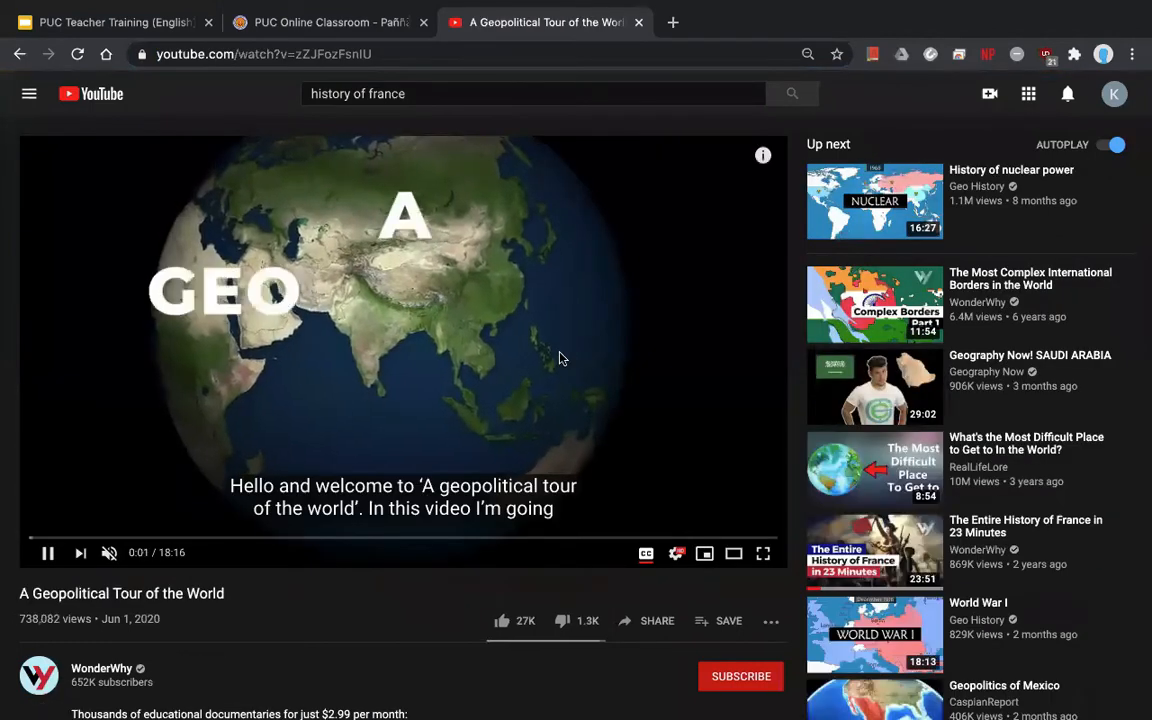
pyautogui.click(560, 358)
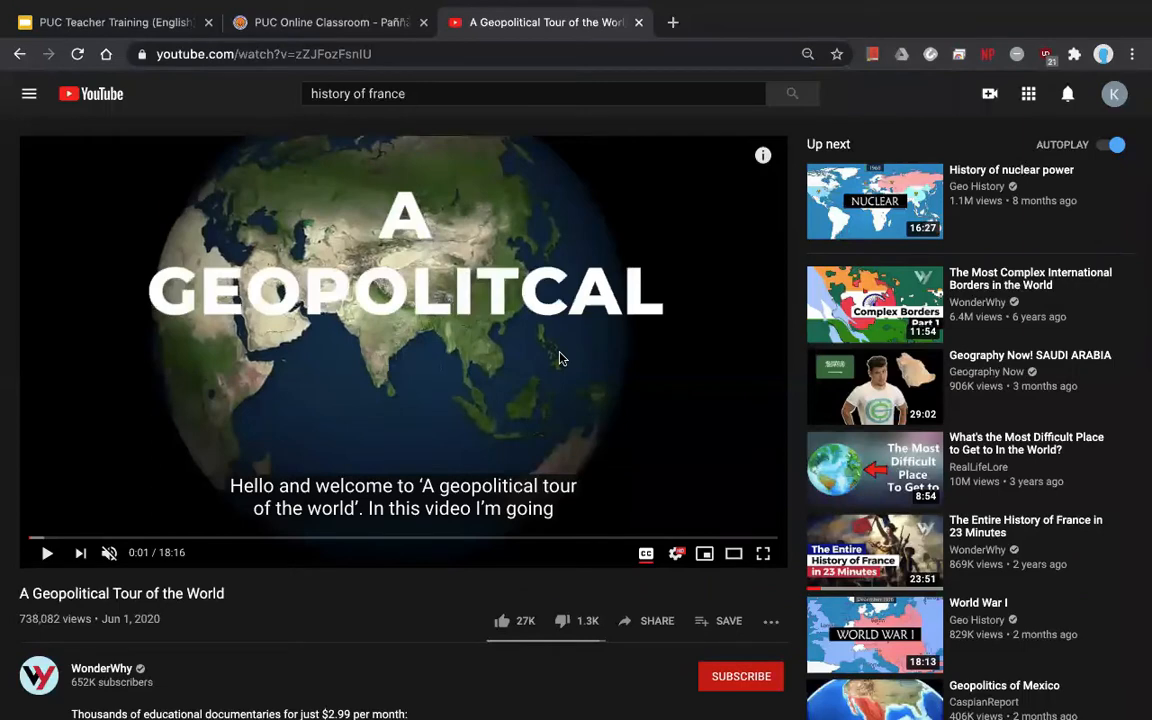
pyautogui.click(388, 54)
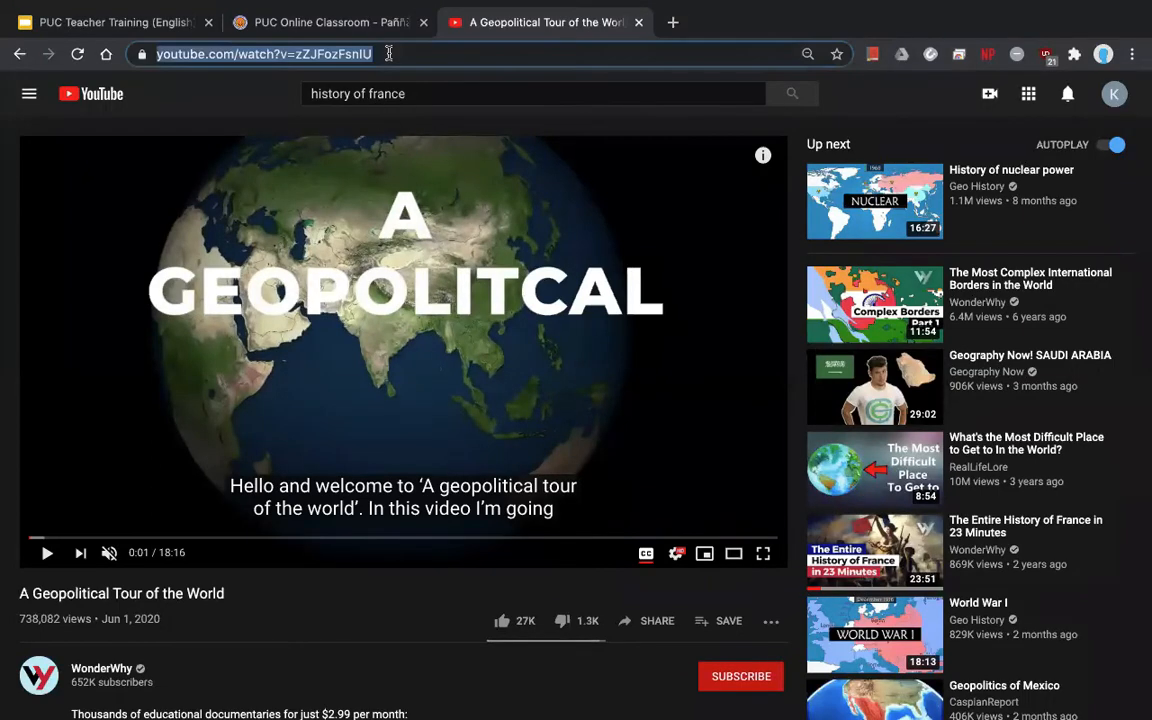
pyautogui.rightClick(388, 54)
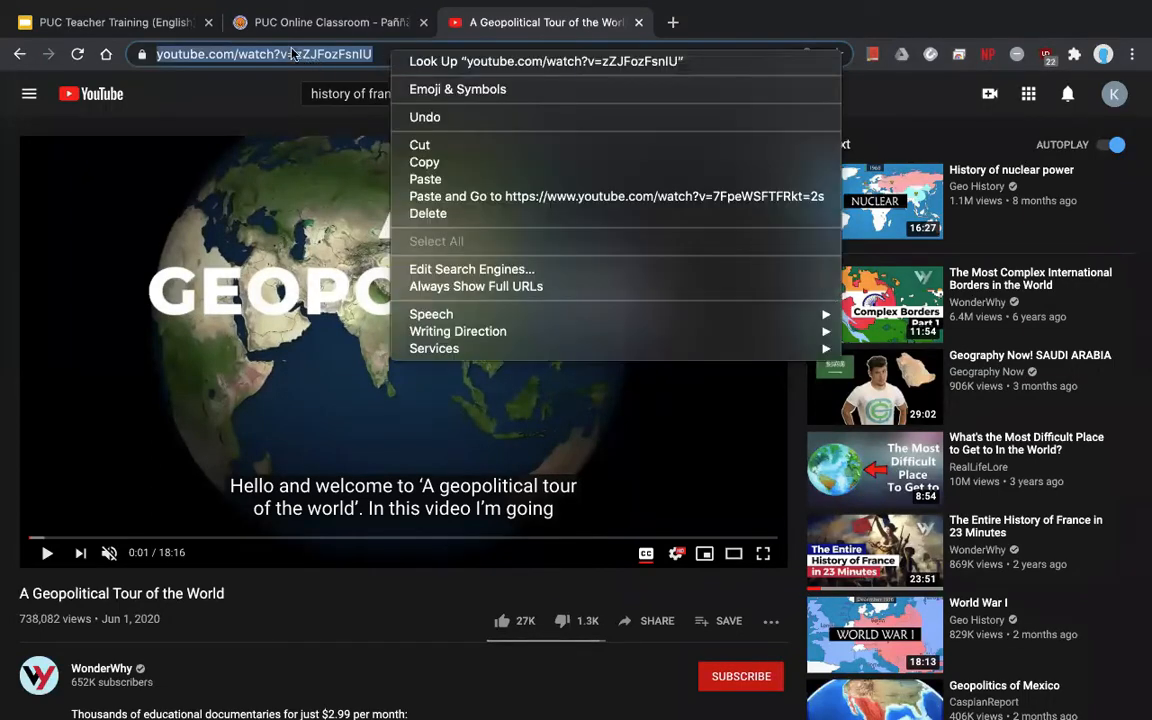
pyautogui.click(461, 162)
# - Paste the Geopolitical Tour address into Section 1's YouTube field
pyautogui.click(354, 22)
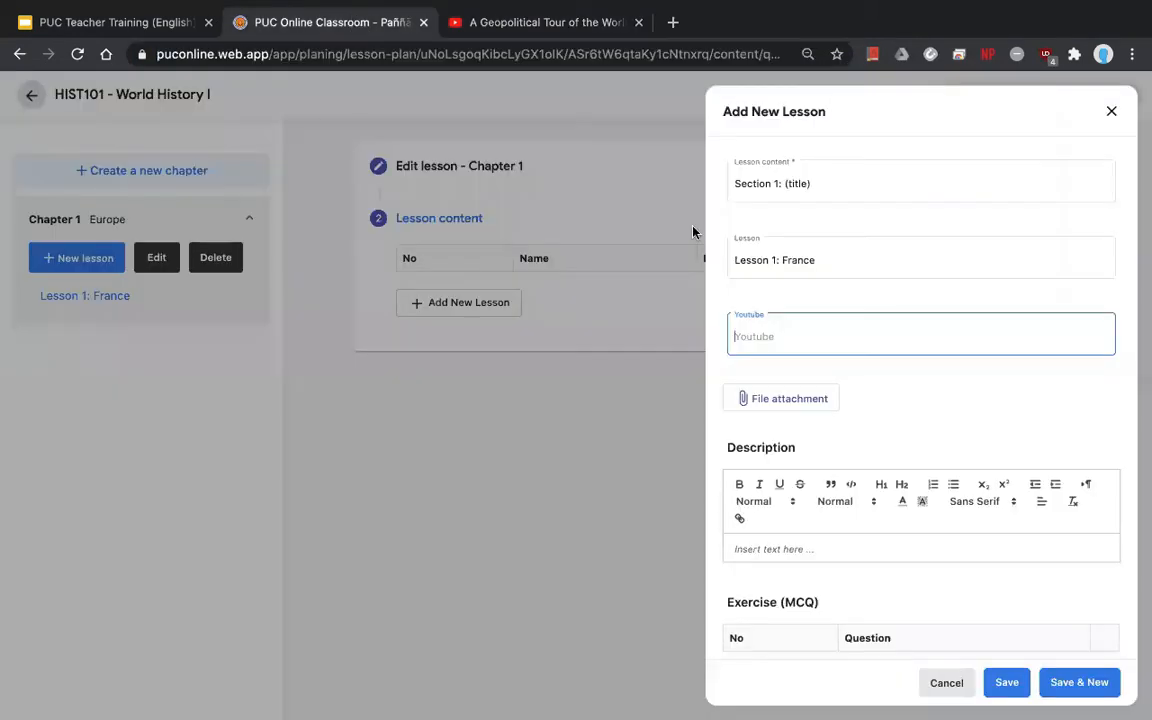
pyautogui.rightClick(791, 336)
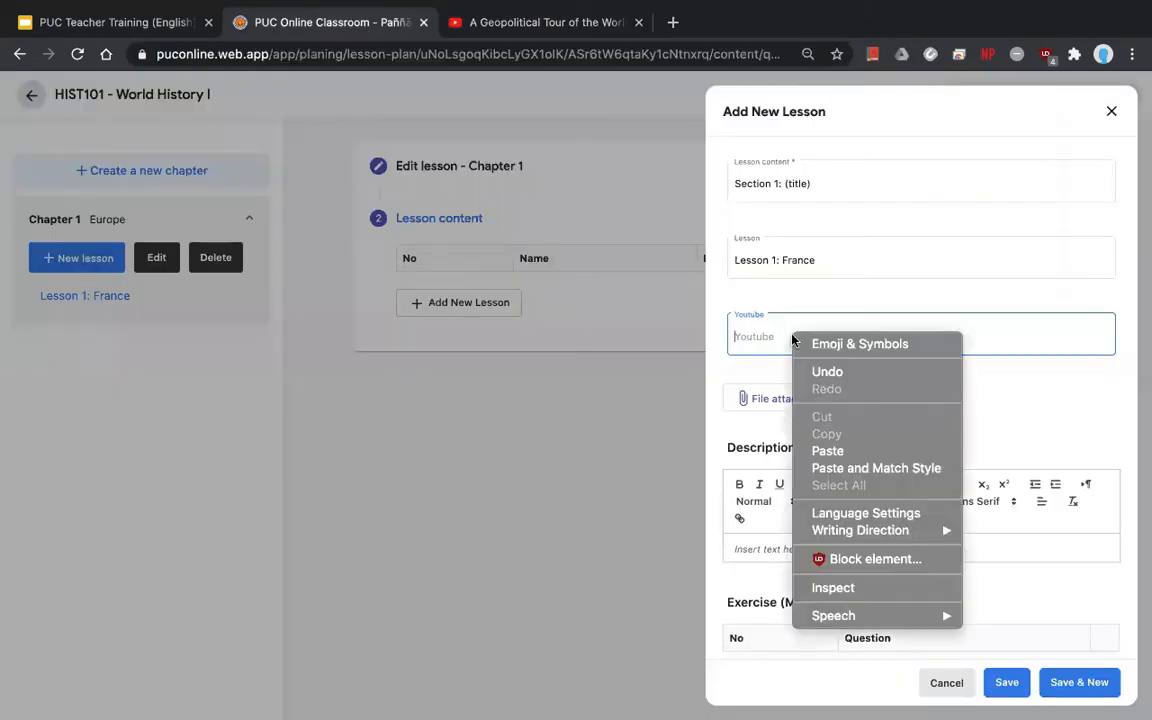
pyautogui.click(829, 452)
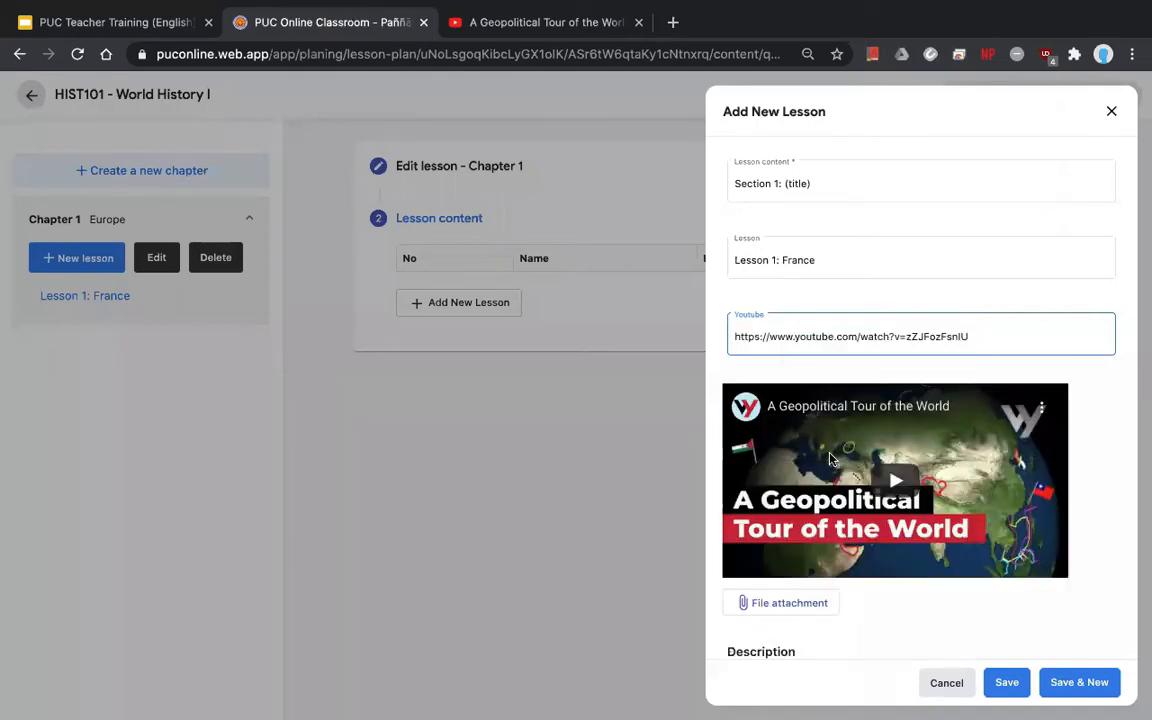
pyautogui.scroll(-1, 955, 517)
pyautogui.scroll(-1, 955, 517)
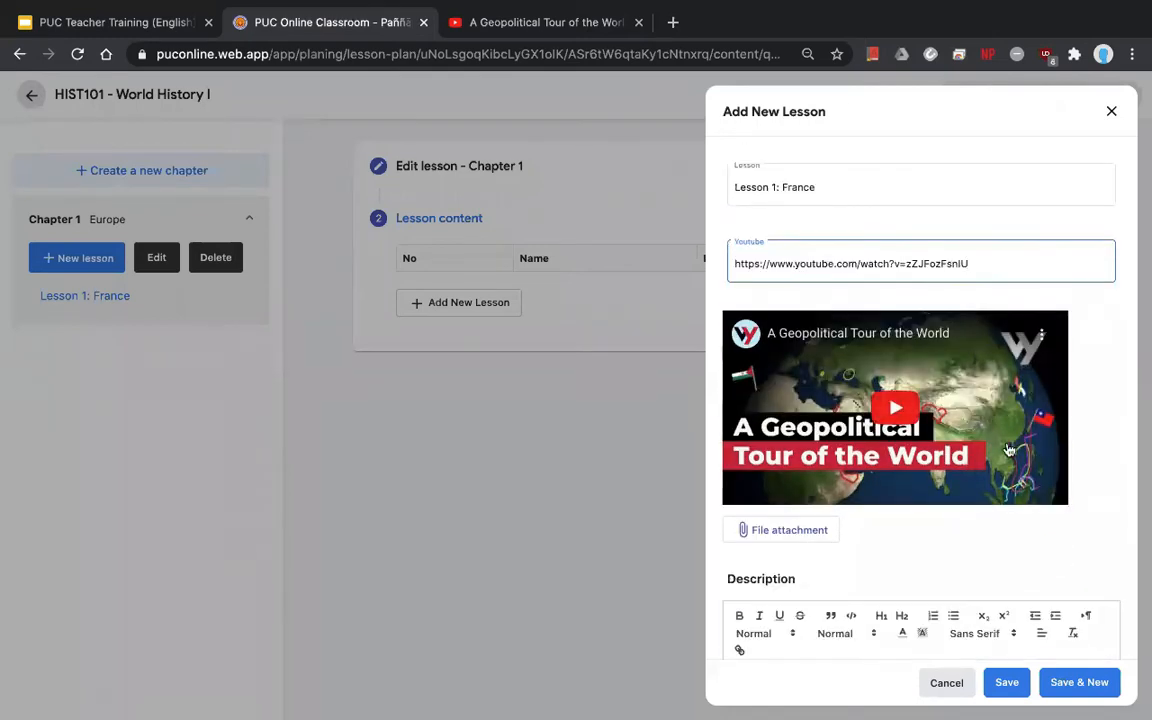
pyautogui.scroll(-2, 1010, 450)
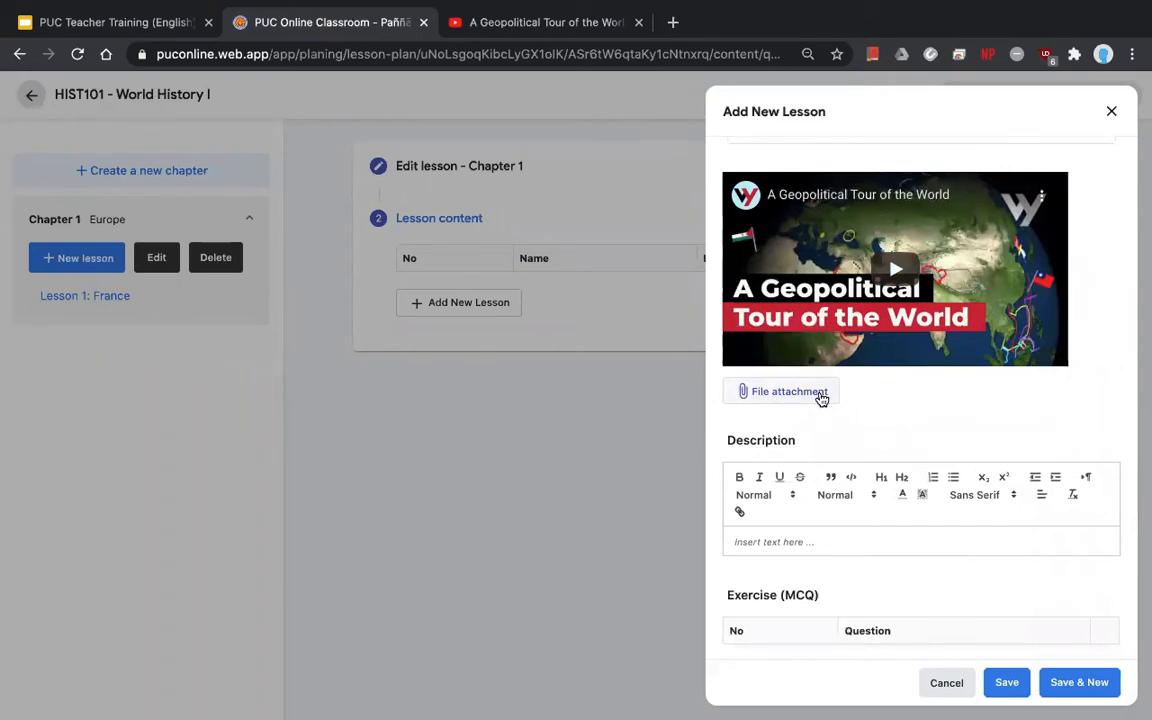
# - Attach the PDF to Section 1, save it, and close the lesson form
pyautogui.click(821, 399)
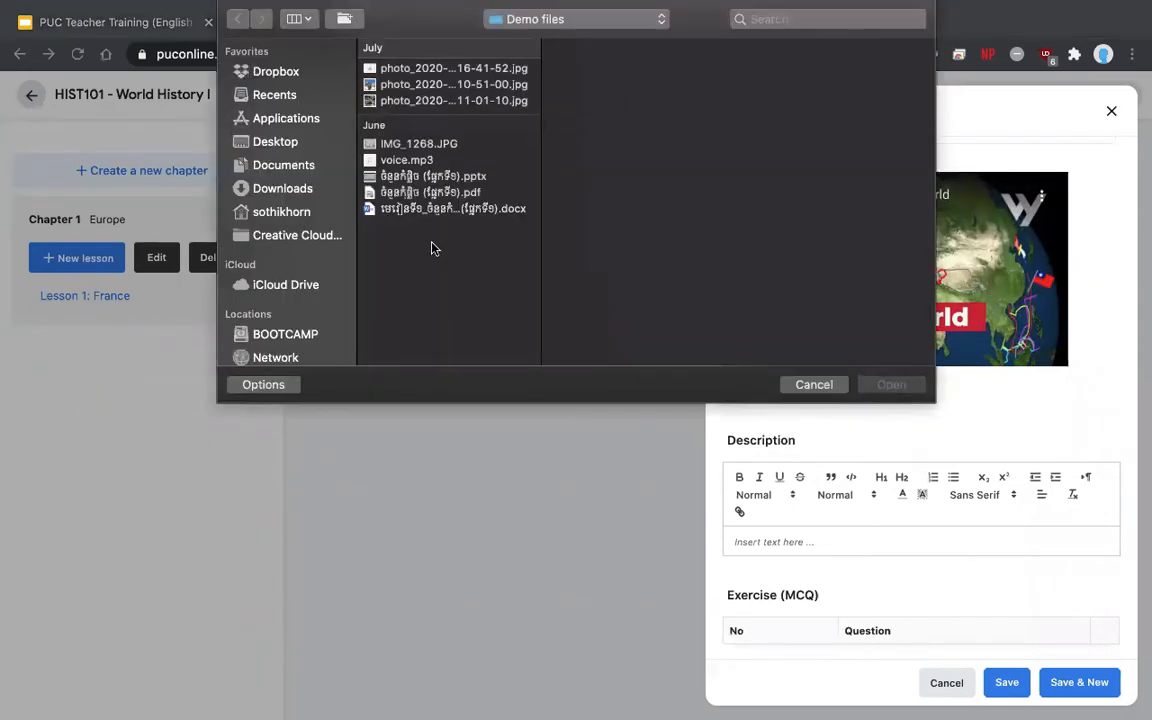
pyautogui.click(430, 191)
pyautogui.click(891, 384)
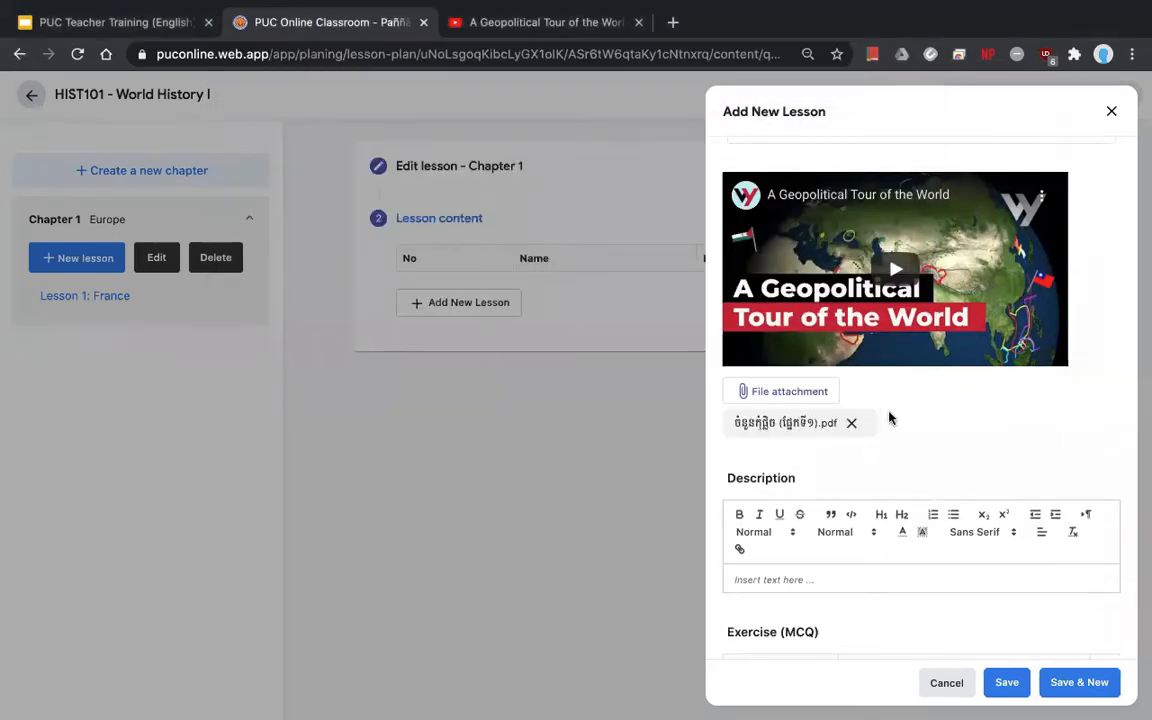
pyautogui.scroll(-3, 966, 466)
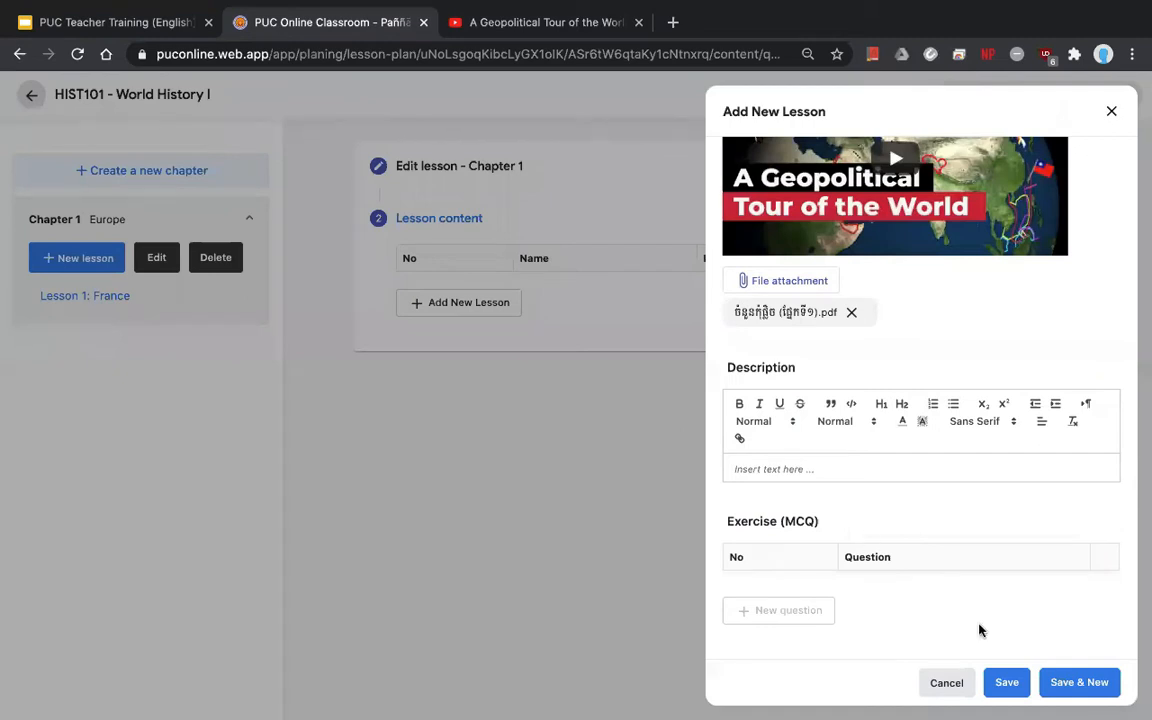
pyautogui.click(1057, 685)
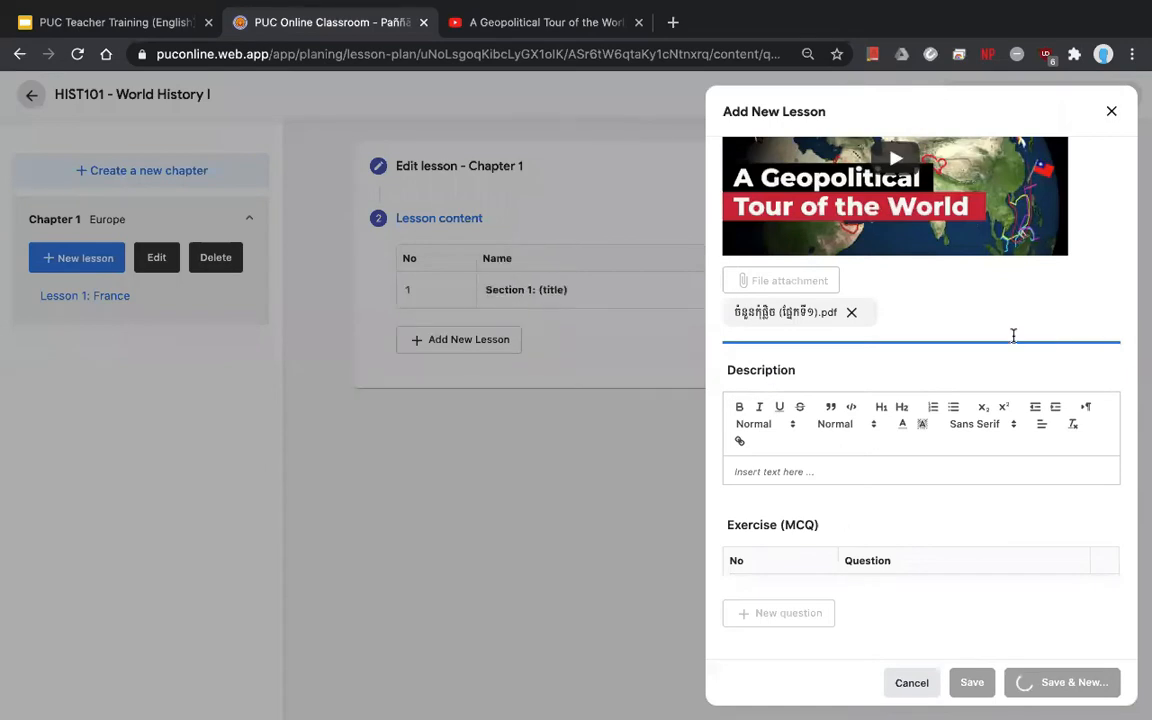
pyautogui.click(1112, 113)
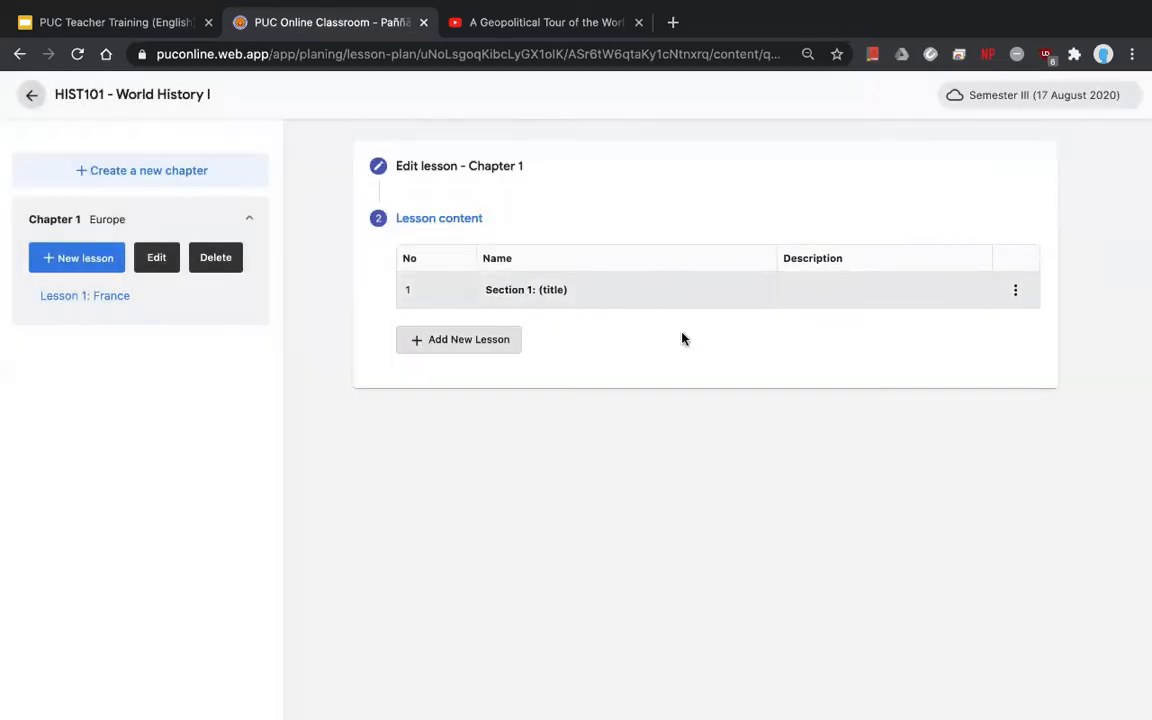
pyautogui.click(1012, 294)
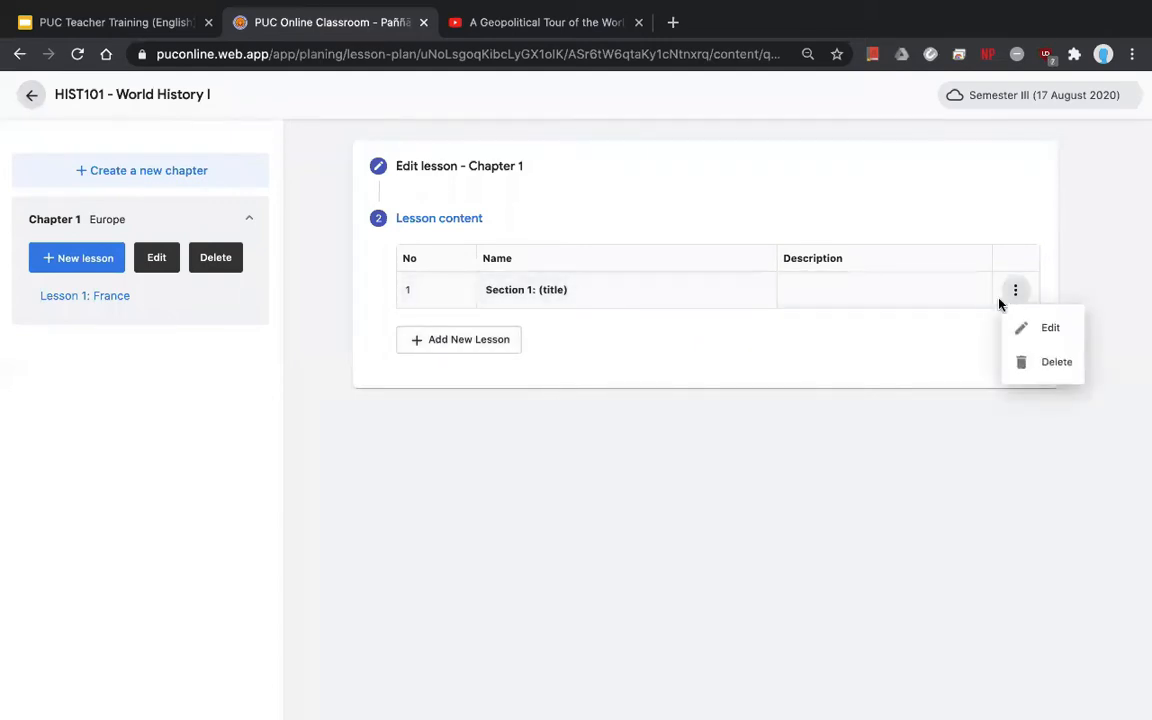
pyautogui.click(1047, 331)
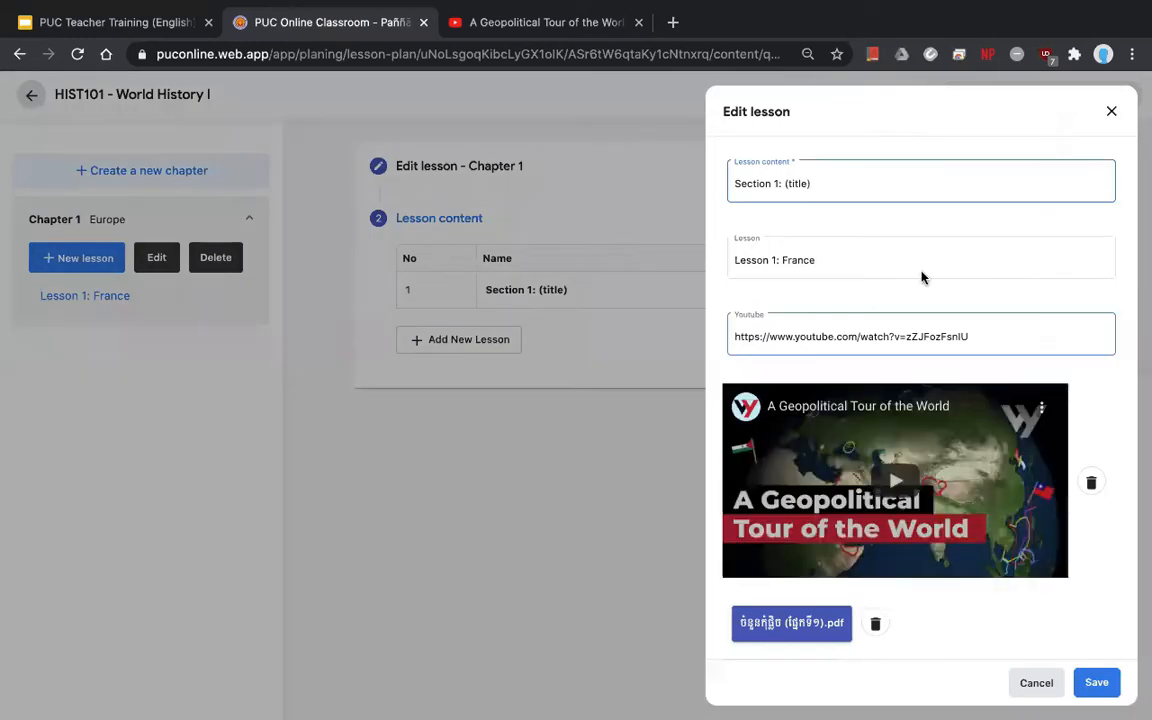
pyautogui.scroll(-4, 1080, 158)
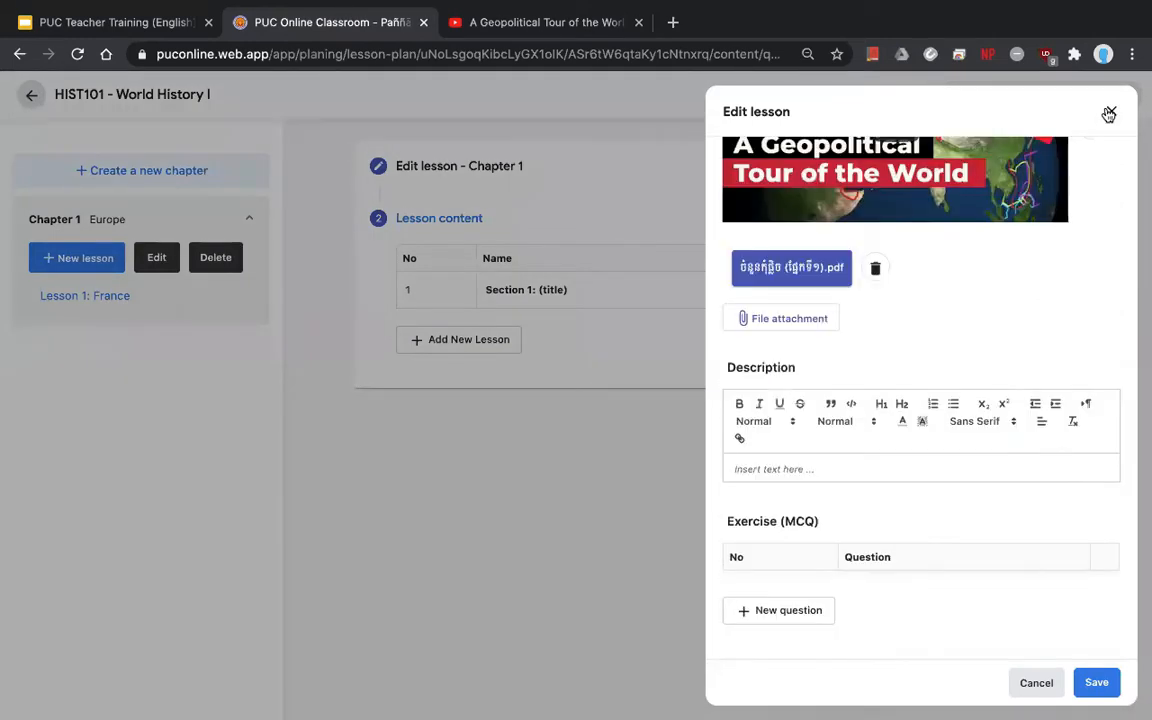
pyautogui.click(1110, 112)
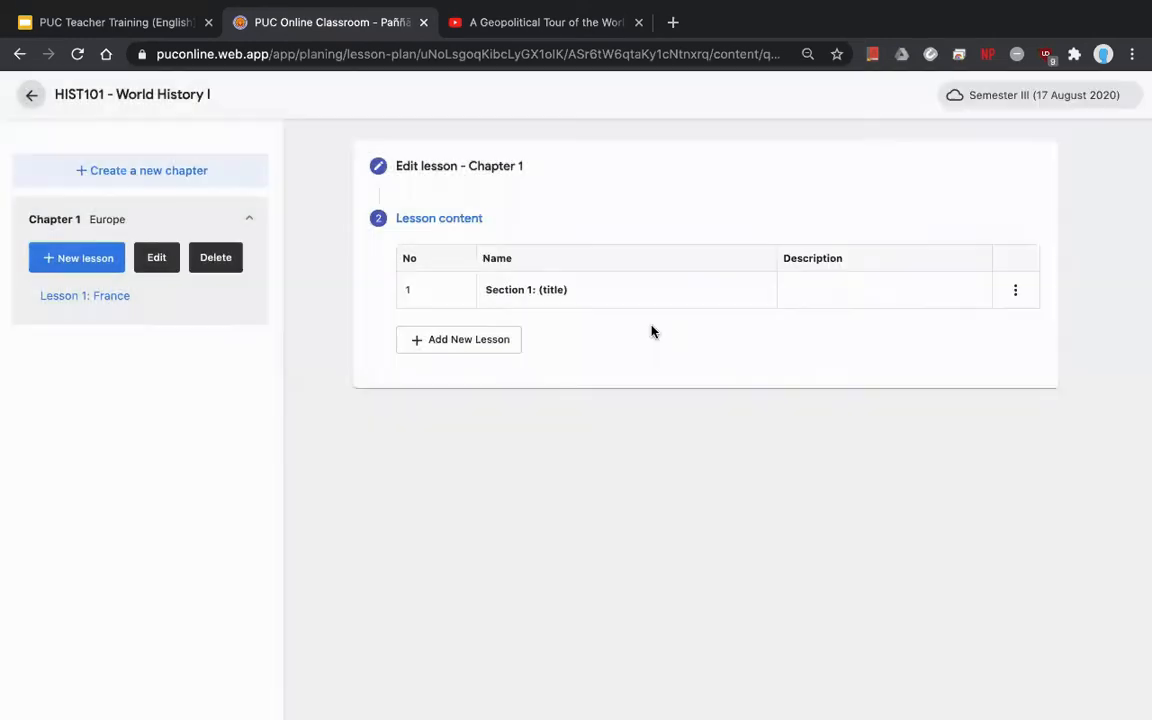
# - Add content section 'Section 2: (title)' with IMG_1268.JPG attached, save it, and close the panel
pyautogui.click(495, 339)
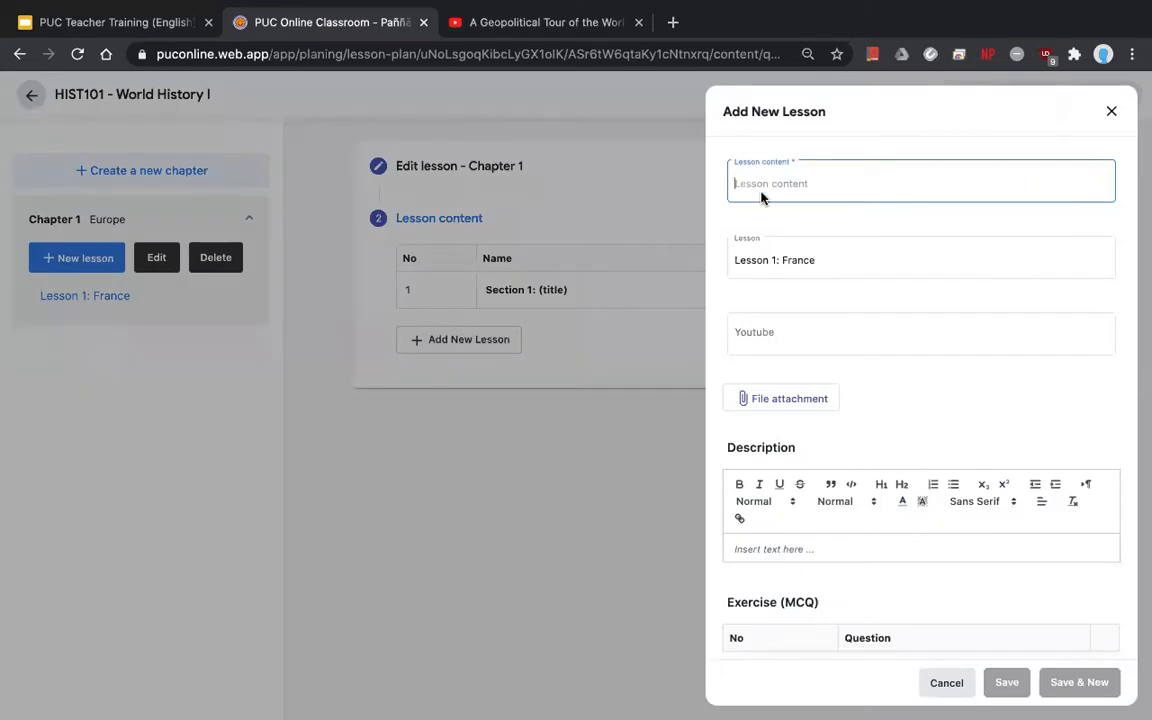
pyautogui.write('Section ')
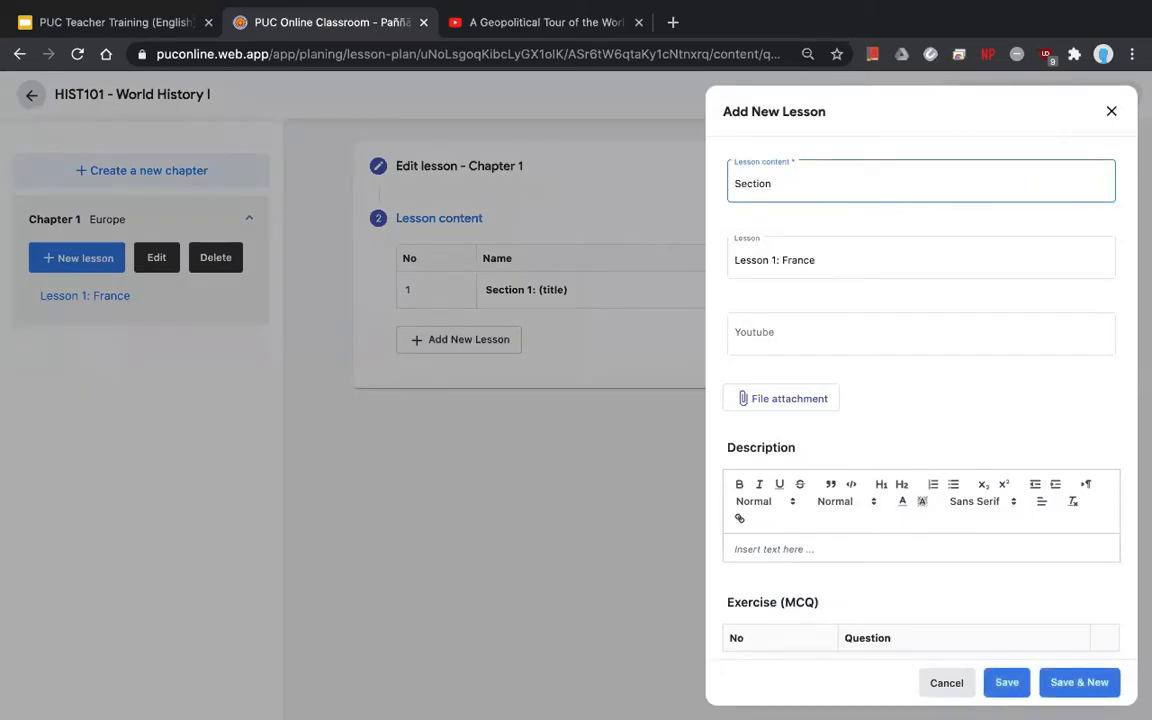
pyautogui.write('2: ()')
pyautogui.write('title')
pyautogui.click(815, 329)
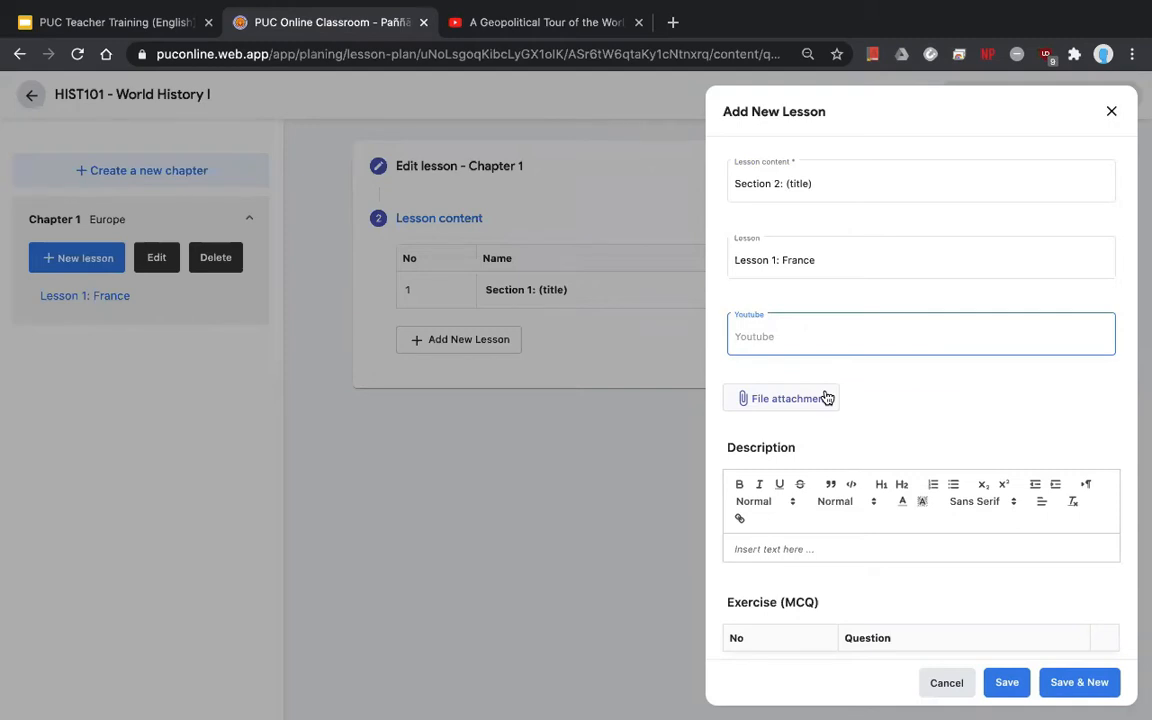
pyautogui.click(825, 398)
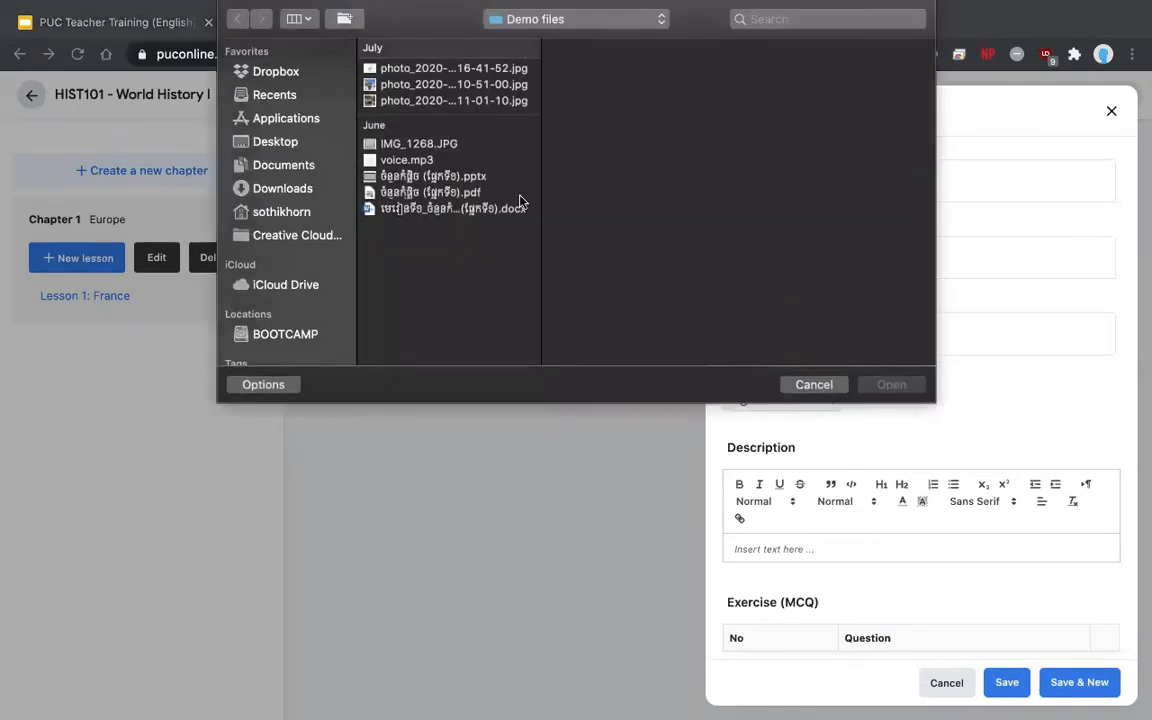
pyautogui.click(446, 143)
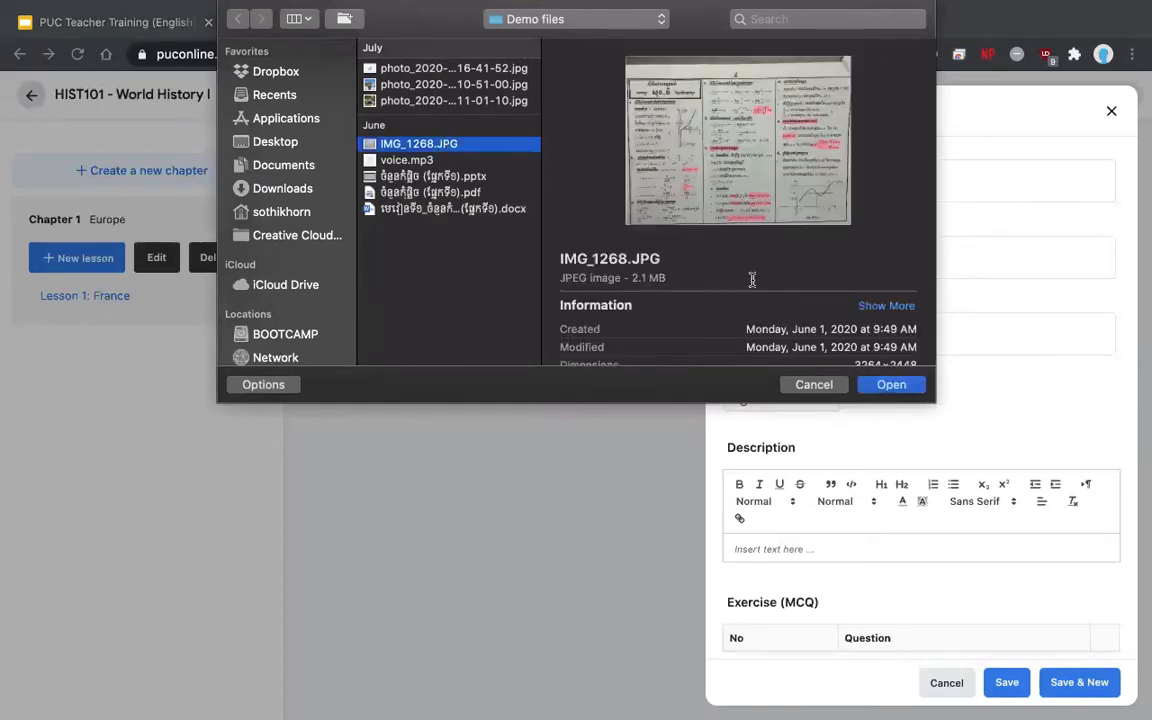
pyautogui.click(888, 385)
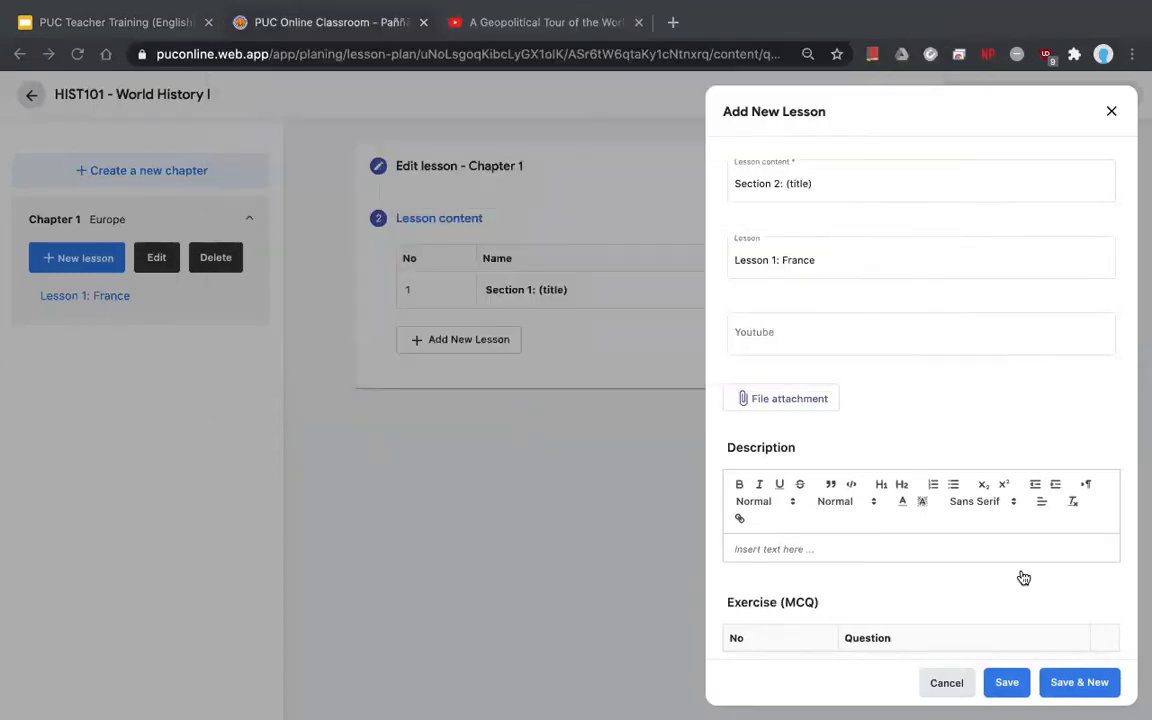
pyautogui.click(1072, 684)
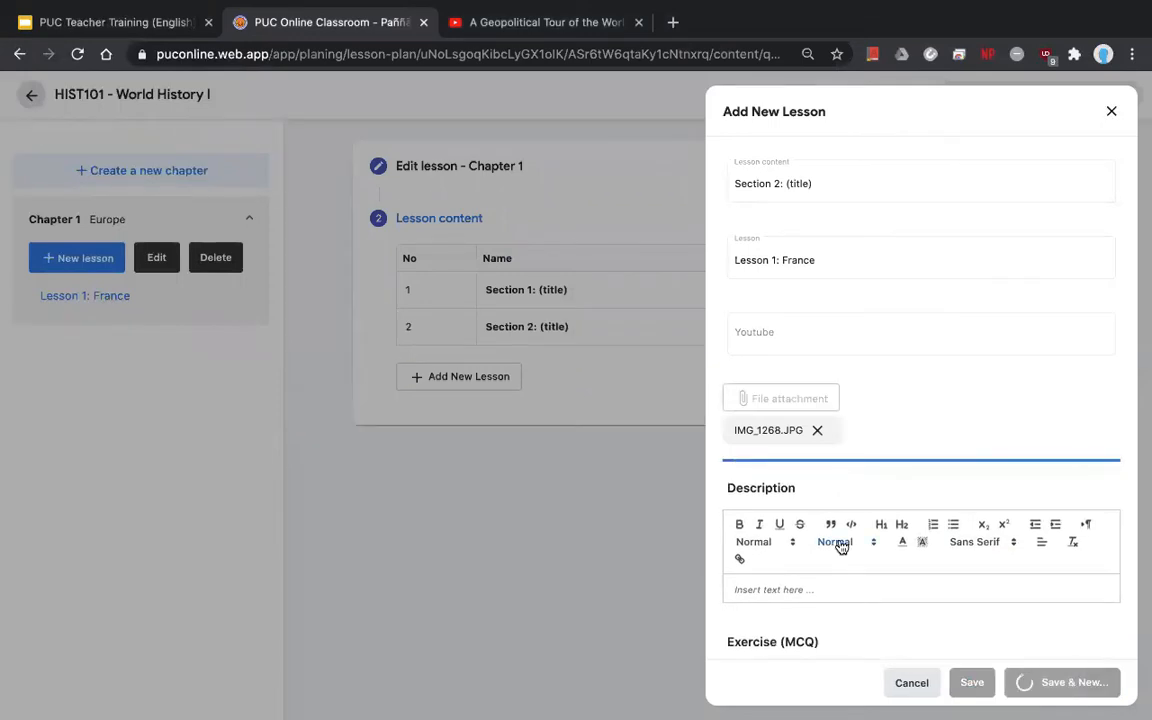
pyautogui.click(1118, 118)
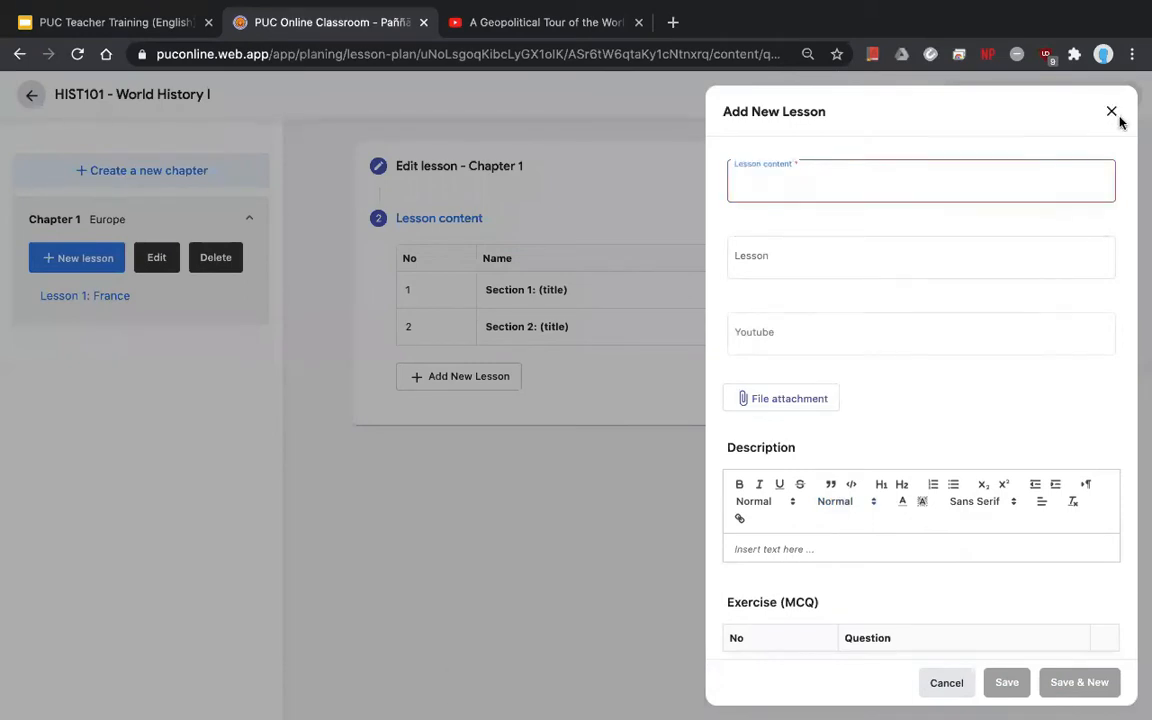
pyautogui.click(1110, 114)
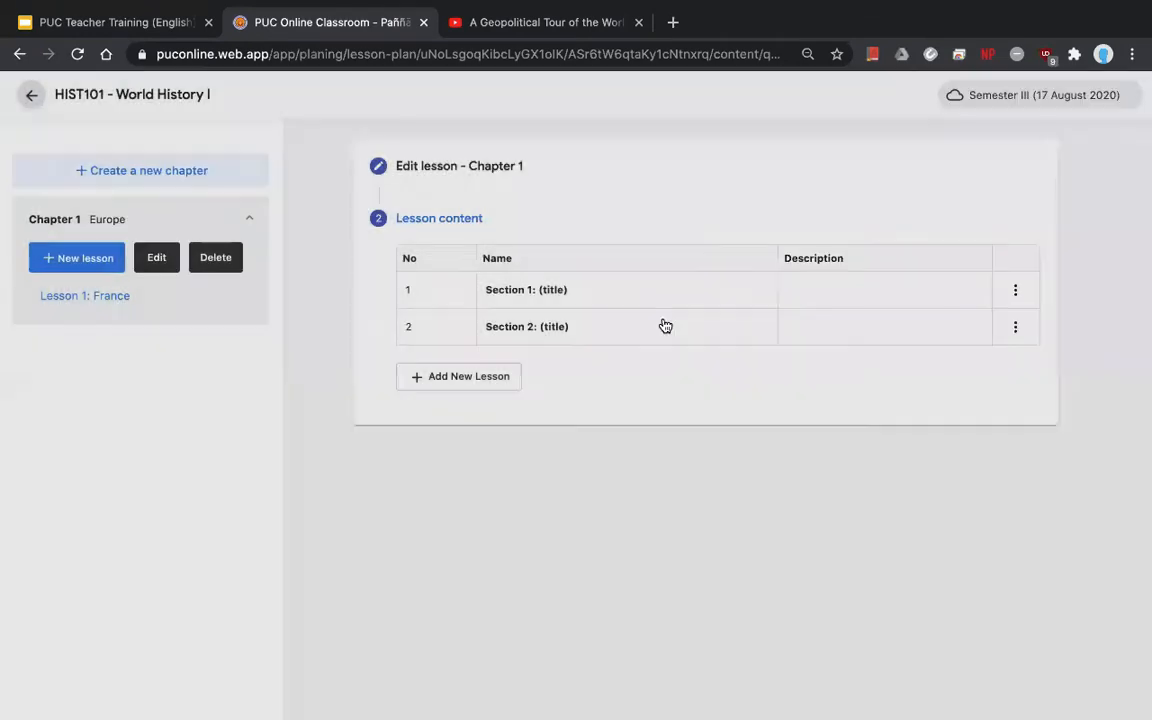
pyautogui.click(115, 298)
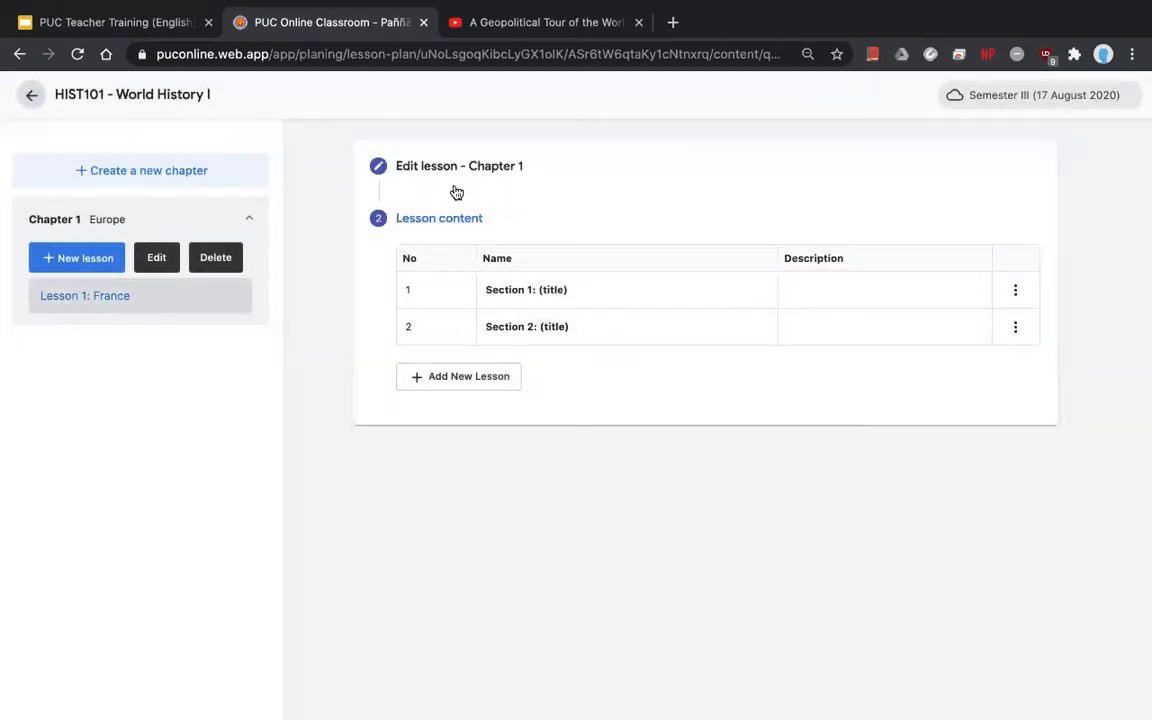
pyautogui.click(392, 168)
pyautogui.scroll(-10, 491, 381)
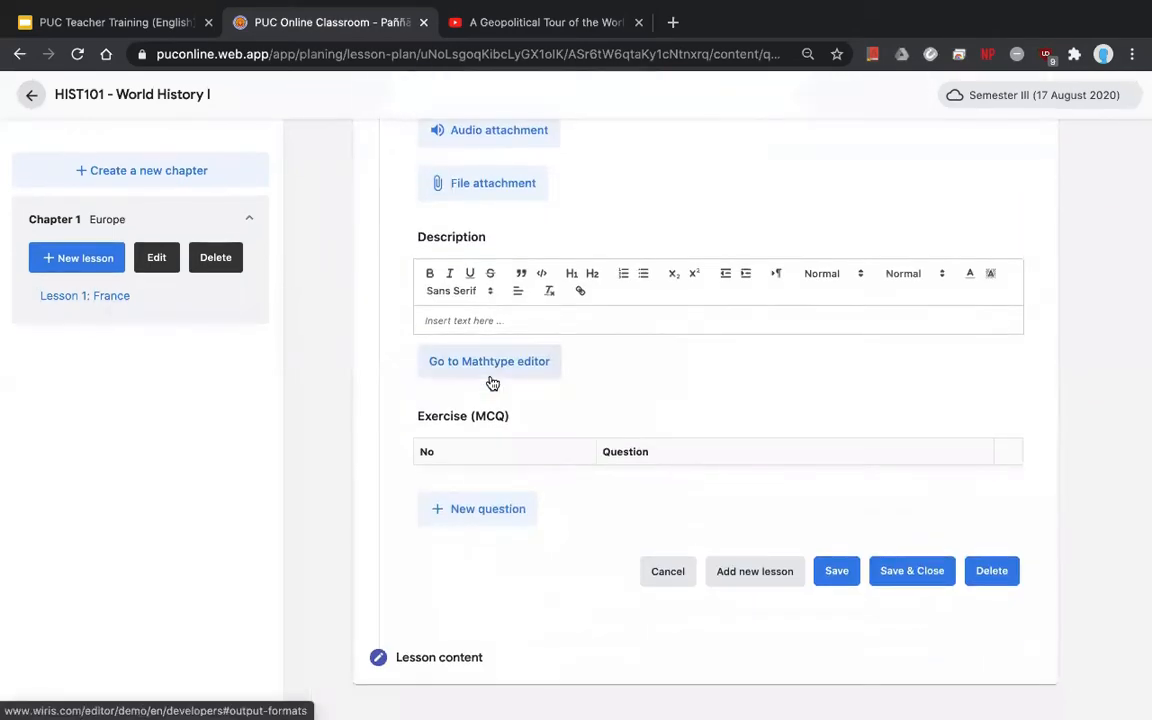
pyautogui.click(468, 658)
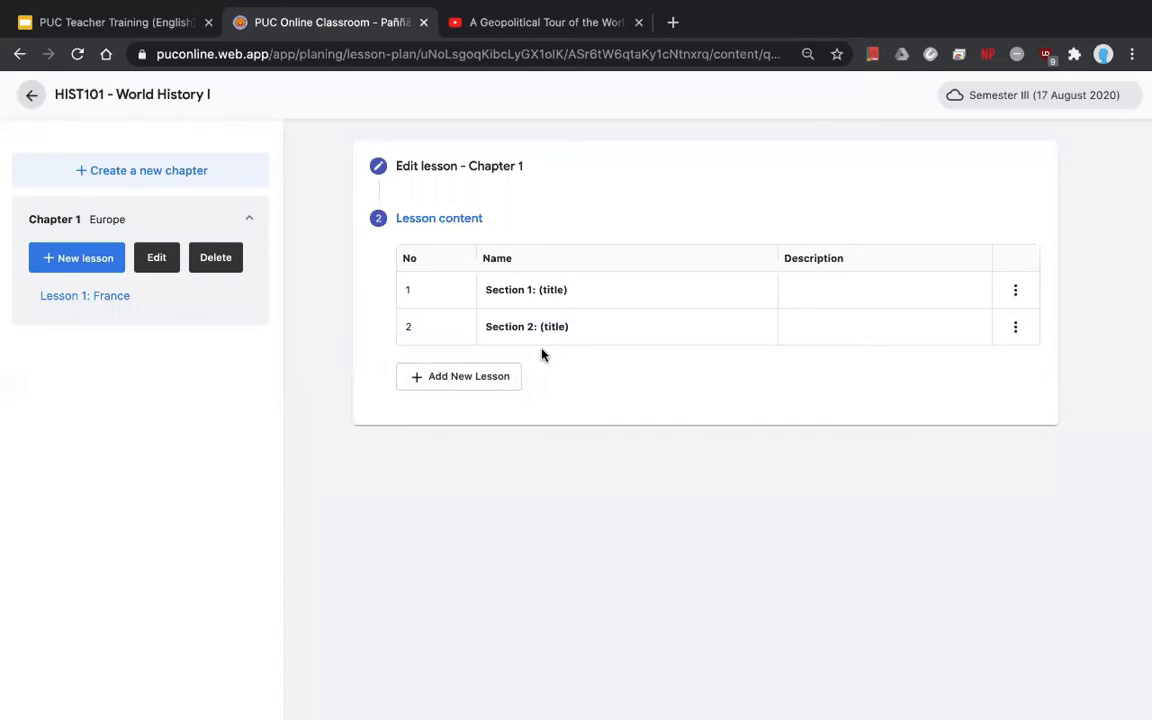
pyautogui.click(88, 305)
pyautogui.click(440, 174)
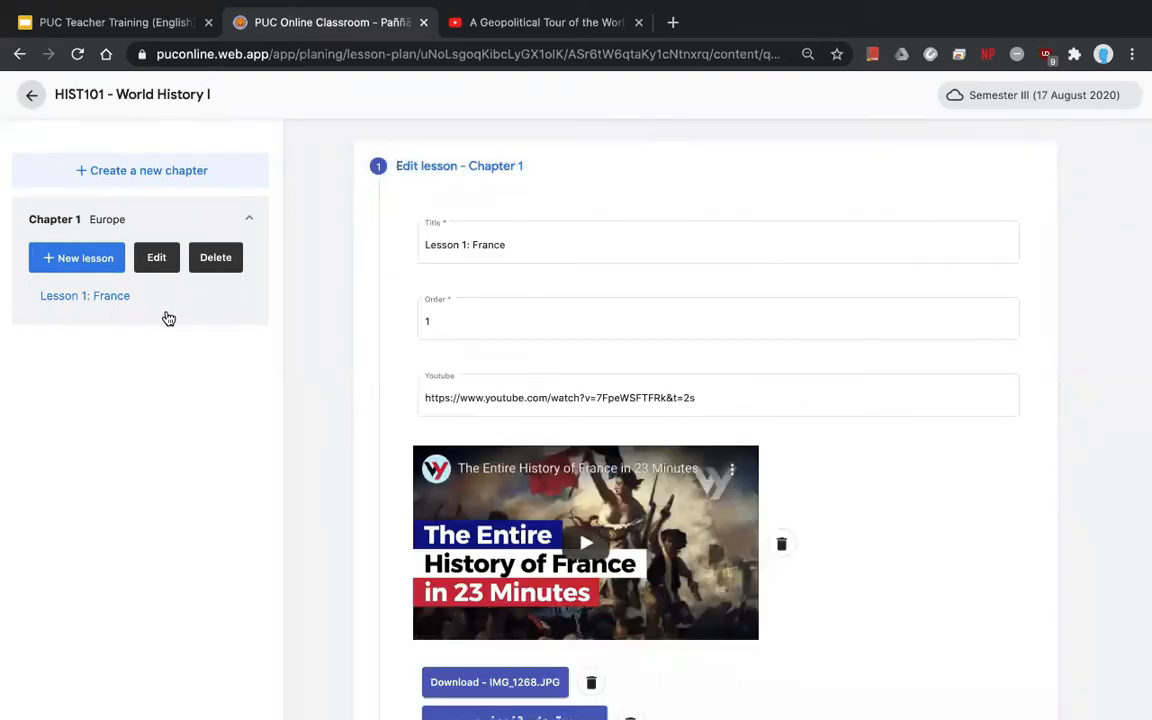
# - Create a Chapter 1 lesson 'Lesson 2: Spain' with order 2, leaving the YouTube field blank
pyautogui.click(72, 262)
pyautogui.click(466, 241)
pyautogui.write('Lesson 2')
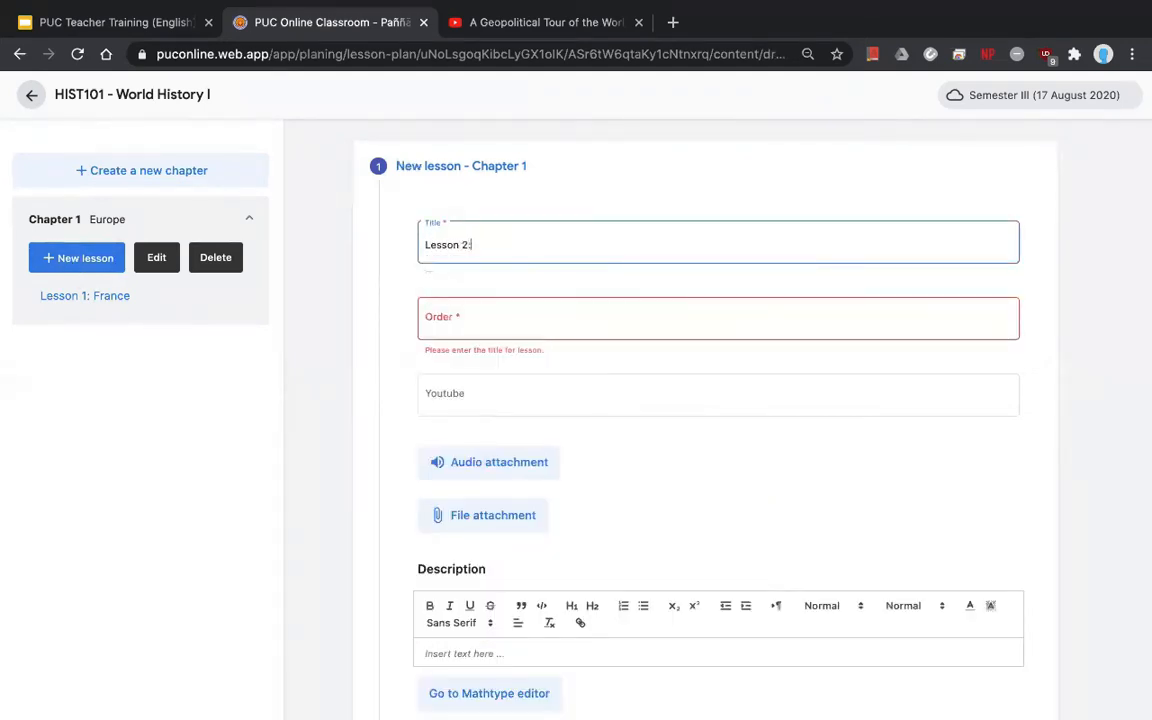
pyautogui.write(': Spain')
pyautogui.click(521, 320)
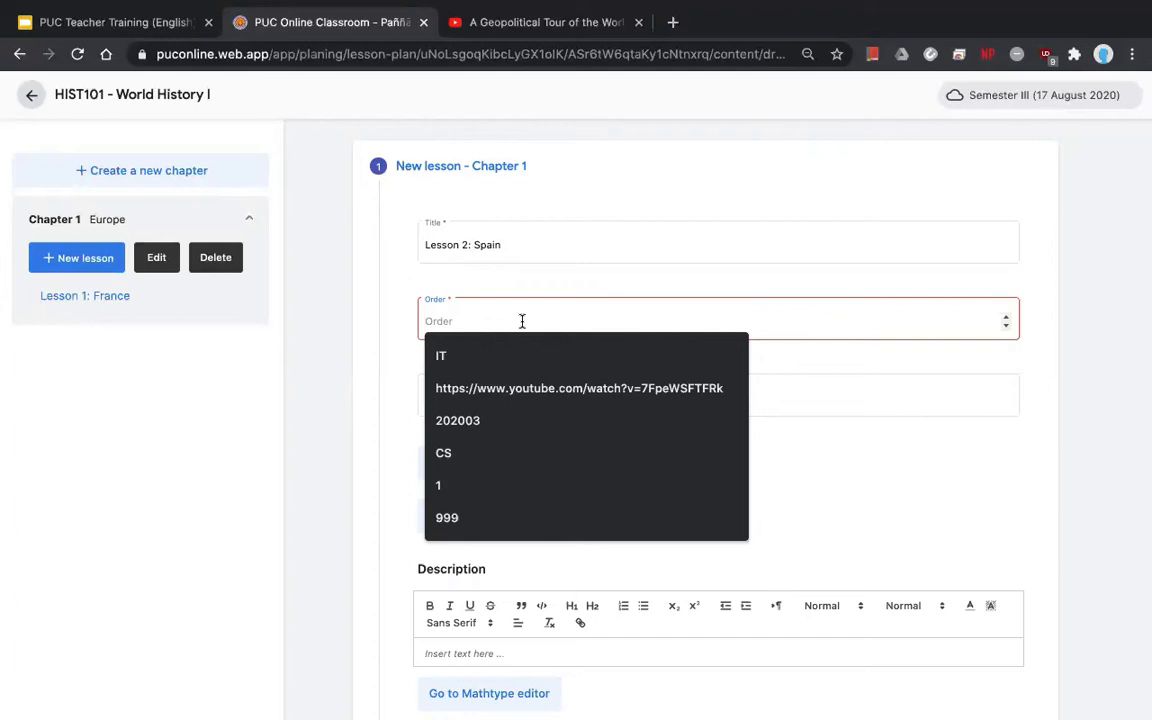
pyautogui.write('2')
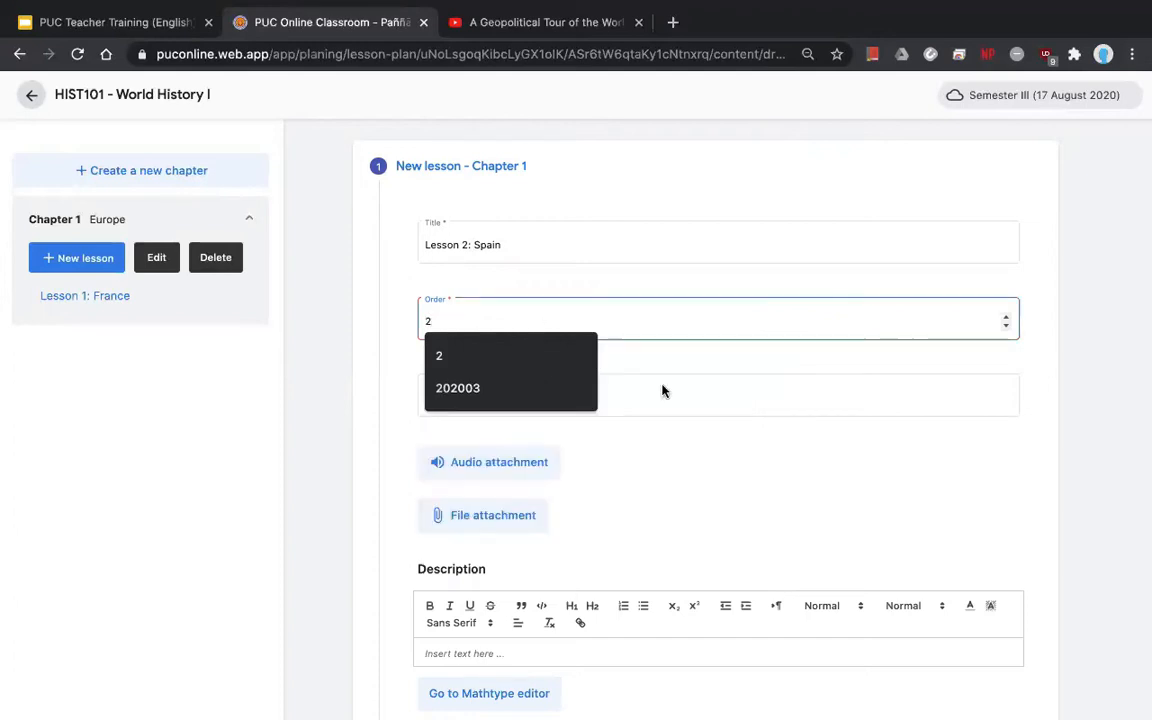
pyautogui.click(703, 393)
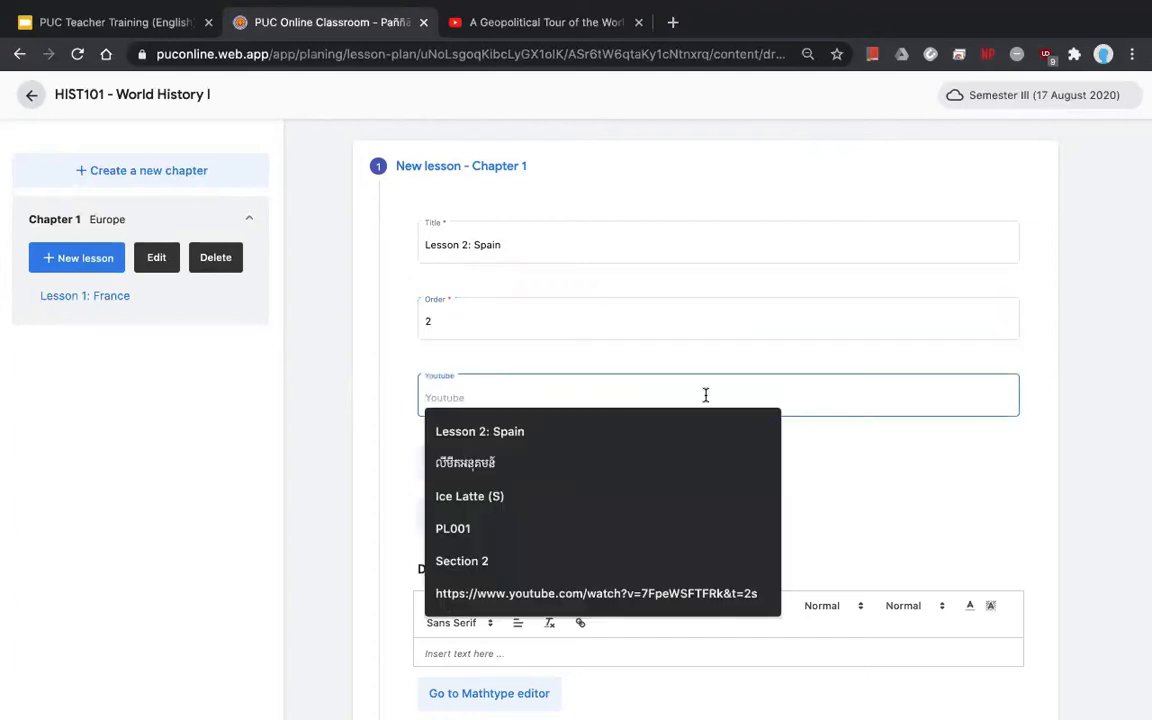
pyautogui.click(393, 398)
pyautogui.scroll(-2, 620, 420)
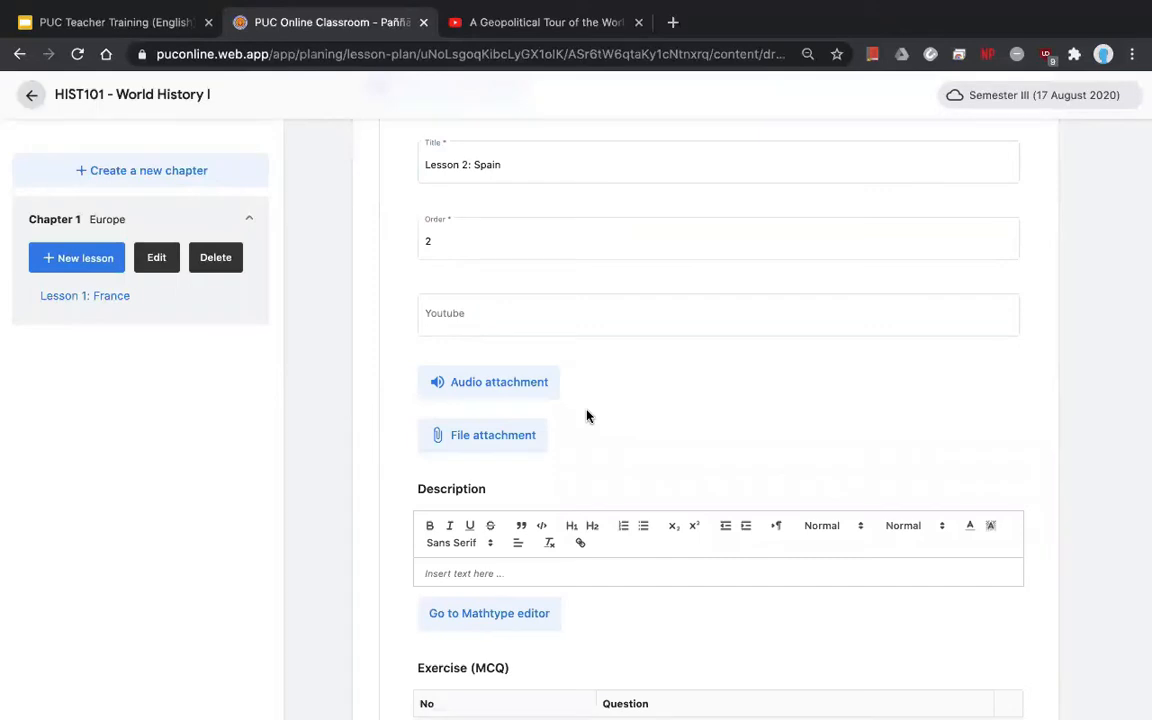
# - Attach the Word document and the PowerPoint file to Lesson 2: Spain
pyautogui.click(474, 451)
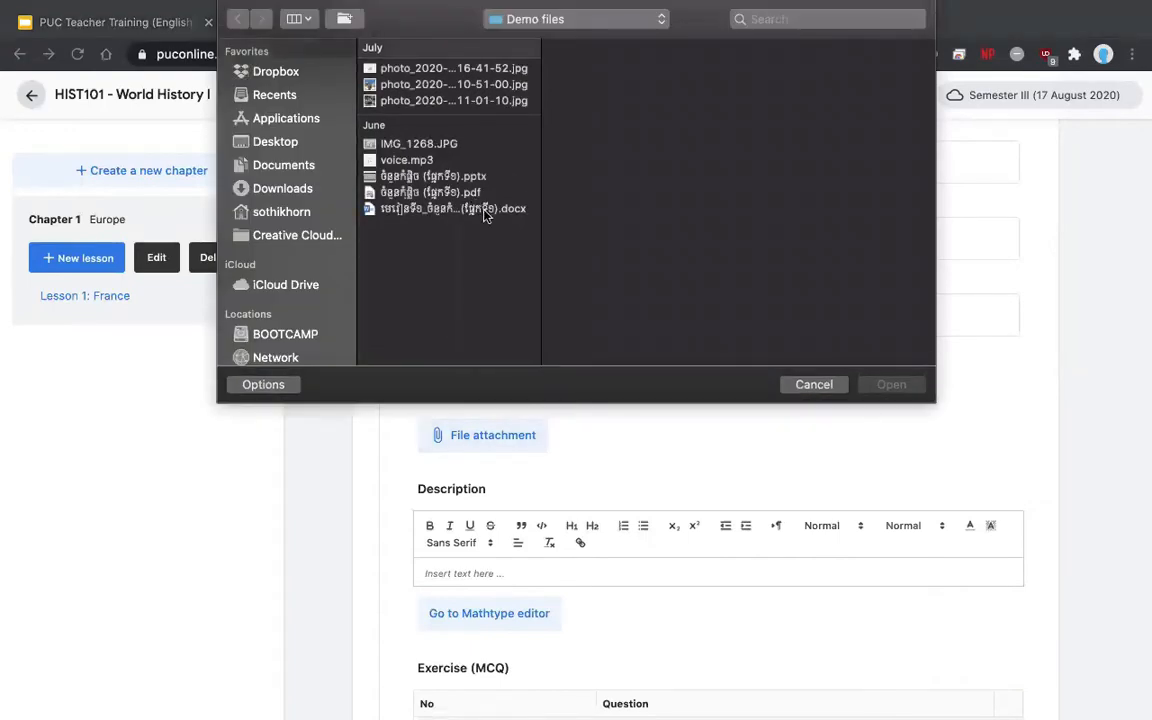
pyautogui.click(485, 210)
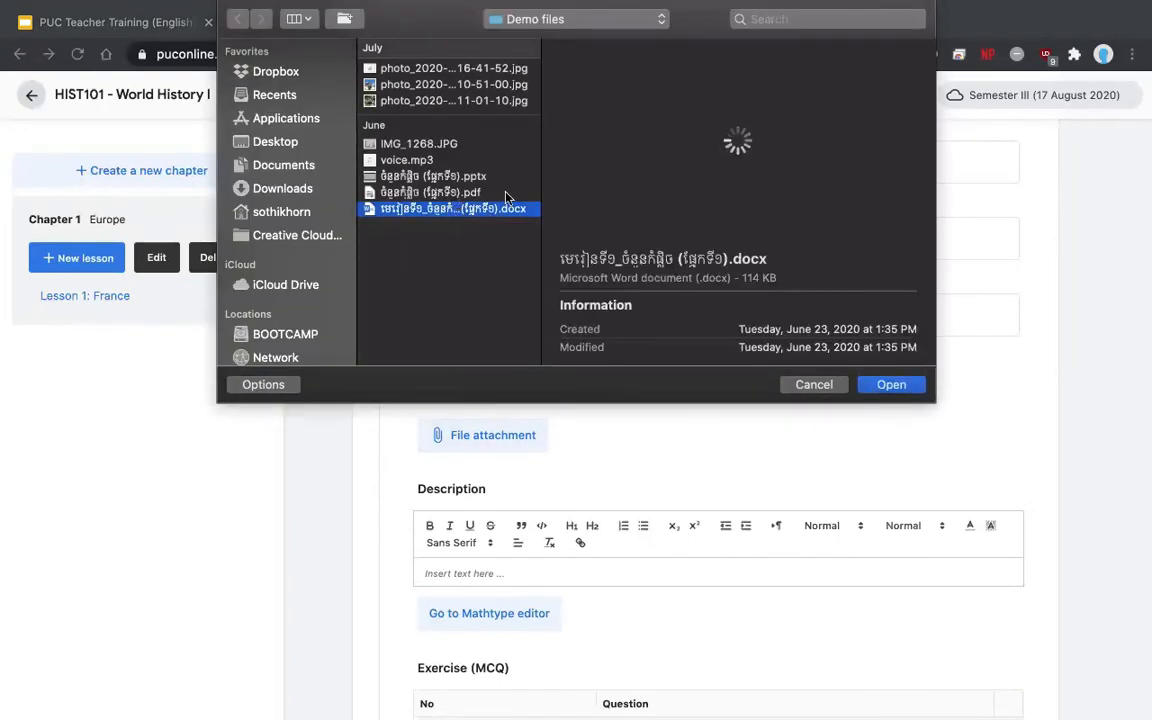
pyautogui.keyDown('super'); pyautogui.click(475, 177); pyautogui.keyUp('super')
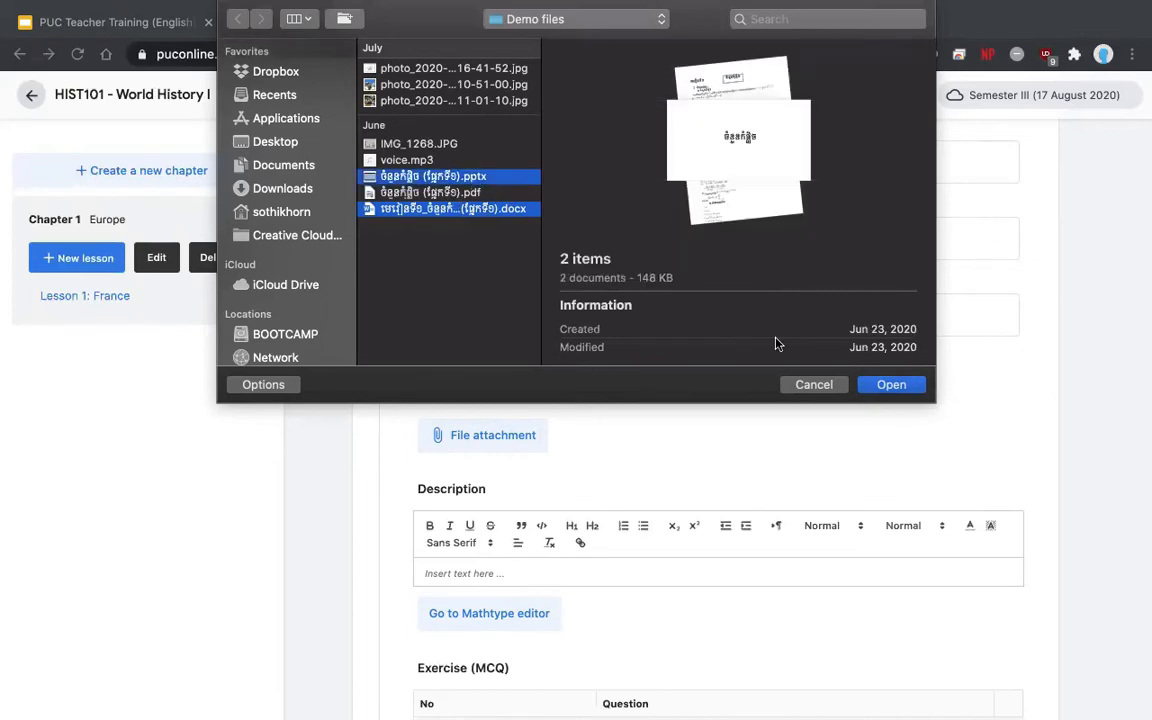
pyautogui.click(881, 392)
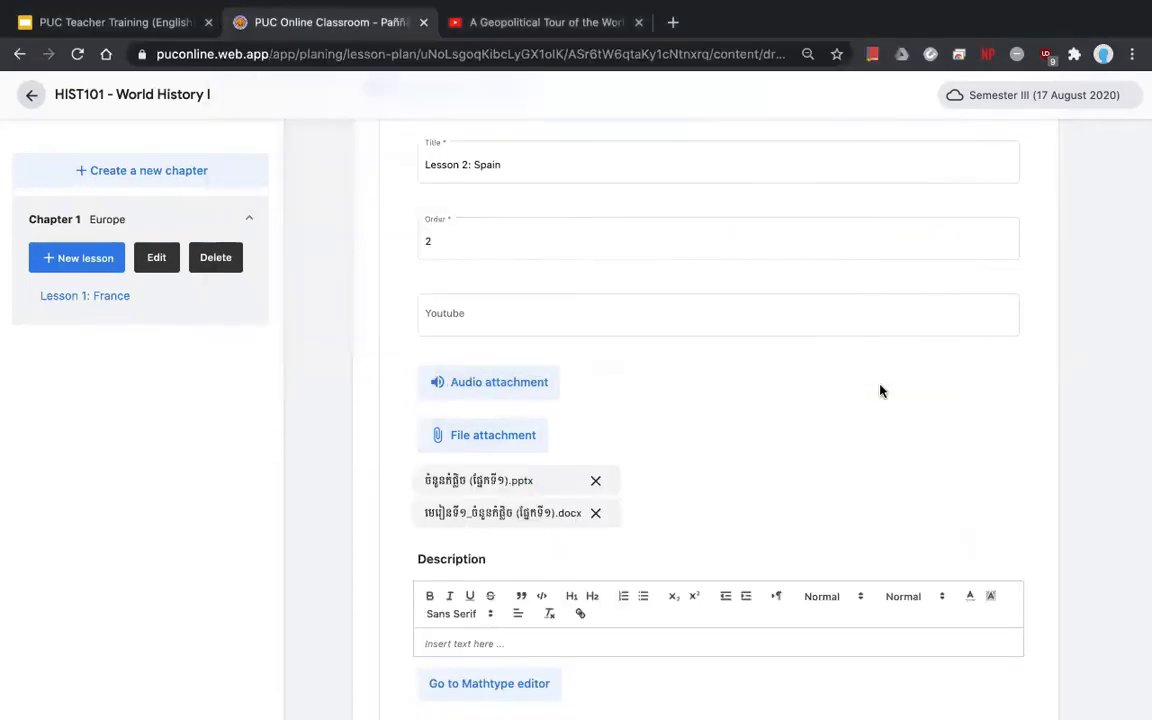
# - Review the lesson description and save Lesson 2: Spain into the HIST101 lesson plan
pyautogui.scroll(-3, 860, 390)
pyautogui.click(608, 410)
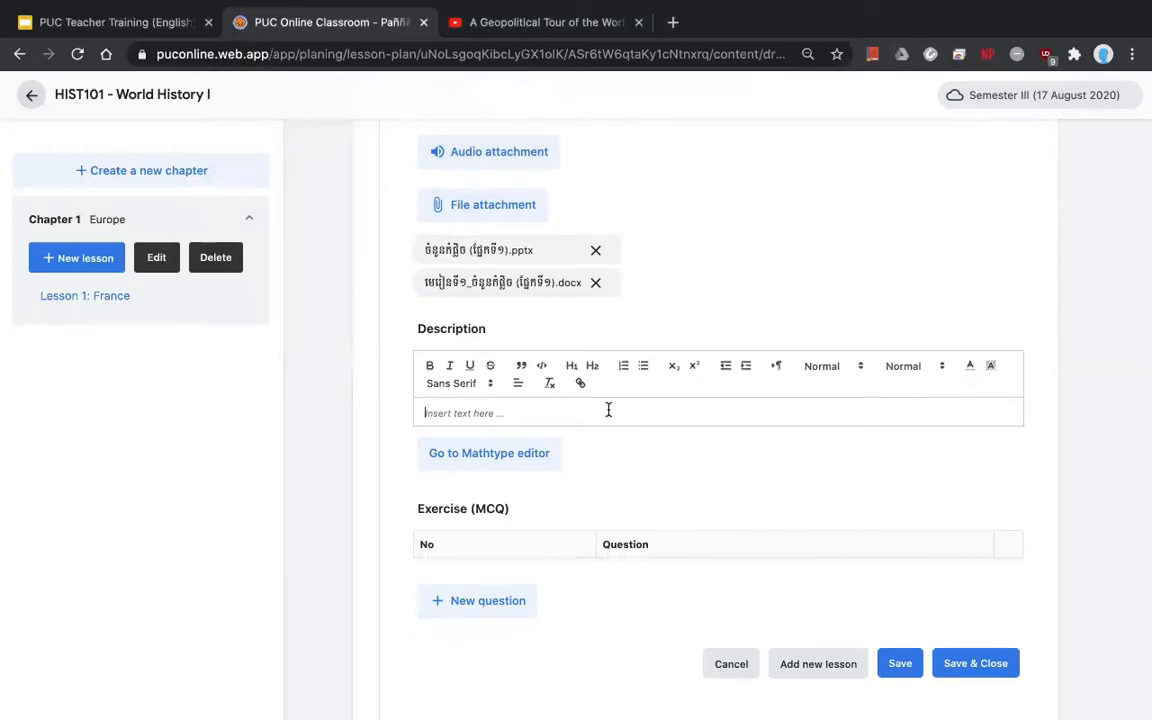
pyautogui.scroll(-2, 668, 470)
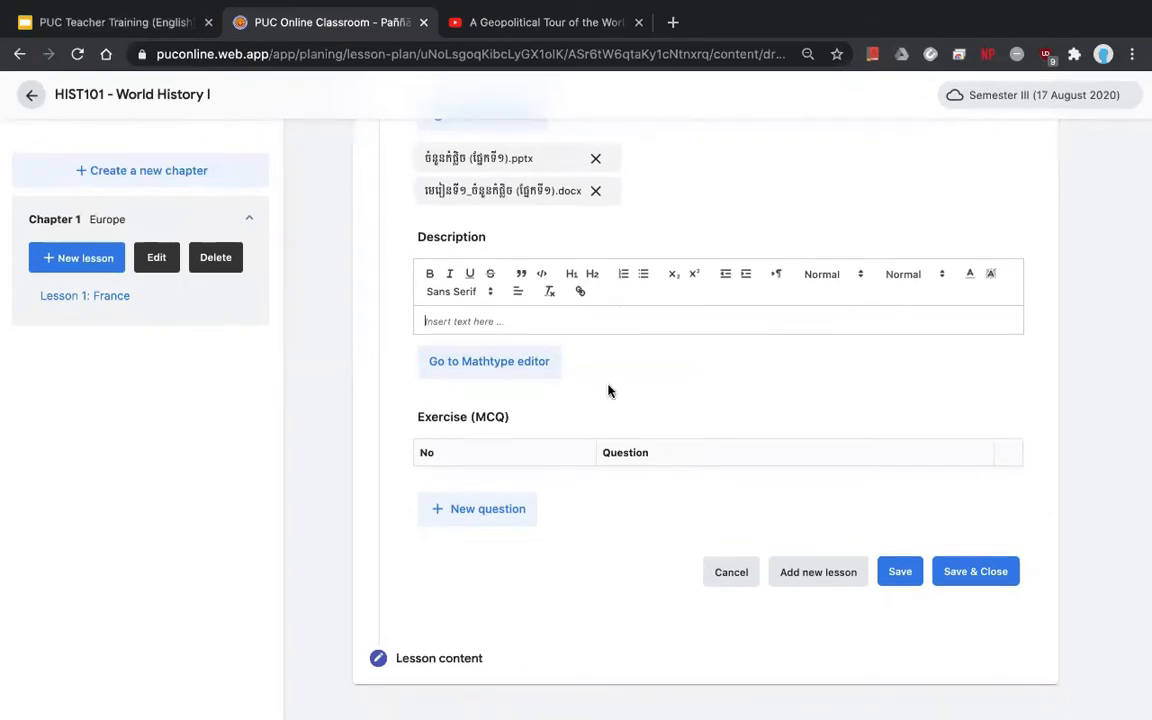
pyautogui.moveTo(510, 424); pyautogui.dragTo(417, 419)
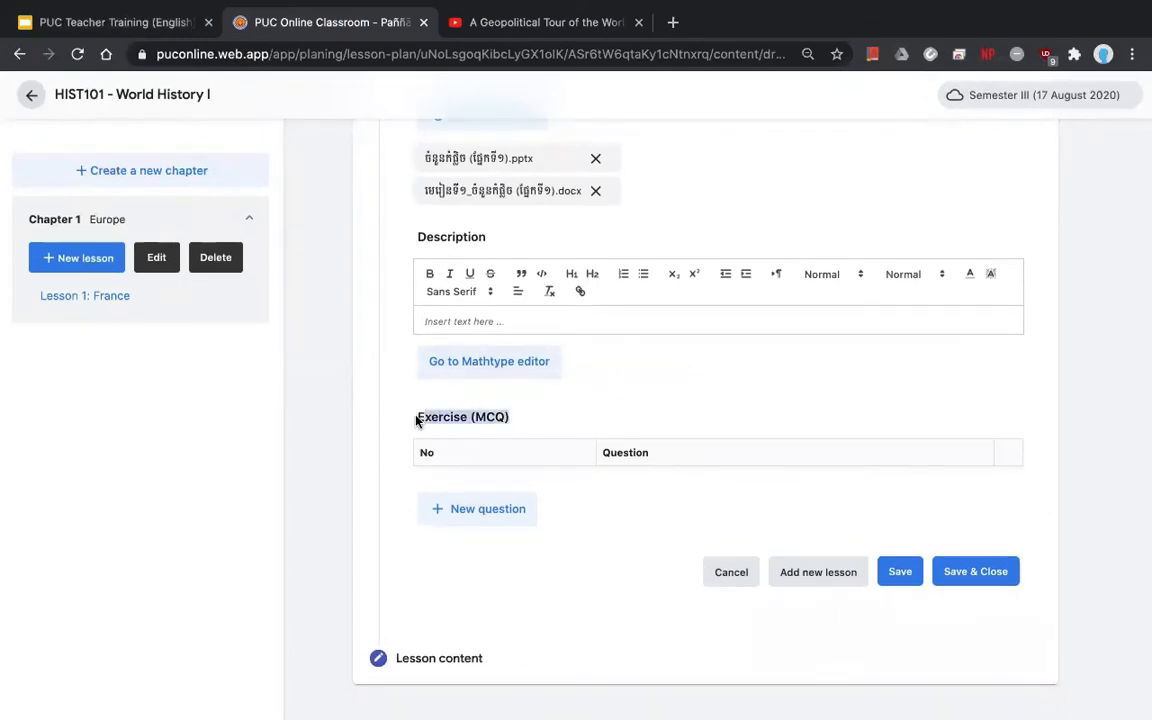
pyautogui.click(594, 570)
pyautogui.click(960, 585)
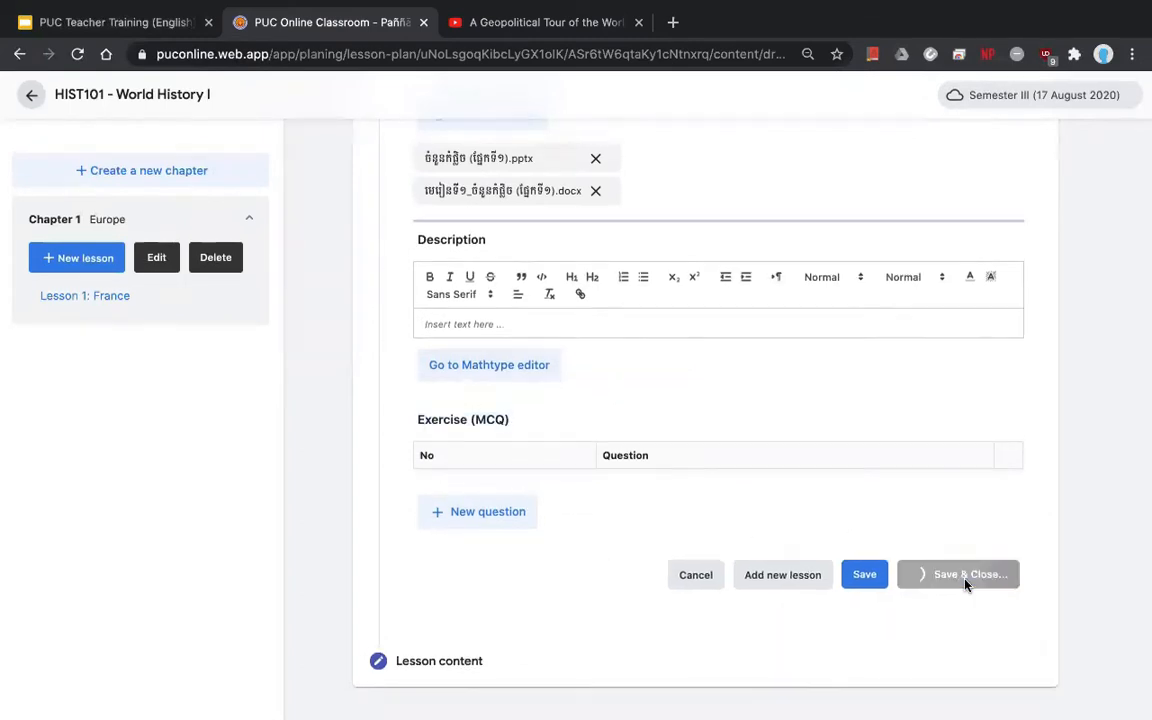
pyautogui.scroll(1, 820, 471)
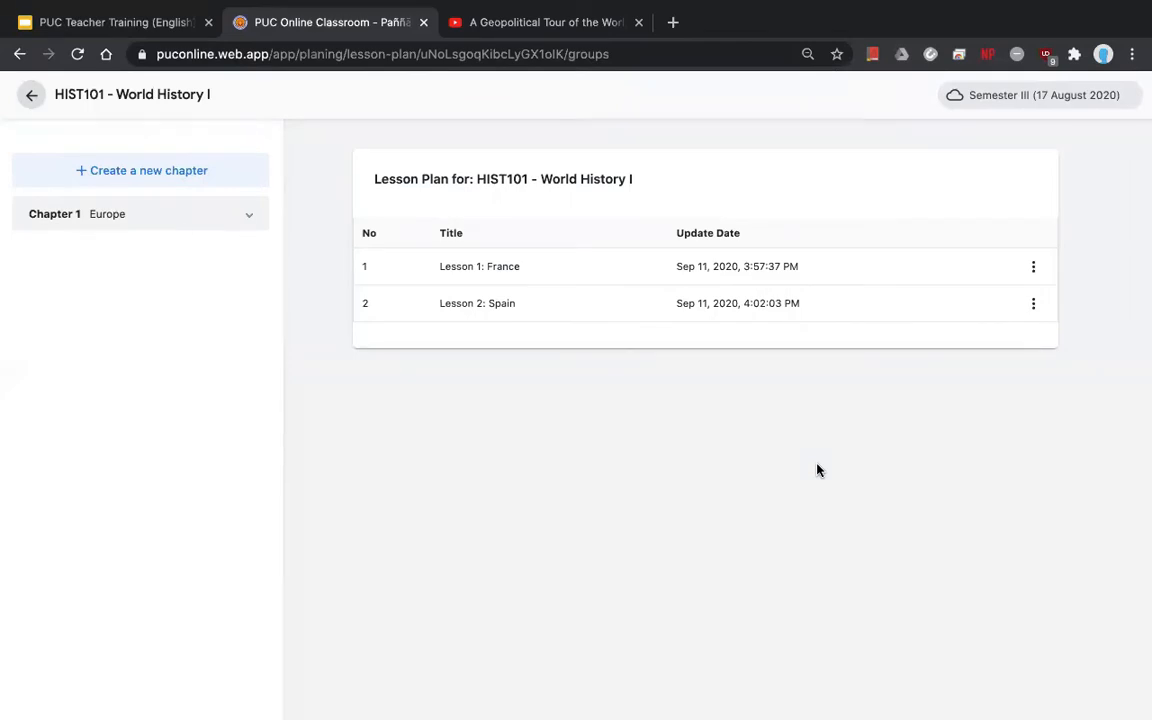
# - Expand Chapter 1 and open Lesson 2: Spain to check its PPTX and DOCX attachments
pyautogui.click(225, 222)
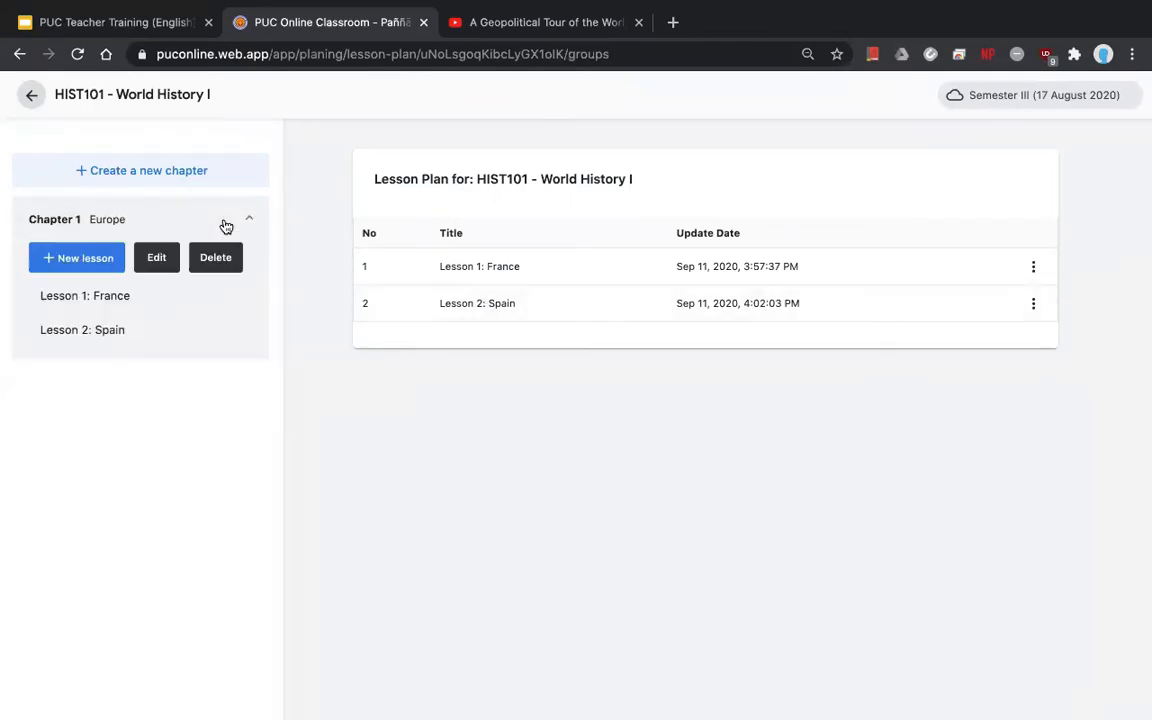
pyautogui.click(80, 294)
pyautogui.click(98, 336)
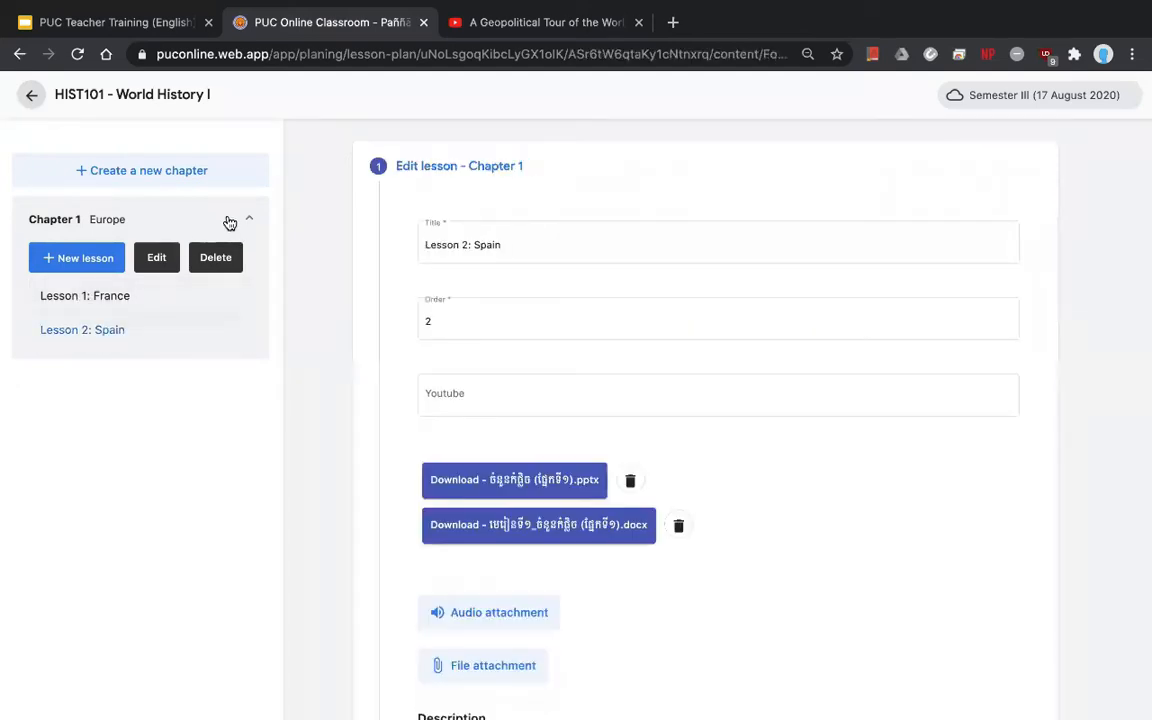
pyautogui.click(226, 222)
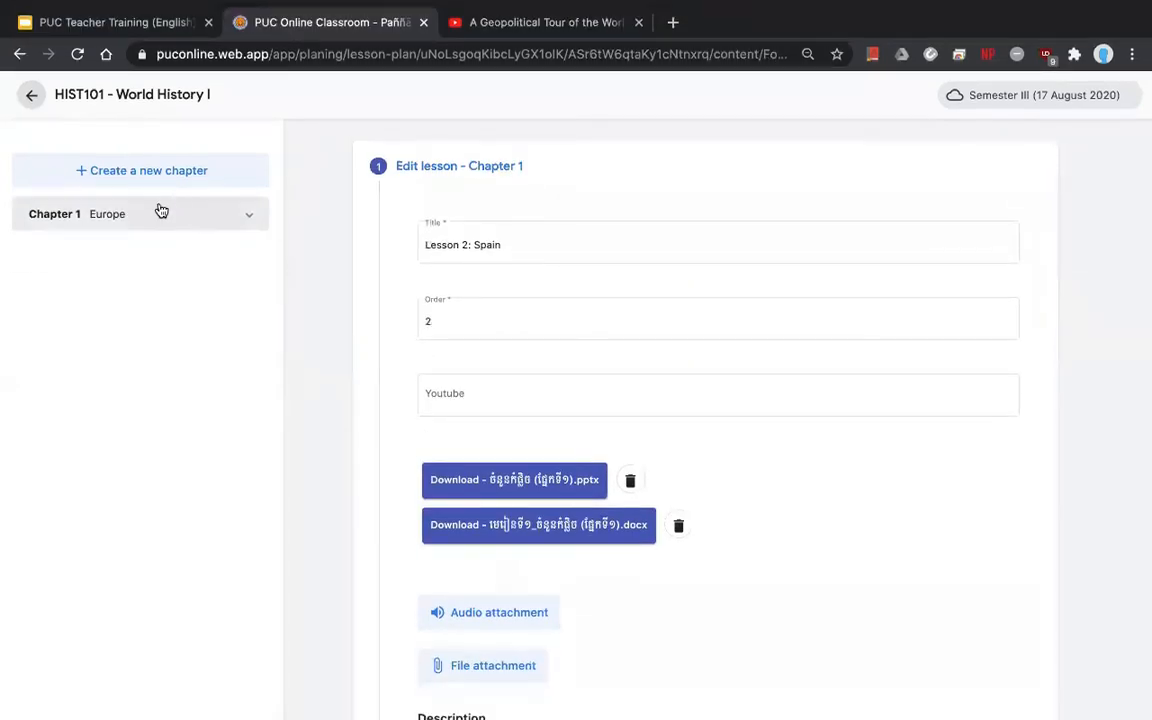
# - Create a new chapter named 'Chapter 2' with the title 'Asia' and save it
pyautogui.click(109, 176)
pyautogui.write('C')
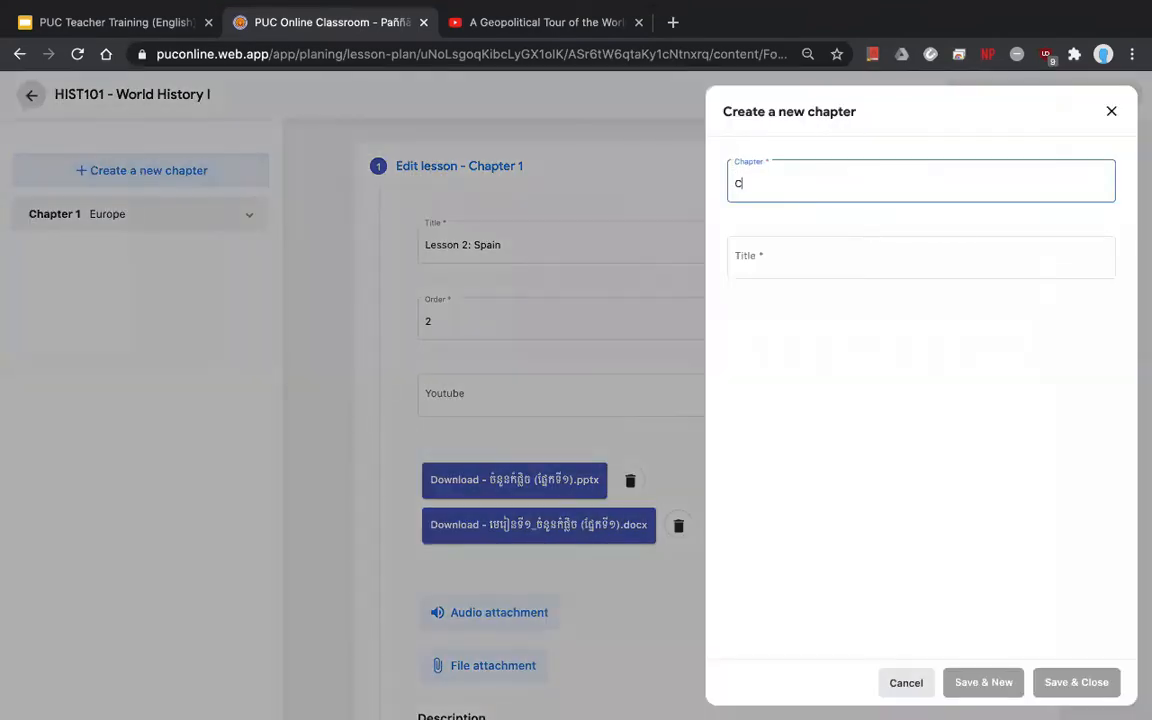
pyautogui.write('hapter 2')
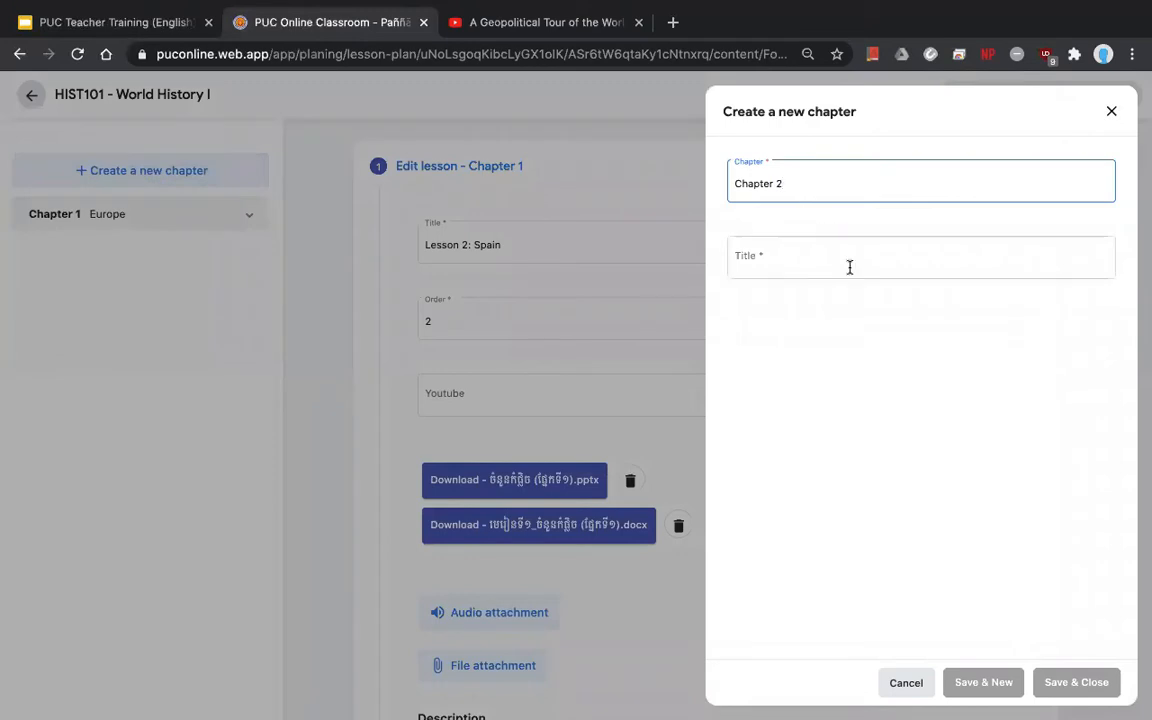
pyautogui.click(849, 267)
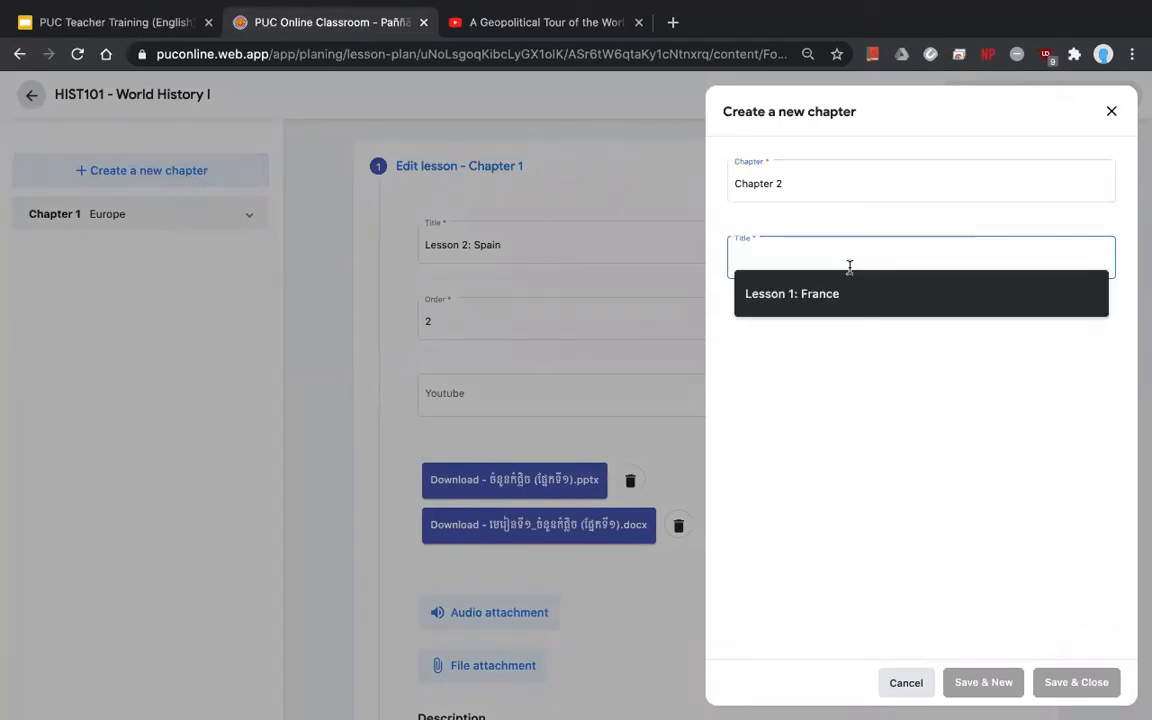
pyautogui.write('ASia')
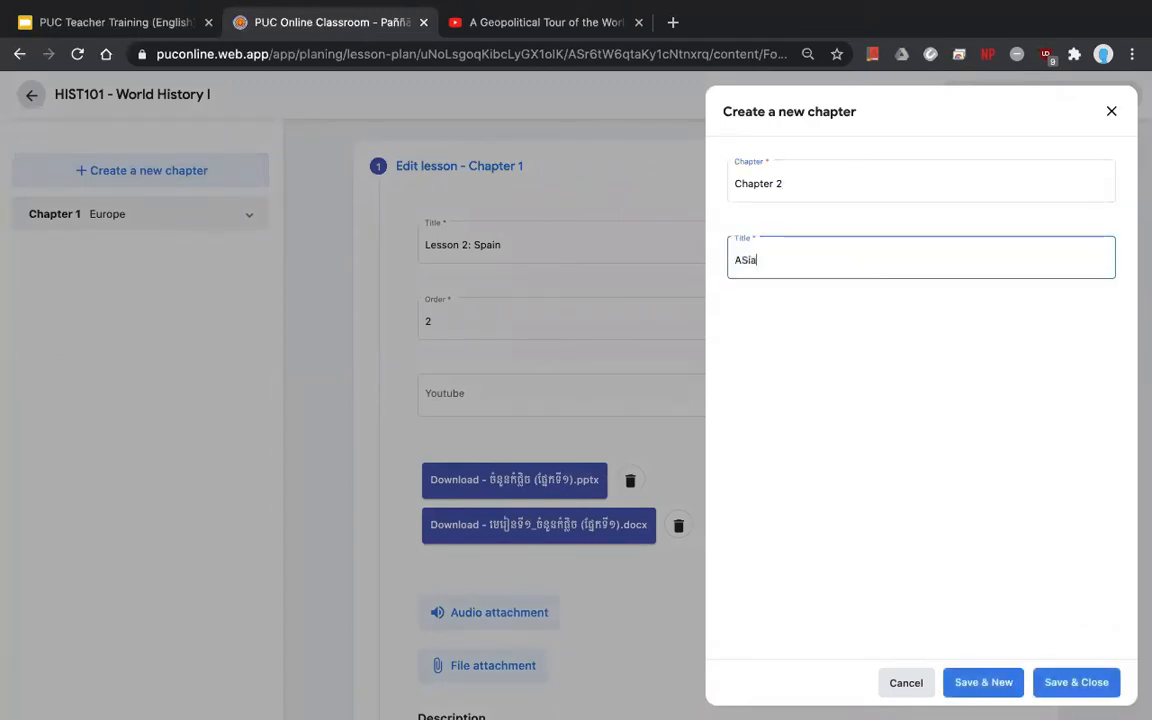
pyautogui.press('BackSpace')
pyautogui.press('BackSpace')
pyautogui.press('BackSpace')
pyautogui.write('sia')
pyautogui.click(1062, 684)
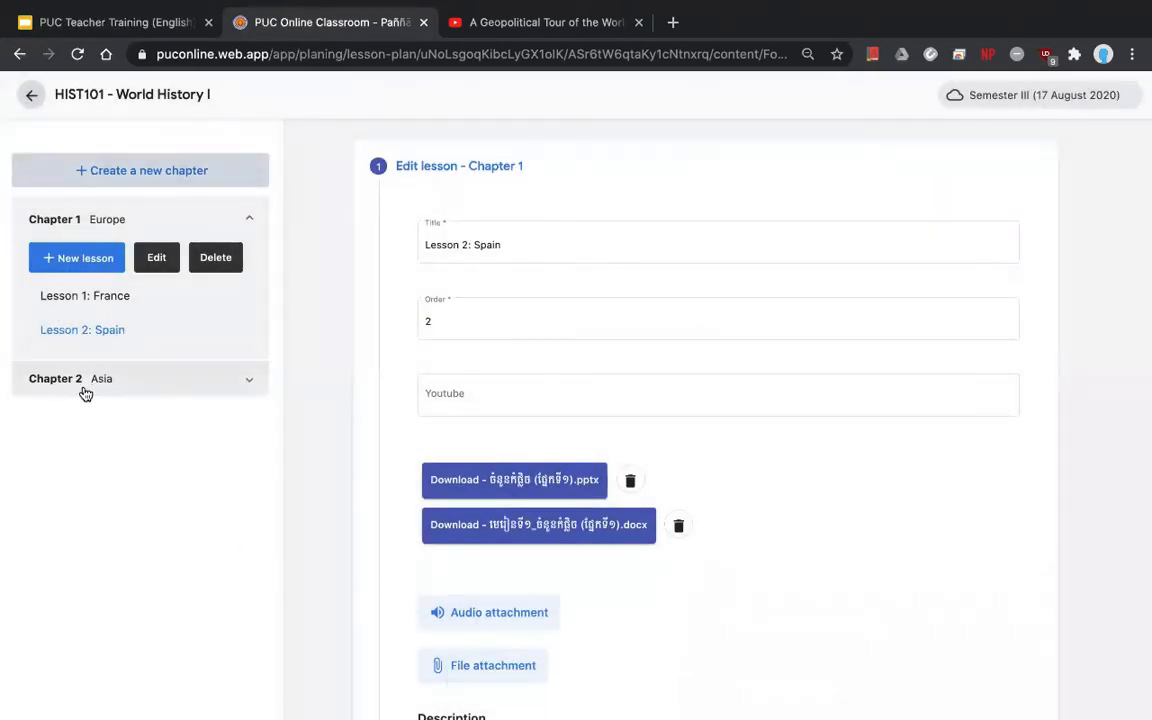
# - Expand Chapter 2 Asia in the sidebar to manage its lessons
pyautogui.click(85, 390)
pyautogui.click(129, 224)
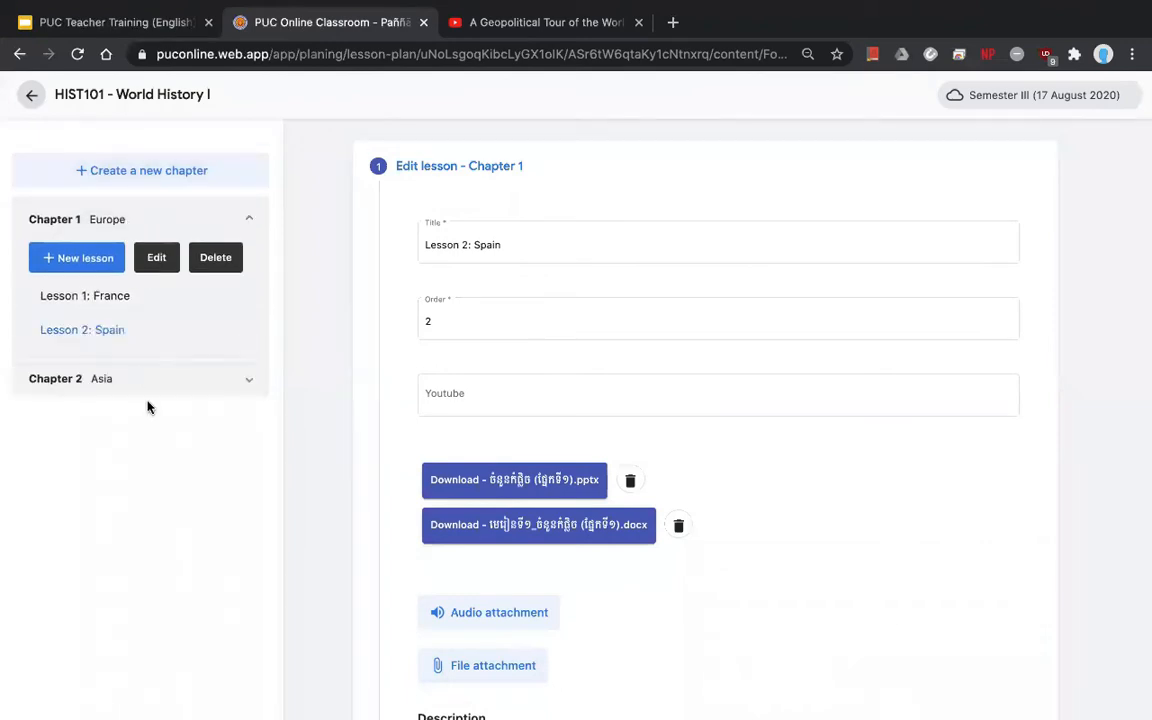
pyautogui.click(98, 378)
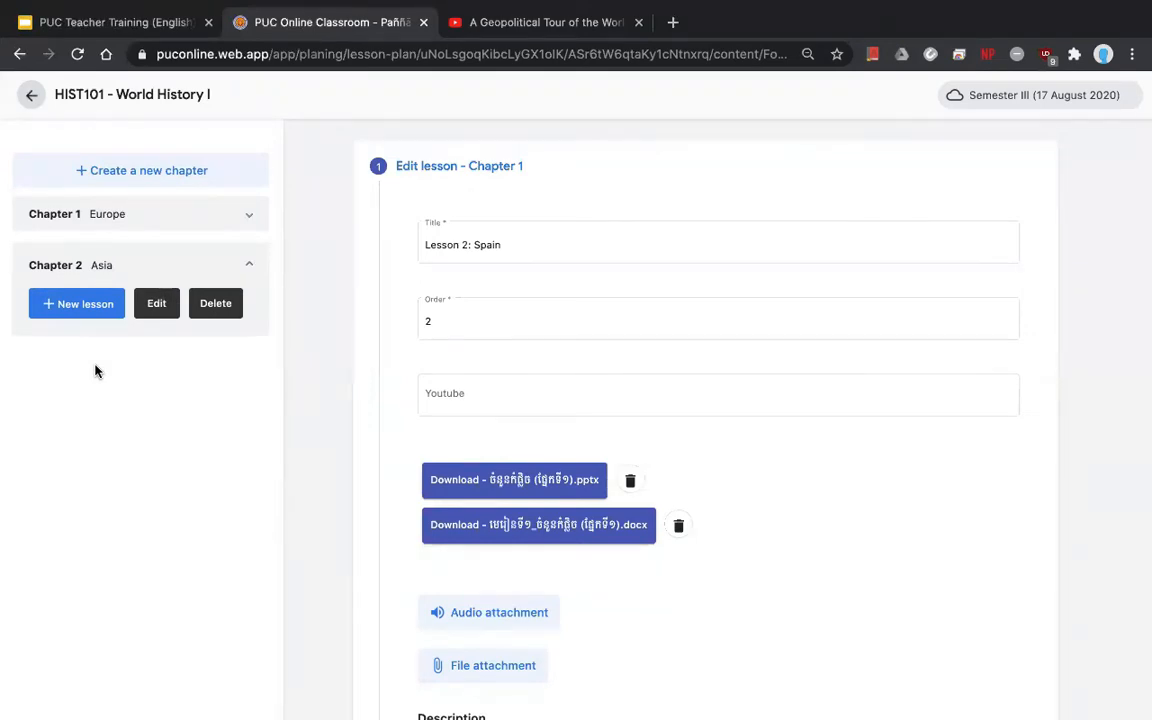
# - Start a new Chapter 2 lesson titled 'Lesson 1: Cambodia' with order 1
pyautogui.click(66, 306)
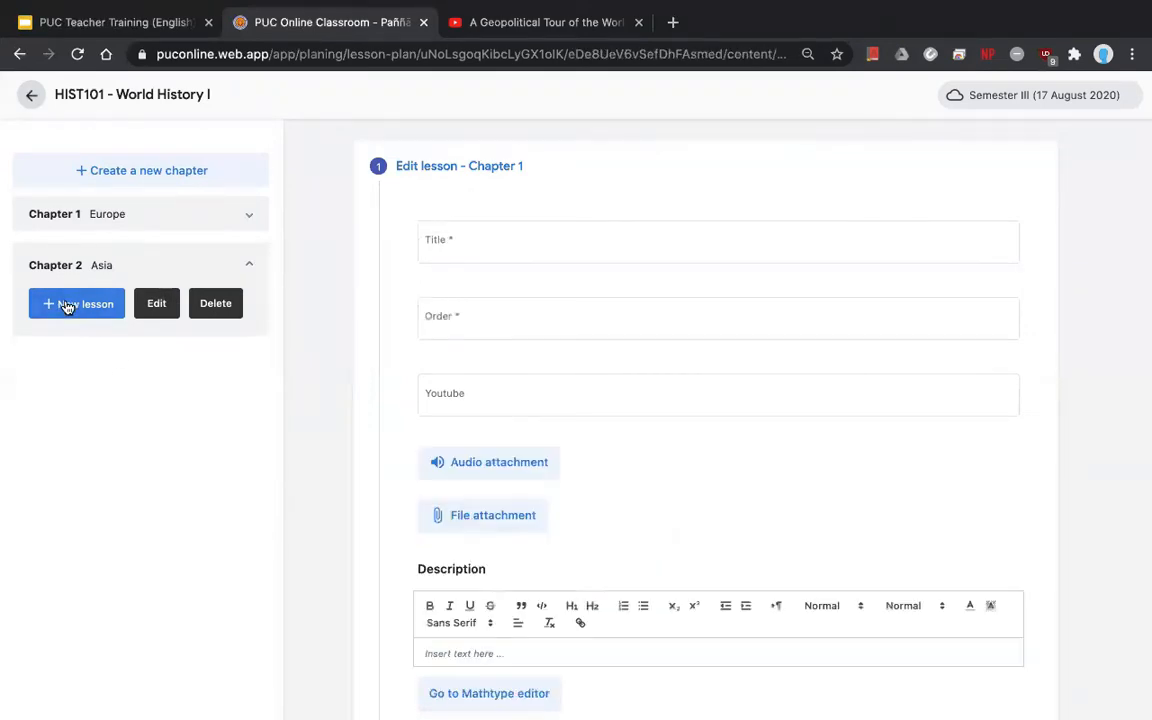
pyautogui.click(506, 244)
pyautogui.click(471, 243)
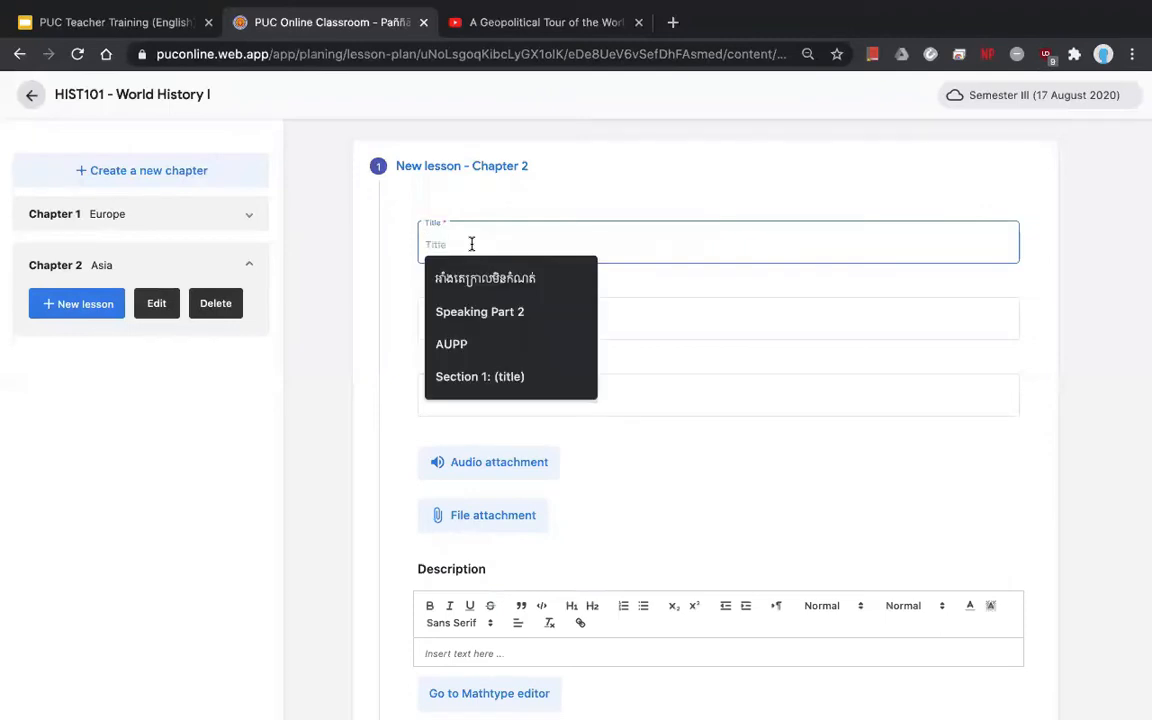
pyautogui.write('Lesson 1')
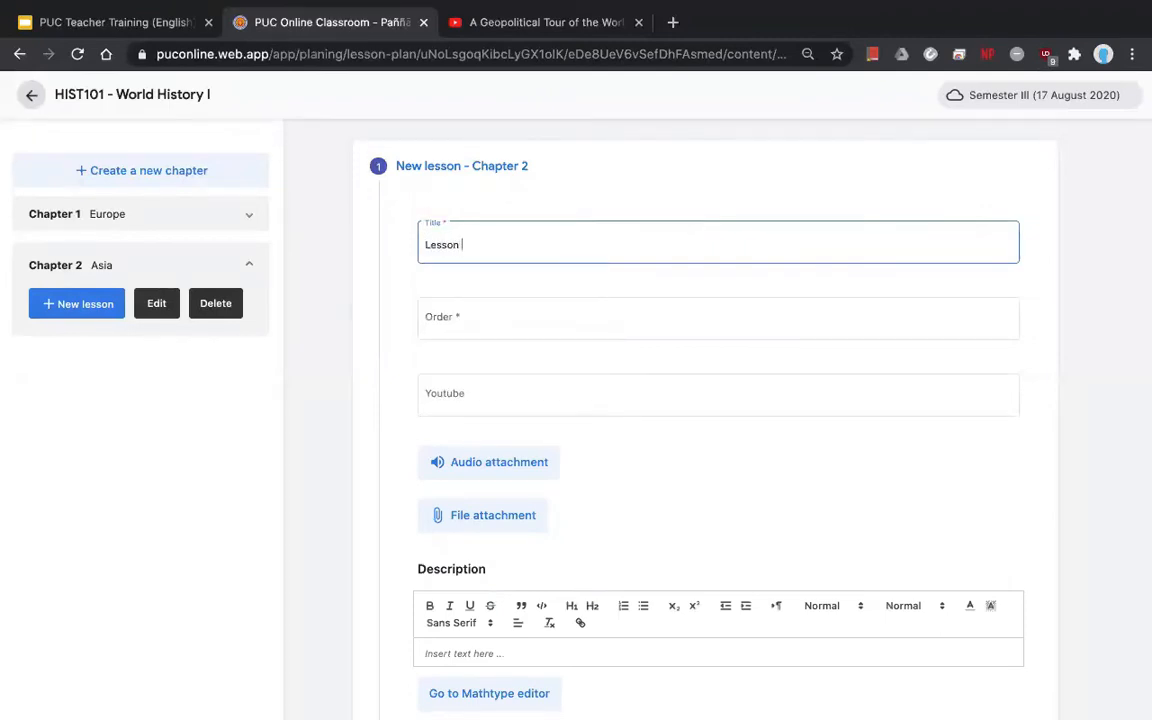
pyautogui.write(': Cambodia')
pyautogui.click(480, 312)
pyautogui.write('1')
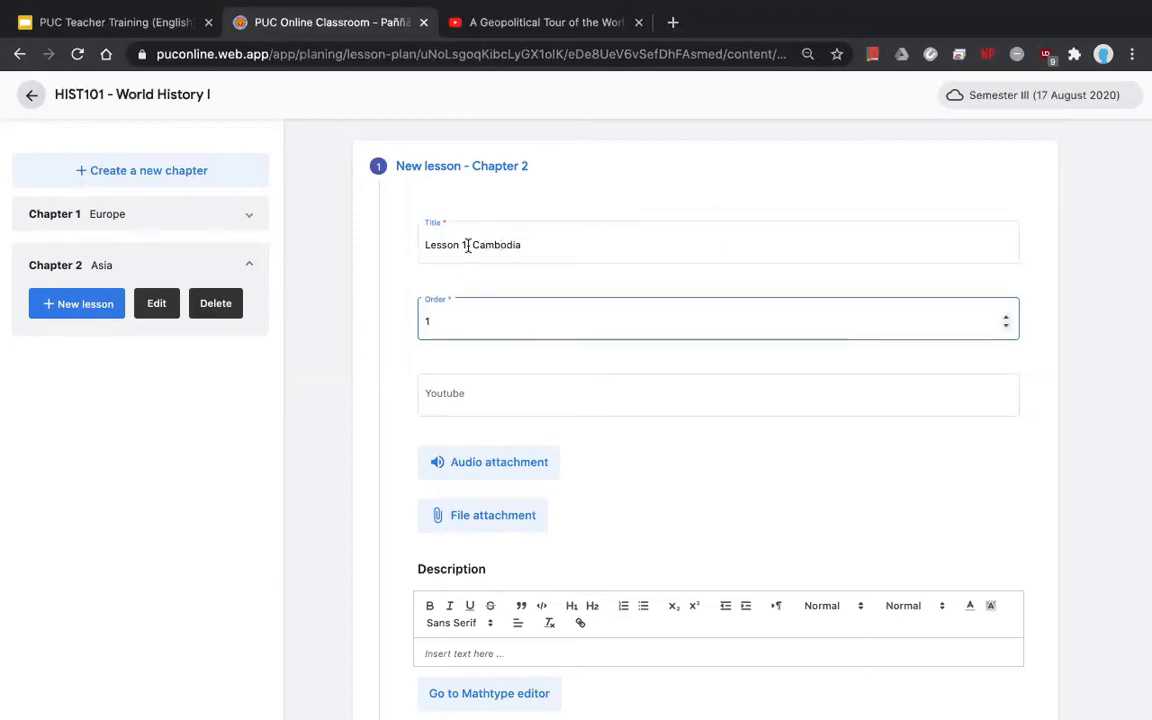
pyautogui.moveTo(467, 246); pyautogui.dragTo(404, 247)
pyautogui.click(482, 319)
# - Leave the YouTube link empty and bring up the file chooser for attachments
pyautogui.scroll(-1, 581, 357)
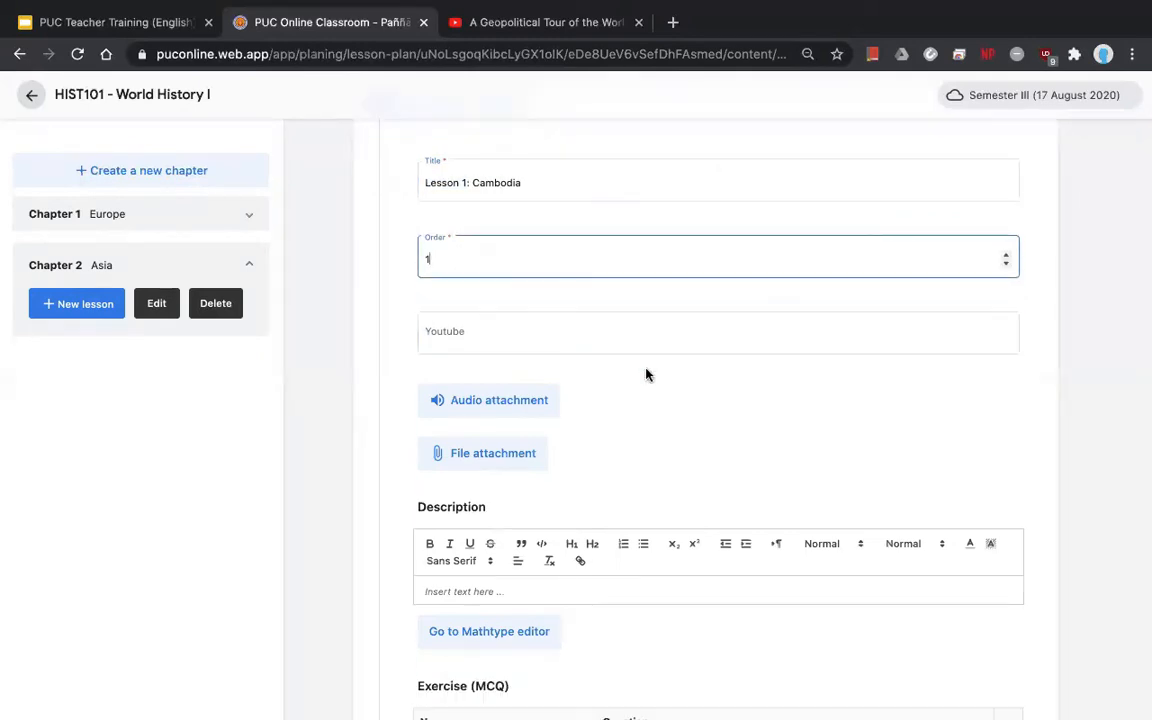
pyautogui.scroll(-1, 646, 375)
pyautogui.click(497, 274)
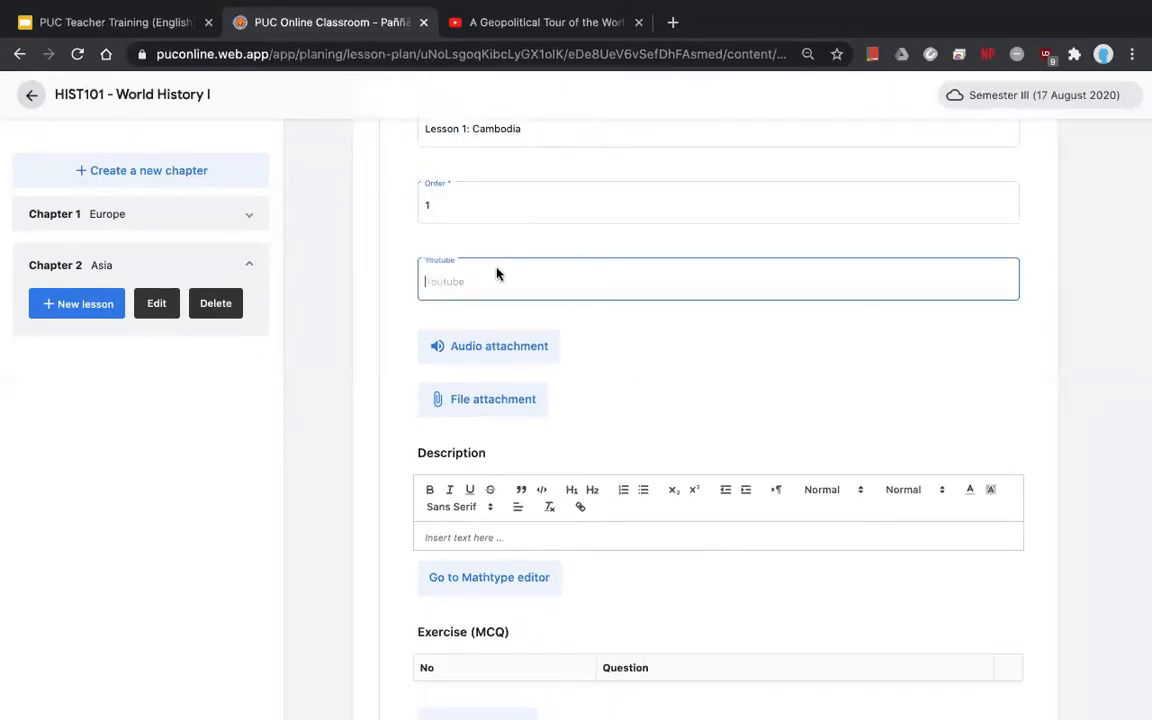
pyautogui.click(669, 352)
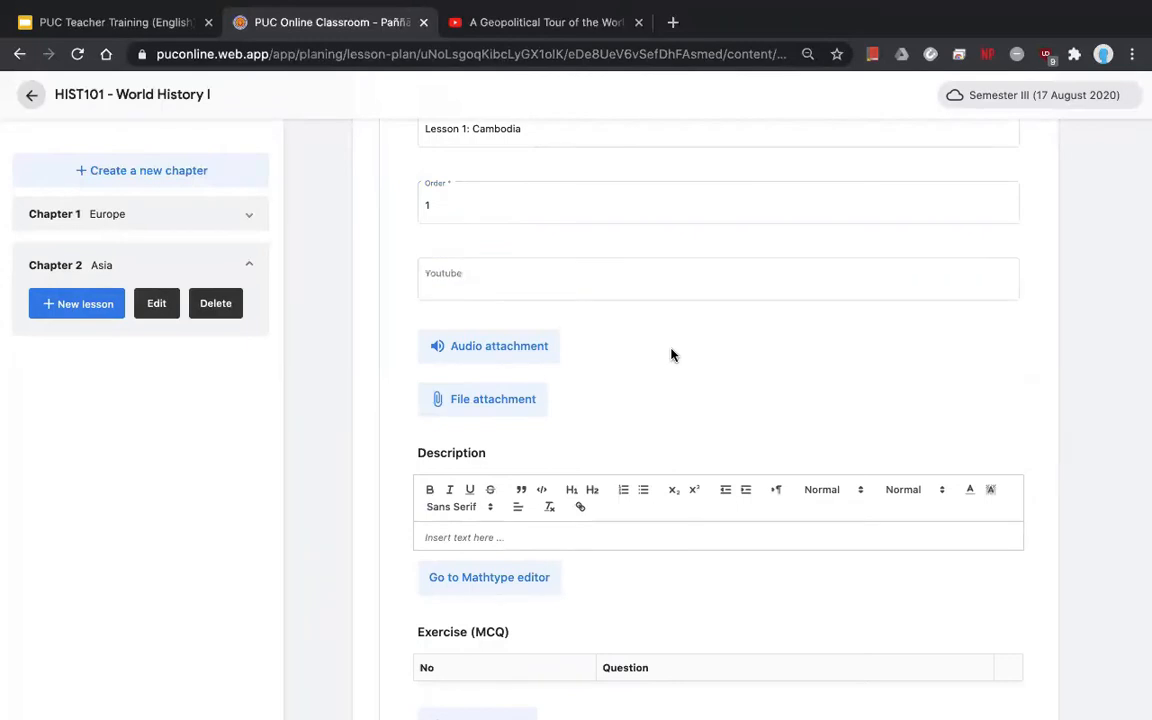
pyautogui.click(525, 400)
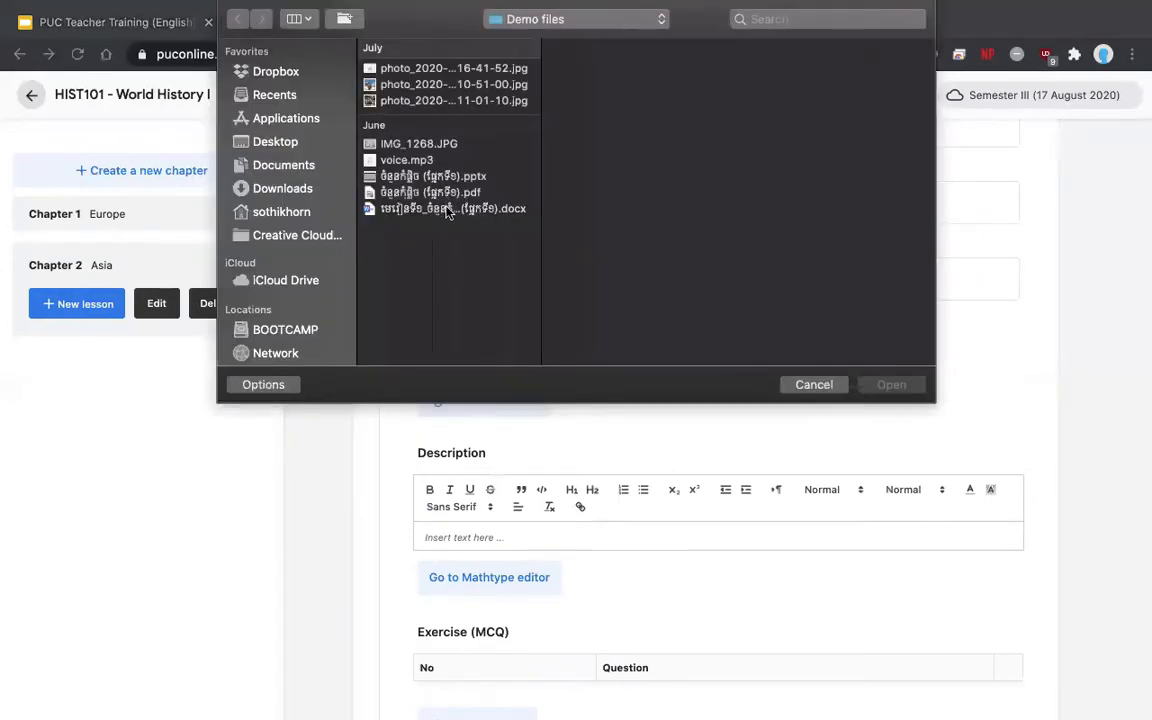
# - Select the .docx and .pdf files from Demo files and attach both to Lesson 1: Cambodia
pyautogui.click(448, 208)
pyautogui.hotkey('shift', 'Up')
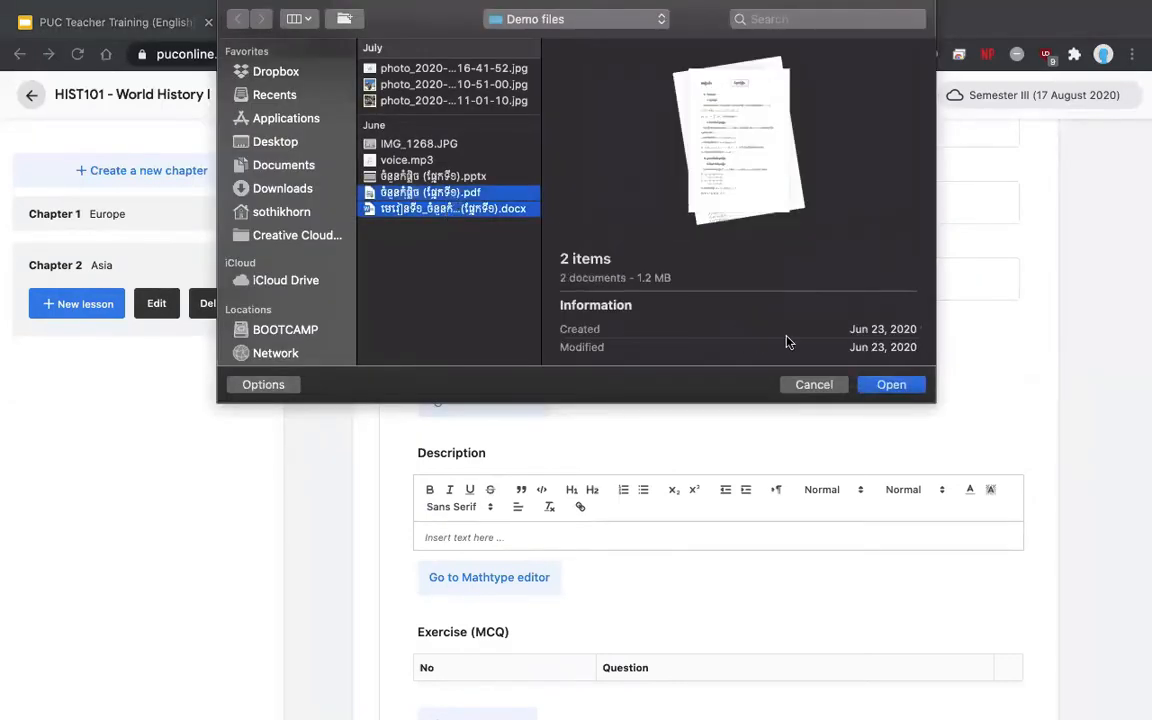
pyautogui.click(891, 384)
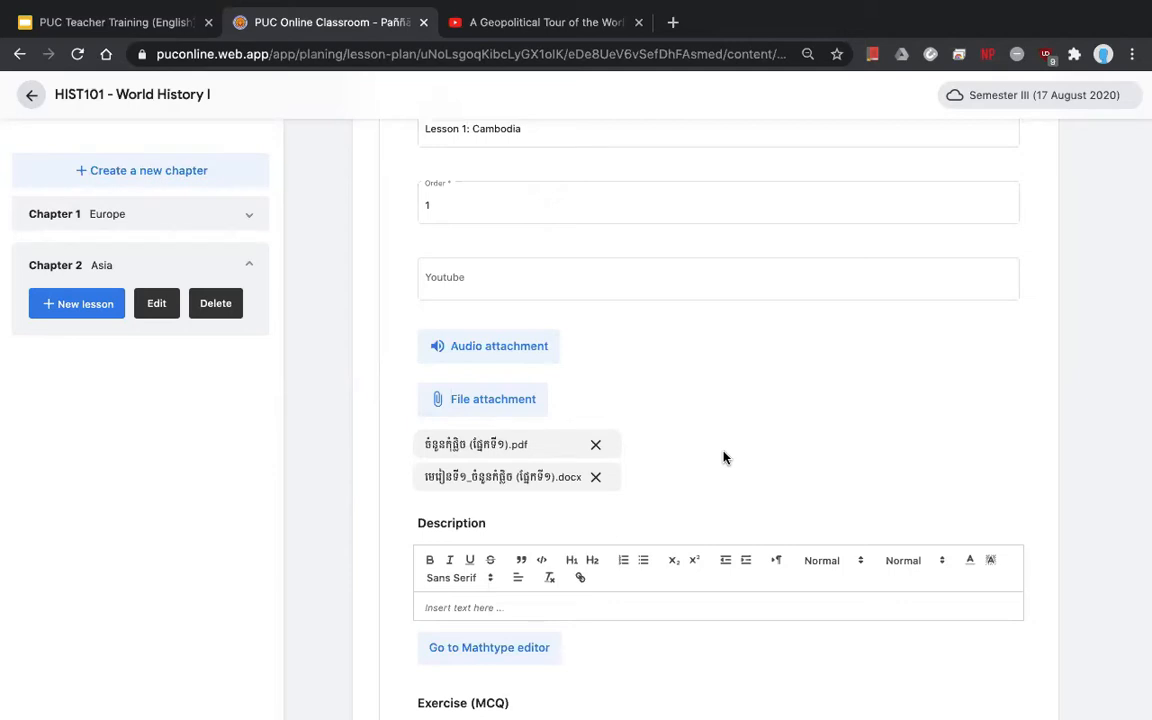
# - Scroll through the Lesson 1: Cambodia form and save it under Chapter 2 Asia
pyautogui.scroll(-2, 725, 458)
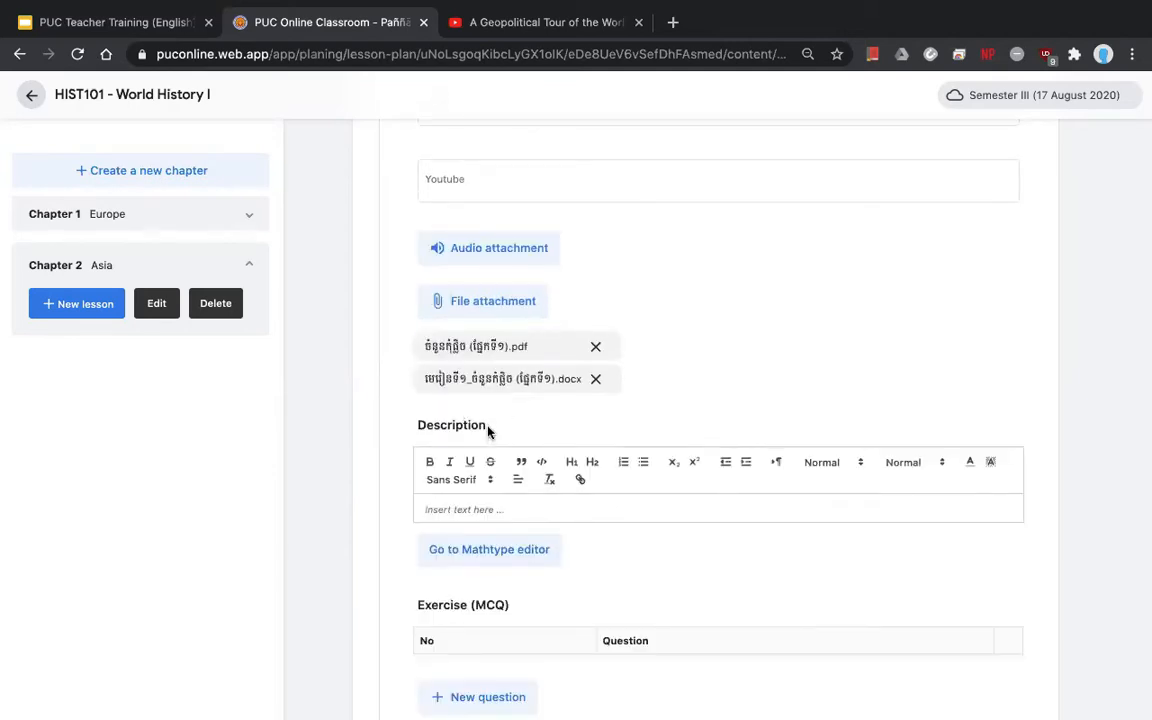
pyautogui.scroll(2, 488, 430)
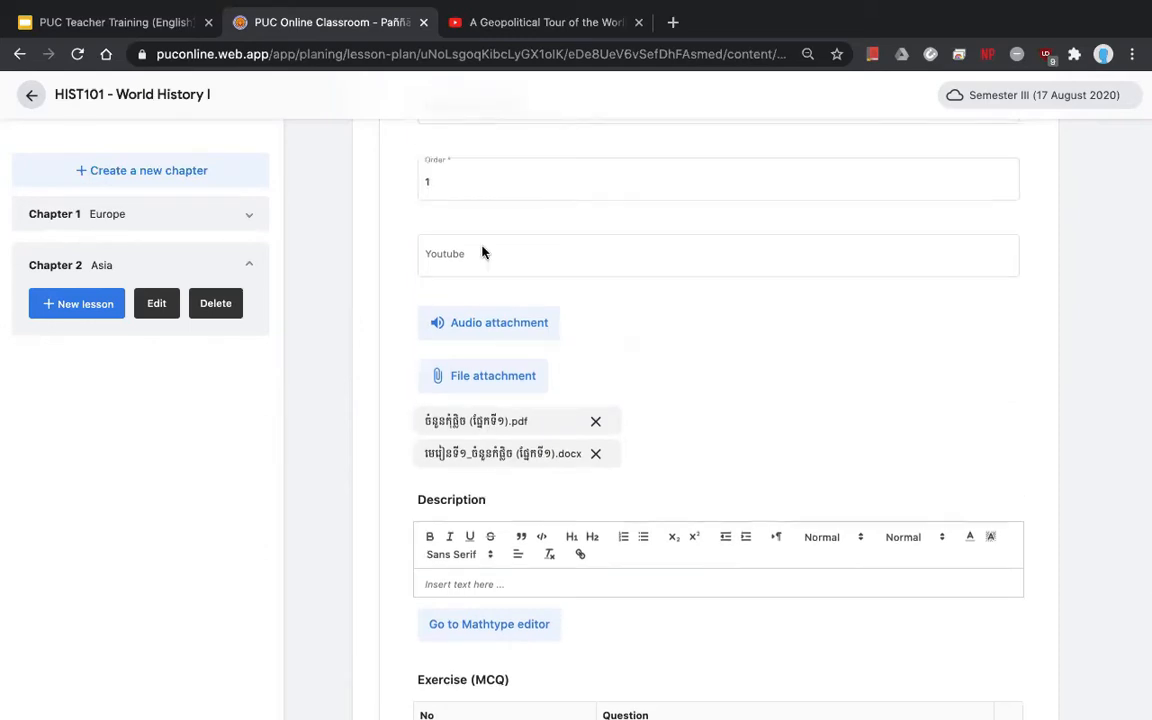
pyautogui.scroll(-2, 610, 445)
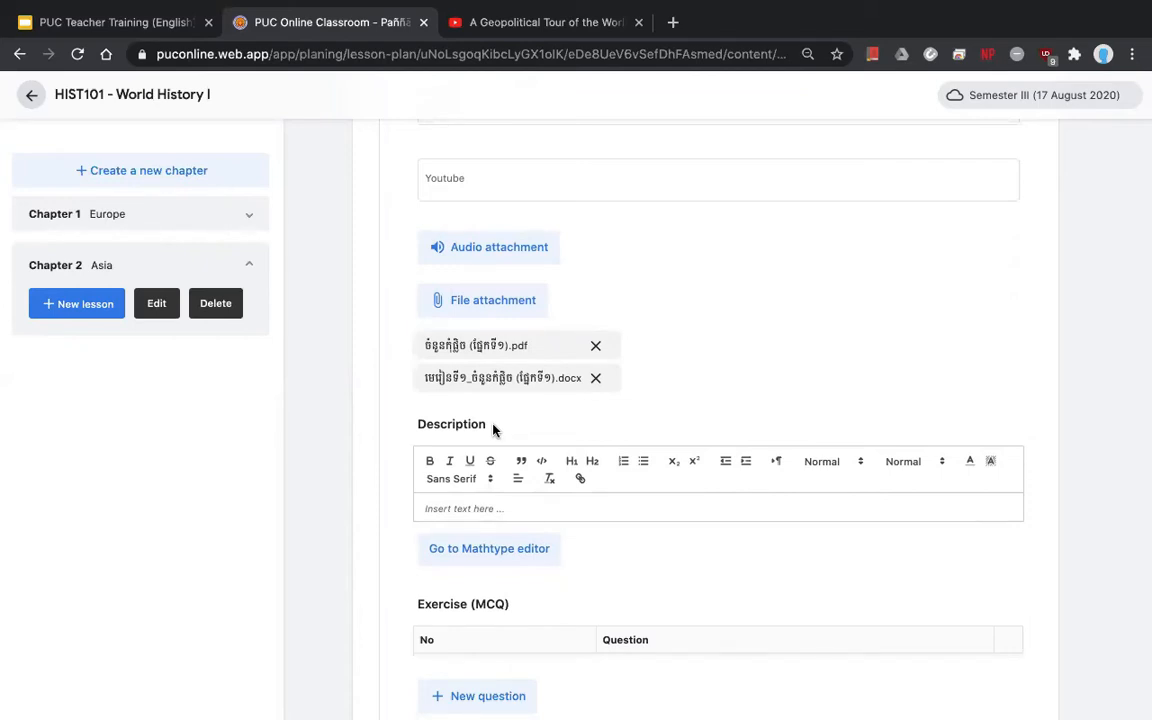
pyautogui.moveTo(489, 427); pyautogui.dragTo(404, 429)
pyautogui.scroll(-3, 650, 484)
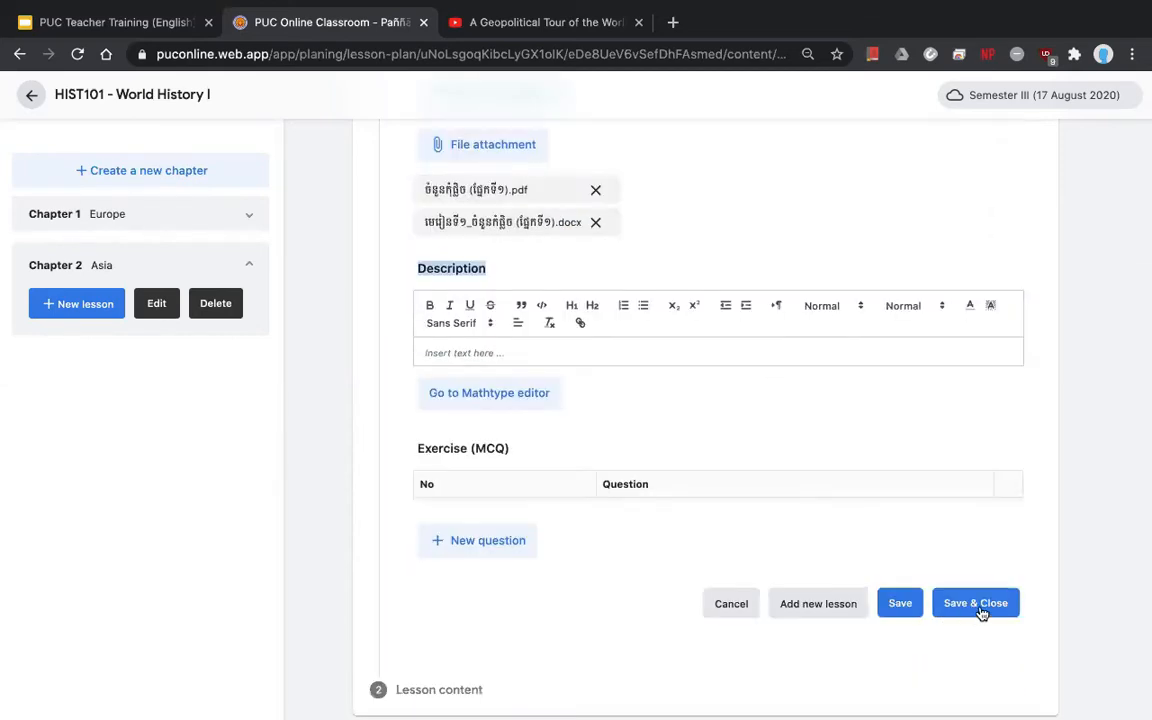
pyautogui.click(976, 573)
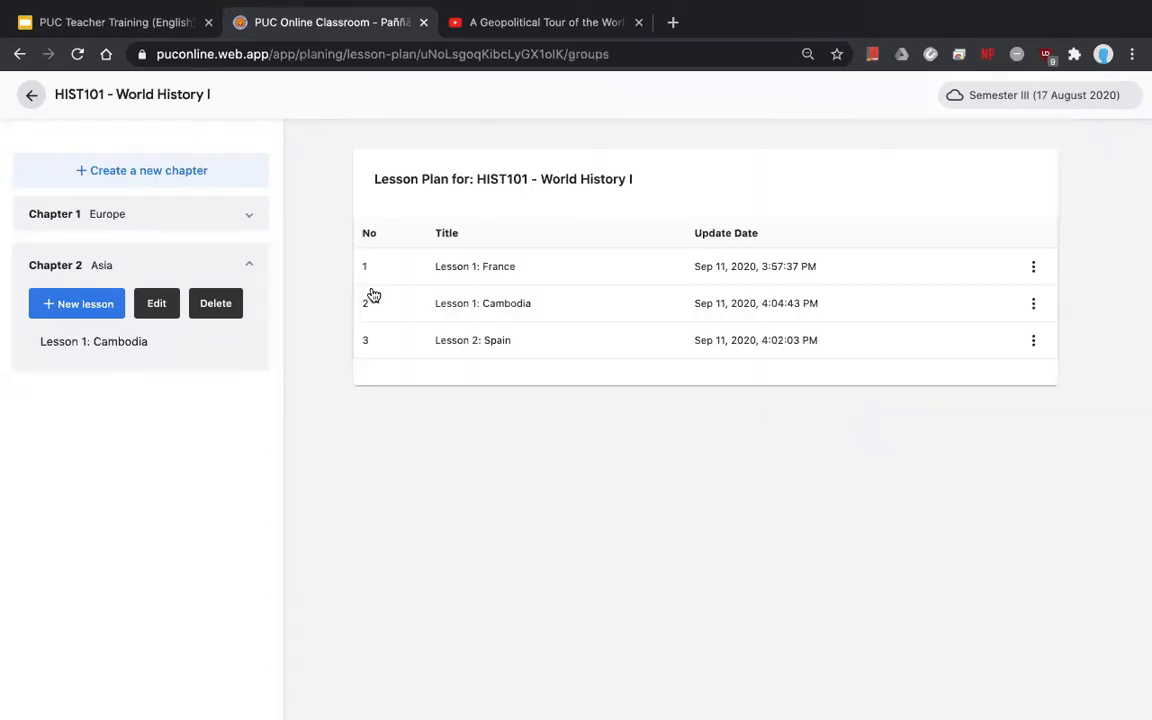
# - Create a Chapter 2 lesson titled 'Lesson 2: Thailand' with order 2
pyautogui.click(76, 304)
pyautogui.click(463, 237)
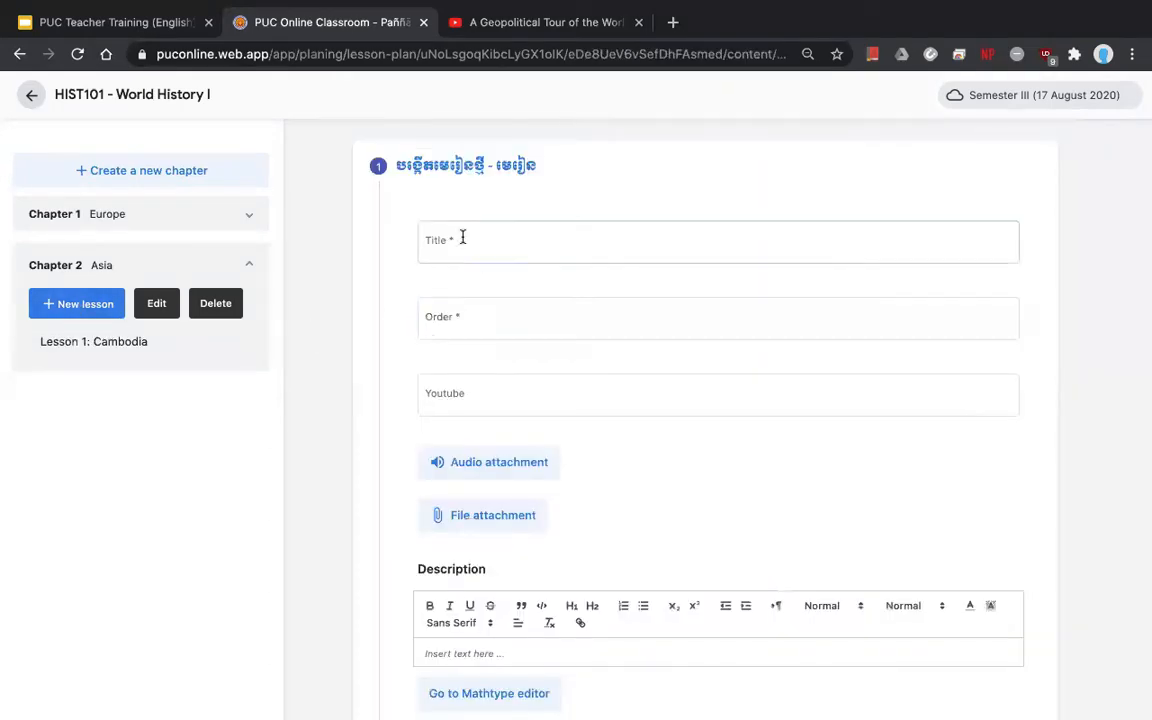
pyautogui.write('Lesson ')
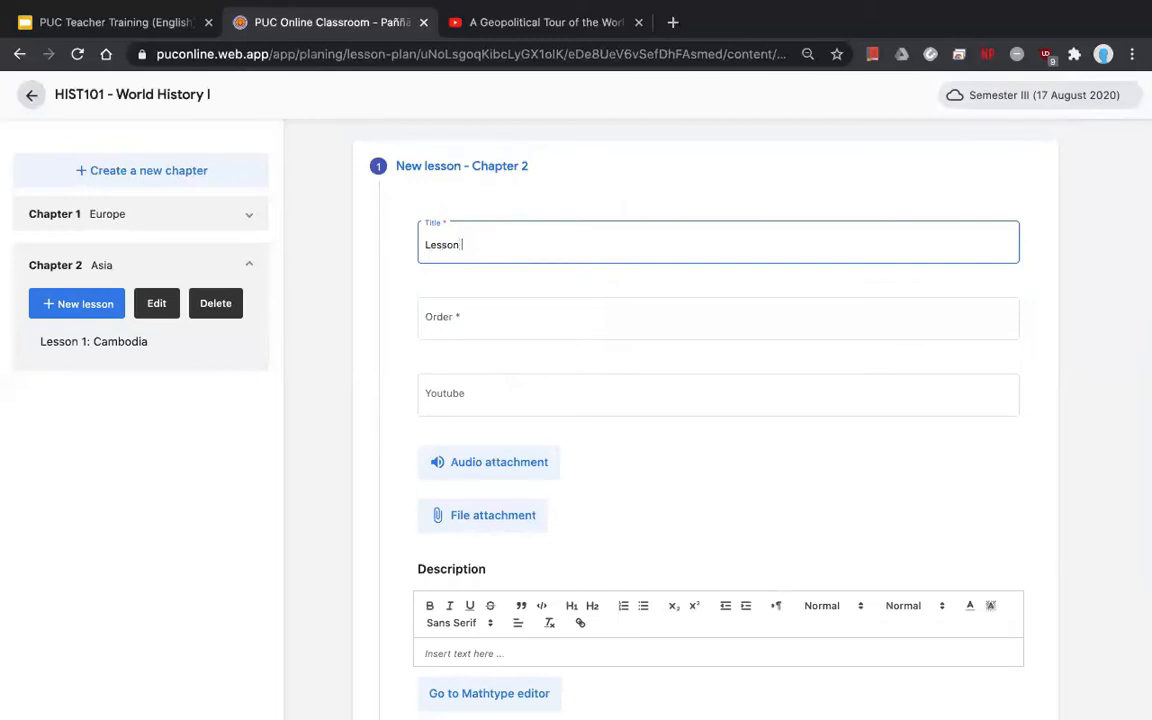
pyautogui.write('2: Thailand')
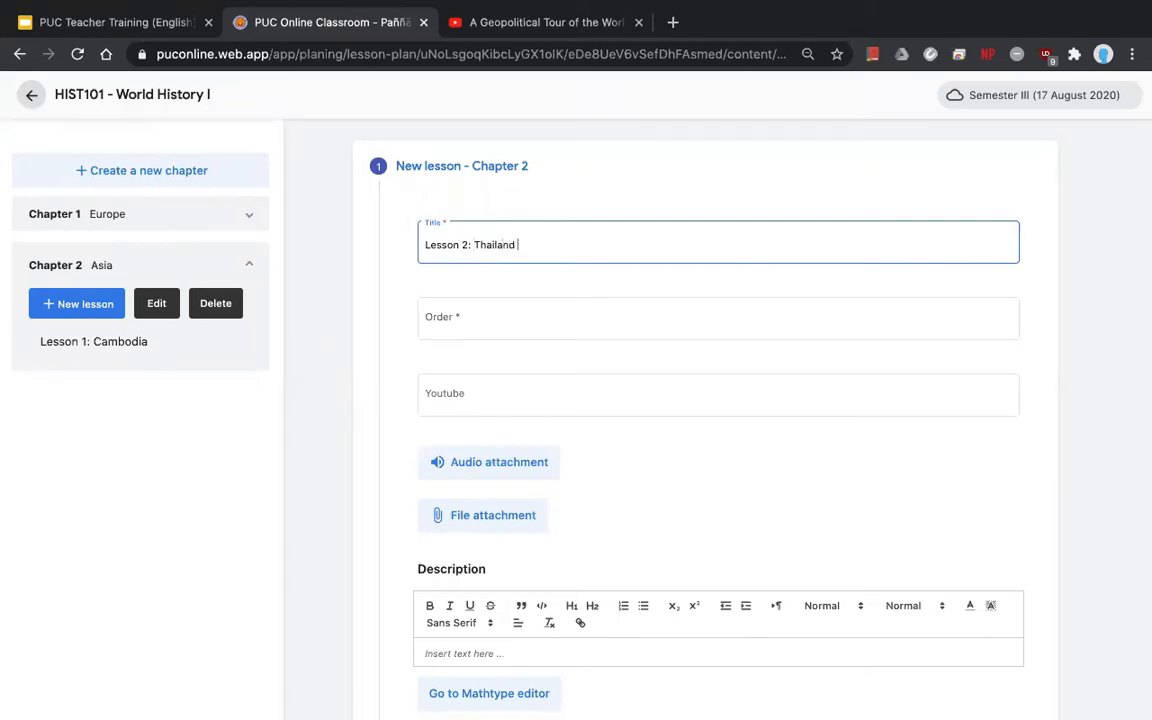
pyautogui.click(442, 317)
pyautogui.write('2')
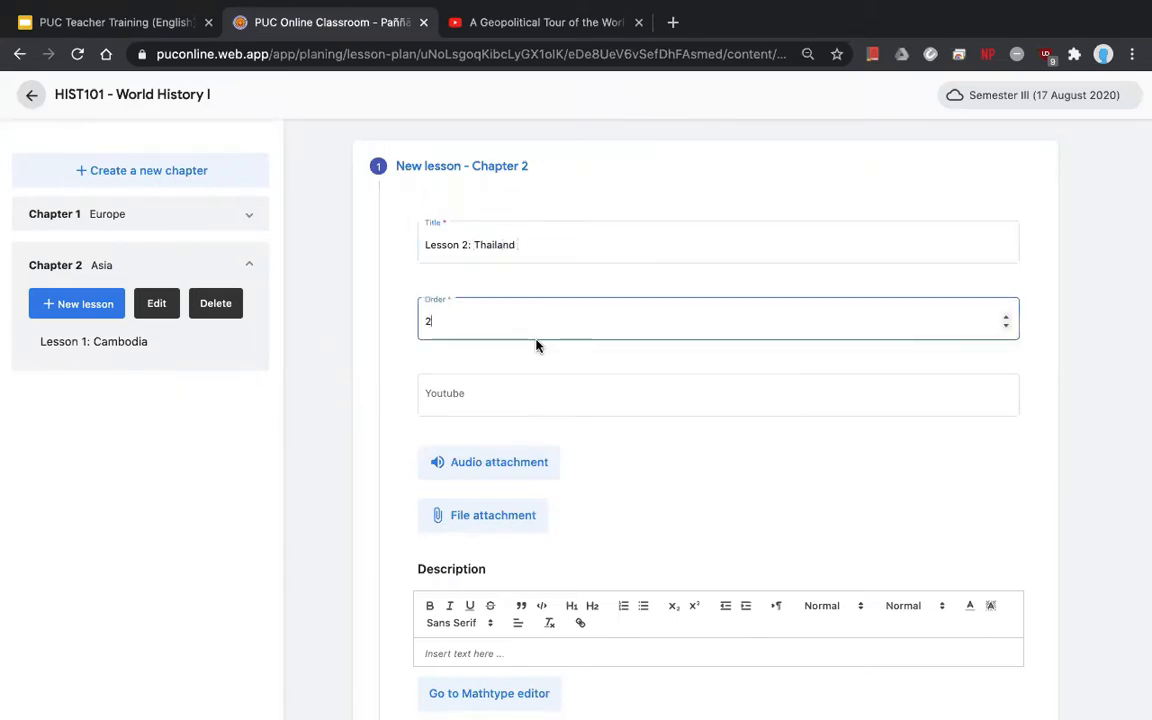
pyautogui.scroll(-1, 406, 356)
pyautogui.click(450, 325)
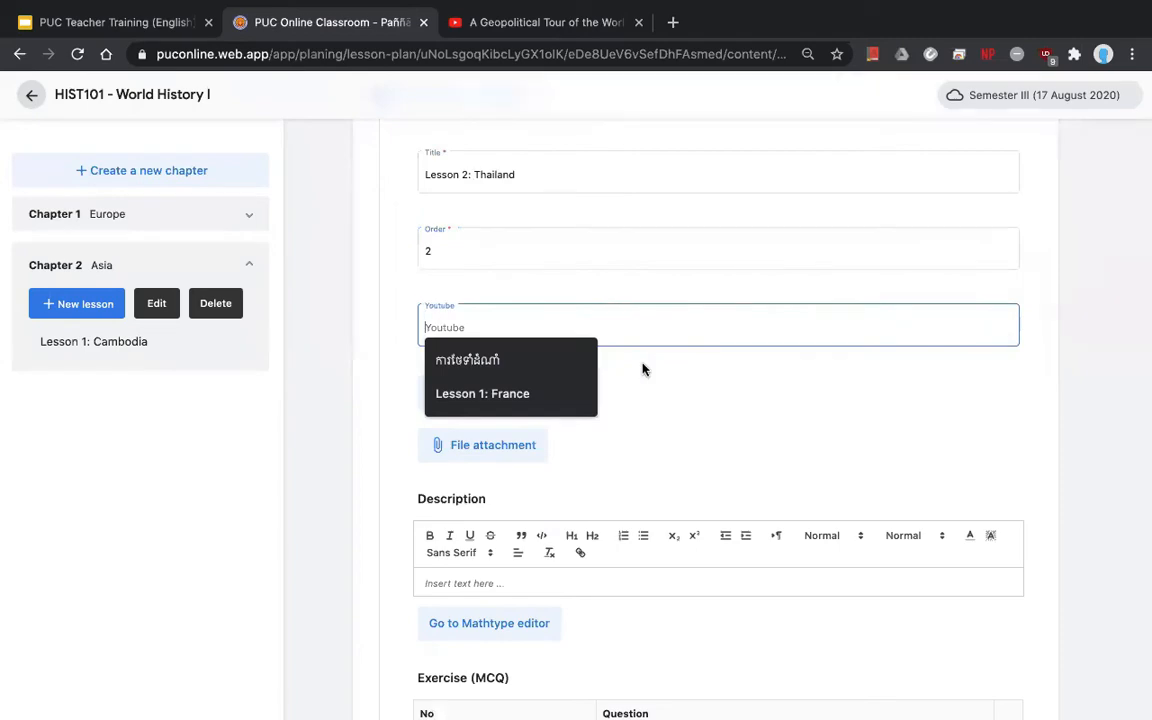
# - Open the History of nuclear power video on YouTube, pause it, and copy its address
pyautogui.click(516, 30)
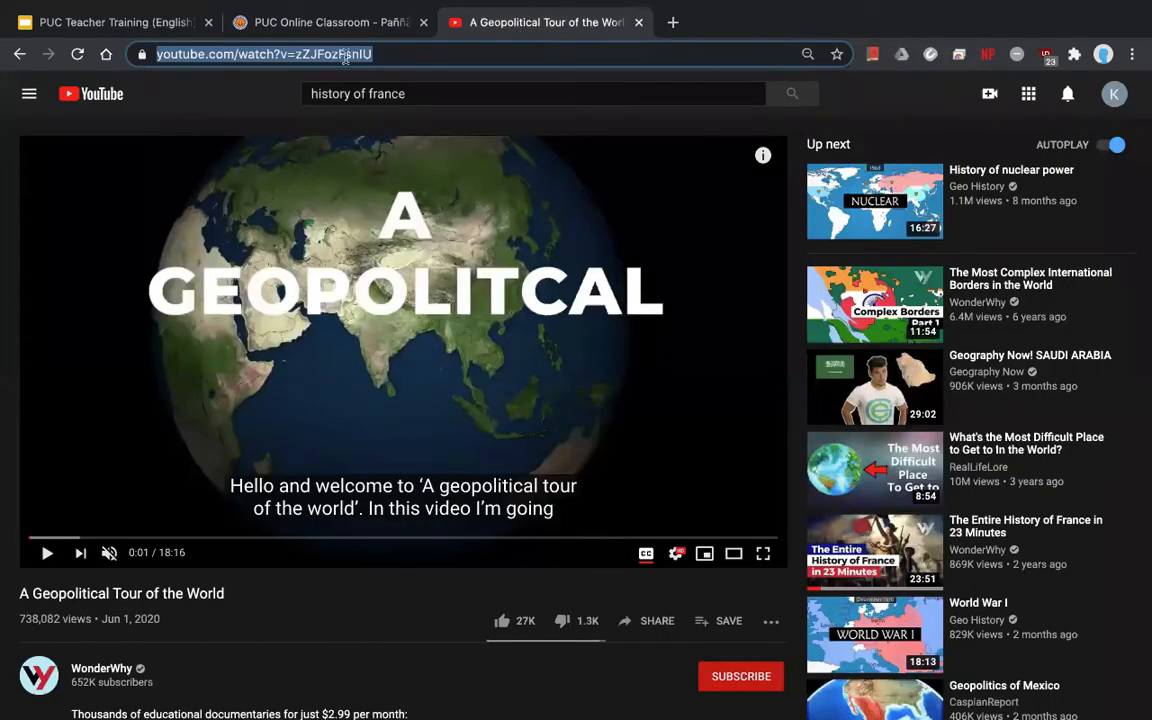
pyautogui.click(875, 200)
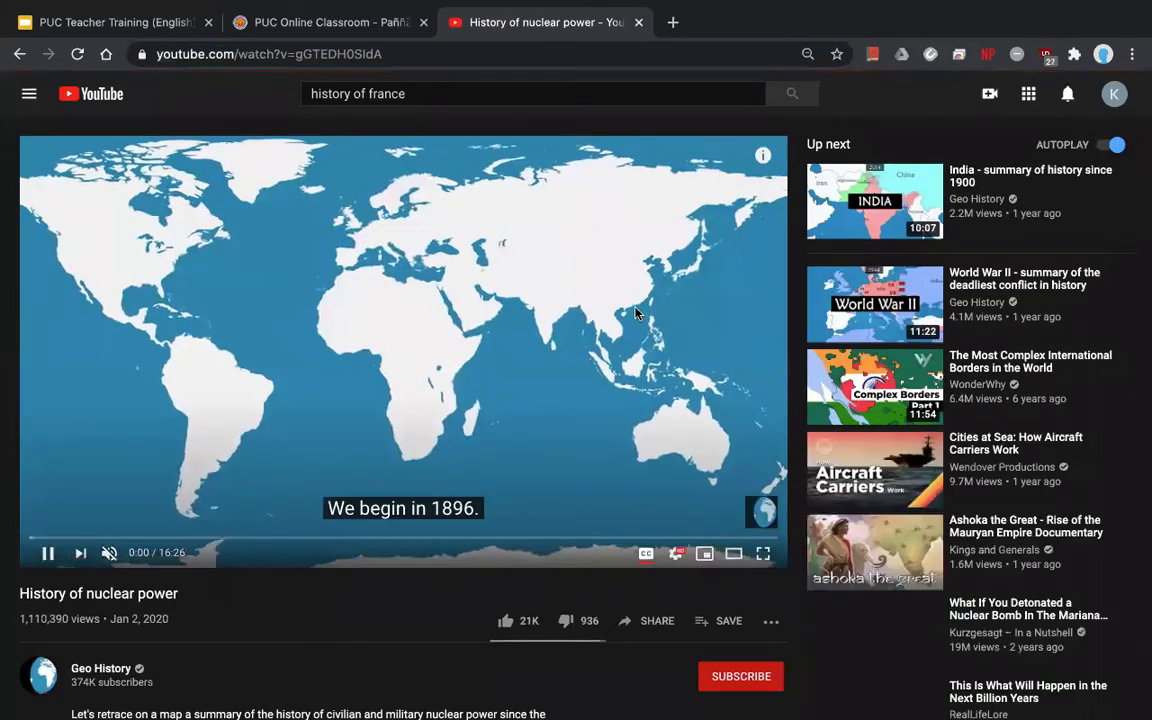
pyautogui.click(638, 313)
pyautogui.click(310, 52)
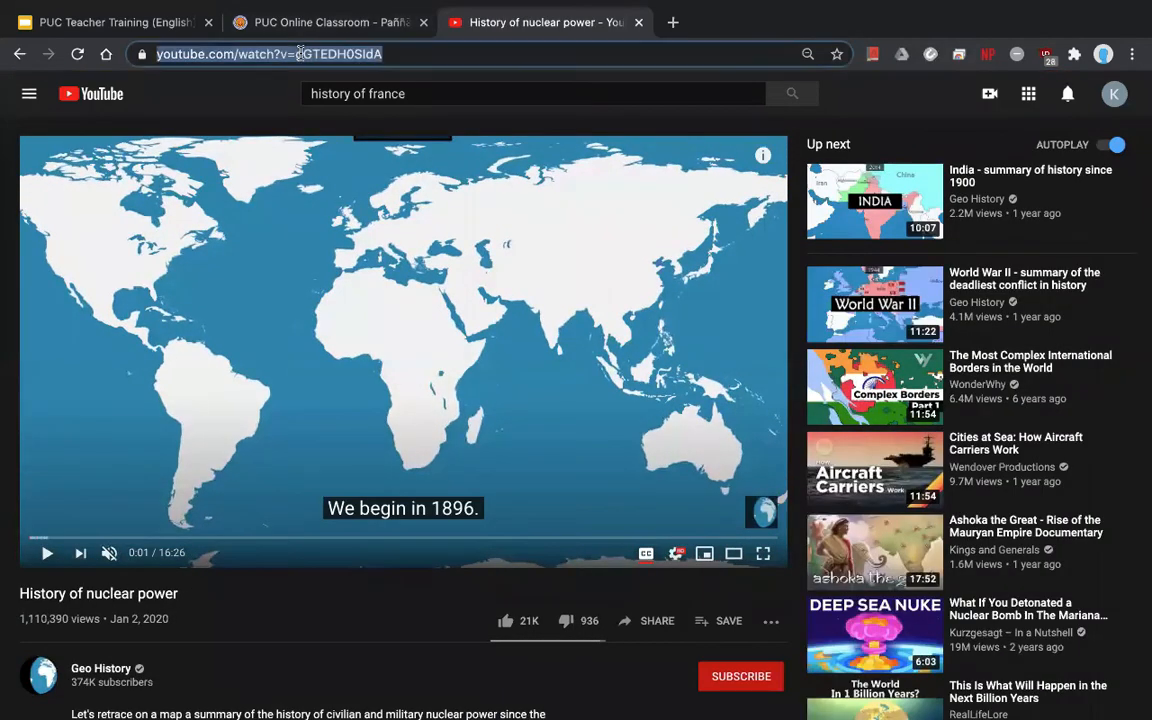
pyautogui.rightClick(310, 52)
pyautogui.click(336, 162)
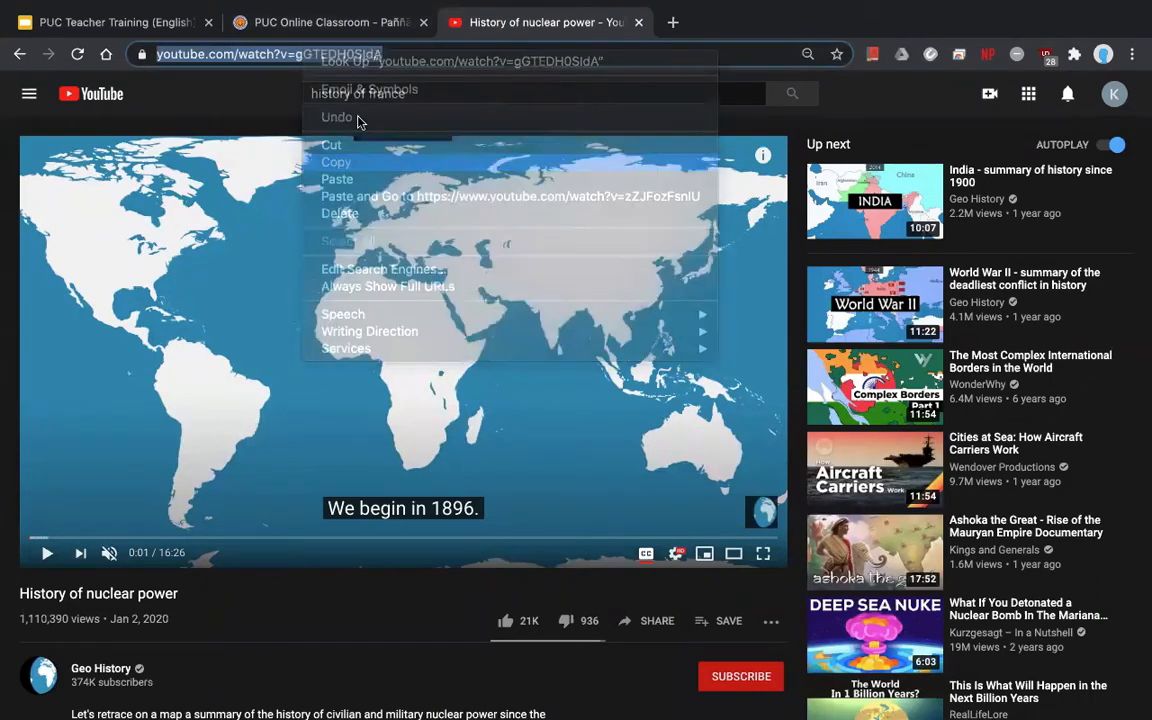
pyautogui.click(296, 20)
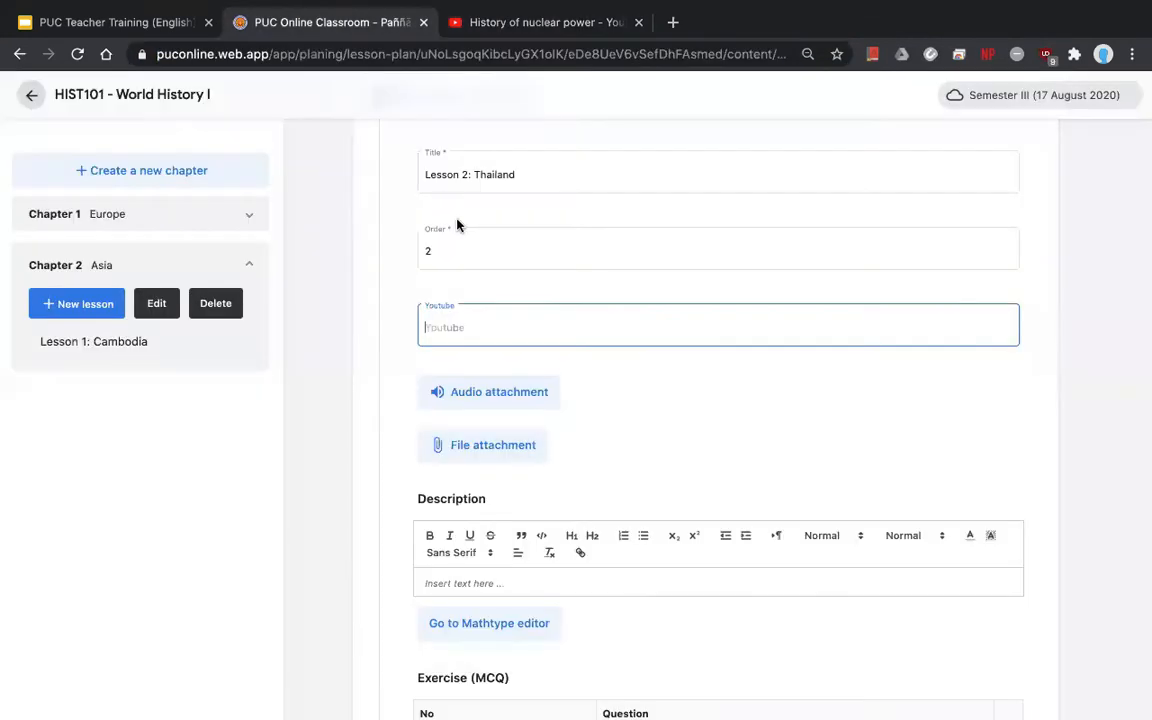
# - Paste the nuclear power video link into the YouTube field and save Lesson 2: Thailand
pyautogui.rightClick(474, 319)
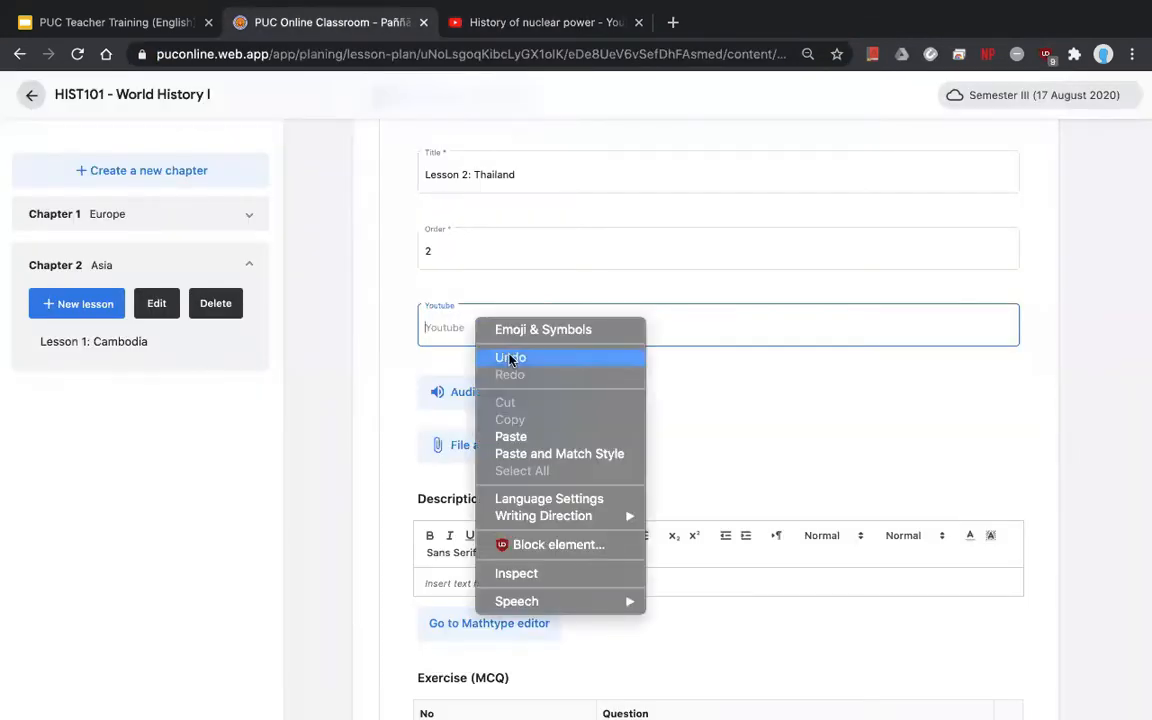
pyautogui.click(510, 436)
pyautogui.scroll(-5, 848, 510)
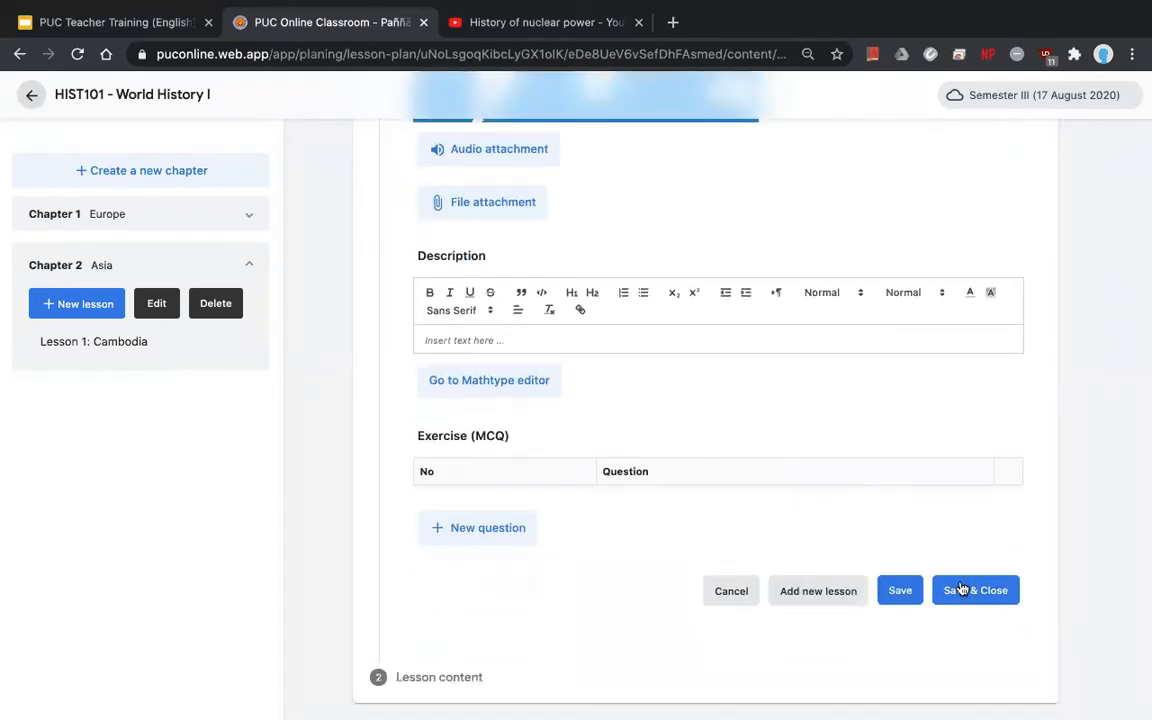
pyautogui.click(977, 594)
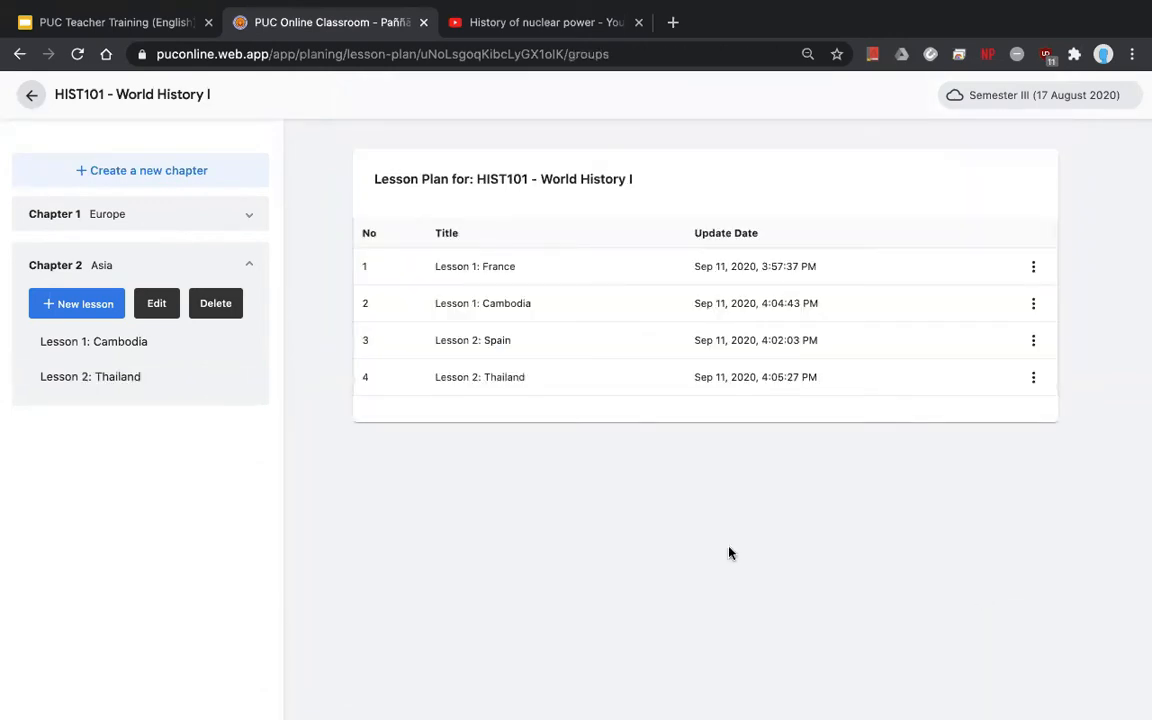
# - Collapse Chapter 2 Asia and go back to the Courses list
pyautogui.click(232, 255)
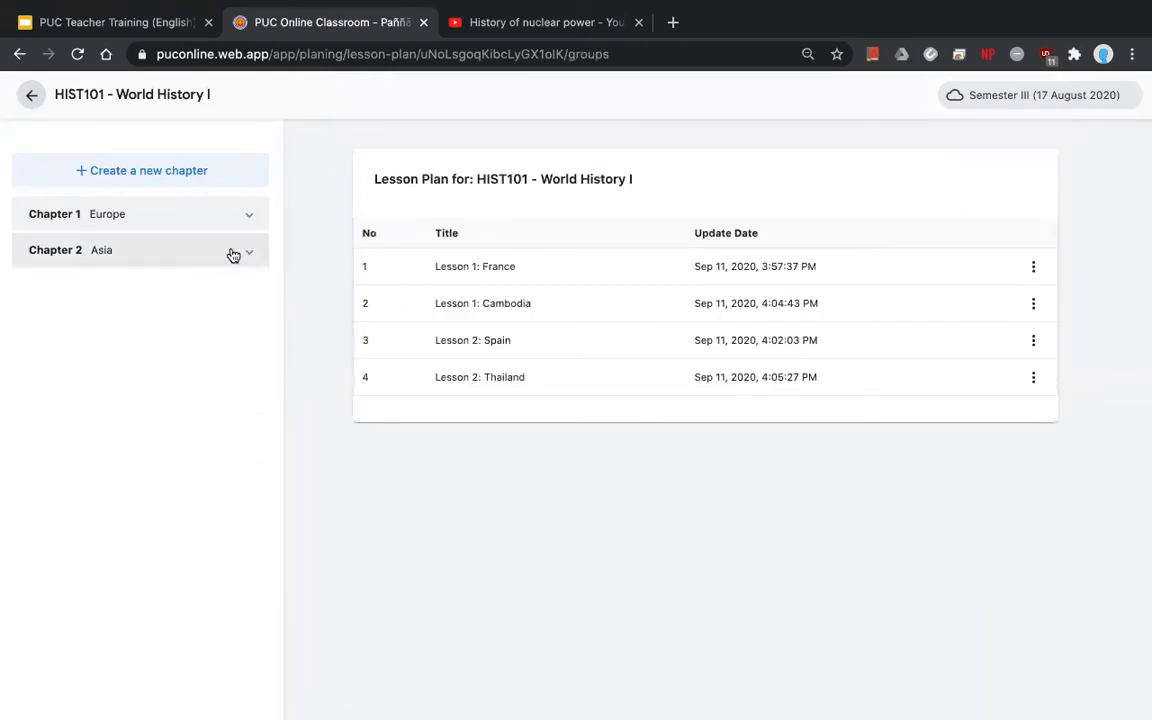
pyautogui.click(32, 97)
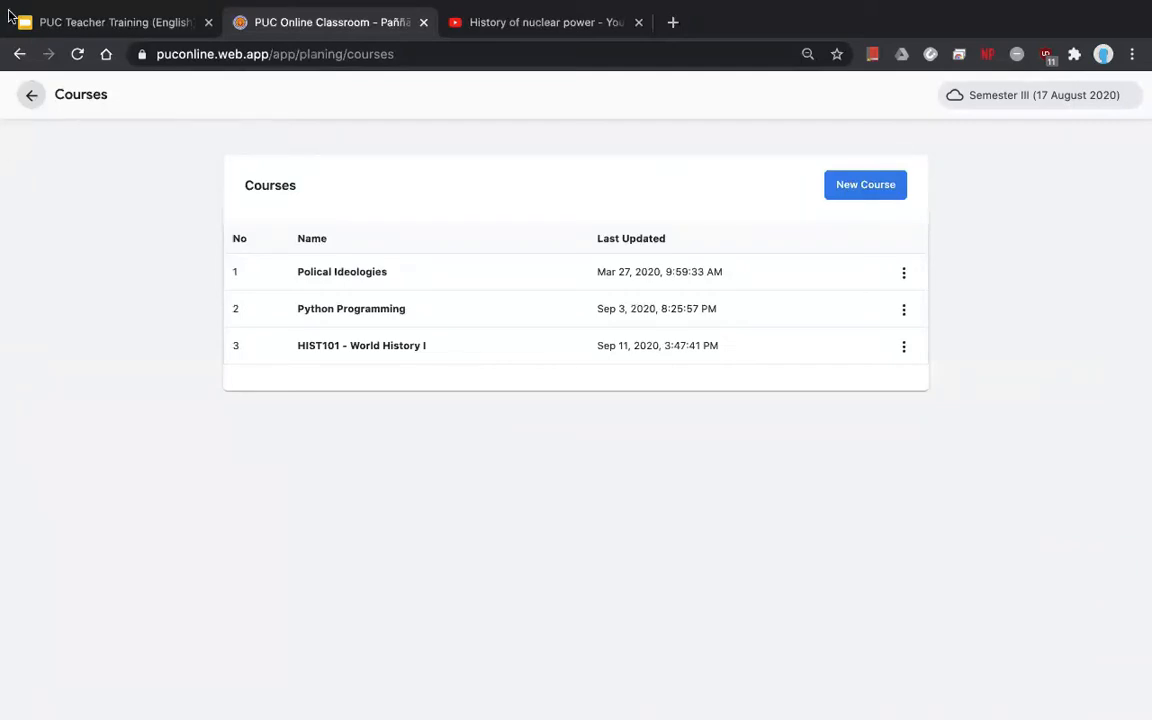
# - Go back to the home dashboard and review the 9/11/2020 Python Programming and Web Design II schedules
pyautogui.click(31, 94)
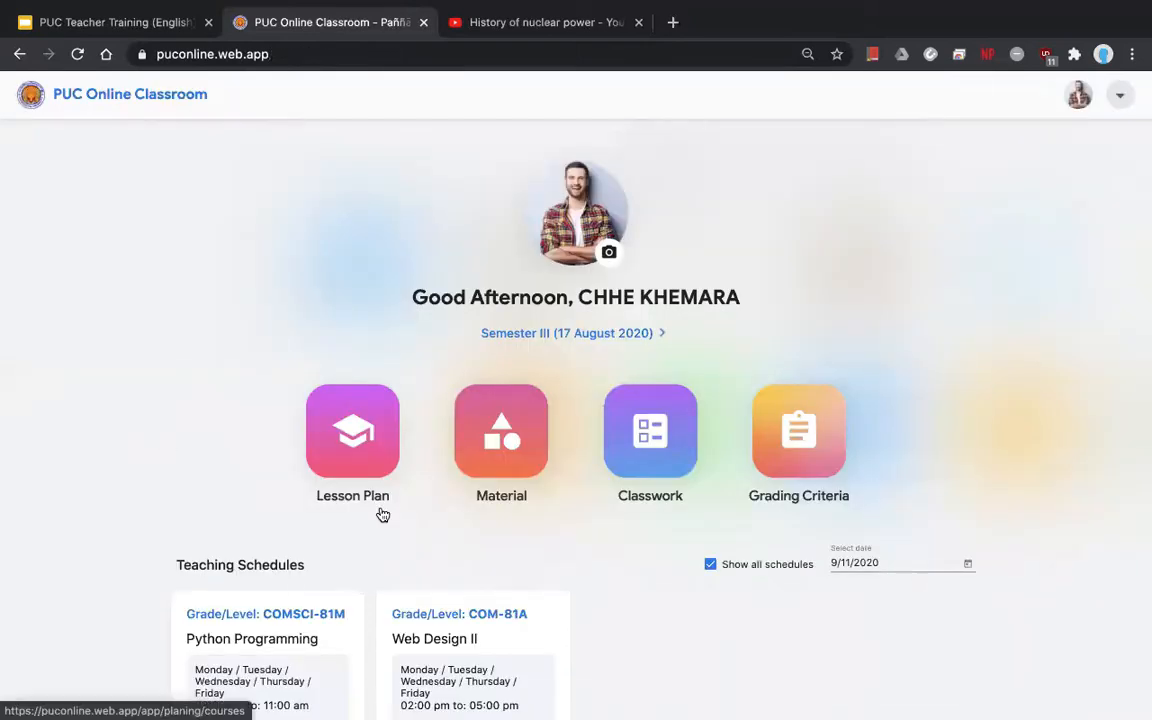
pyautogui.scroll(-3, 535, 558)
pyautogui.scroll(-2, 600, 552)
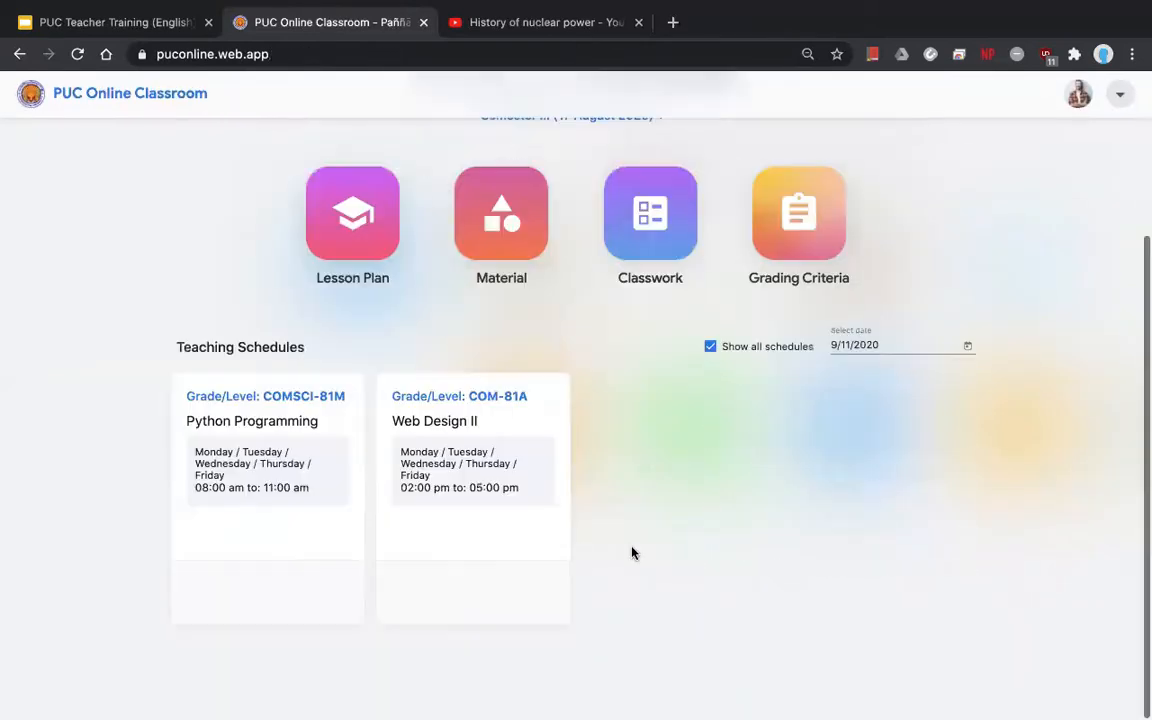
pyautogui.scroll(4, 632, 550)
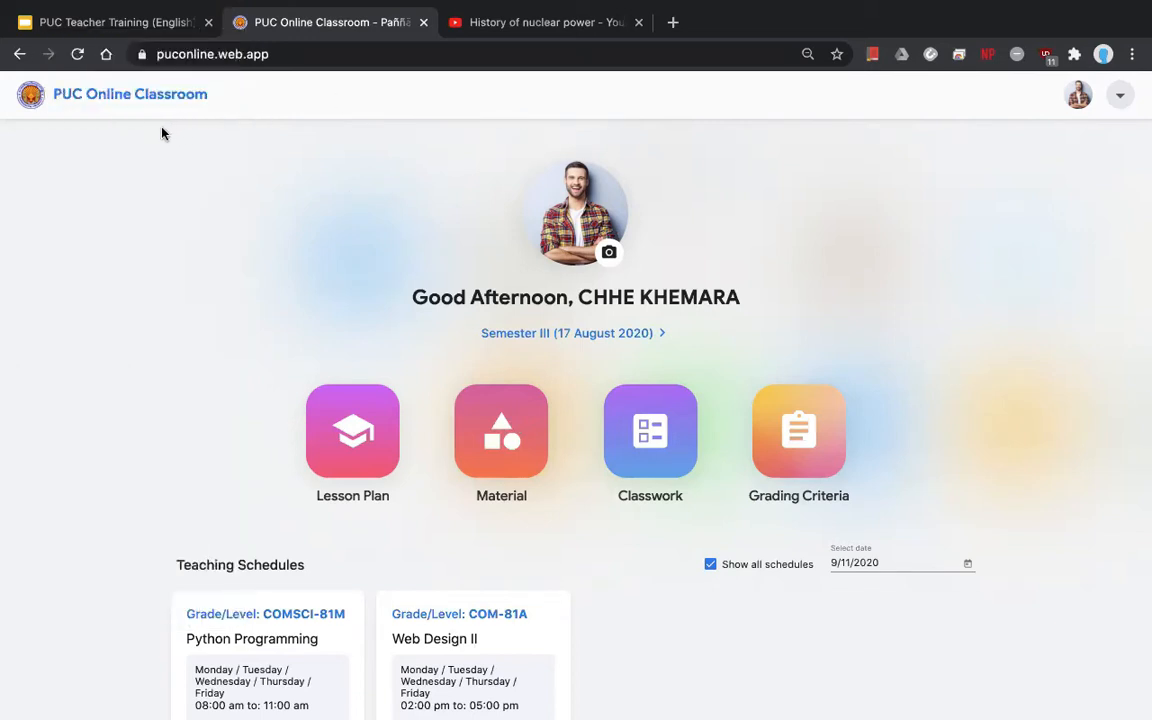
# - Browse the Grading Criteria course list, then return to the home dashboard
pyautogui.scroll(-1, 777, 400)
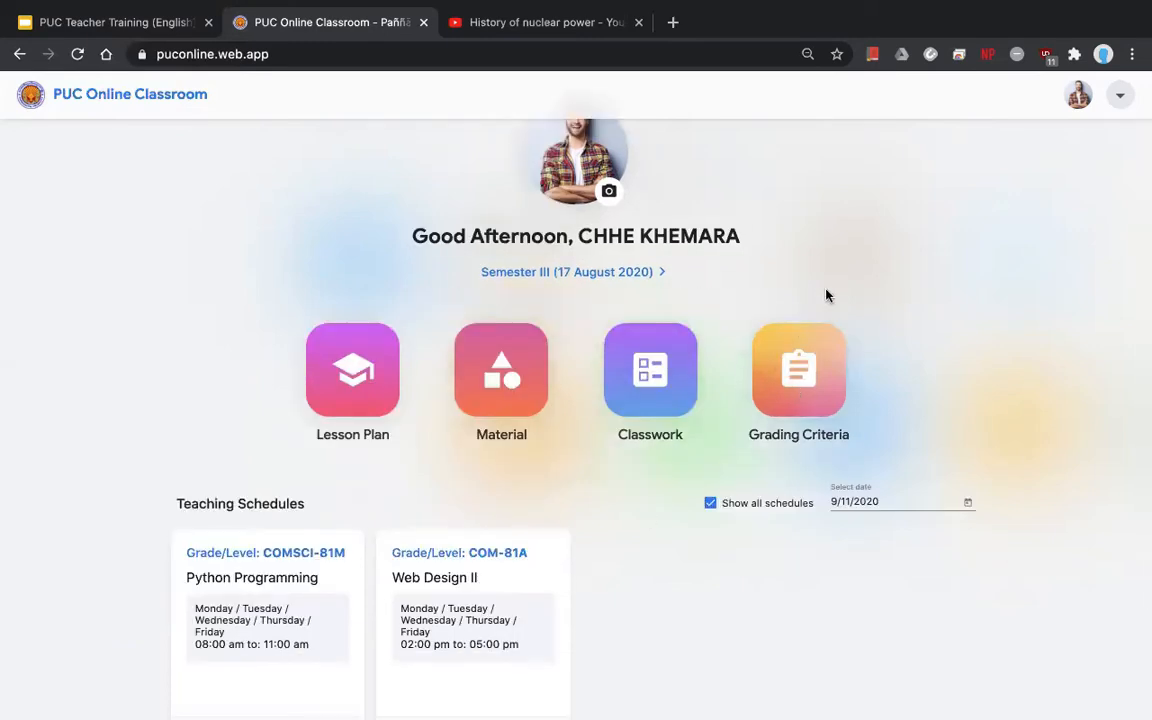
pyautogui.click(792, 374)
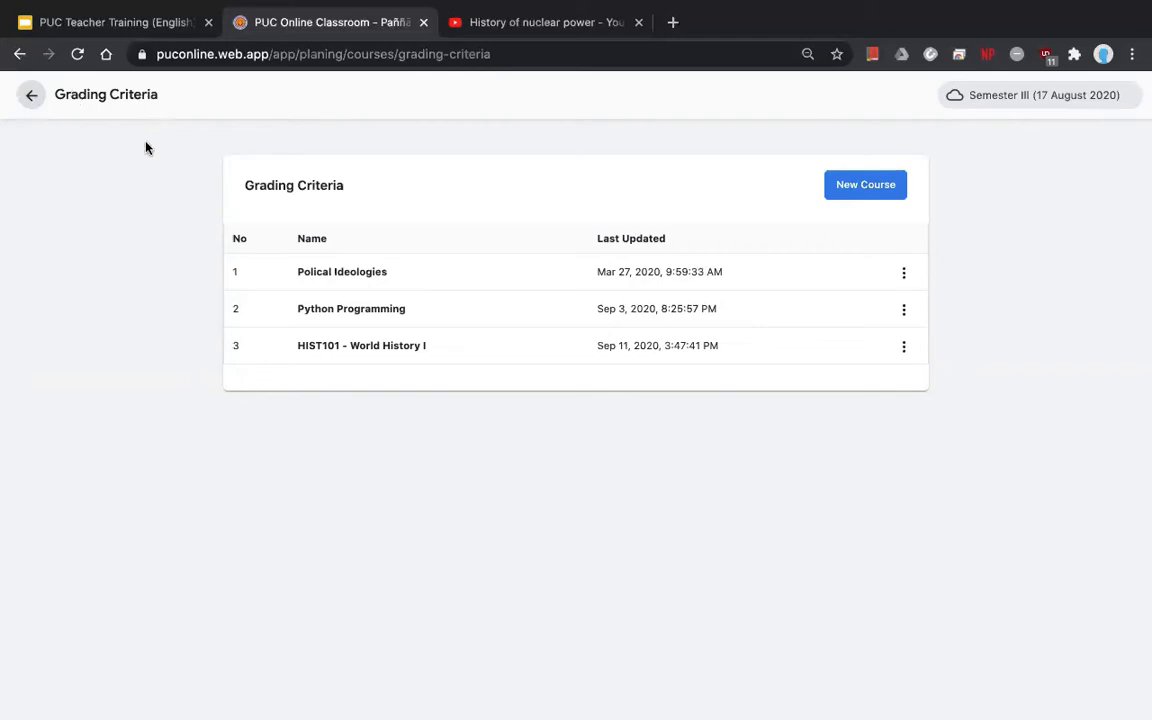
pyautogui.click(29, 97)
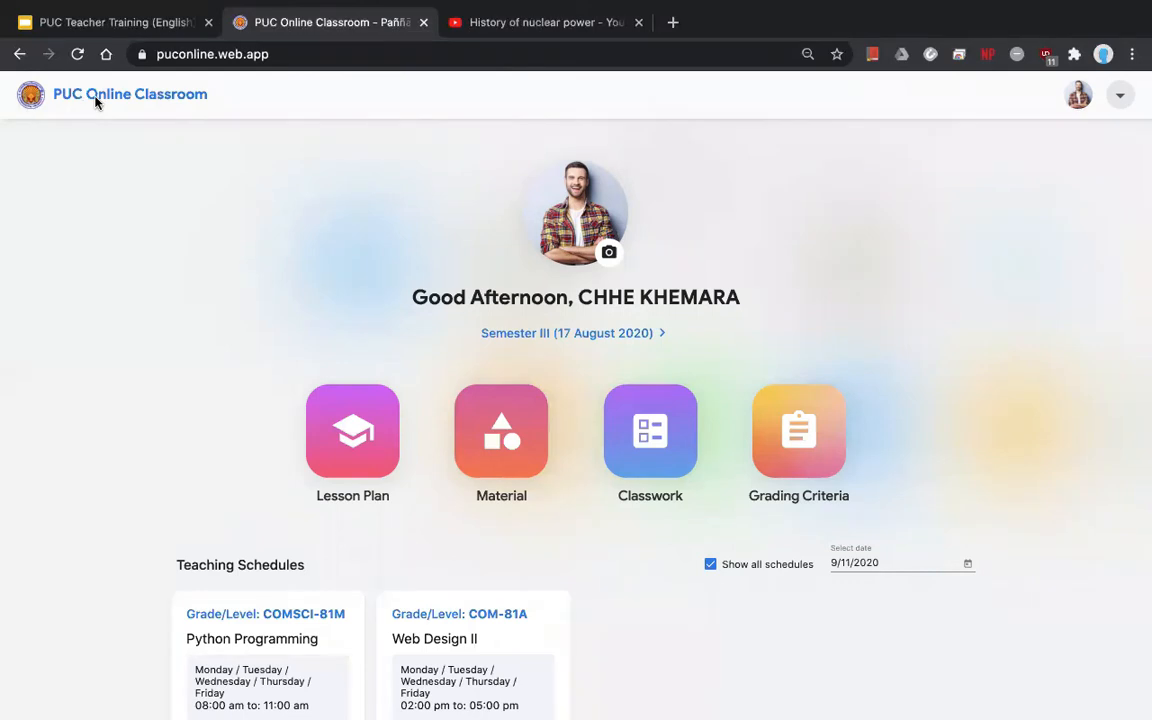
pyautogui.moveTo(450, 710)
pyautogui.scroll(-2, 430, 473)
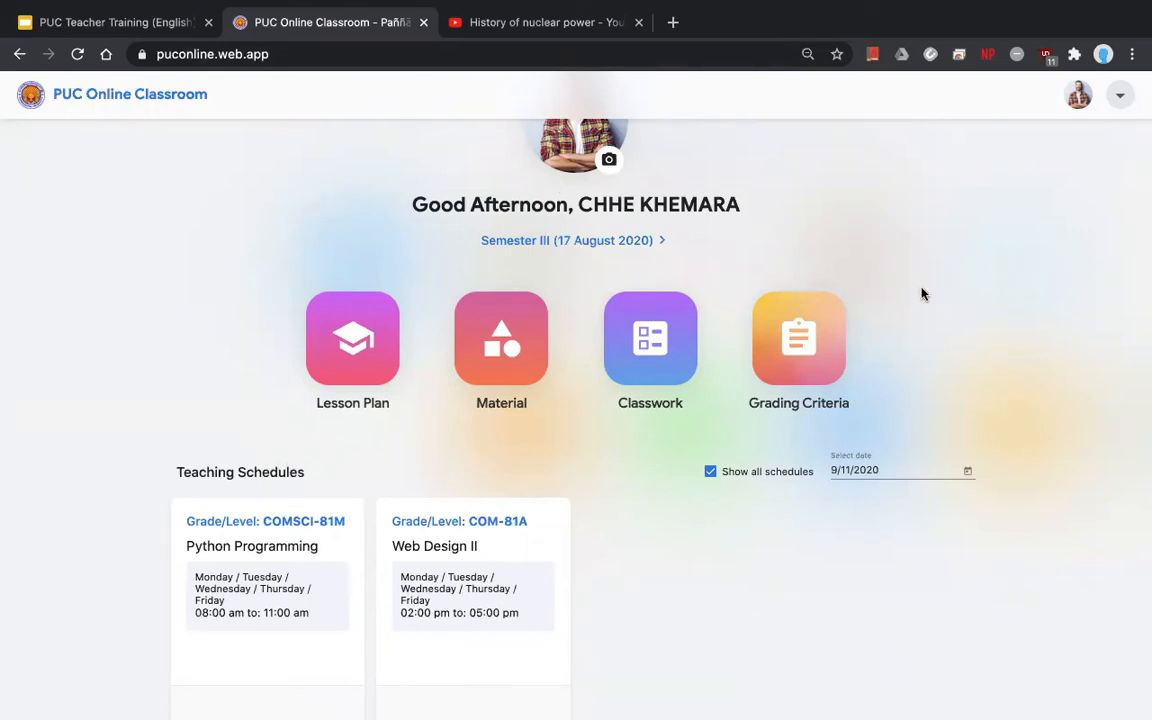
pyautogui.scroll(-2, 922, 293)
pyautogui.scroll(1, 922, 293)
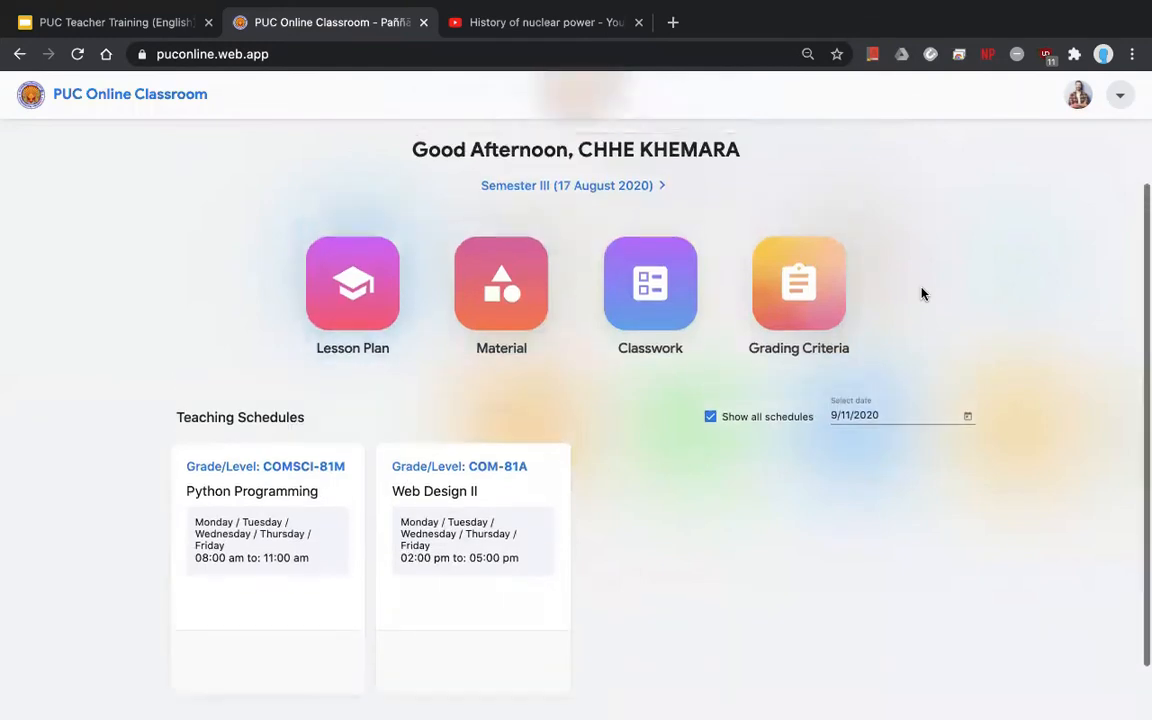
pyautogui.scroll(2, 922, 293)
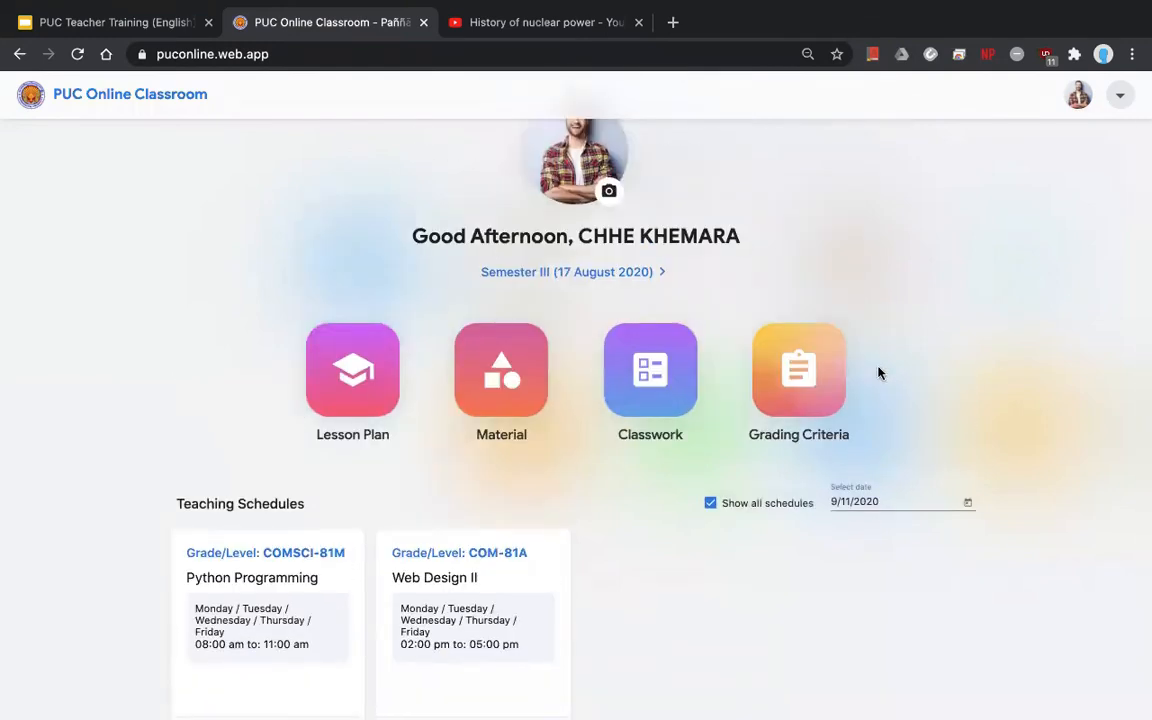
pyautogui.scroll(1, 860, 385)
# - Reopen the Grading Criteria list and open HIST101 - World History I's criteria page
pyautogui.click(794, 444)
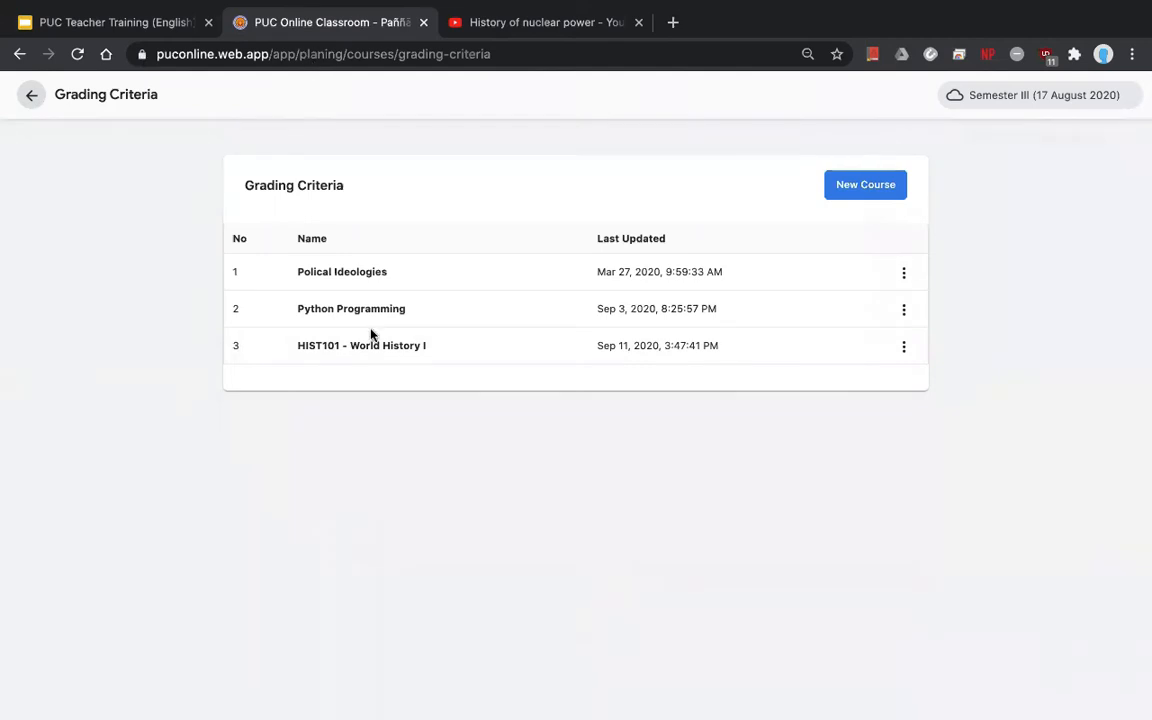
pyautogui.click(363, 356)
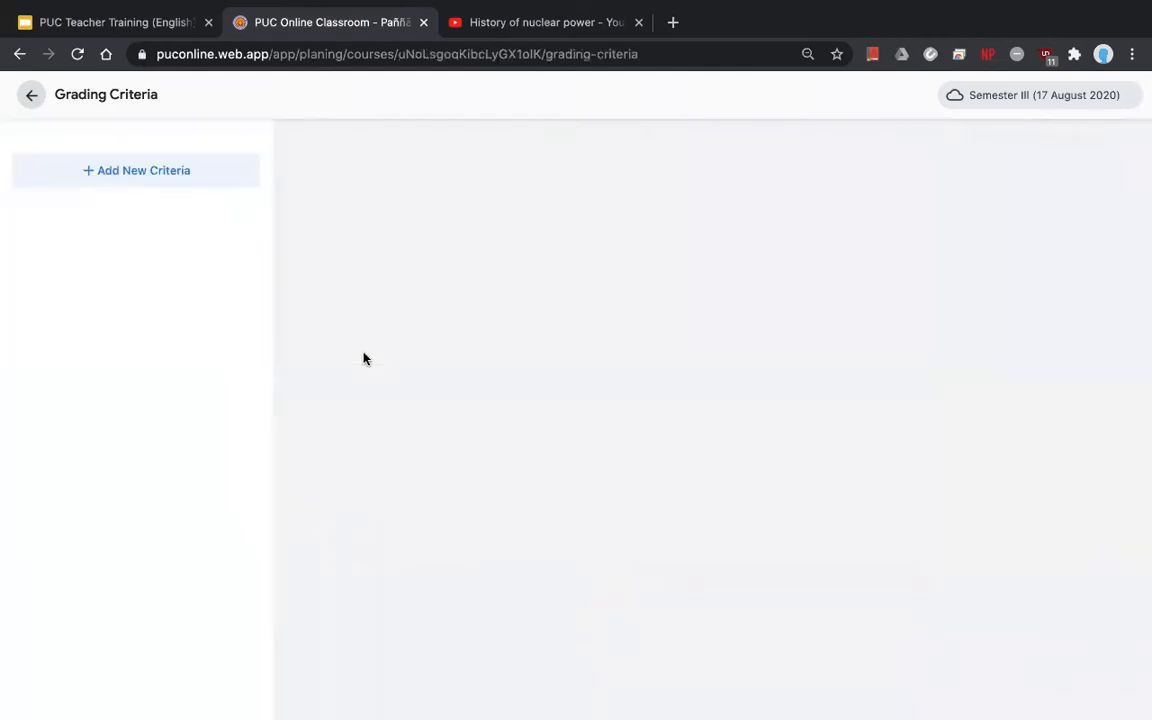
pyautogui.click(31, 95)
pyautogui.click(491, 491)
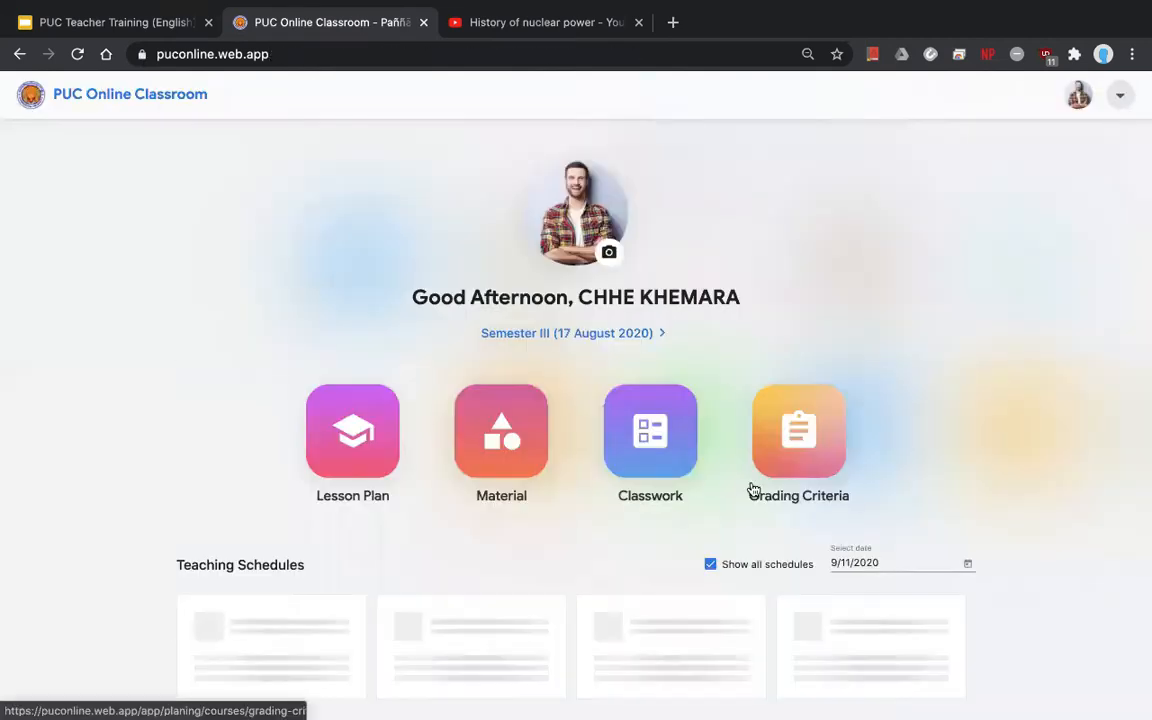
pyautogui.click(771, 458)
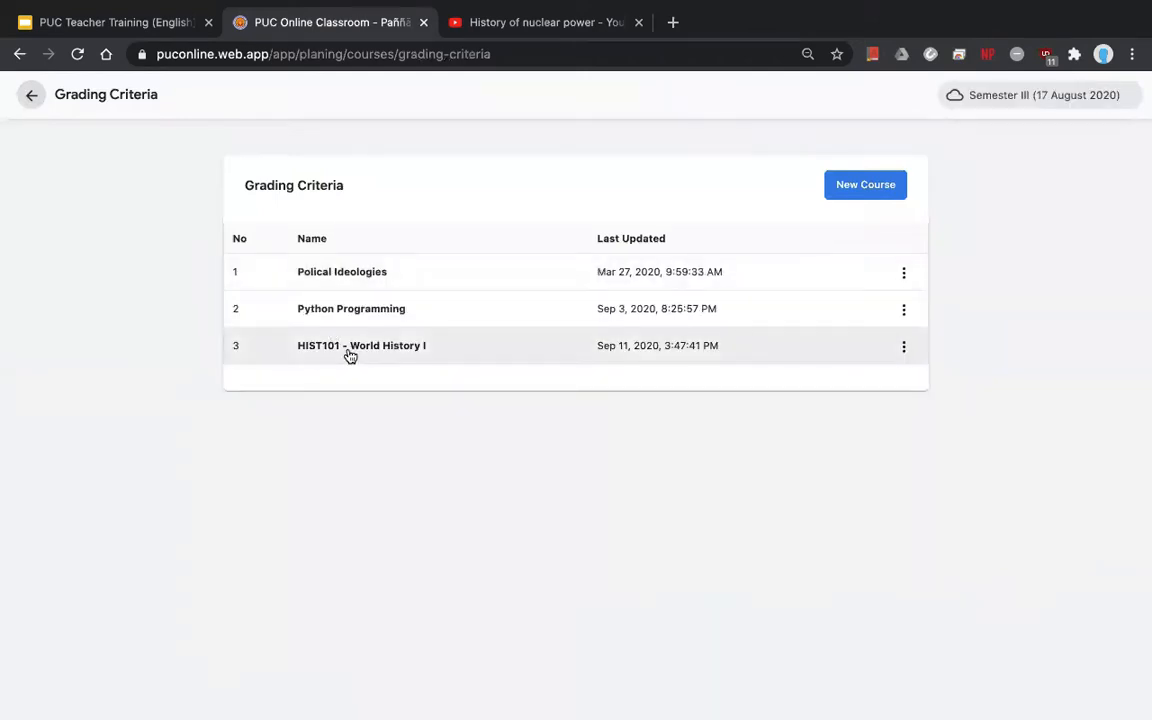
pyautogui.click(350, 356)
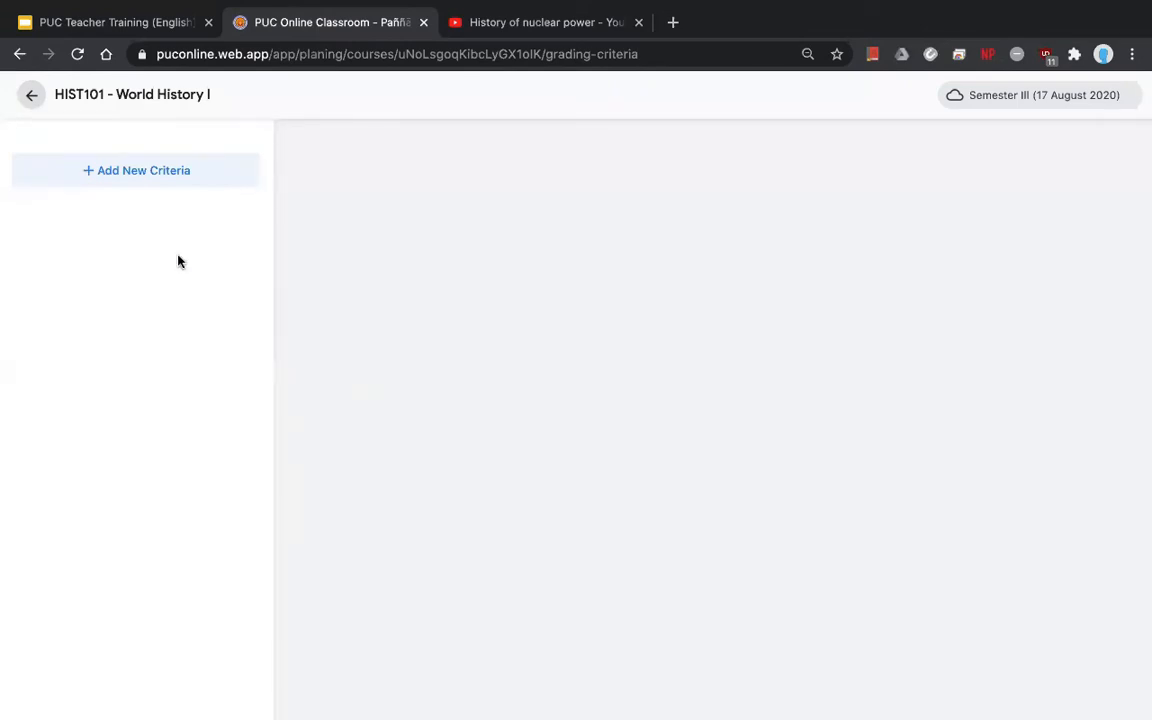
# - Create a 'Total Grade' criterion for HIST101 and open its detail page
pyautogui.click(131, 184)
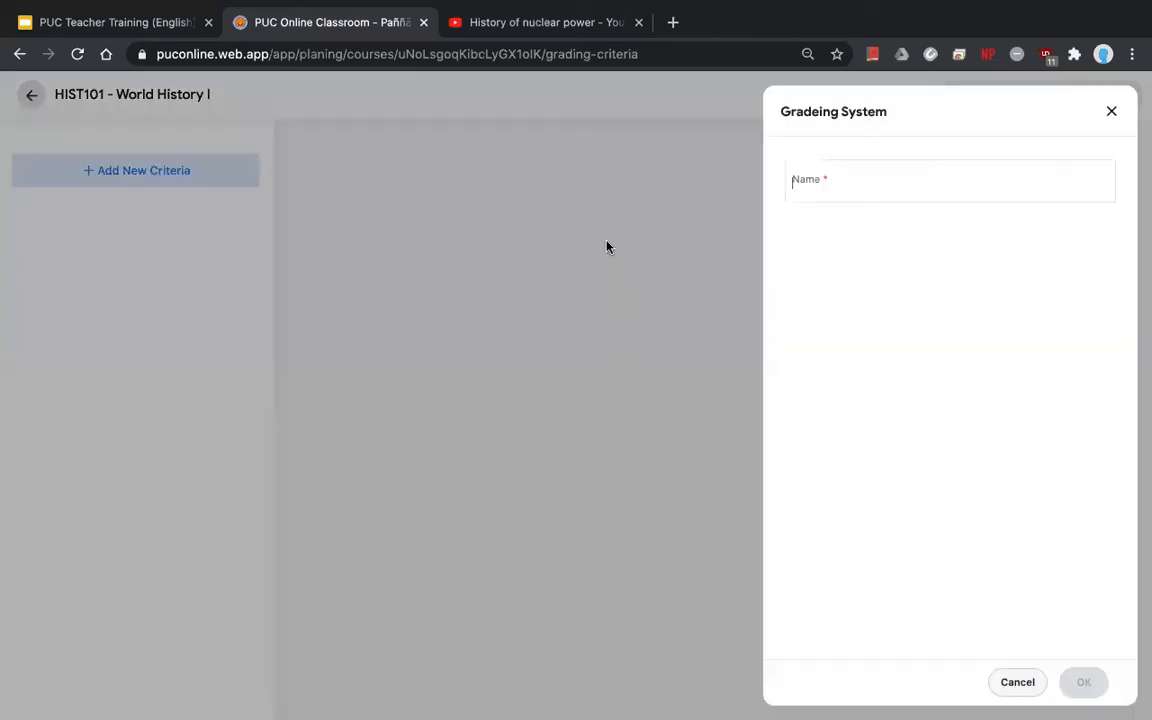
pyautogui.click(856, 180)
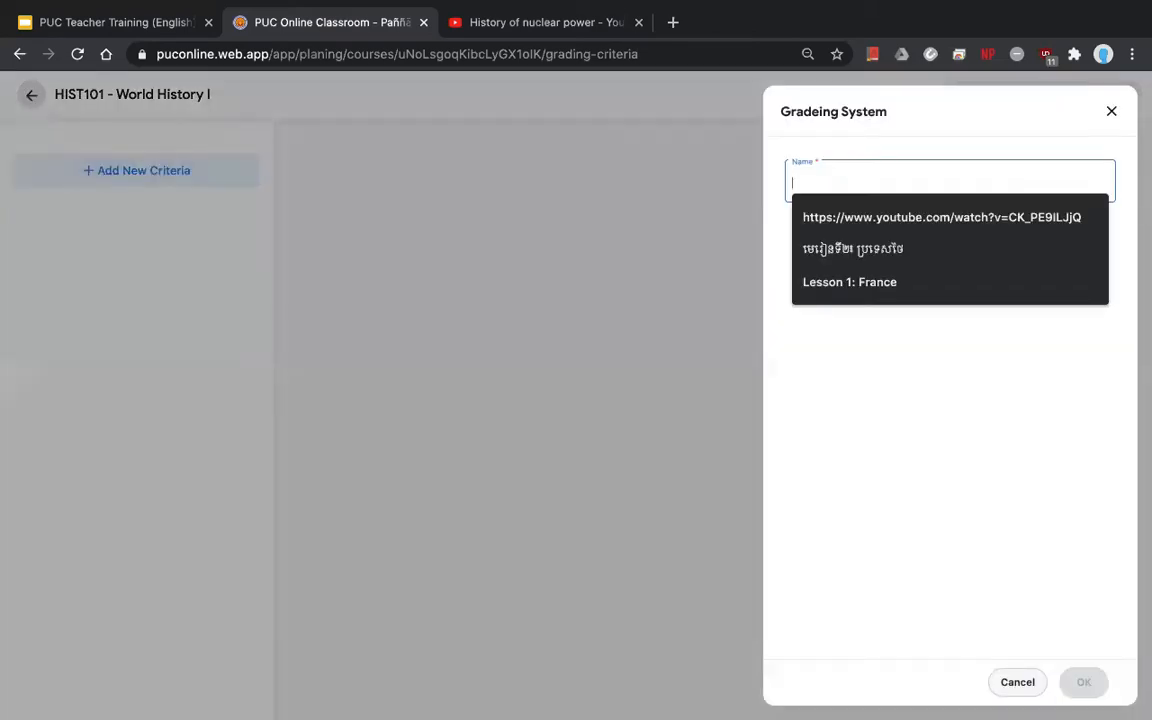
pyautogui.write('Total Grade')
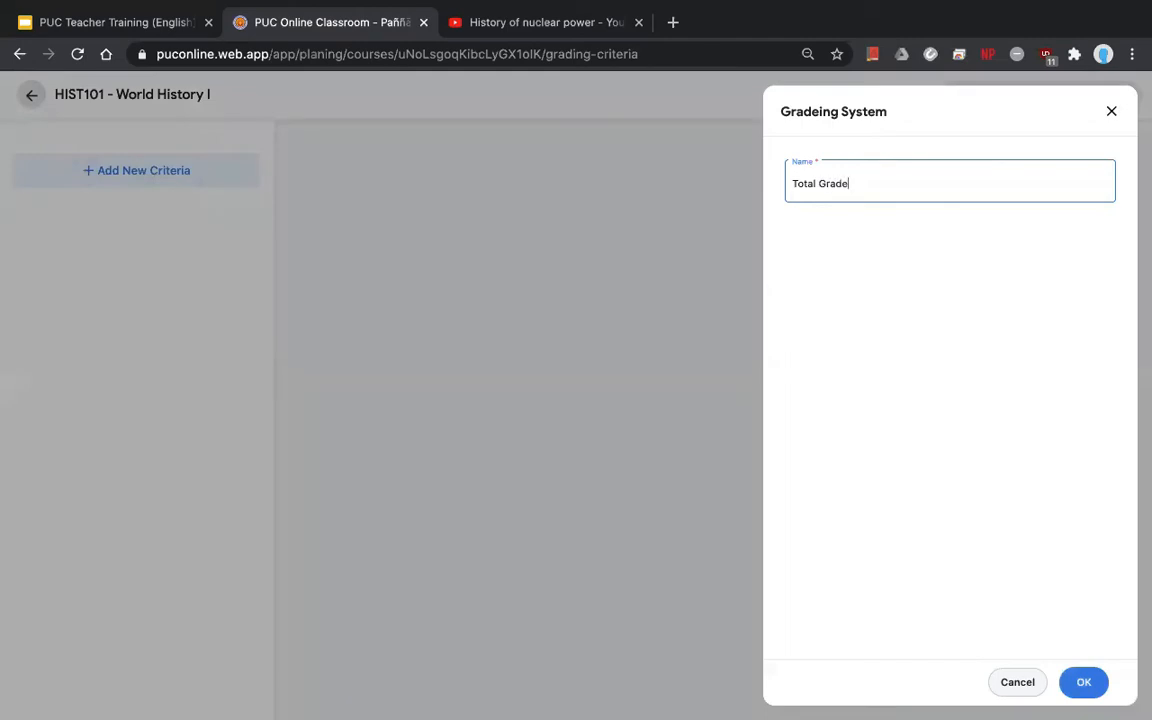
pyautogui.click(1078, 689)
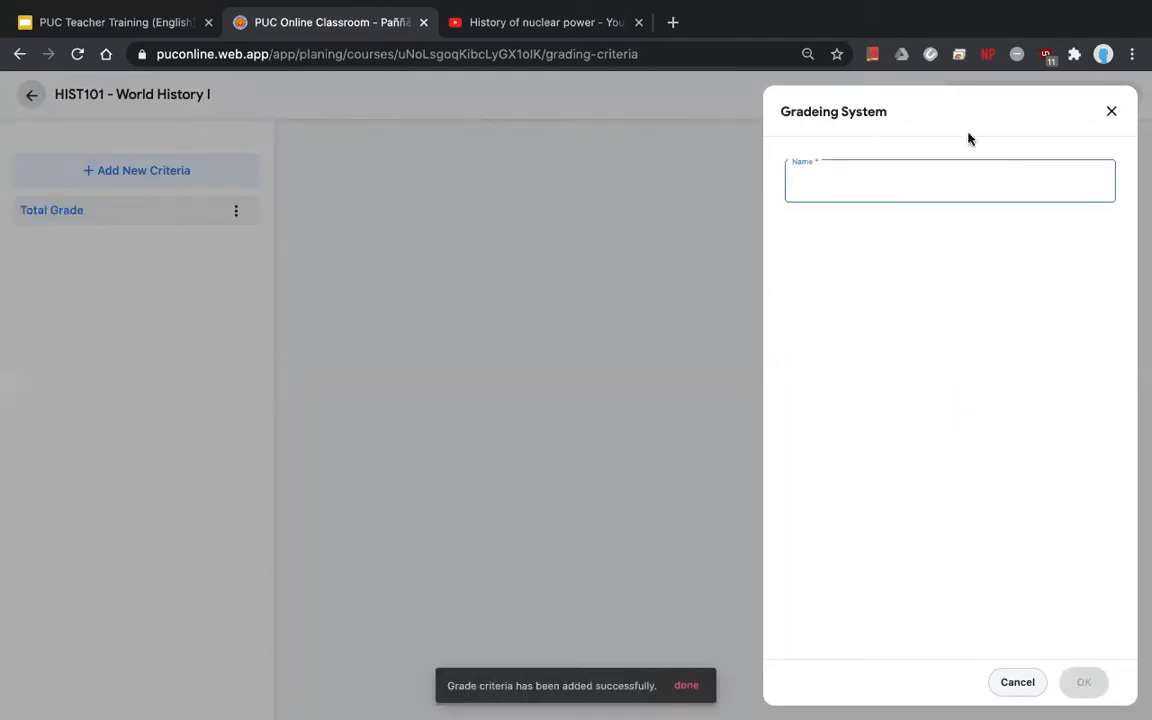
pyautogui.click(1111, 113)
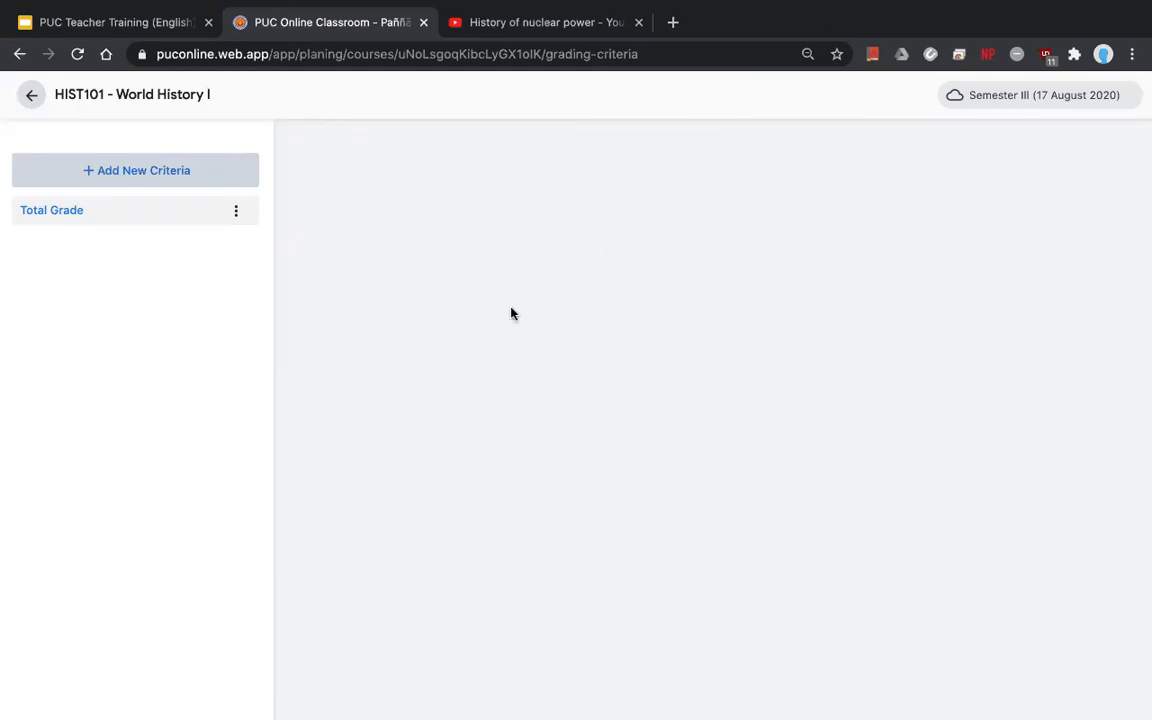
pyautogui.click(132, 222)
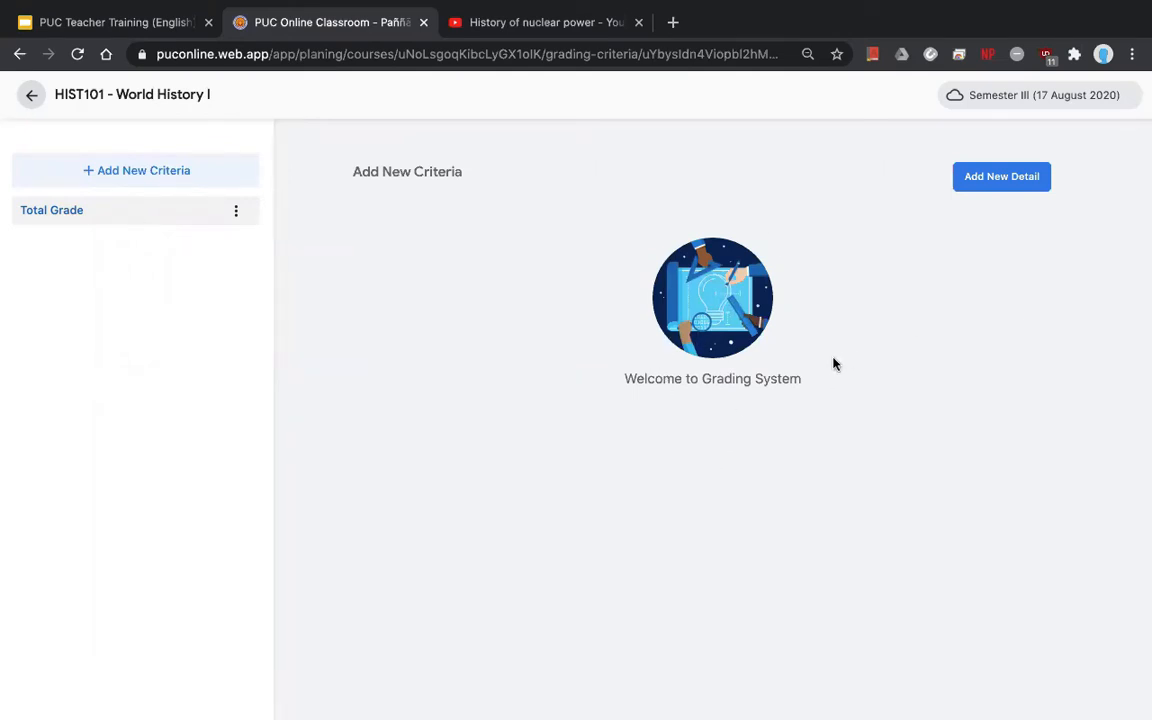
# - Start a new Total Grade detail named 'Attendance' with order number 1
pyautogui.click(973, 188)
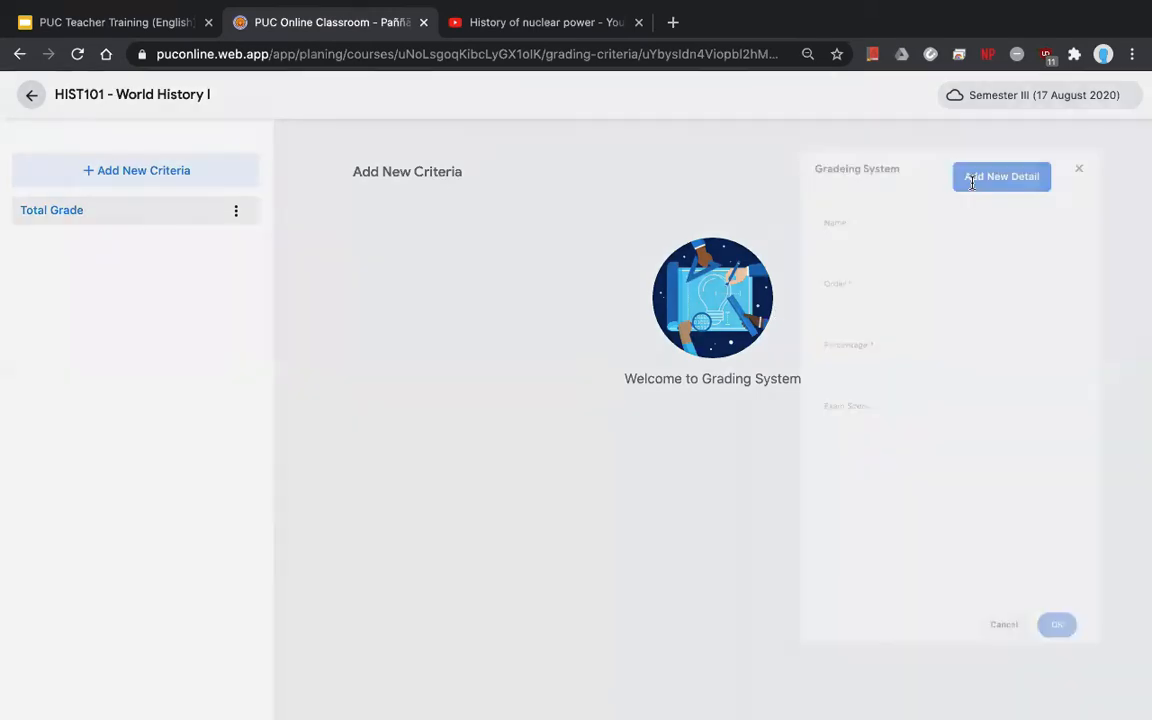
pyautogui.write('Attna')
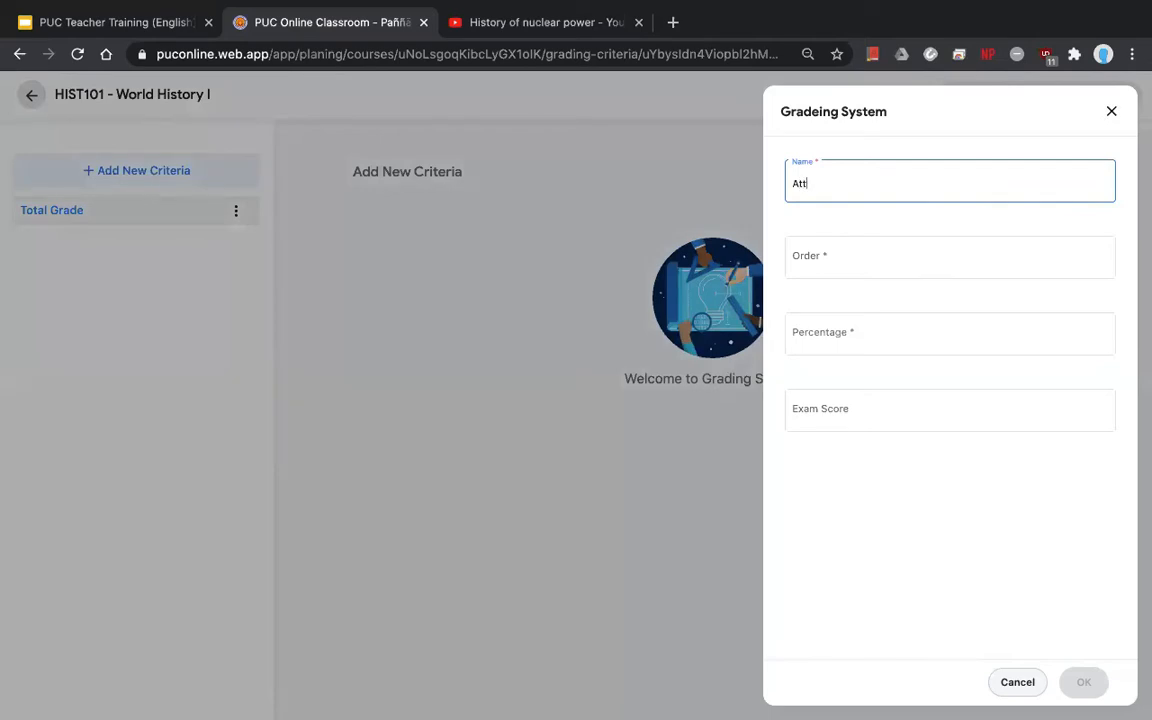
pyautogui.press('BackSpace')
pyautogui.press('BackSpace')
pyautogui.write('ance')
pyautogui.write('ment')
pyautogui.press('BackSpace')
pyautogui.press('BackSpace')
pyautogui.press('BackSpace')
pyautogui.press('BackSpace')
pyautogui.press('BackSpace')
pyautogui.press('BackSpace')
pyautogui.press('BackSpace')
pyautogui.press('BackSpace')
pyautogui.press('BackSpace')
pyautogui.write('en')
pyautogui.press('BackSpace')
pyautogui.write('ndance')
pyautogui.click(861, 240)
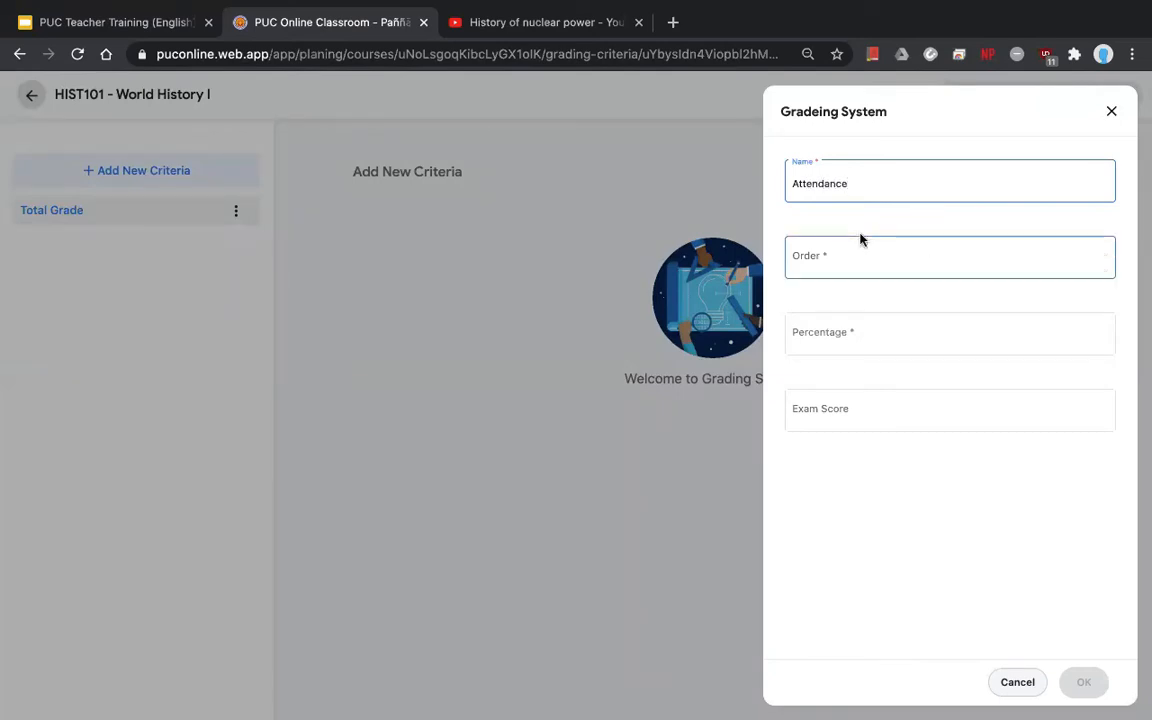
pyautogui.write('1')
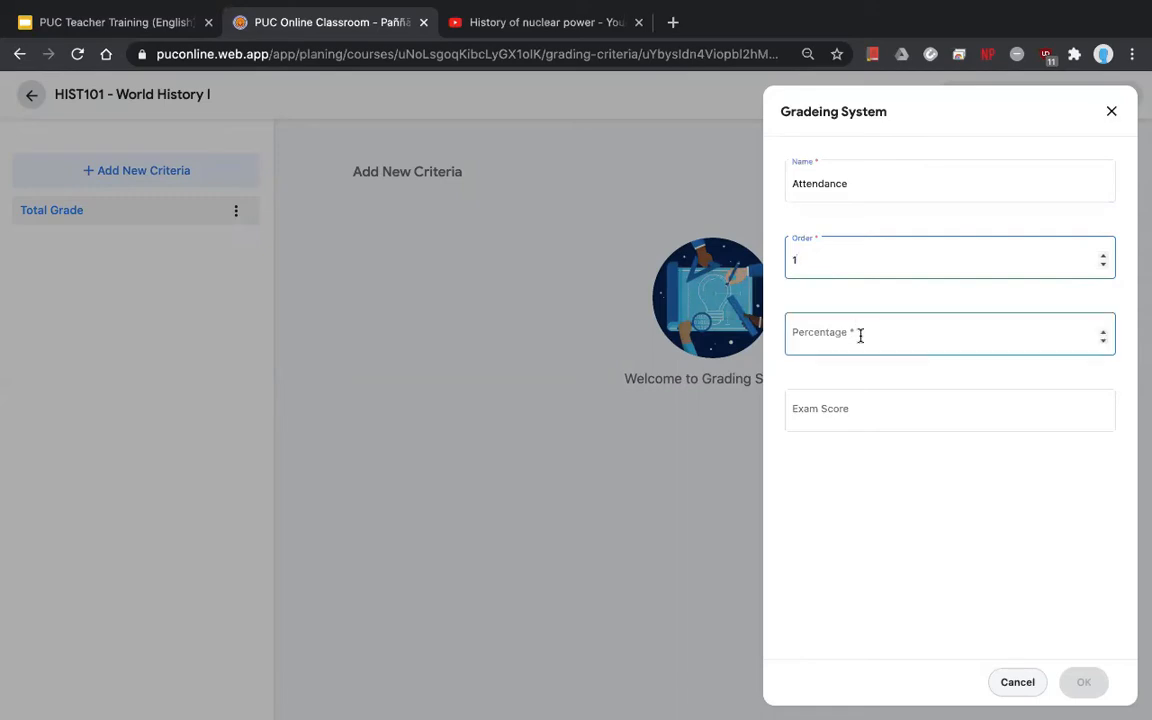
# - Give Attendance 10% with exam score 100, save it and close the form
pyautogui.click(859, 334)
pyautogui.click(866, 564)
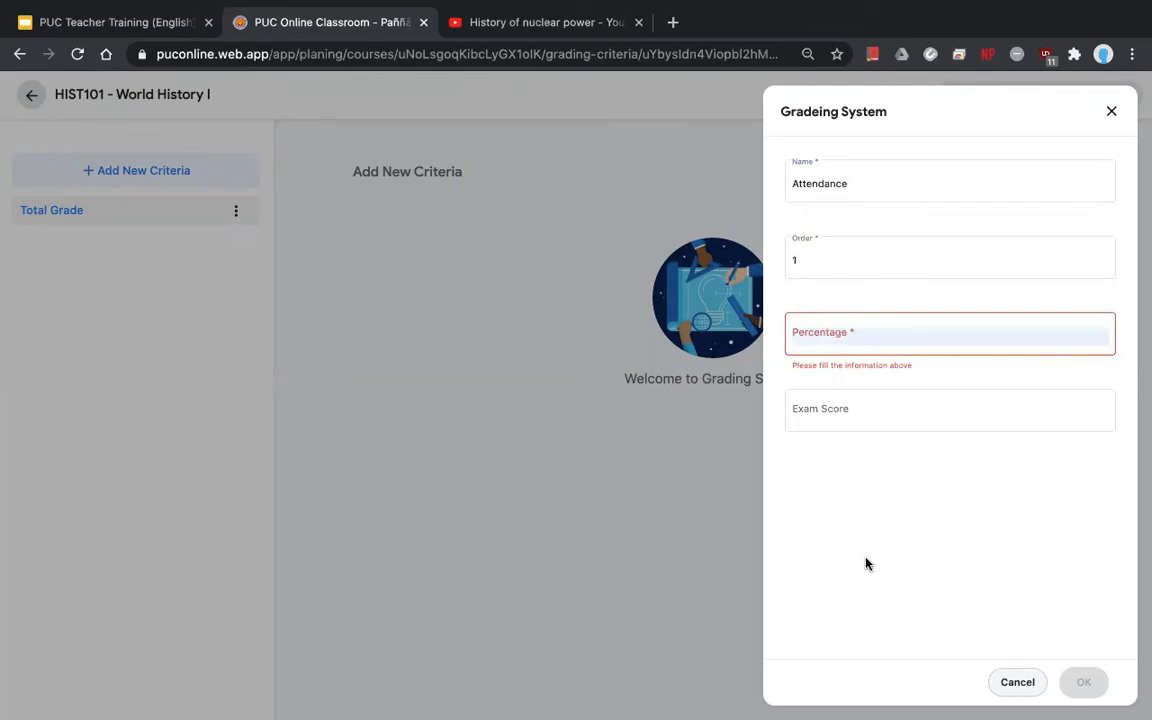
pyautogui.click(882, 184)
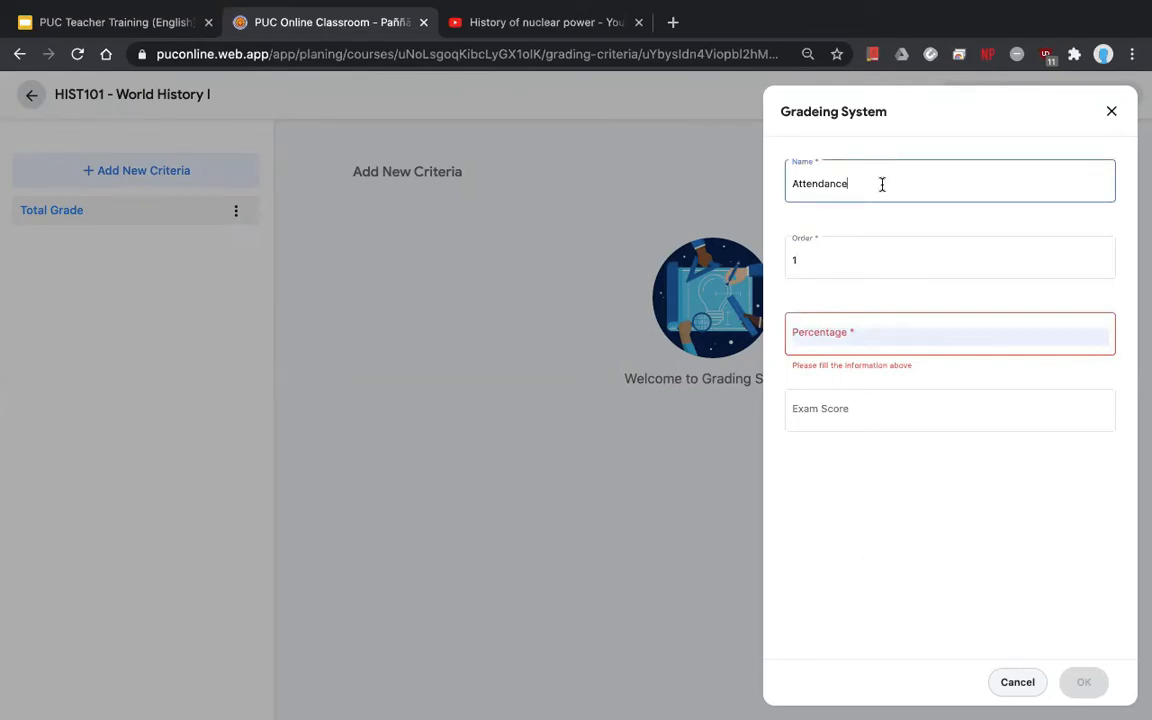
pyautogui.click(815, 262)
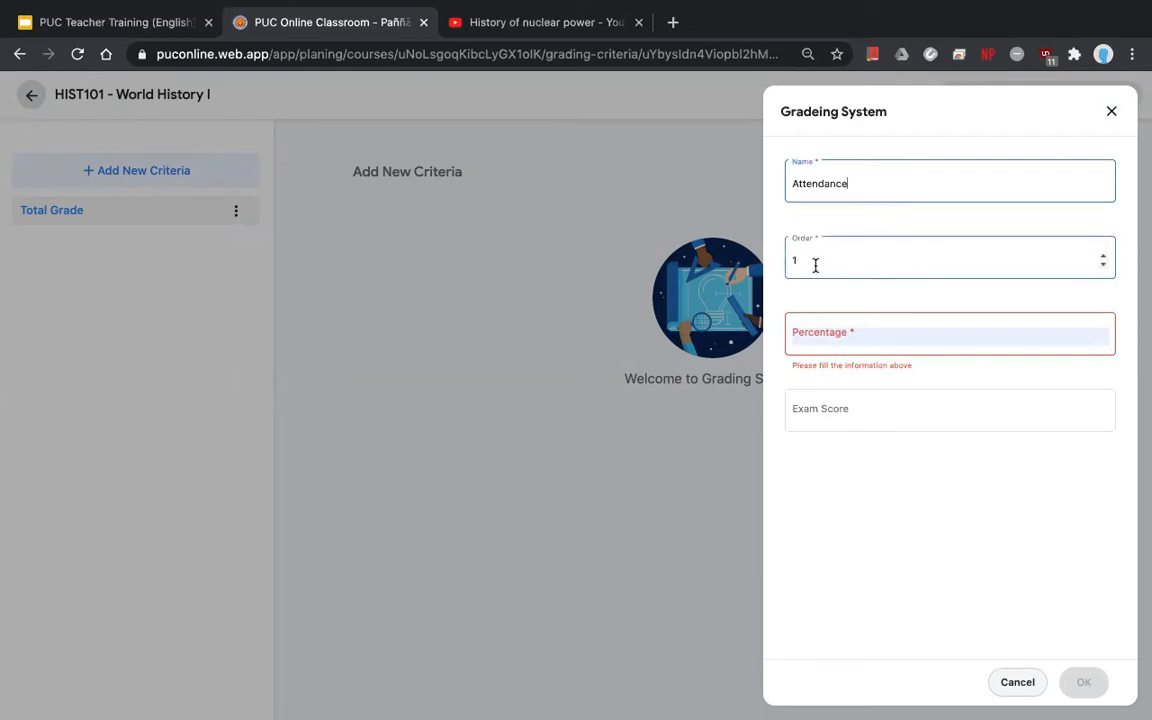
pyautogui.click(835, 331)
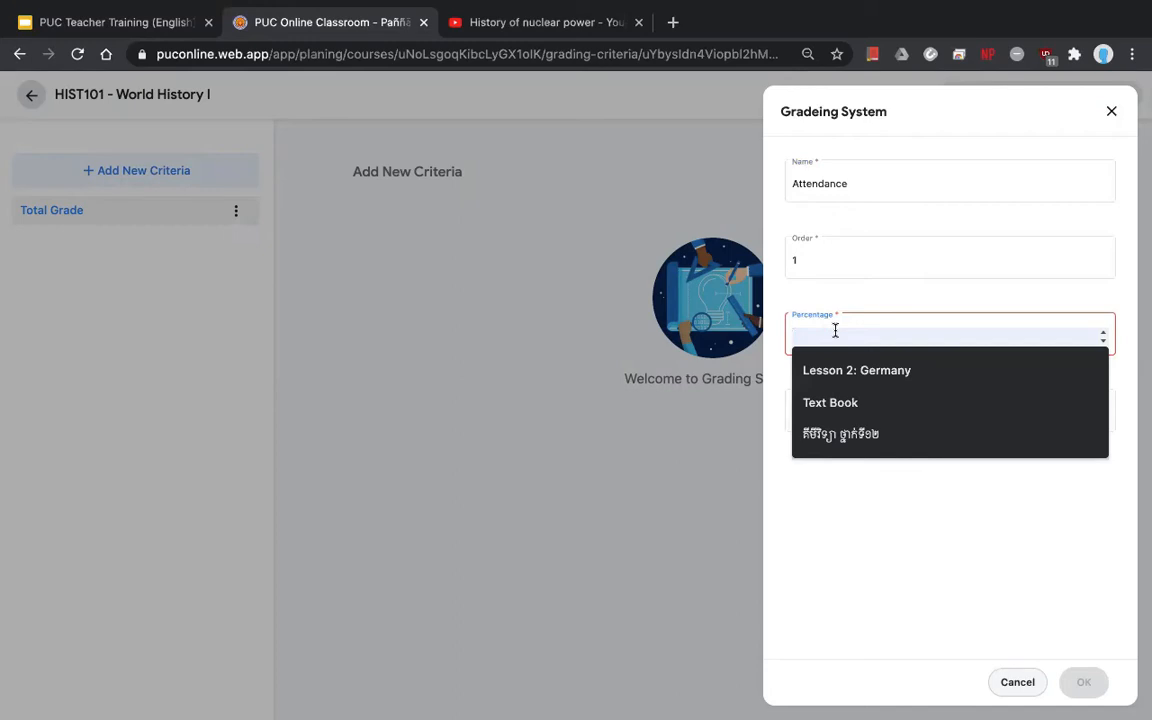
pyautogui.write('10')
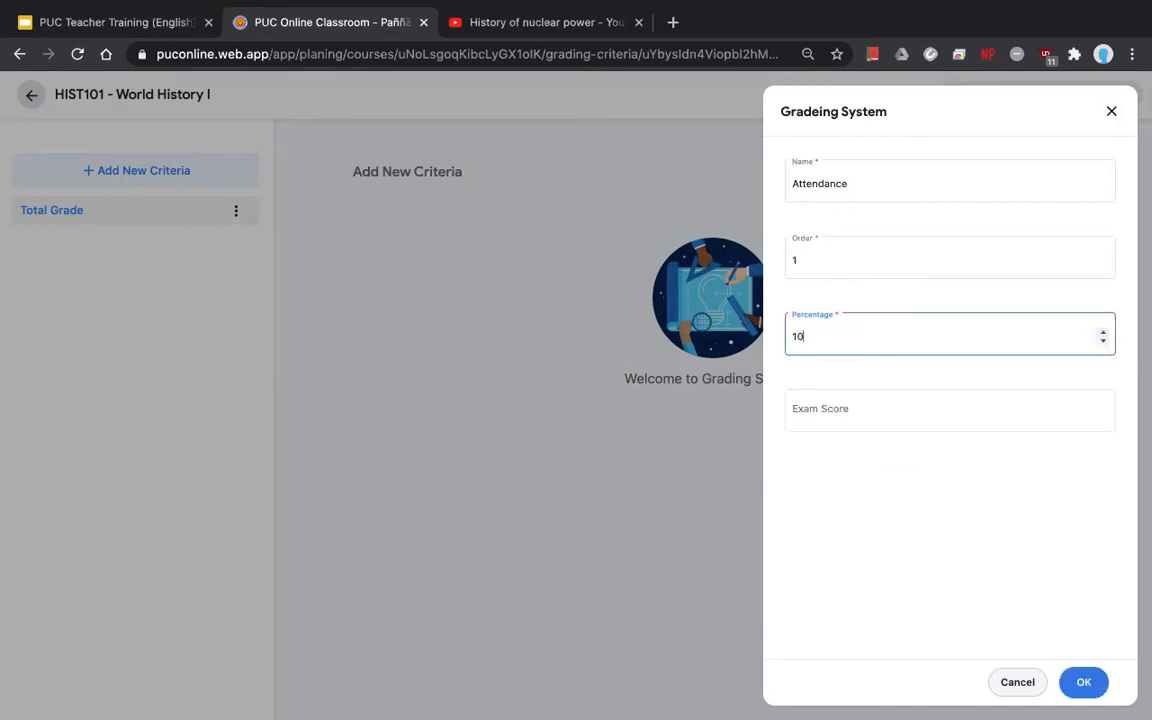
pyautogui.click(838, 407)
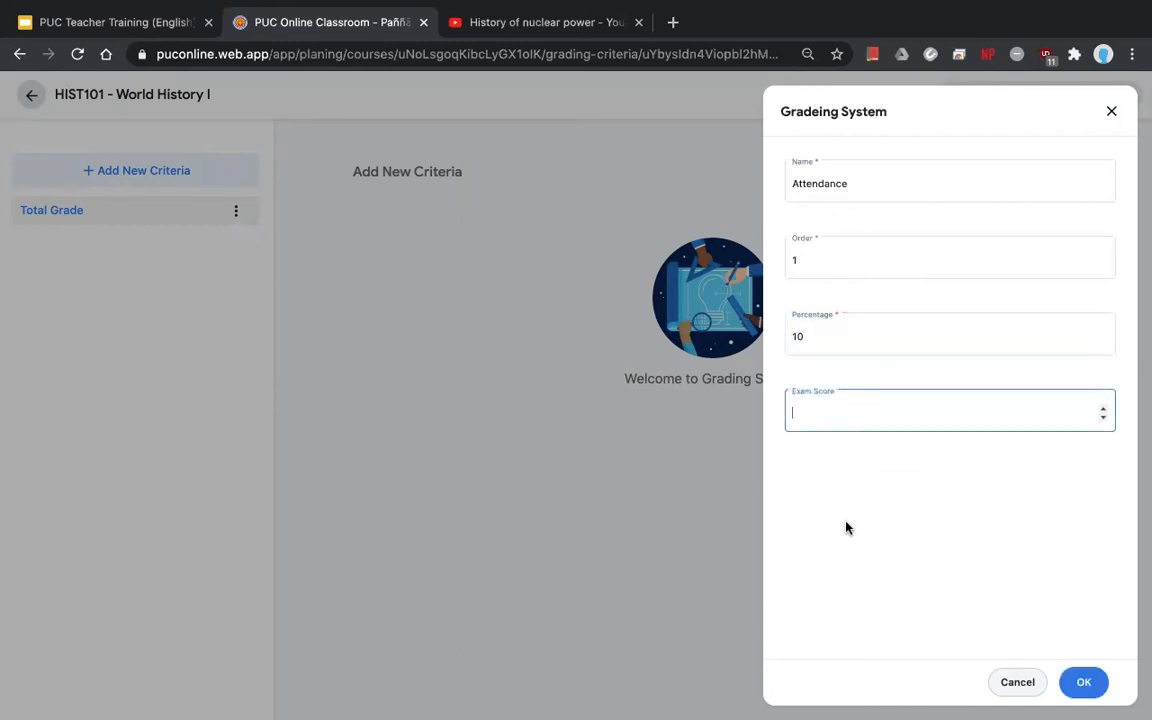
pyautogui.write('100')
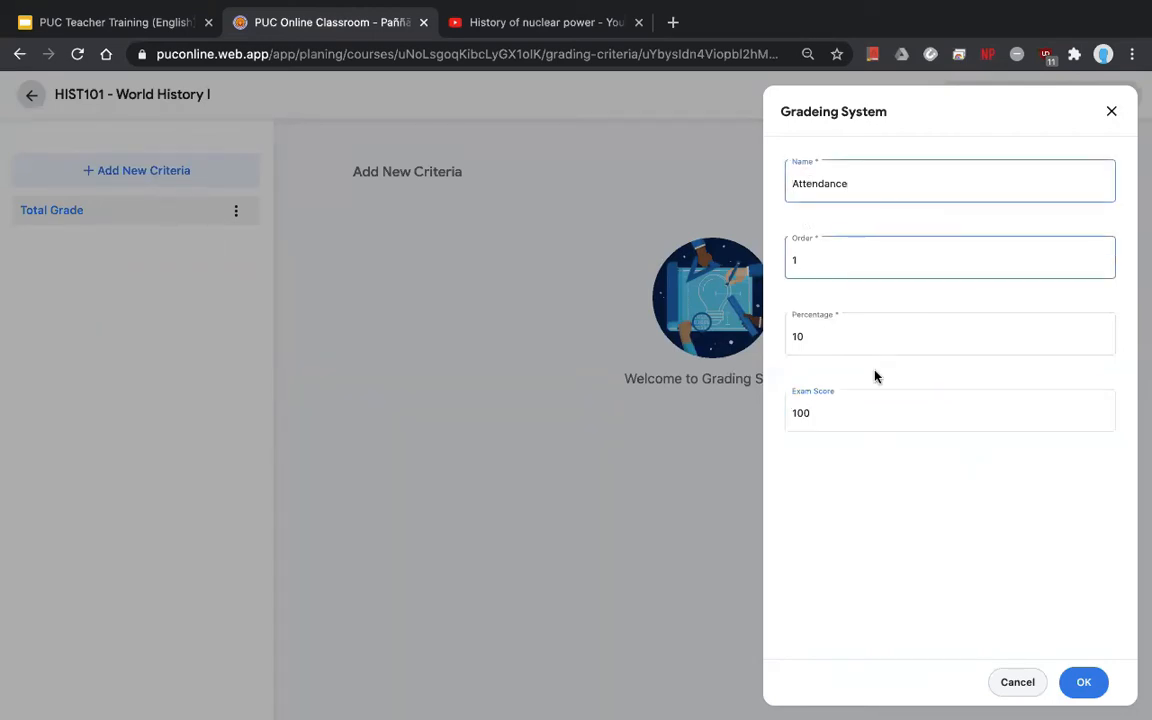
pyautogui.click(848, 337)
pyautogui.click(867, 417)
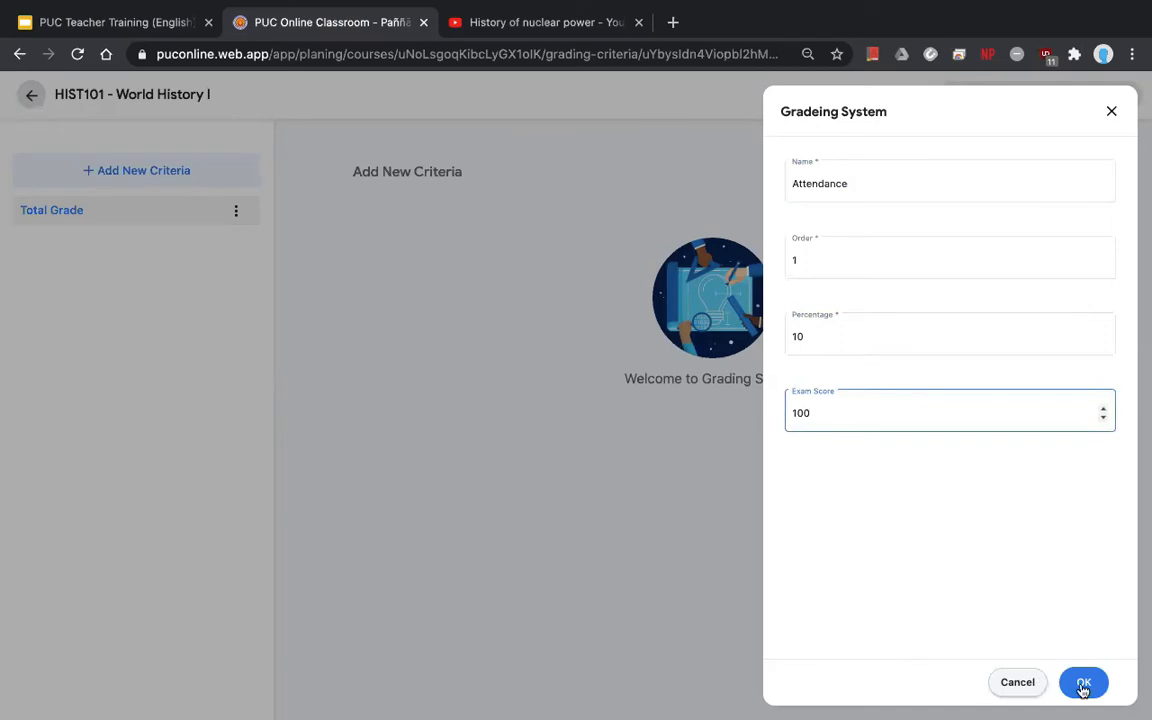
pyautogui.click(1084, 686)
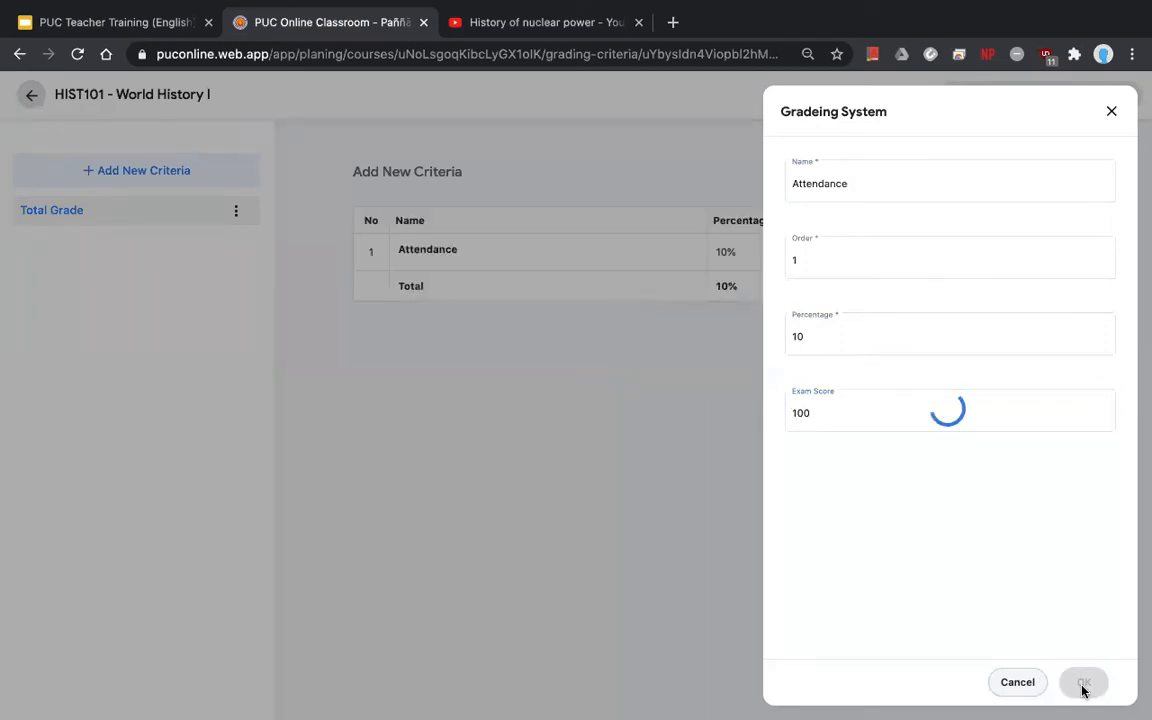
pyautogui.click(1111, 113)
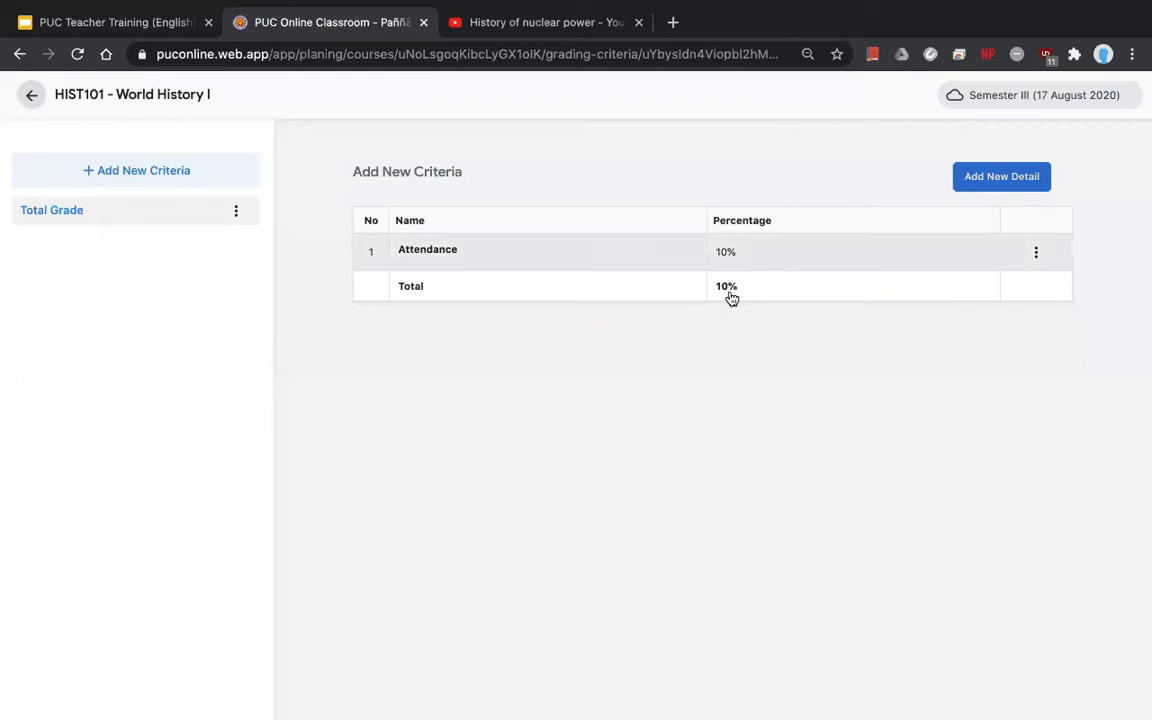
# - Check the running 10% total, then start a new detail named 'Quiz 1'
pyautogui.moveTo(746, 293); pyautogui.dragTo(398, 291)
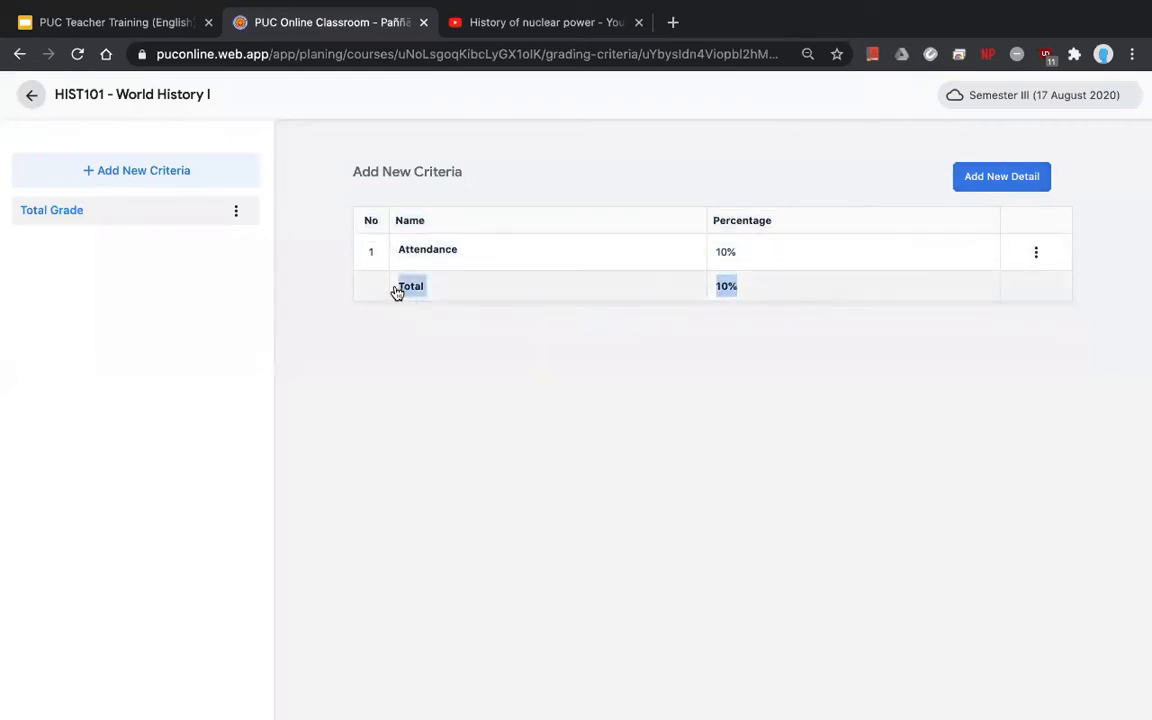
pyautogui.click(576, 358)
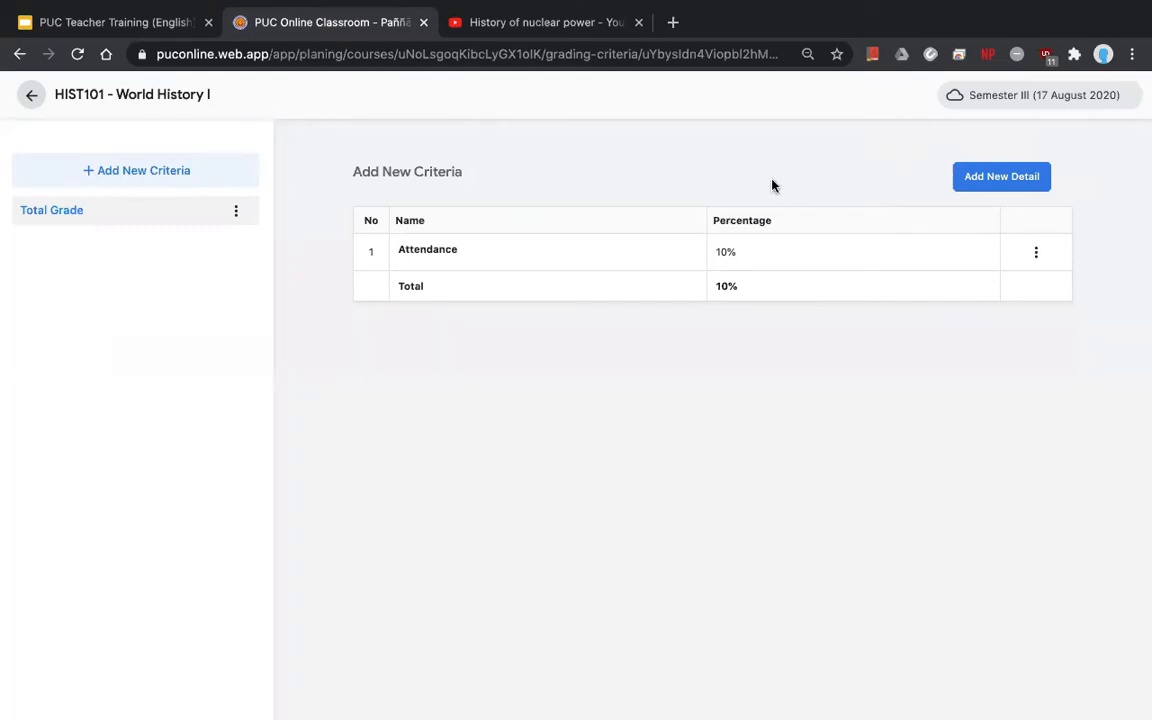
pyautogui.click(969, 177)
pyautogui.click(855, 181)
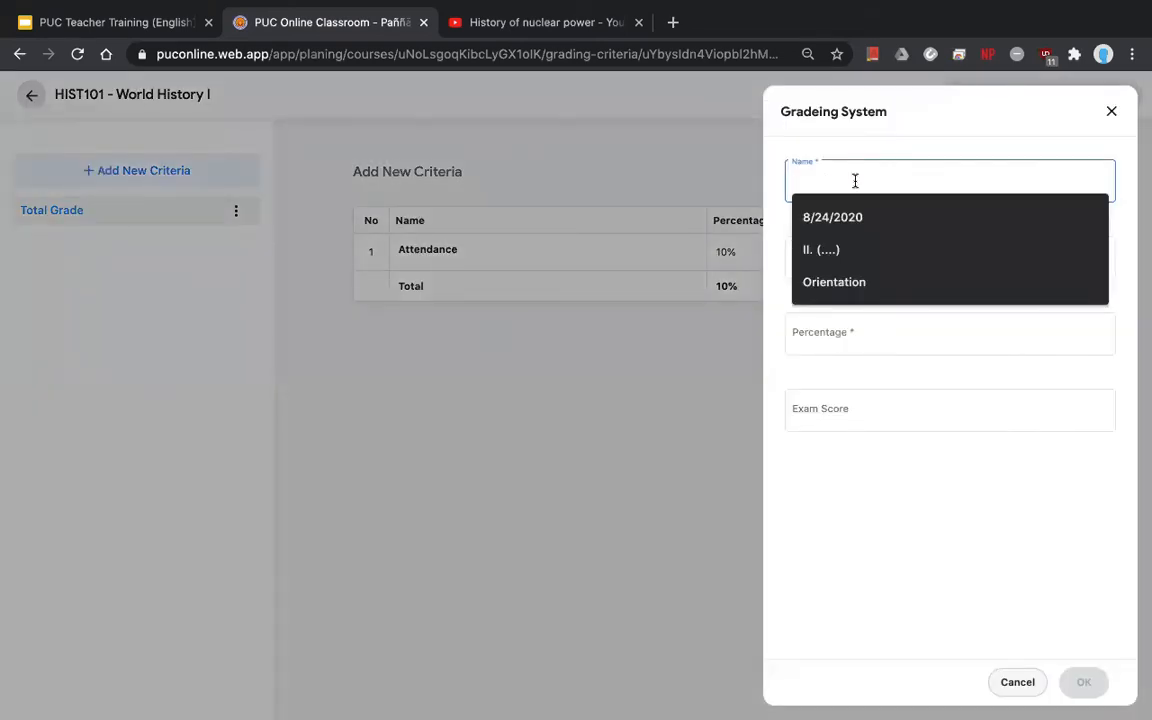
pyautogui.write('Quiz')
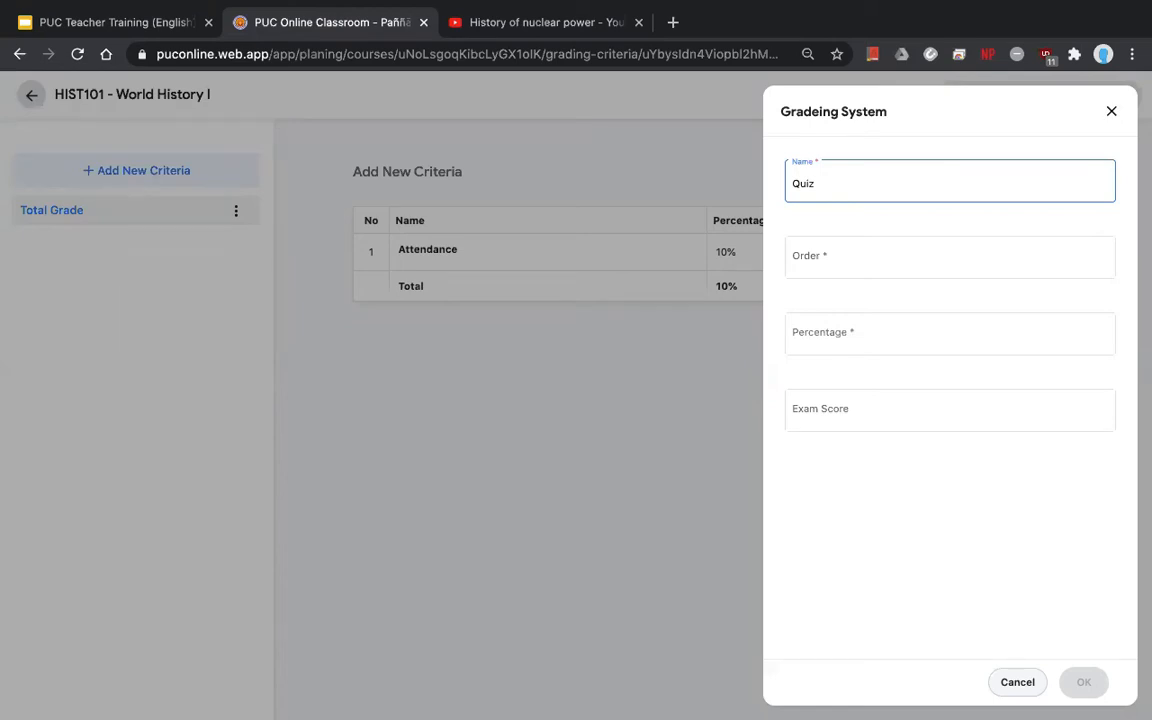
pyautogui.write('1')
# - Set Quiz 1 to order 2, 5% and exam score 100, and save it
pyautogui.click(862, 254)
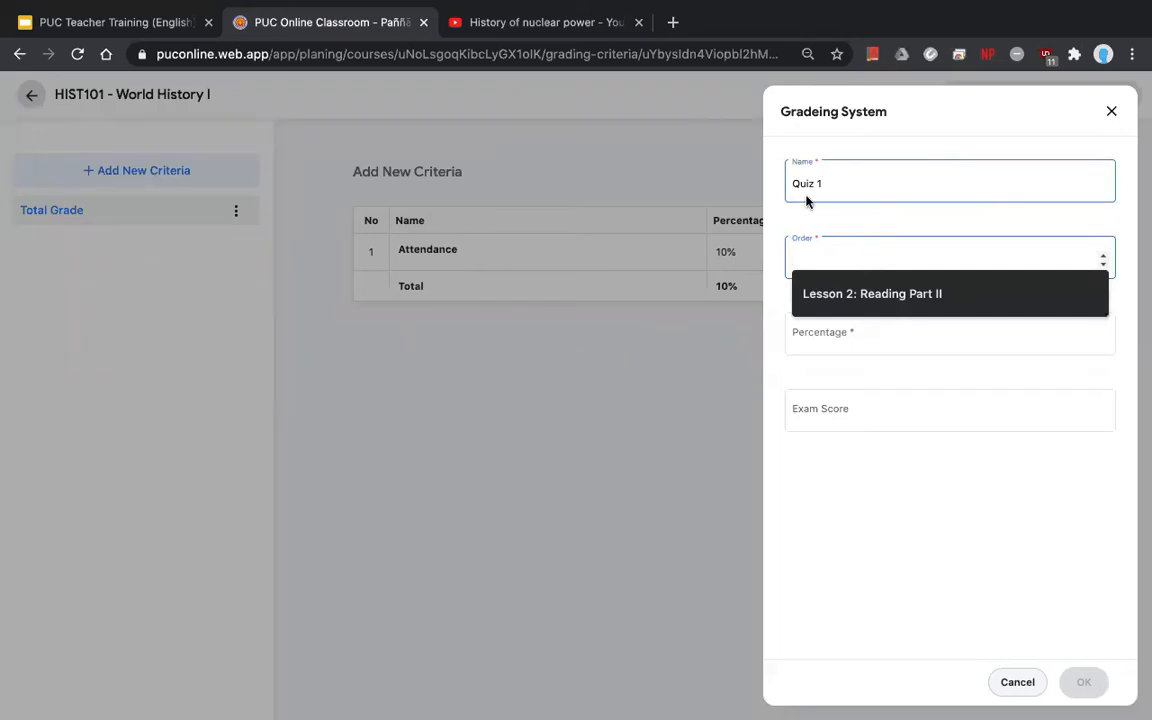
pyautogui.write('2')
pyautogui.click(845, 330)
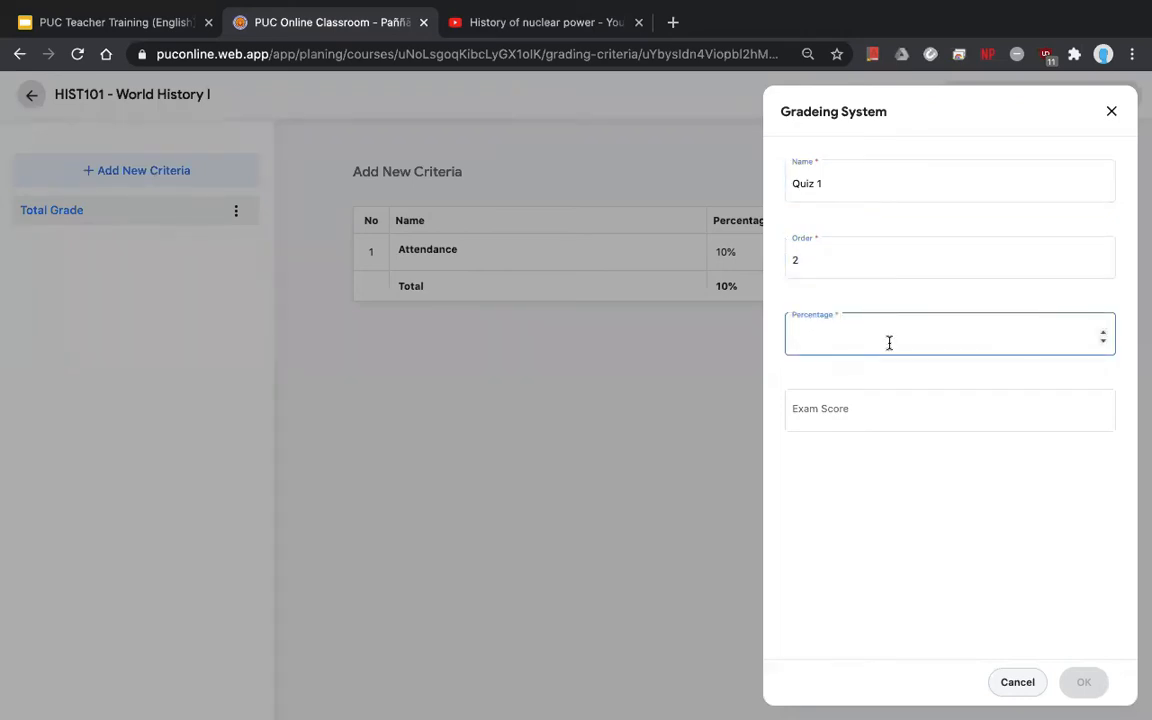
pyautogui.write('5')
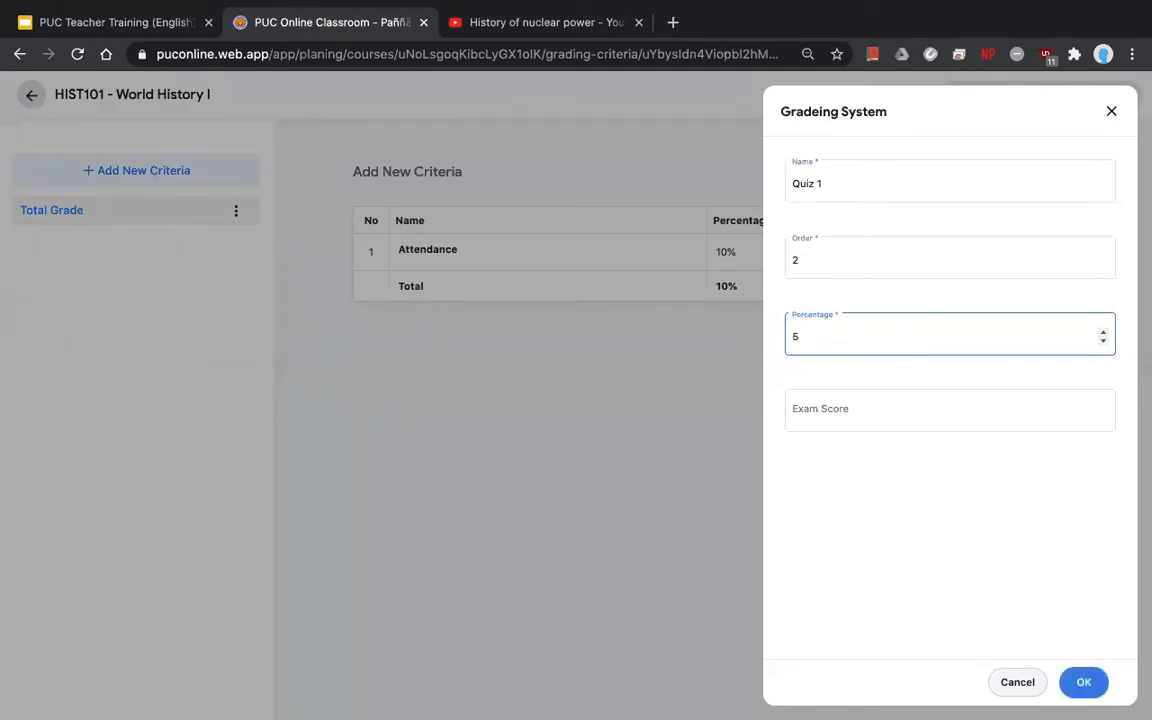
pyautogui.click(848, 409)
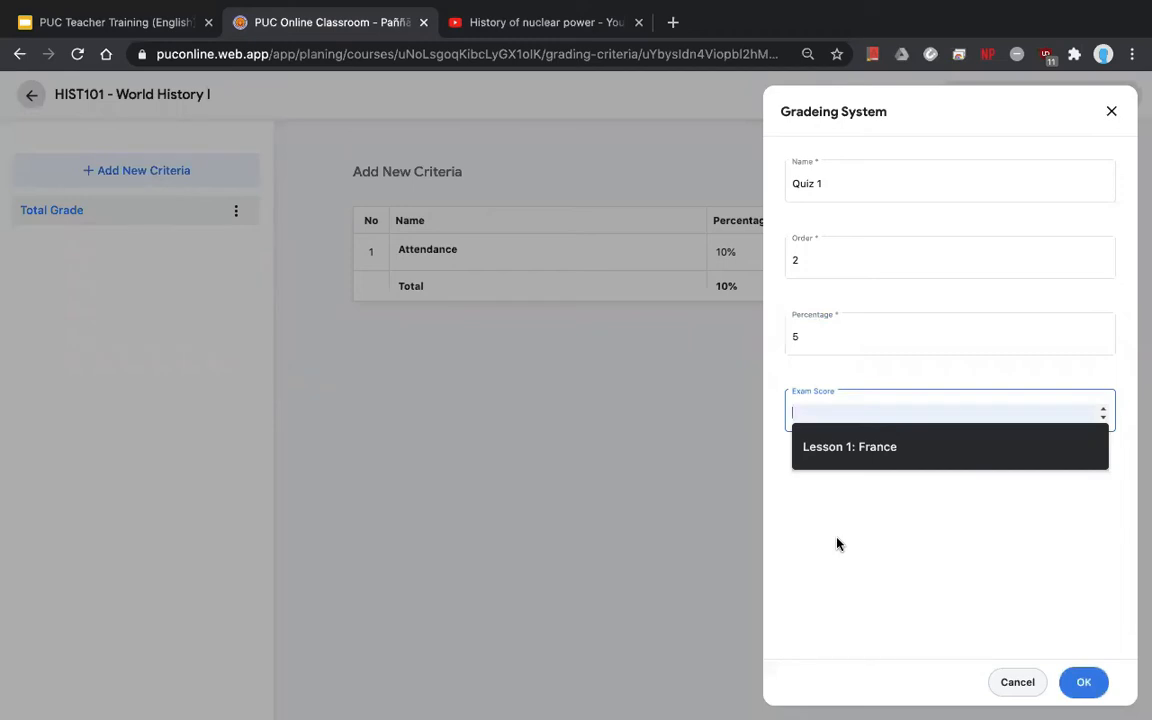
pyautogui.write('100')
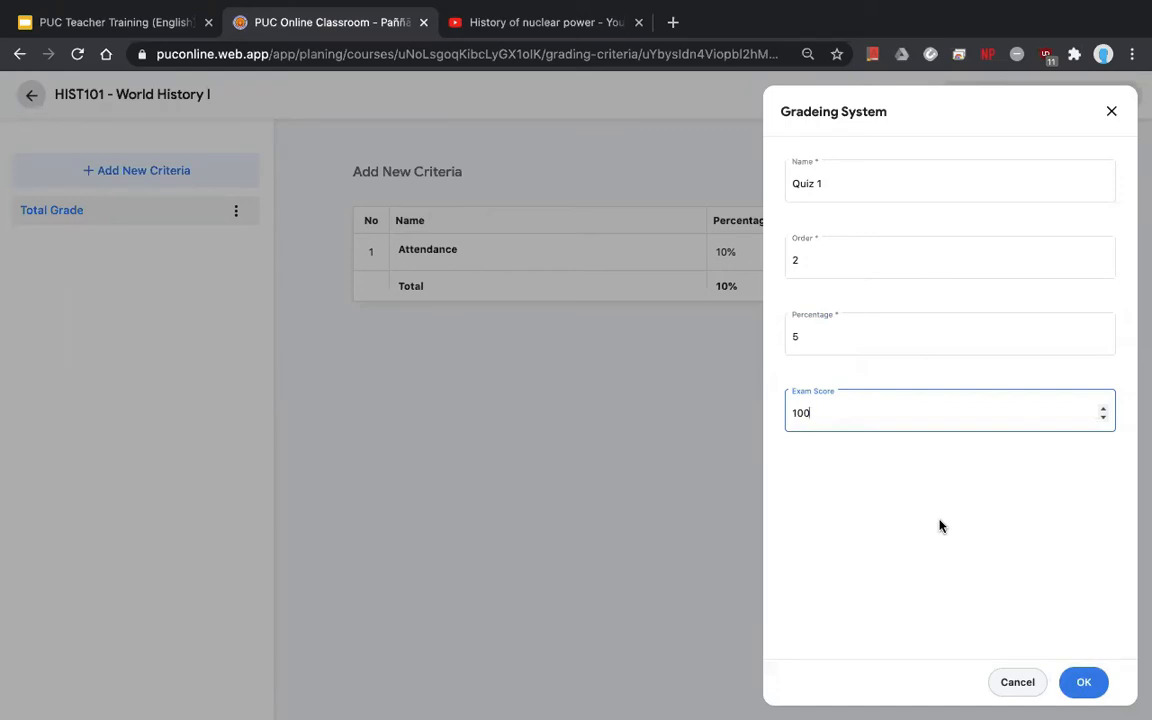
pyautogui.press('BackSpace')
pyautogui.press('BackSpace')
pyautogui.press('BackSpace')
pyautogui.write('100')
pyautogui.click(1085, 682)
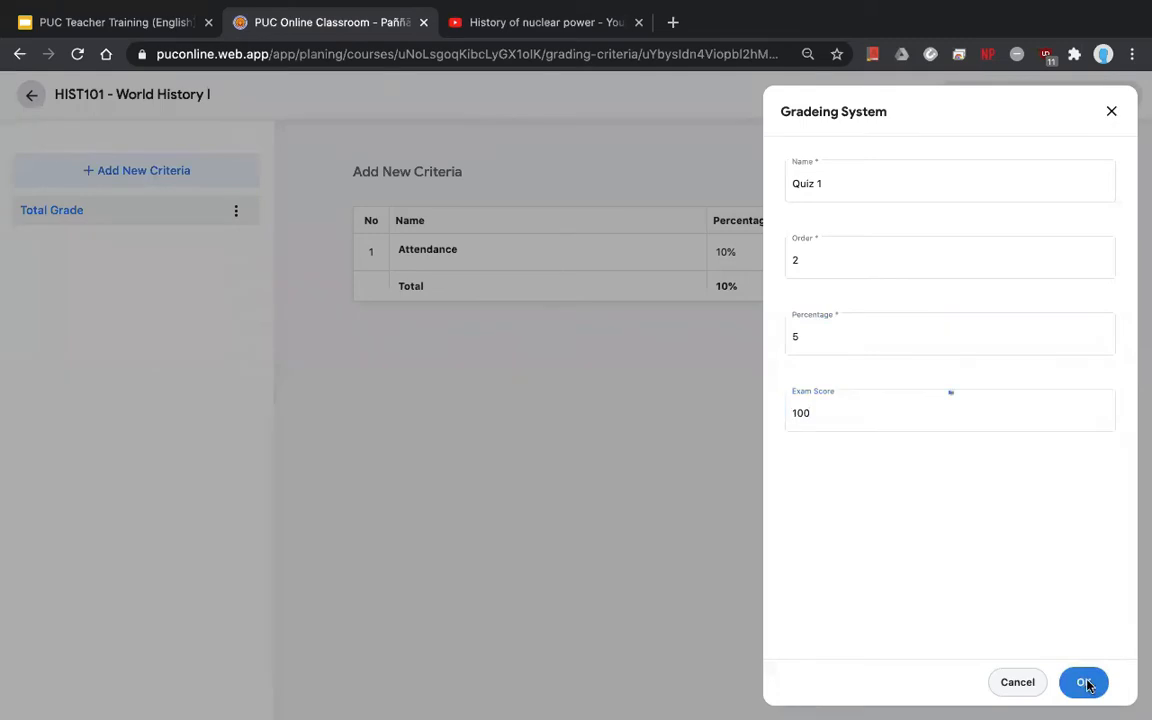
# - Add 'Quiz 2' as order 3 at 5% with exam score 100, then close the form
pyautogui.click(1111, 113)
pyautogui.click(977, 180)
pyautogui.click(836, 188)
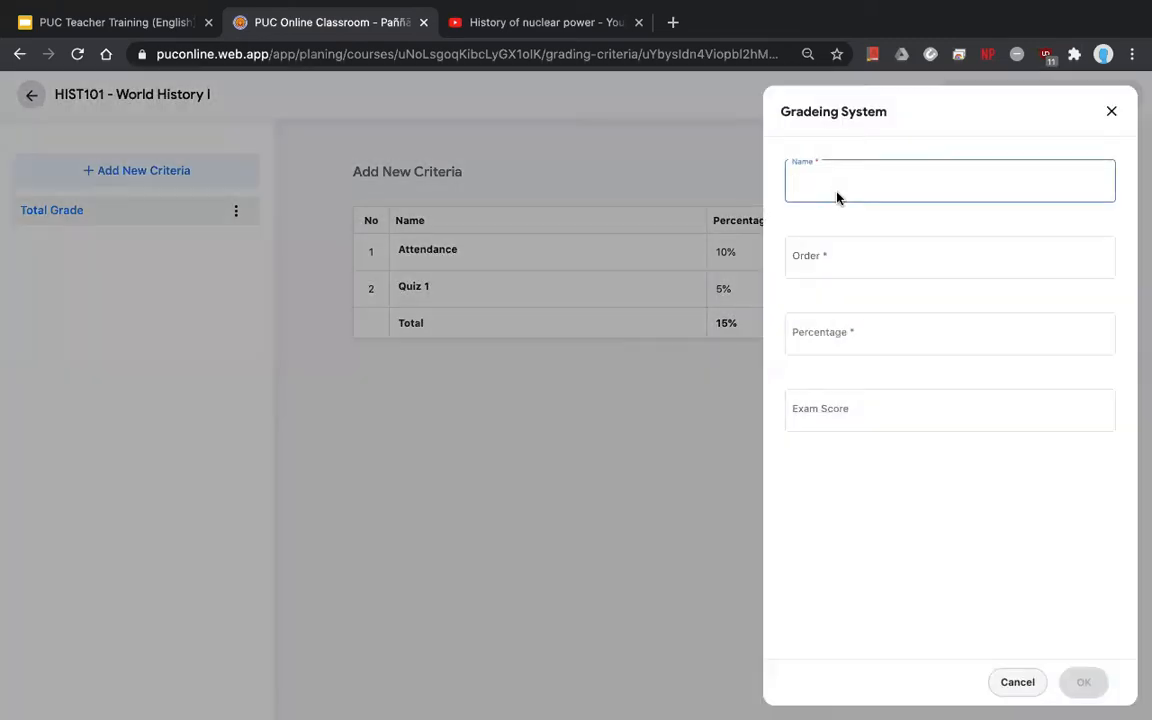
pyautogui.write('Quiz 2')
pyautogui.click(826, 257)
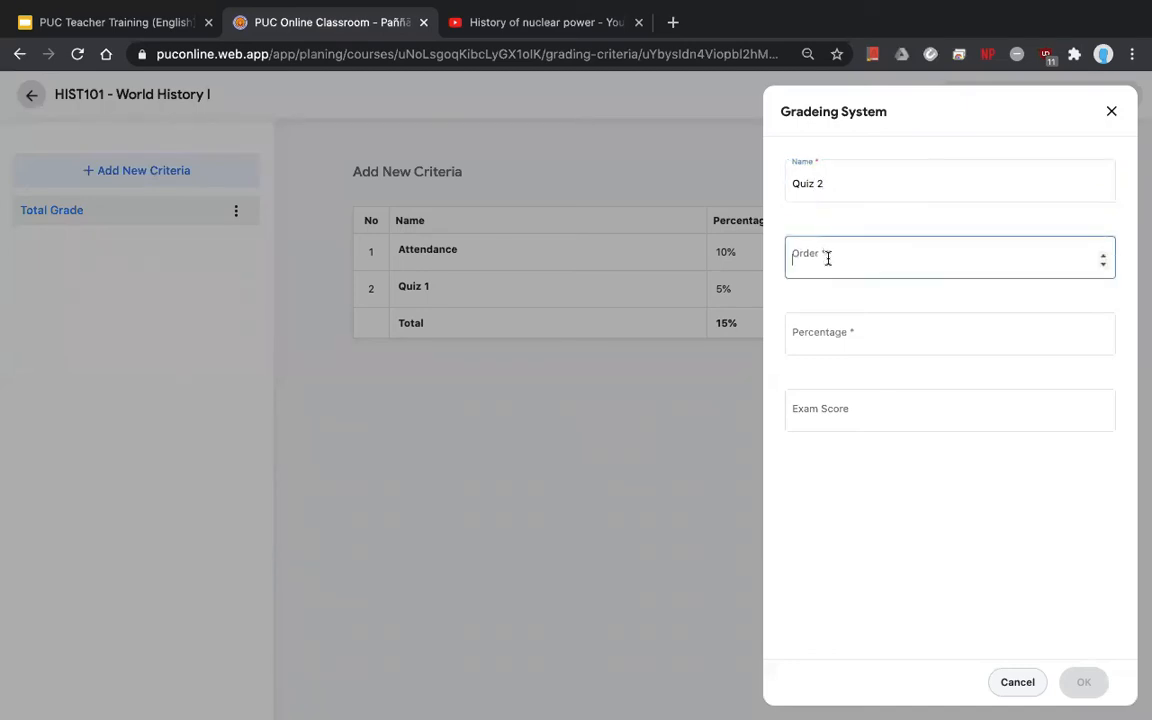
pyautogui.write('3')
pyautogui.click(841, 340)
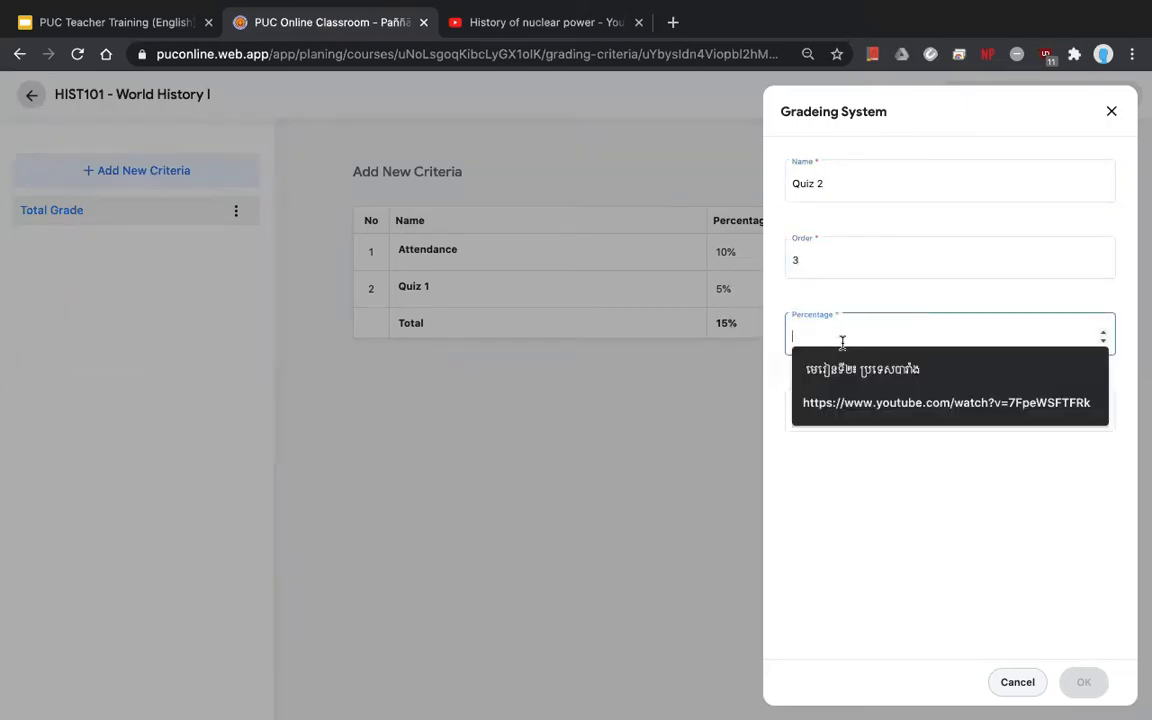
pyautogui.write('5')
pyautogui.click(792, 411)
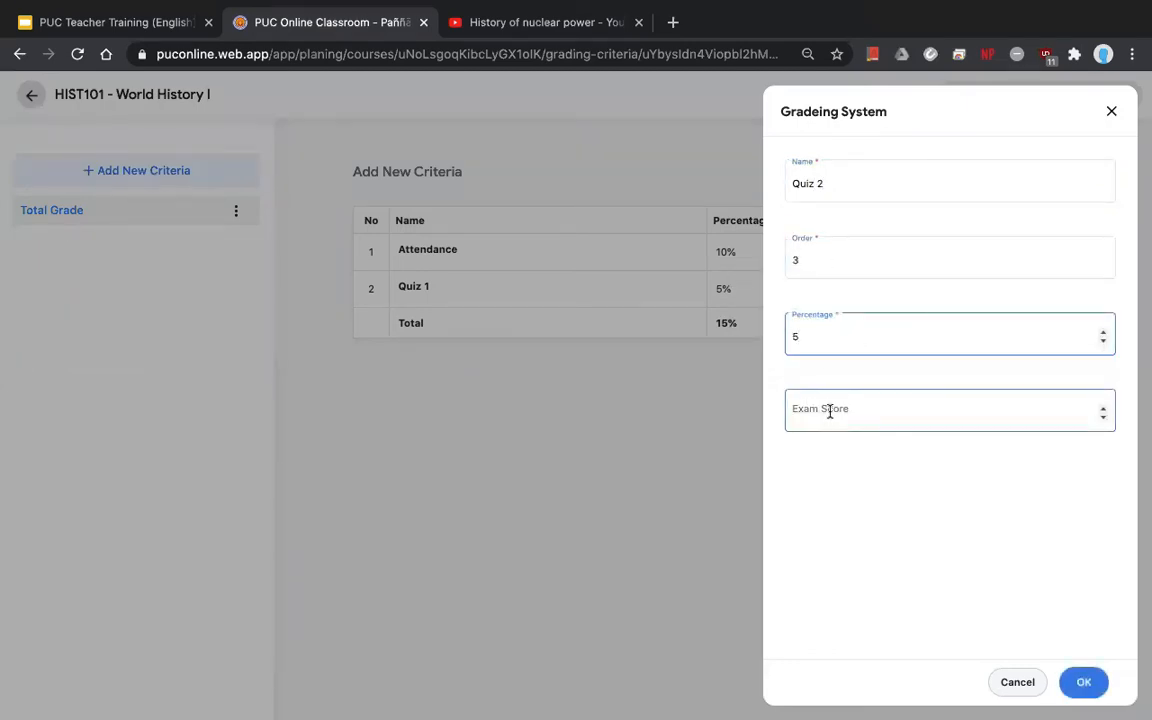
pyautogui.write('100')
pyautogui.press('Return')
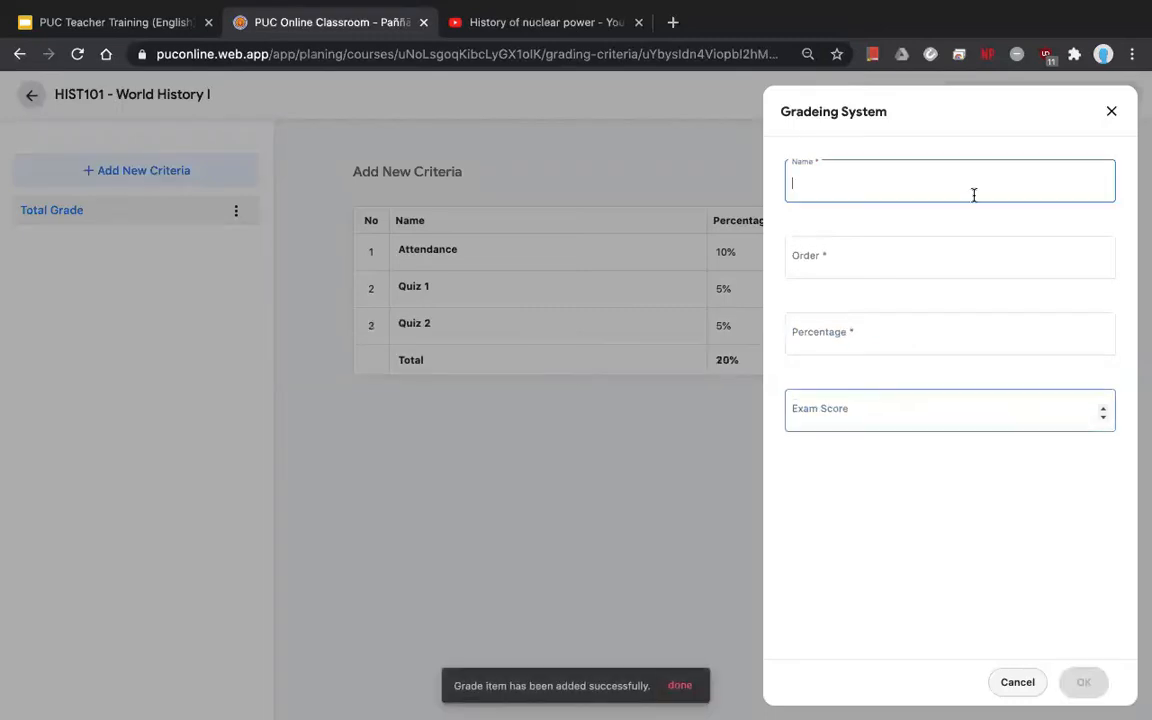
pyautogui.click(1111, 112)
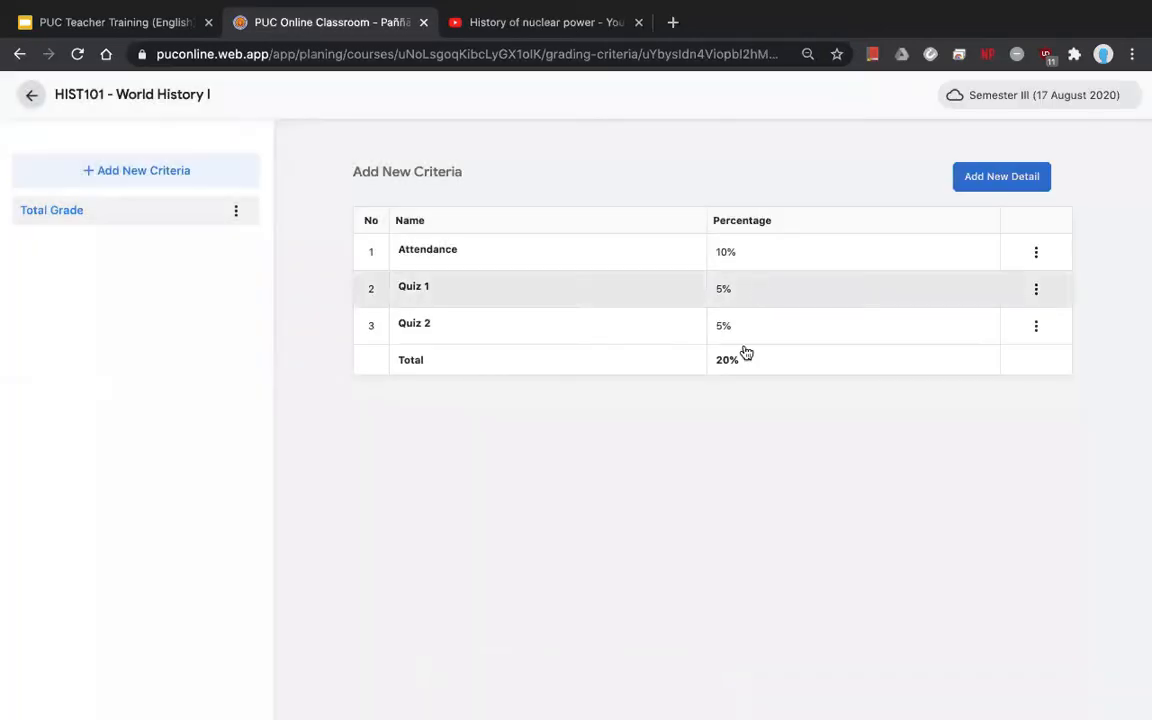
# - Add 'Presentation' as order 4 at 15% with exam score 100
pyautogui.click(987, 179)
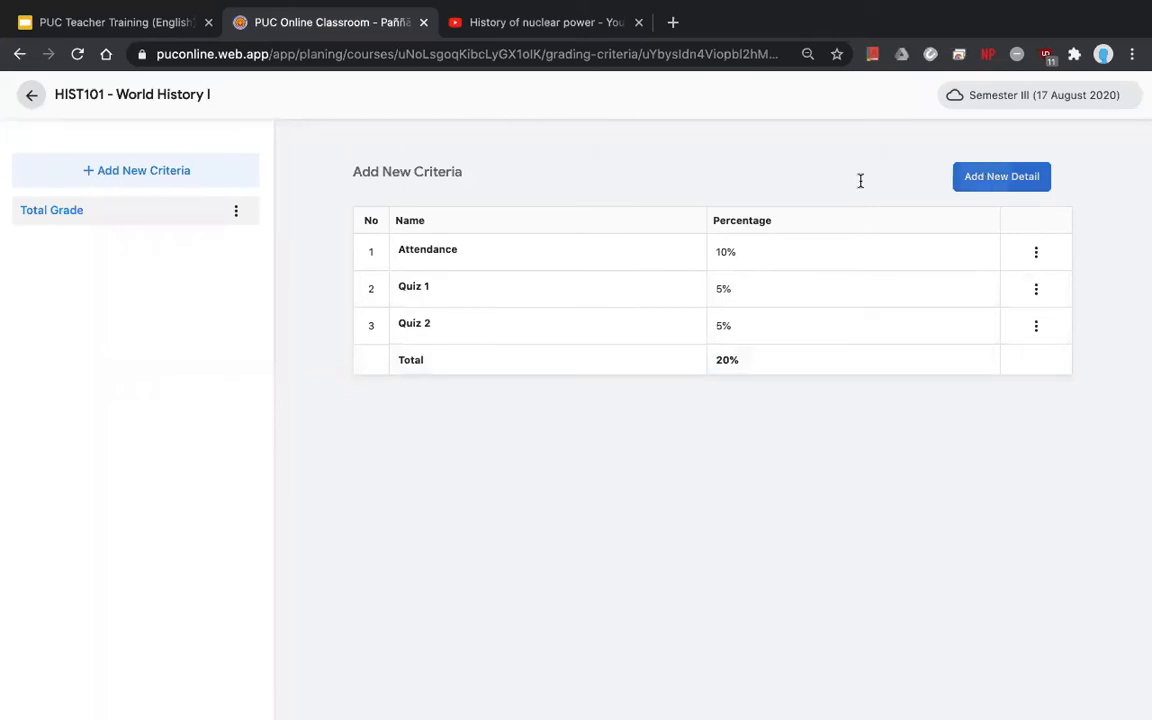
pyautogui.click(884, 184)
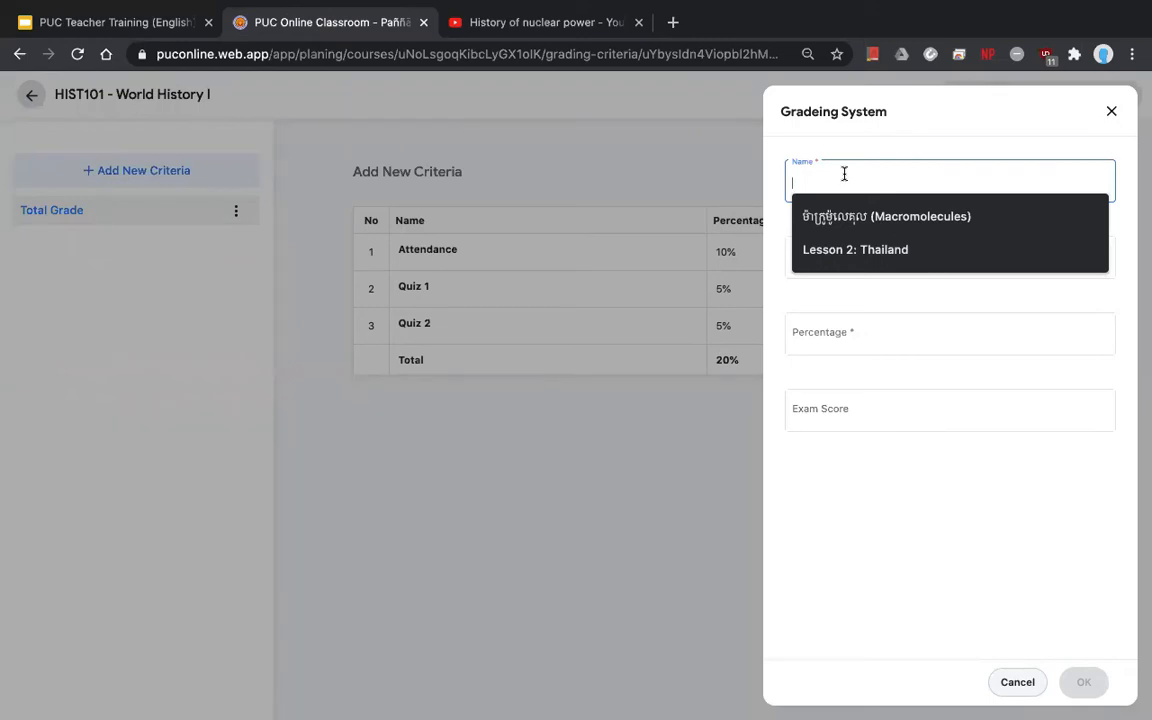
pyautogui.write('Presentatio')
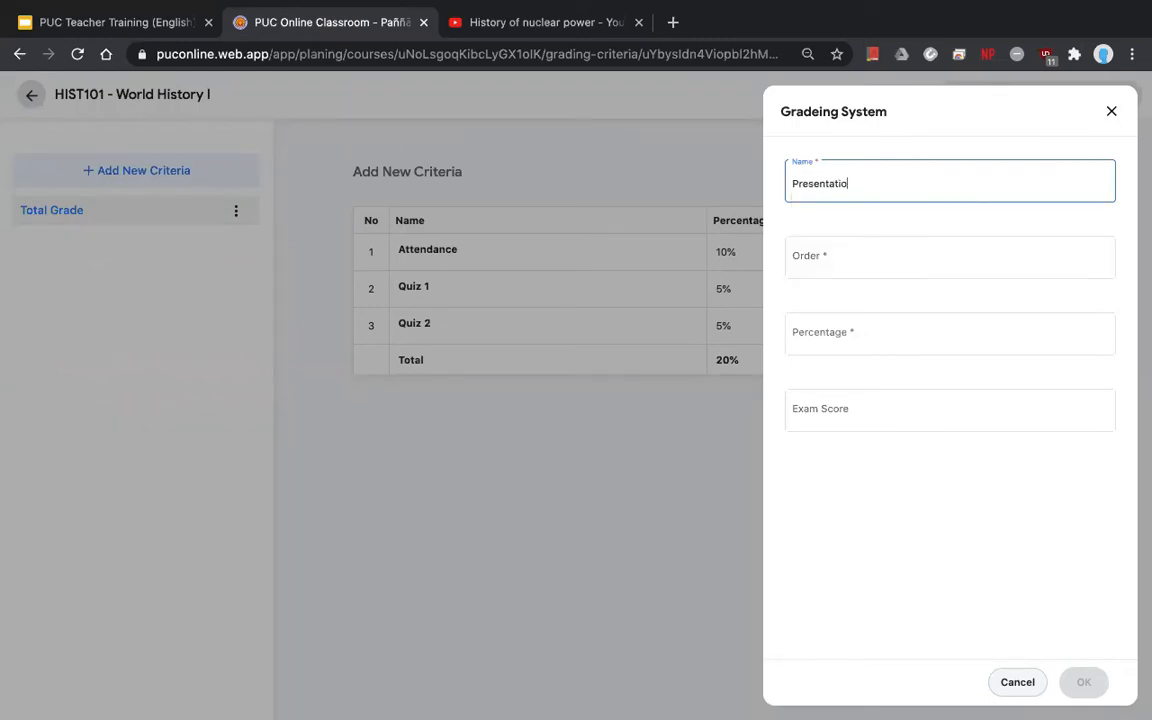
pyautogui.write('n')
pyautogui.click(872, 254)
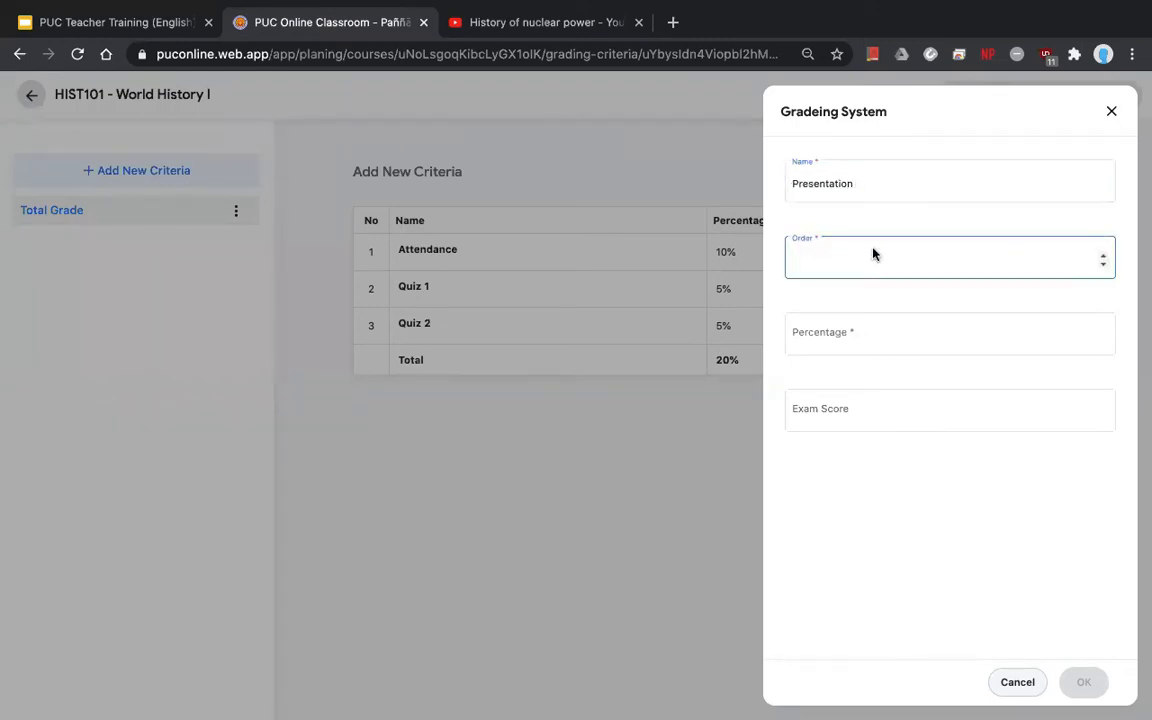
pyautogui.write('4')
pyautogui.click(892, 333)
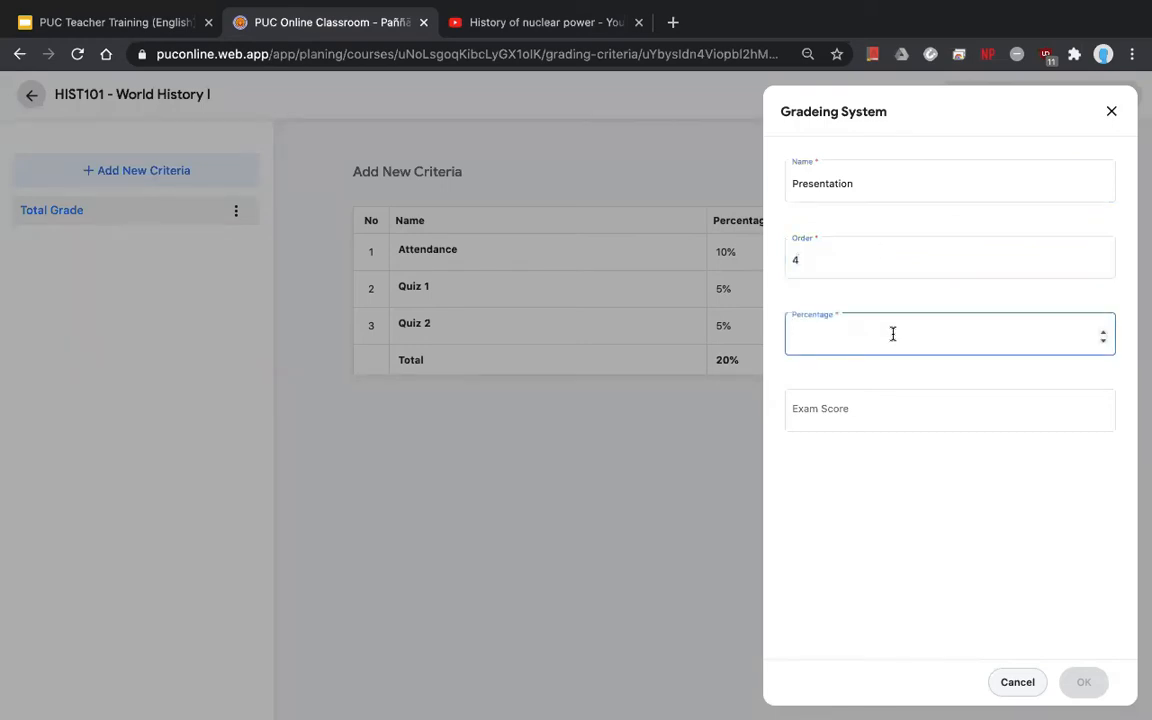
pyautogui.write('15')
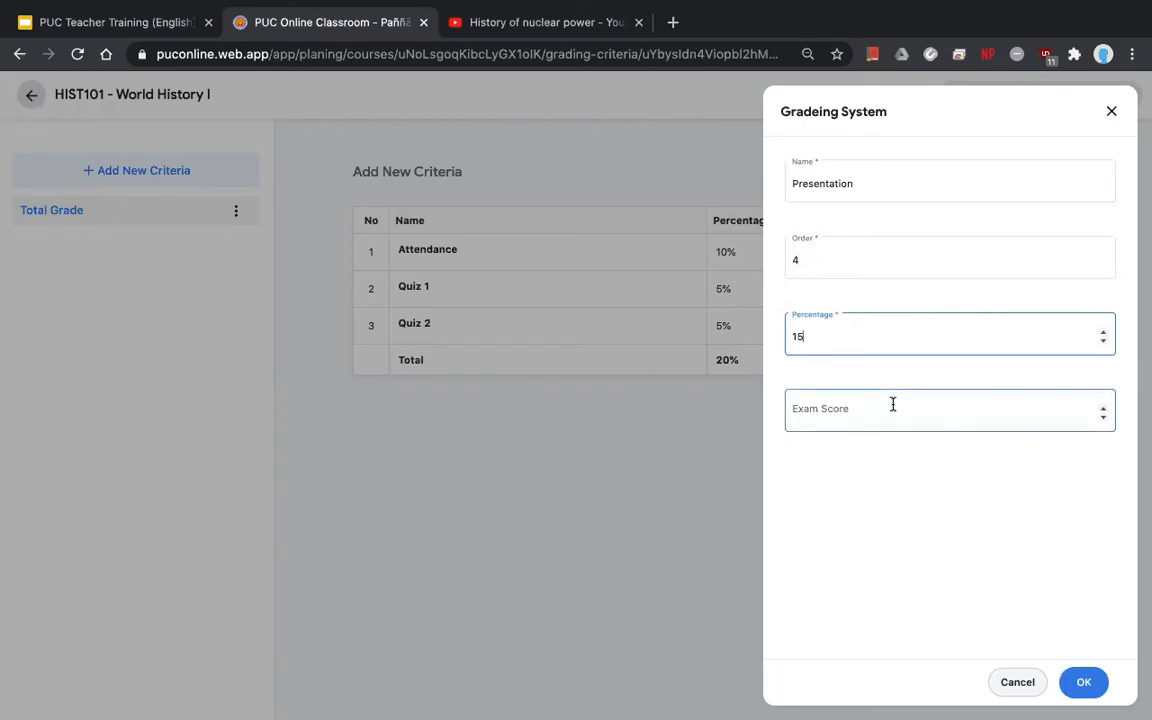
pyautogui.click(893, 404)
pyautogui.write('1000')
pyautogui.press('BackSpace')
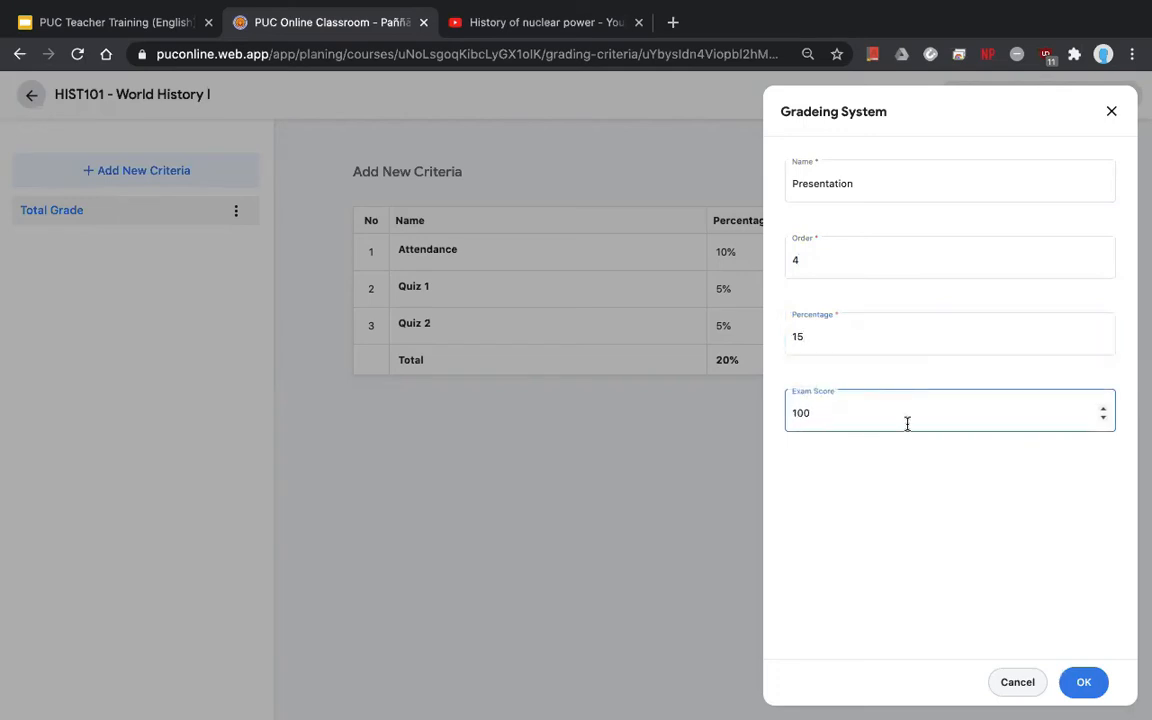
pyautogui.click(1083, 681)
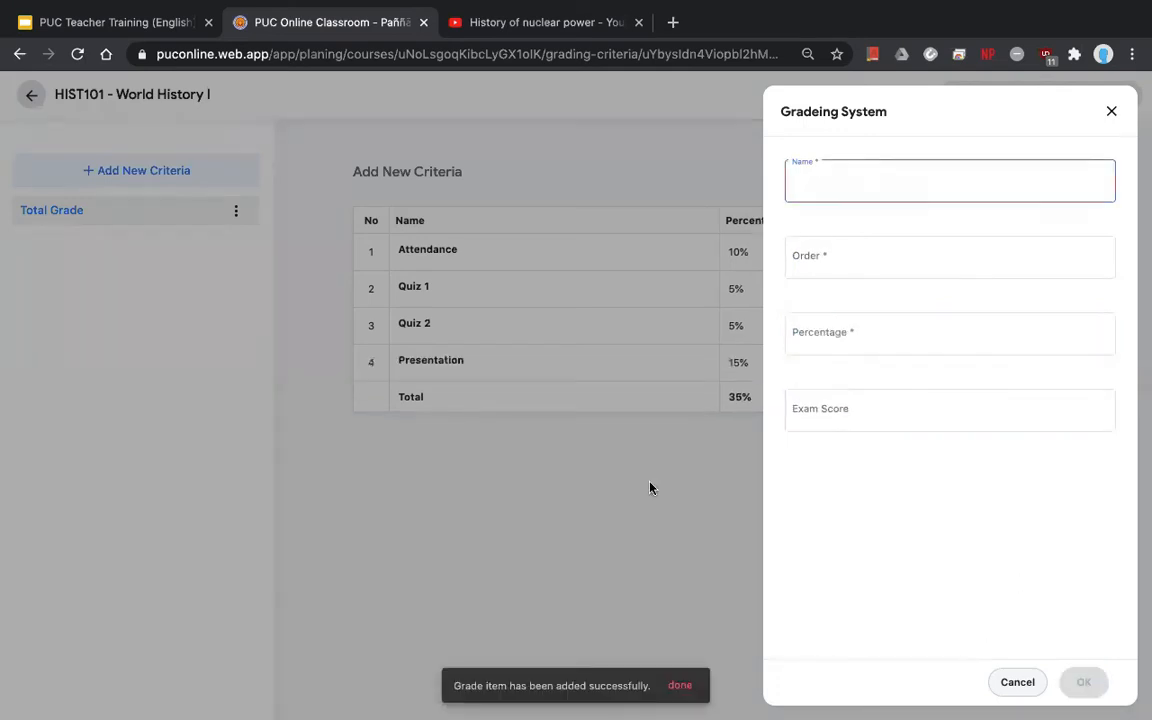
pyautogui.click(1111, 114)
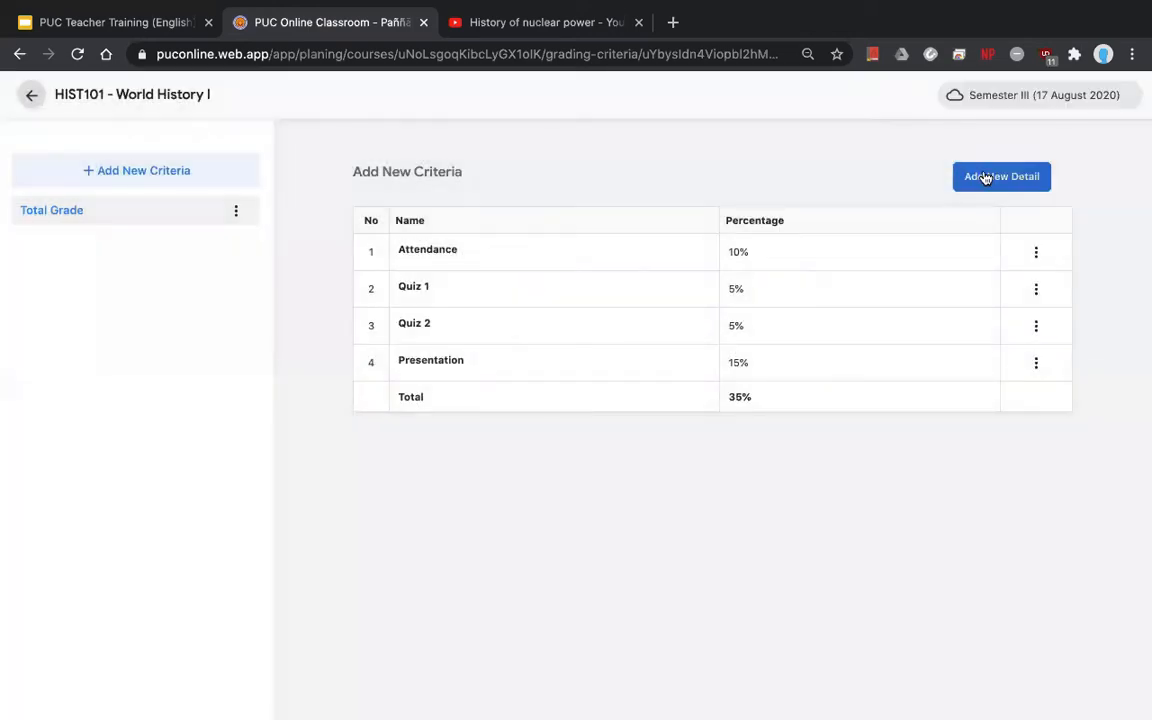
# - Add 'Midterm Exam' as order 5 at 30% with exam score 100
pyautogui.click(986, 178)
pyautogui.click(837, 188)
pyautogui.write('Mi')
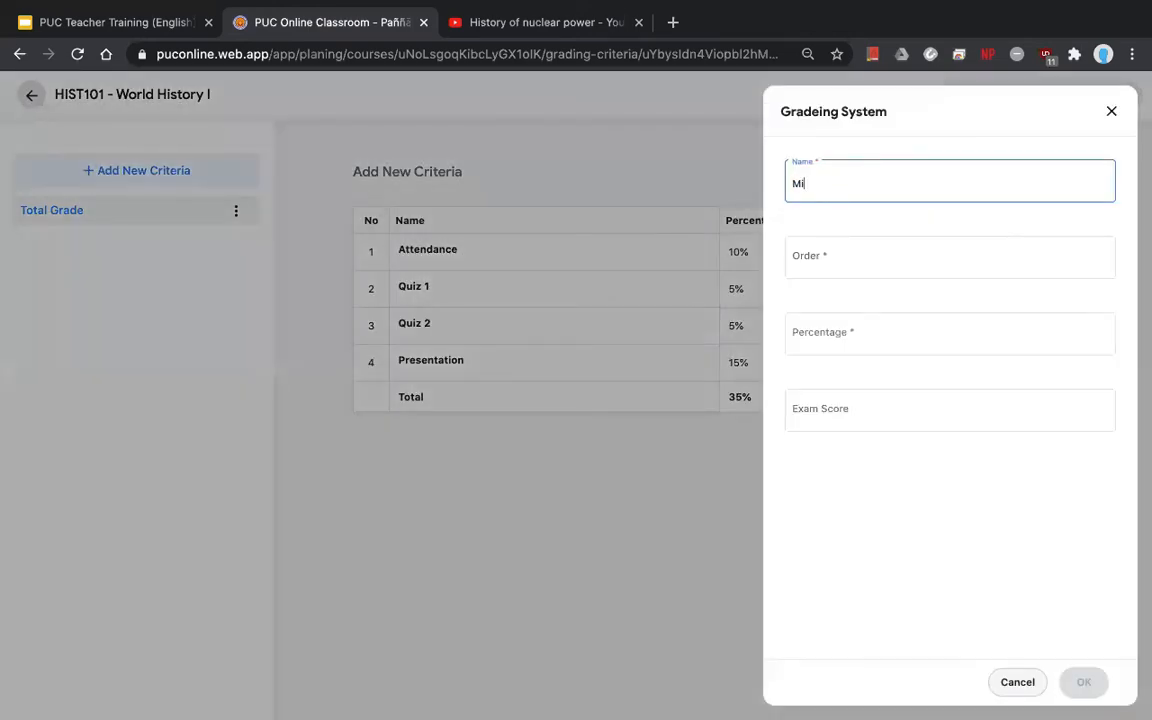
pyautogui.write('dterm Exam')
pyautogui.click(824, 266)
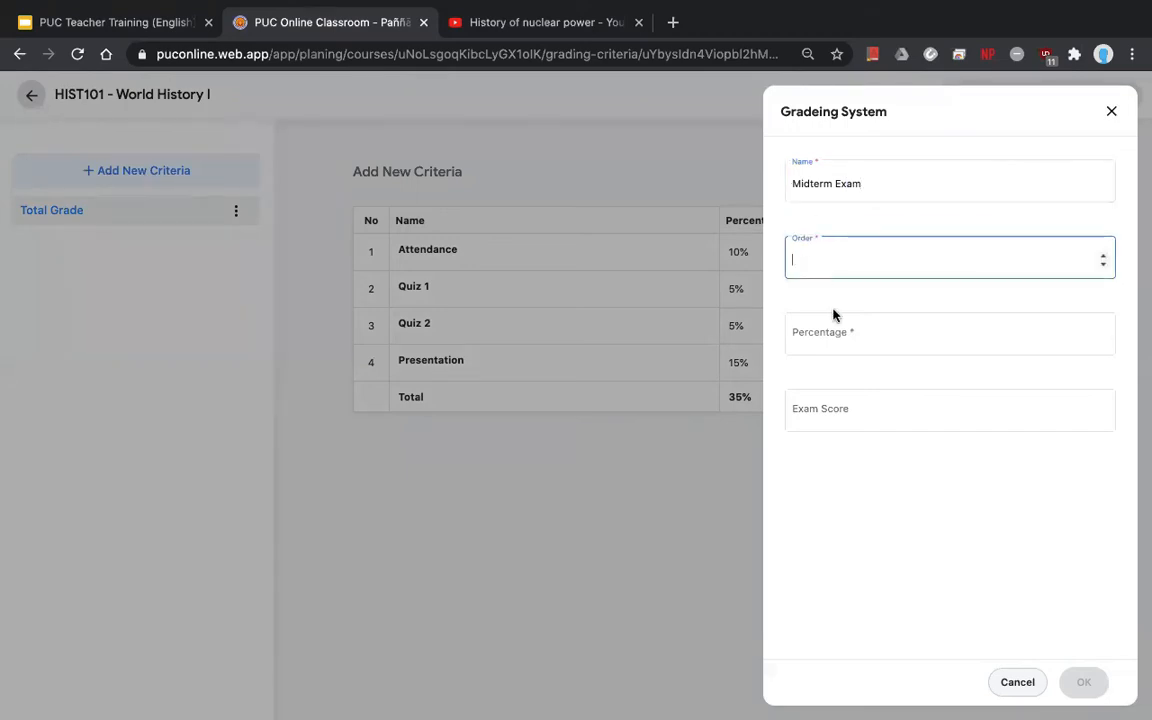
pyautogui.write('5')
pyautogui.click(828, 337)
pyautogui.write('30')
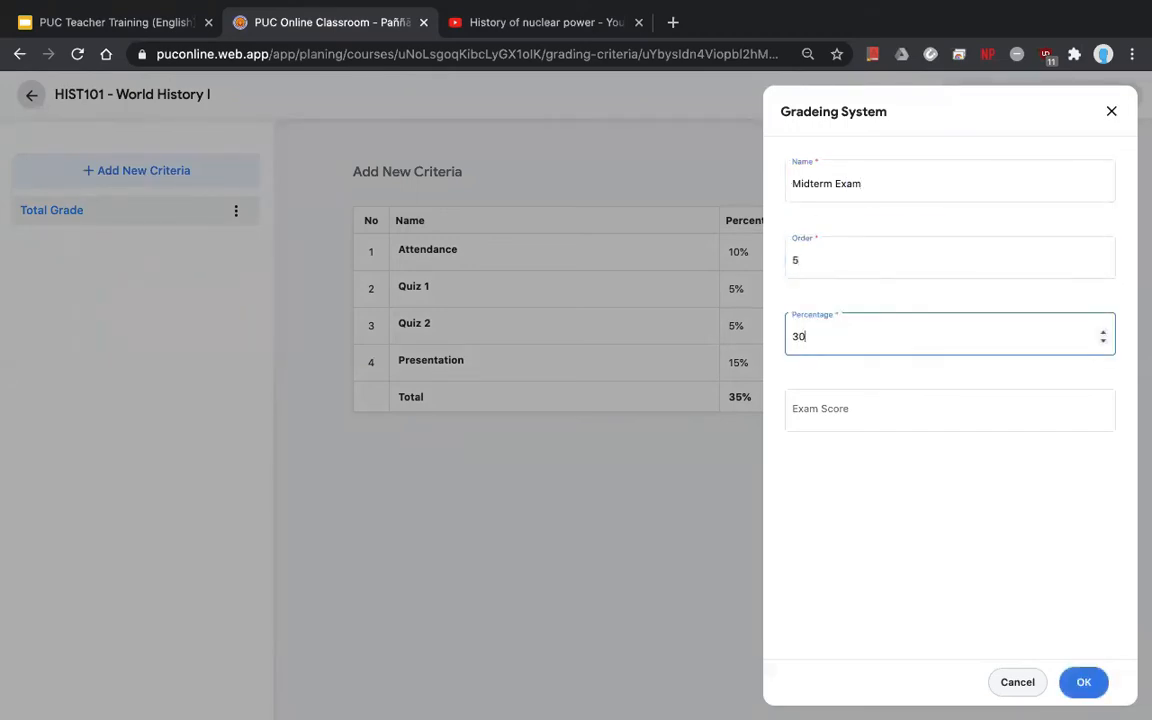
pyautogui.click(826, 408)
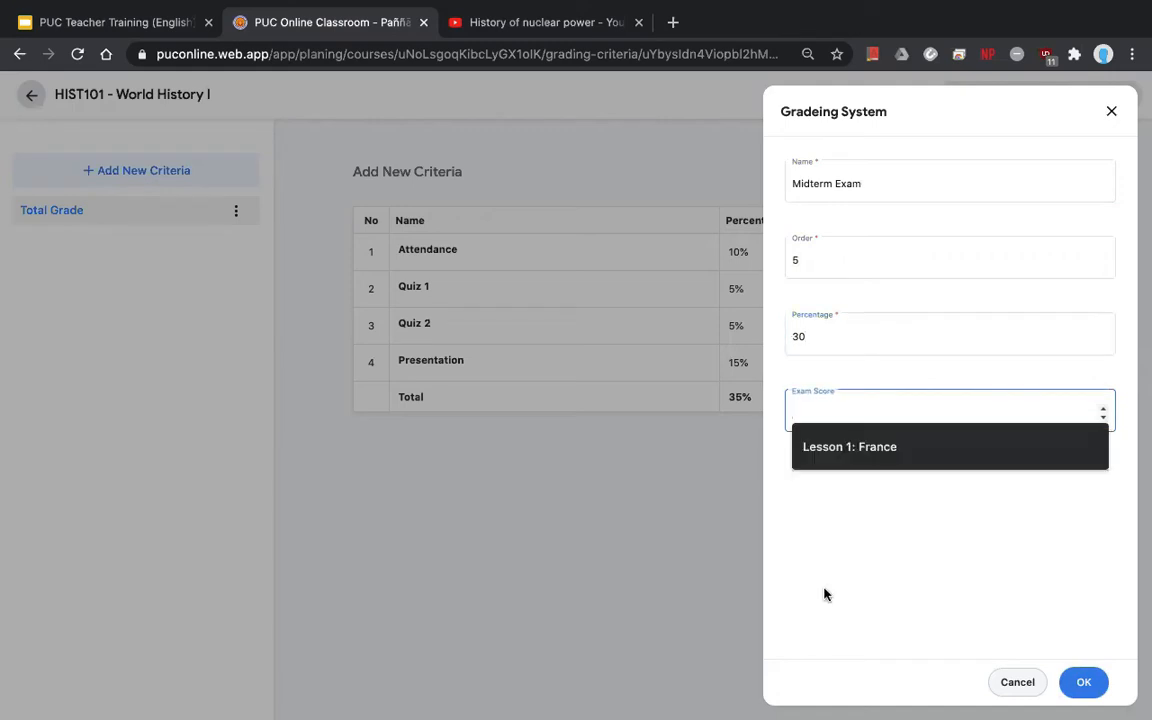
pyautogui.write('100')
pyautogui.click(1083, 682)
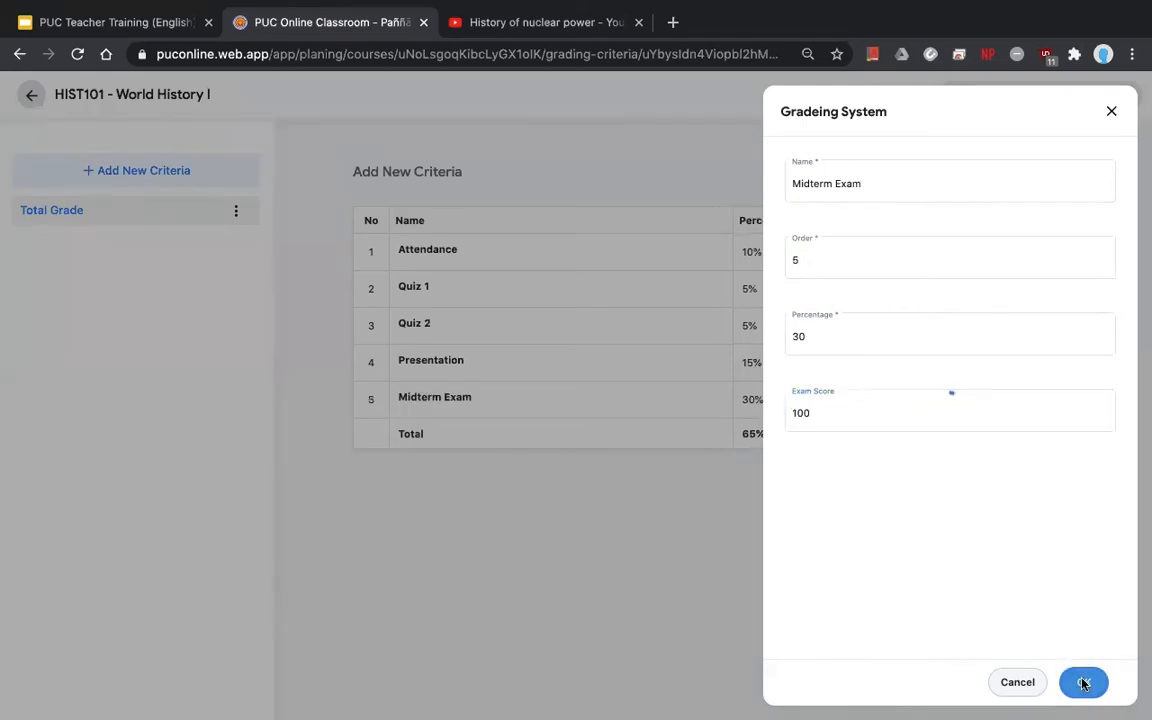
pyautogui.click(1000, 681)
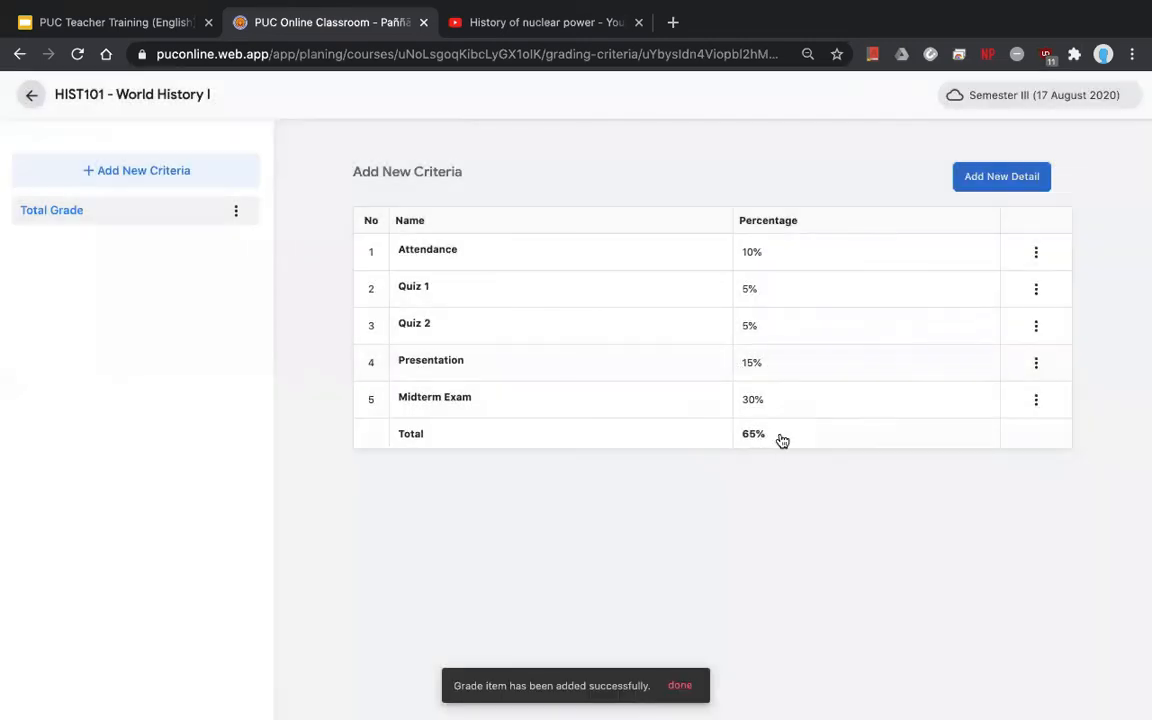
# - Add 'Final Exam' as order 6 at 30% with exam score 100
pyautogui.click(990, 188)
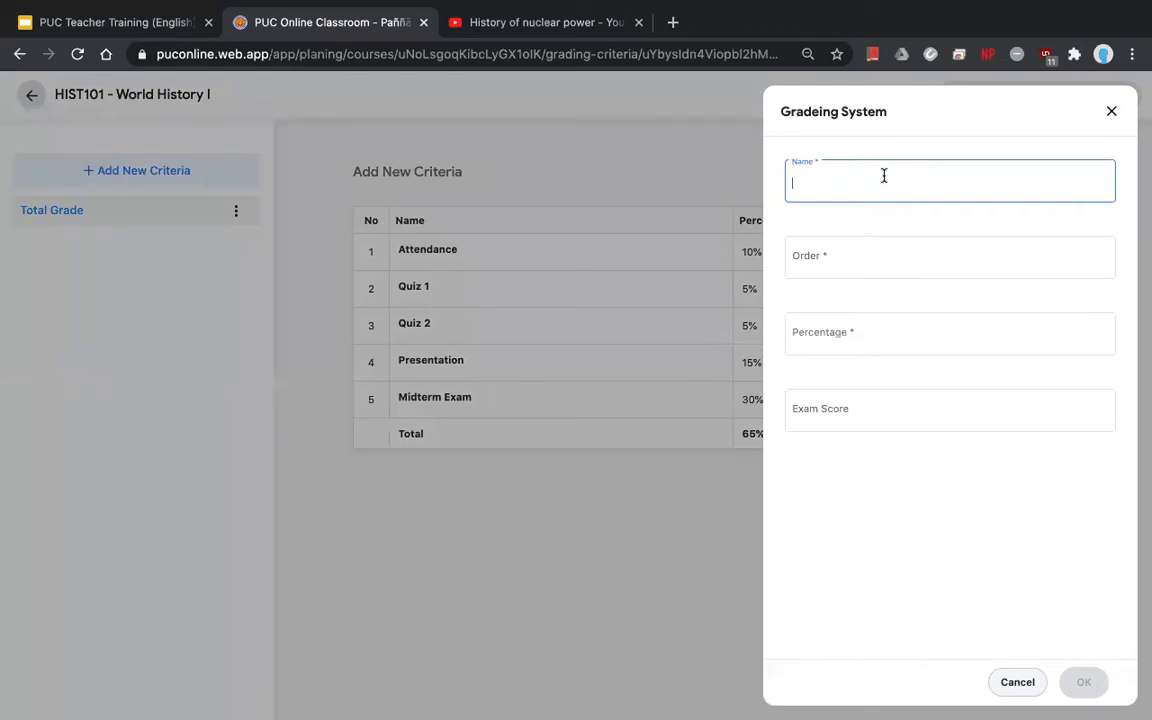
pyautogui.write('Final Exam')
pyautogui.click(860, 251)
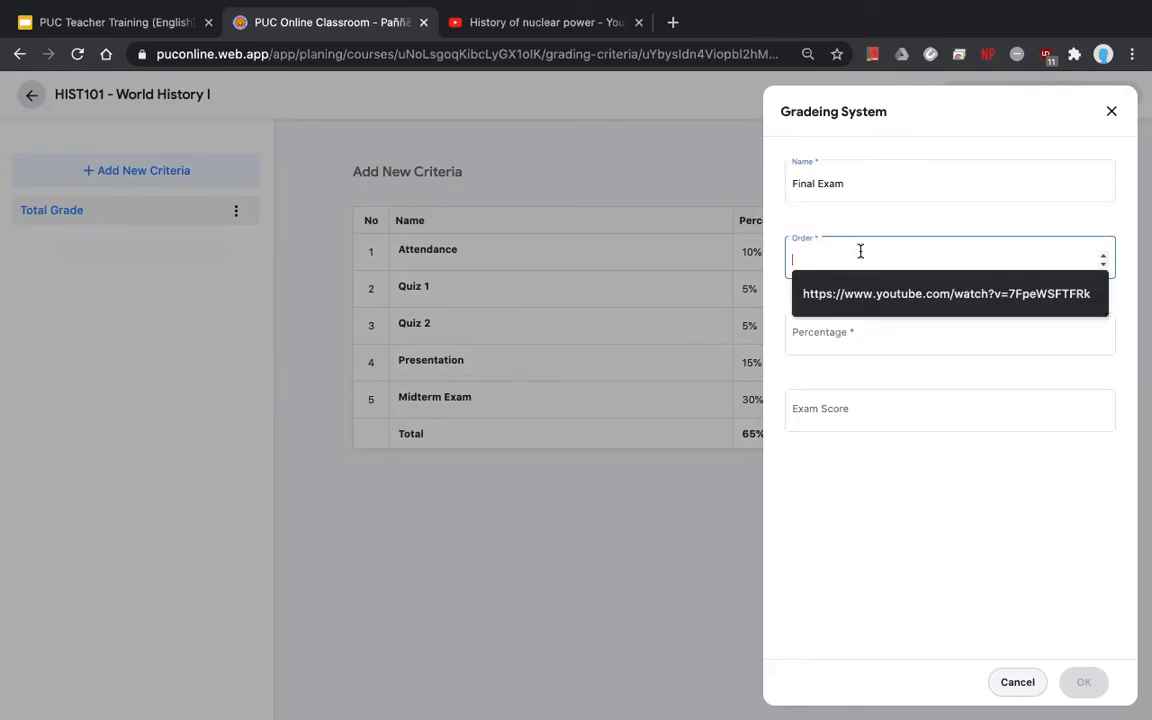
pyautogui.write('6')
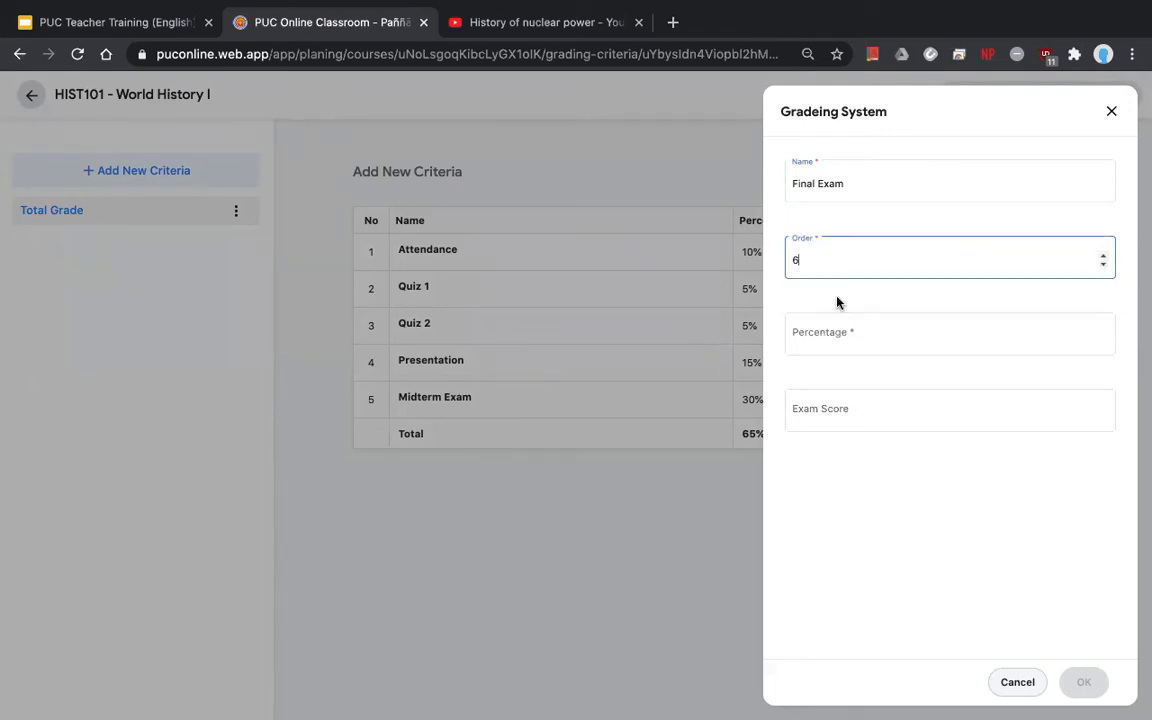
pyautogui.click(826, 326)
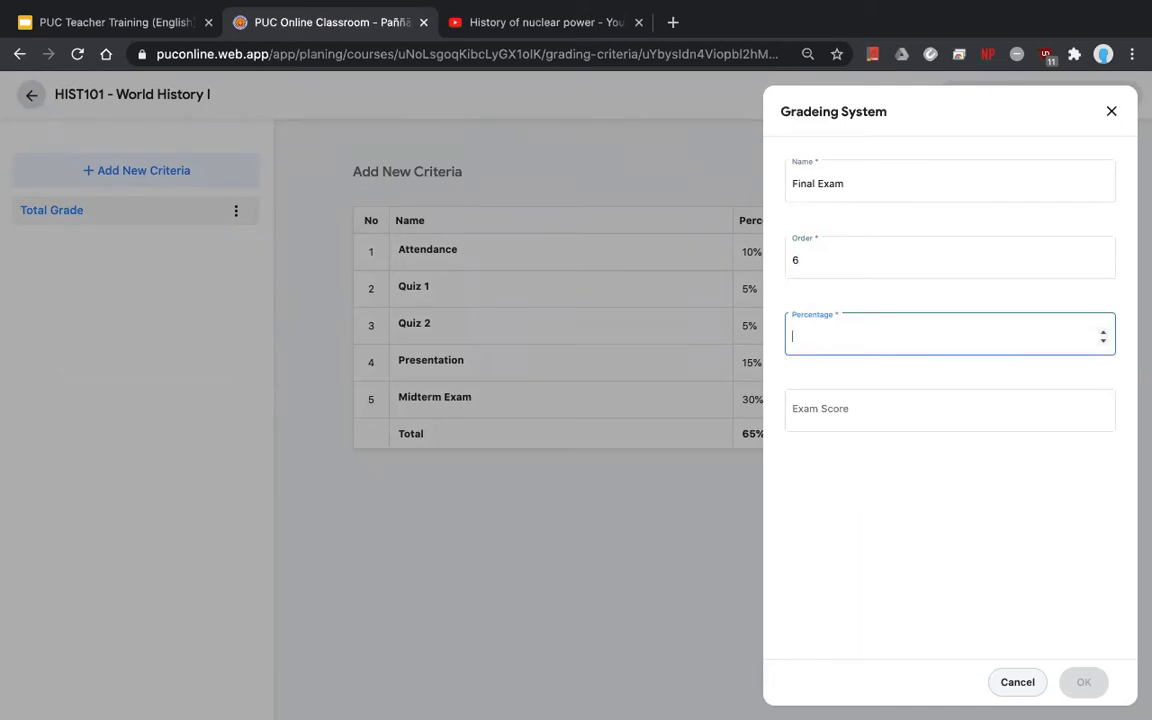
pyautogui.write('25')
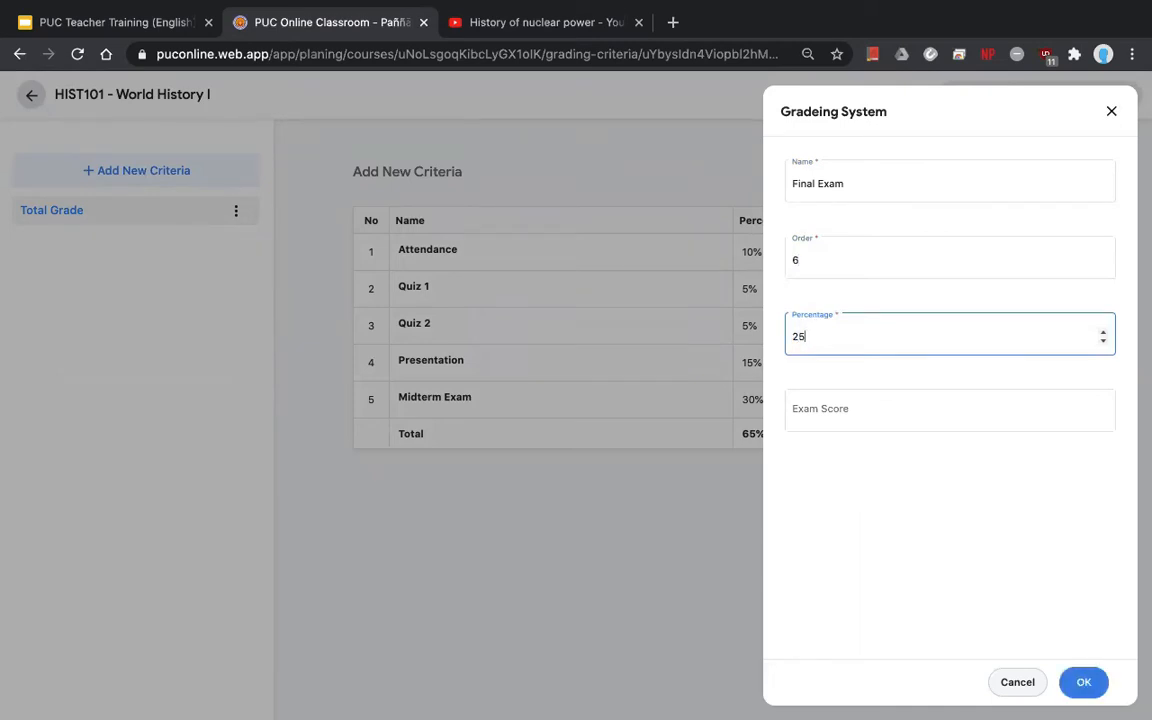
pyautogui.click(808, 418)
pyautogui.click(800, 334)
pyautogui.press('BackSpace')
pyautogui.press('BackSpace')
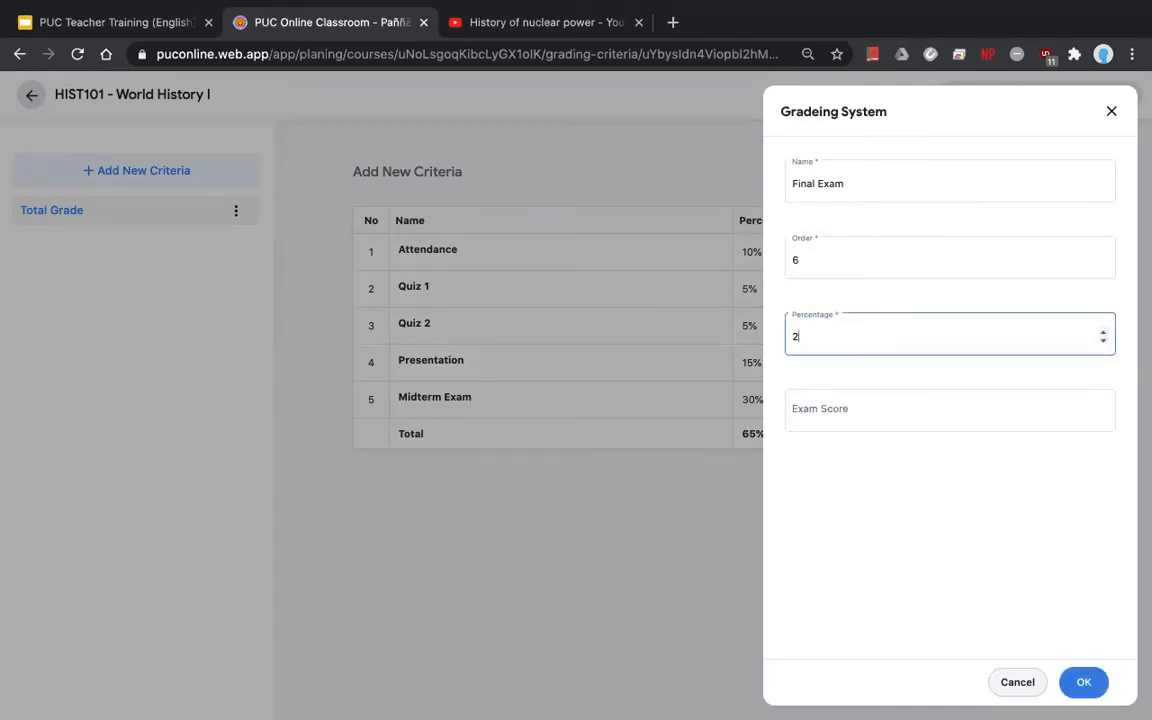
pyautogui.write('30')
pyautogui.click(859, 425)
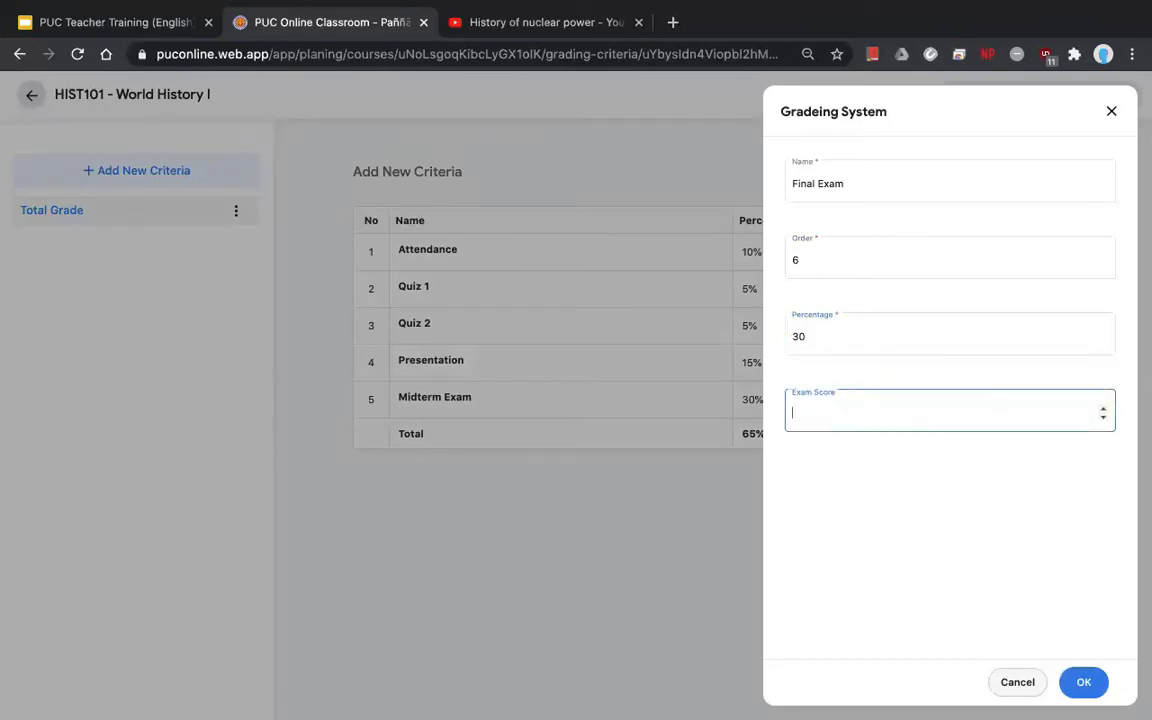
pyautogui.write('100')
pyautogui.click(1079, 681)
pyautogui.click(1016, 684)
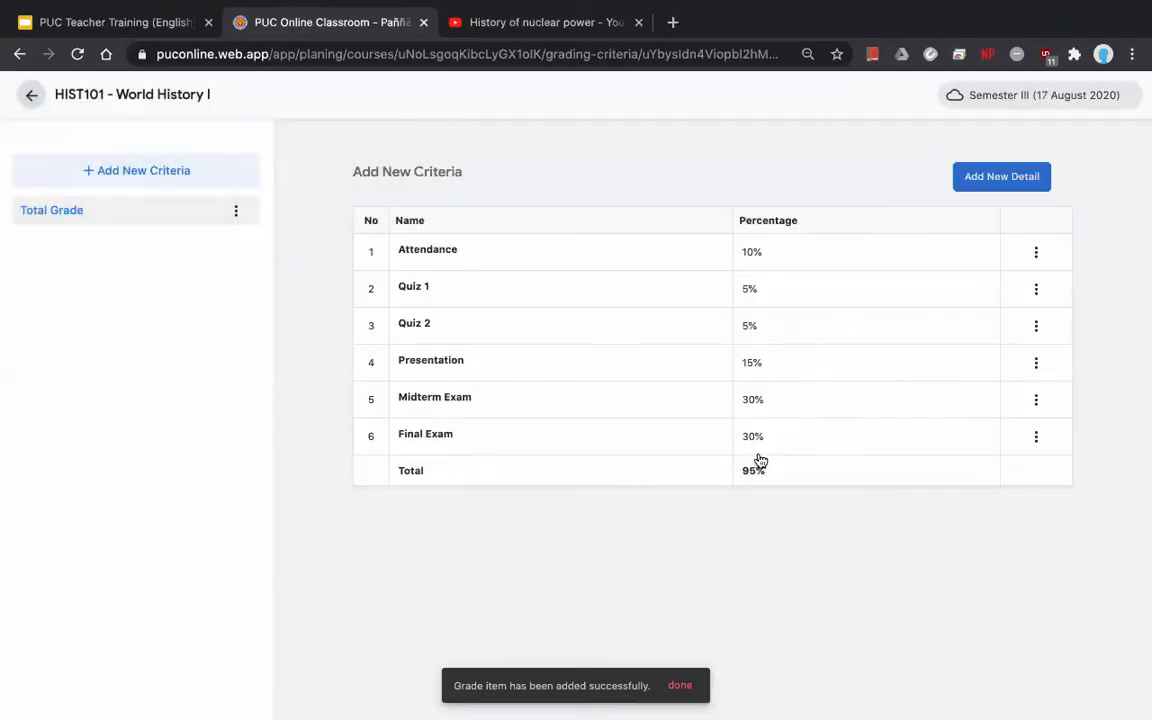
# - Add 'Extra' as order 7 at 5% with exam score 100
pyautogui.click(964, 182)
pyautogui.write('Extra')
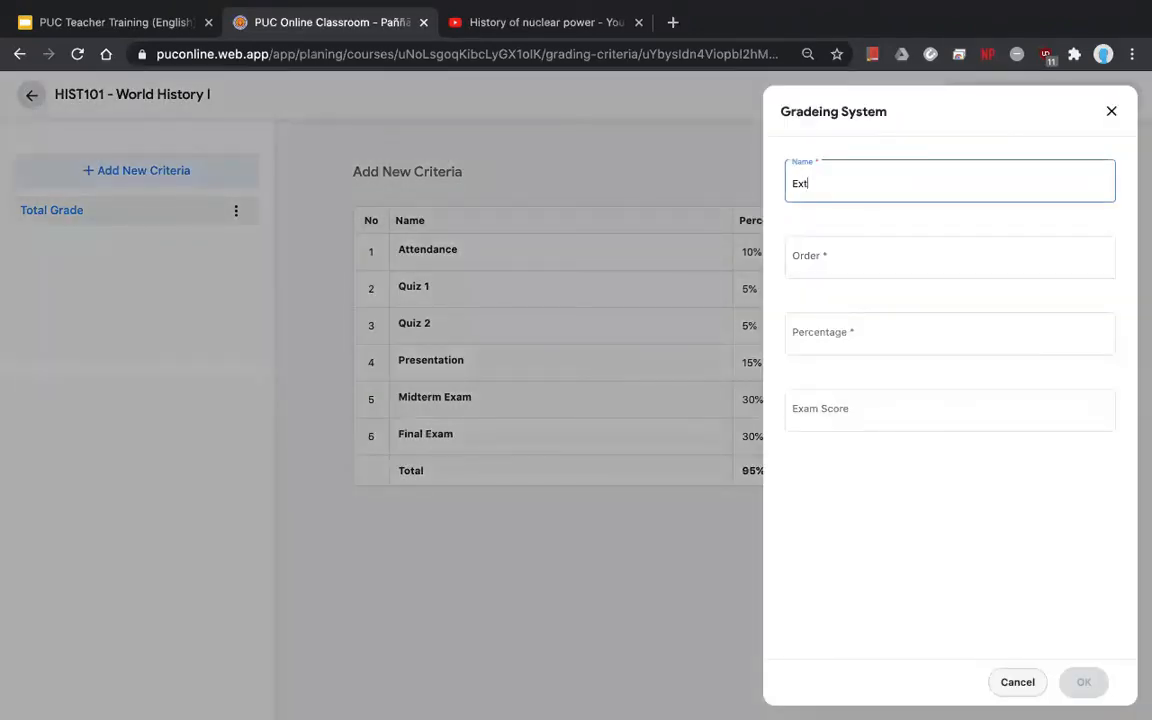
pyautogui.click(866, 261)
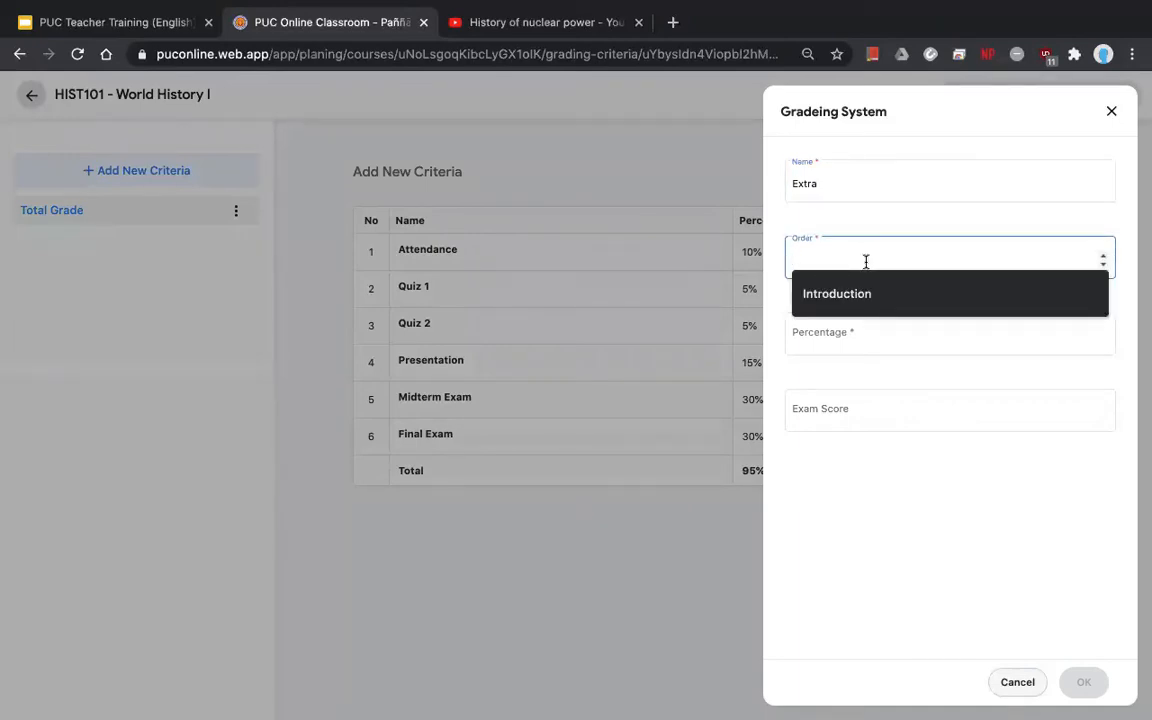
pyautogui.write('7')
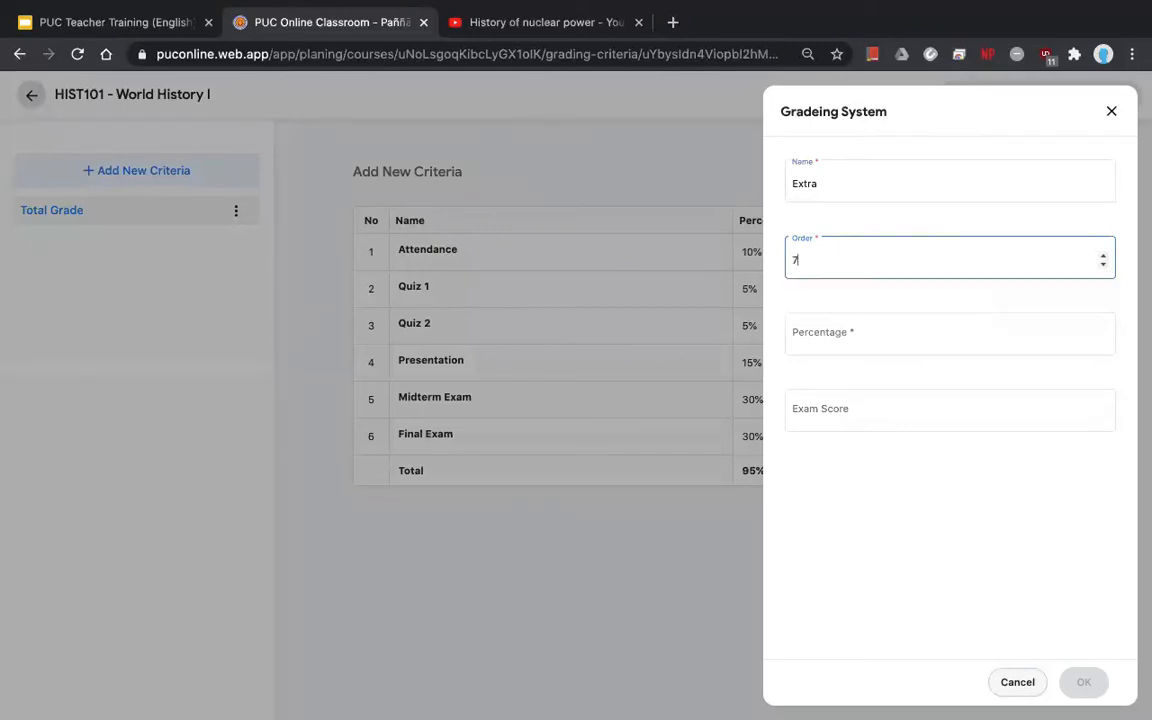
pyautogui.click(862, 347)
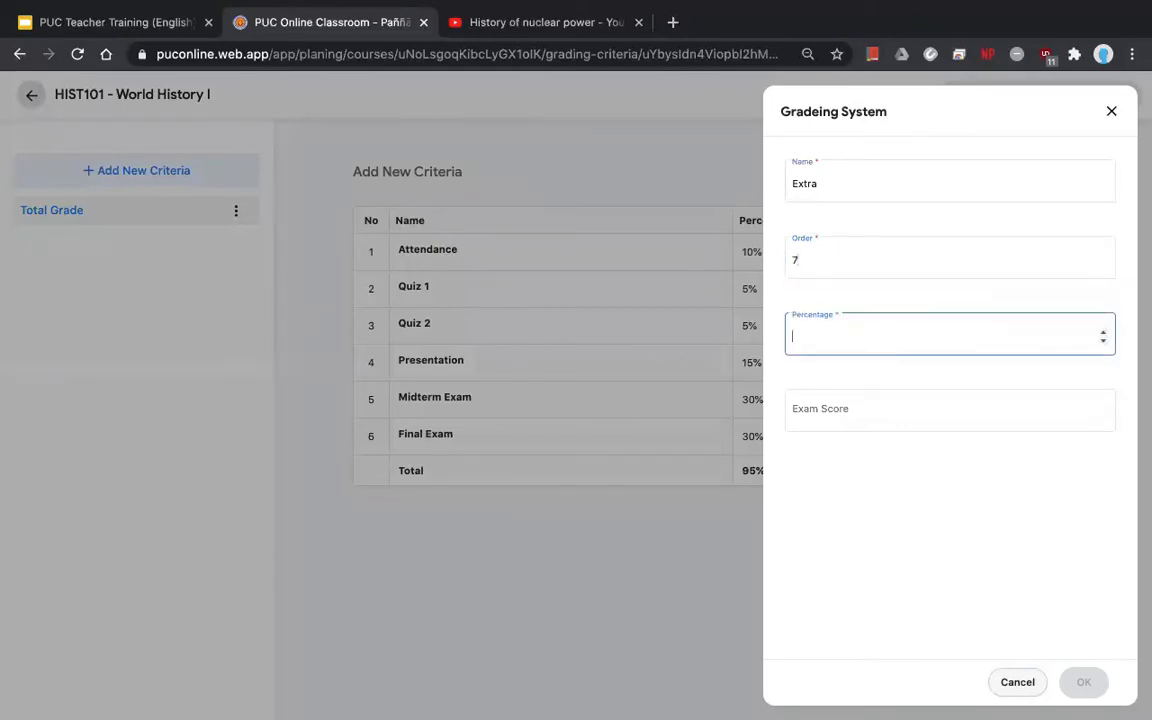
pyautogui.write('5')
pyautogui.click(841, 411)
pyautogui.write('1')
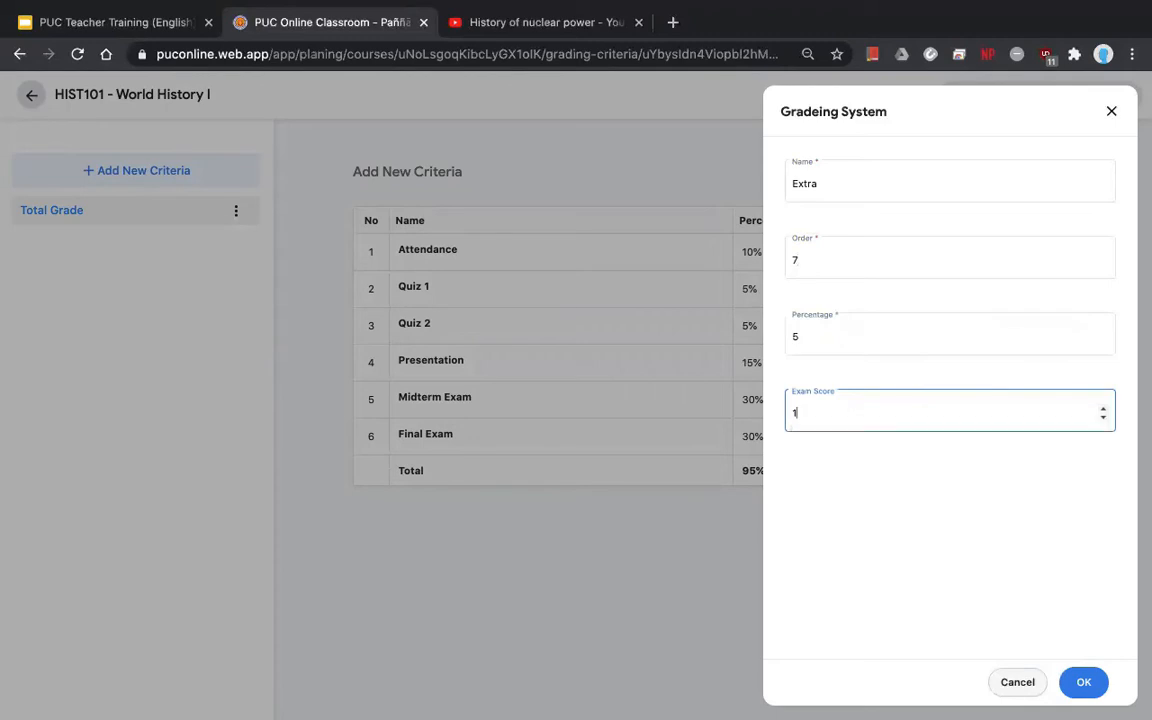
pyautogui.write('00')
pyautogui.click(1093, 684)
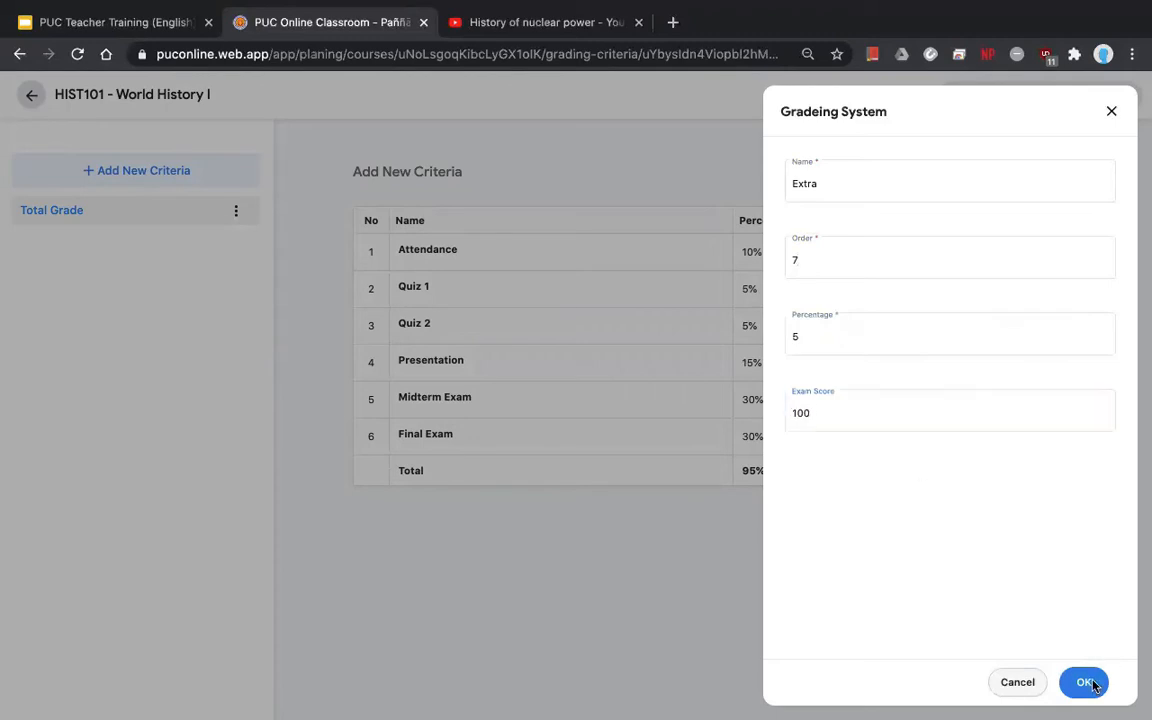
pyautogui.click(998, 682)
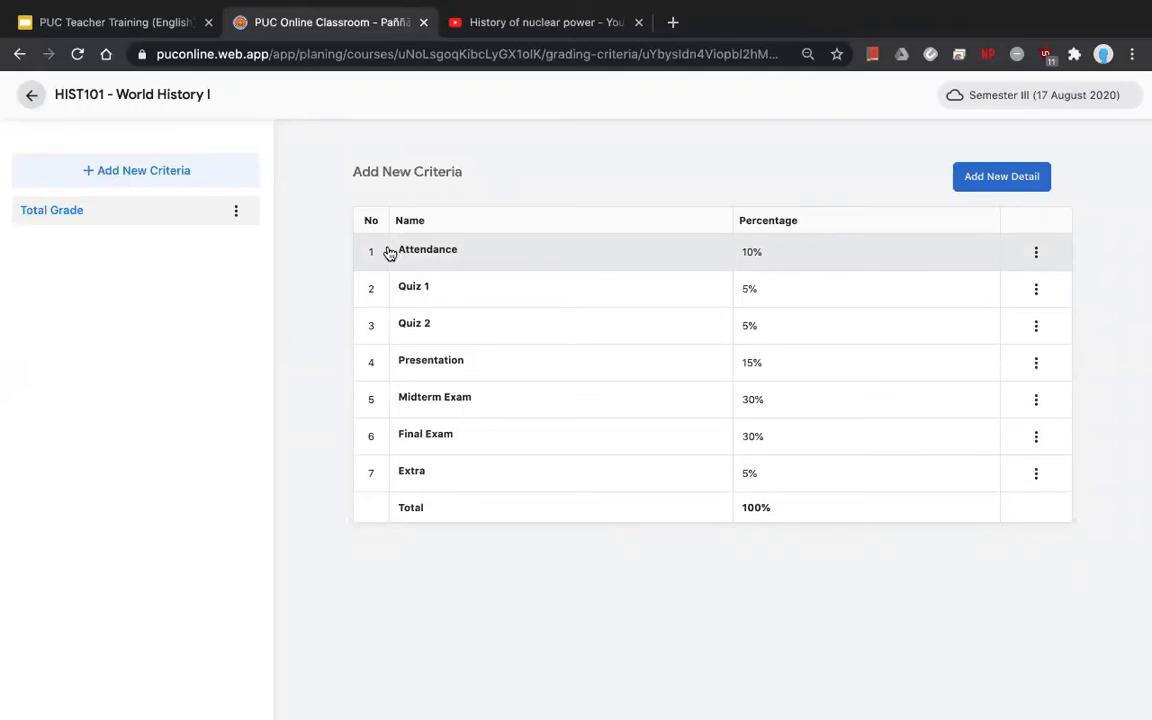
# - Review the finished 100% HIST101 grading table and go back to the teacher home page
pyautogui.moveTo(395, 257); pyautogui.dragTo(452, 265)
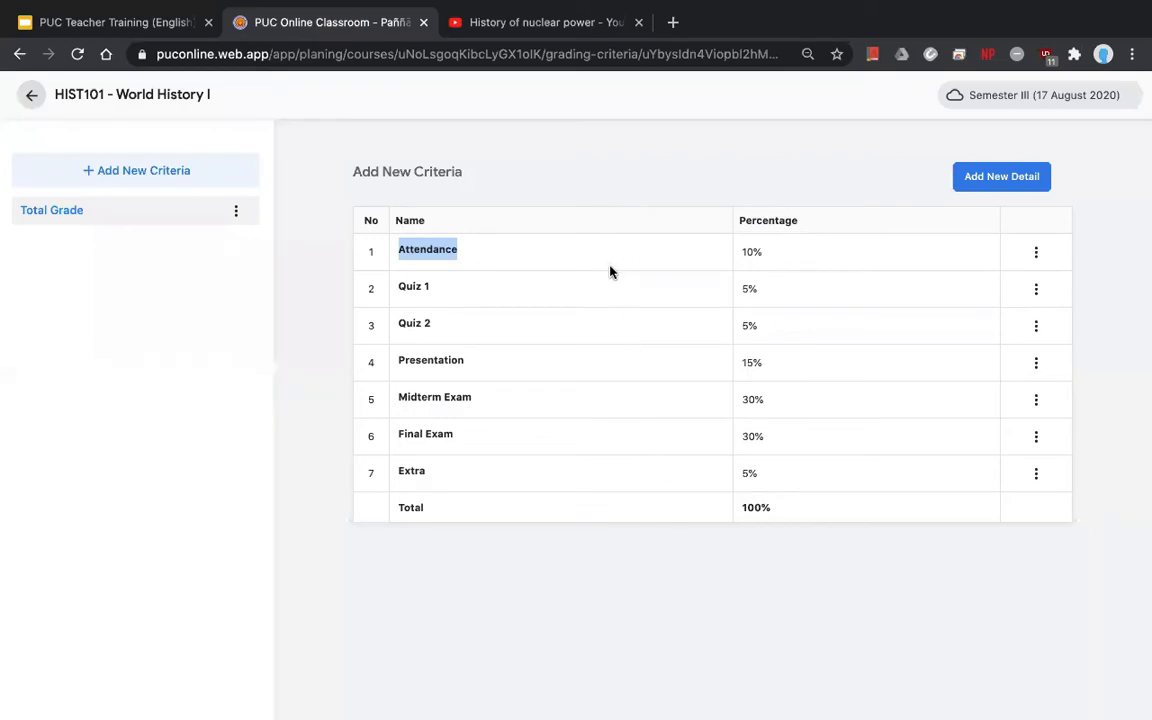
pyautogui.click(516, 578)
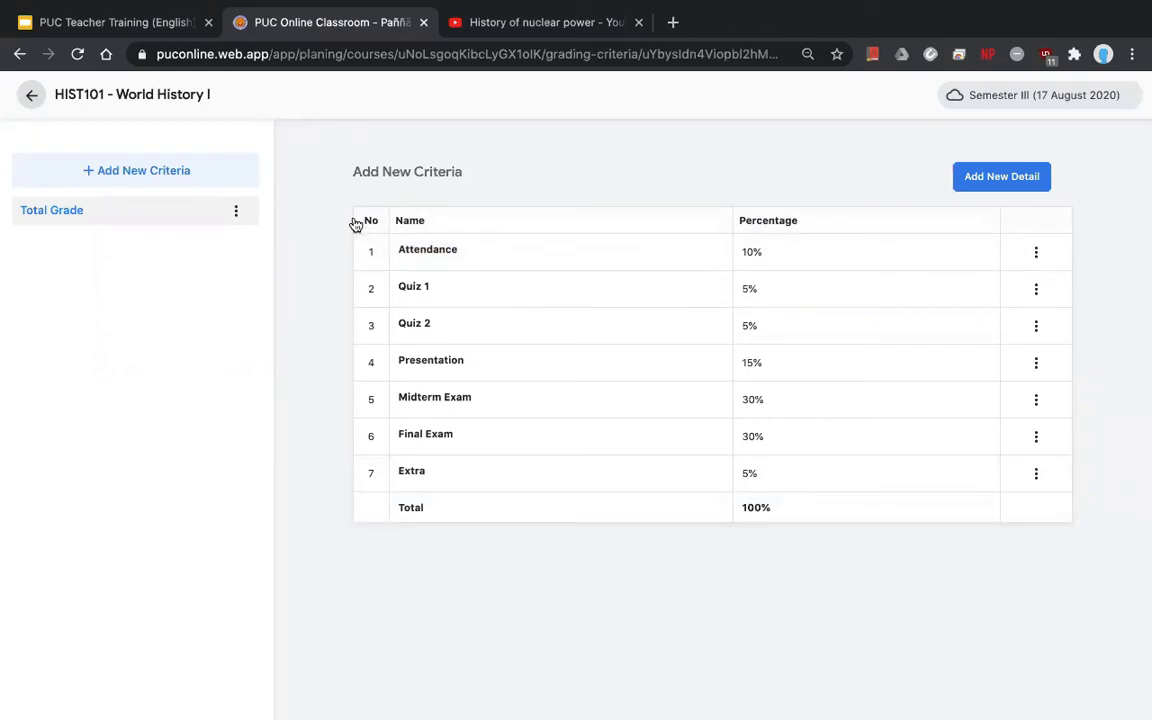
pyautogui.click(30, 97)
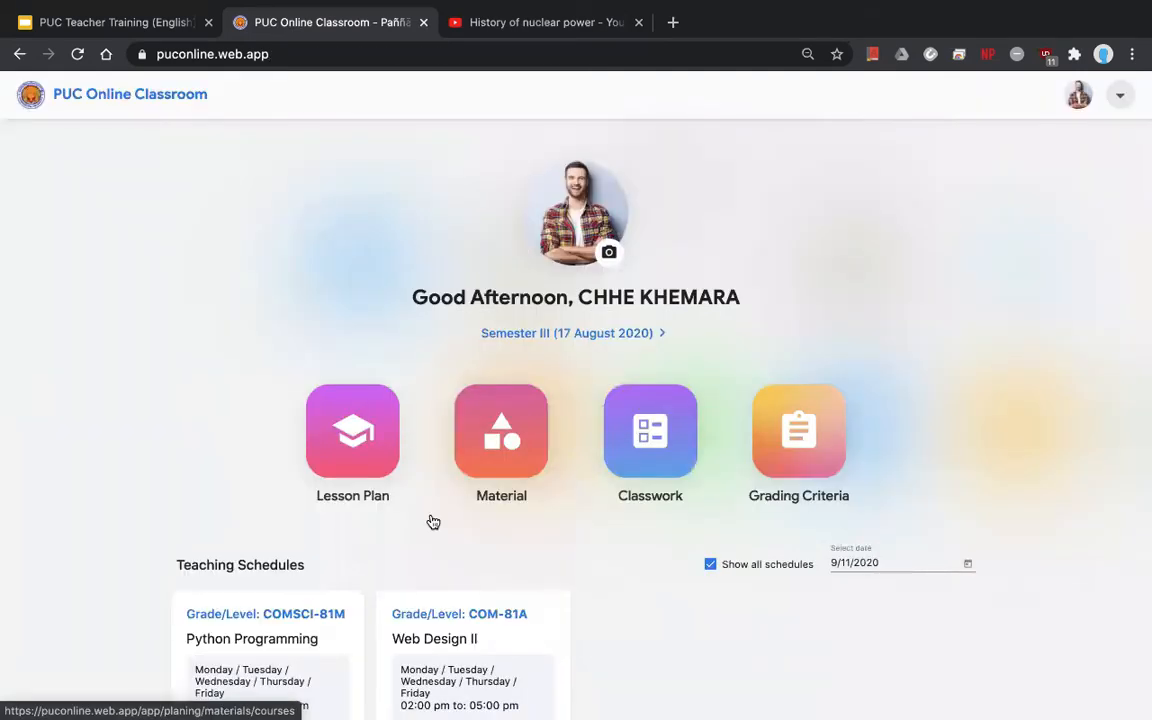
# - Scroll down the schedules and open the Web Design II card
pyautogui.scroll(-3, 537, 586)
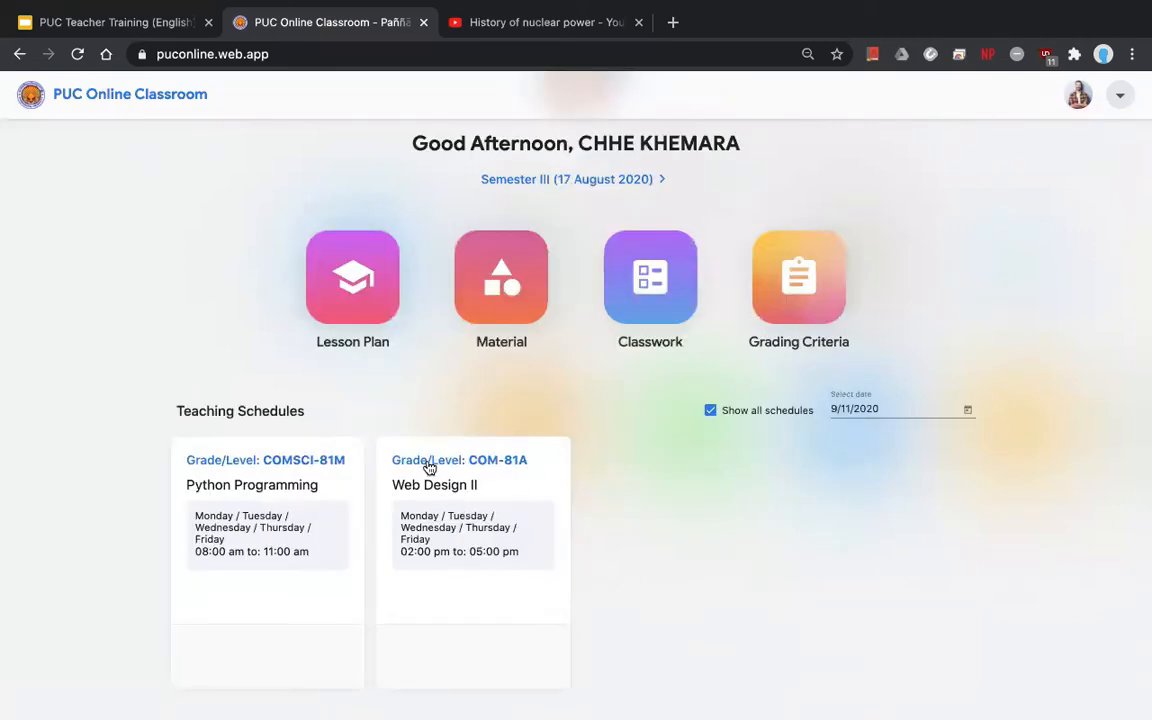
pyautogui.click(537, 491)
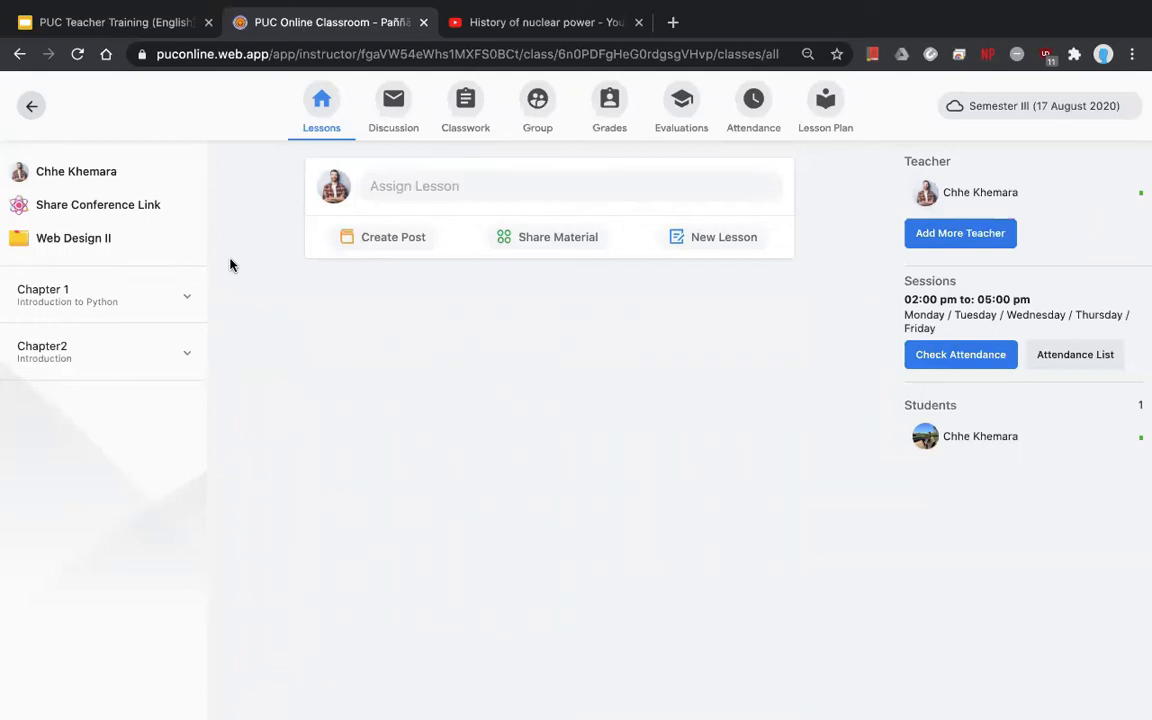
# - Link Web Design II's lesson plan to HIST101 - World History I and save
pyautogui.click(826, 118)
pyautogui.click(324, 229)
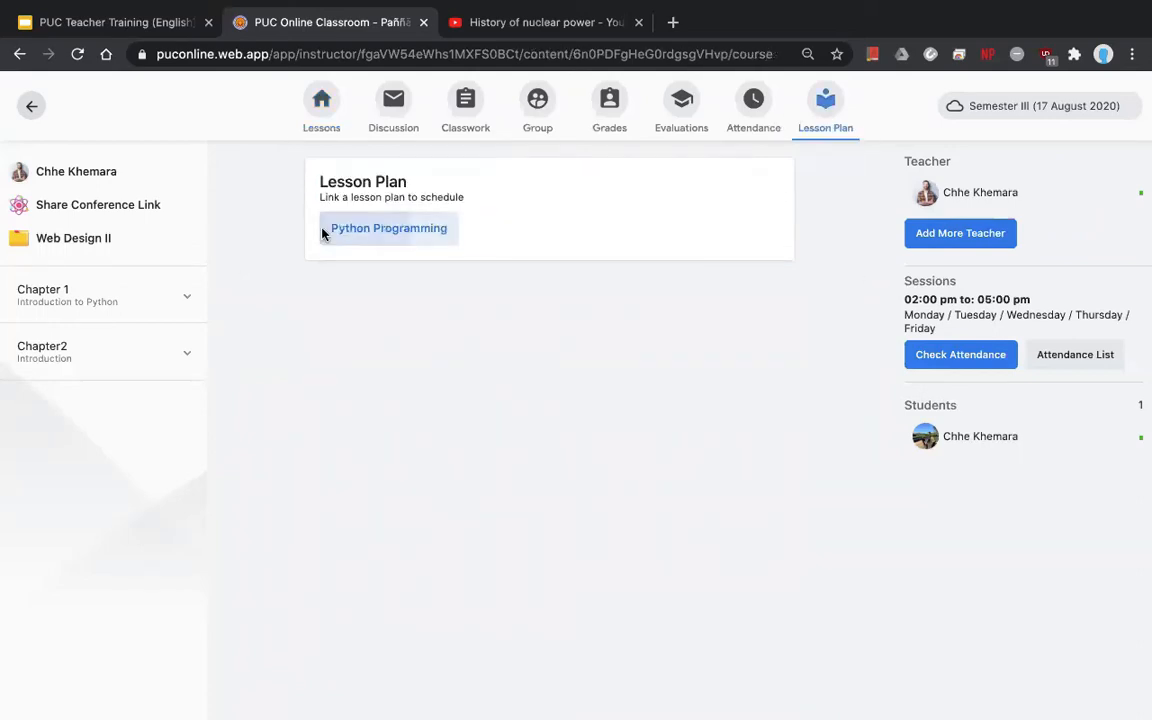
pyautogui.click(898, 174)
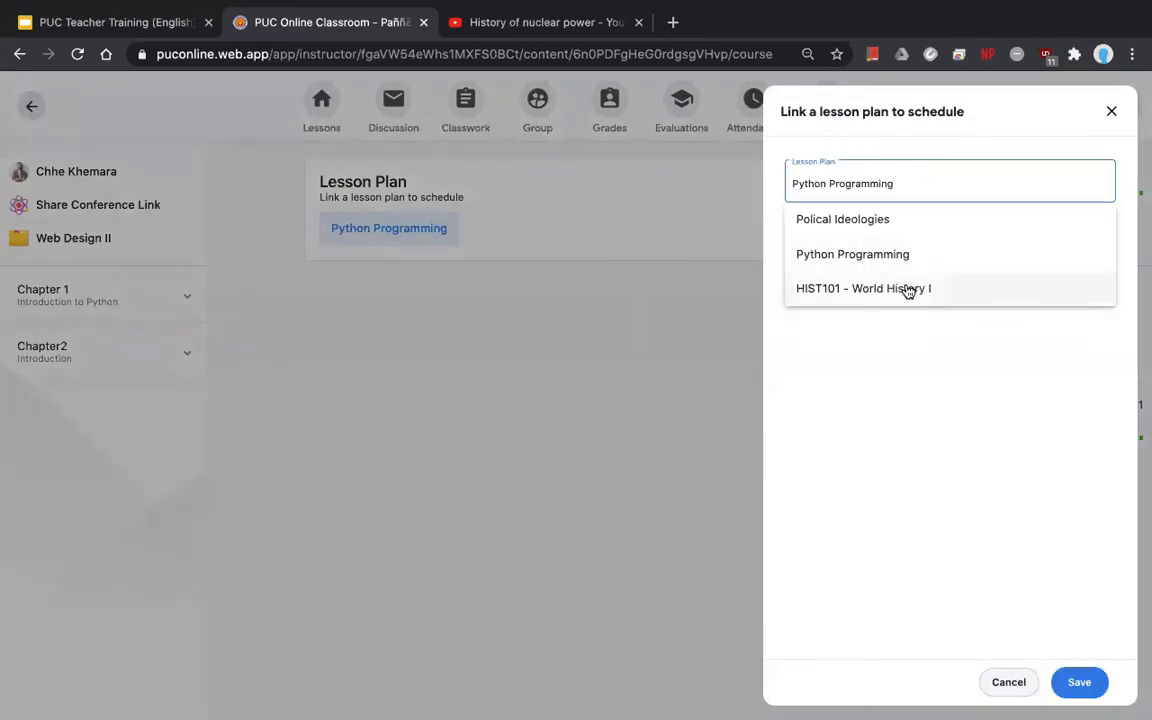
pyautogui.click(1123, 118)
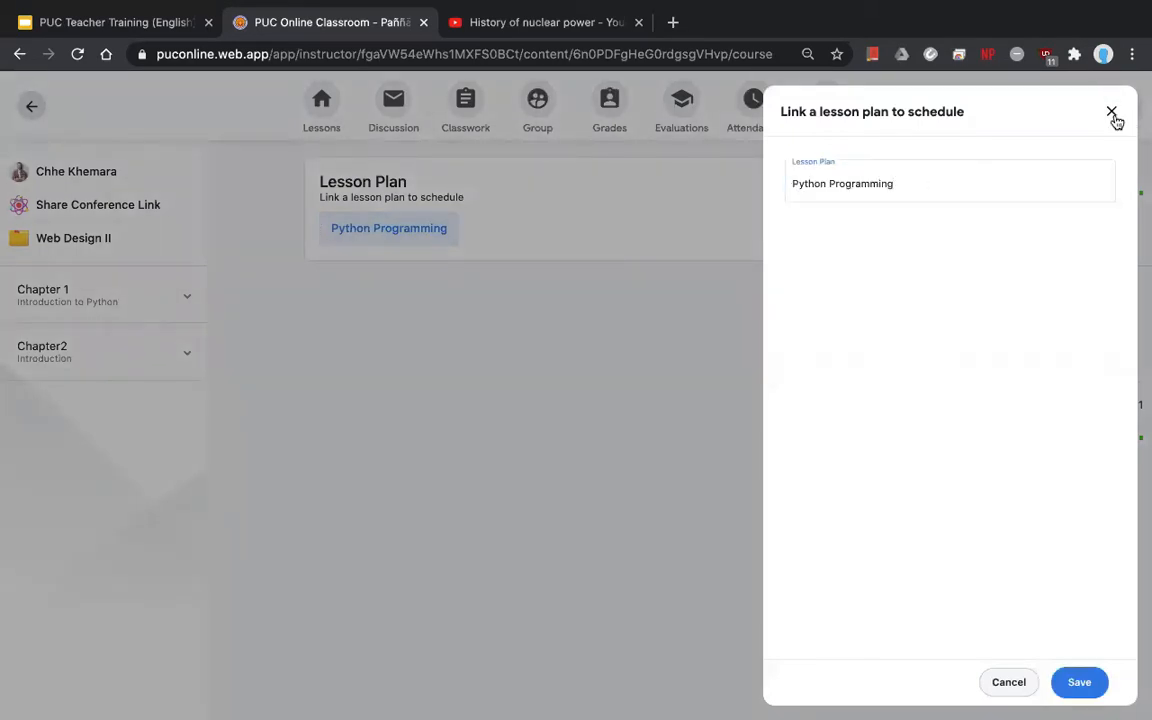
pyautogui.click(1112, 115)
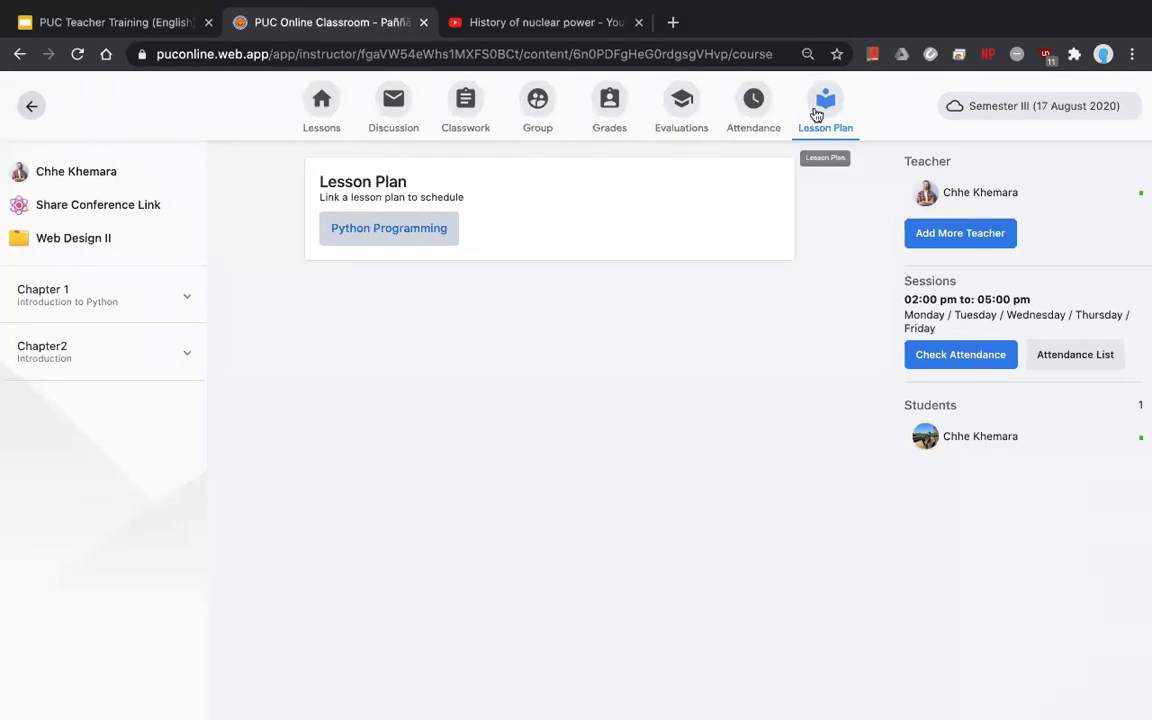
pyautogui.click(423, 224)
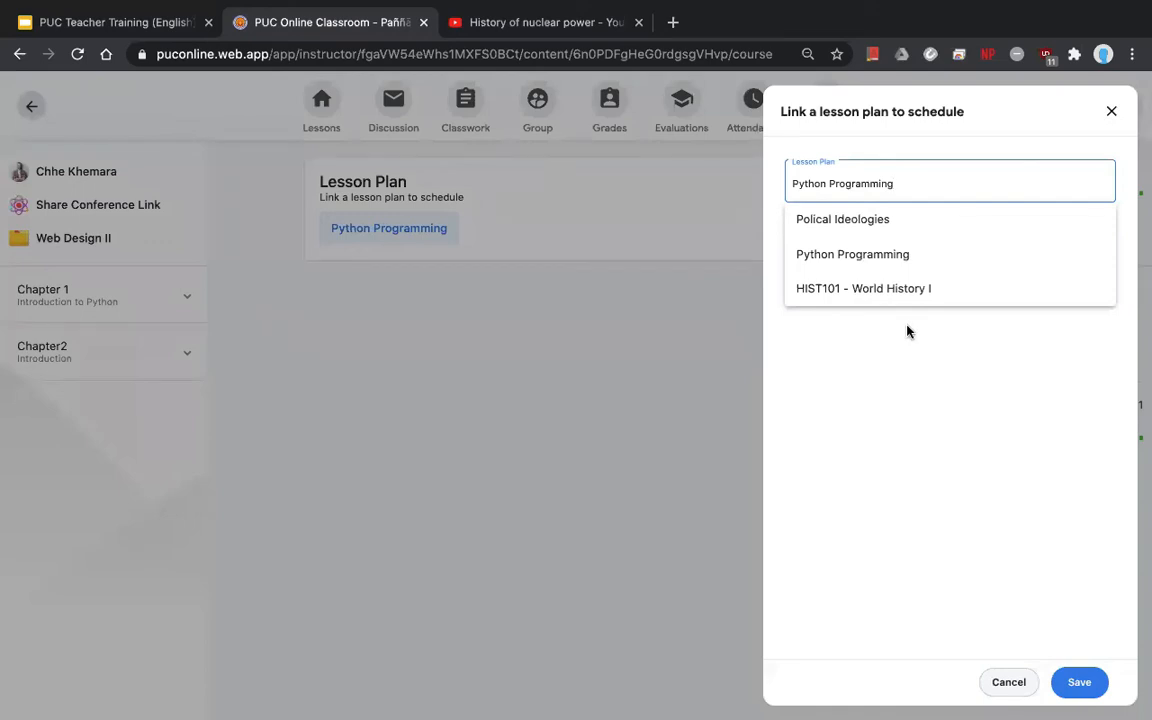
pyautogui.click(822, 290)
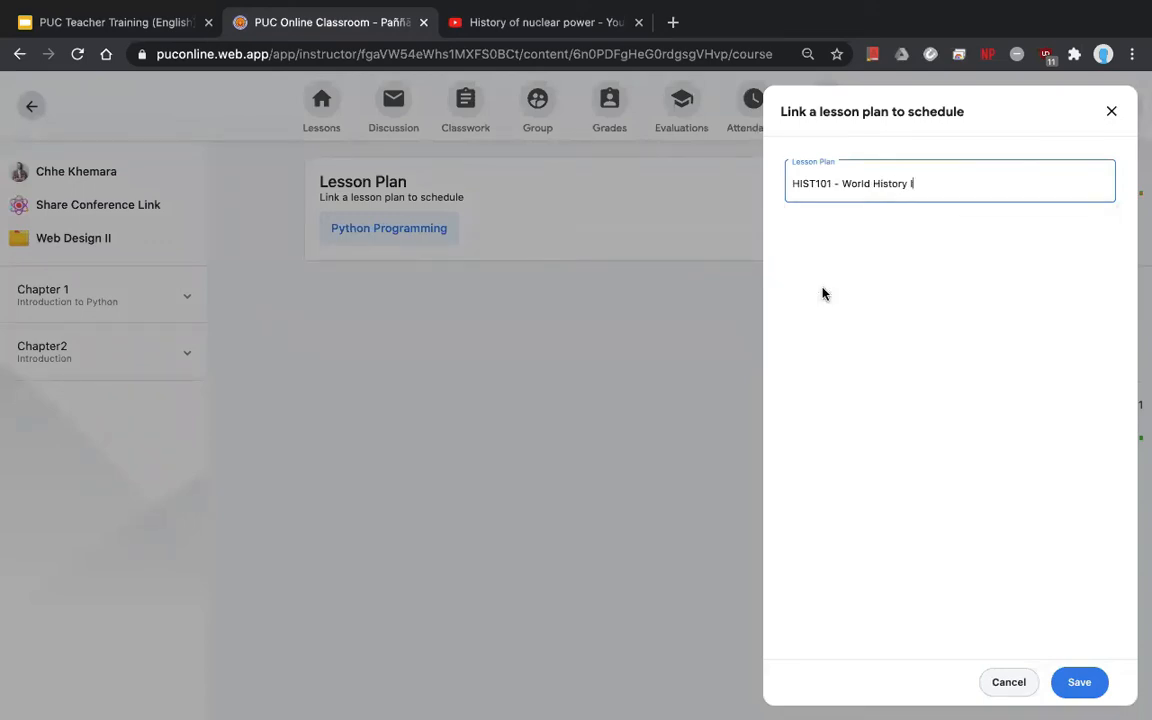
pyautogui.click(1081, 684)
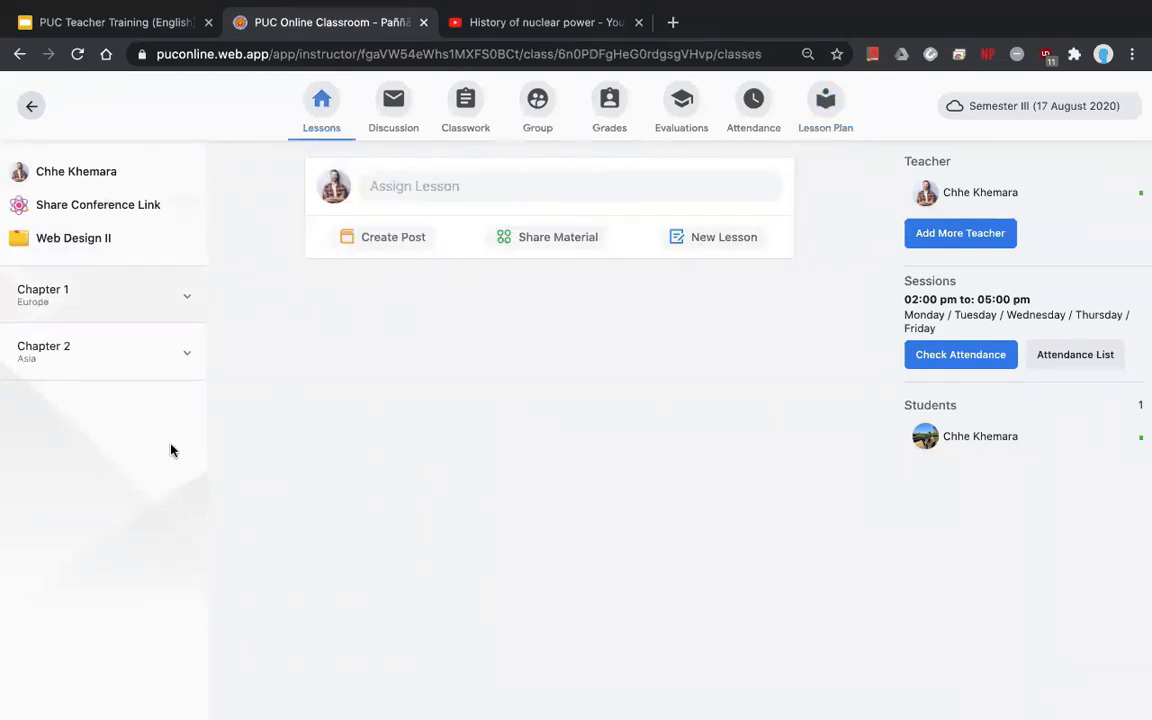
# - Toggle Chapter 1 (Europe) and Chapter 2 (Asia) in the outline, leaving both expanded and empty
pyautogui.click(55, 304)
pyautogui.click(105, 390)
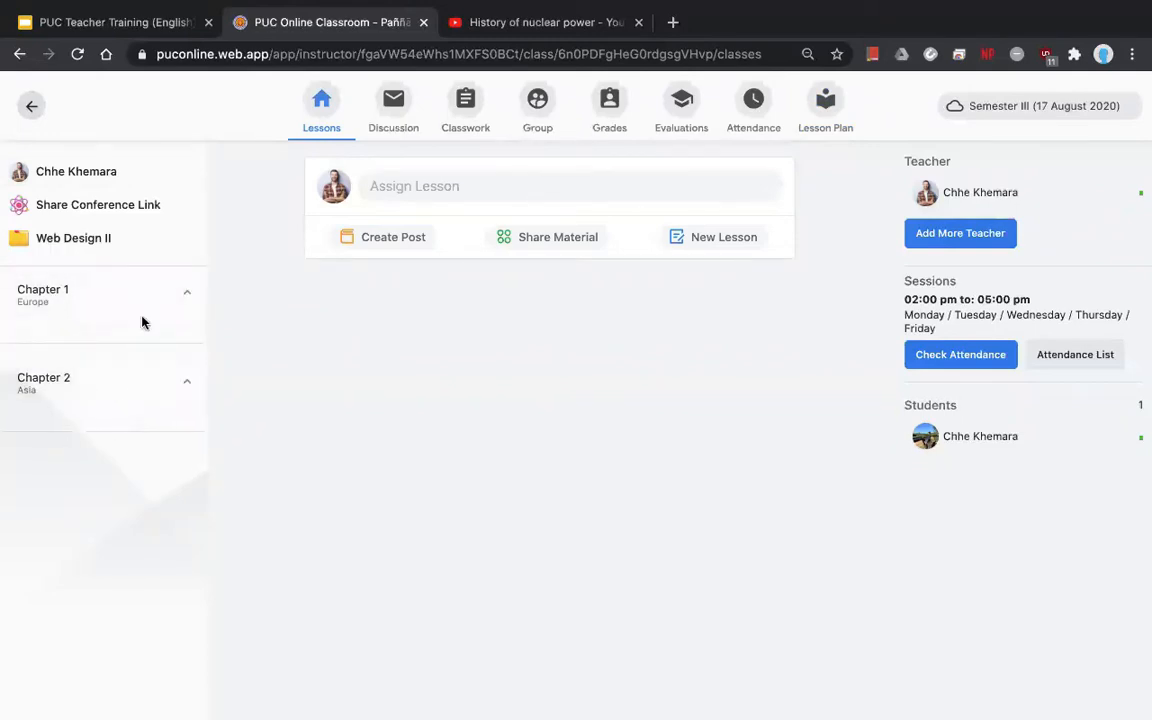
pyautogui.click(150, 310)
pyautogui.click(154, 368)
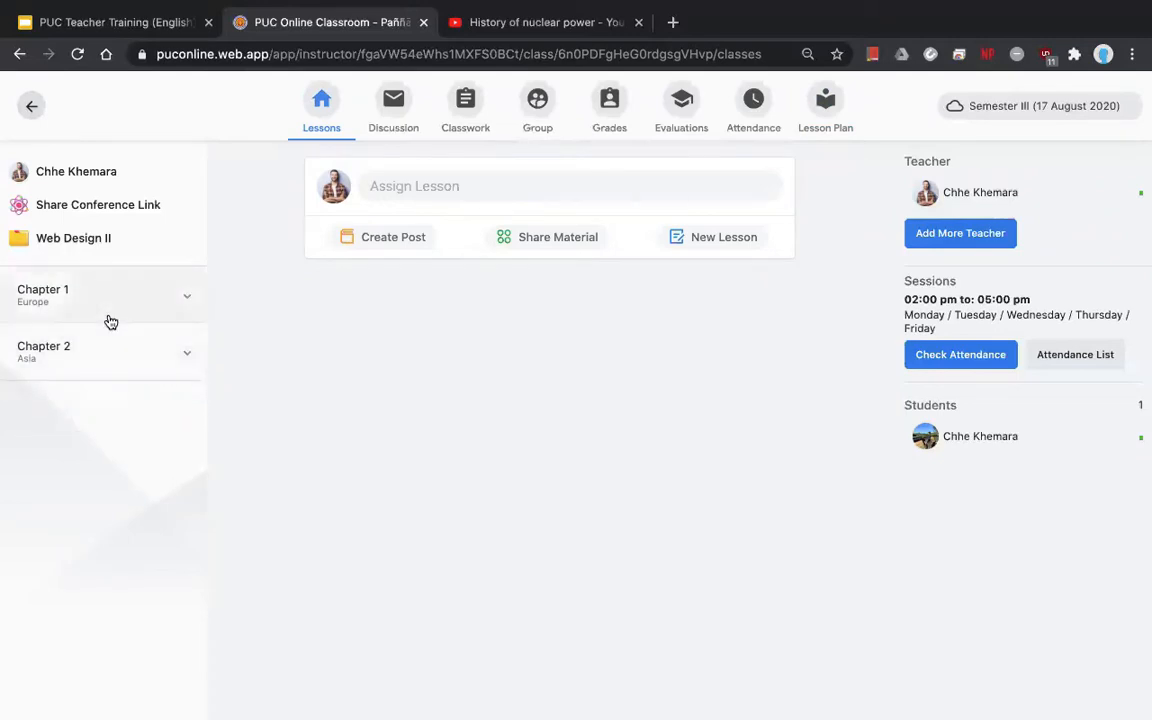
pyautogui.click(108, 321)
pyautogui.click(130, 388)
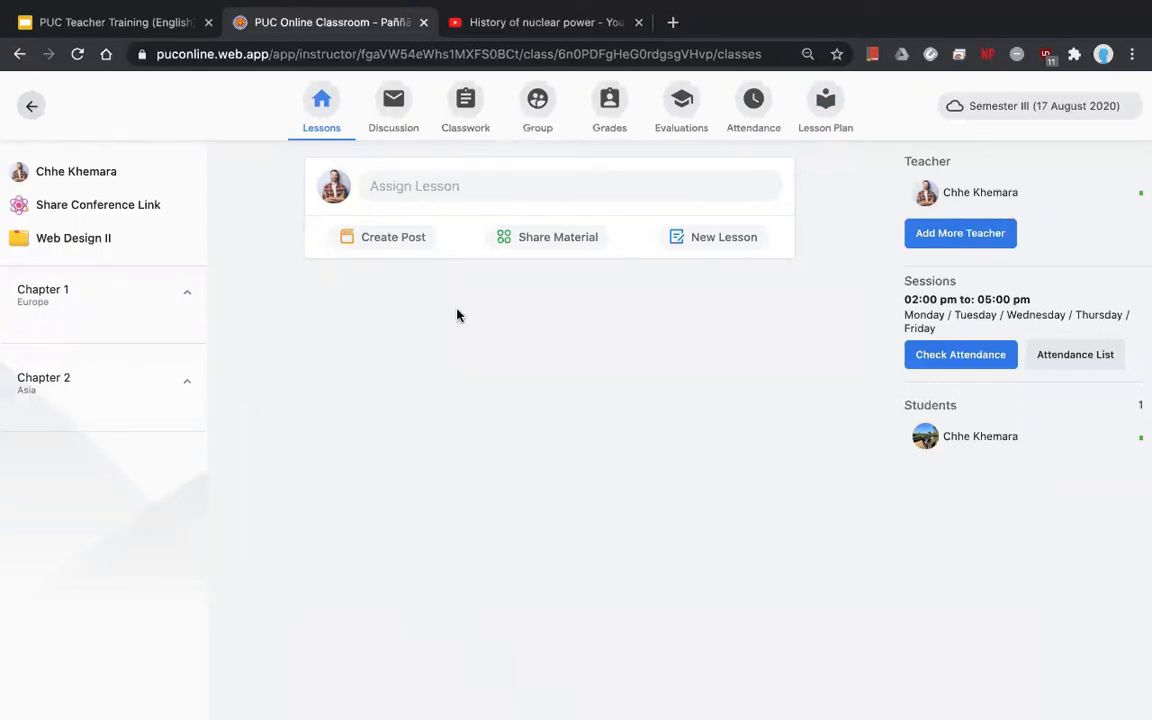
# - Assign Chapter 1's Lesson 1: France to the class and scroll the feed to check the post
pyautogui.click(388, 242)
pyautogui.click(880, 195)
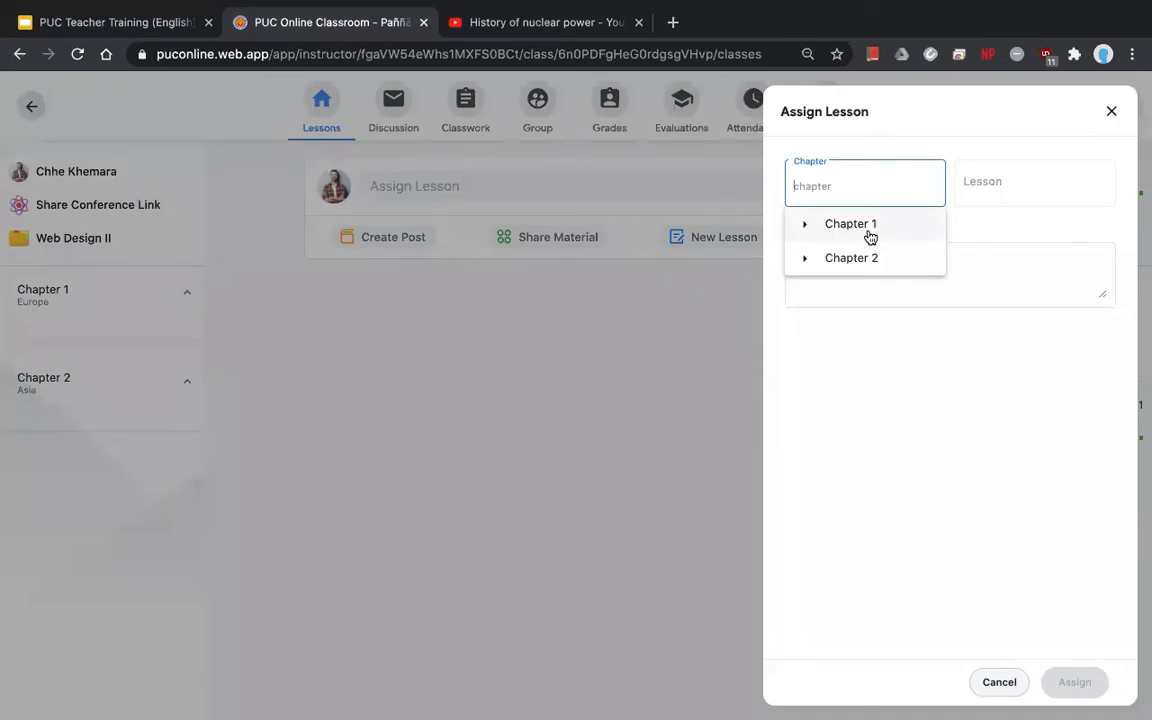
pyautogui.click(869, 229)
pyautogui.click(1026, 183)
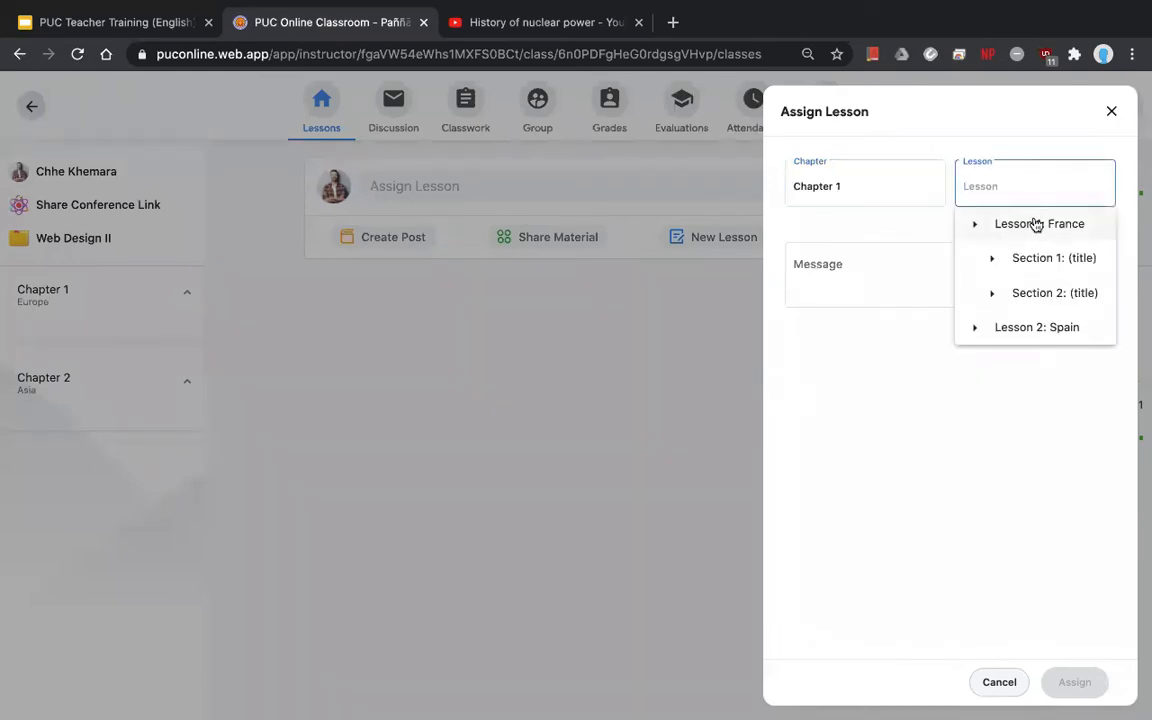
pyautogui.click(1035, 225)
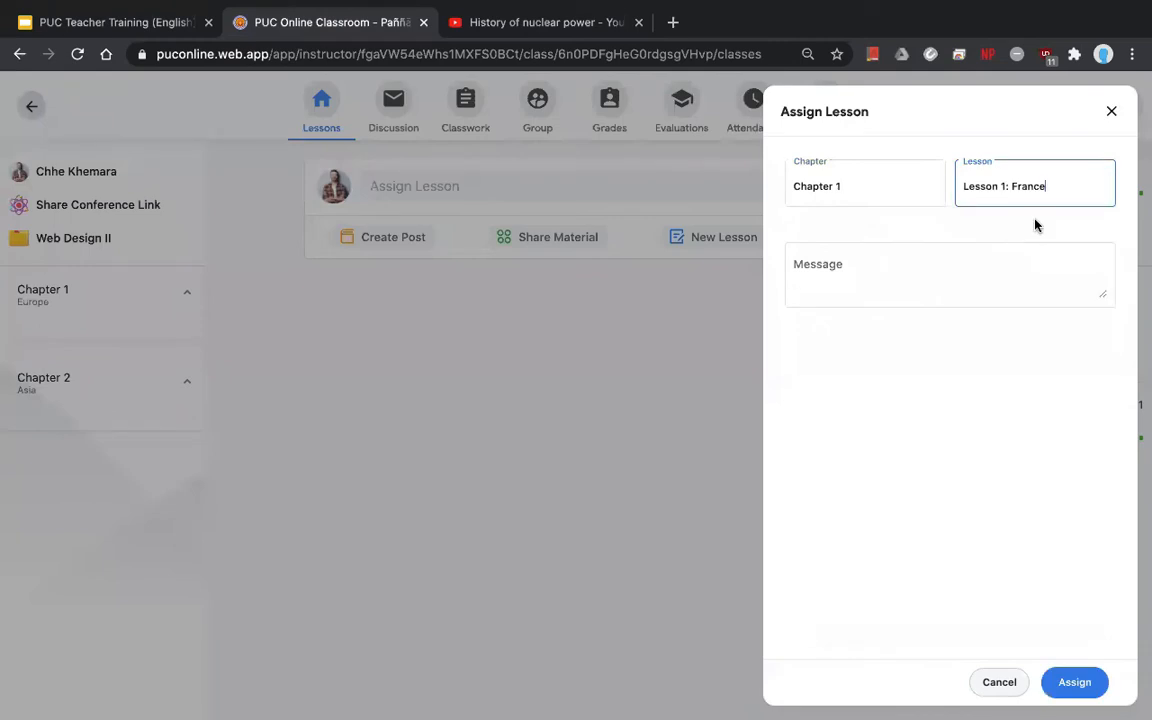
pyautogui.click(1075, 683)
pyautogui.scroll(-1, 818, 458)
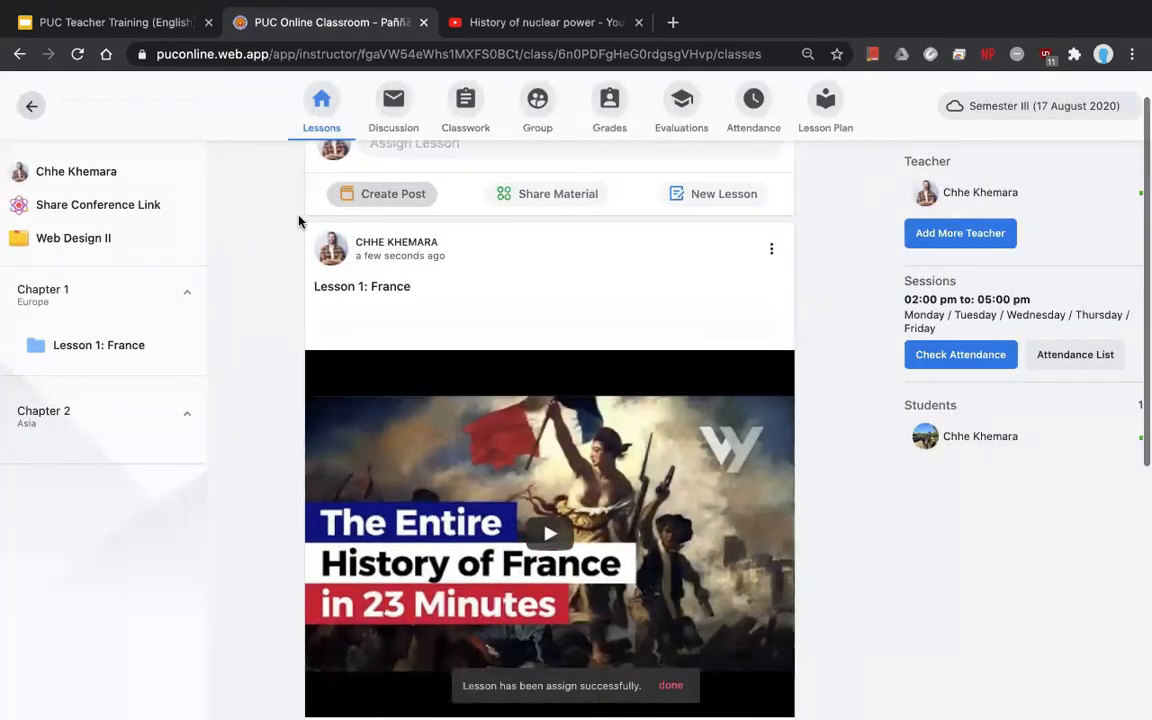
pyautogui.scroll(-5, 601, 457)
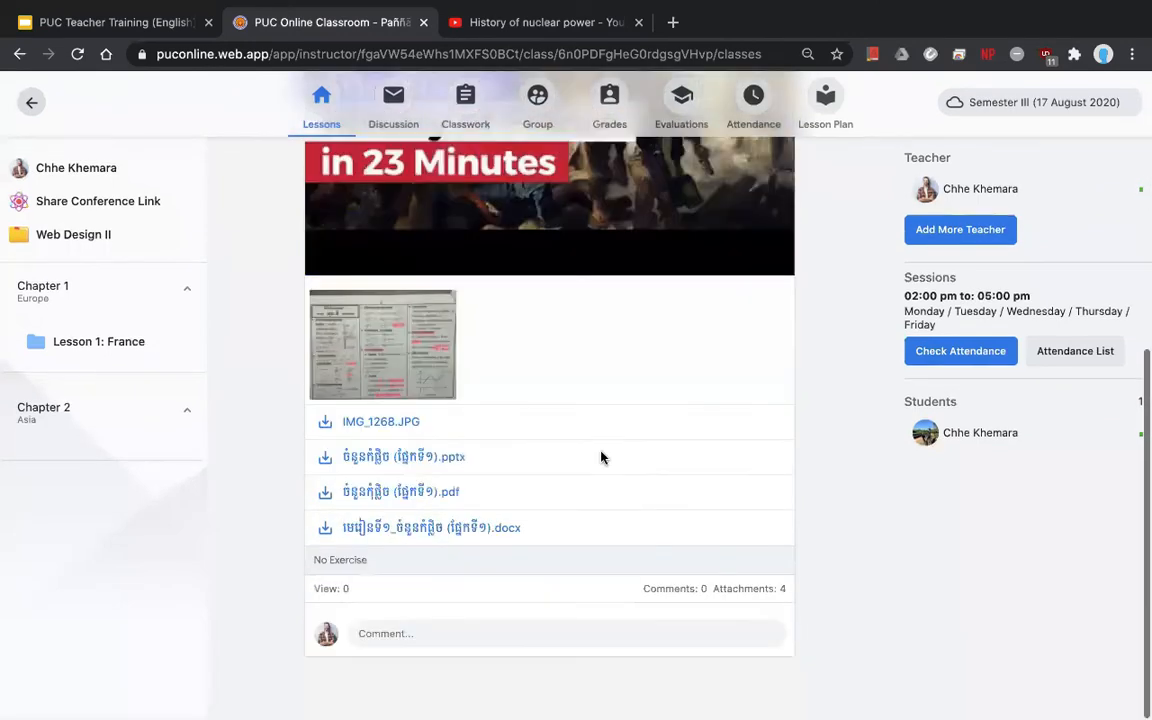
pyautogui.scroll(1, 601, 457)
pyautogui.scroll(2, 583, 290)
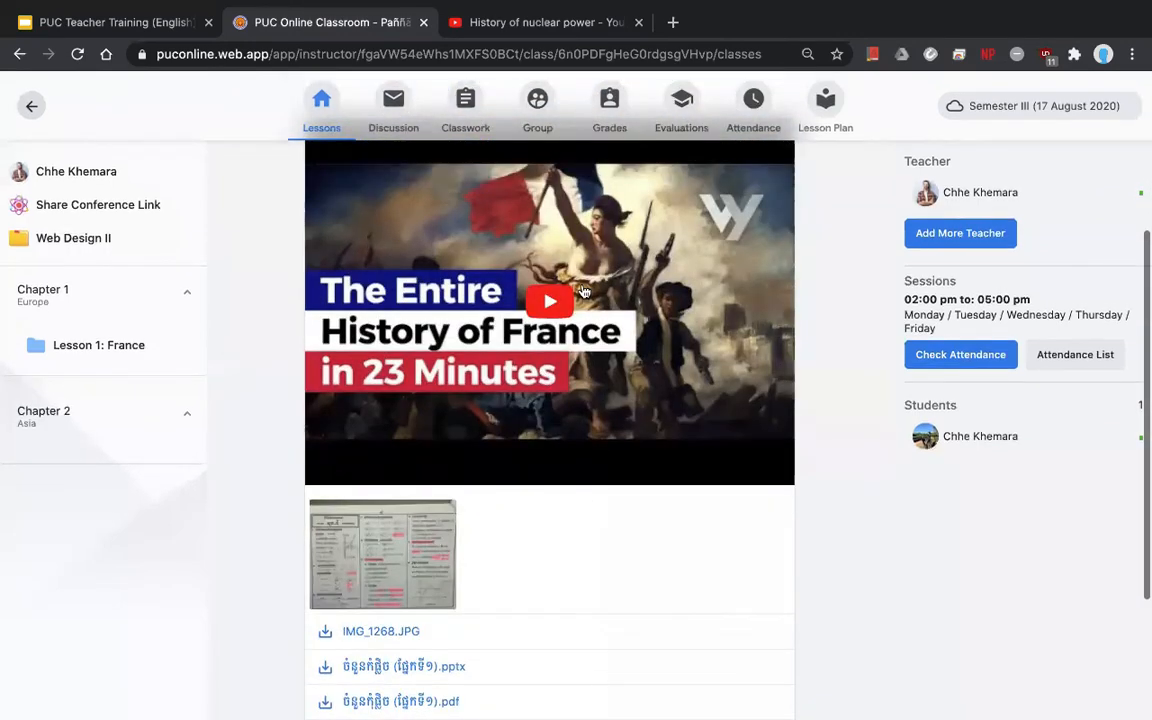
pyautogui.click(583, 290)
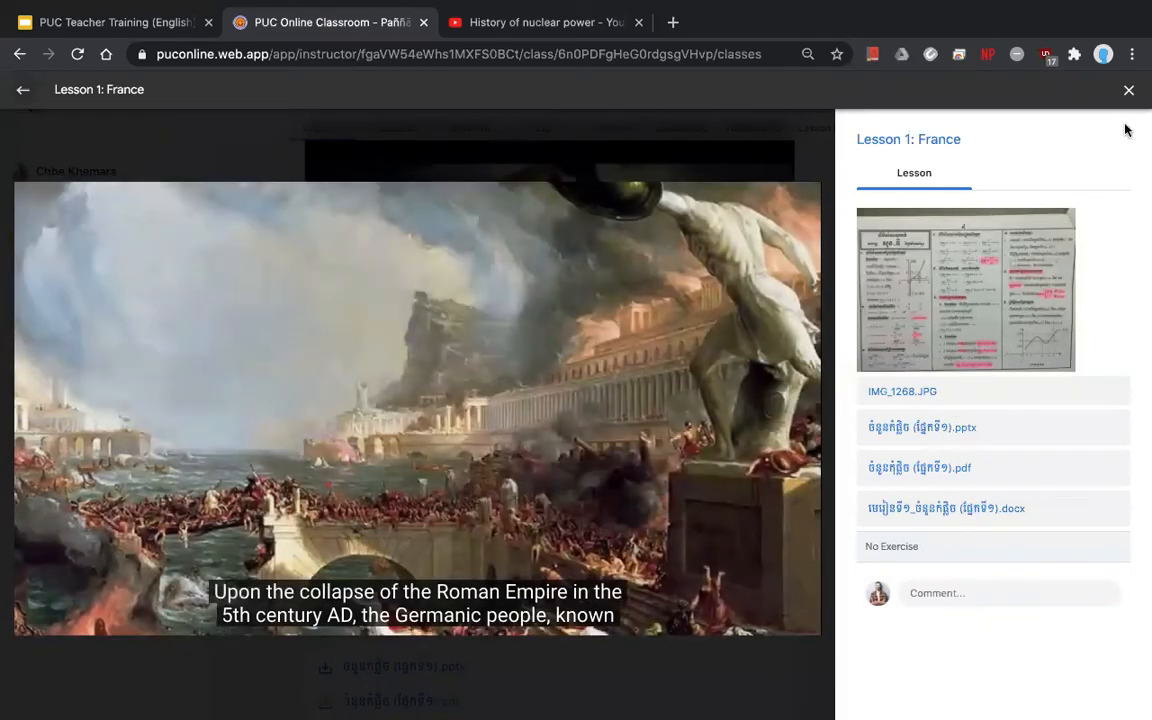
pyautogui.click(1127, 91)
pyautogui.scroll(-2, 600, 455)
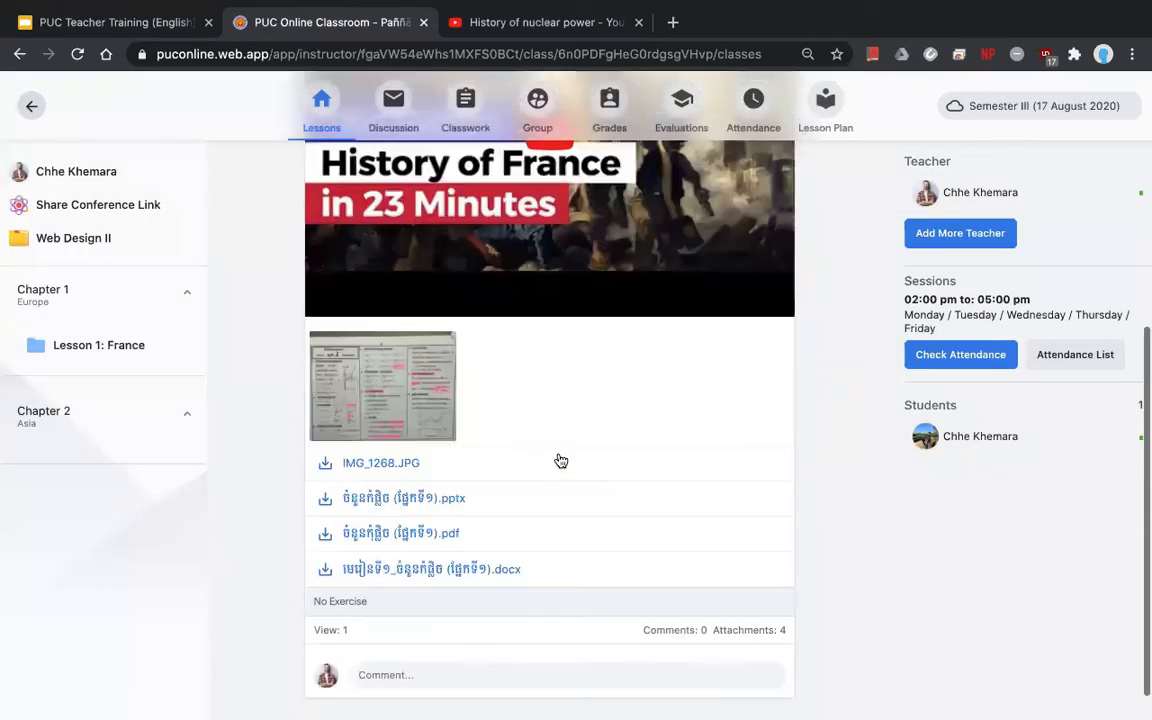
pyautogui.click(328, 500)
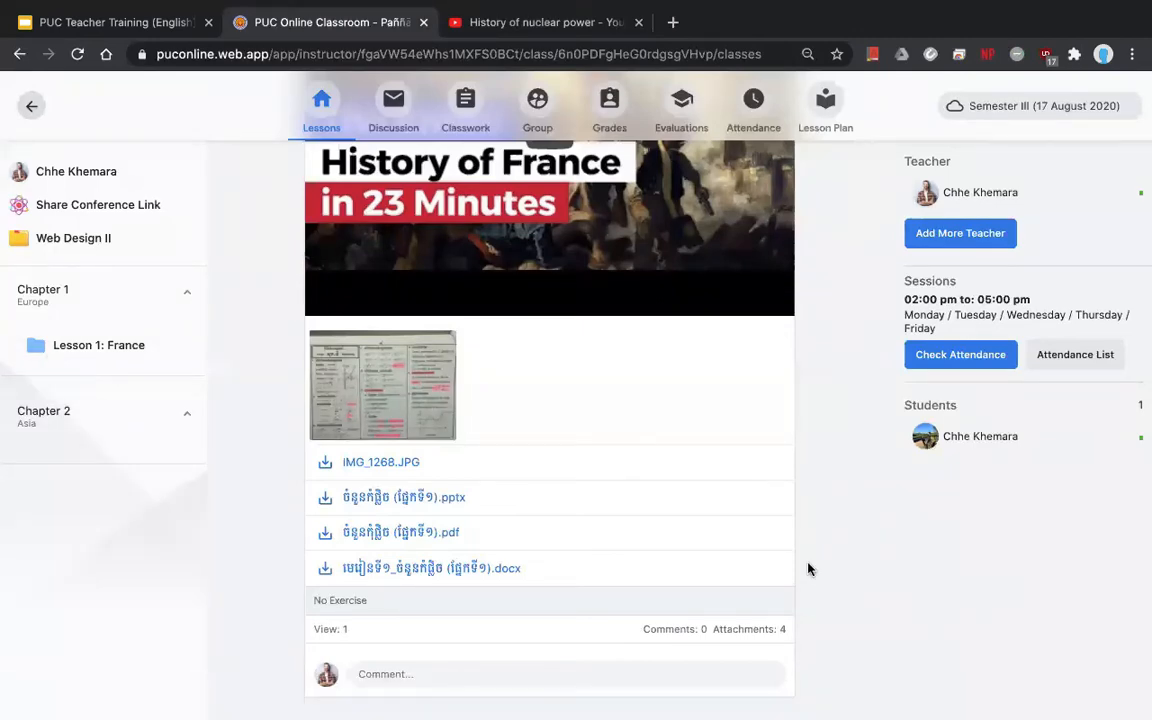
pyautogui.scroll(5, 808, 569)
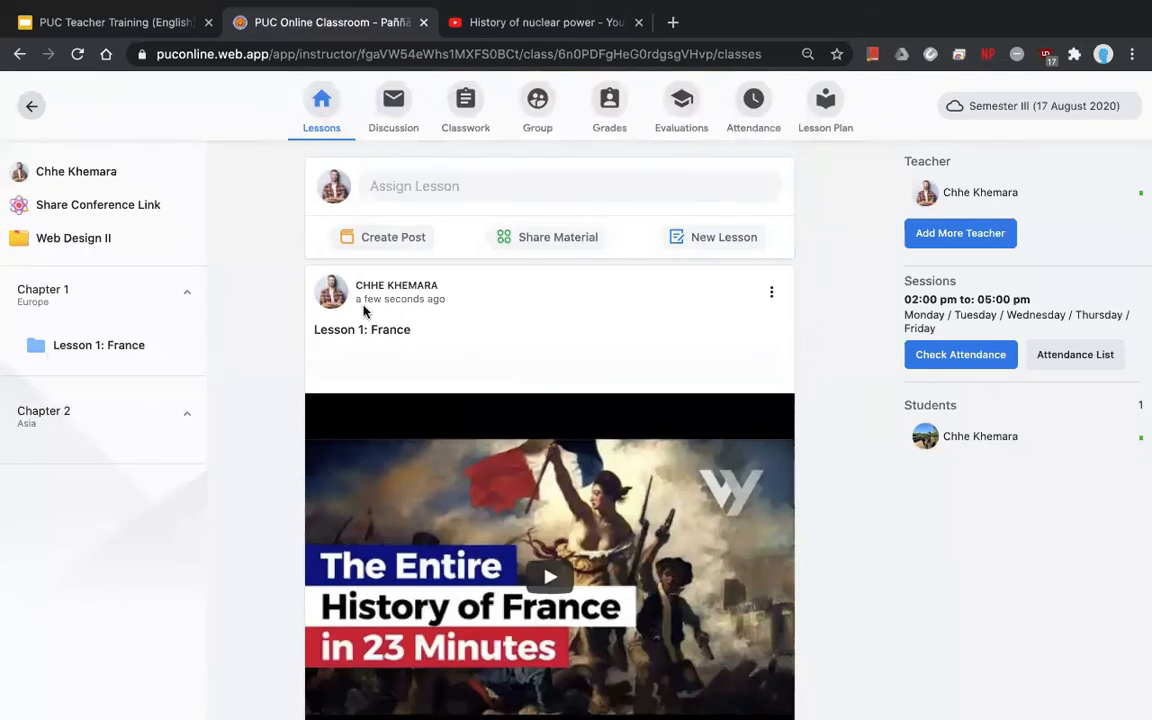
pyautogui.moveTo(355, 299); pyautogui.dragTo(453, 314)
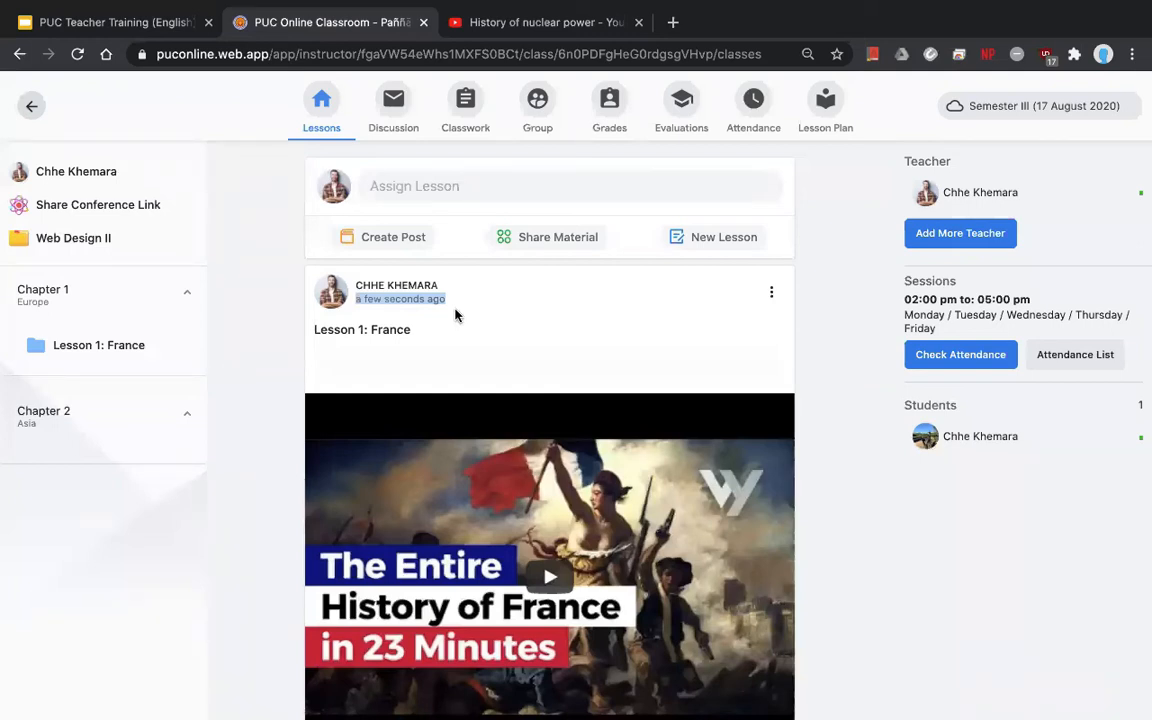
pyautogui.click(257, 299)
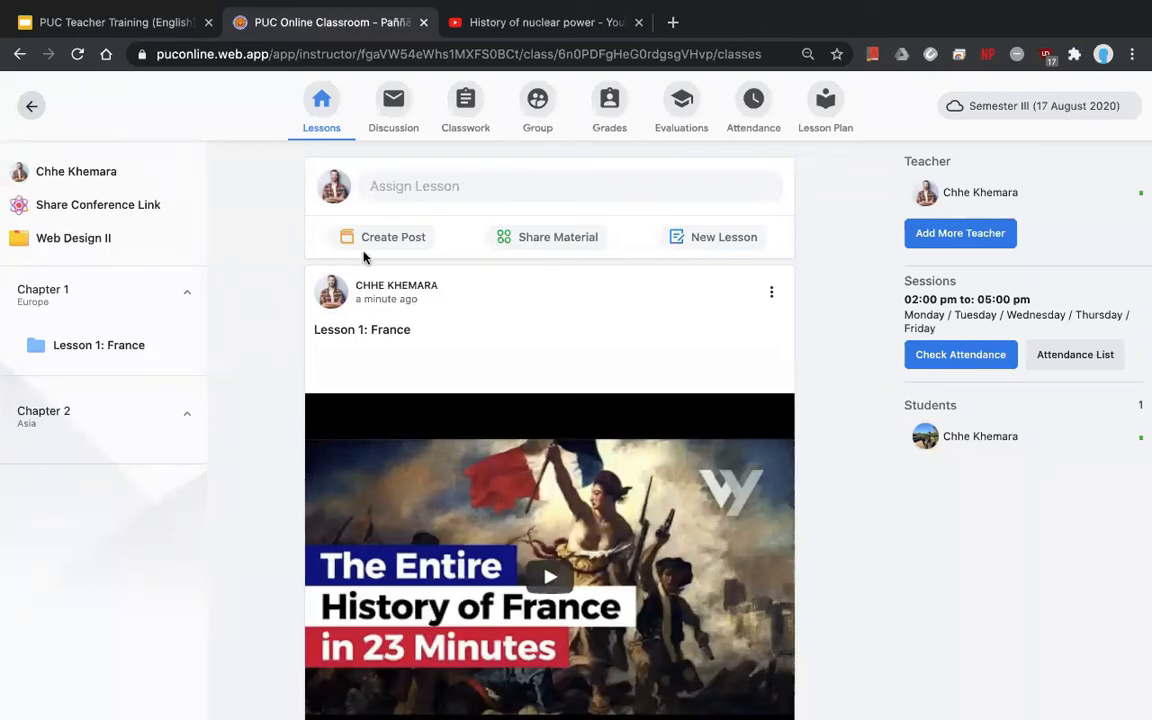
# - Assign Section 1 from Chapter 1 to the class
pyautogui.click(422, 188)
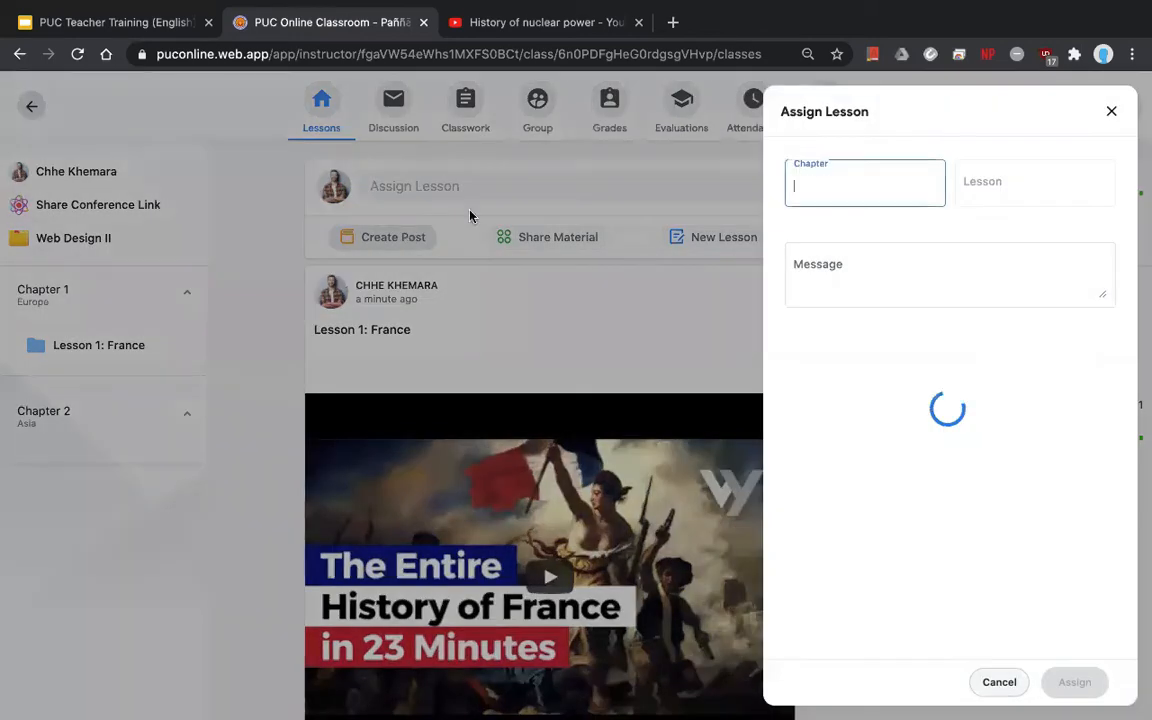
pyautogui.click(838, 226)
pyautogui.click(1015, 180)
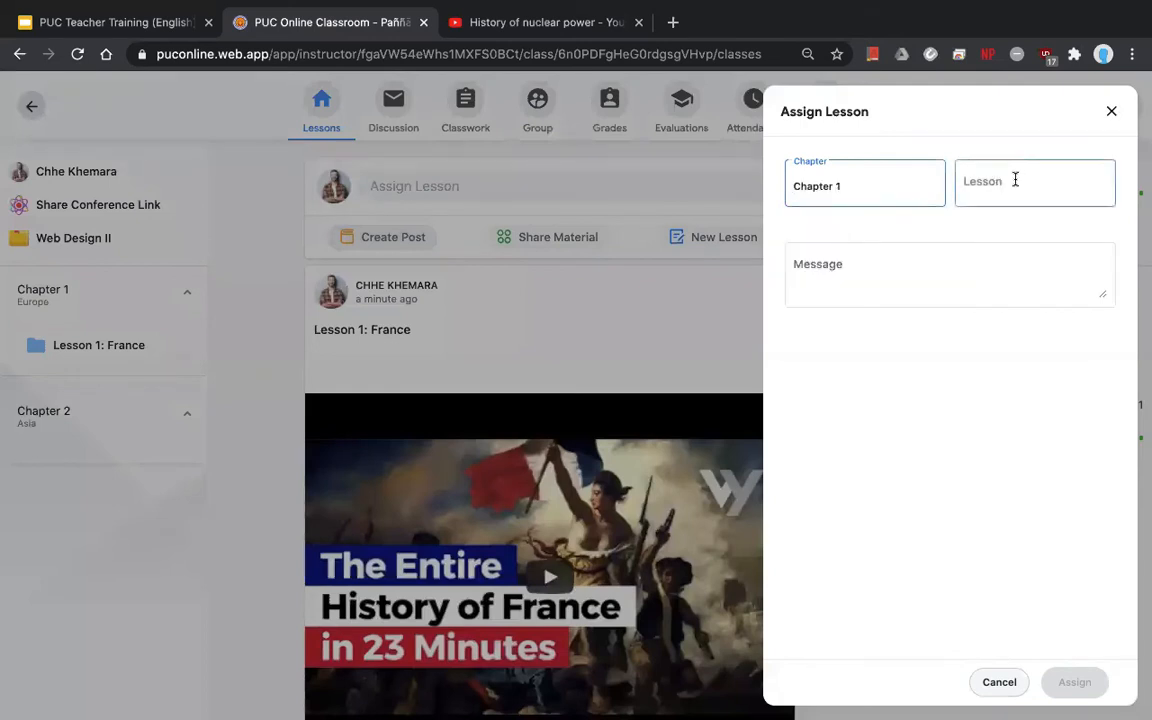
pyautogui.click(1032, 257)
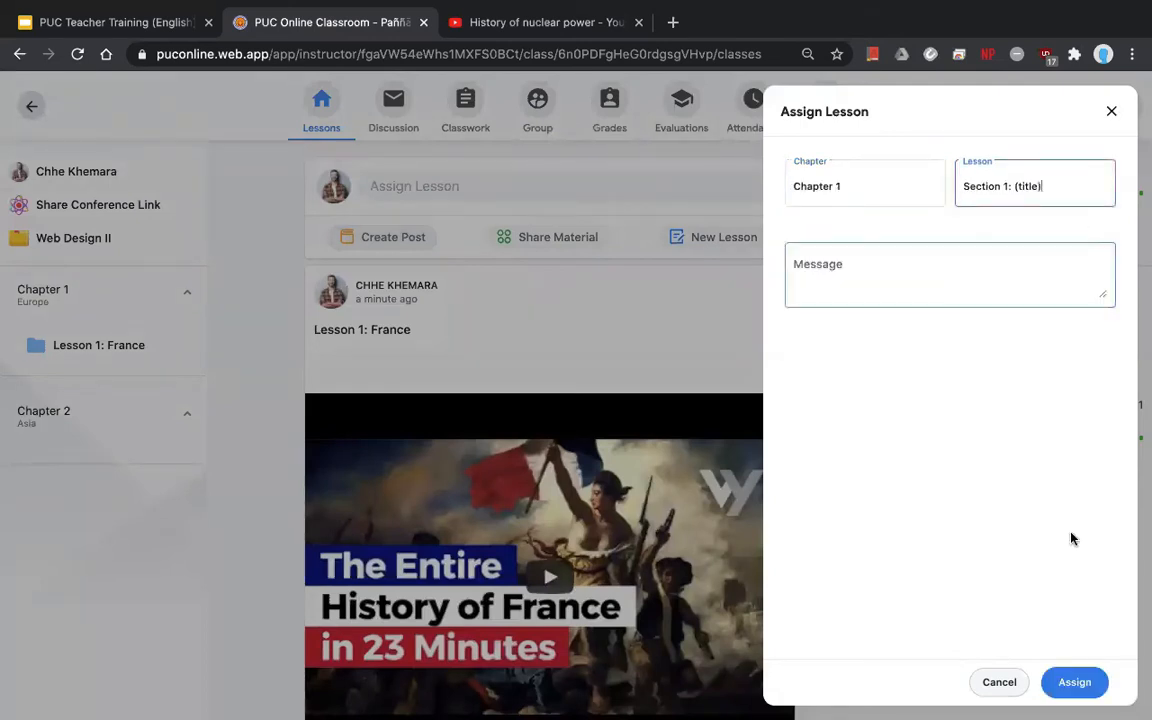
pyautogui.click(1070, 688)
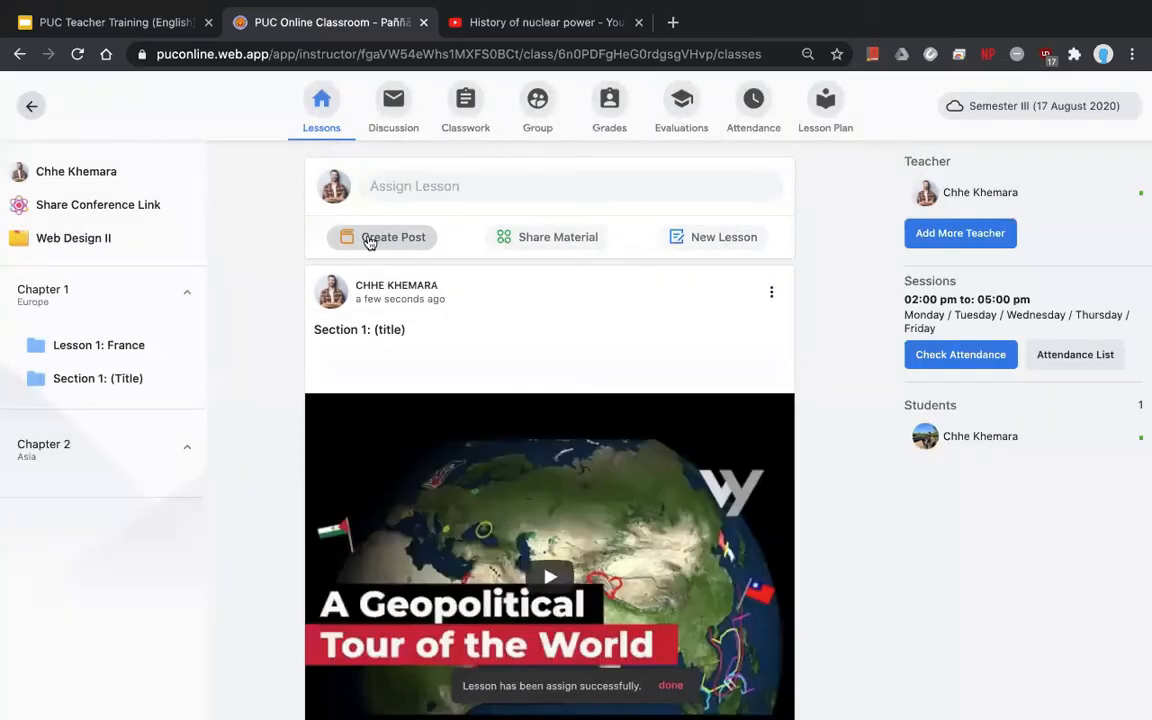
# - Assign Section 2 from Chapter 1 to the class
pyautogui.click(368, 238)
pyautogui.click(798, 177)
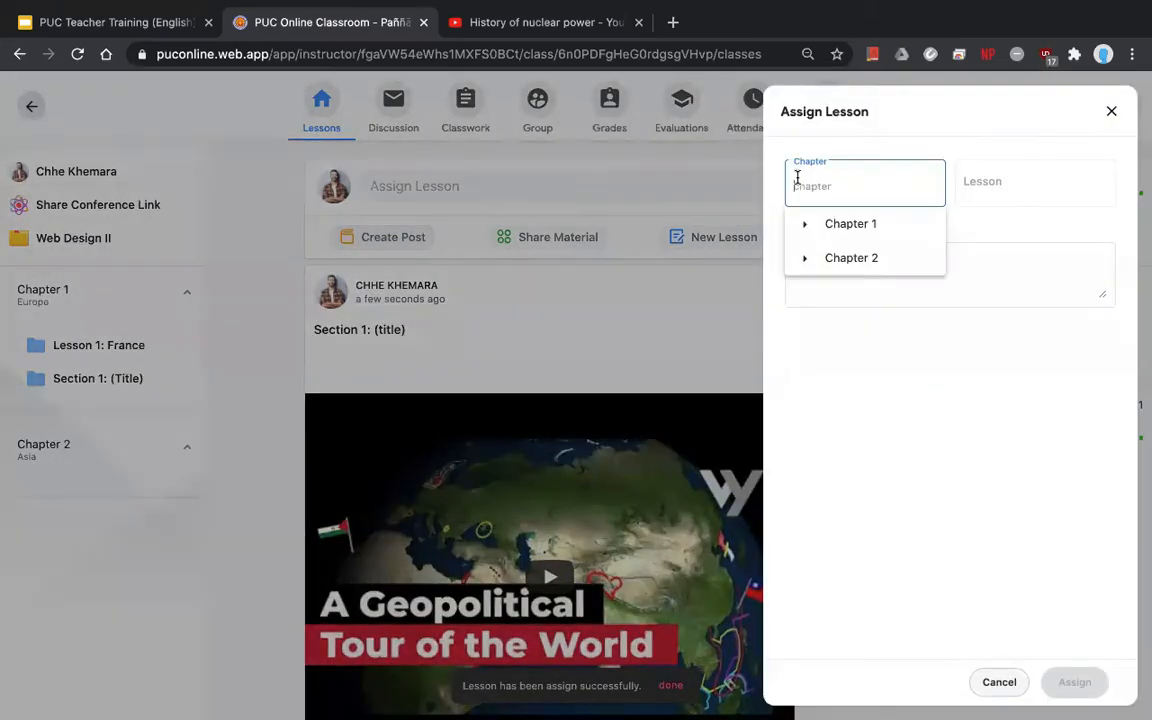
pyautogui.click(860, 230)
pyautogui.click(998, 185)
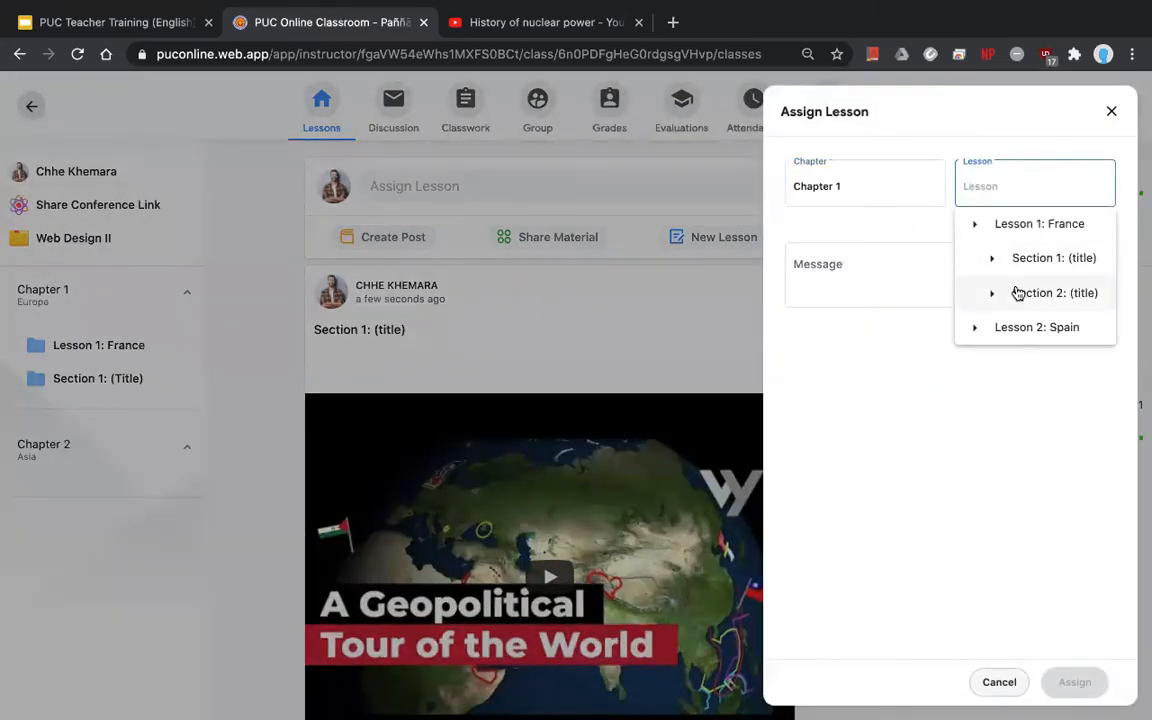
pyautogui.click(1018, 292)
pyautogui.click(1072, 680)
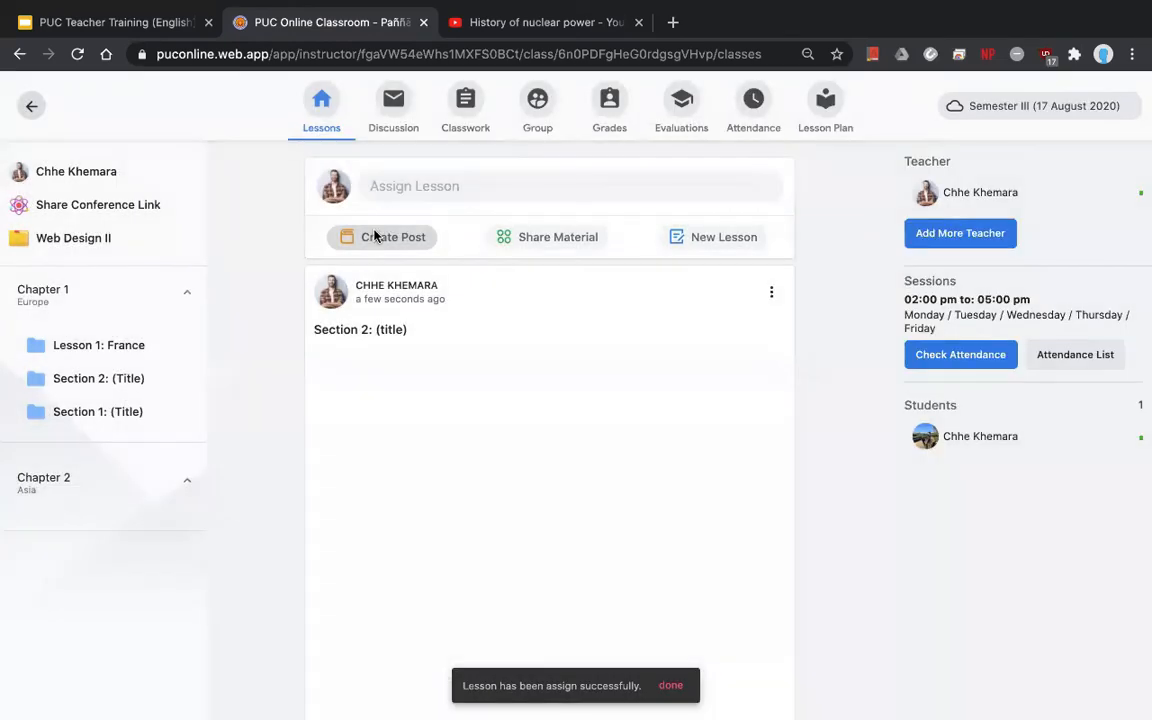
# - Assign Lesson 2: Spain from Chapter 1 to the class
pyautogui.click(375, 236)
pyautogui.click(845, 185)
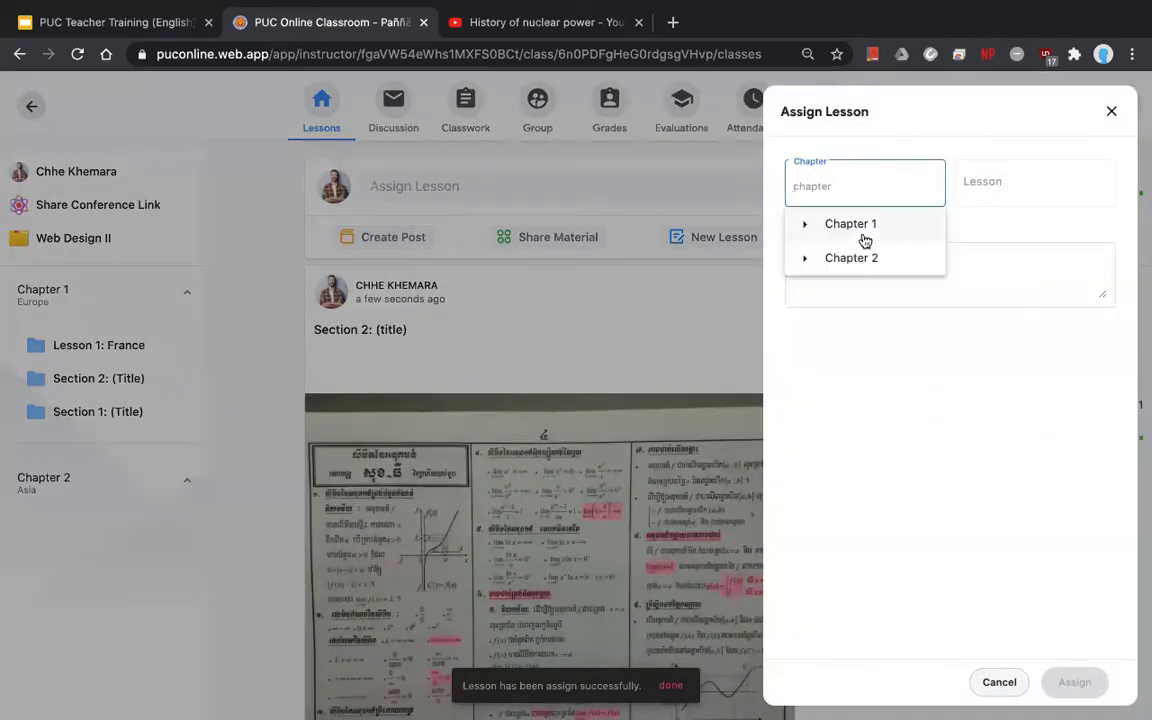
pyautogui.click(878, 230)
pyautogui.click(1008, 183)
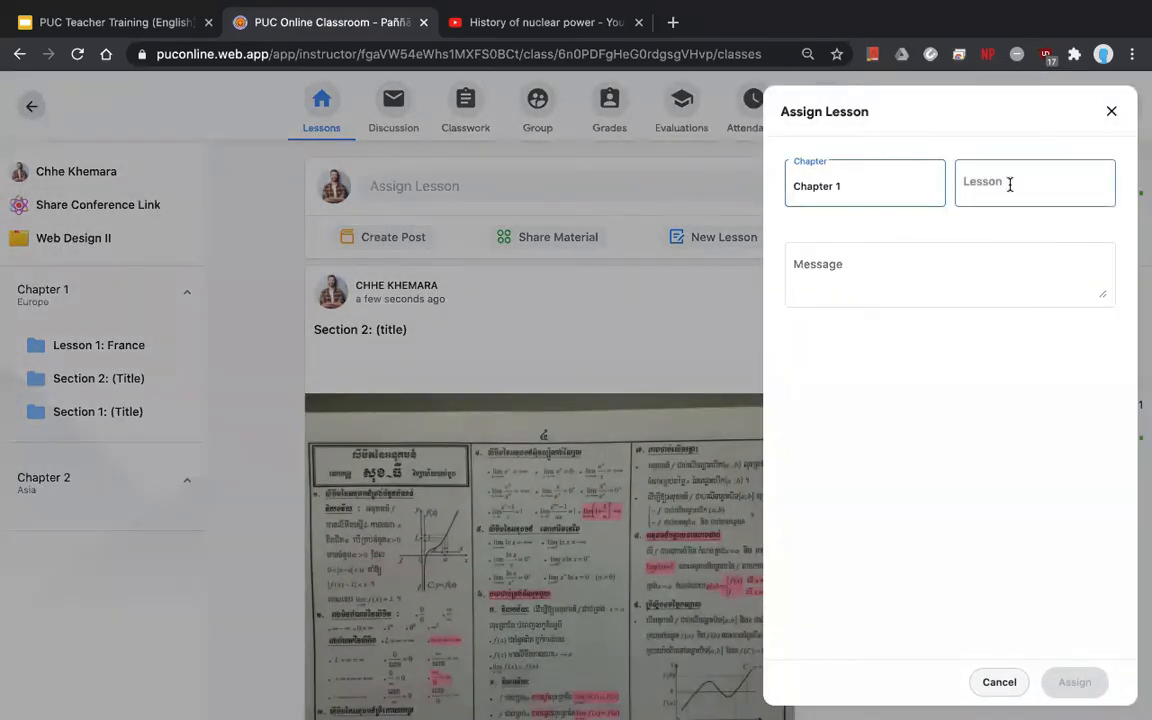
pyautogui.click(1016, 332)
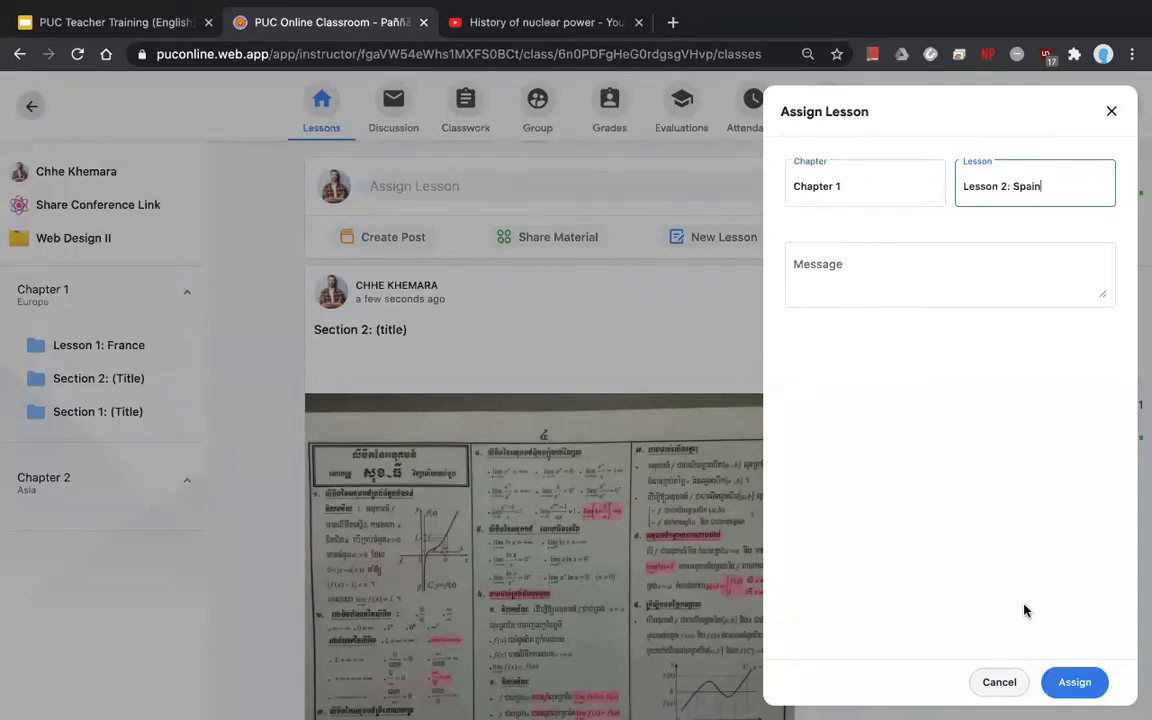
pyautogui.click(1073, 684)
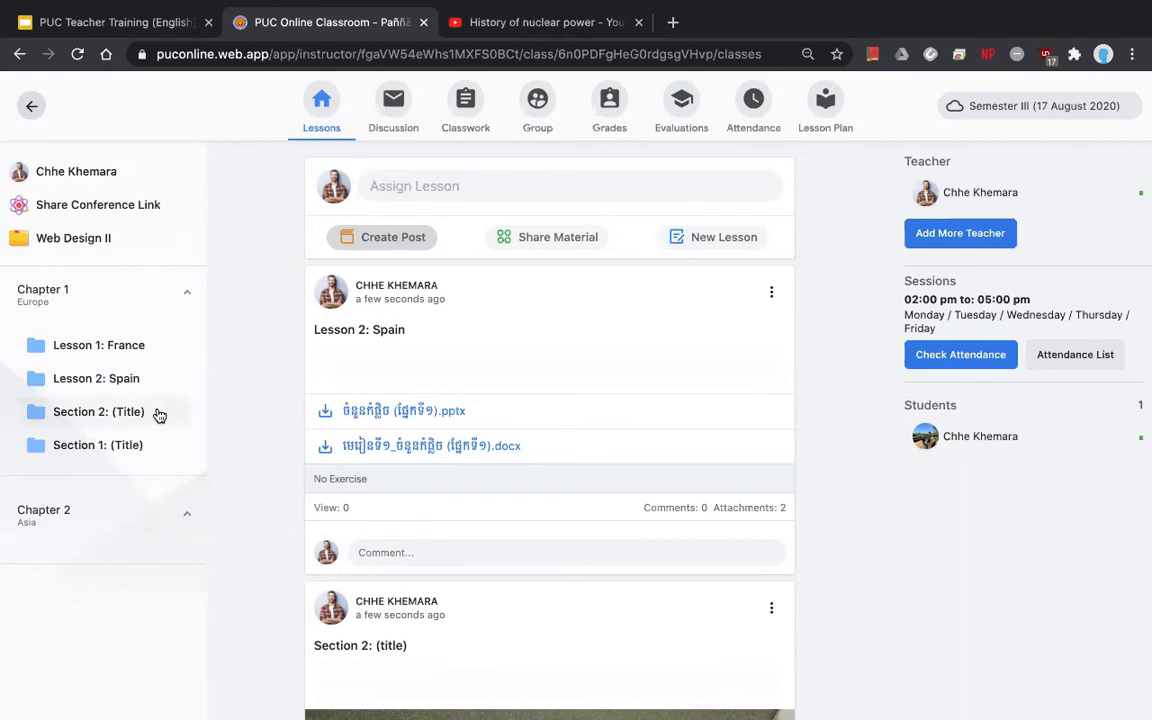
# - Post Chapter 2's Lesson 1: Cambodia to the class
pyautogui.click(375, 241)
pyautogui.click(842, 179)
pyautogui.click(841, 257)
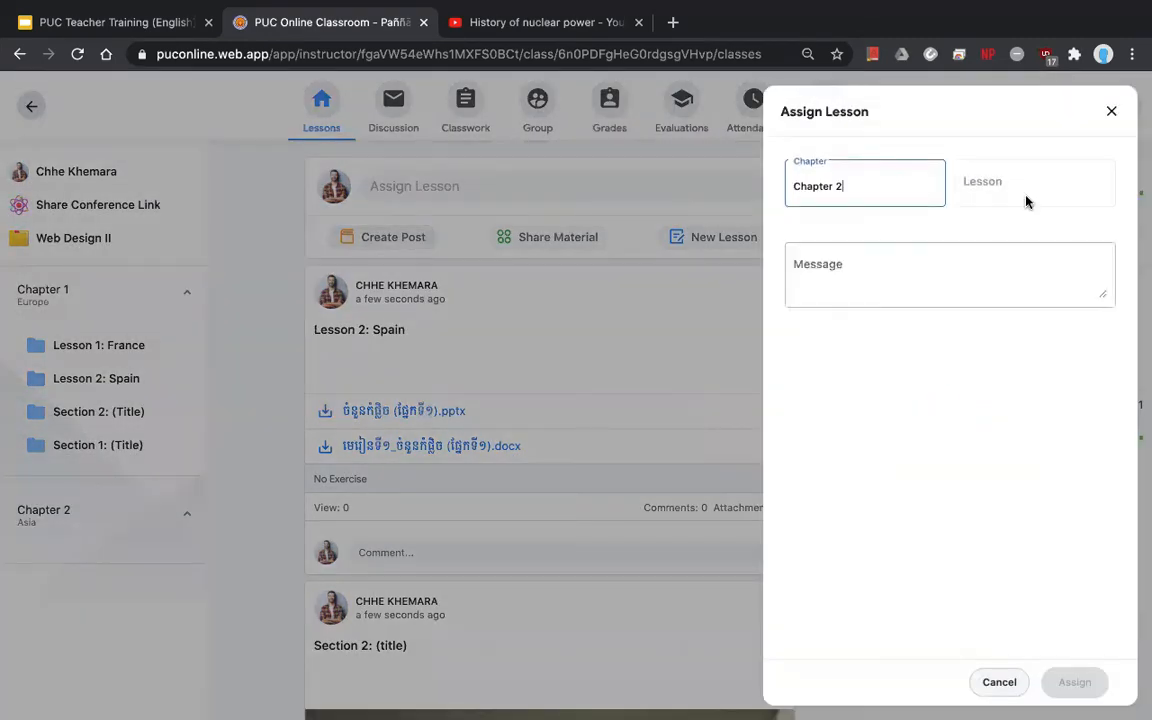
pyautogui.click(1037, 196)
pyautogui.click(1040, 224)
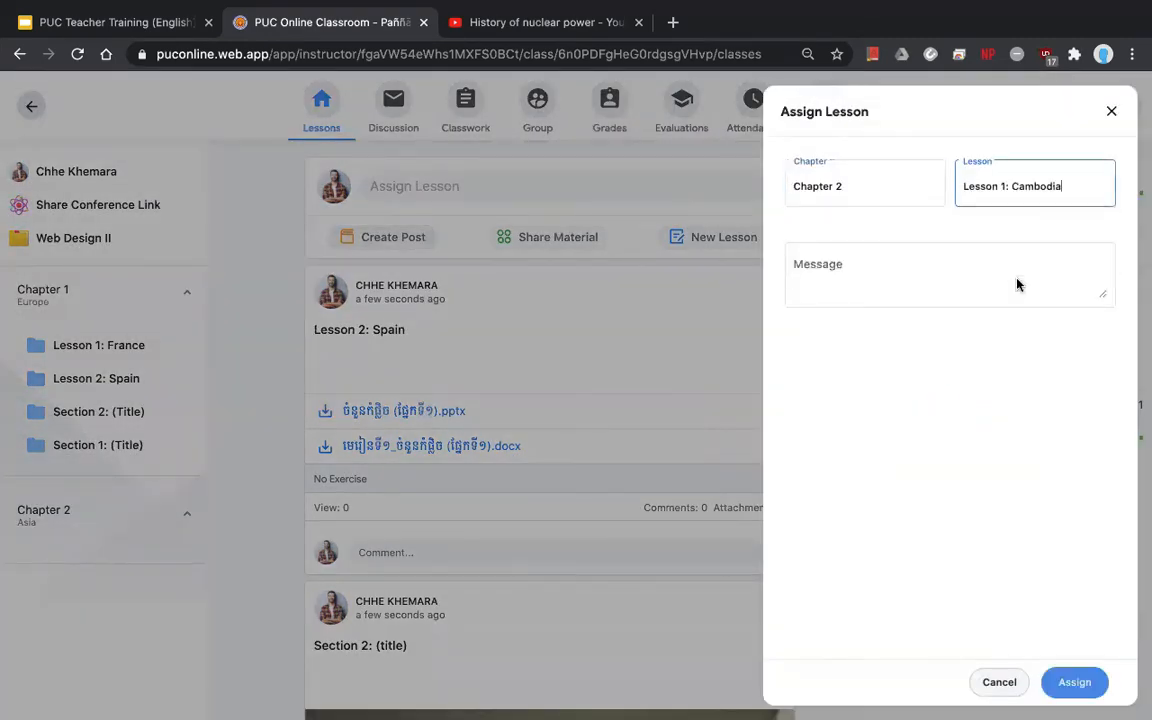
pyautogui.click(1060, 679)
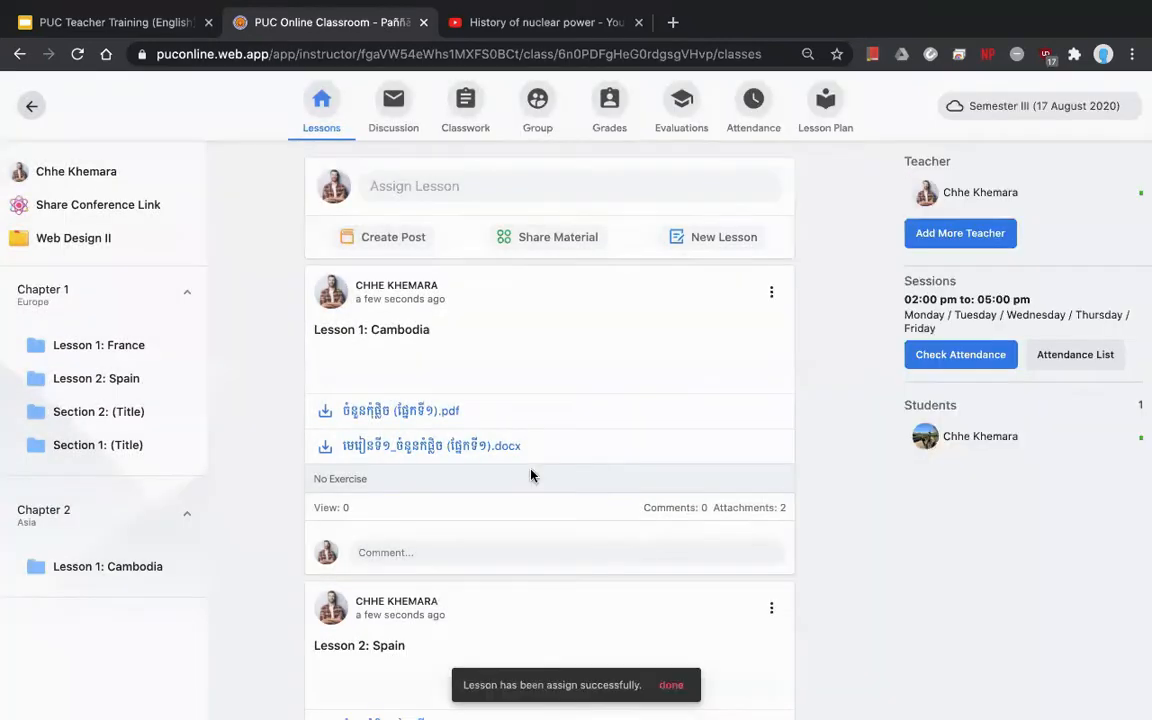
# - Post Chapter 2's Lesson 2: Thailand to the class
pyautogui.click(540, 186)
pyautogui.click(866, 188)
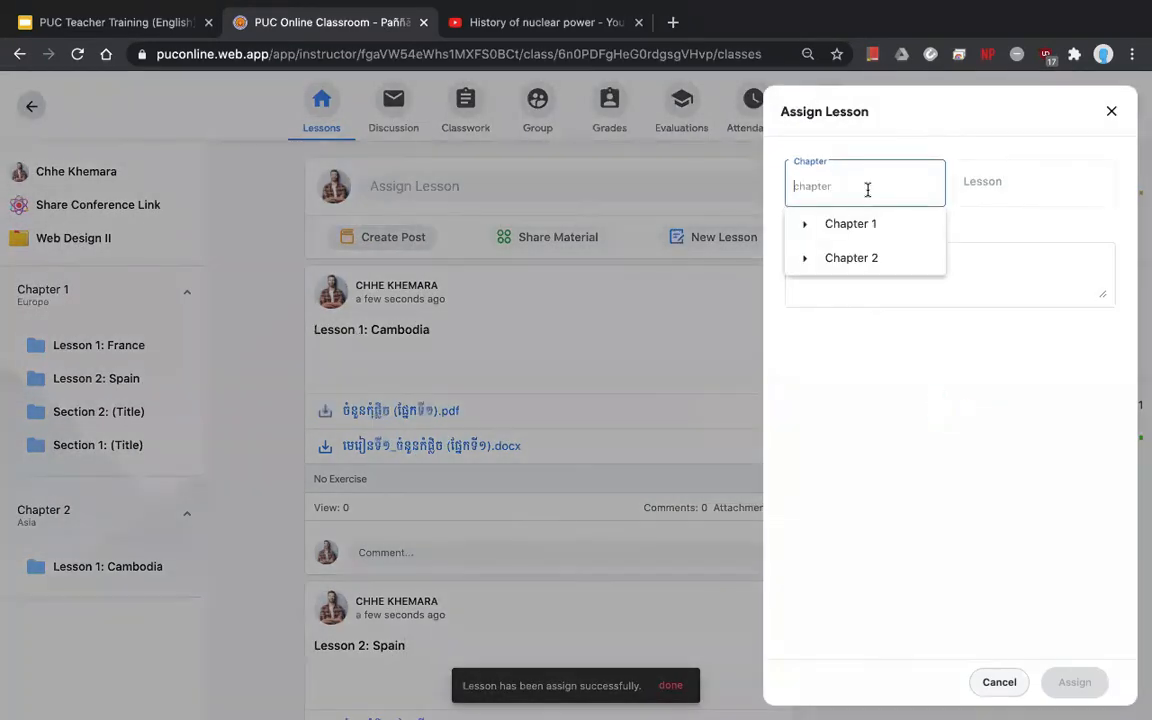
pyautogui.click(853, 258)
pyautogui.click(990, 192)
pyautogui.click(1017, 266)
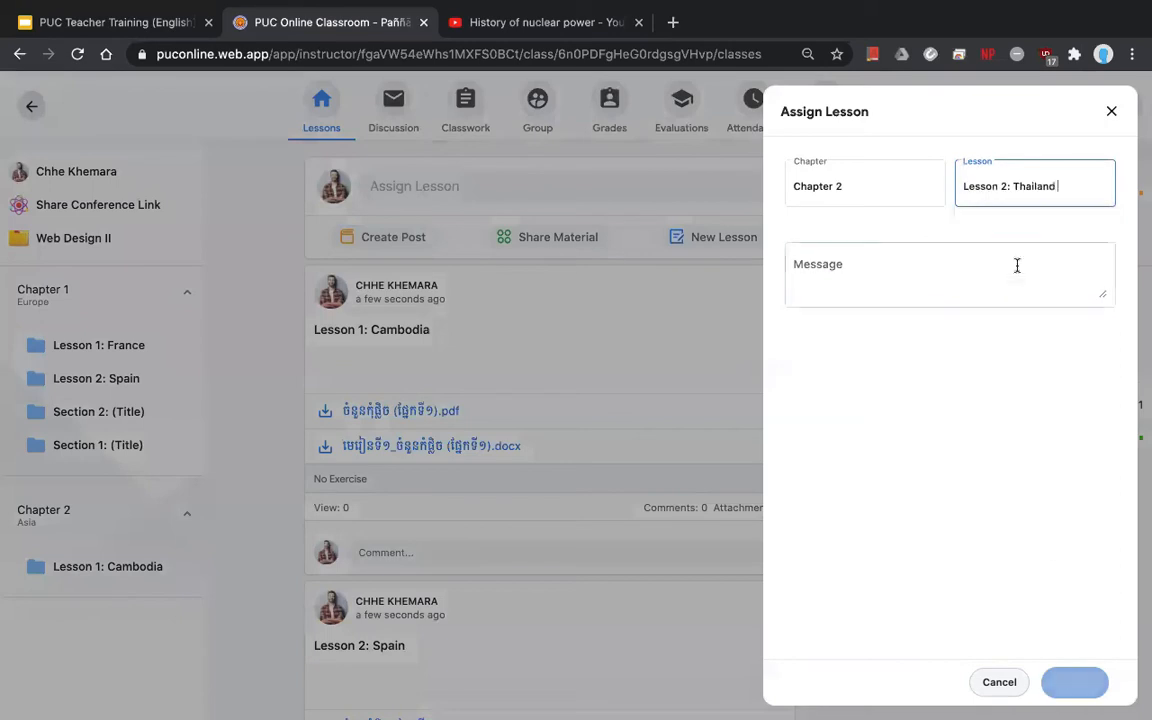
pyautogui.click(1072, 690)
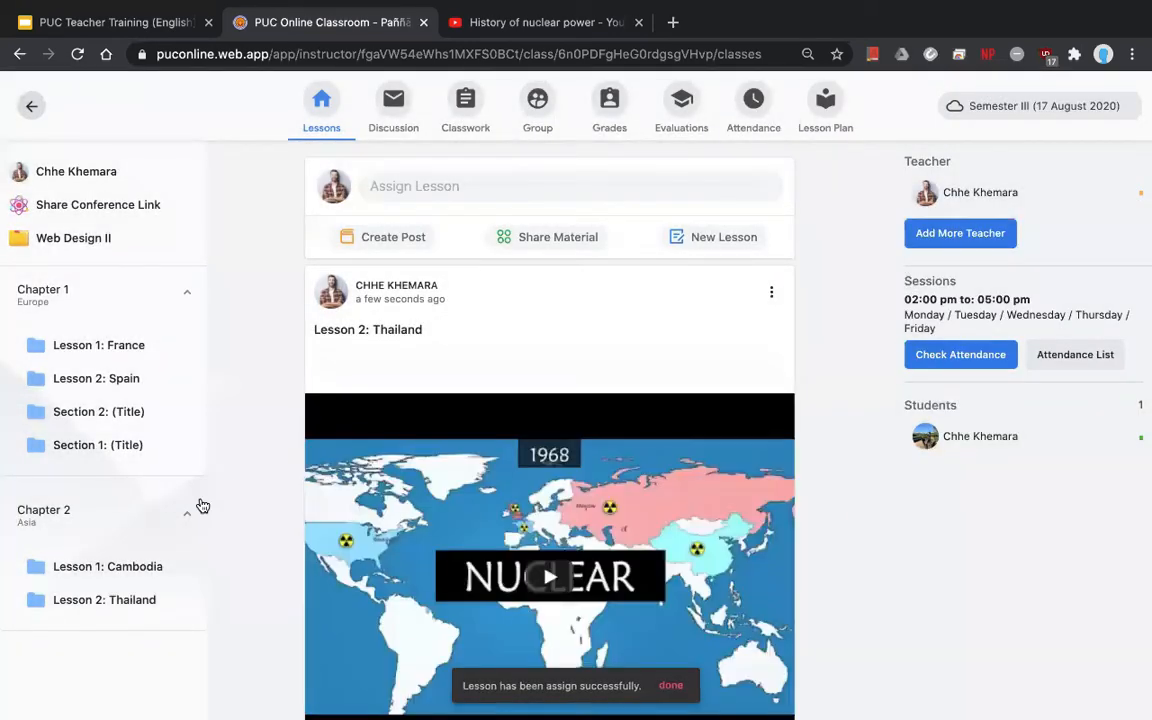
# - Collapse and re-expand the Chapter 1 and Chapter 2 lesson lists, ending with Chapter 1 expanded
pyautogui.click(160, 515)
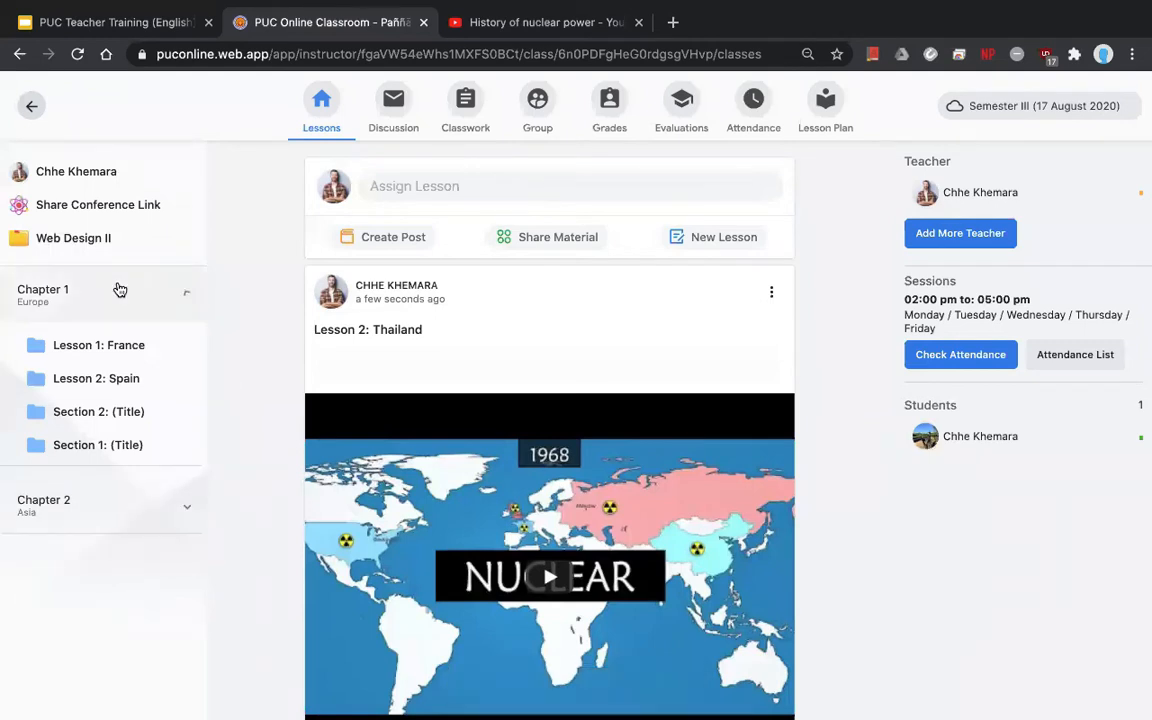
pyautogui.click(116, 288)
pyautogui.click(116, 290)
pyautogui.click(106, 539)
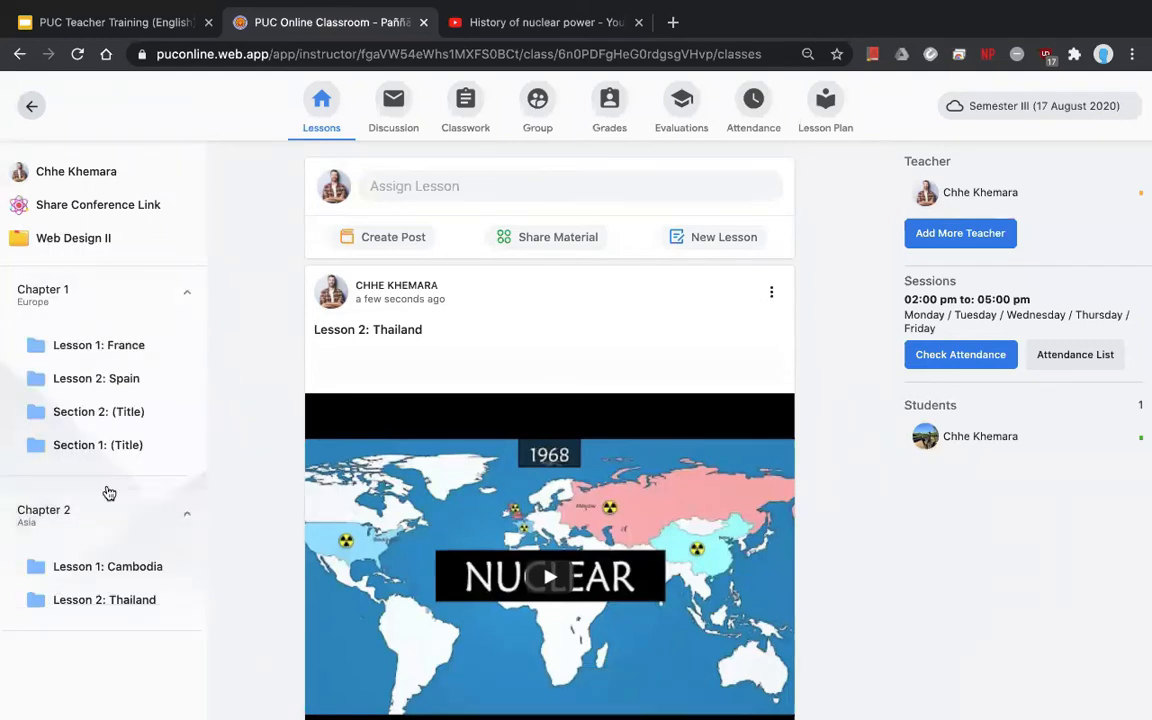
pyautogui.click(105, 500)
pyautogui.click(62, 290)
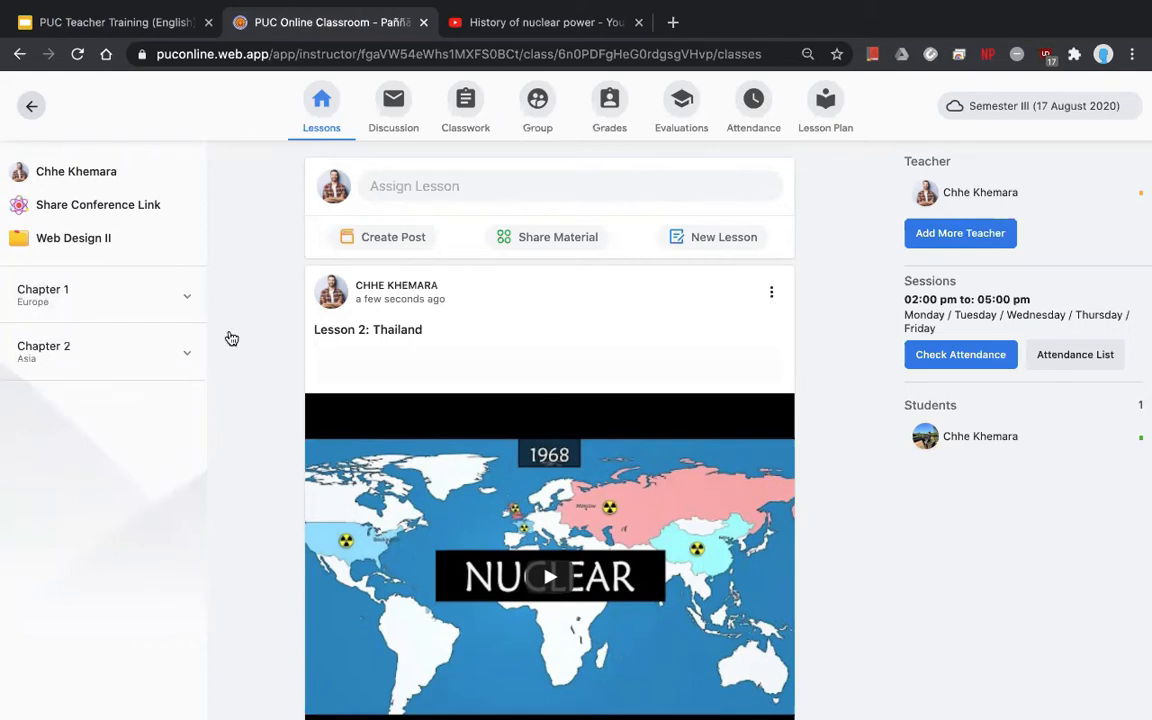
pyautogui.click(147, 299)
# - View the posts for Lesson 1: France and Lesson 2: Spain
pyautogui.click(140, 345)
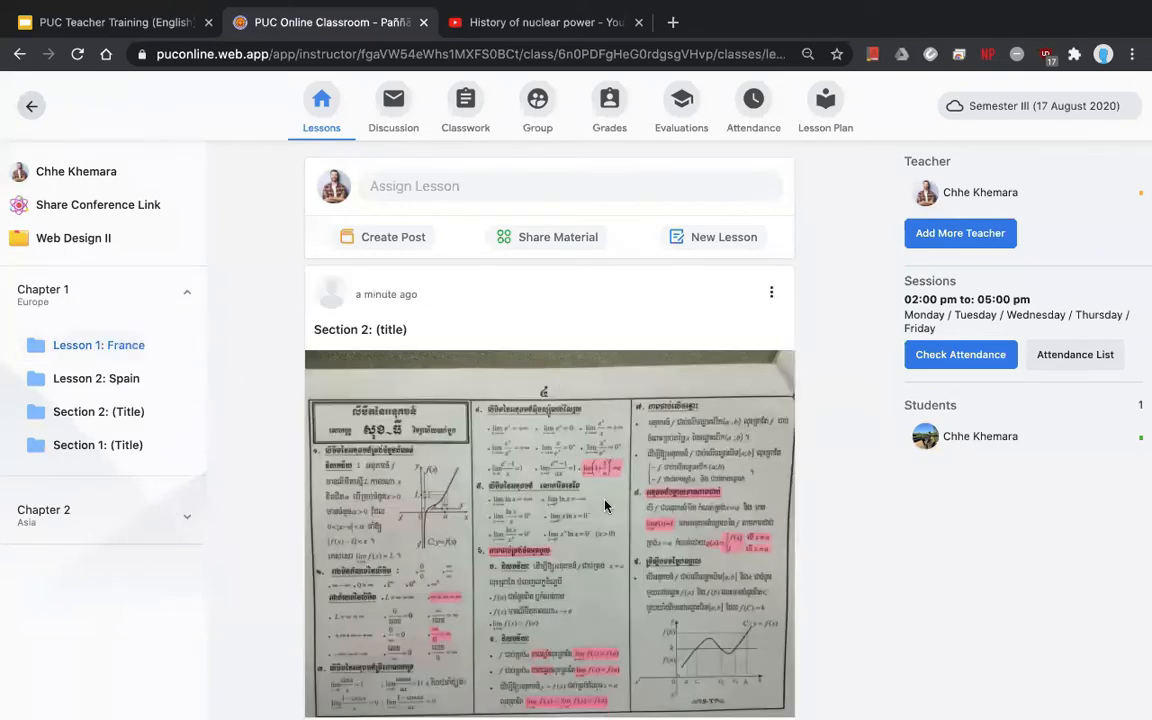
pyautogui.scroll(-15, 607, 504)
pyautogui.scroll(5, 607, 508)
pyautogui.scroll(12, 607, 508)
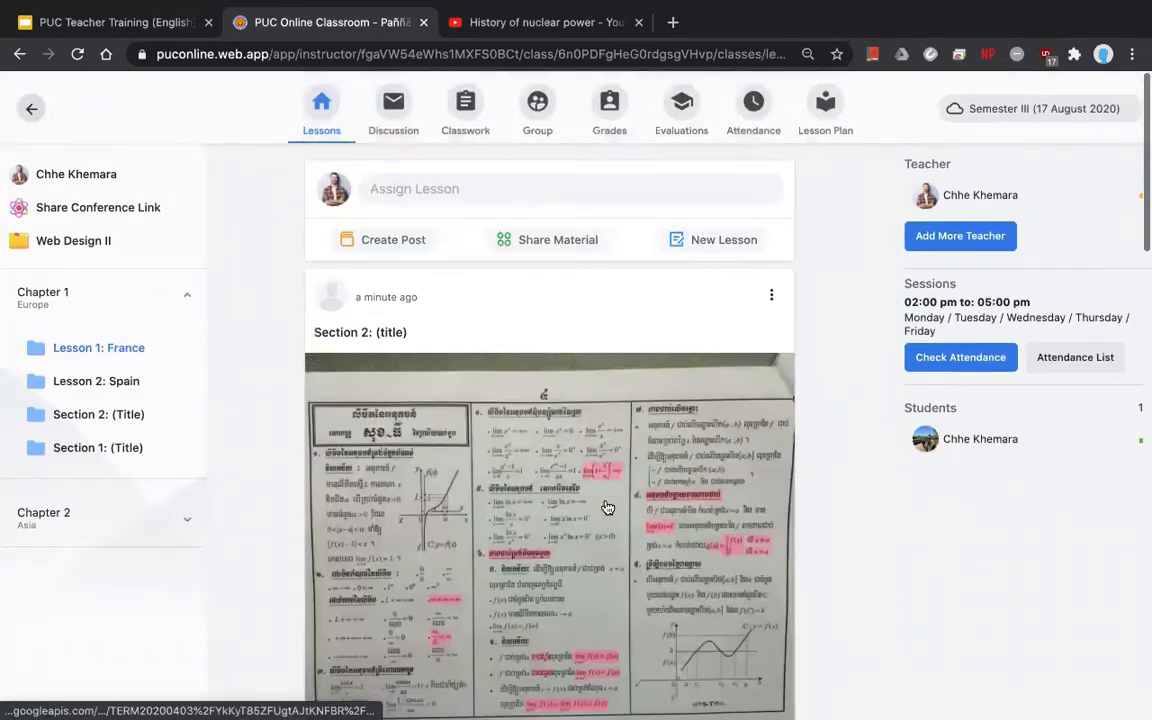
pyautogui.scroll(-11, 607, 507)
pyautogui.click(140, 379)
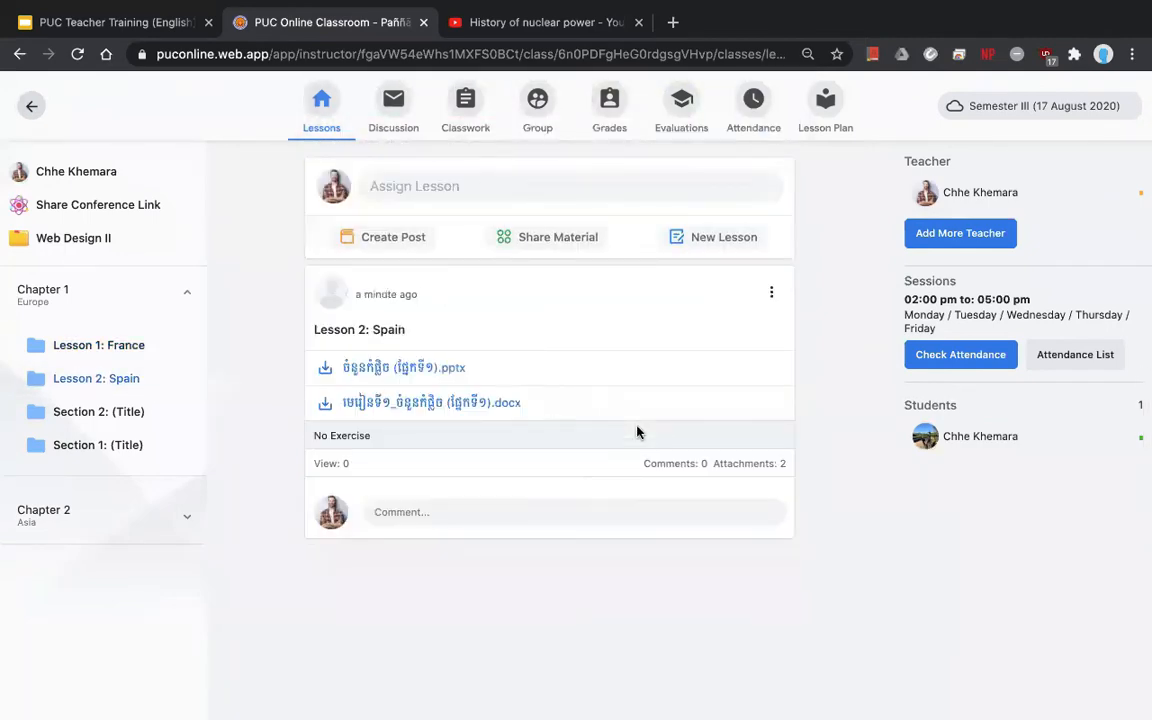
# - View the Cambodia and Thailand lesson posts, then collapse the chapters and return to the full feed
pyautogui.click(124, 520)
pyautogui.click(86, 567)
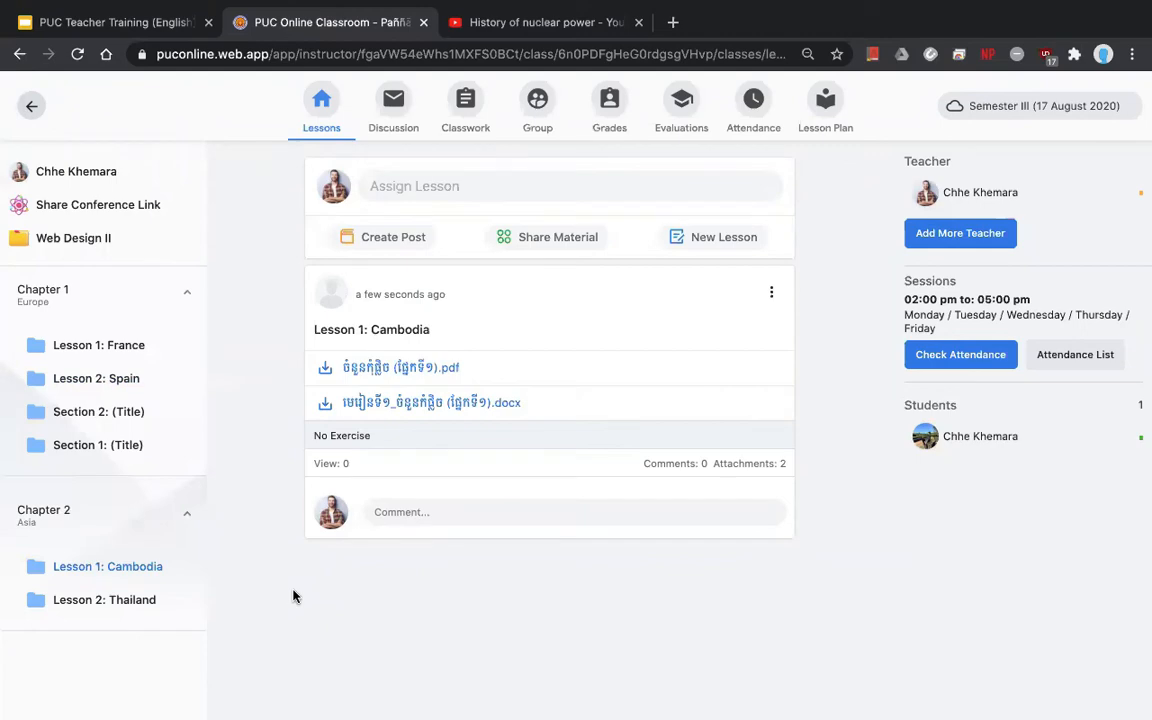
pyautogui.click(116, 612)
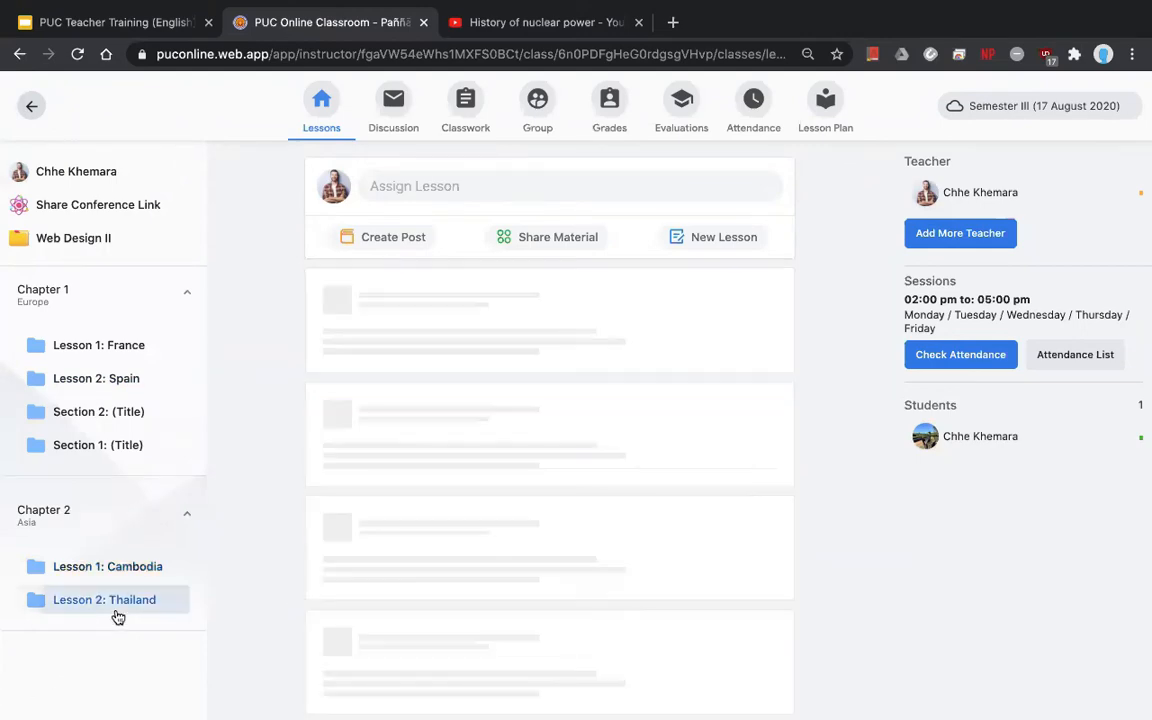
pyautogui.scroll(-1, 341, 461)
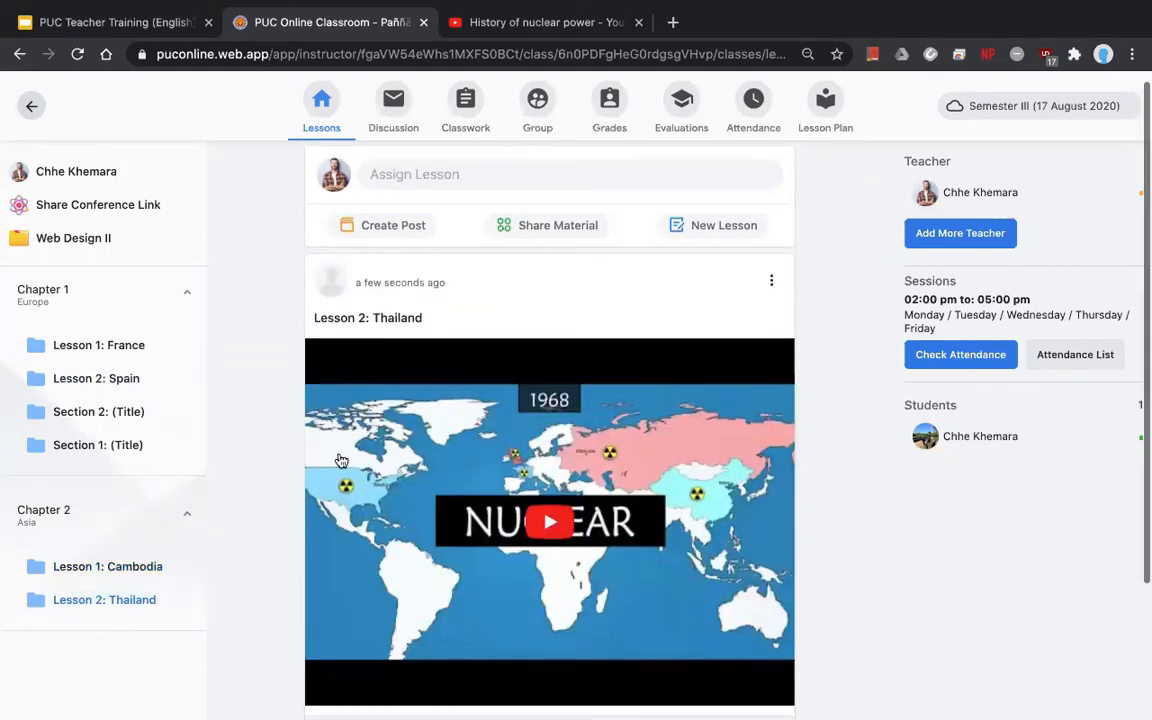
pyautogui.scroll(-3, 341, 461)
pyautogui.scroll(4, 334, 463)
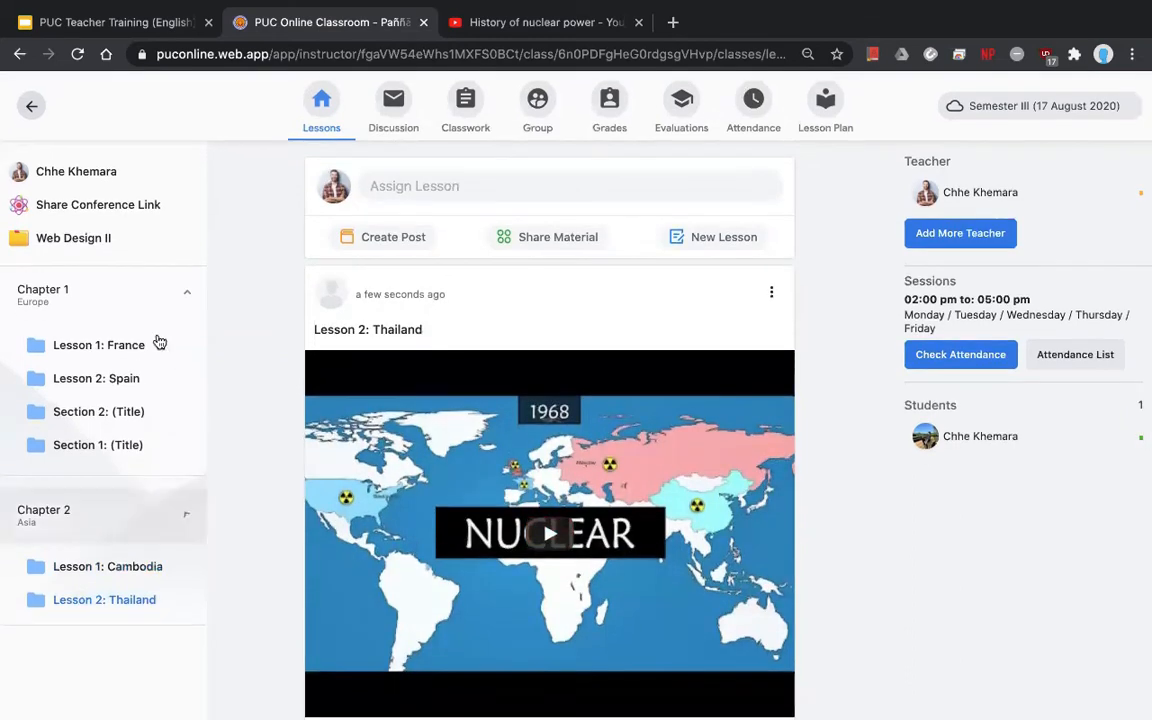
pyautogui.click(93, 294)
pyautogui.click(316, 120)
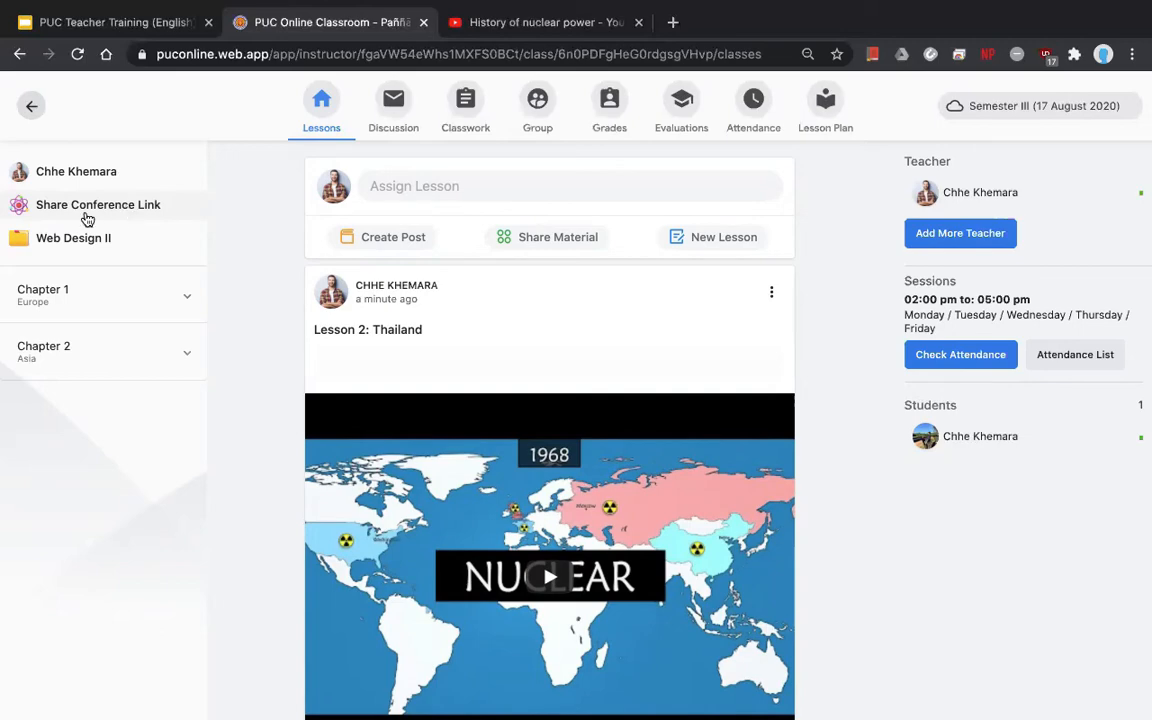
# - Open the Share Conference Link form and copy the Zoom meeting link from the Telegram chat
pyautogui.click(89, 210)
pyautogui.click(853, 177)
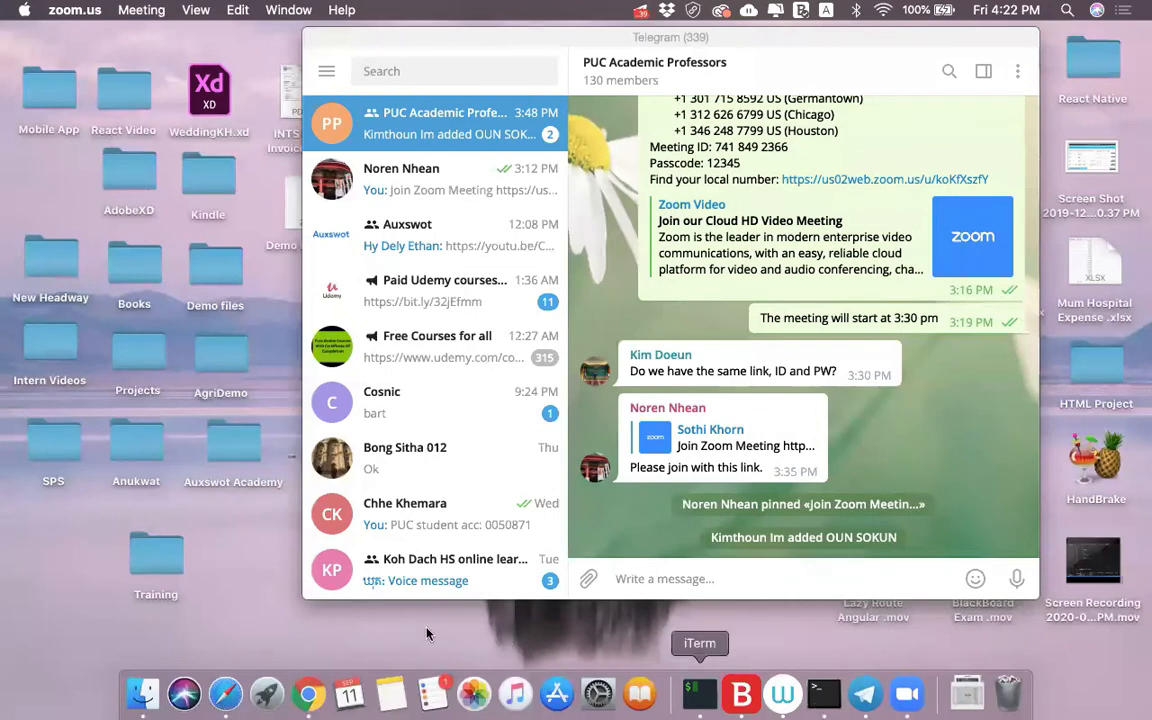
pyautogui.click(848, 310)
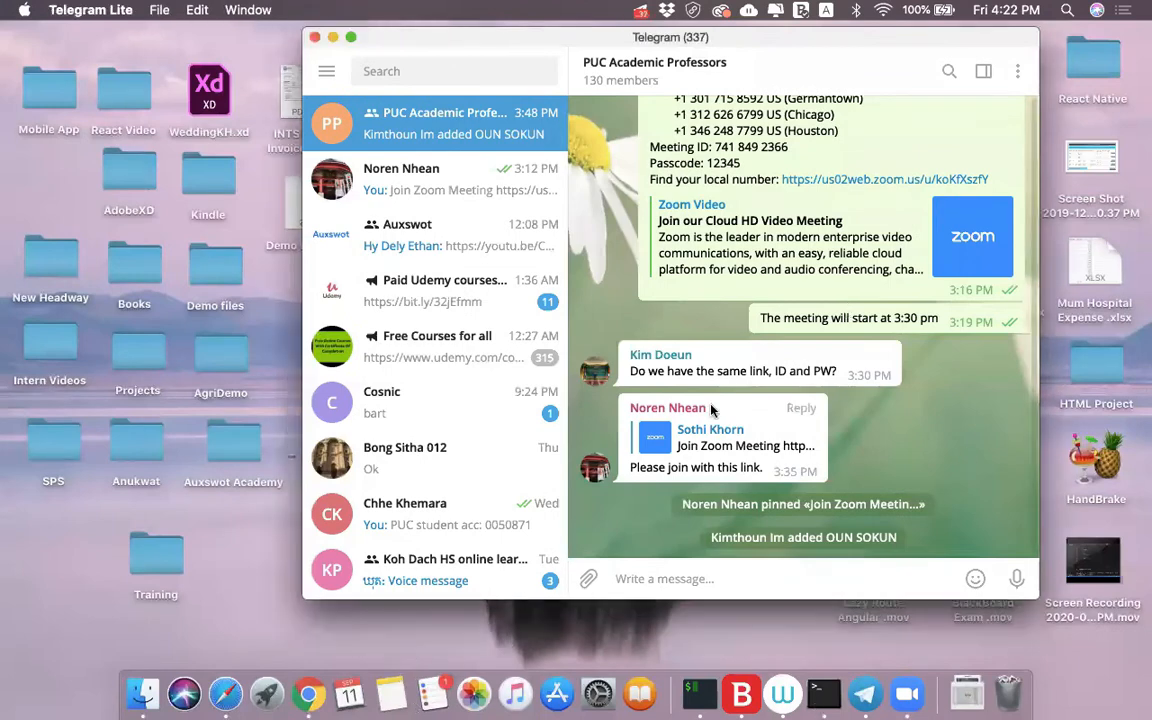
pyautogui.scroll(10, 790, 330)
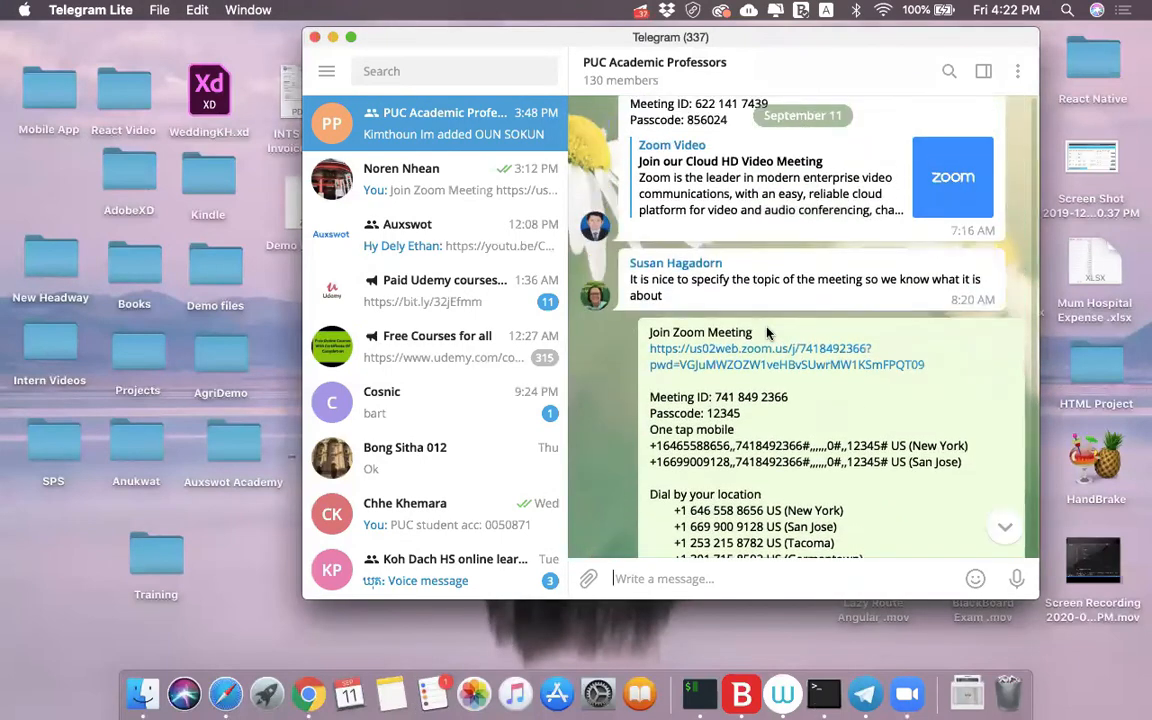
pyautogui.rightClick(812, 362)
pyautogui.click(835, 462)
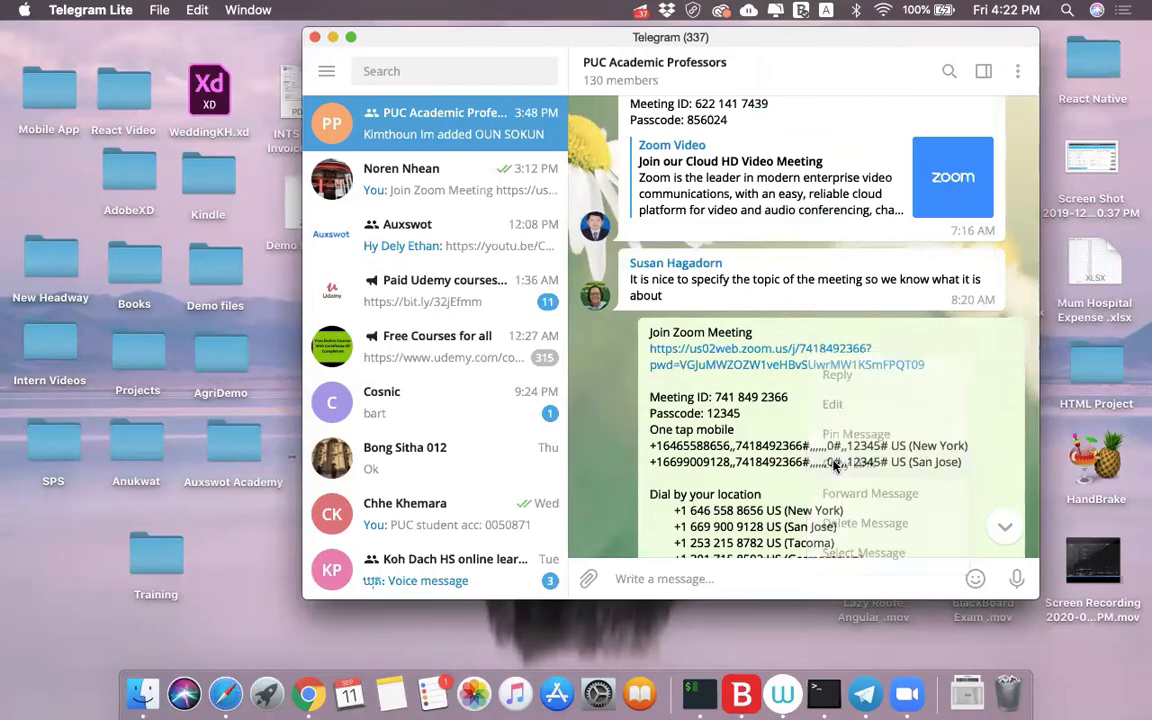
pyautogui.hotkey('ctrl', 'Right')
pyautogui.click(837, 177)
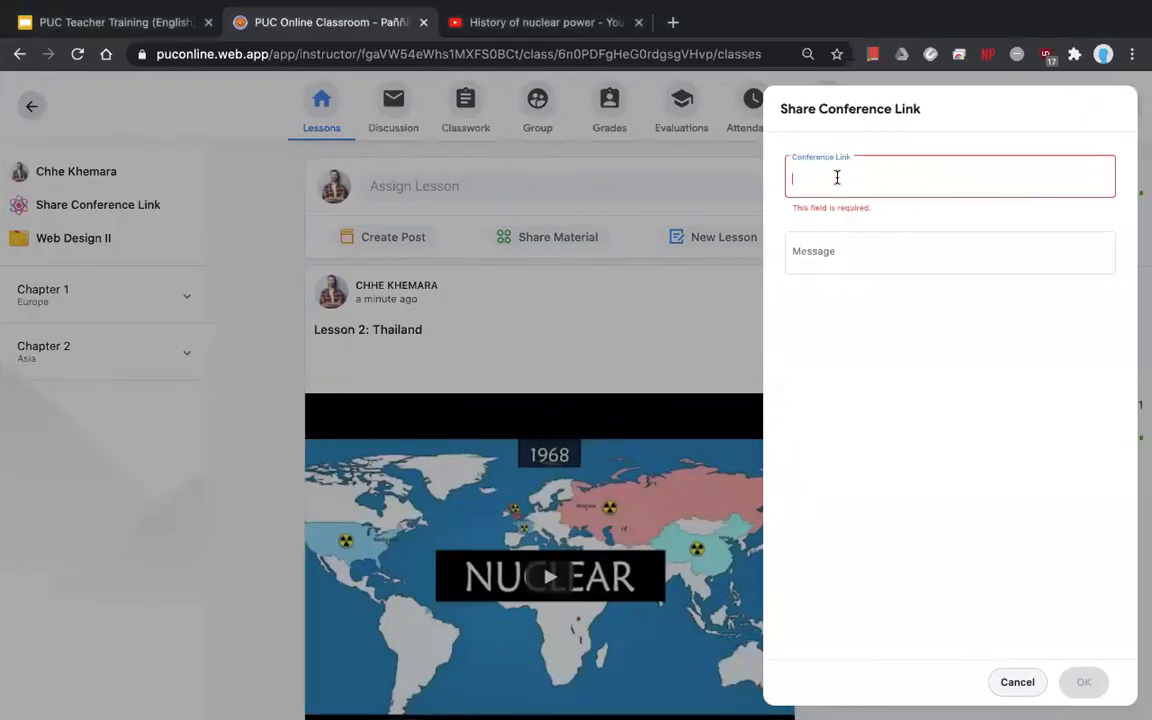
# - Paste the Zoom meeting link into the Conference Link field and share it with the class
pyautogui.rightClick(837, 177)
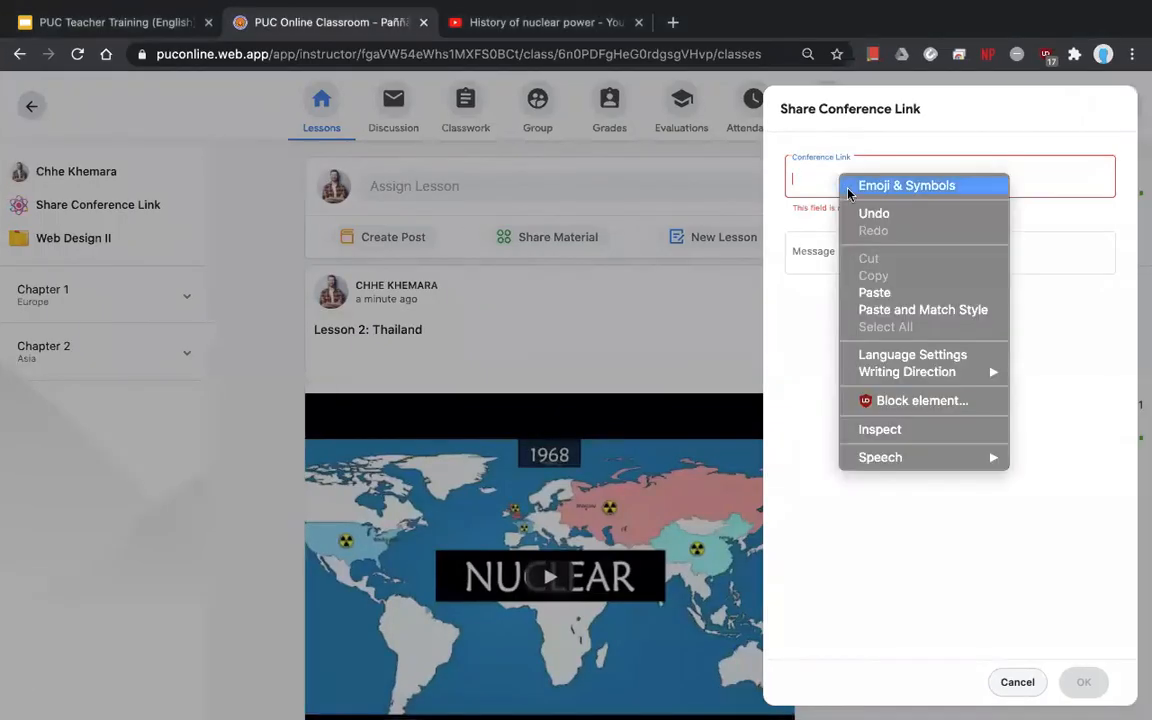
pyautogui.click(878, 300)
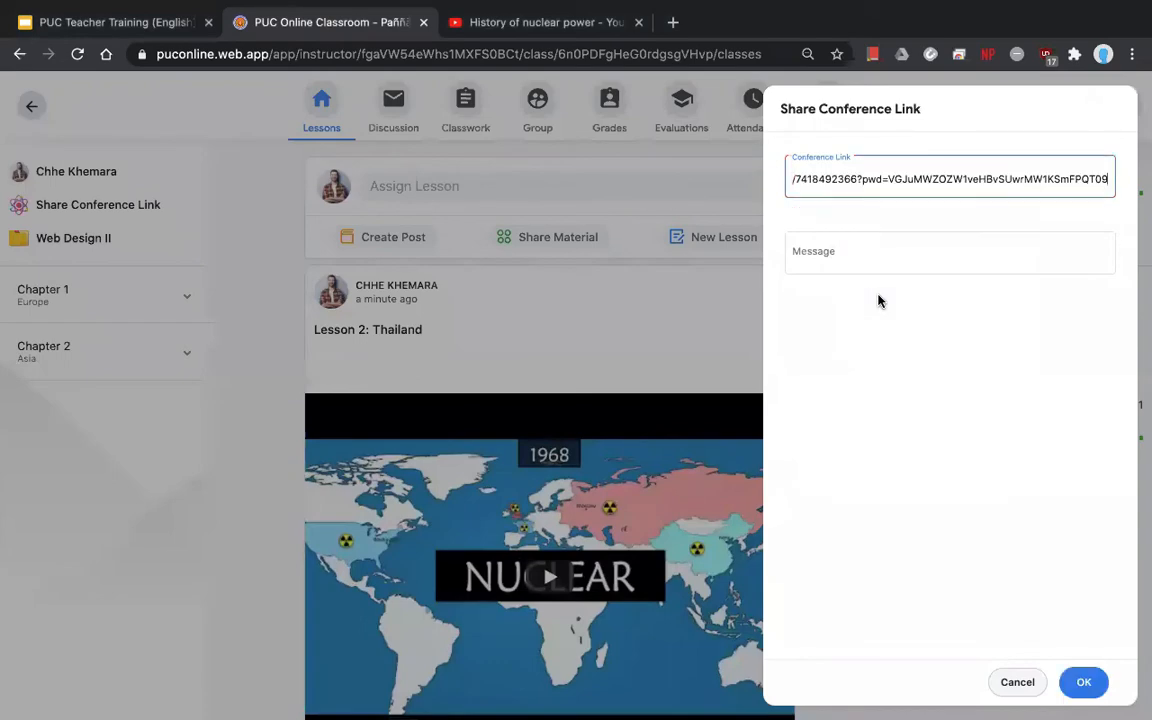
pyautogui.click(1087, 682)
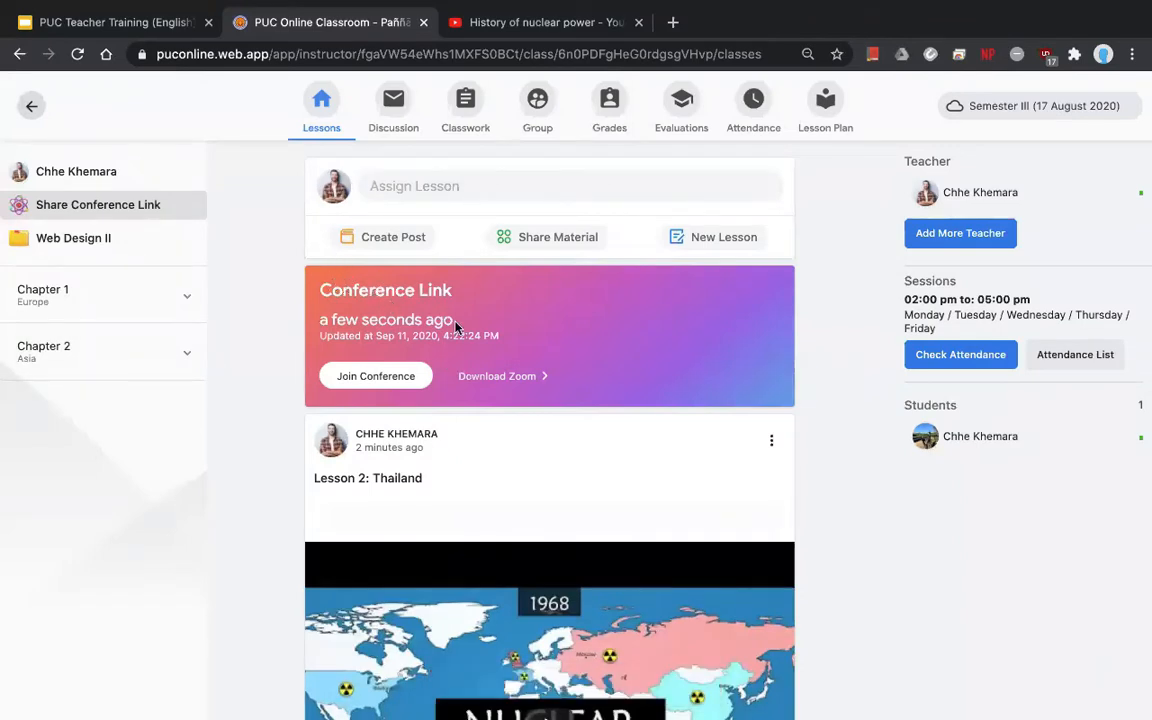
# - Highlight the new card's timestamp, then switch to the other classroom window in Safari
pyautogui.moveTo(455, 325); pyautogui.dragTo(282, 335)
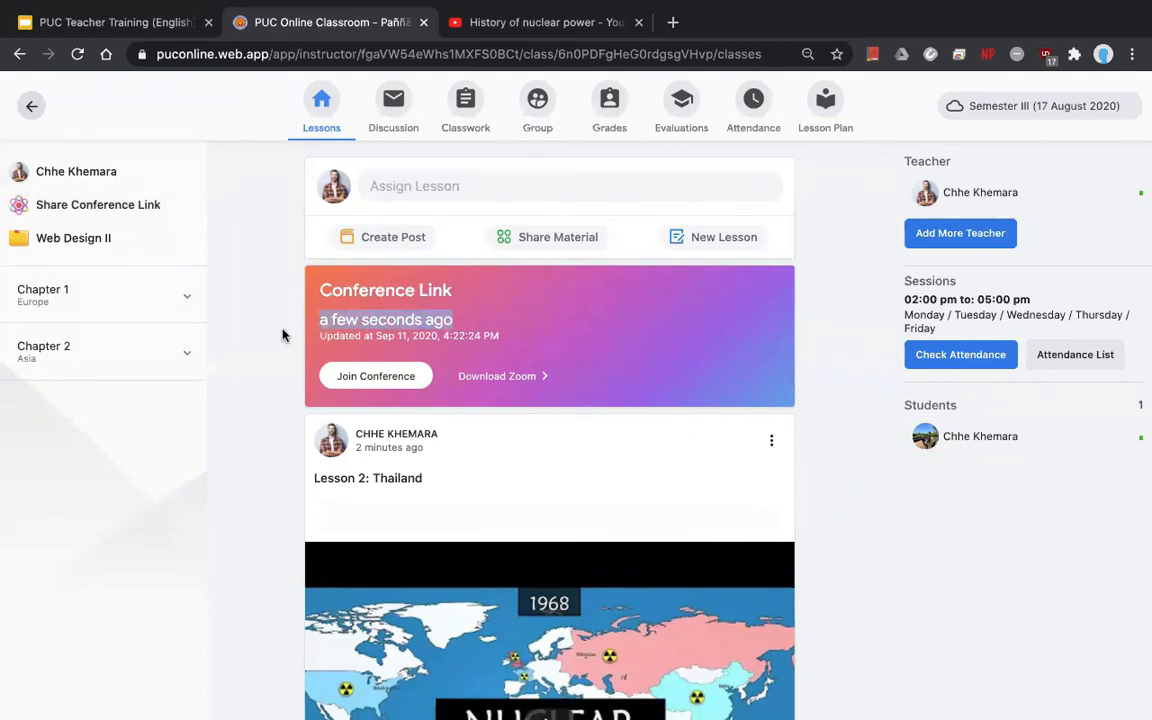
pyautogui.click(376, 325)
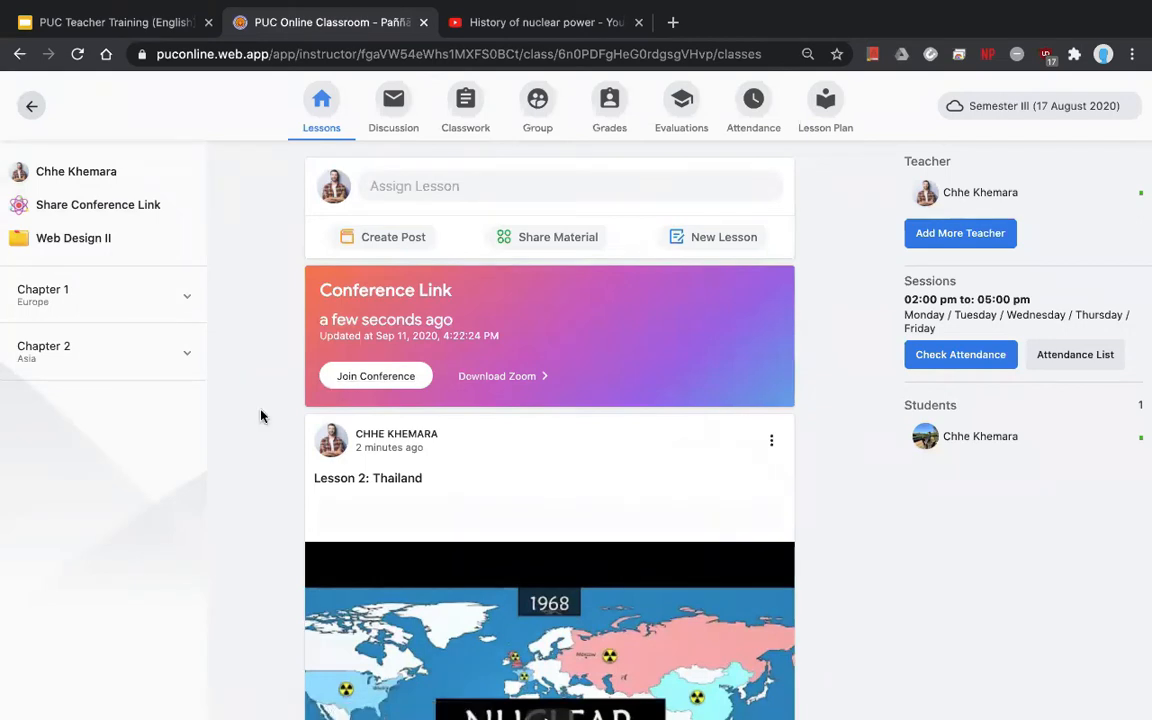
pyautogui.hotkey('ctrl', 'Right')
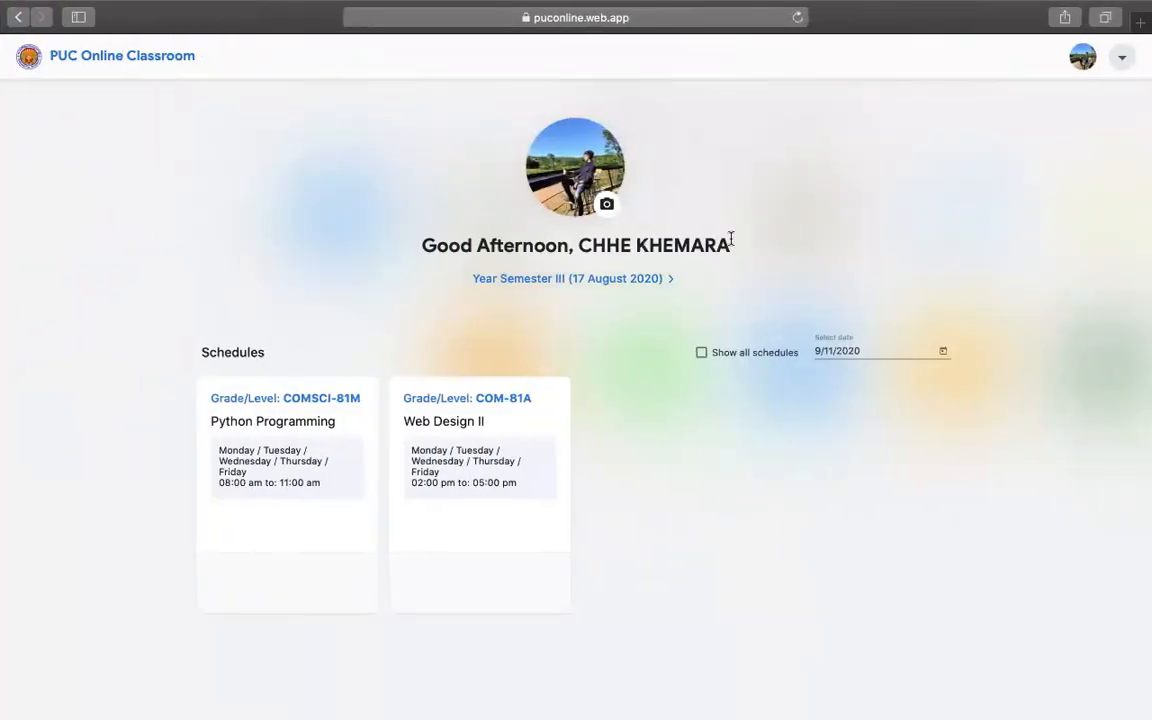
# - Try joining the shared Zoom conference, decline opening the Zoom app, and close the launch page
pyautogui.moveTo(731, 246); pyautogui.dragTo(592, 246)
pyautogui.click(553, 413)
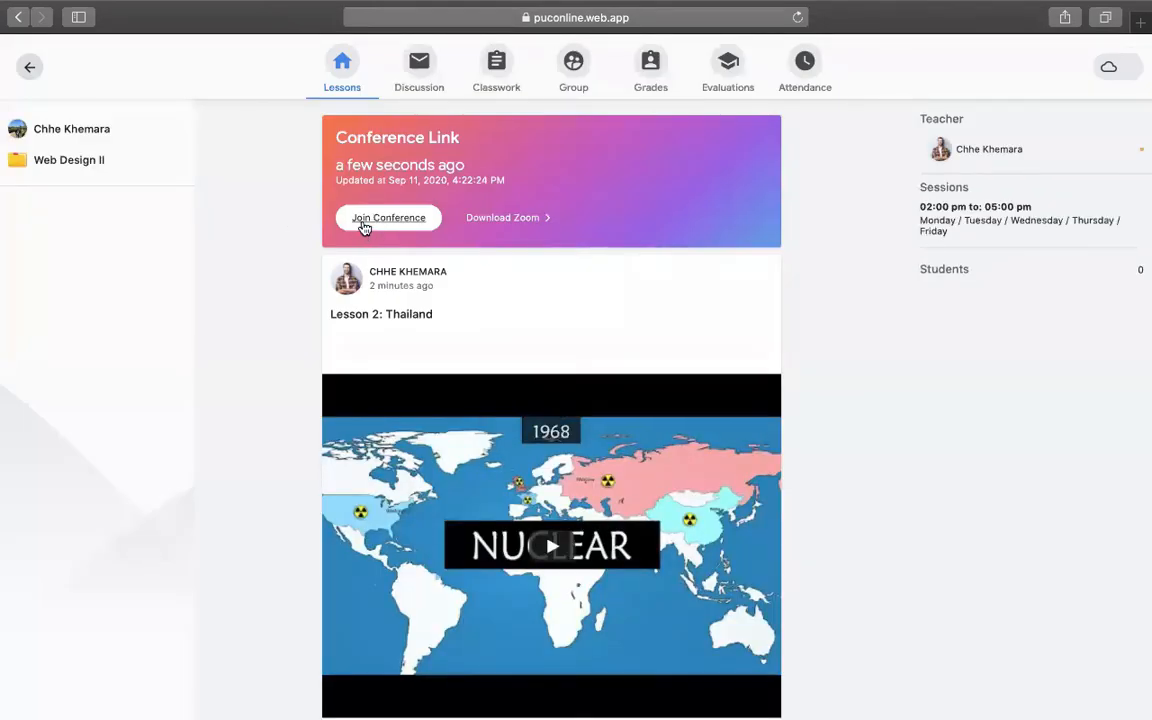
pyautogui.click(388, 218)
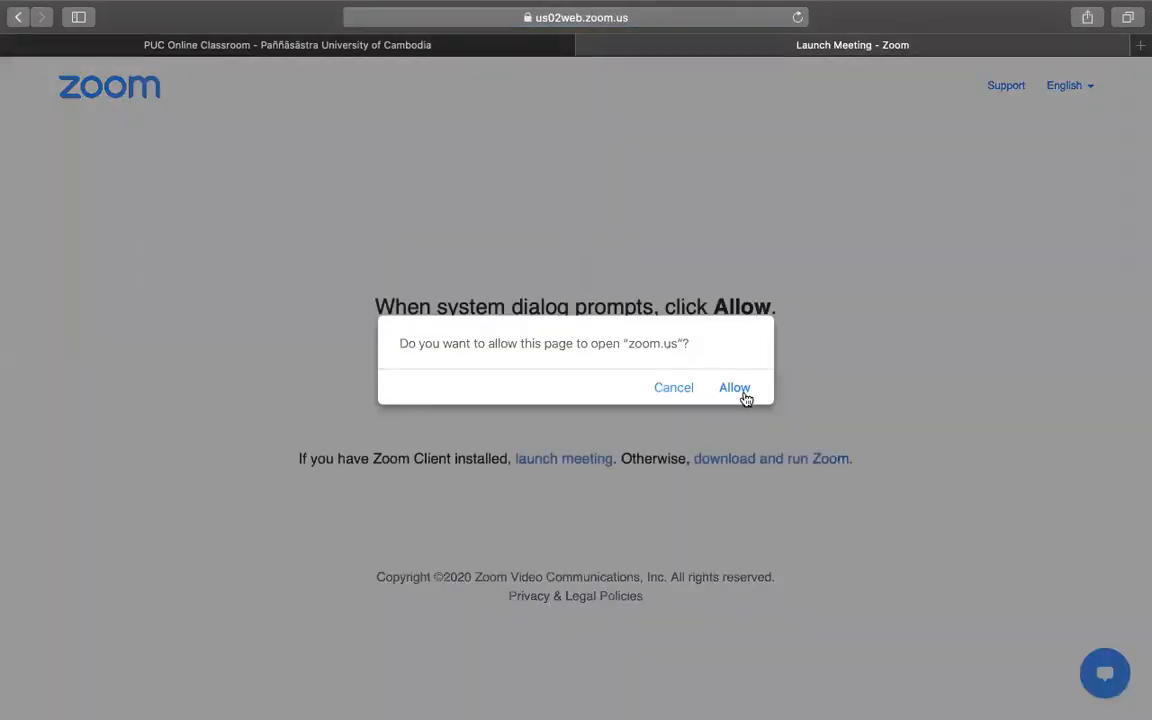
pyautogui.click(663, 395)
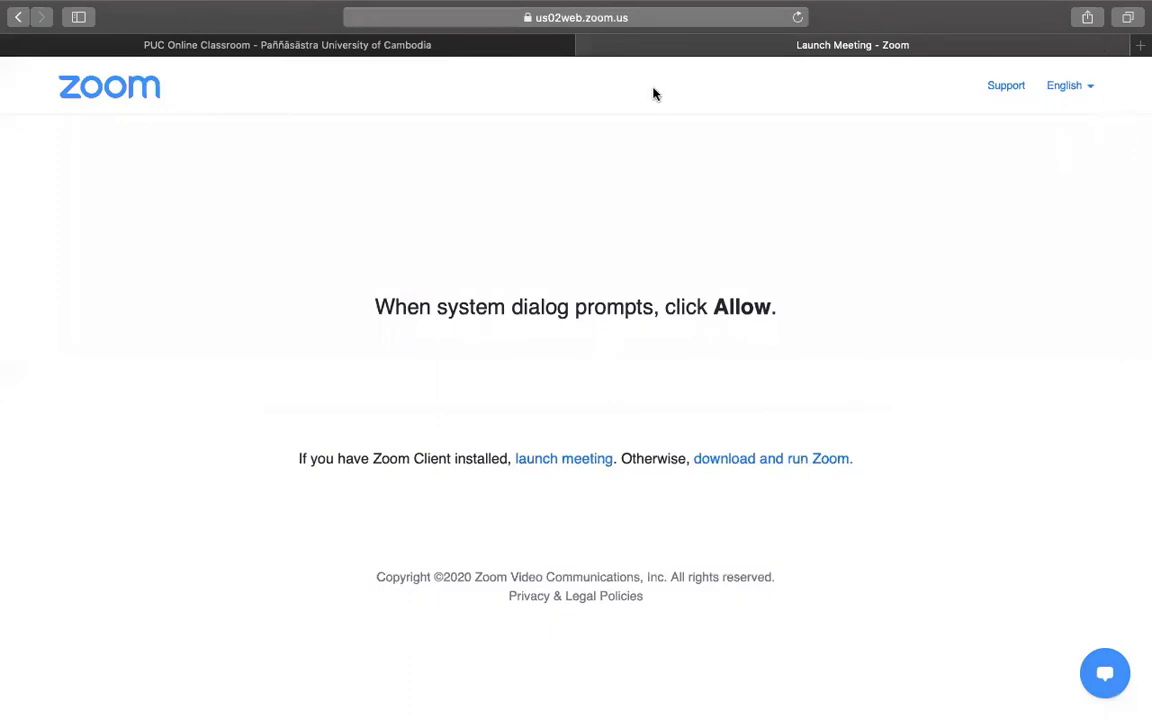
pyautogui.click(585, 47)
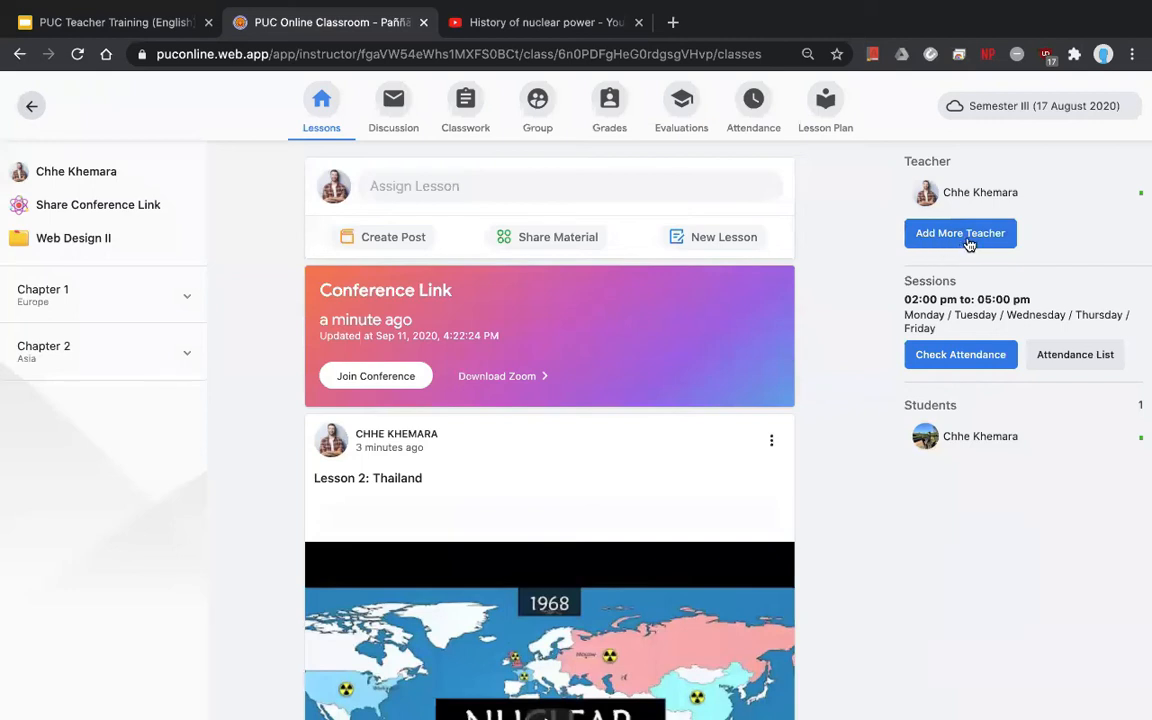
pyautogui.click(930, 238)
pyautogui.click(866, 185)
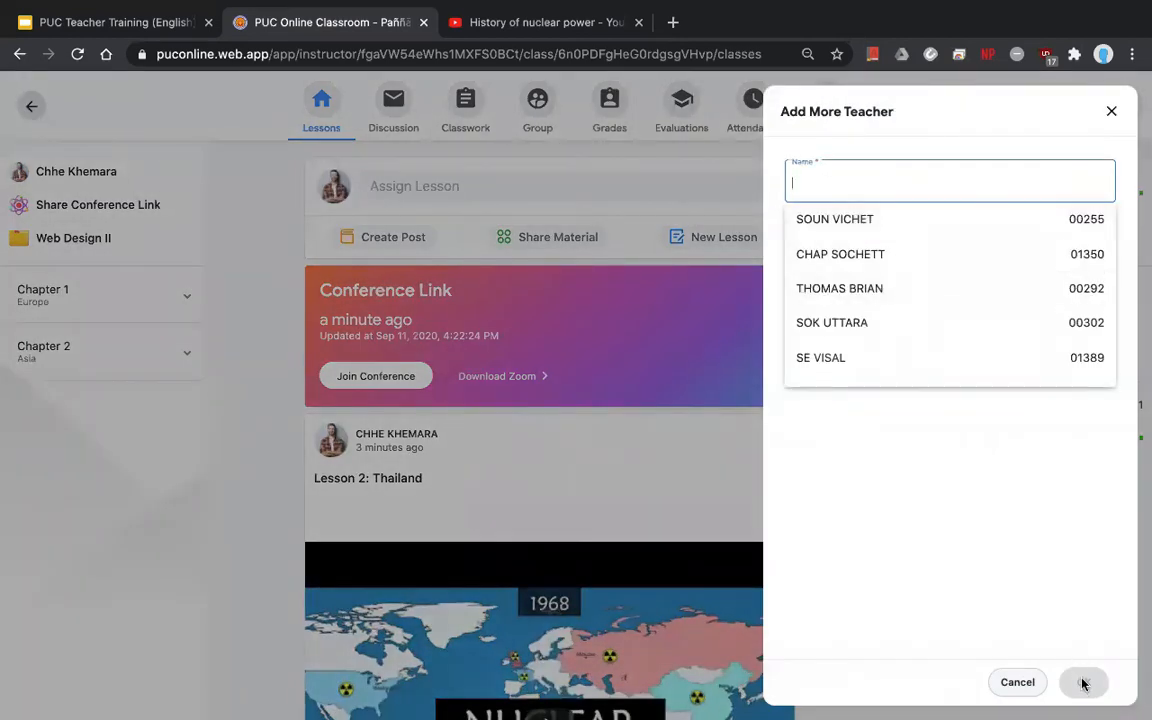
pyautogui.click(854, 220)
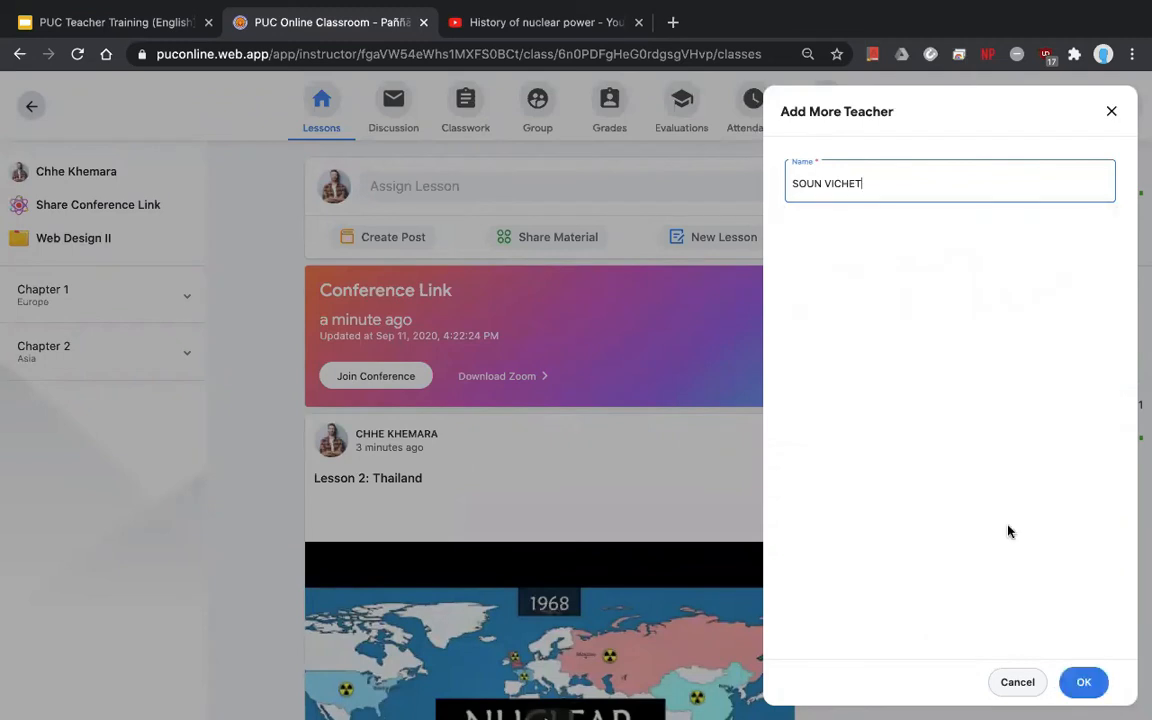
pyautogui.click(1012, 684)
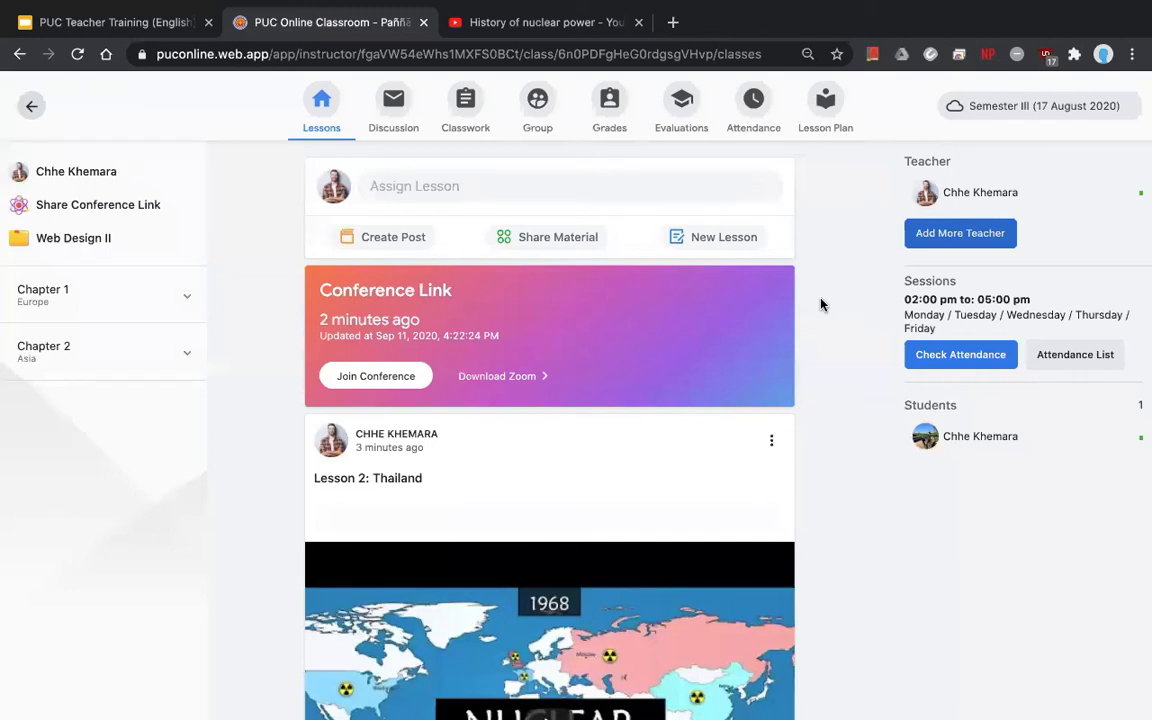
pyautogui.doubleClick(930, 281)
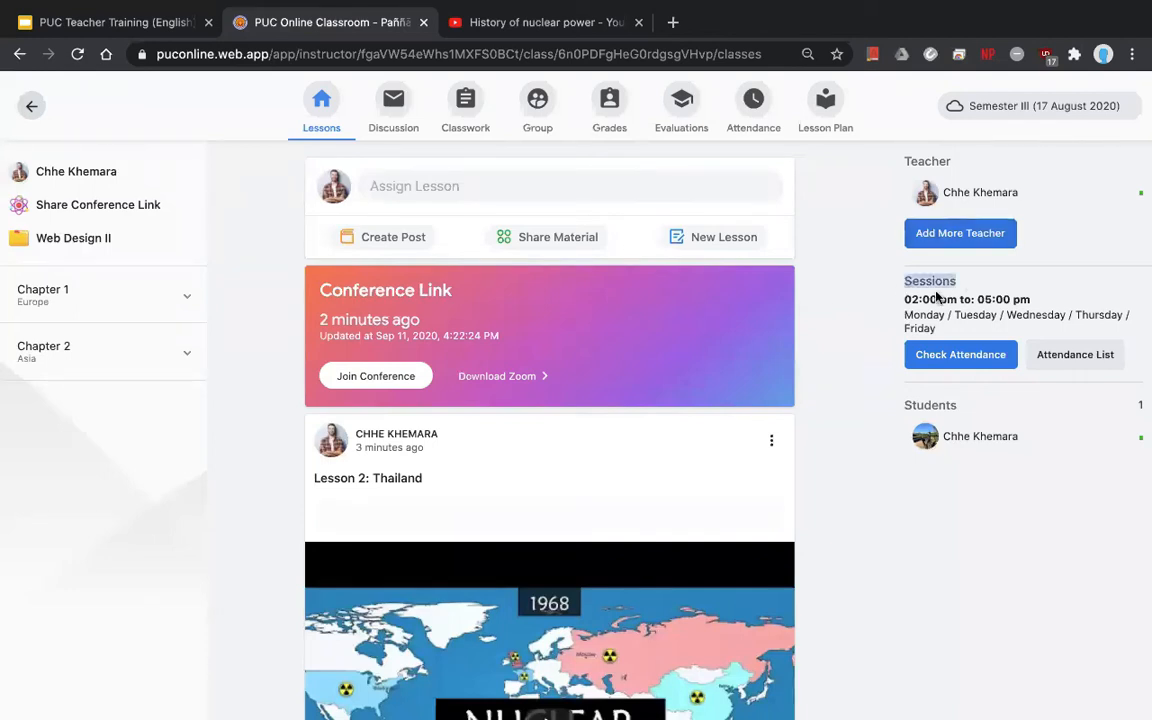
pyautogui.click(958, 300)
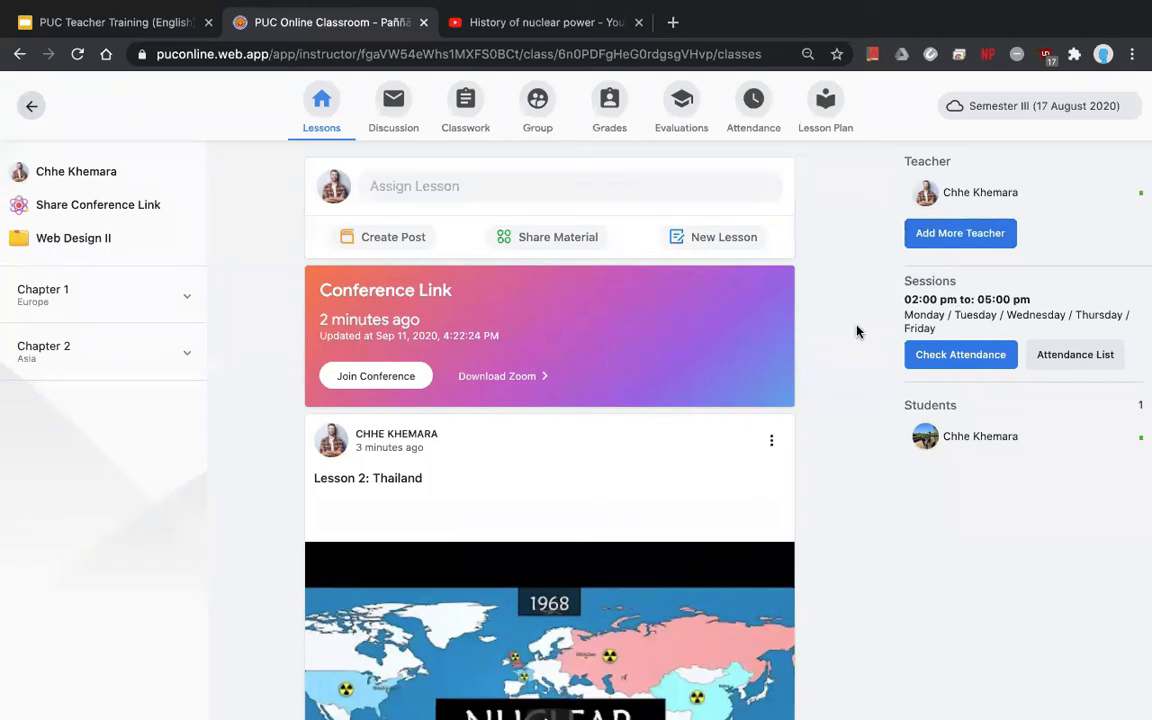
# - Start an attendance check-in with no message and inspect the card's 04:53 end time
pyautogui.click(959, 357)
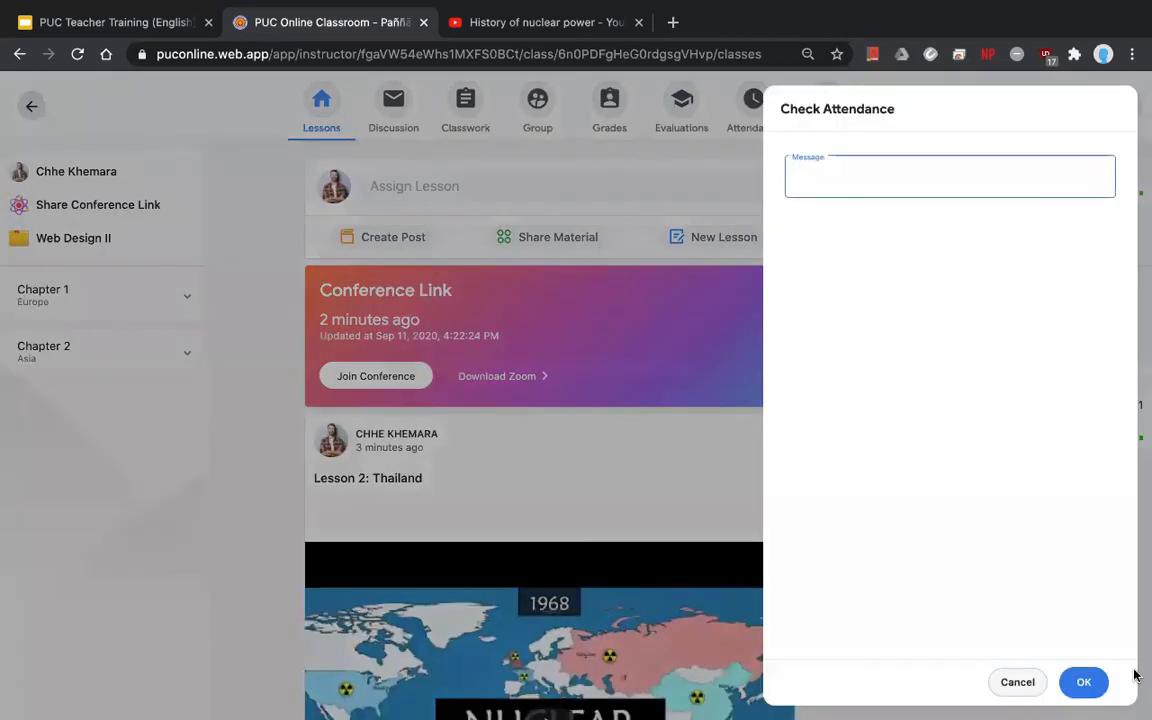
pyautogui.click(1091, 682)
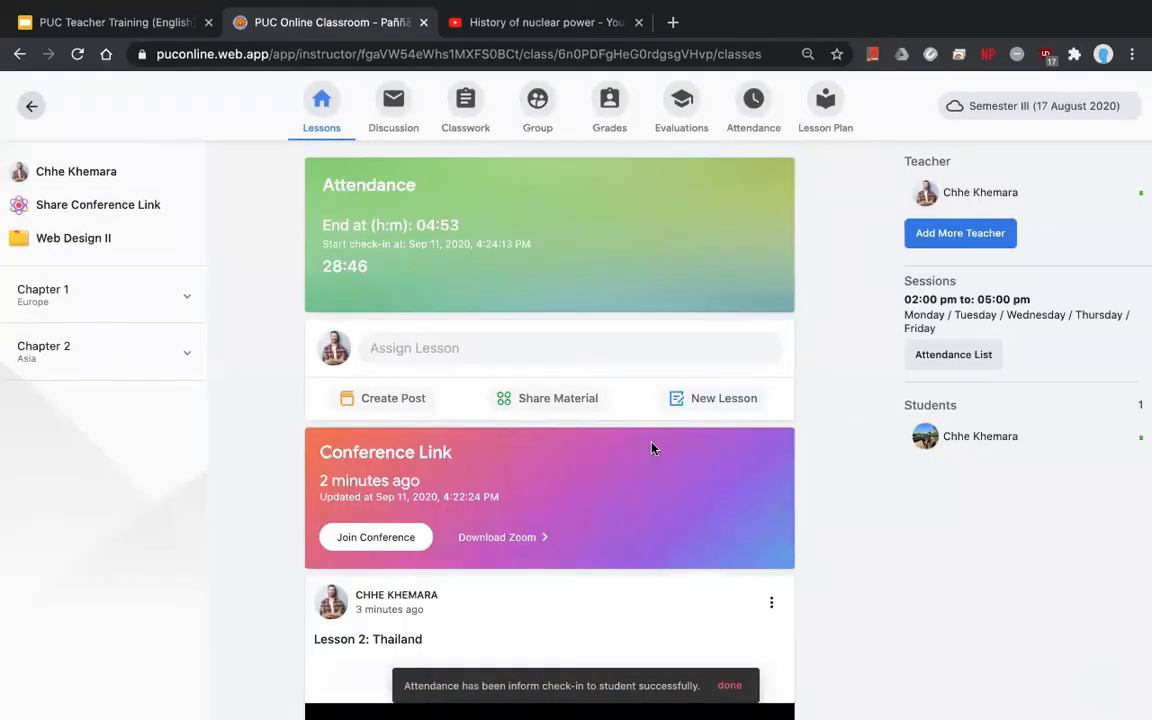
pyautogui.moveTo(420, 184); pyautogui.dragTo(290, 168)
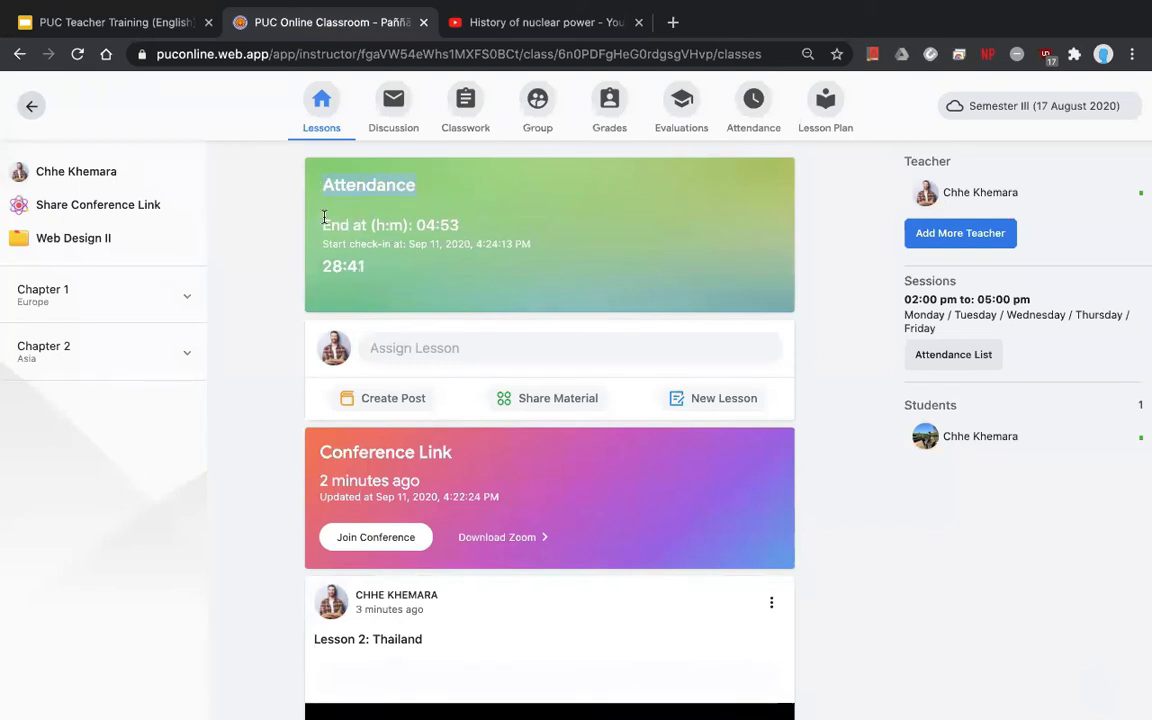
pyautogui.moveTo(318, 225); pyautogui.dragTo(459, 226)
pyautogui.click(393, 248)
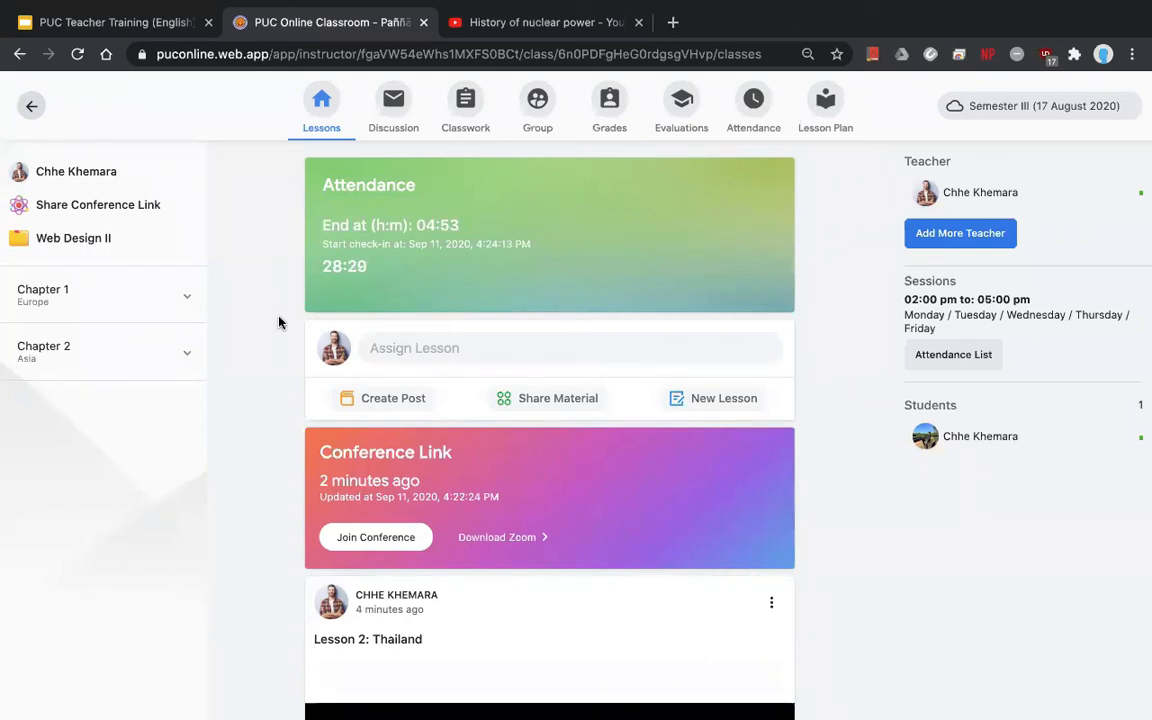
pyautogui.hotkey('ctrl', 'Right')
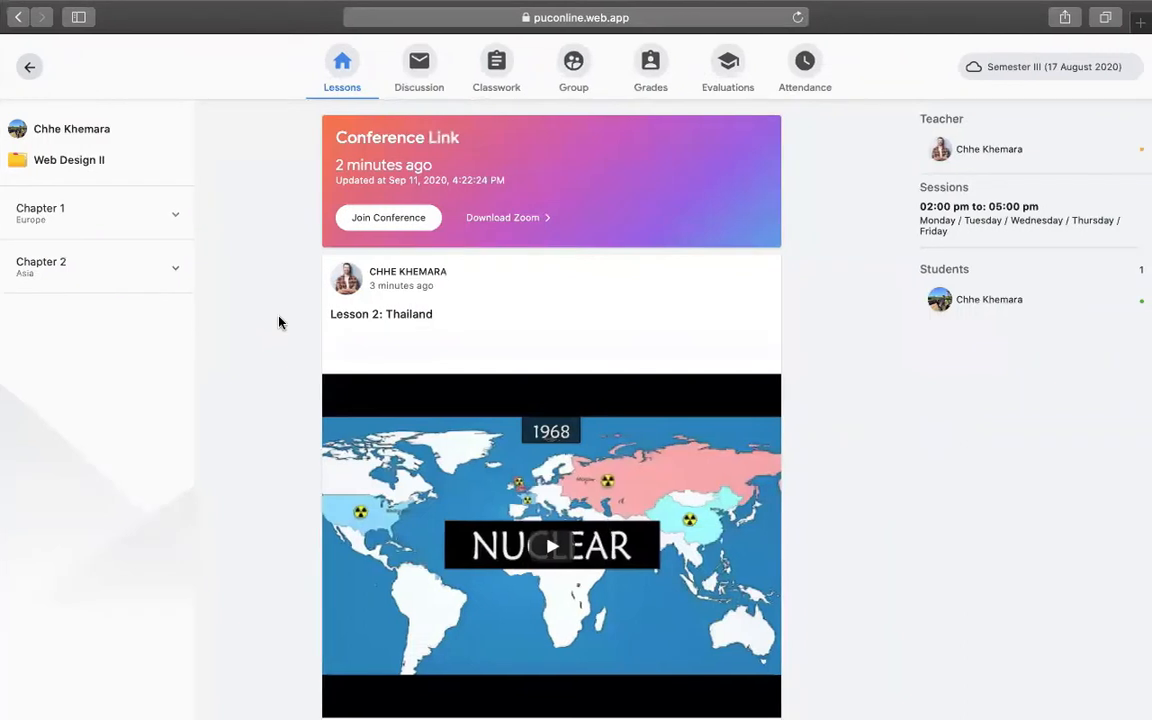
pyautogui.scroll(2, 177, 272)
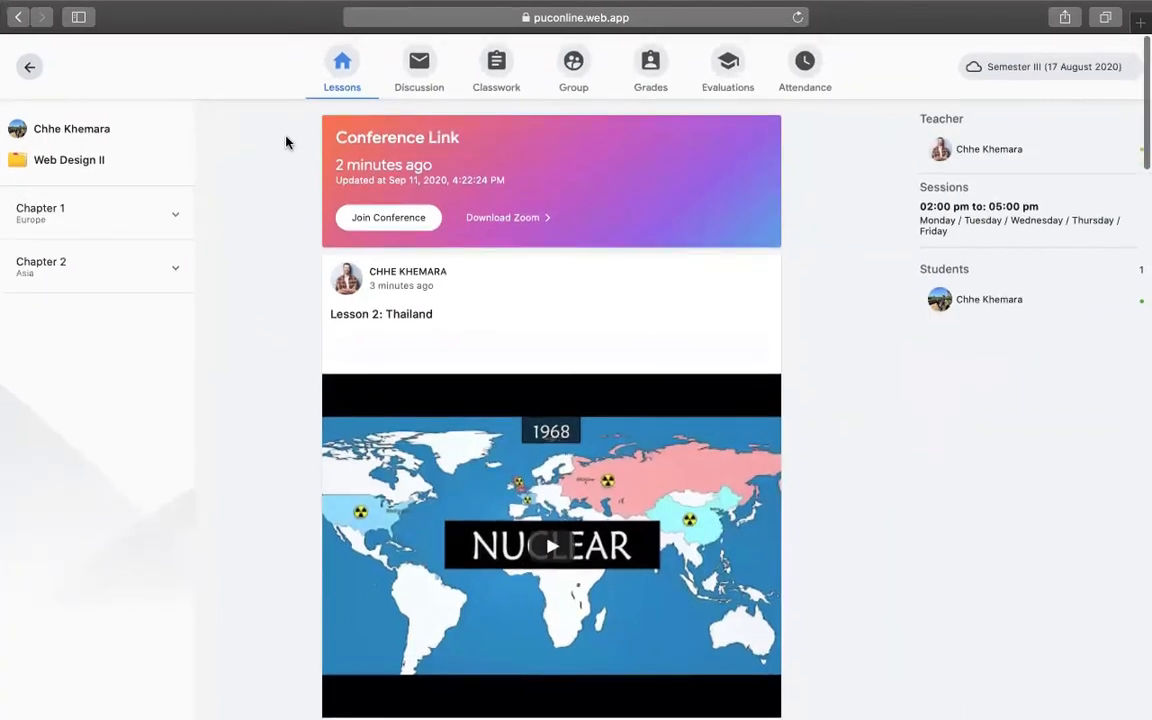
pyautogui.press('super+r')
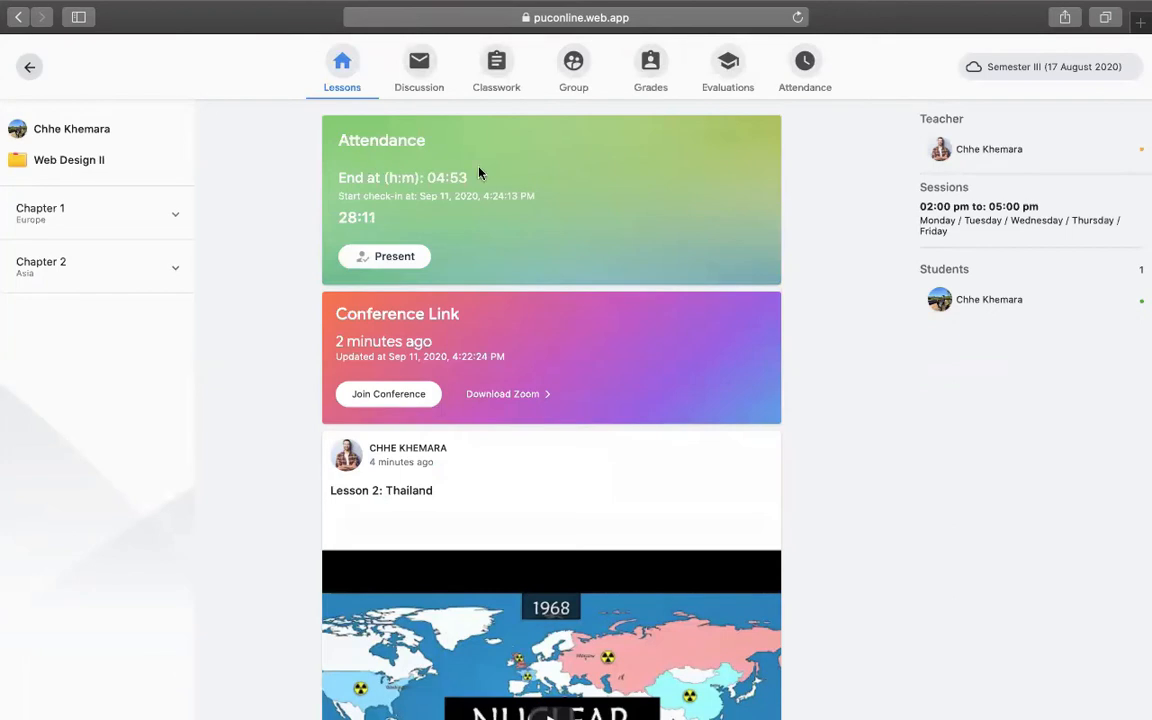
pyautogui.click(409, 256)
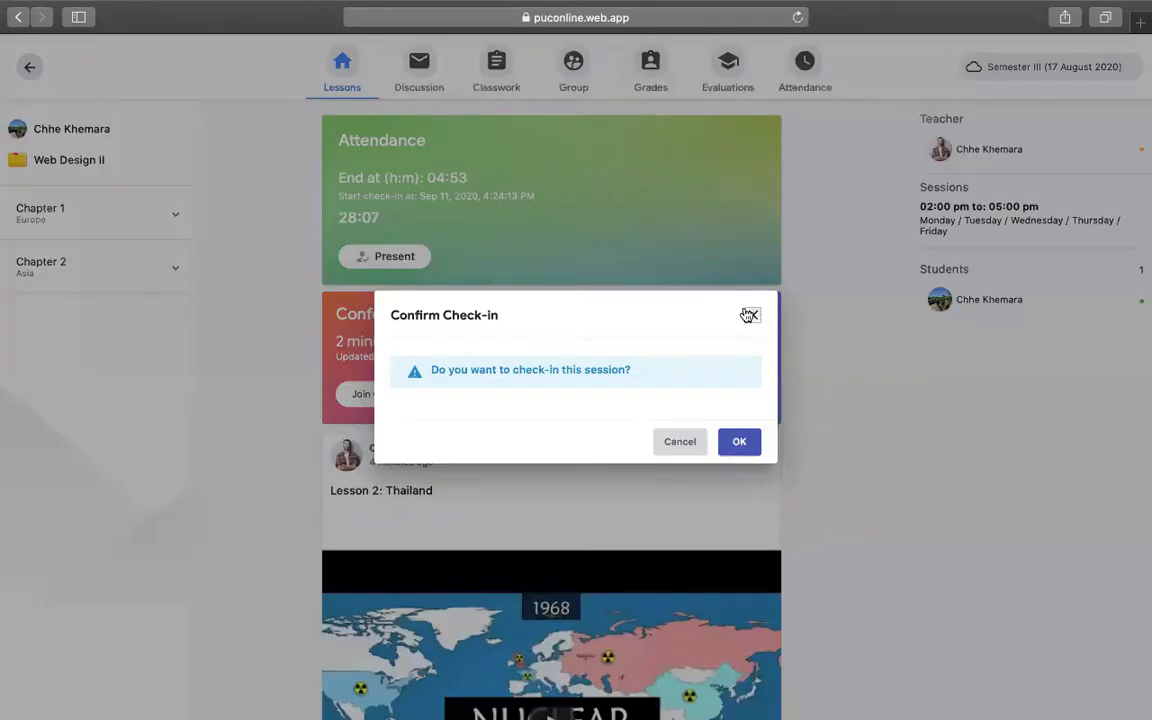
pyautogui.click(749, 315)
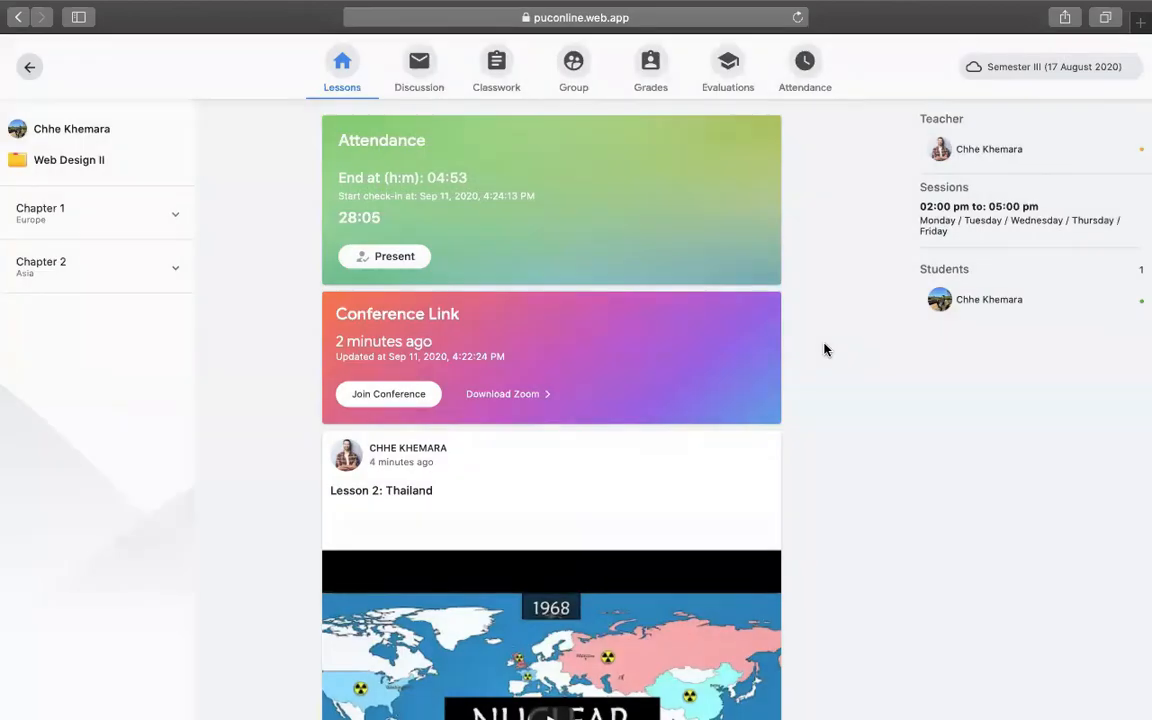
pyautogui.hotkey('ctrl', 'Left')
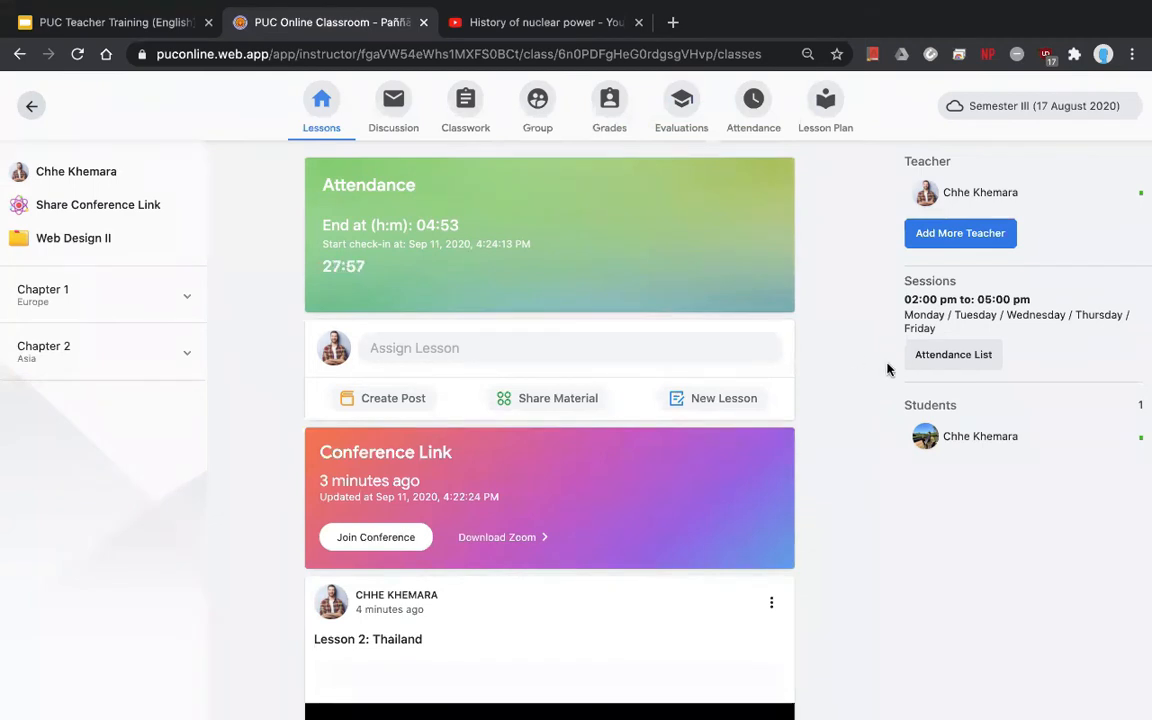
# - Mark the pending student Present in the attendance list and confirm them under Check-In
pyautogui.click(930, 362)
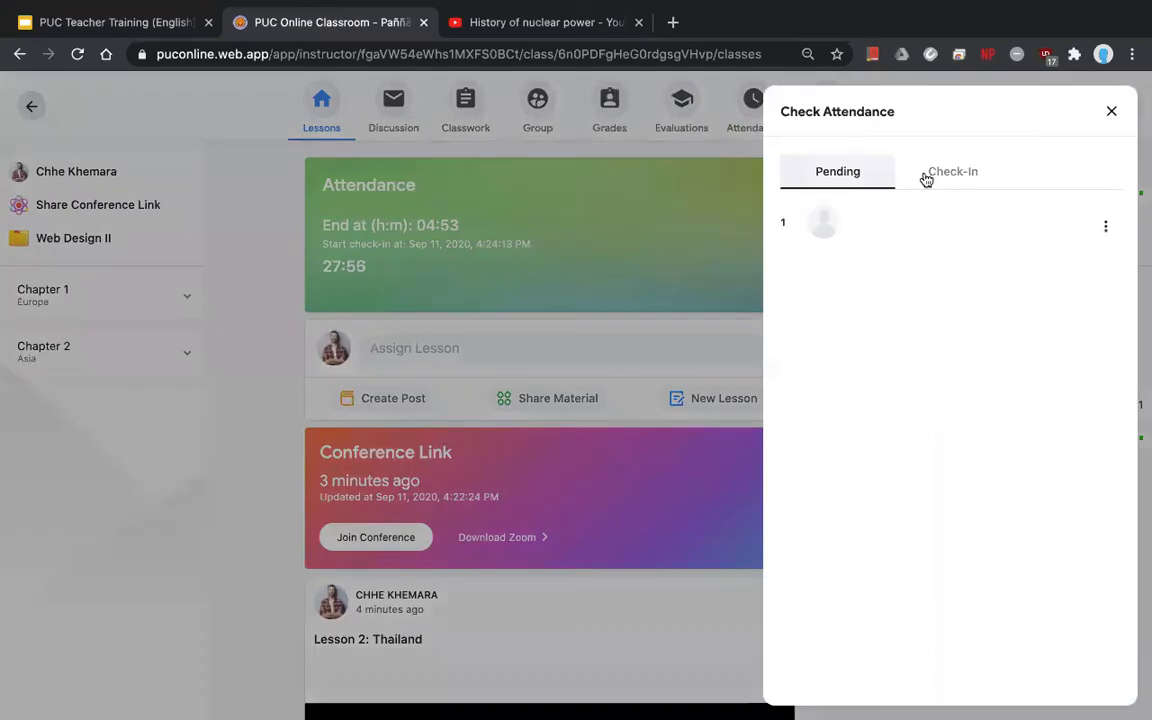
pyautogui.click(1106, 228)
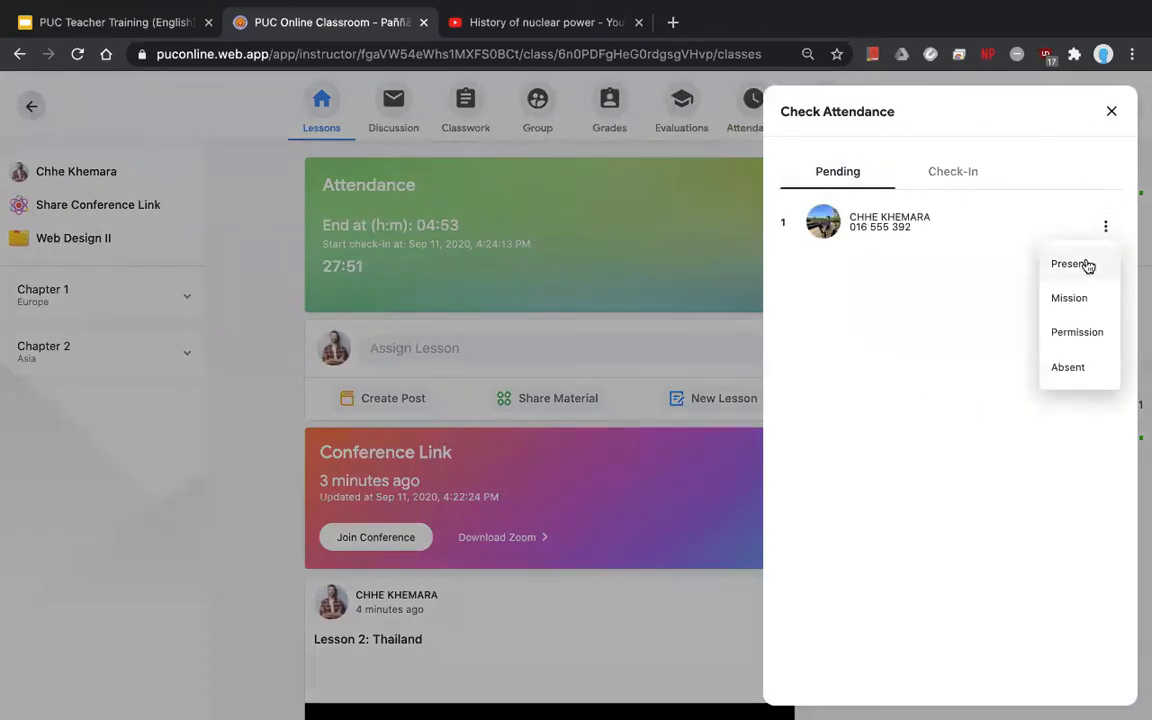
pyautogui.click(1088, 266)
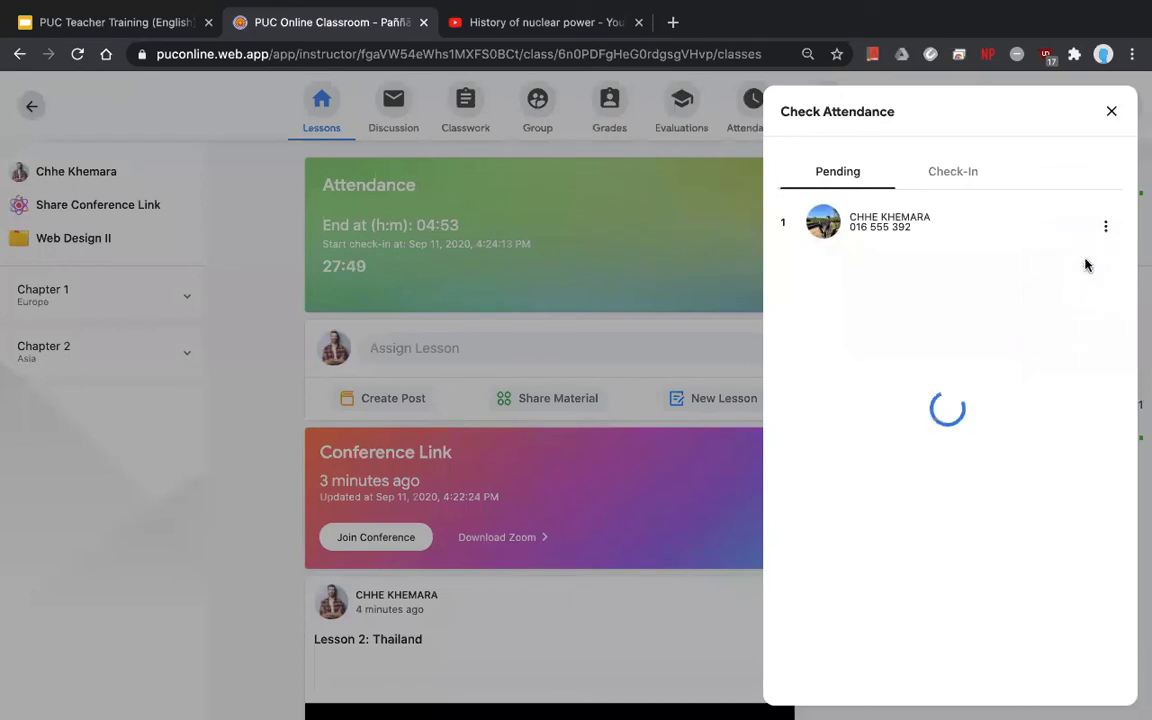
pyautogui.click(945, 185)
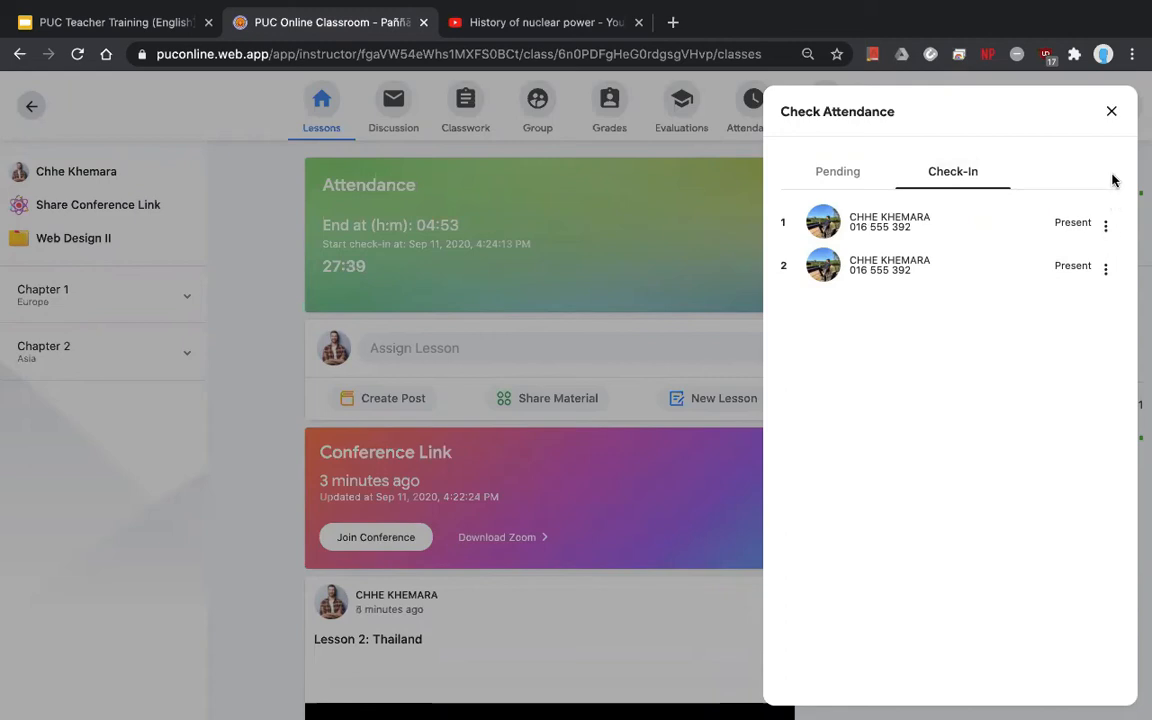
pyautogui.click(1111, 112)
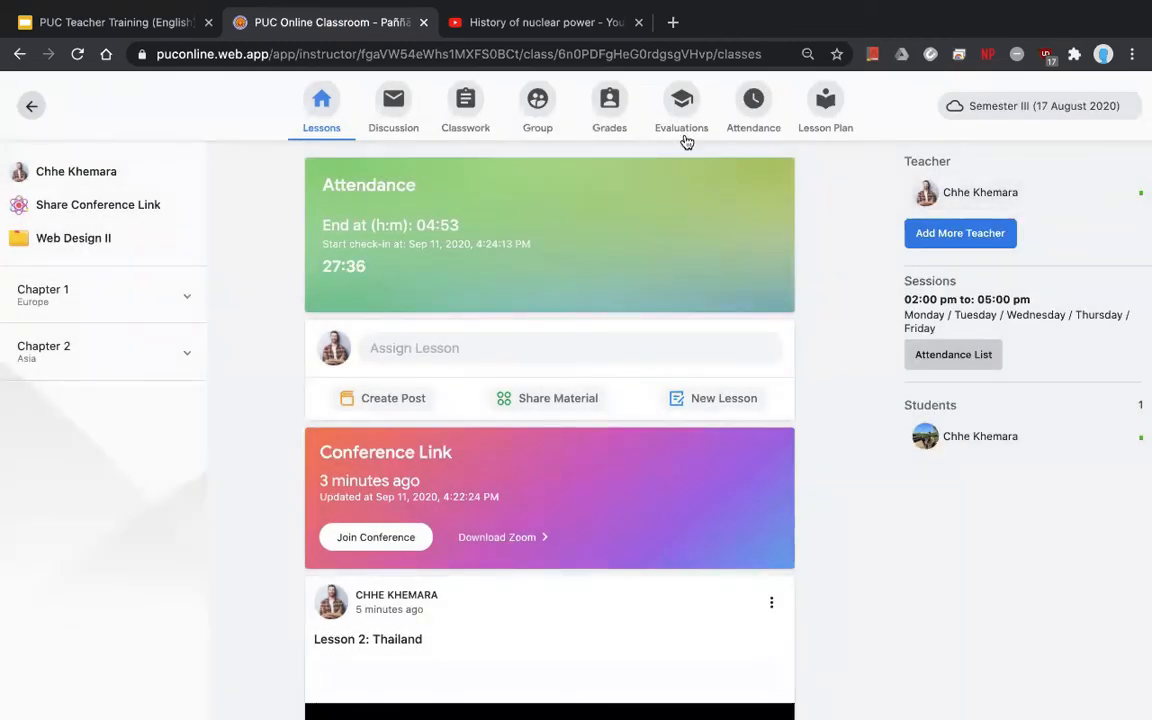
# - Review the new check mark on the attendance sheet, then return to Lessons
pyautogui.click(764, 121)
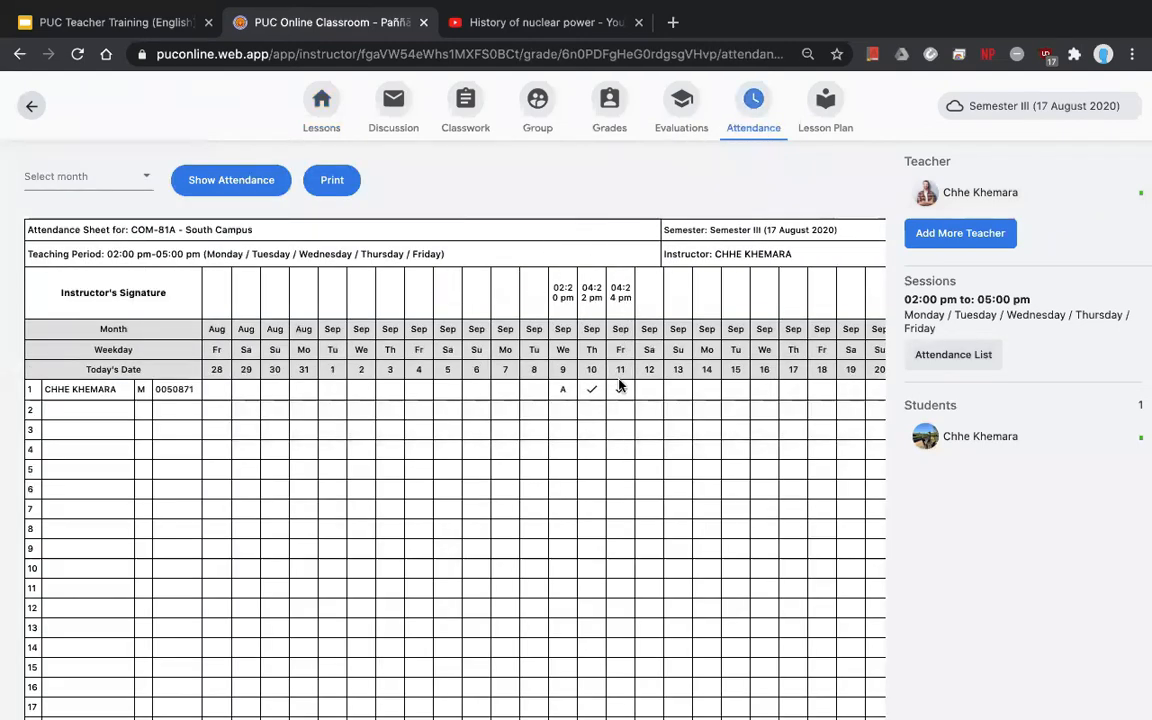
pyautogui.moveTo(616, 343); pyautogui.dragTo(624, 389)
pyautogui.click(628, 374)
pyautogui.click(322, 122)
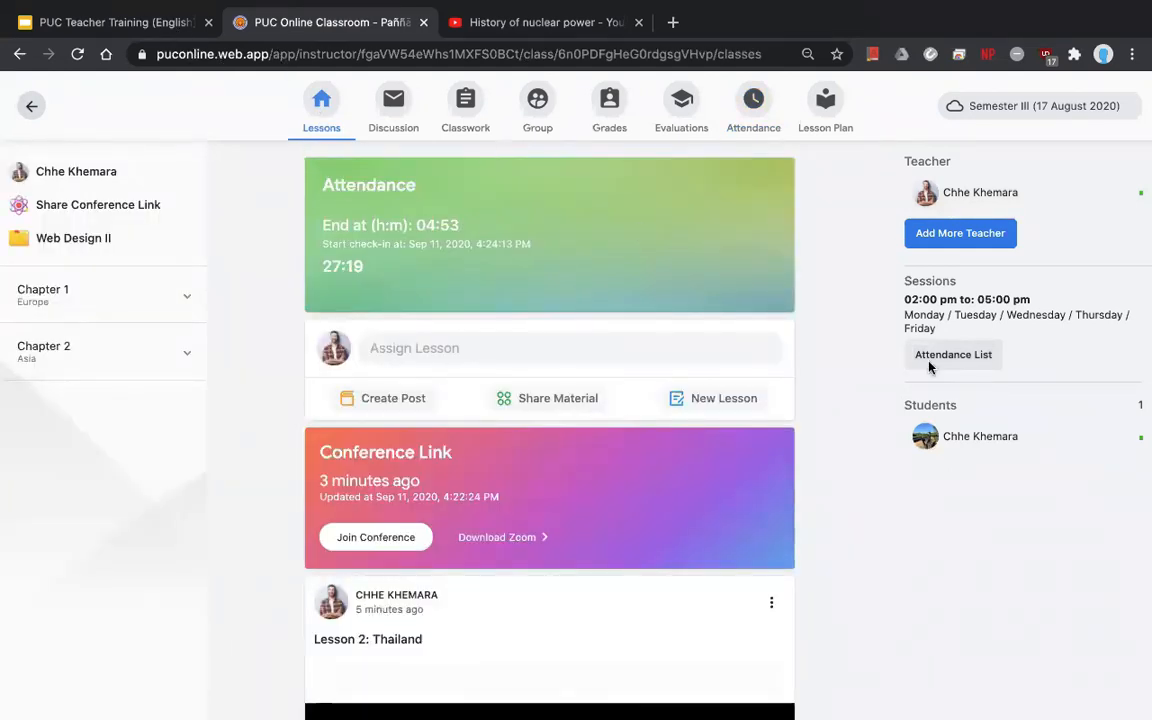
# - Change the checked-in student's attendance status to Absent
pyautogui.click(969, 357)
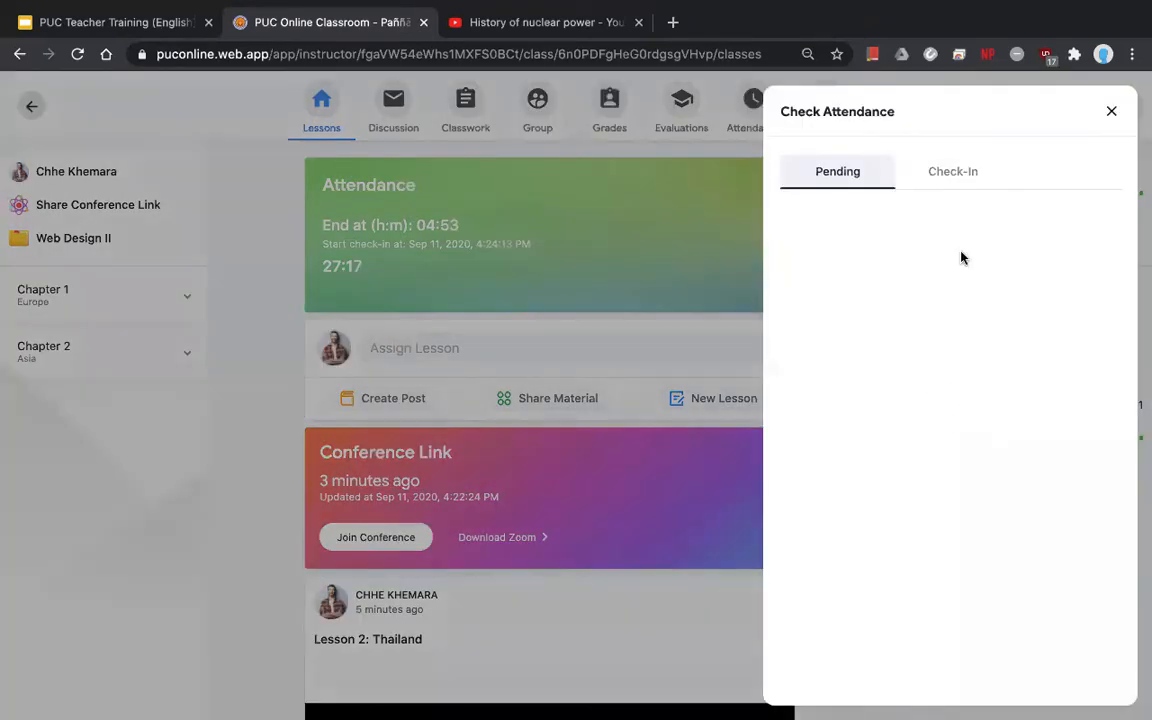
pyautogui.click(941, 188)
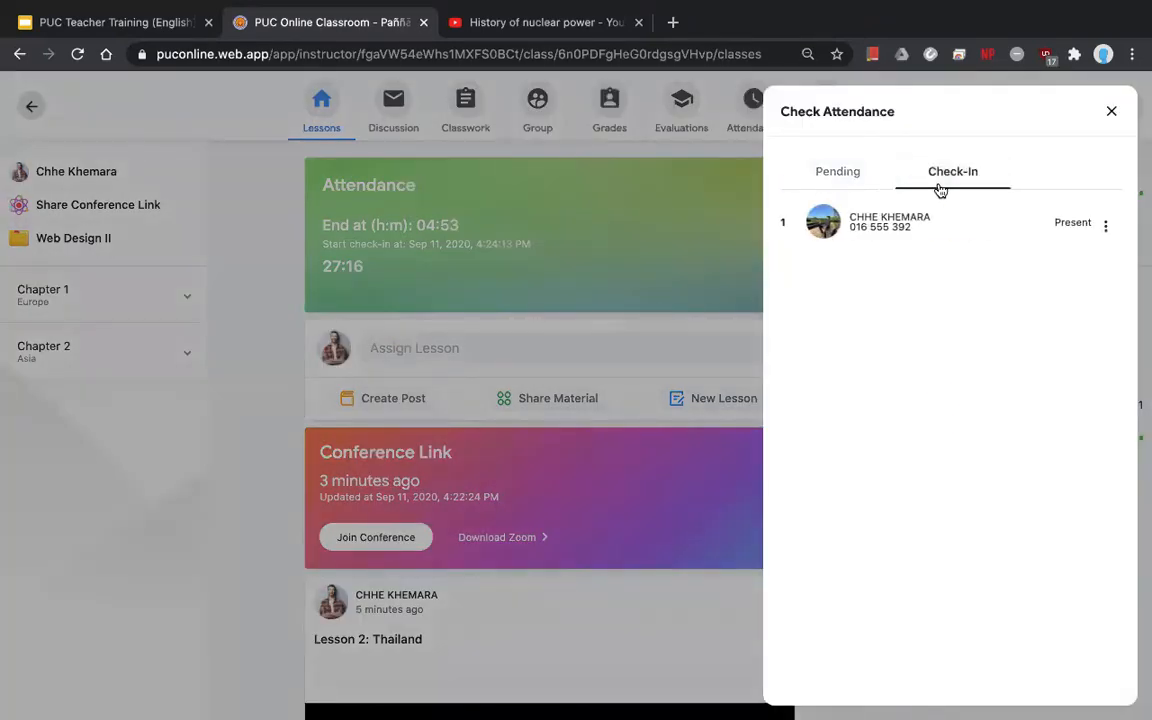
pyautogui.click(1106, 230)
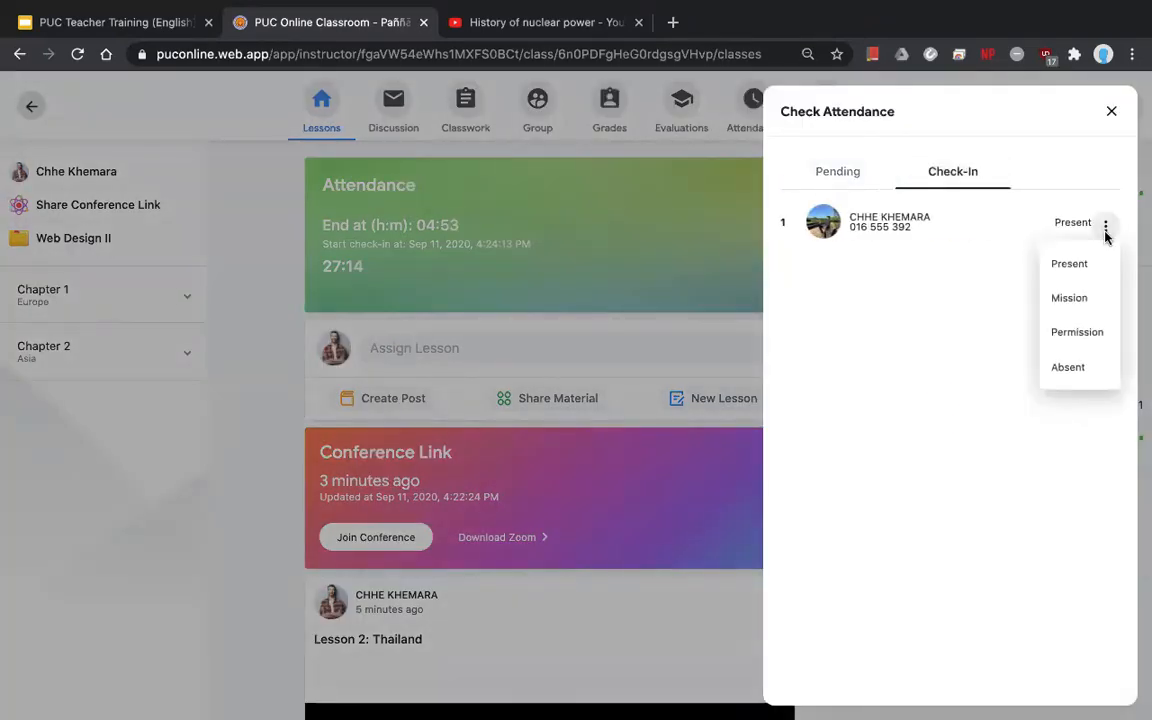
pyautogui.click(1068, 368)
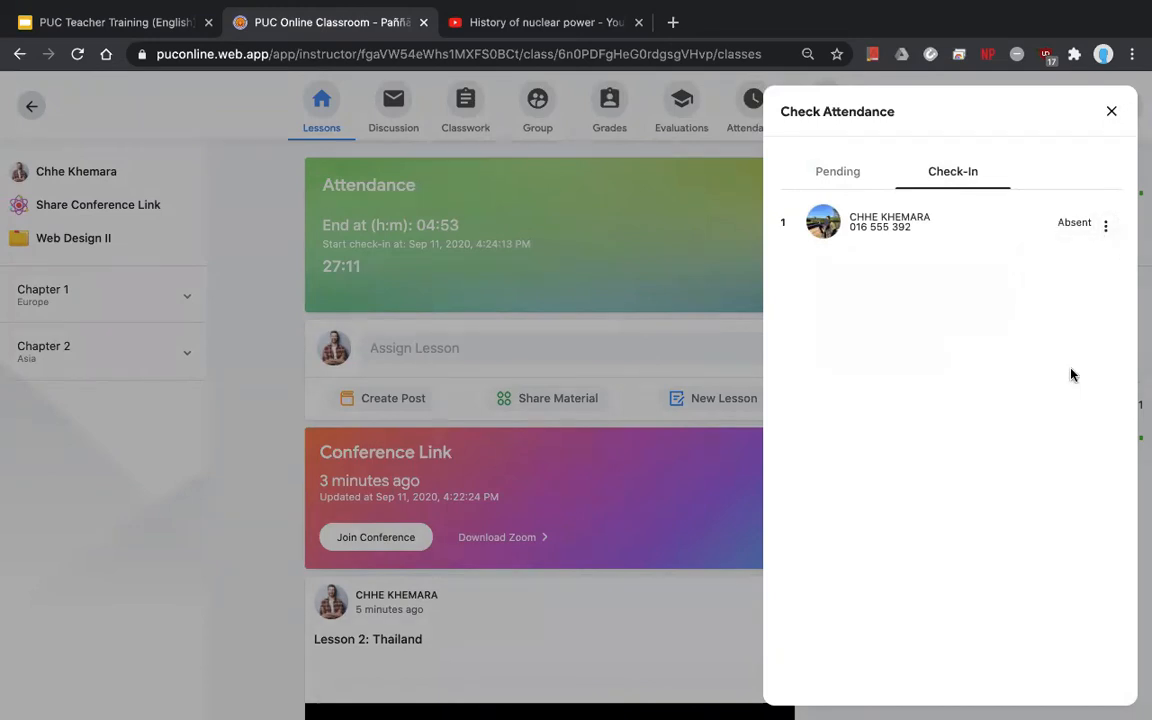
pyautogui.click(1110, 112)
# - Inspect the updated marks on the attendance sheet and go back to the lessons feed
pyautogui.click(753, 105)
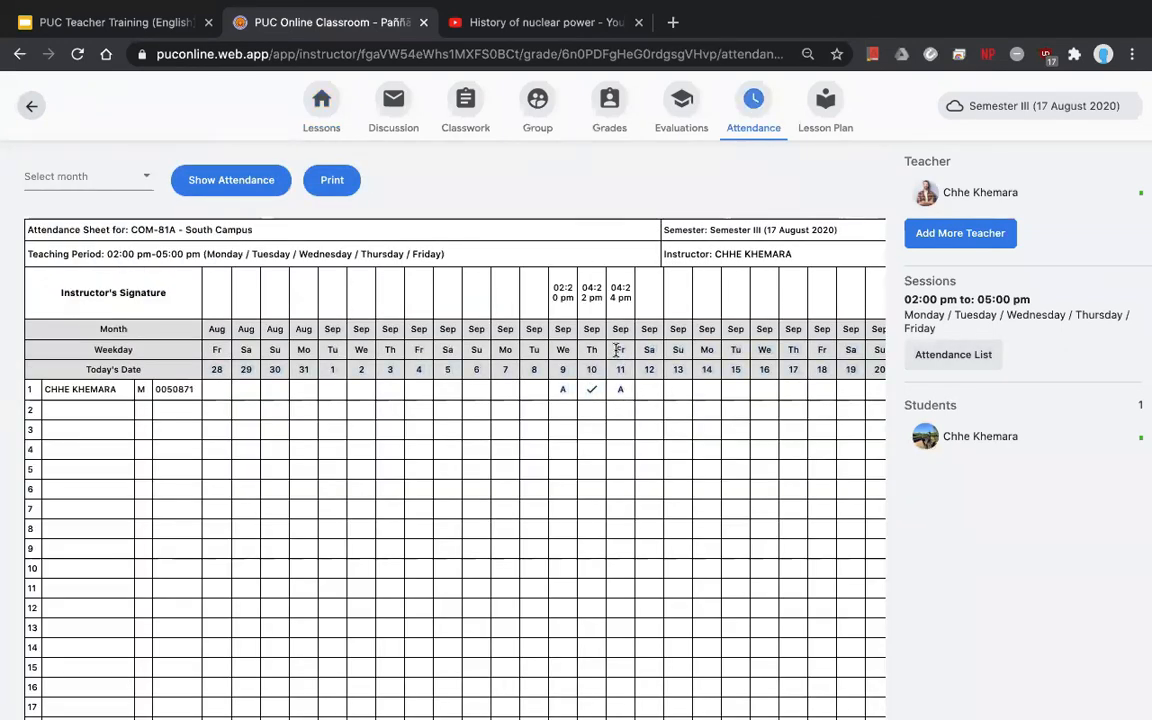
pyautogui.moveTo(617, 349); pyautogui.dragTo(622, 395)
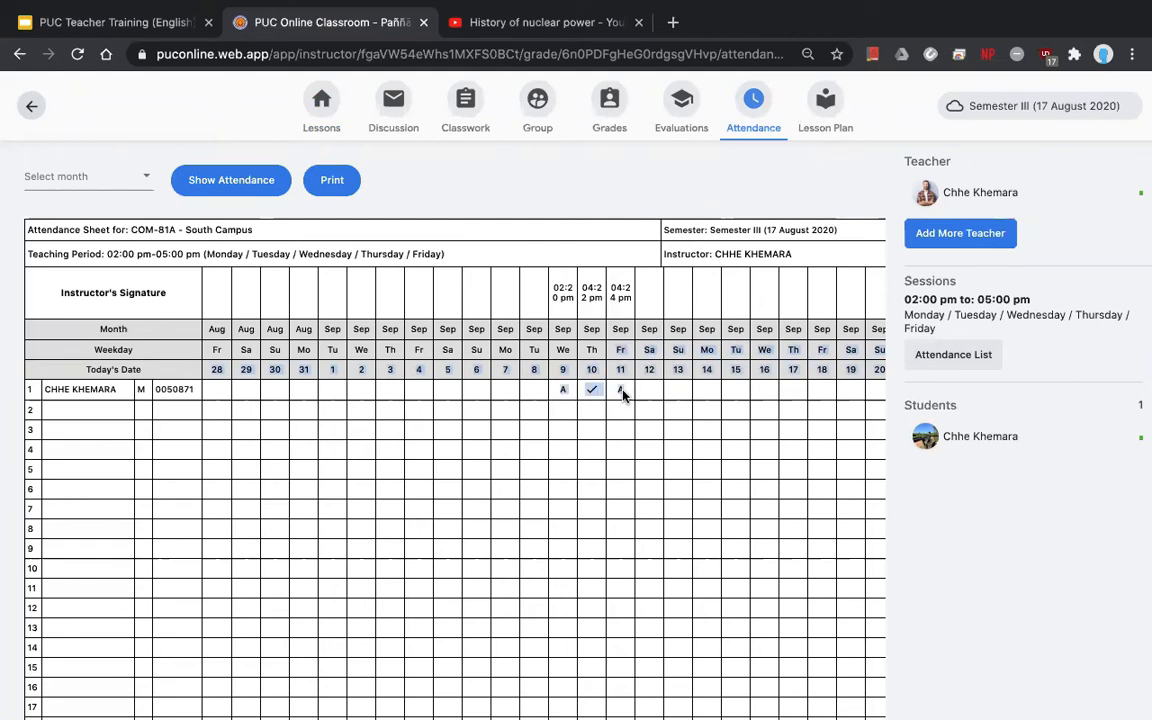
pyautogui.click(620, 392)
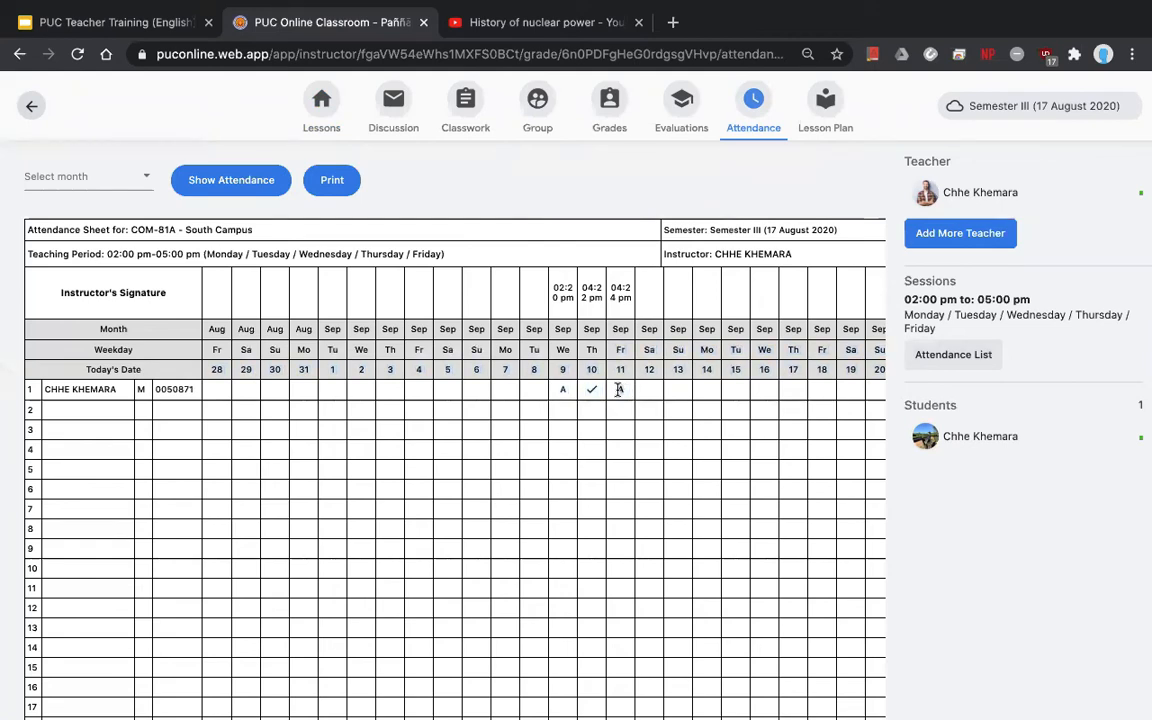
pyautogui.click(321, 110)
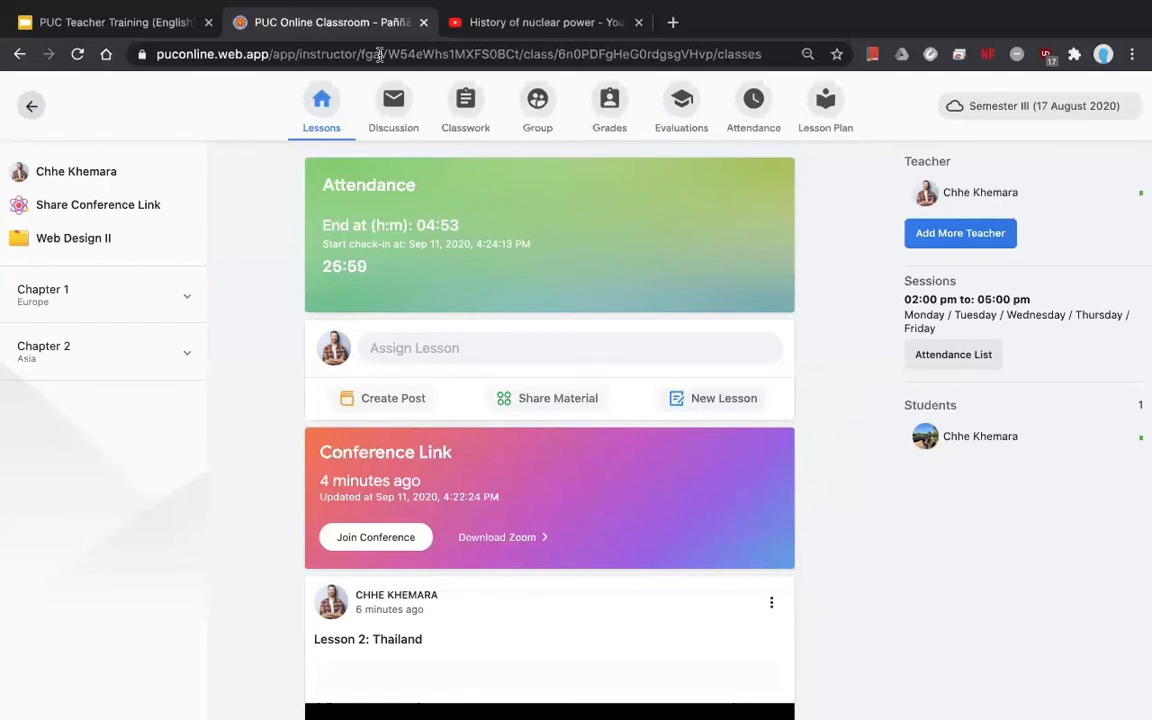
# - Write a new discussion topic: 'Hello everyone, introduce yourself to the class'
pyautogui.click(391, 110)
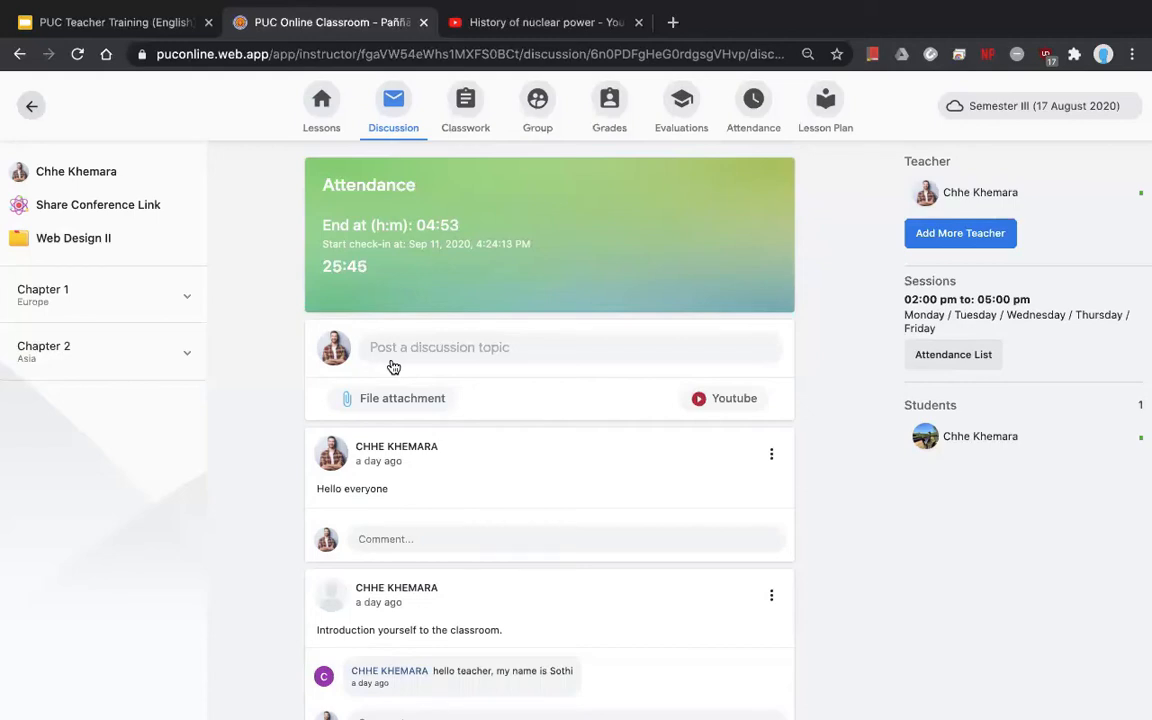
pyautogui.click(573, 336)
pyautogui.write('H')
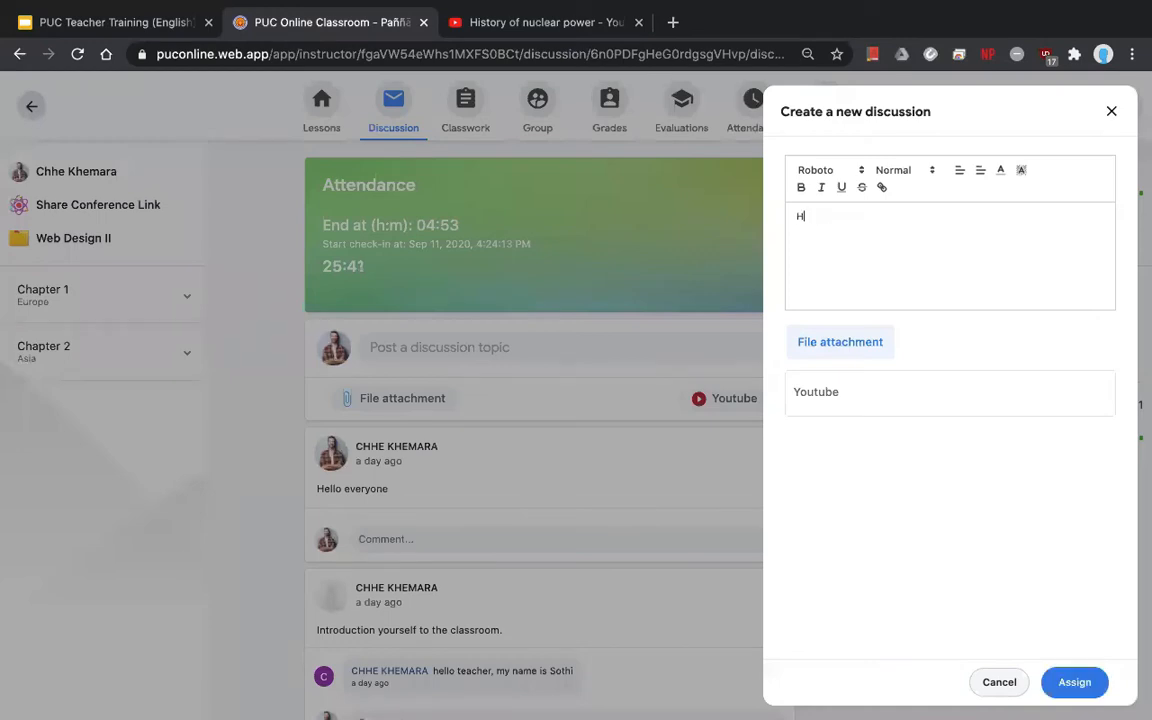
pyautogui.press('BackSpace')
pyautogui.write('Hello everyone, indrodu')
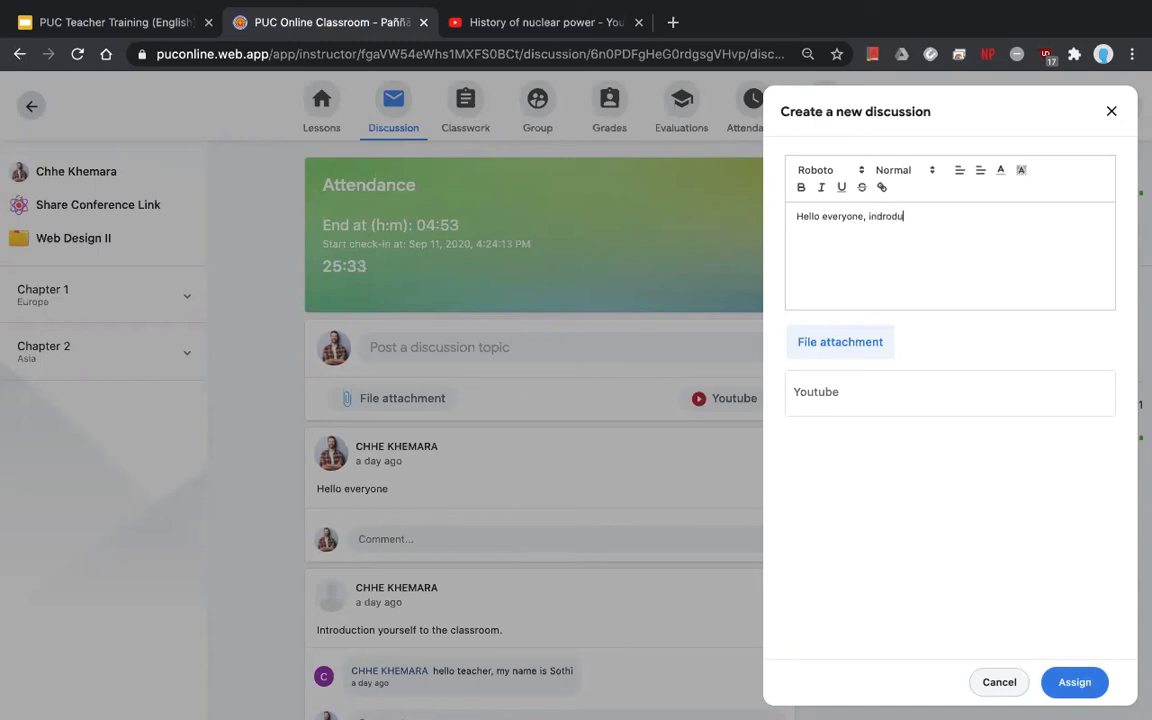
pyautogui.write('ct')
pyautogui.press('BackSpace')
pyautogui.press('BackSpace')
pyautogui.press('BackSpace')
pyautogui.press('BackSpace')
pyautogui.press('BackSpace')
pyautogui.press('BackSpace')
pyautogui.write('troduce yourself to the class')
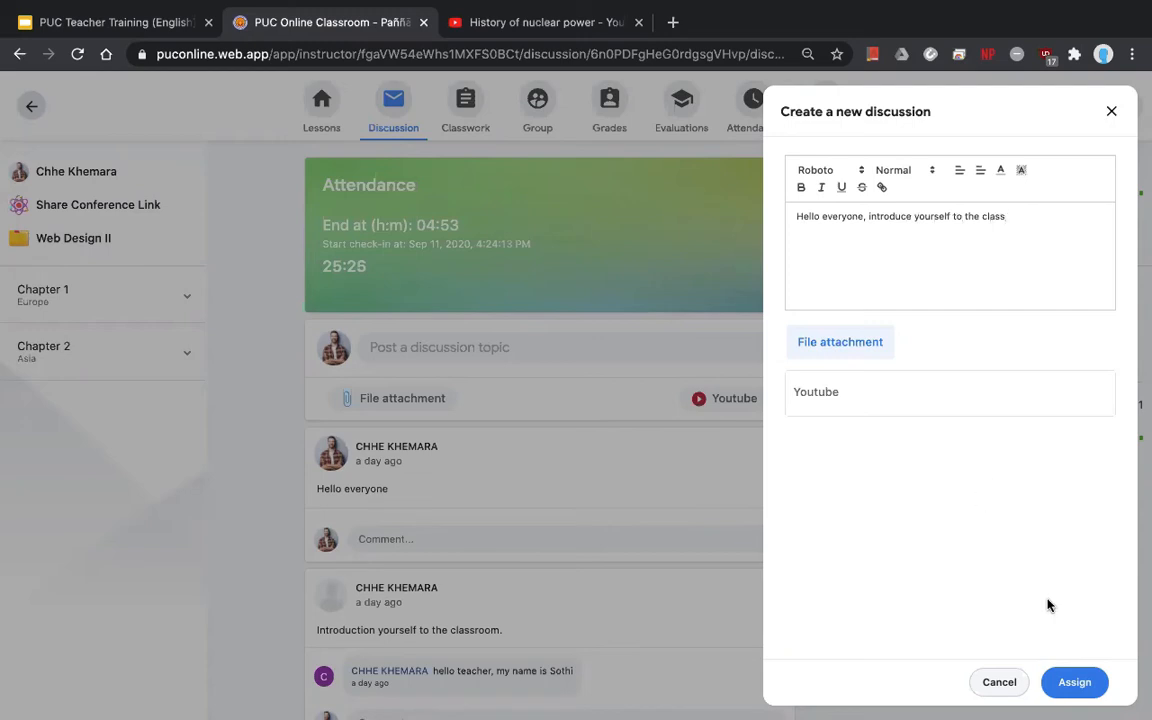
# - Publish the topic and start a comment under it
pyautogui.click(1069, 681)
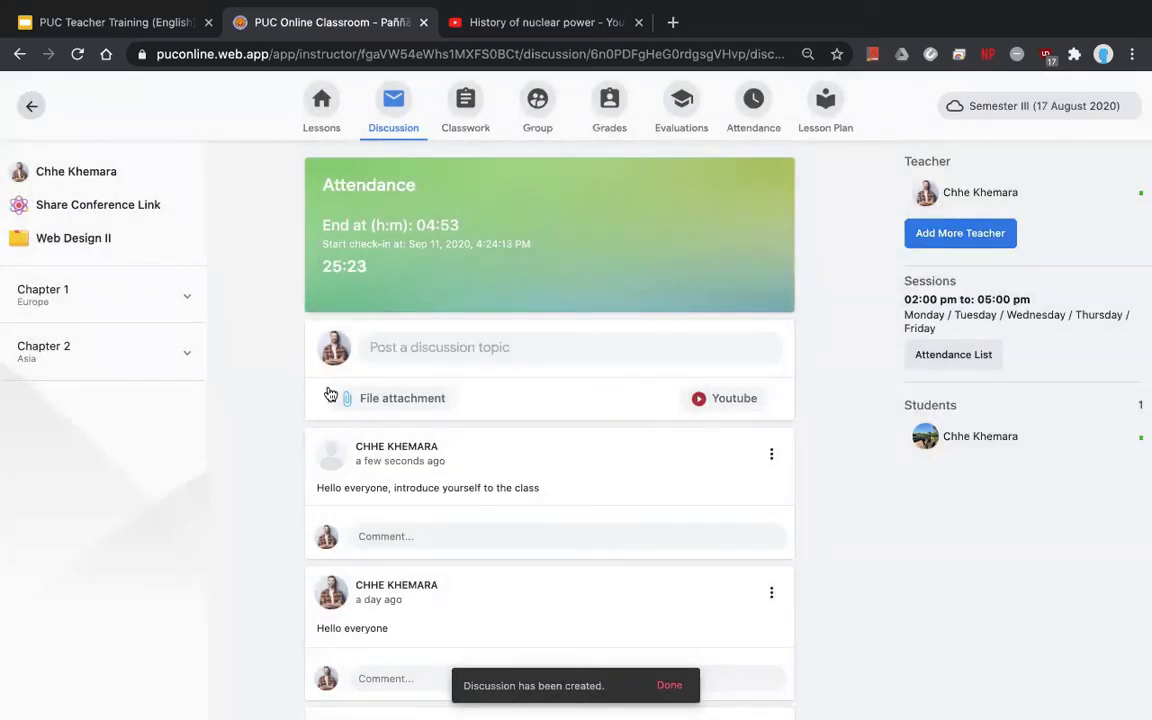
pyautogui.scroll(-2, 411, 450)
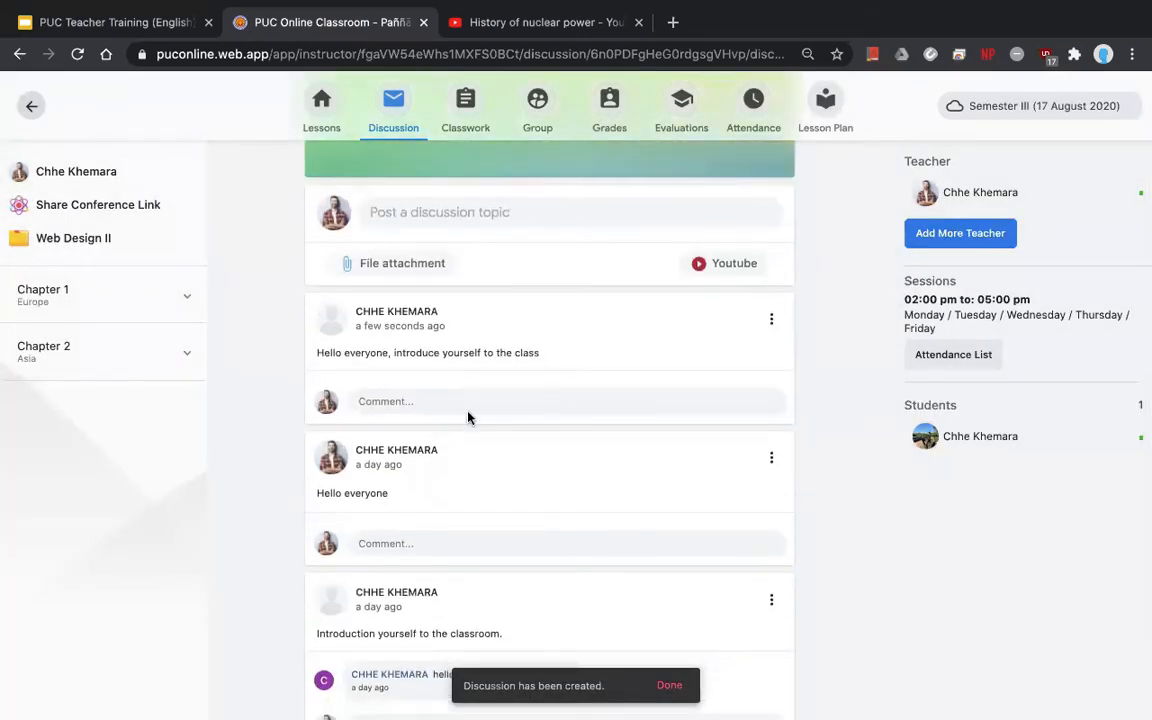
pyautogui.scroll(2, 420, 400)
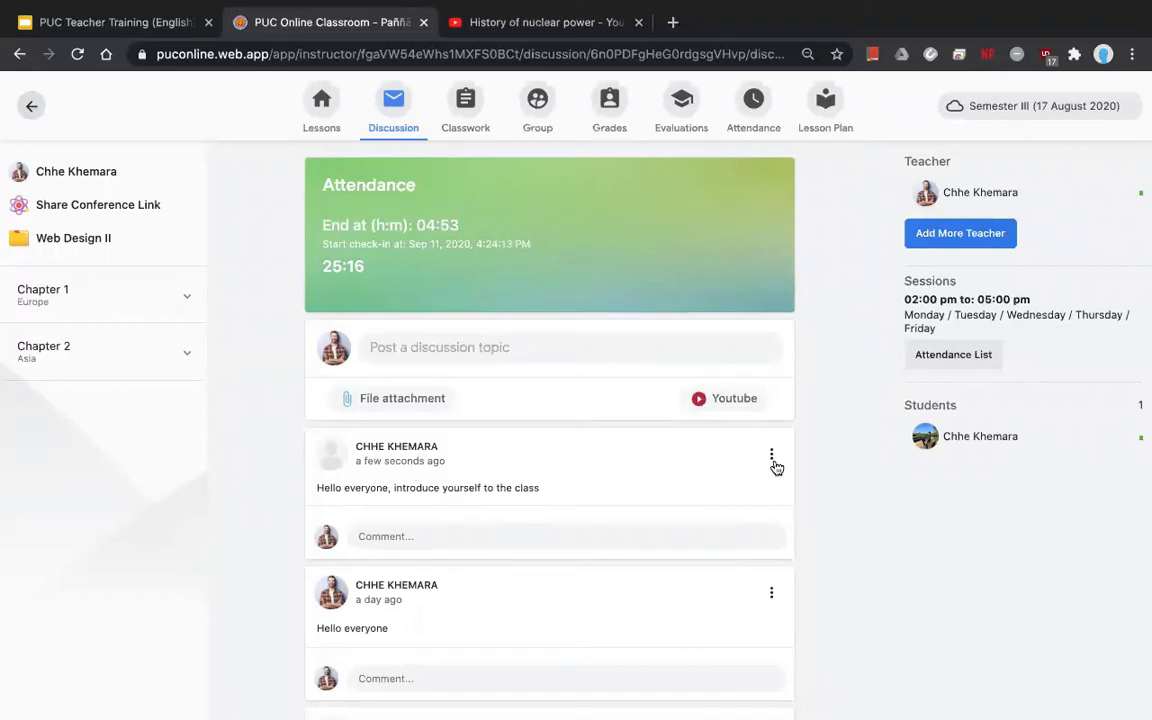
pyautogui.click(533, 545)
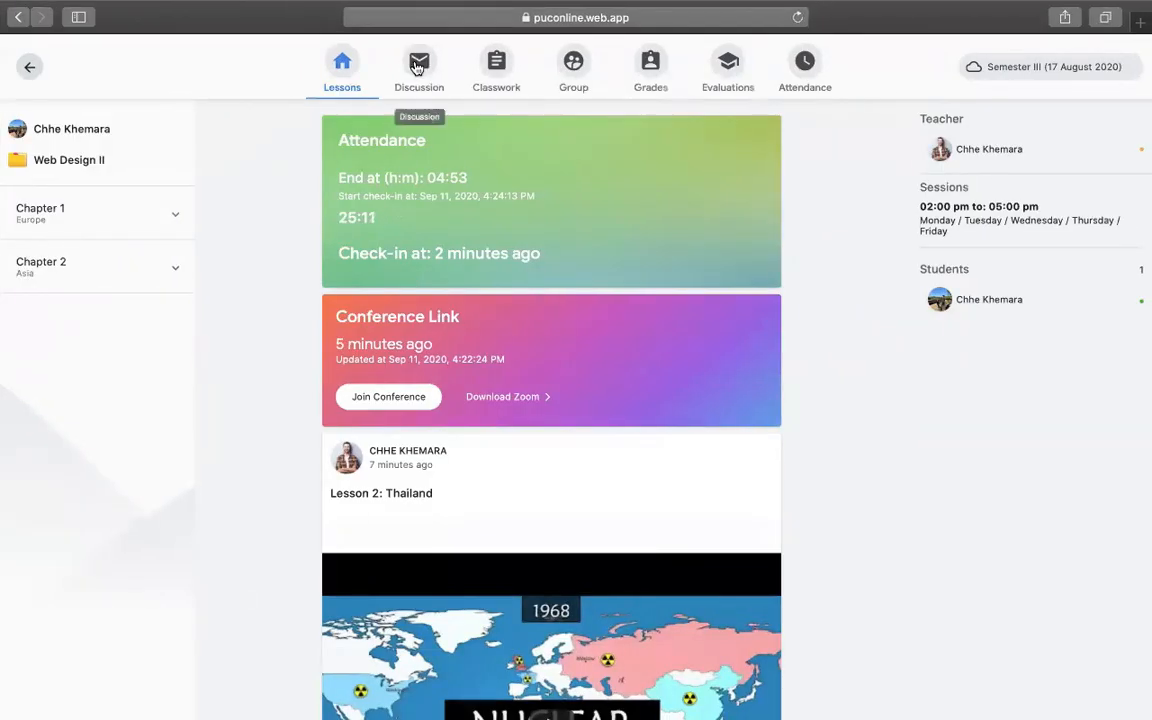
# - In the student view, reply 'Hello professor, my name is ...' to the introduction topic
pyautogui.click(418, 66)
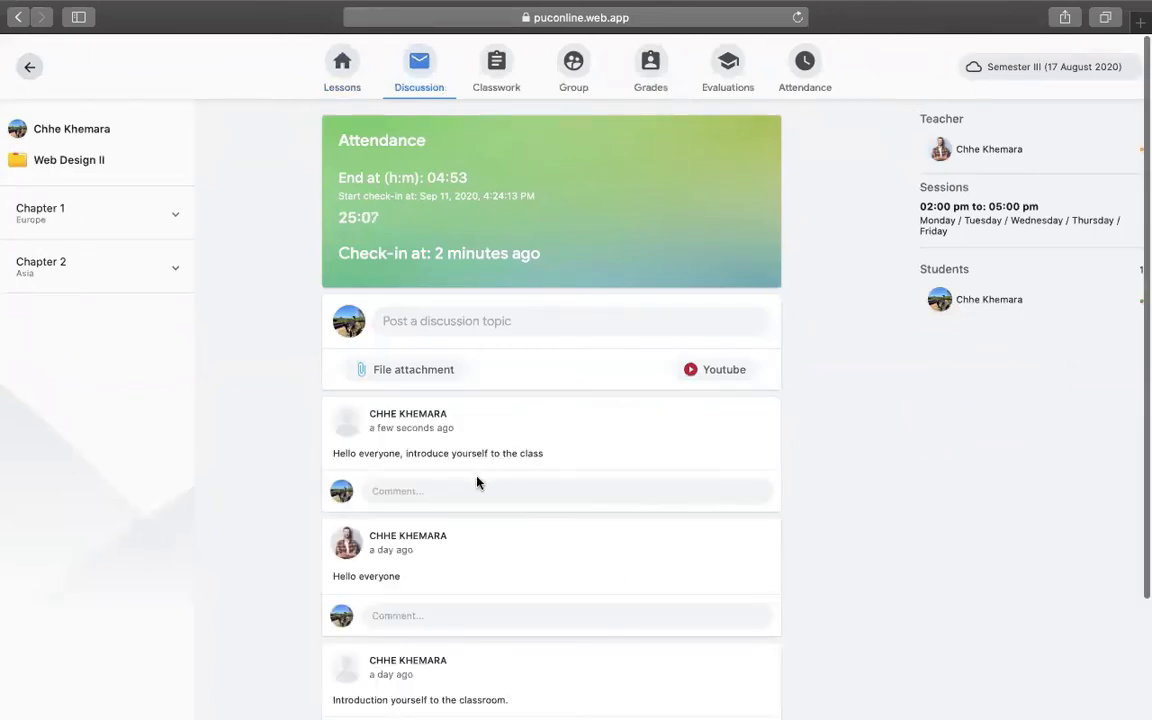
pyautogui.click(532, 489)
pyautogui.write('Hello ')
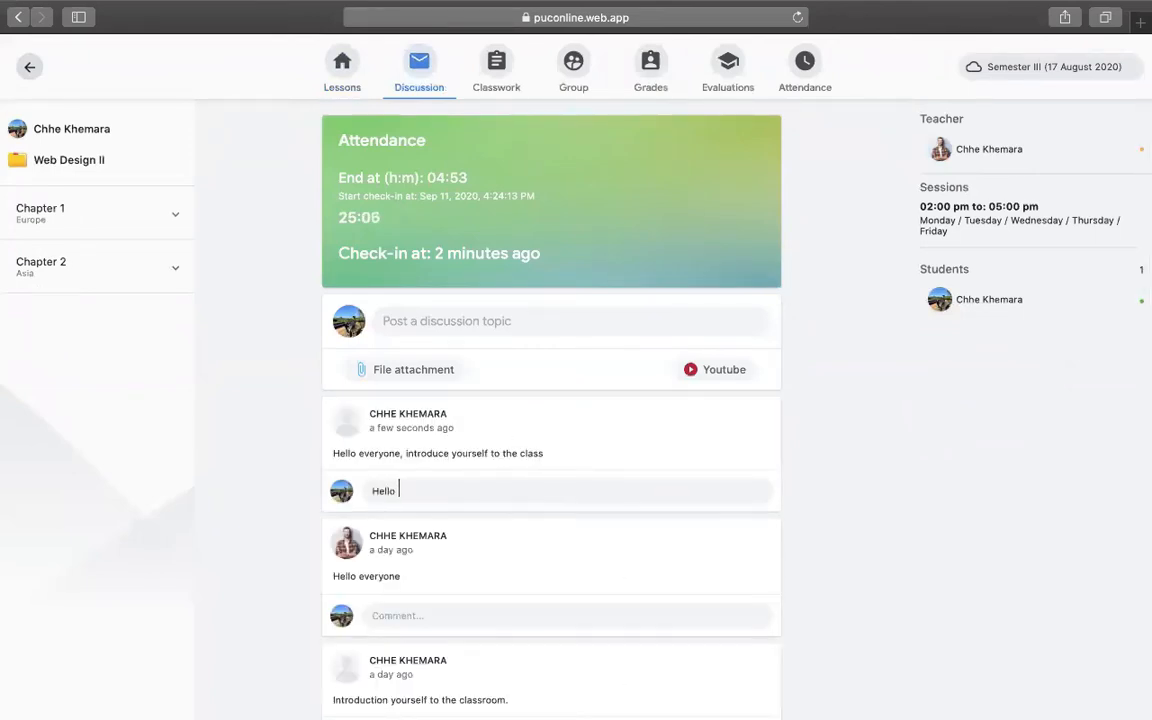
pyautogui.write('professor, my name is ...')
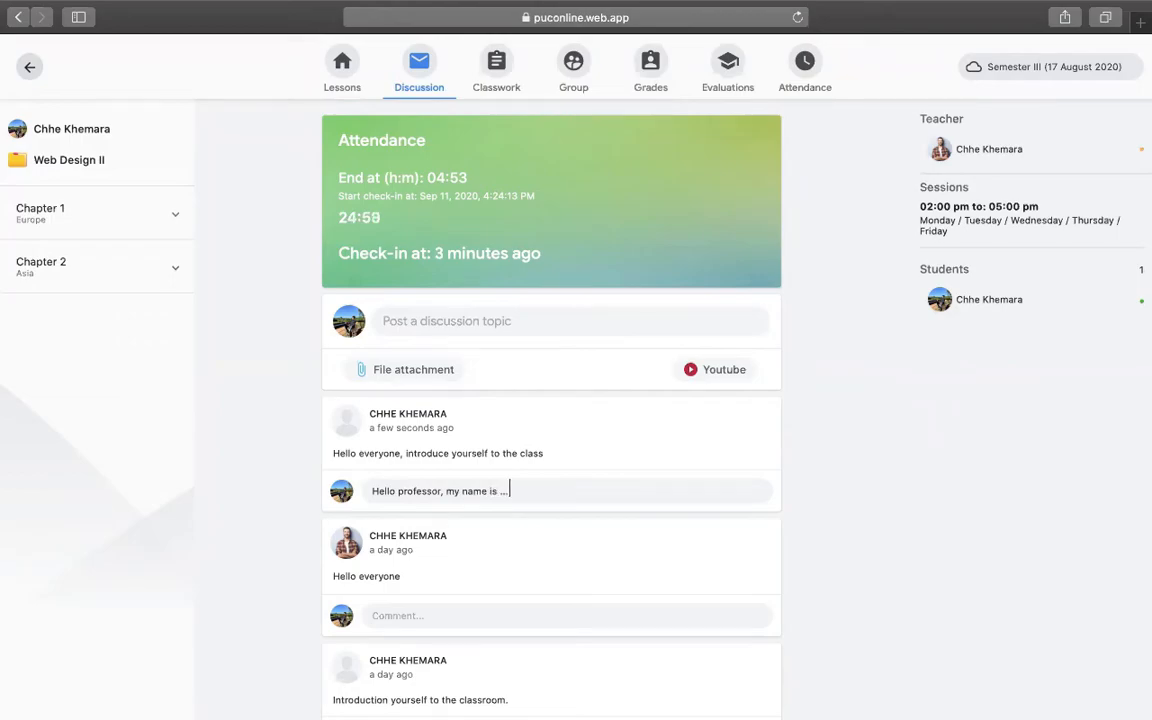
pyautogui.press('Return')
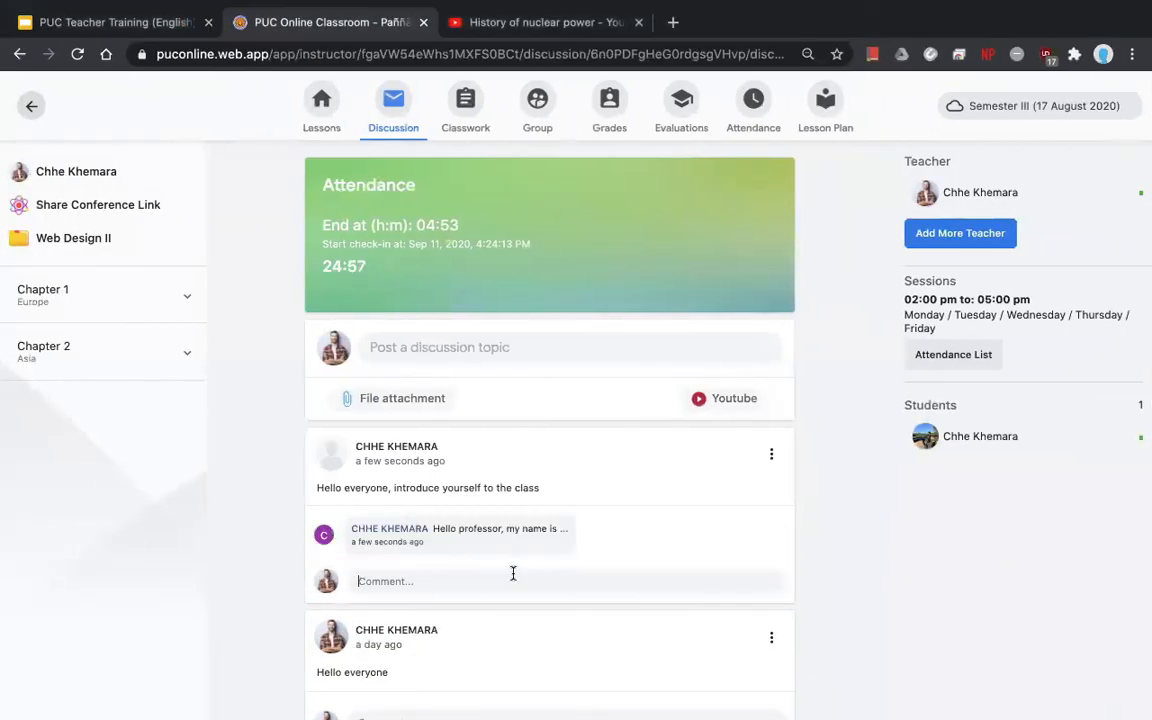
pyautogui.scroll(-1, 504, 572)
# - Post the teacher's reply 'hello student, ..' under the topic
pyautogui.click(422, 506)
pyautogui.write('helo')
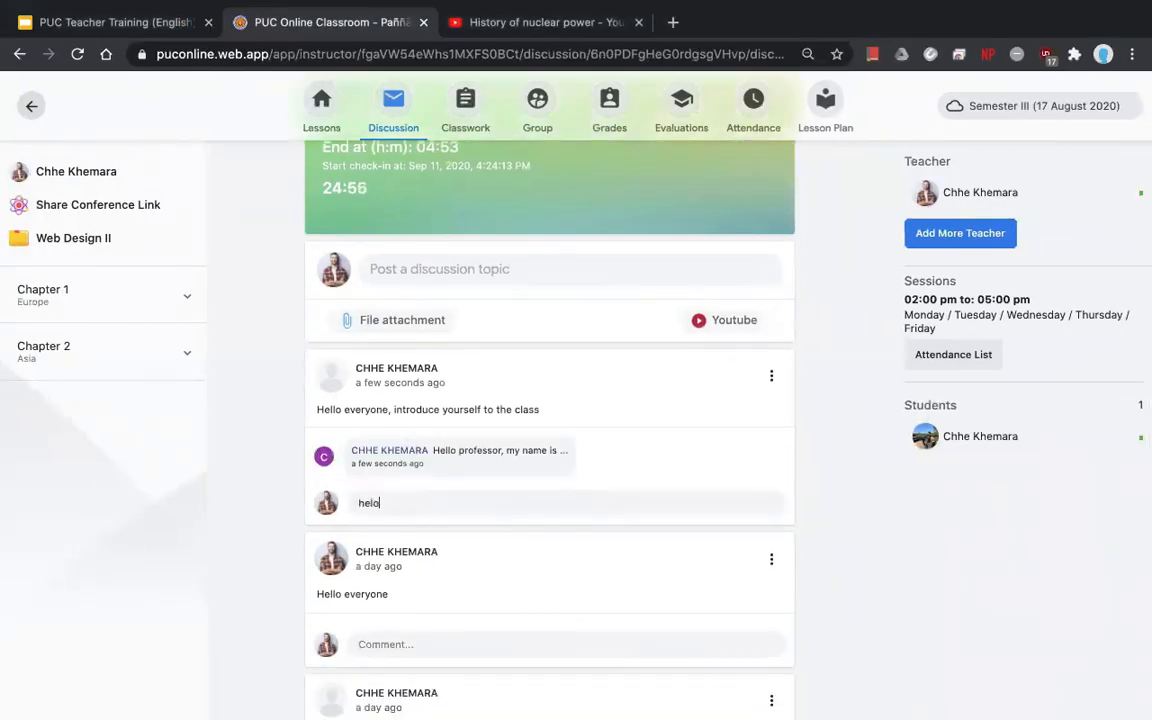
pyautogui.press('BackSpace')
pyautogui.write('lo student, ..')
pyautogui.press('Return')
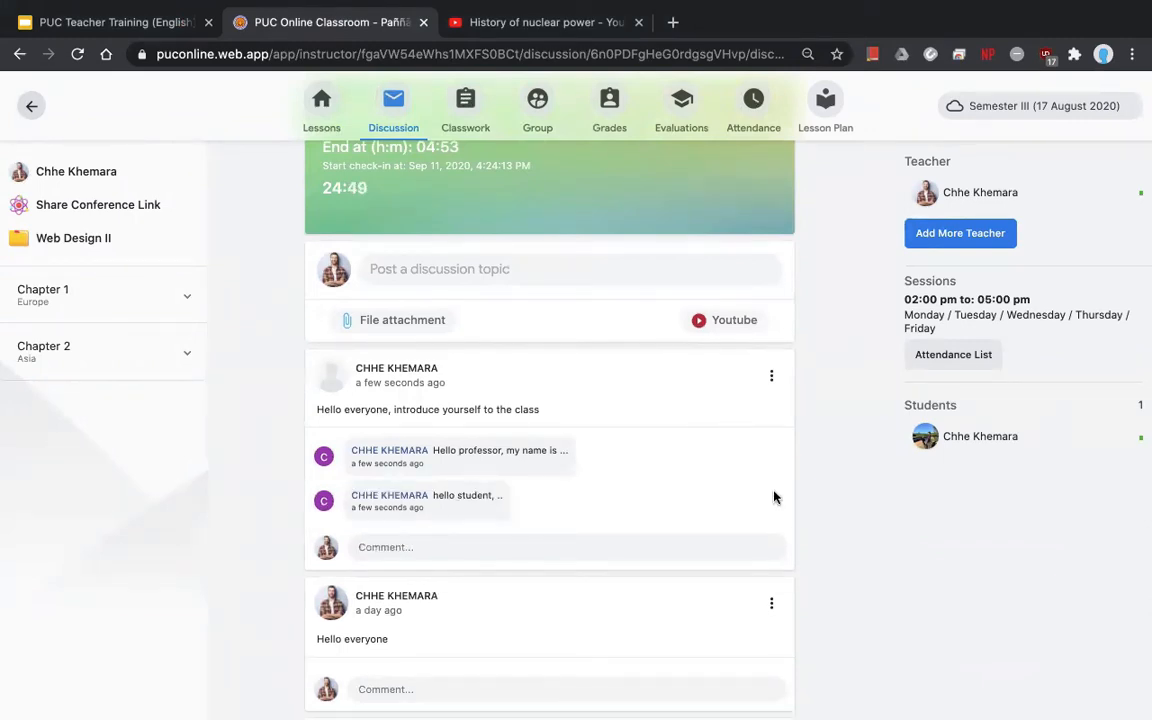
pyautogui.scroll(3, 869, 501)
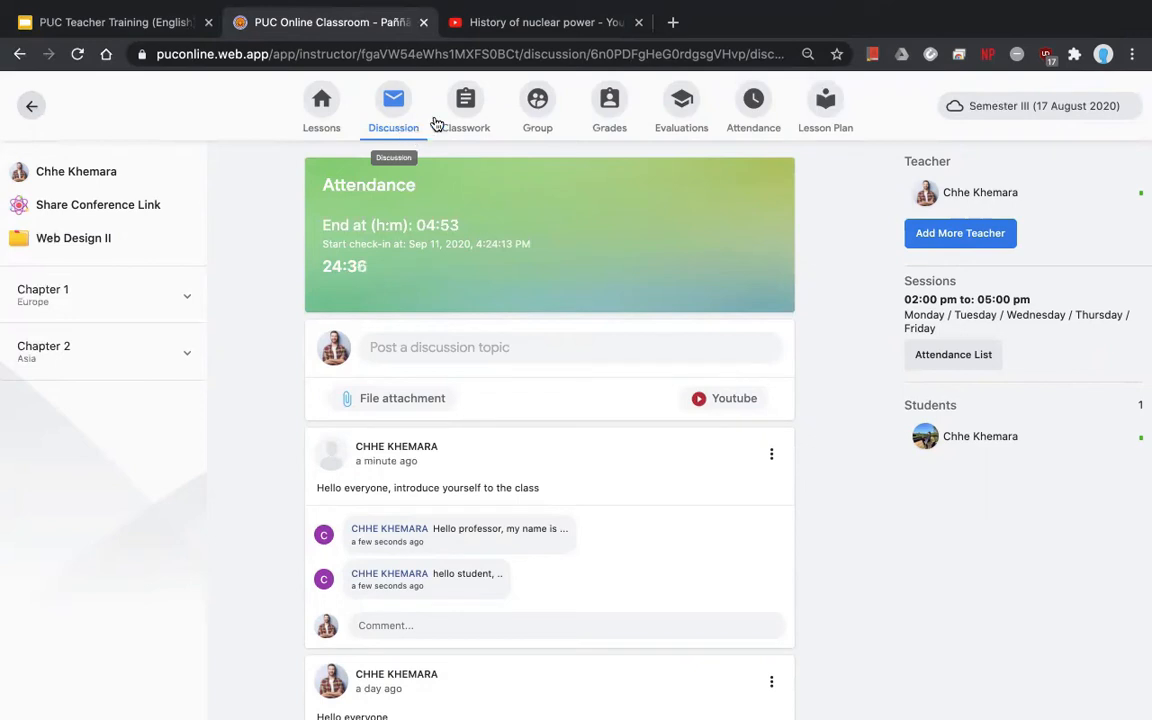
# - Browse the Classwork, Grades and Group pages, finishing on Evaluations
pyautogui.click(465, 117)
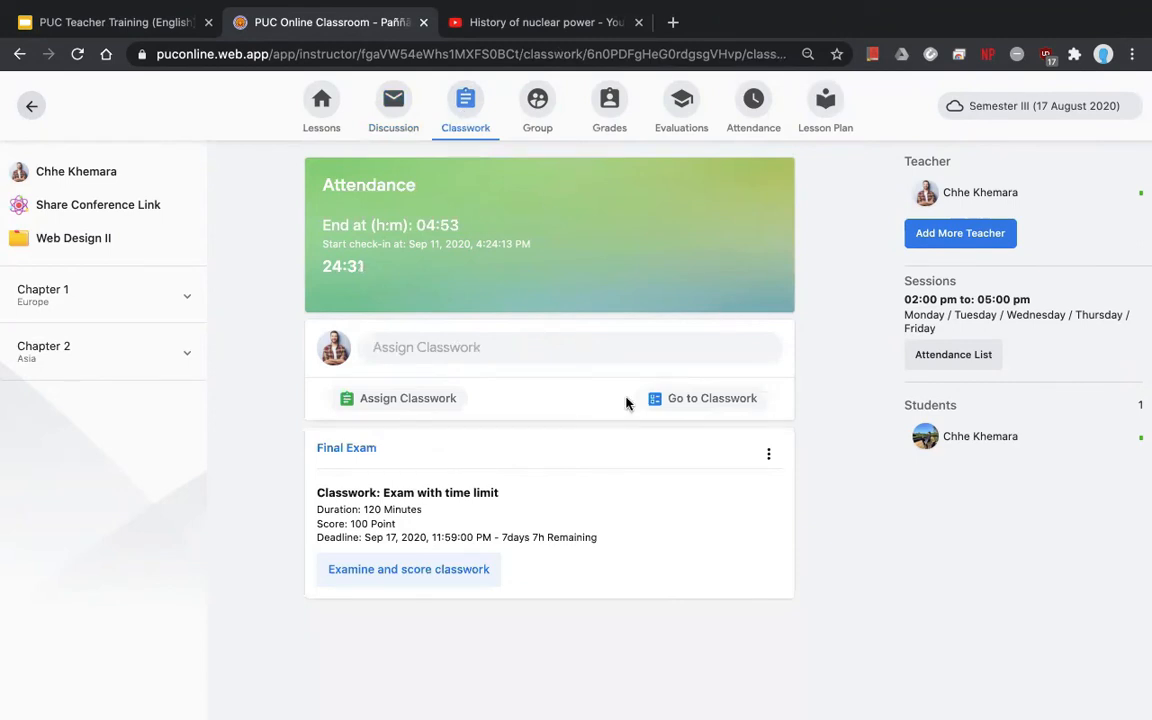
pyautogui.click(603, 111)
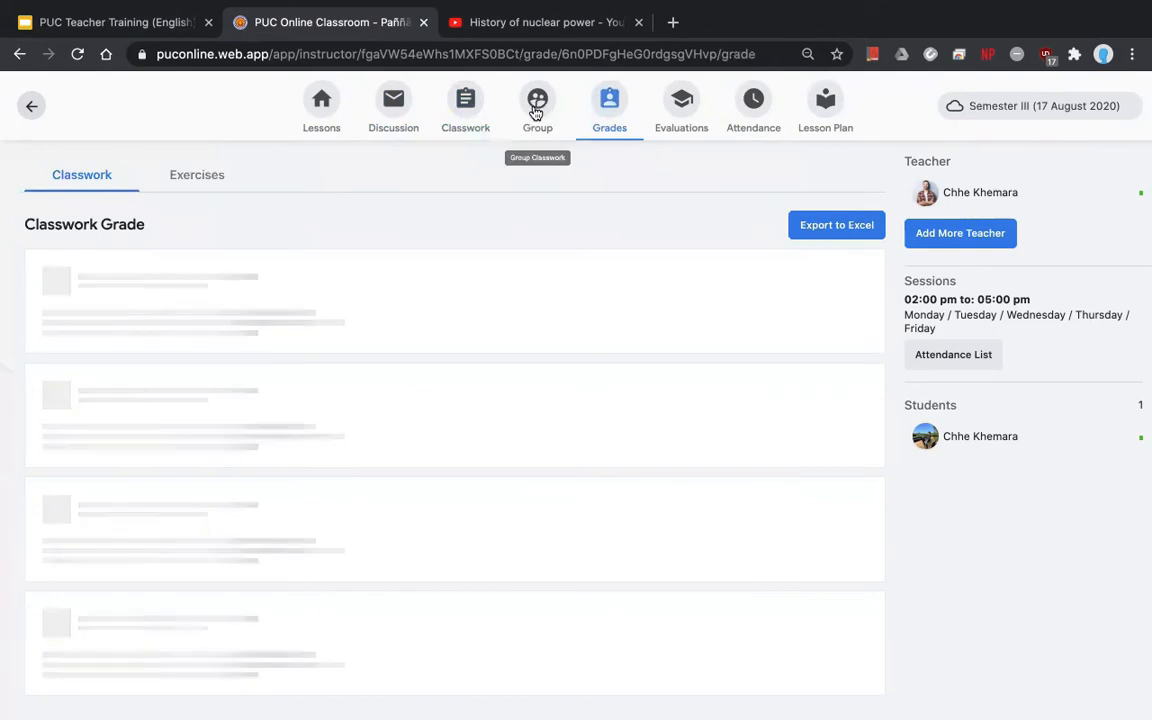
pyautogui.click(536, 112)
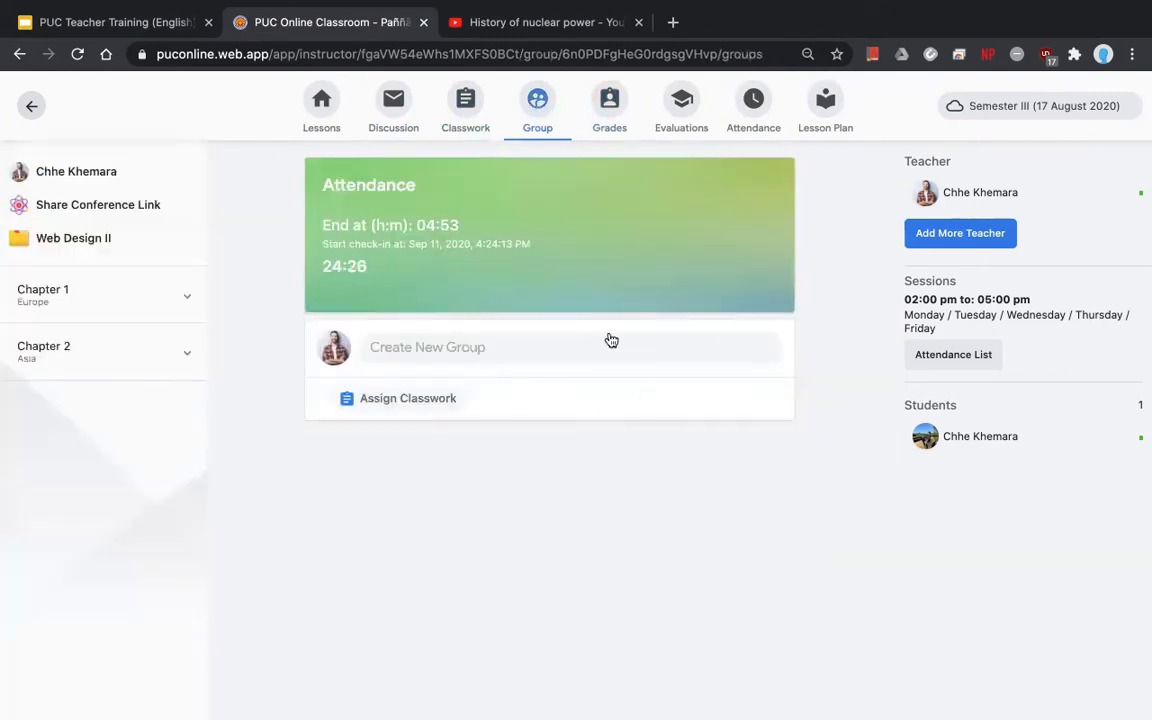
pyautogui.click(609, 115)
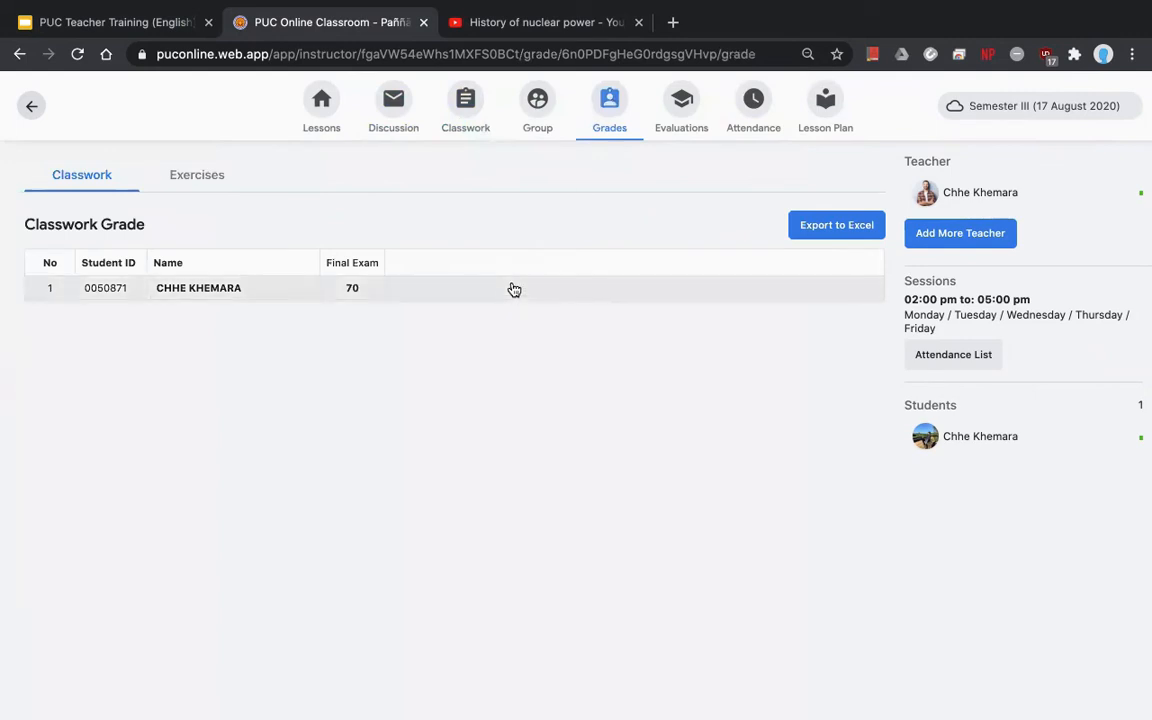
pyautogui.click(683, 115)
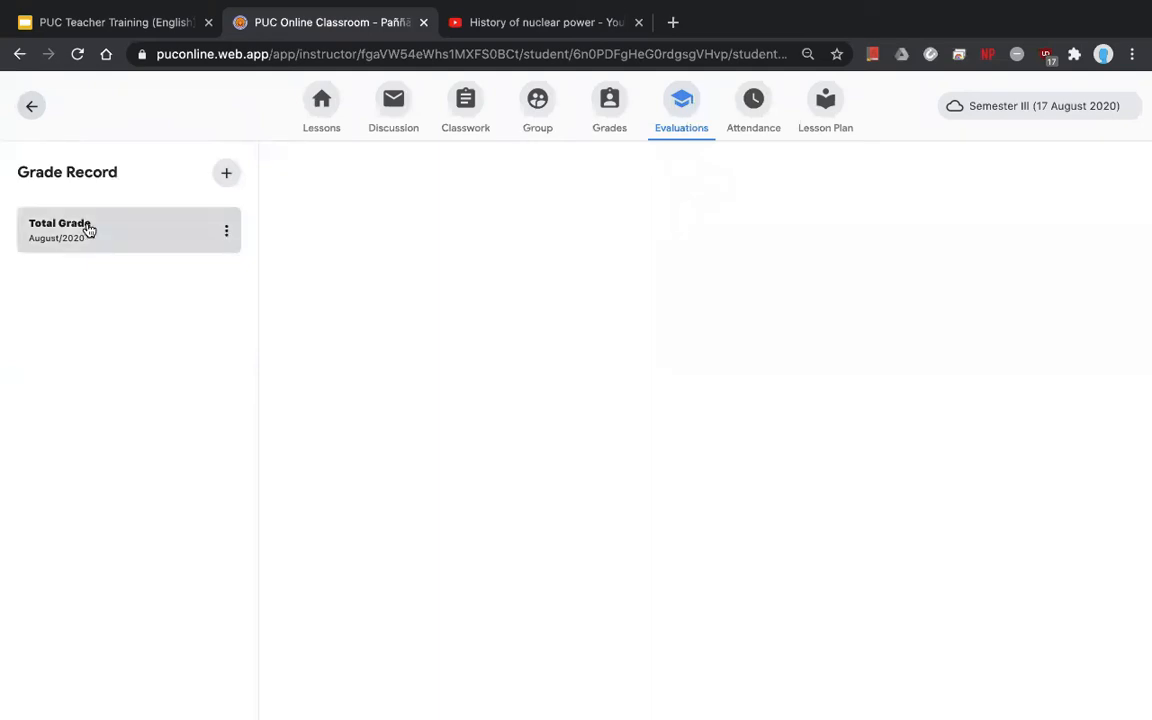
# - Delete the Total Grade record and start a new grade record
pyautogui.click(225, 232)
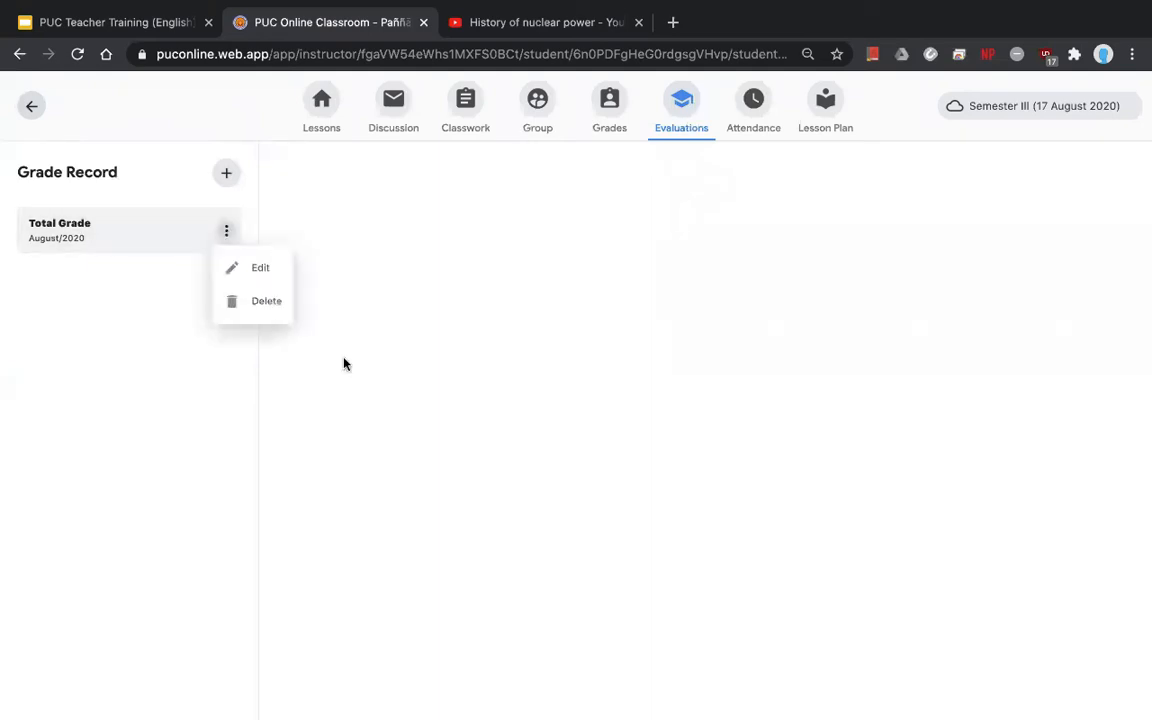
pyautogui.click(252, 312)
pyautogui.click(729, 470)
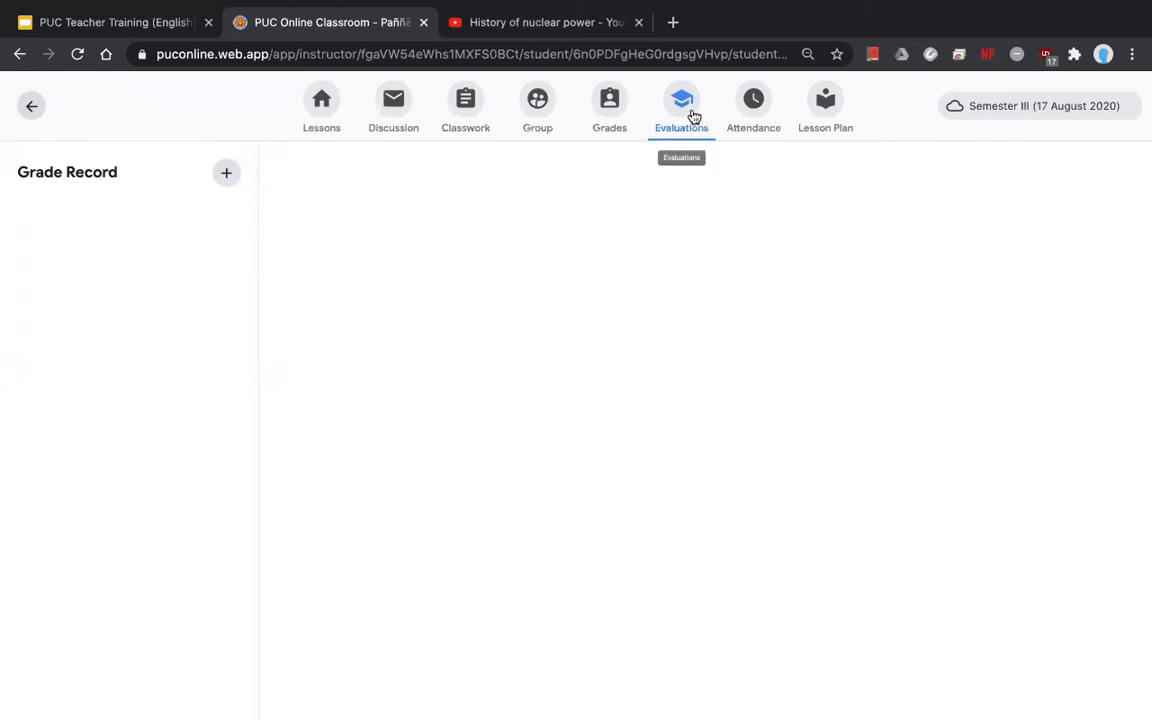
pyautogui.click(226, 175)
# - Name the record 'Total Grade' and set its grading criteria to Total Grade
pyautogui.click(797, 175)
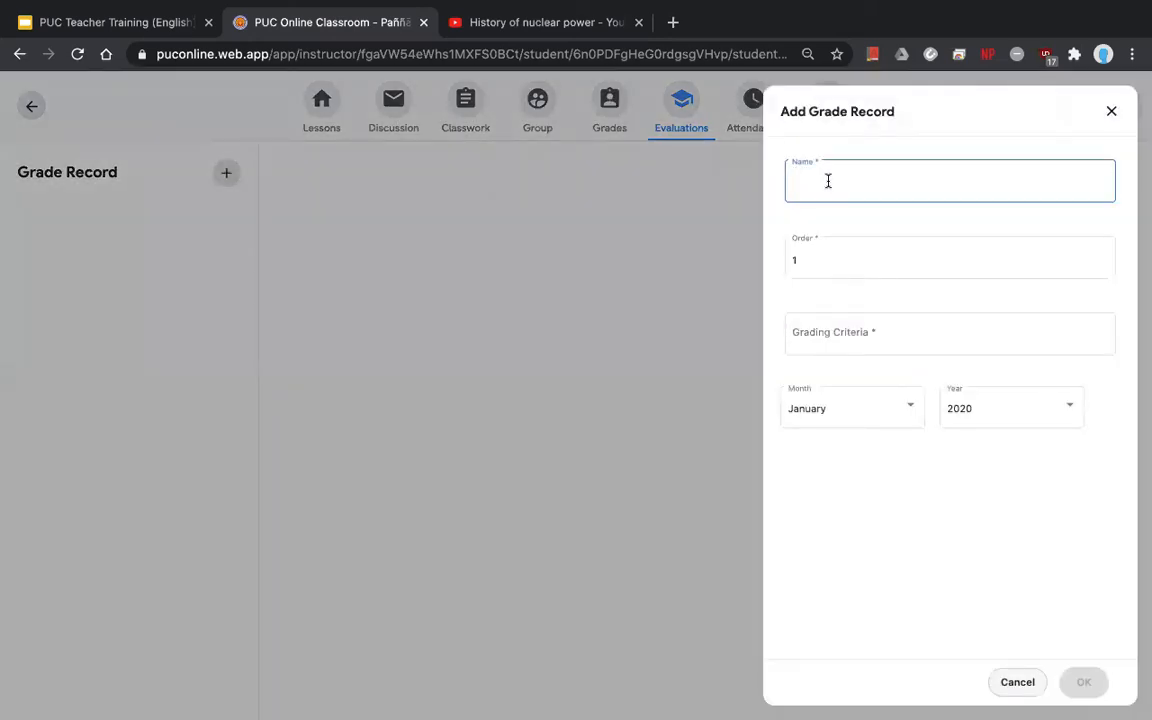
pyautogui.write('Total Grade')
pyautogui.click(859, 260)
pyautogui.click(849, 332)
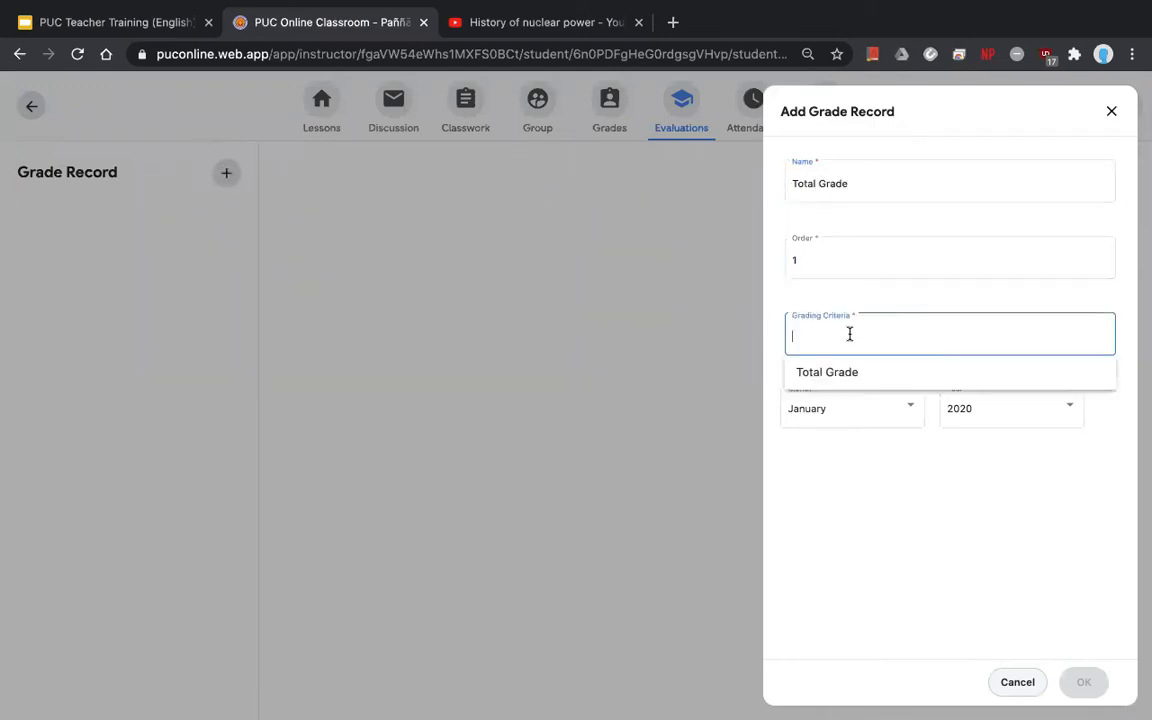
pyautogui.click(804, 311)
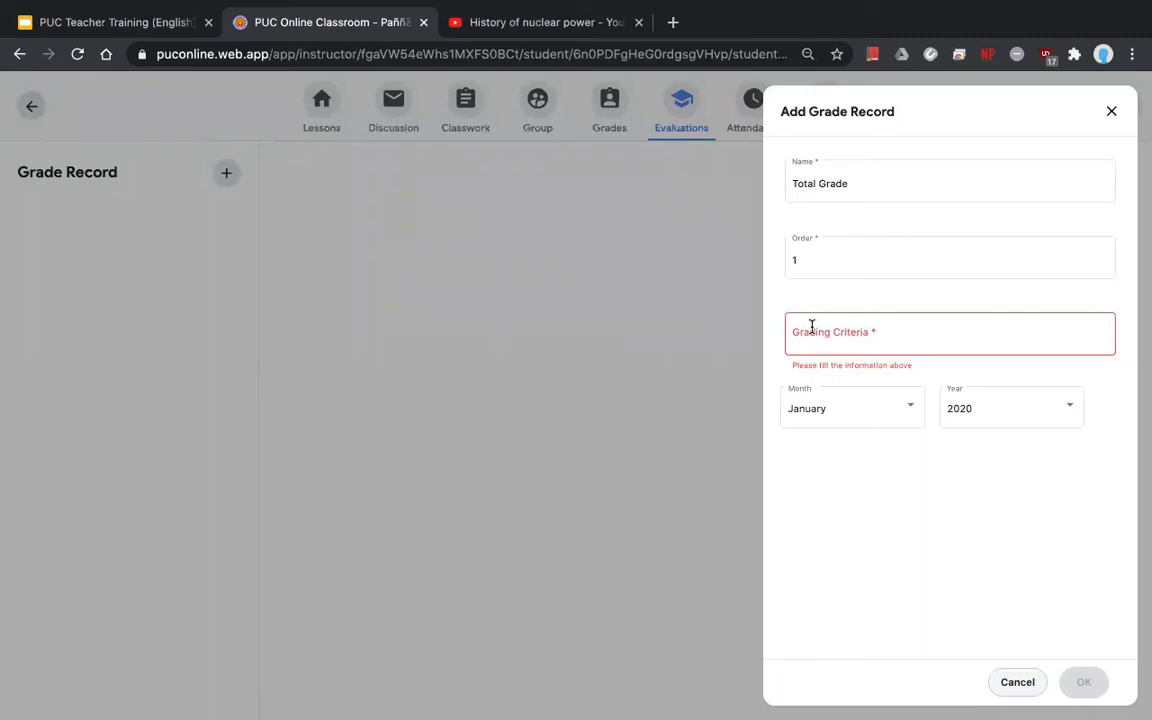
pyautogui.click(802, 330)
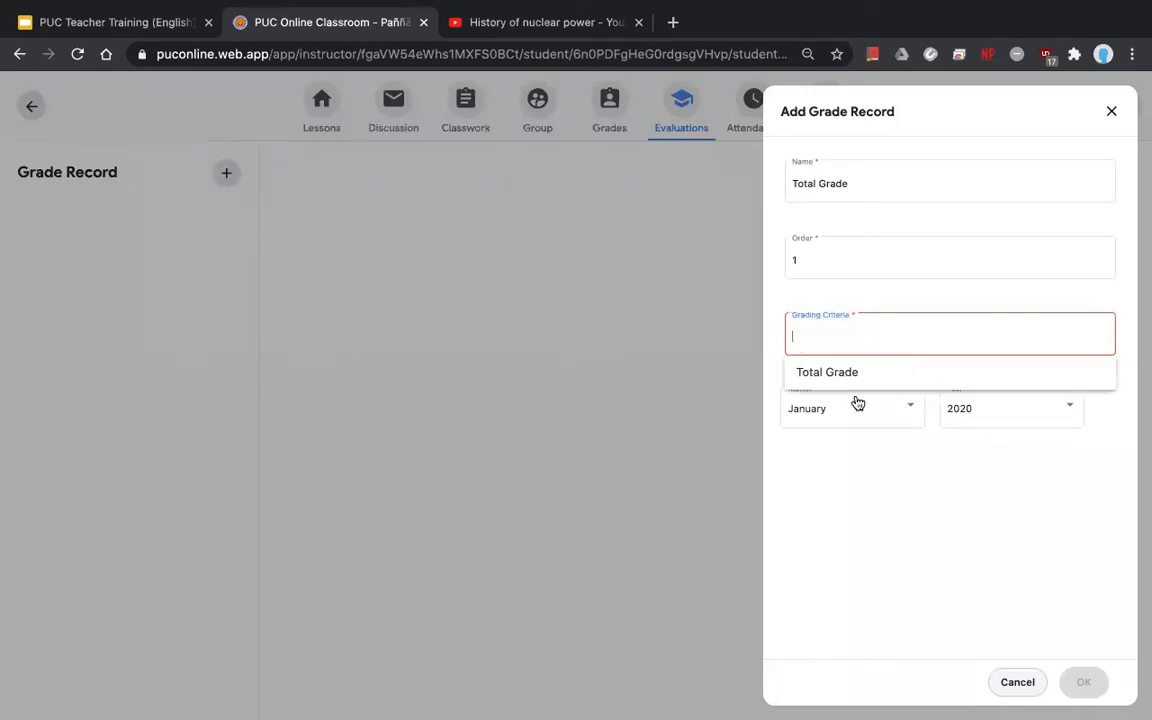
pyautogui.click(848, 497)
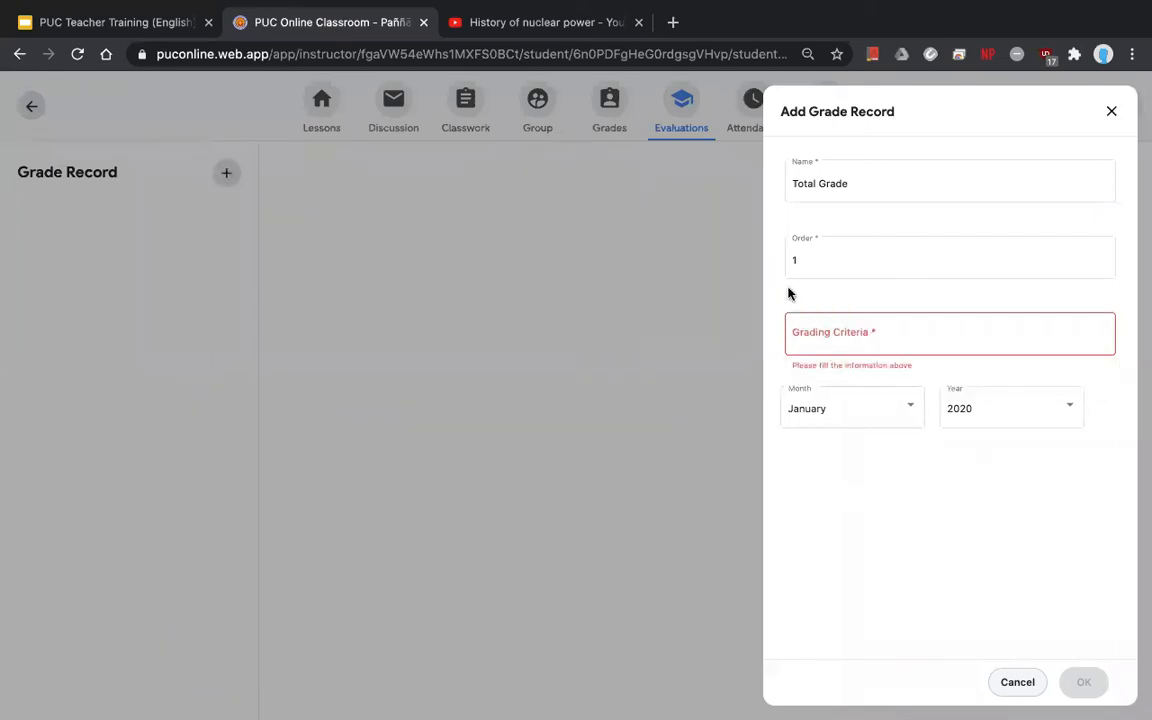
pyautogui.click(831, 325)
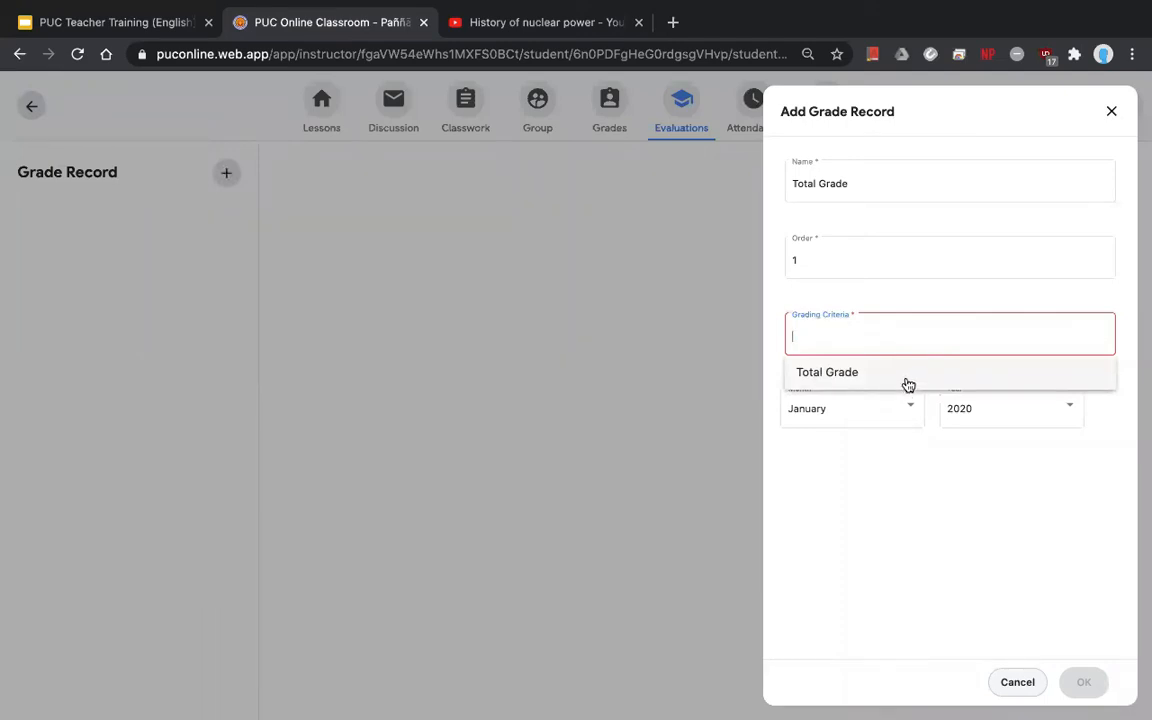
pyautogui.click(821, 373)
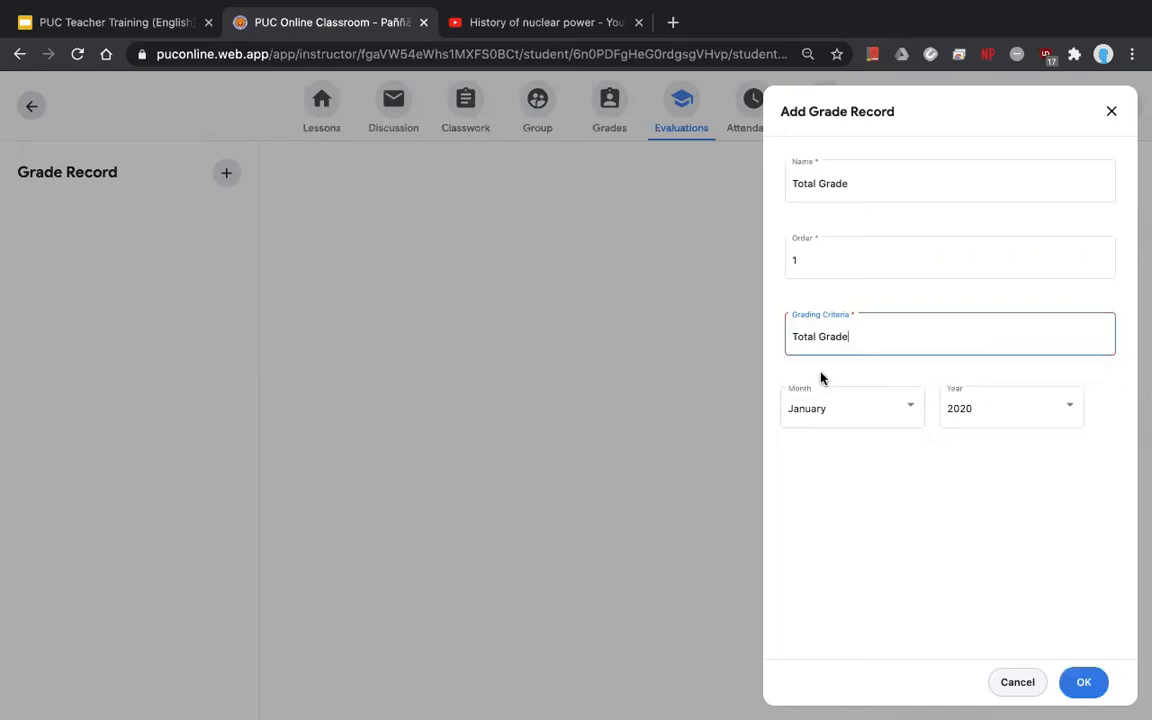
# - Set the month to August, save the record, and close the blank form
pyautogui.click(901, 413)
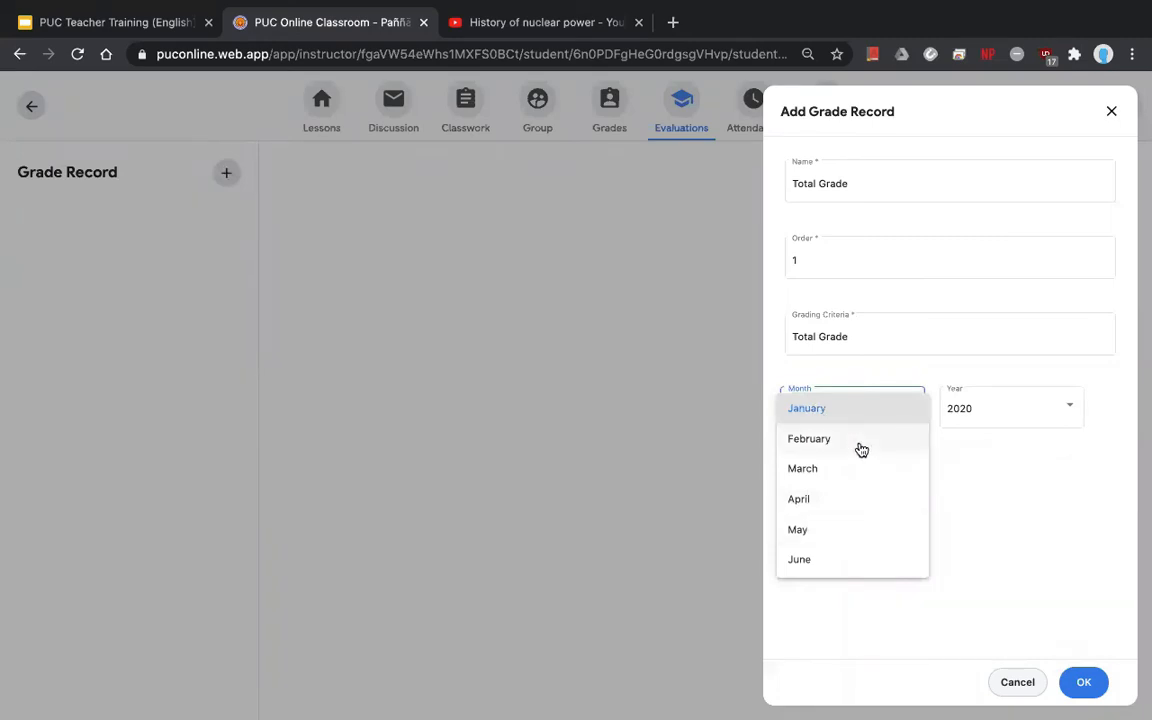
pyautogui.scroll(-1, 861, 450)
pyautogui.scroll(-1, 835, 515)
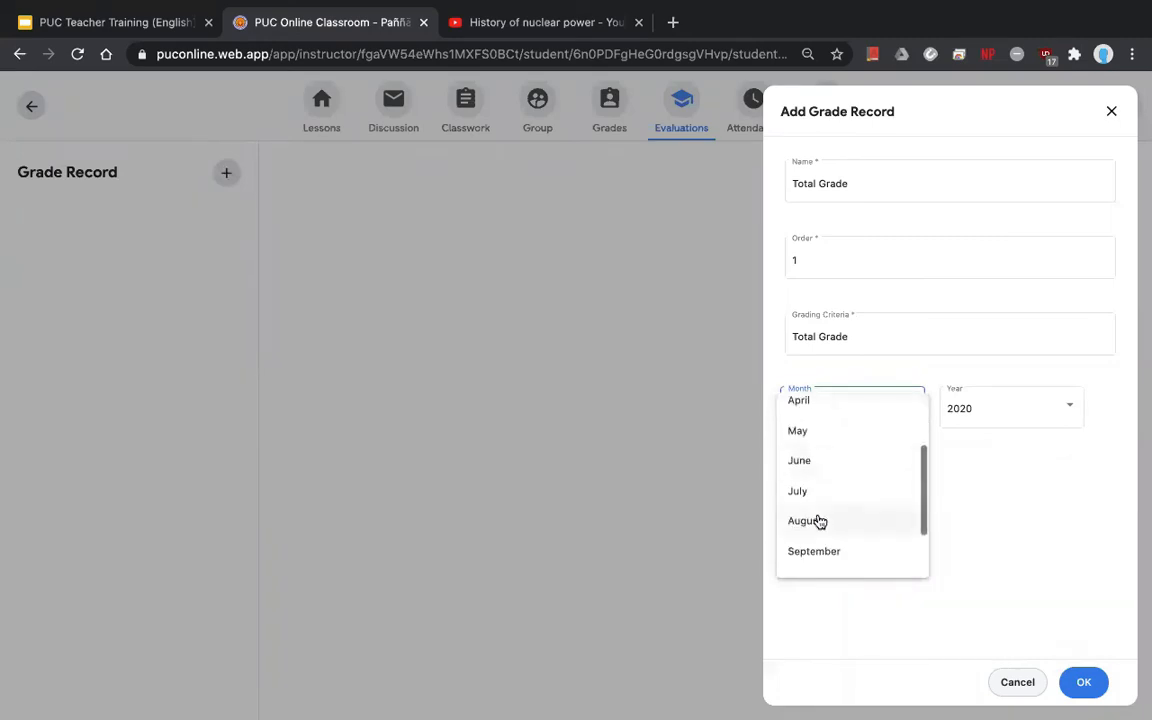
pyautogui.click(817, 521)
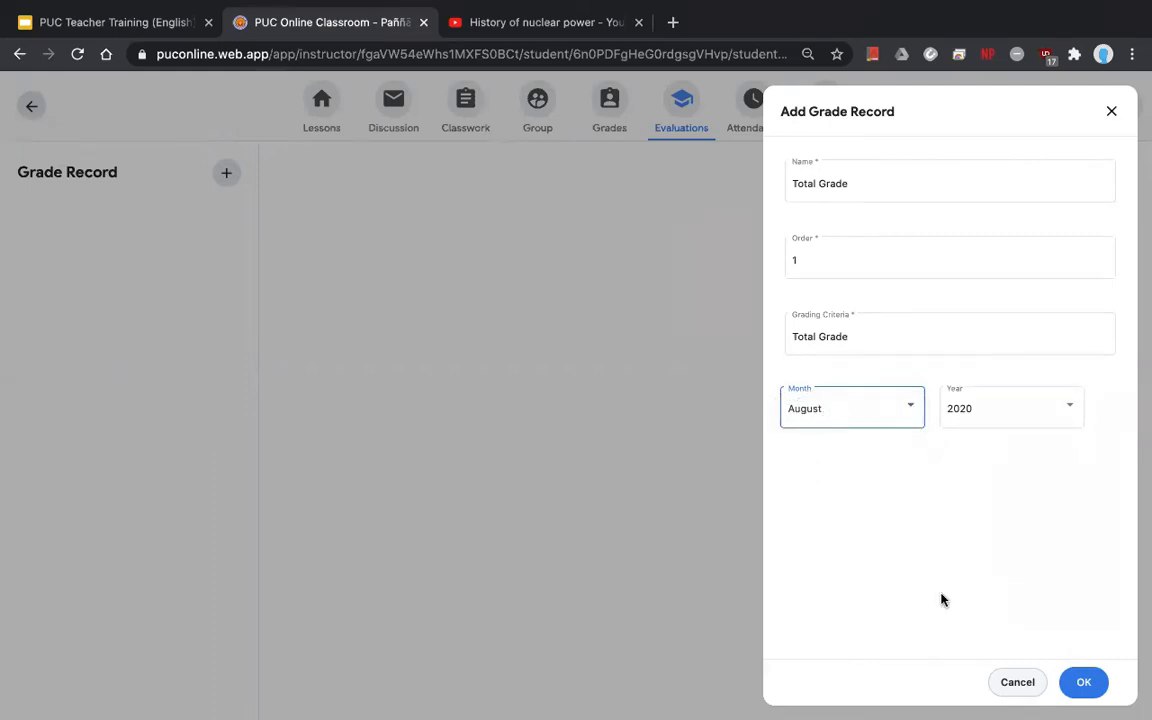
pyautogui.tripleClick(843, 185)
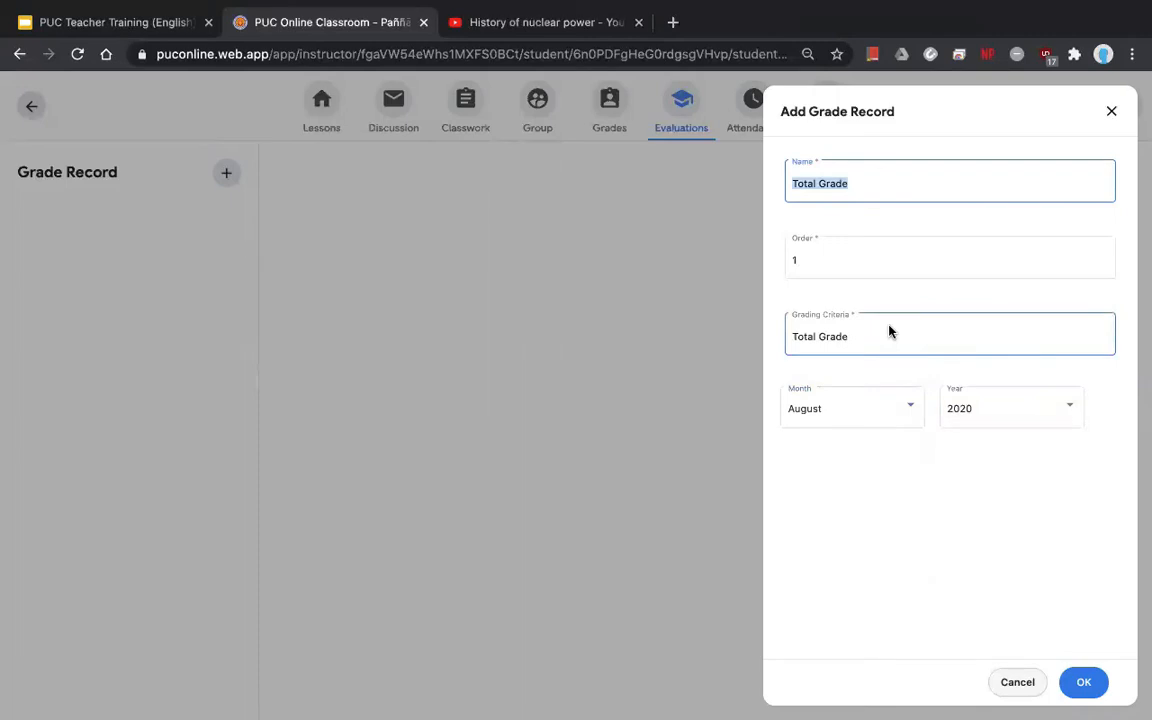
pyautogui.click(1085, 688)
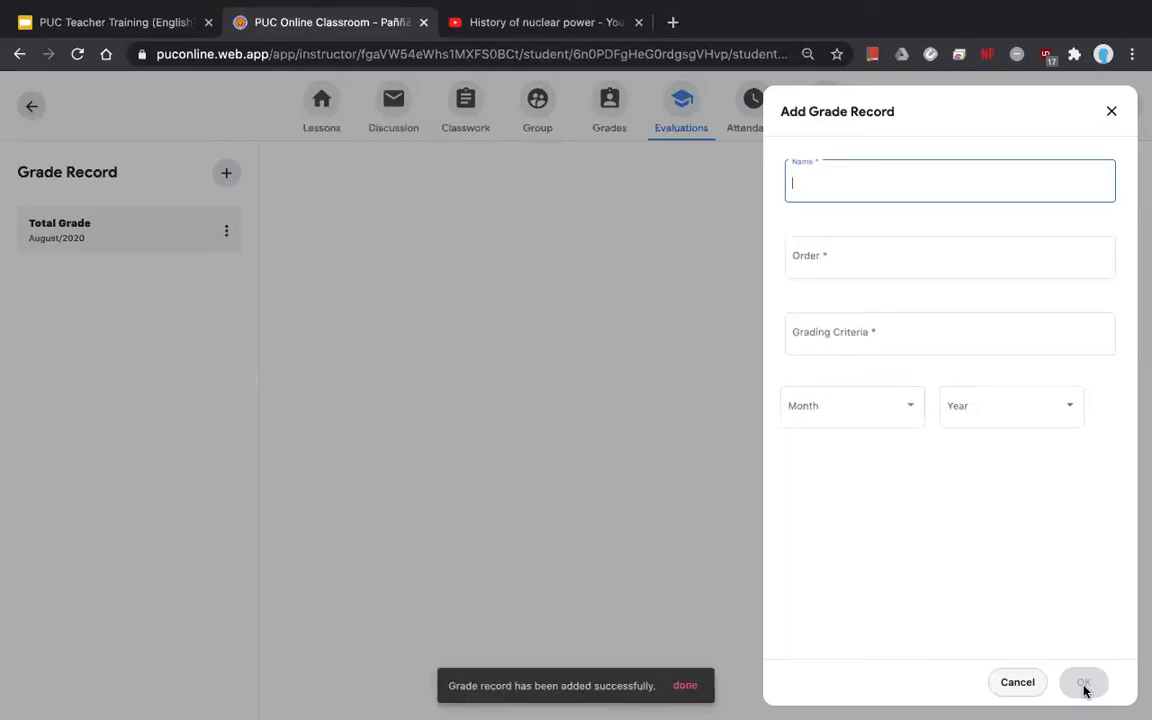
pyautogui.click(1030, 686)
pyautogui.click(424, 418)
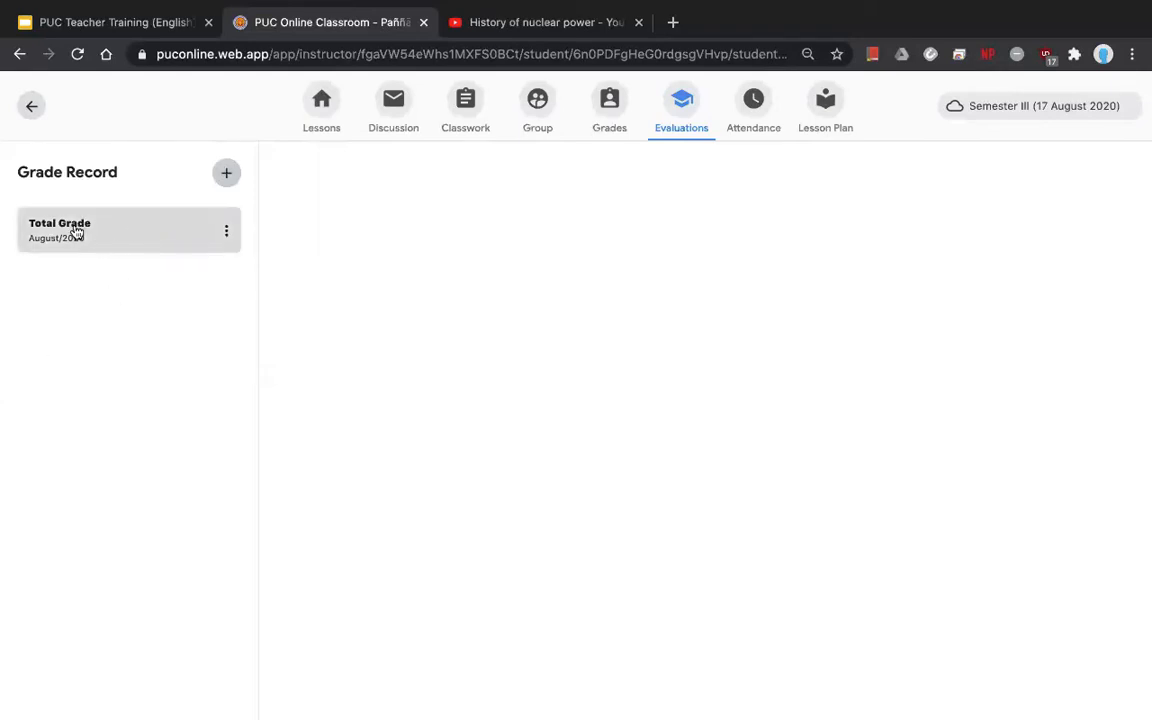
# - Open the Total Grade sheet and give the student 90 for Attendance 10%
pyautogui.click(124, 228)
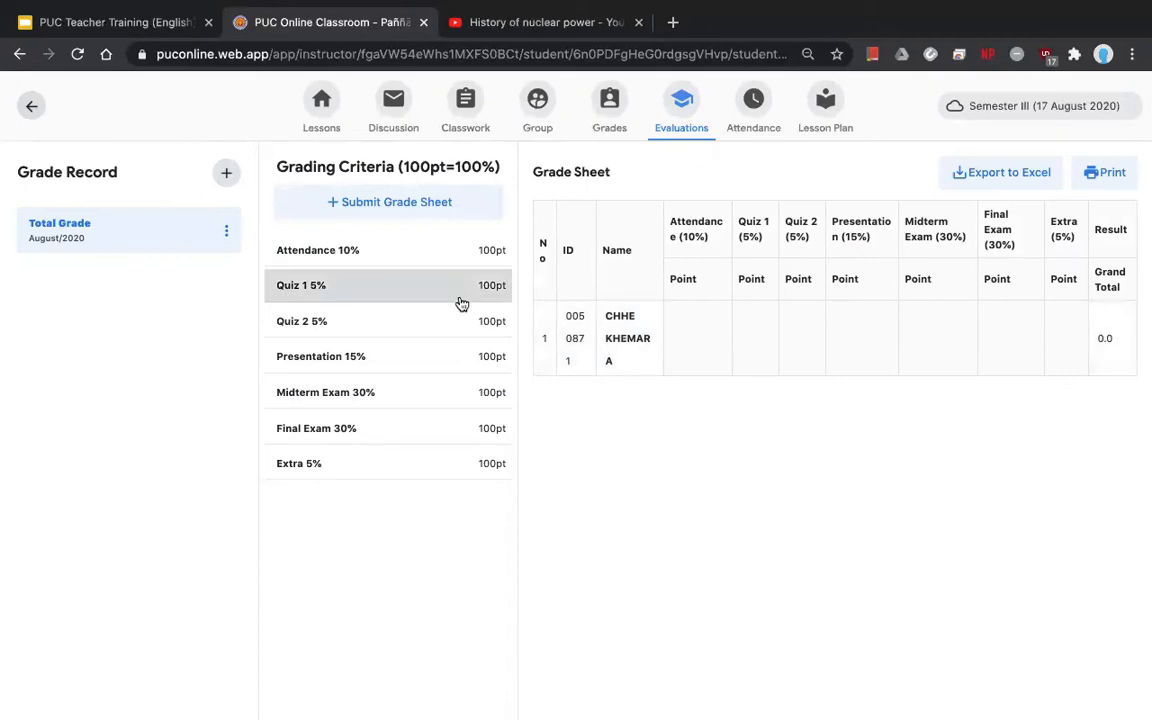
pyautogui.click(312, 252)
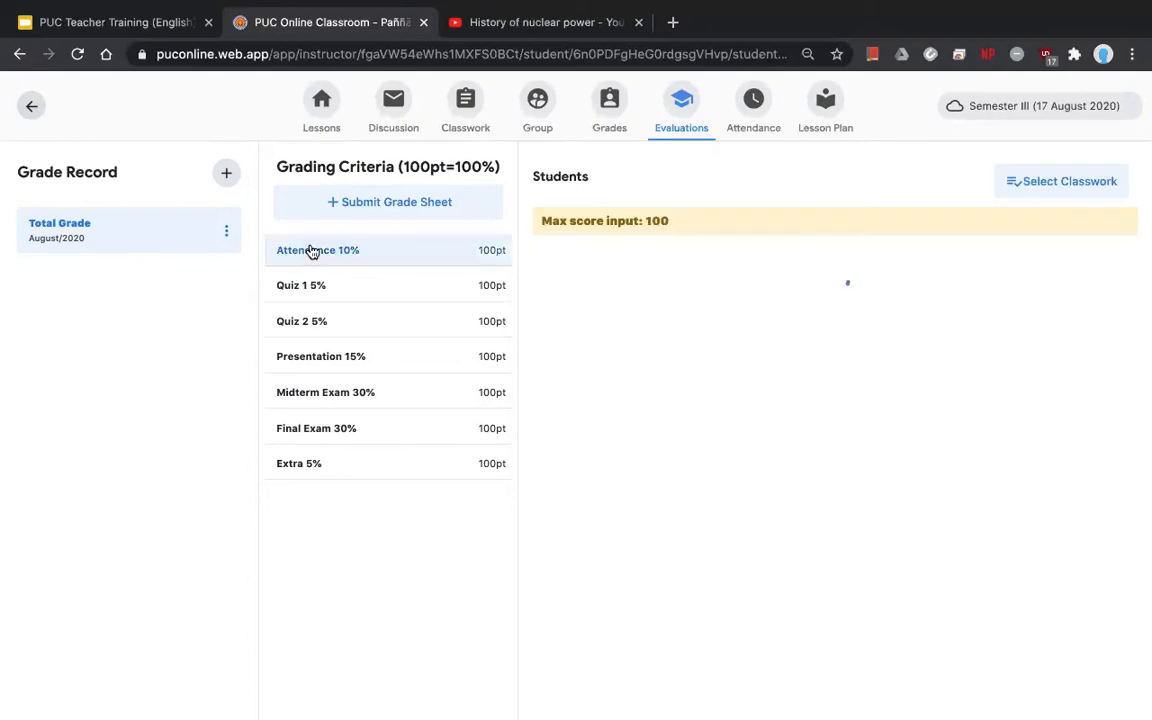
pyautogui.moveTo(672, 221); pyautogui.dragTo(565, 214)
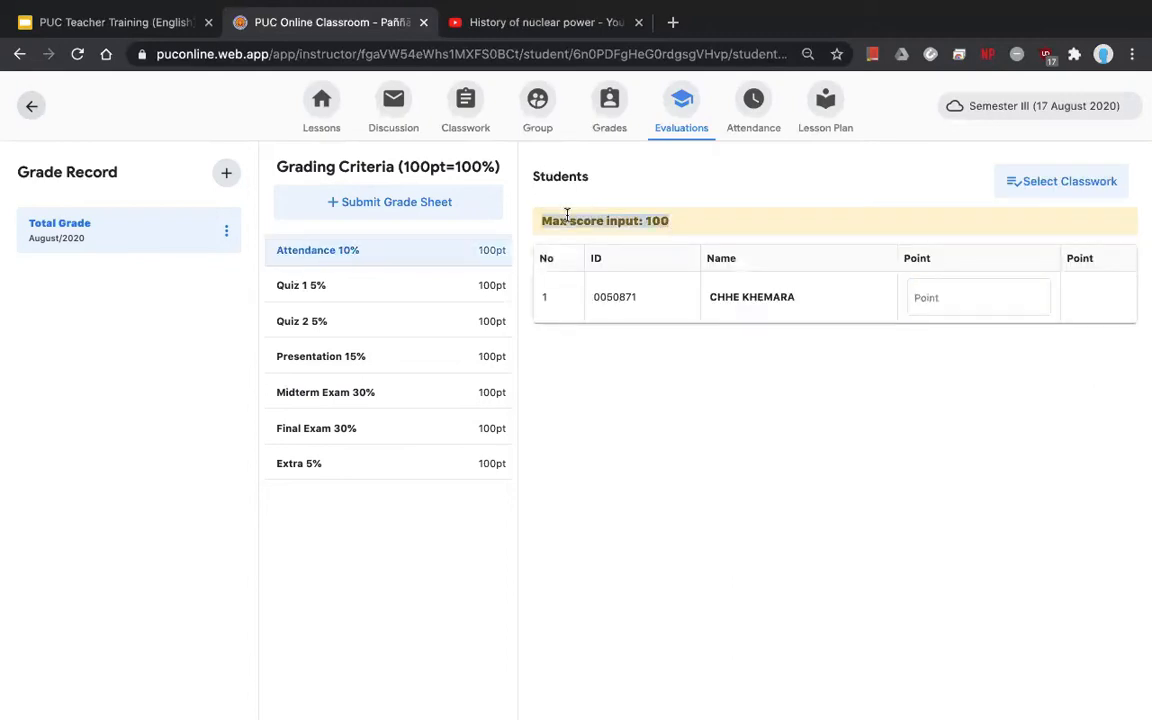
pyautogui.click(946, 299)
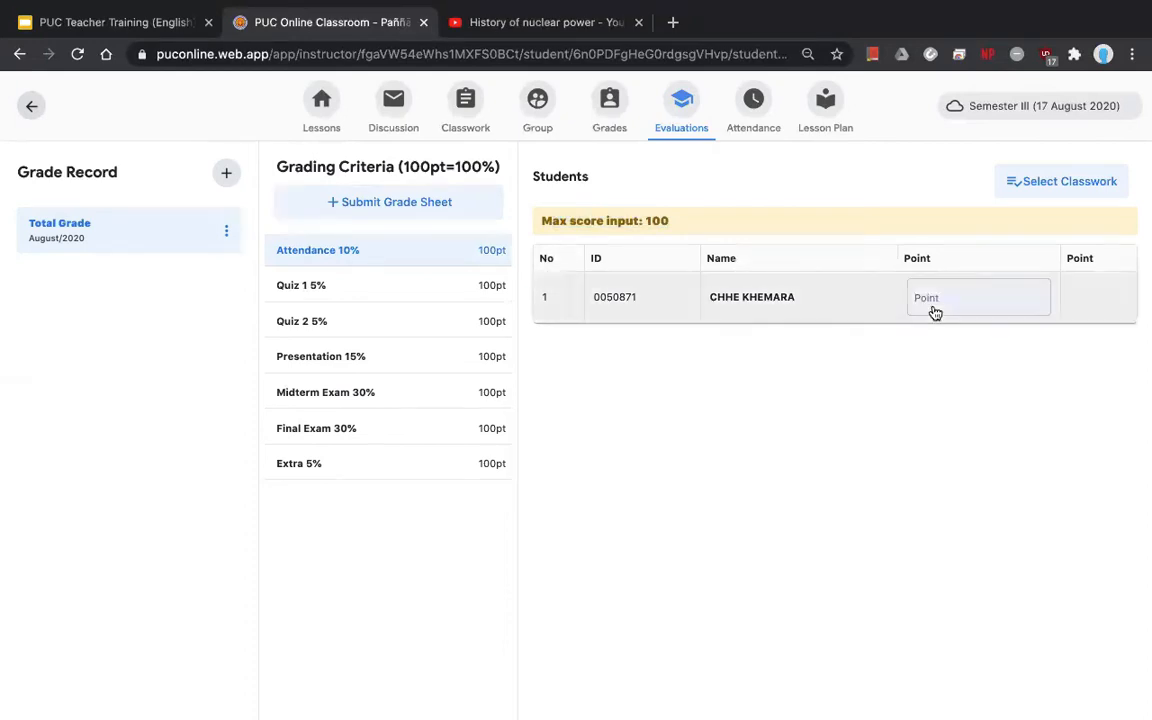
pyautogui.click(933, 311)
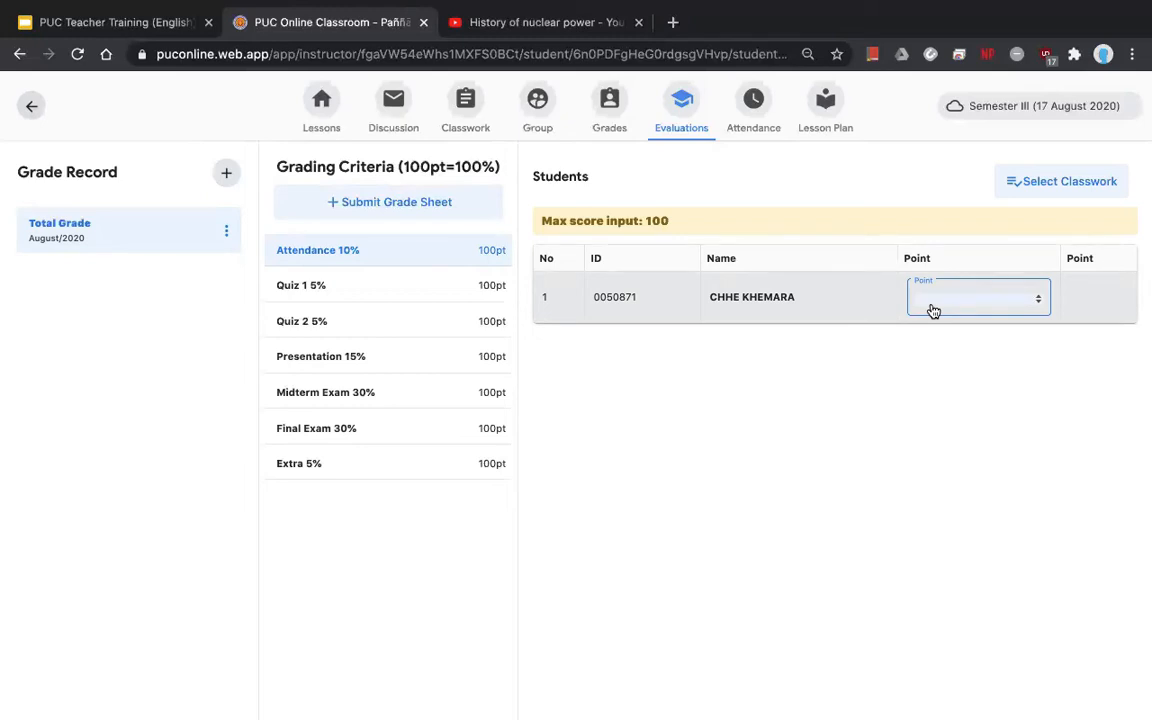
pyautogui.write('90')
# - Score the student 85 for Quiz 1 and 90 for Quiz 2
pyautogui.click(450, 286)
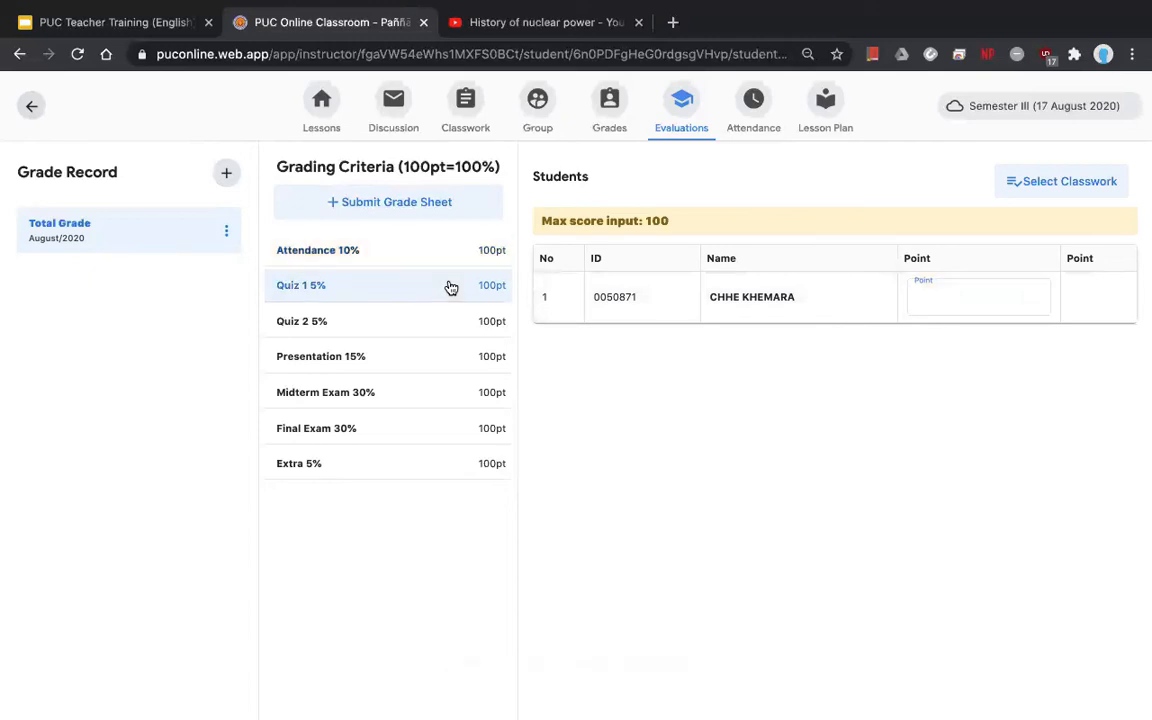
pyautogui.click(966, 296)
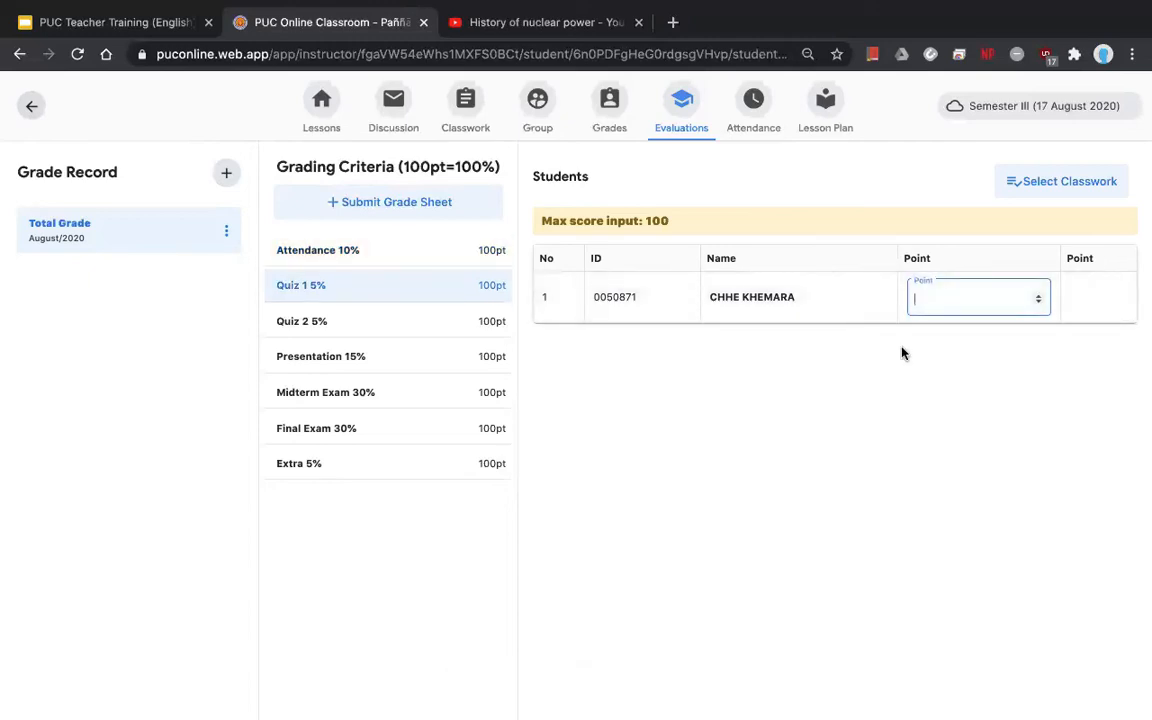
pyautogui.write('85')
pyautogui.press('Return')
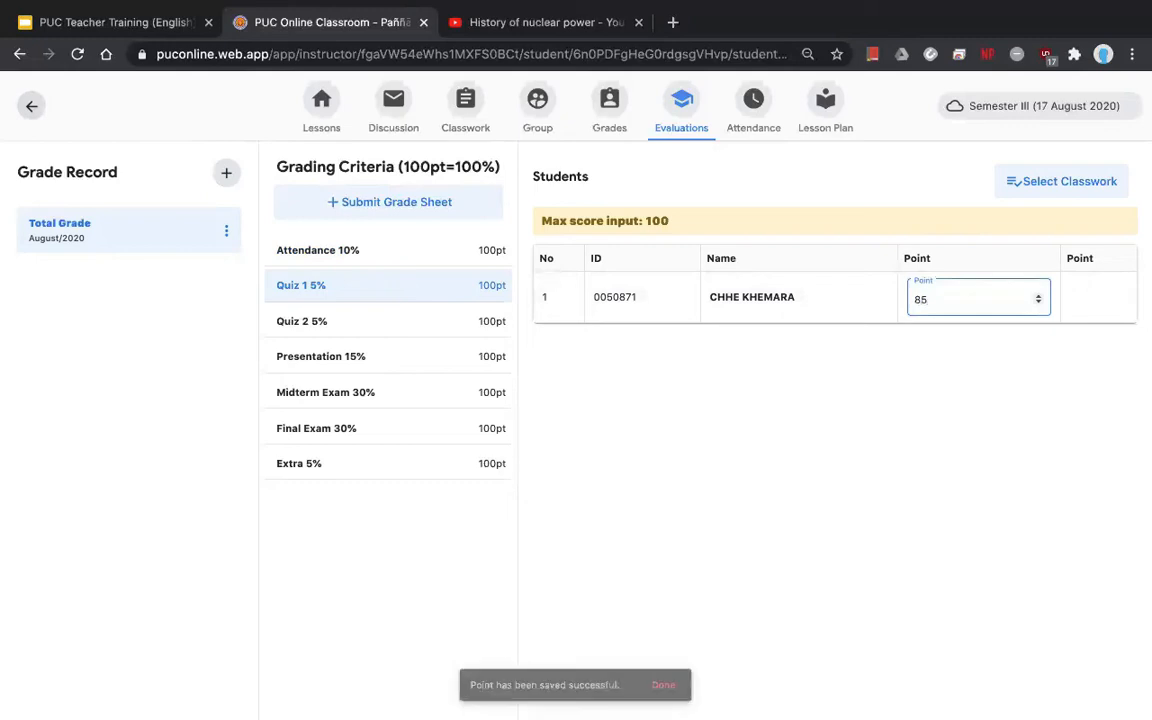
pyautogui.click(408, 318)
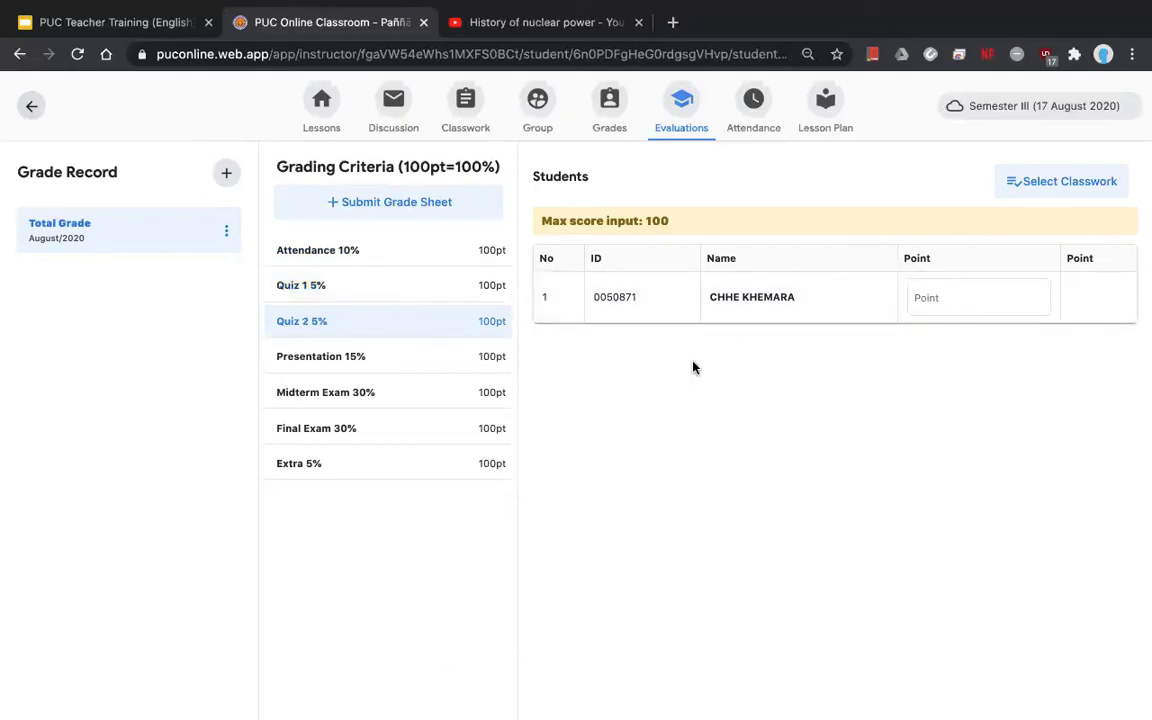
pyautogui.click(959, 301)
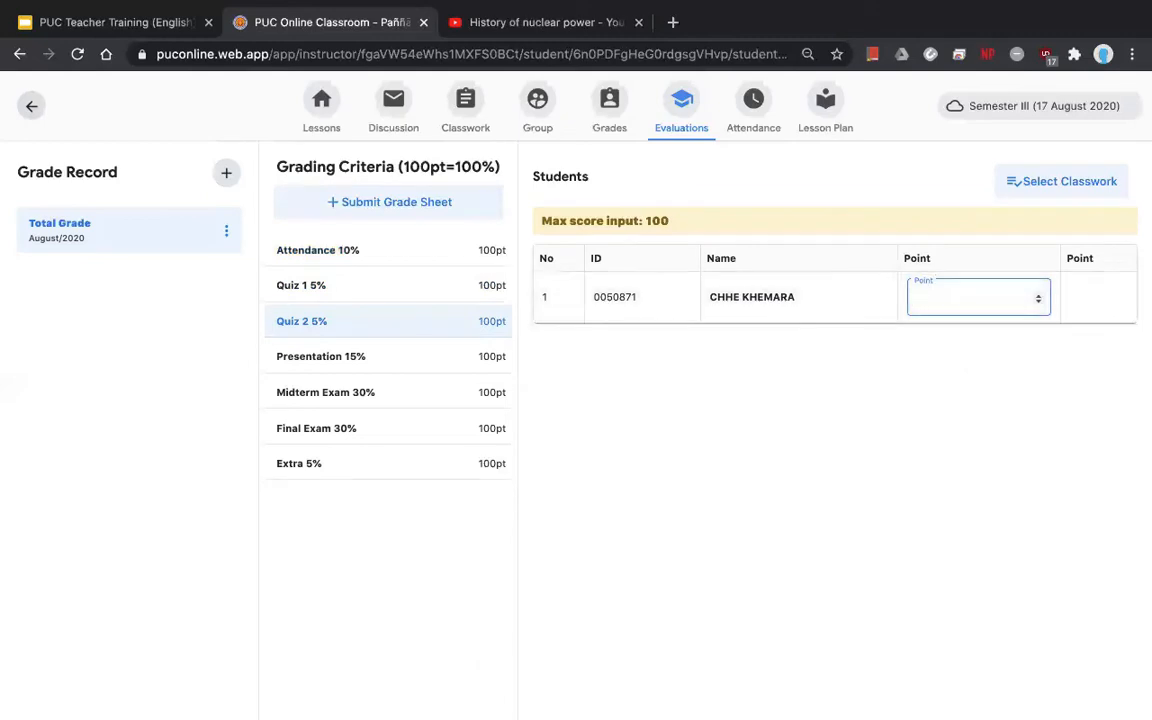
pyautogui.write('90')
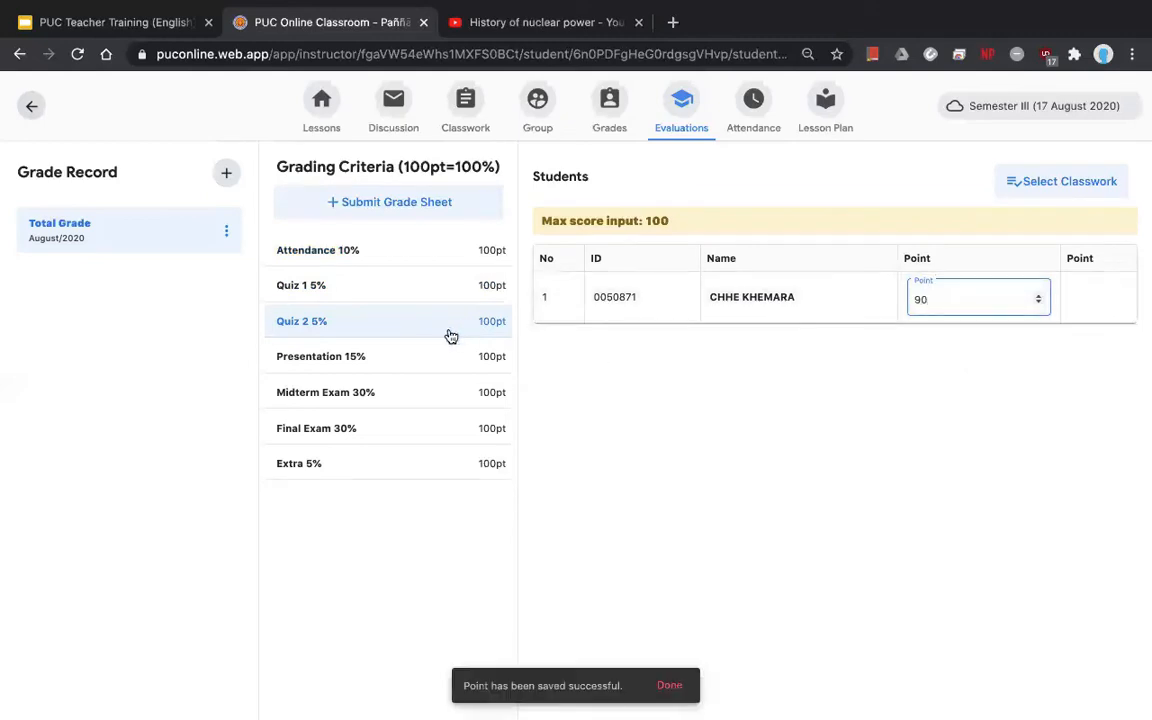
# - Enter Presentation 95, Midterm Exam 80, Final Exam 90 and Extra 80
pyautogui.click(362, 368)
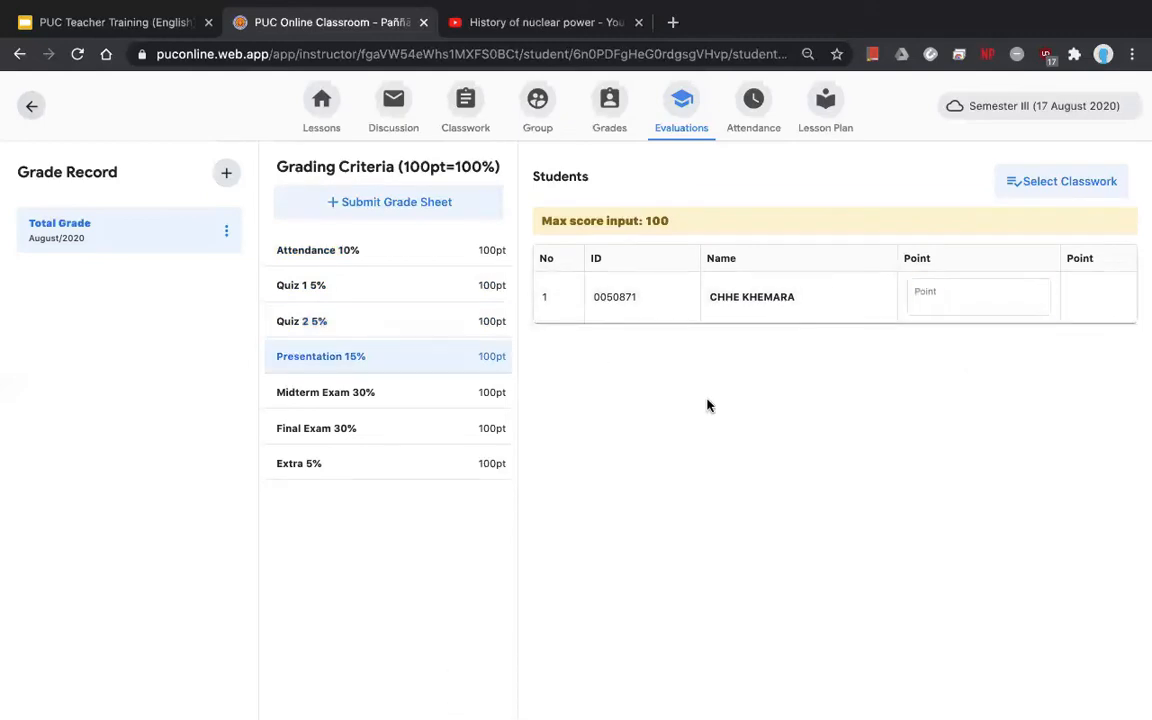
pyautogui.click(972, 306)
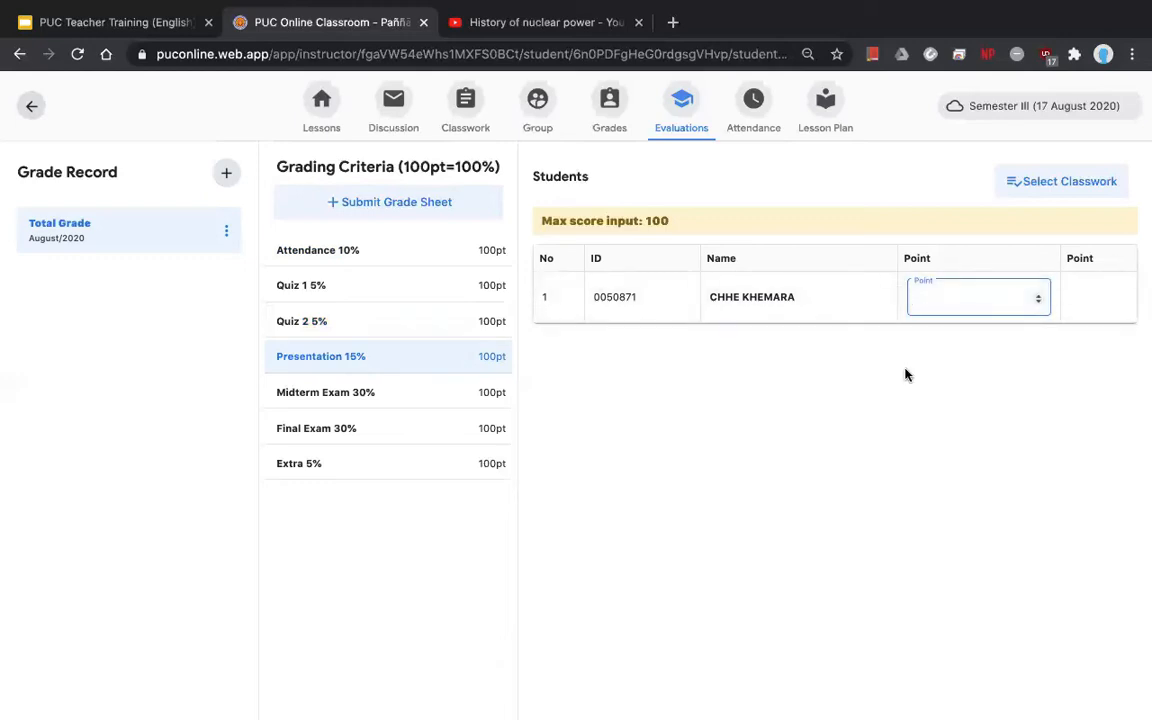
pyautogui.write('95')
pyautogui.click(465, 397)
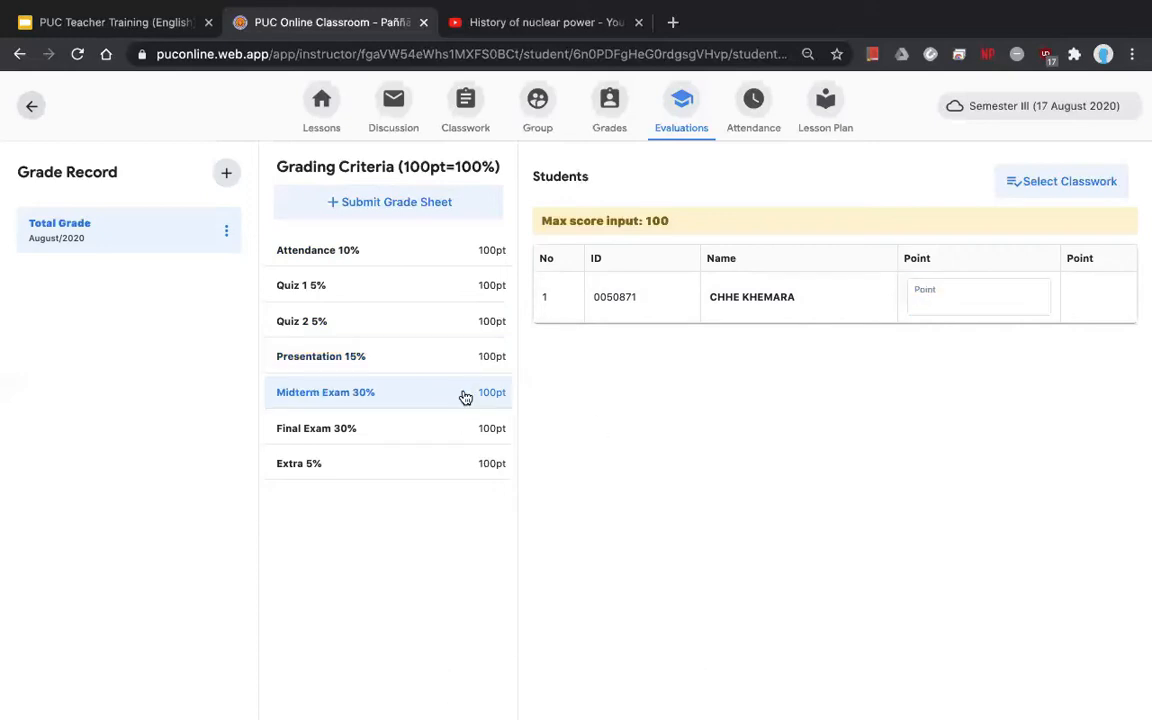
pyautogui.click(952, 296)
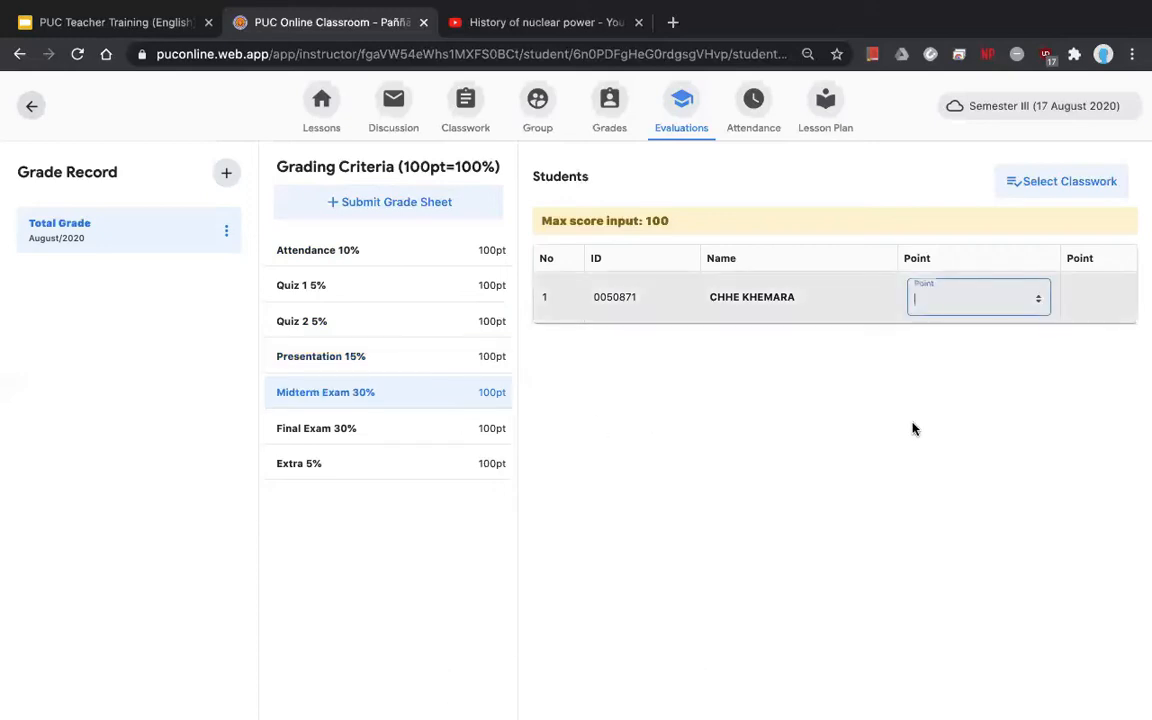
pyautogui.write('80')
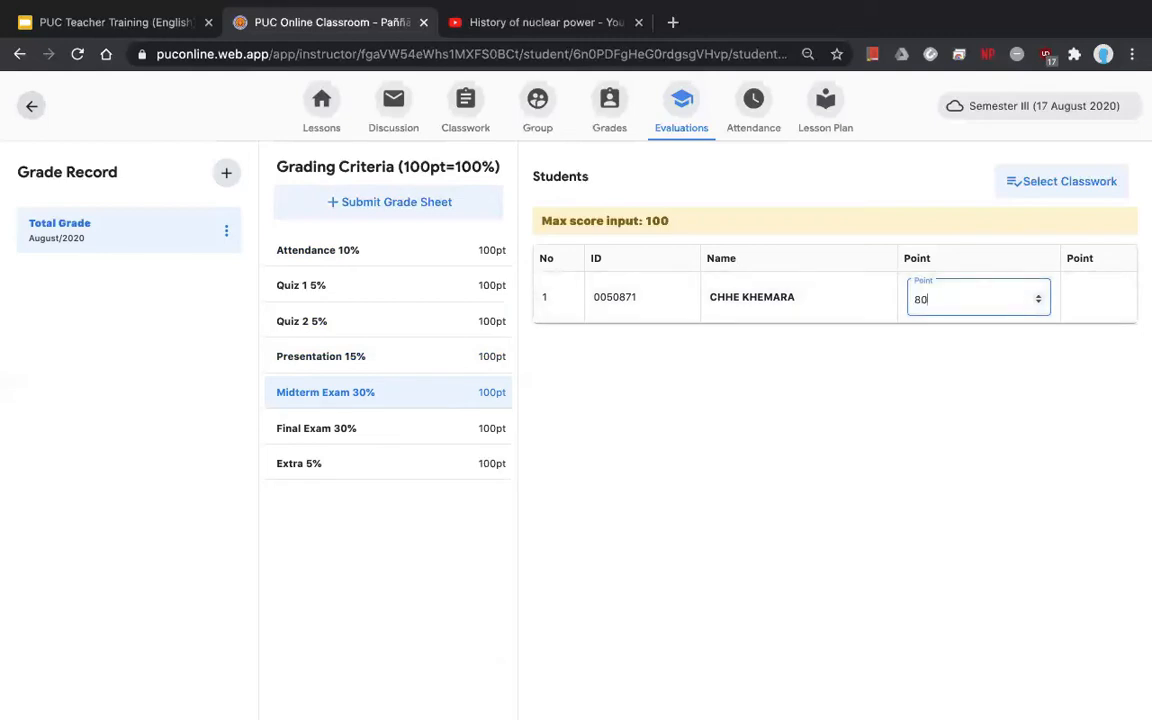
pyautogui.click(444, 431)
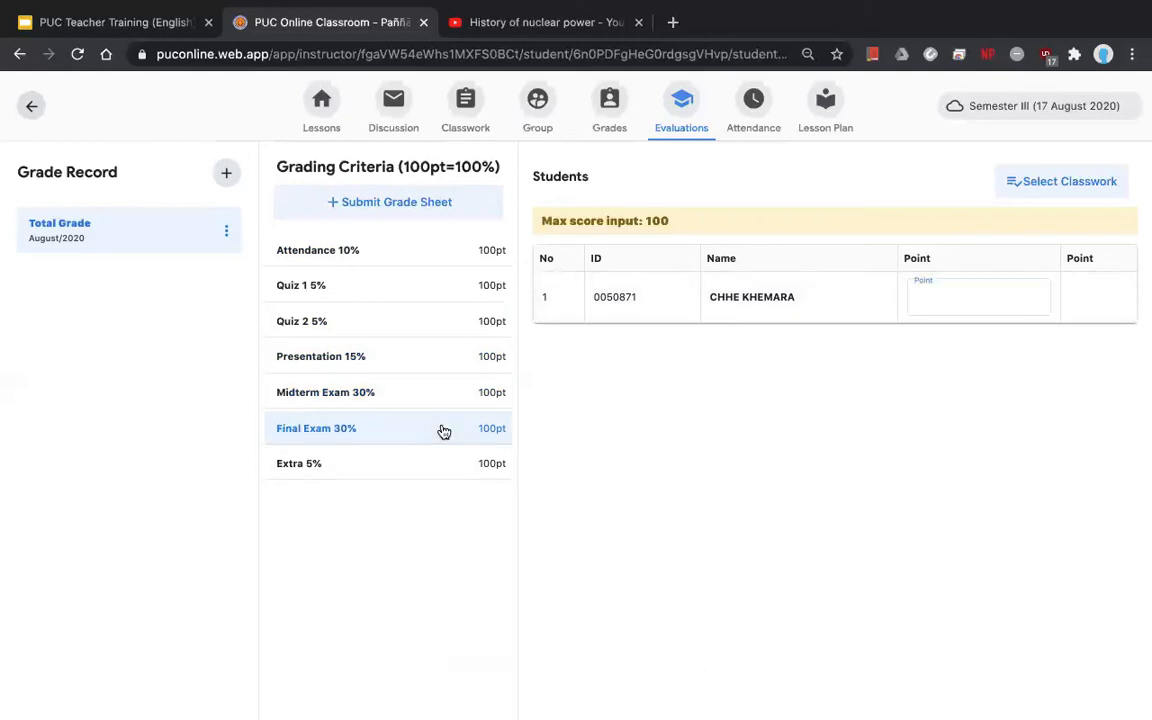
pyautogui.click(946, 298)
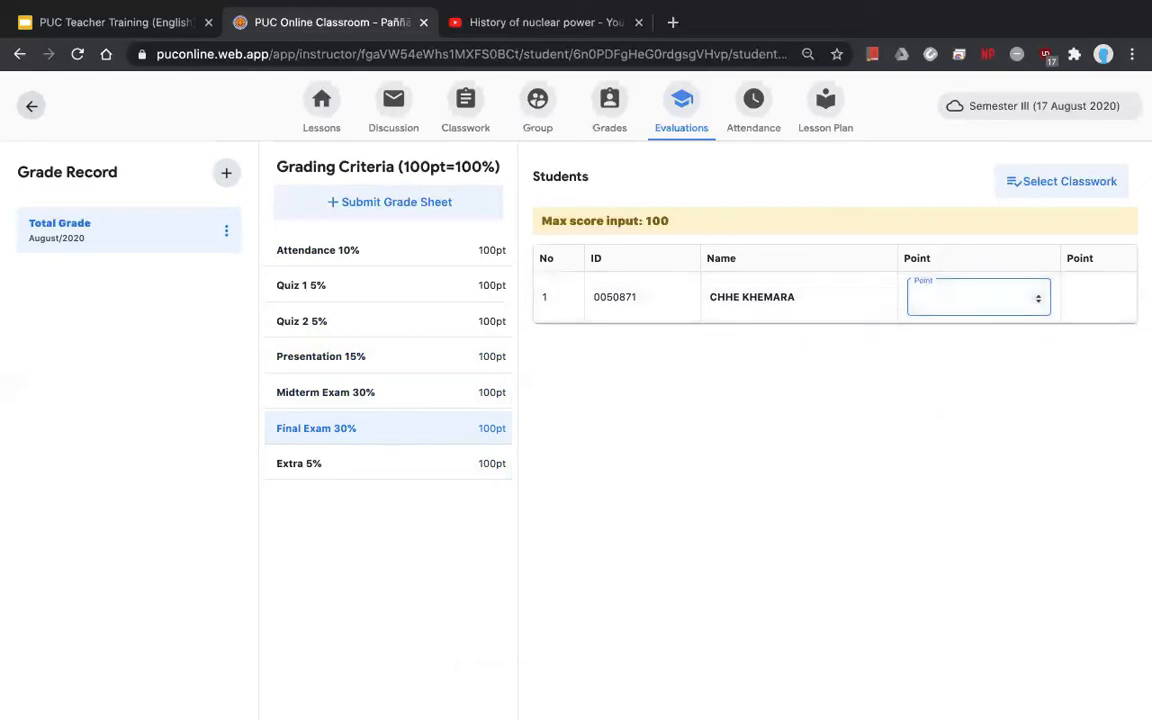
pyautogui.write('90')
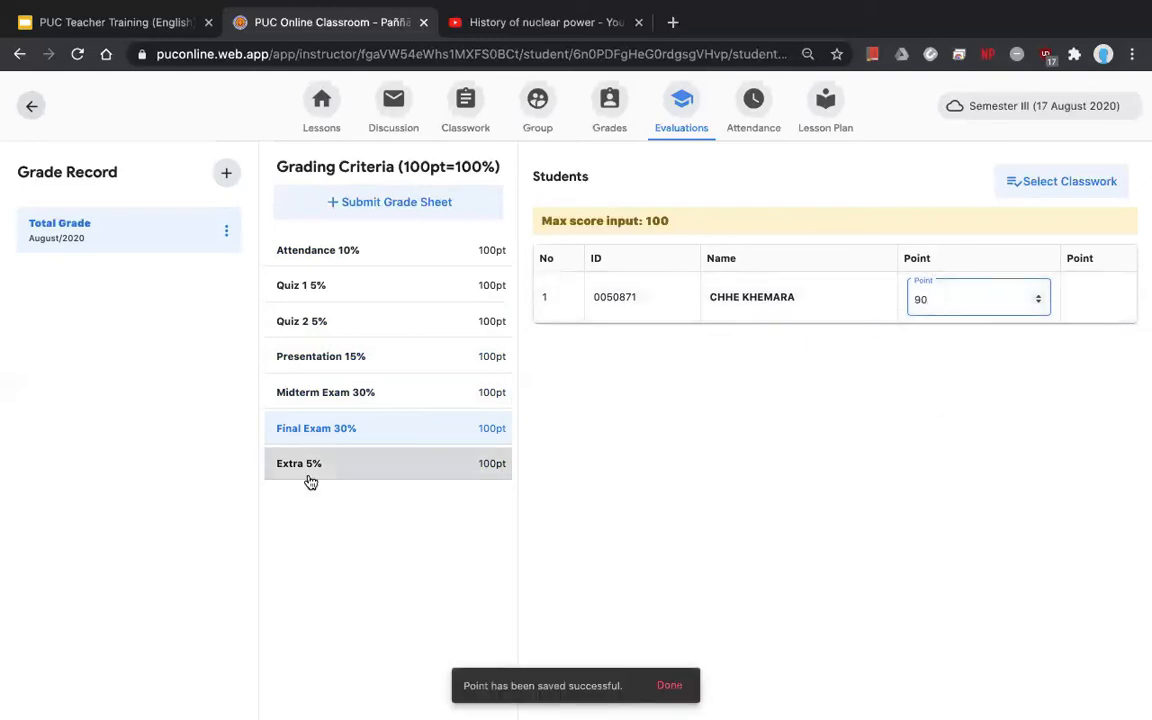
pyautogui.click(365, 464)
pyautogui.click(963, 295)
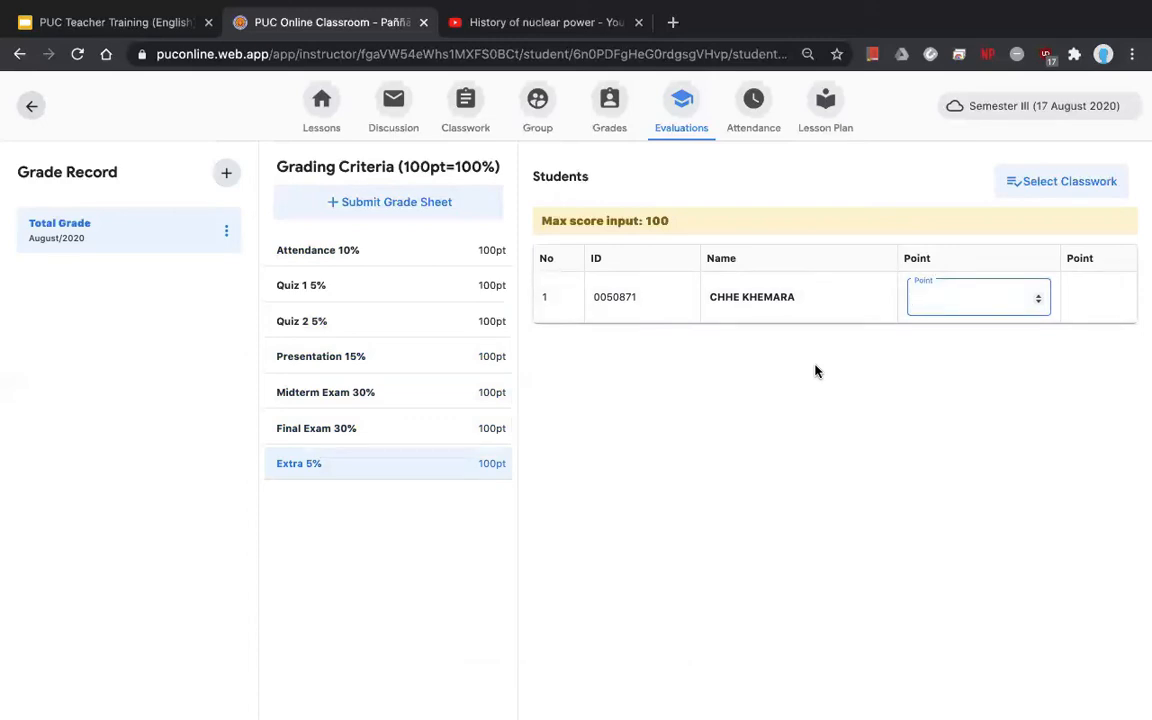
pyautogui.write('80')
# - Open the Total Grade sheet and highlight its 87.1 grand total
pyautogui.click(127, 250)
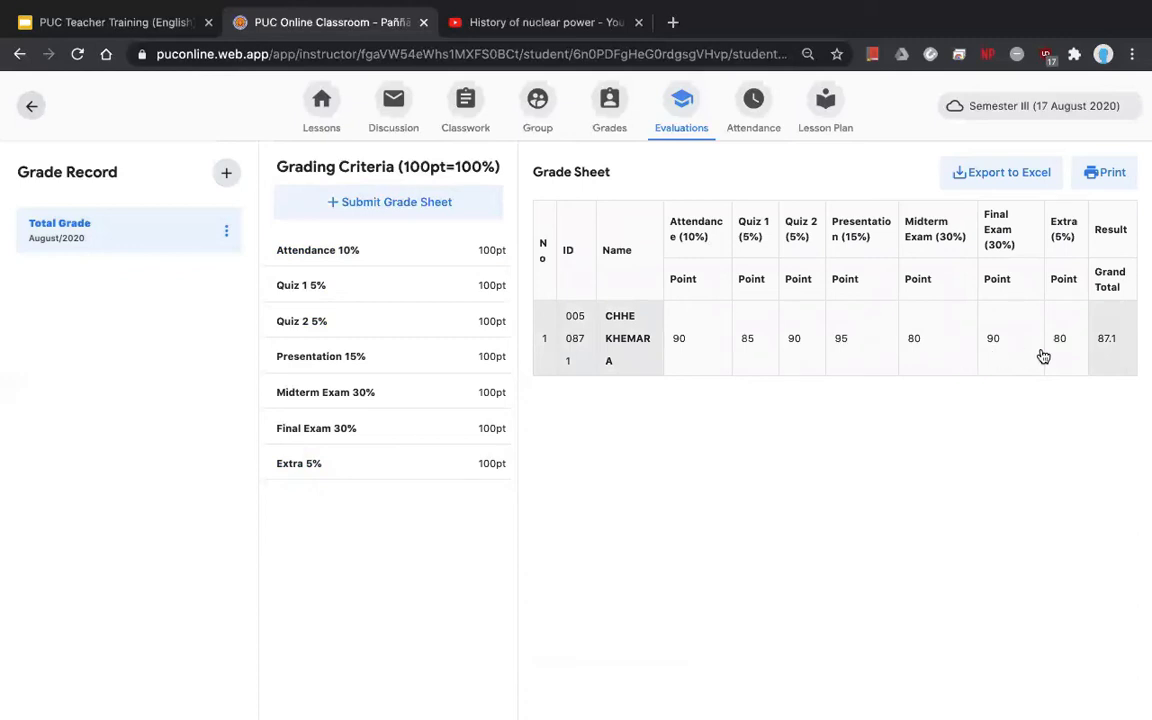
pyautogui.doubleClick(1103, 338)
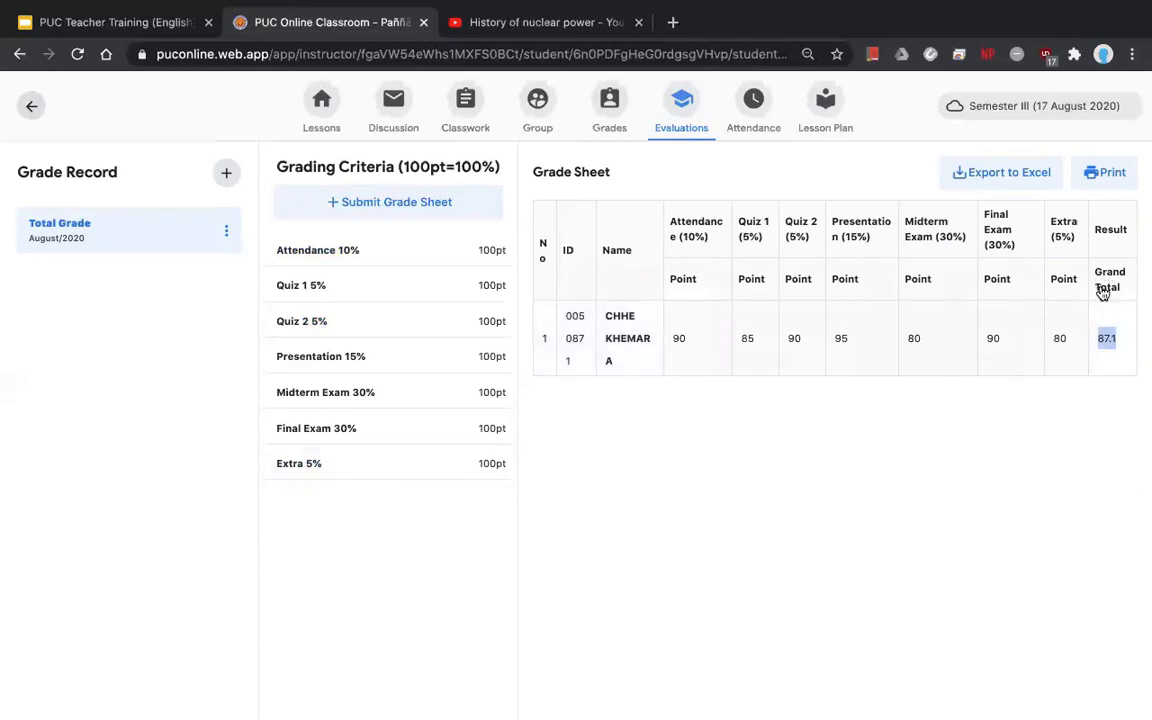
pyautogui.click(1113, 352)
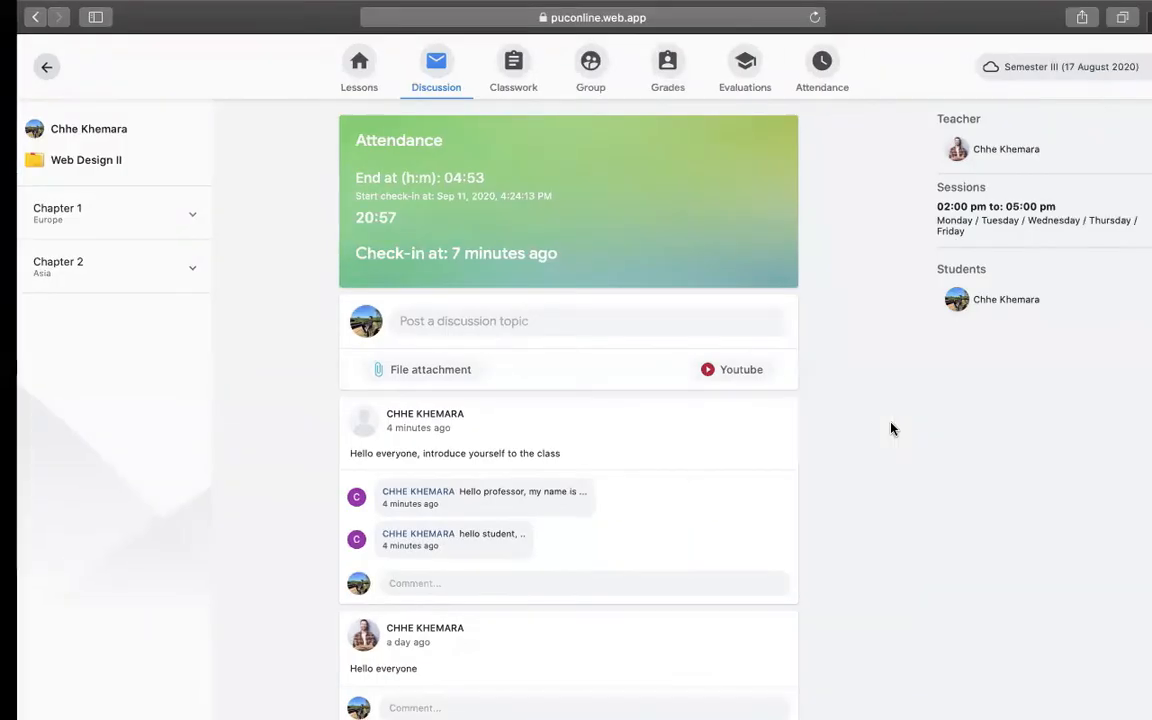
# - In the student account, open the Total Grade August/2020 record and highlight its 87.1% total
pyautogui.click(656, 72)
pyautogui.click(740, 73)
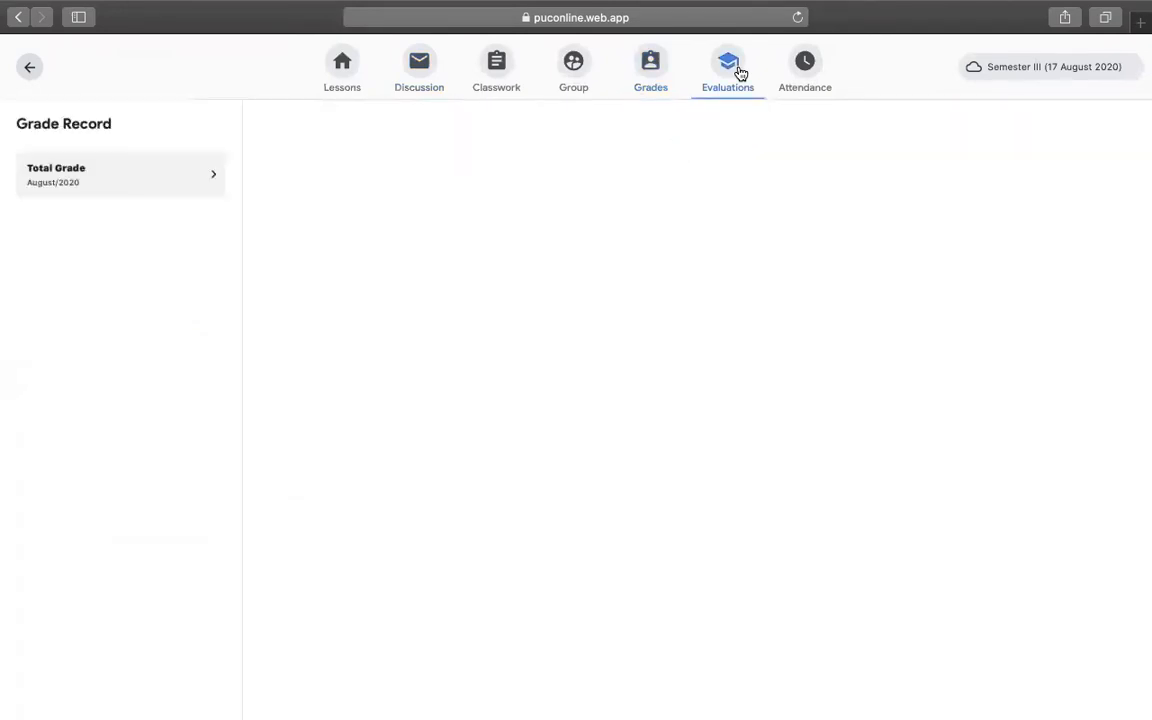
pyautogui.click(124, 192)
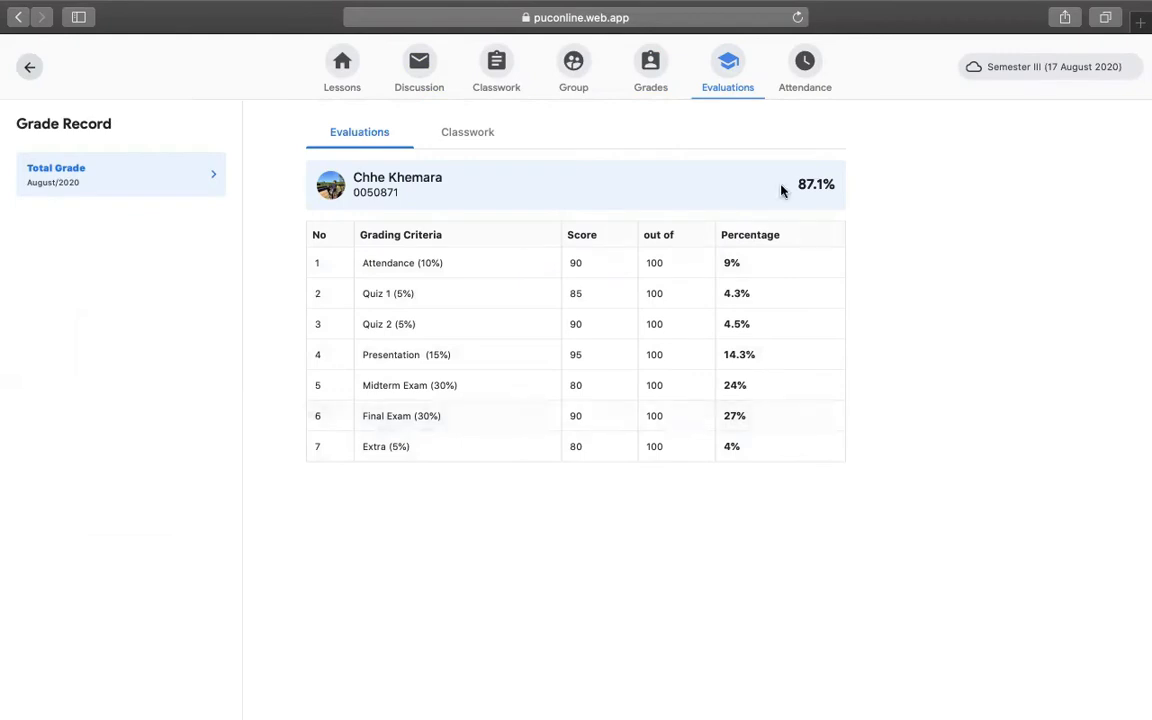
pyautogui.moveTo(776, 183); pyautogui.dragTo(833, 187)
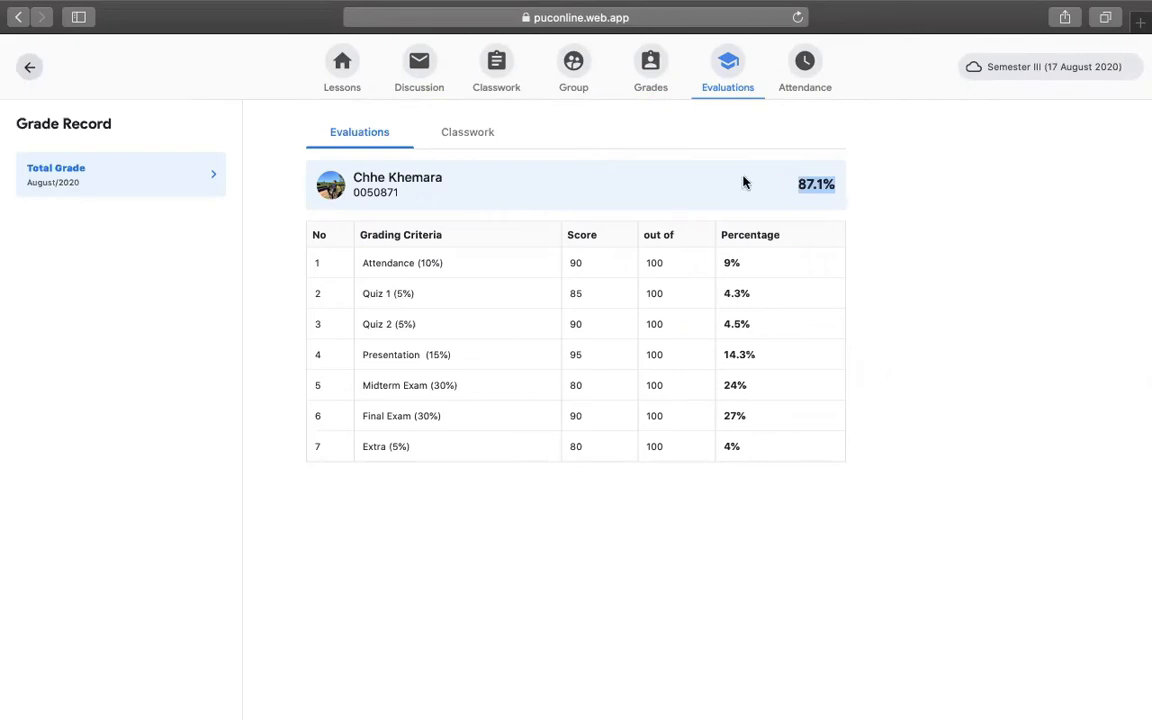
pyautogui.click(794, 203)
pyautogui.moveTo(795, 187); pyautogui.dragTo(837, 185)
pyautogui.click(835, 186)
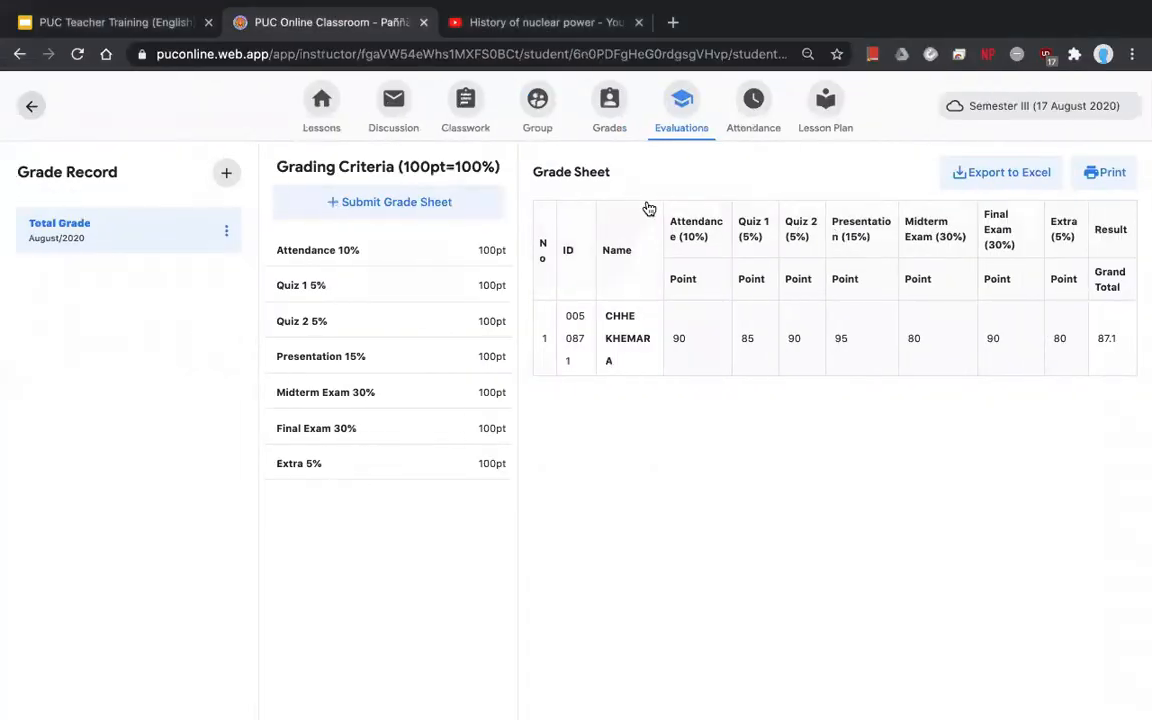
# - Scroll through the attendance sheet's Sep 9–11 marks, then go back to Lessons
pyautogui.click(760, 120)
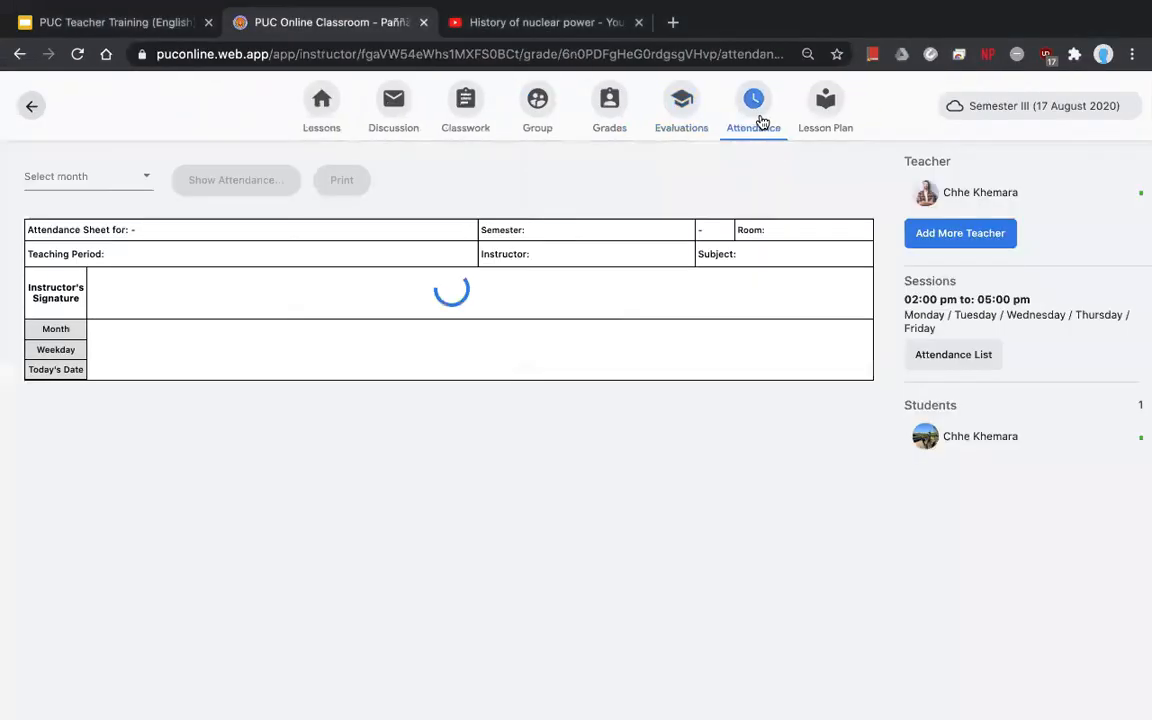
pyautogui.click(700, 117)
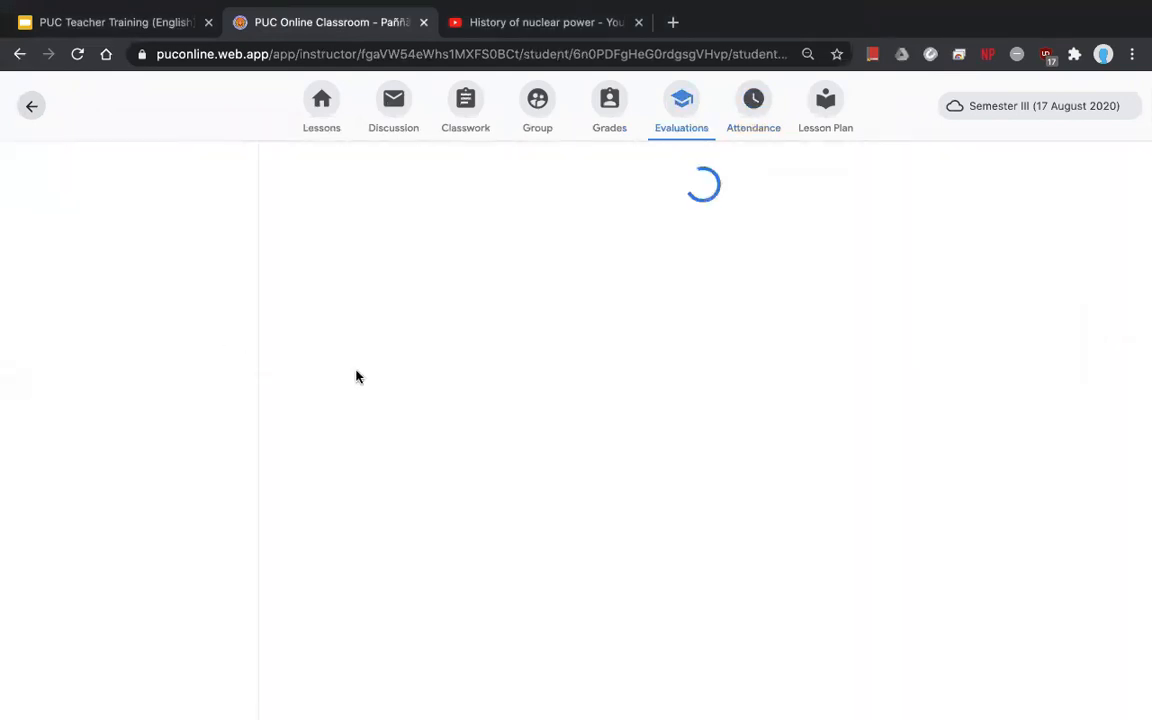
pyautogui.click(758, 110)
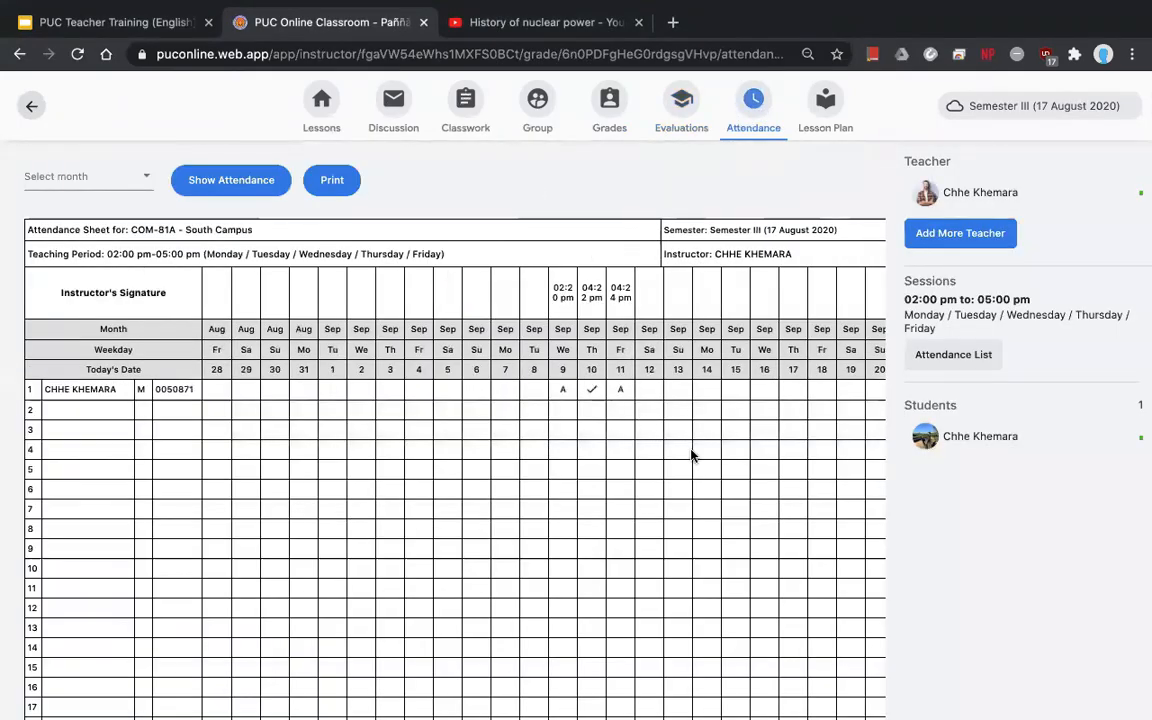
pyautogui.hscroll(3, 690, 455)
pyautogui.hscroll(1, 690, 455)
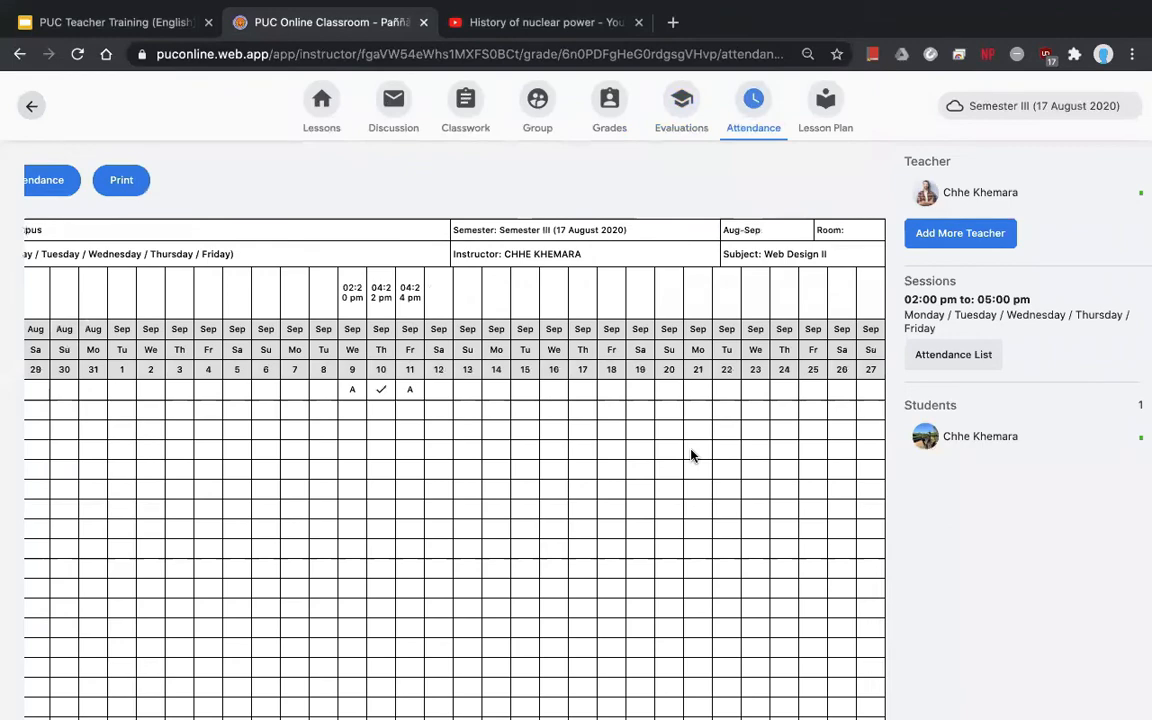
pyautogui.hscroll(-5, 690, 455)
pyautogui.hscroll(3, 790, 456)
pyautogui.hscroll(-4, 455, 456)
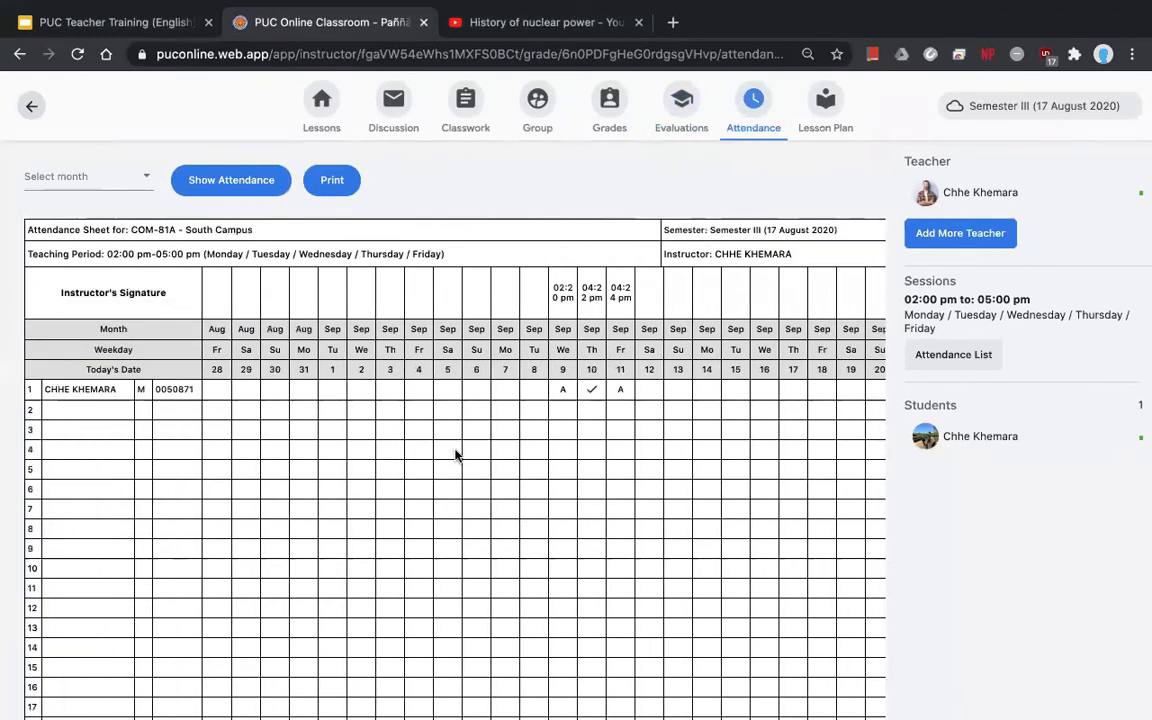
pyautogui.hscroll(4, 676, 448)
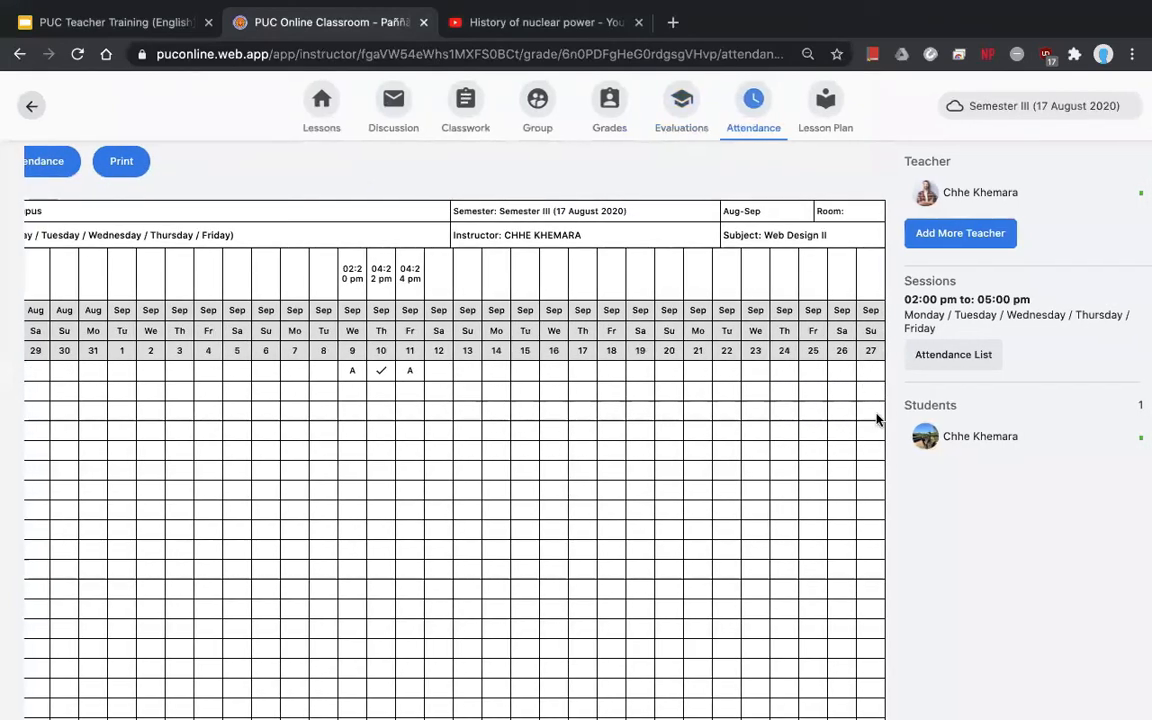
pyautogui.hscroll(-4, 645, 368)
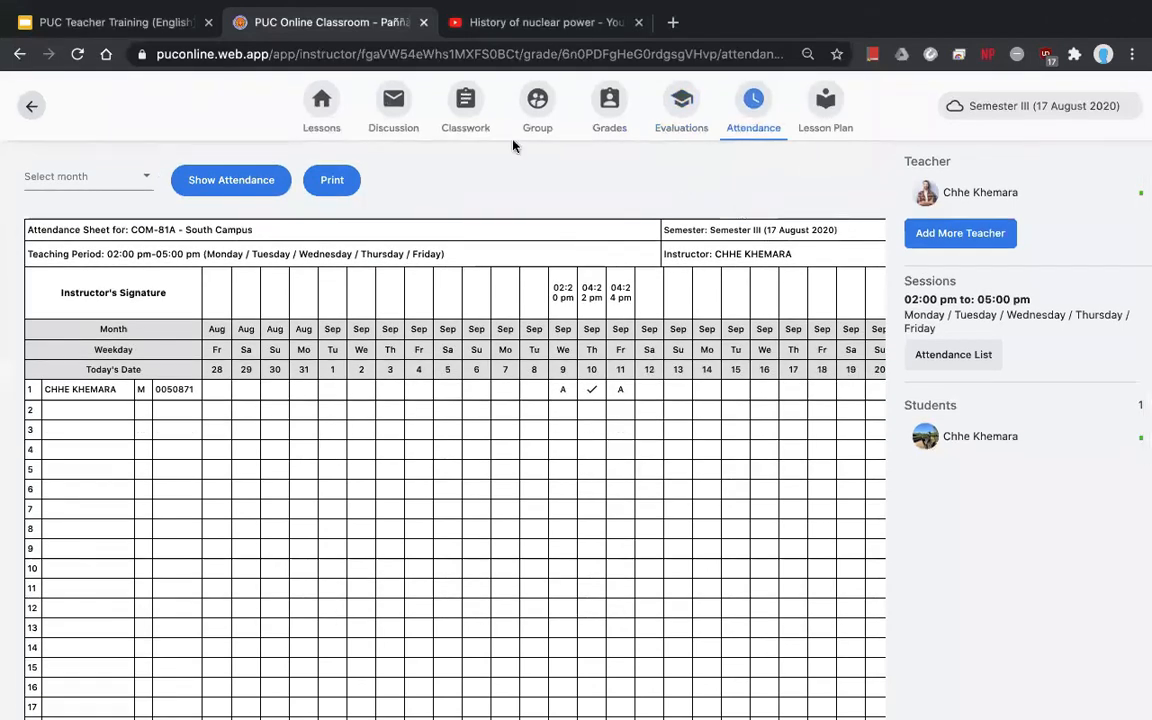
pyautogui.click(325, 116)
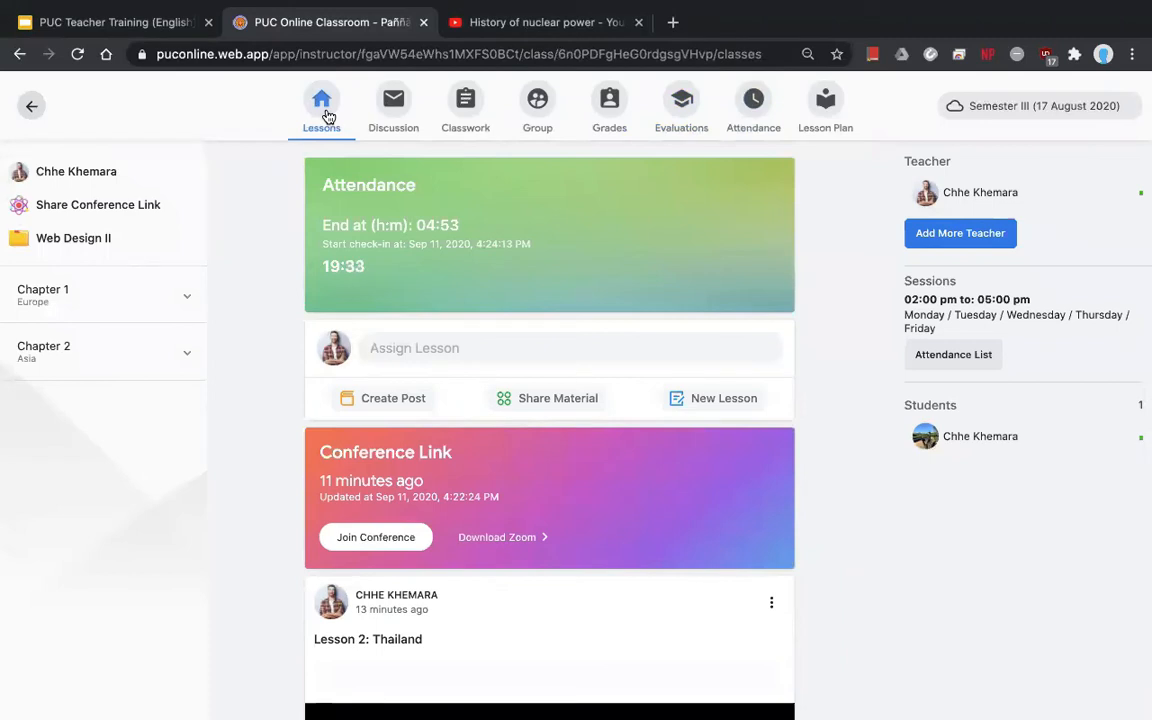
# - From the dashboard, reopen Web Design II and show its Total Grade sheet under Evaluations
pyautogui.click(31, 110)
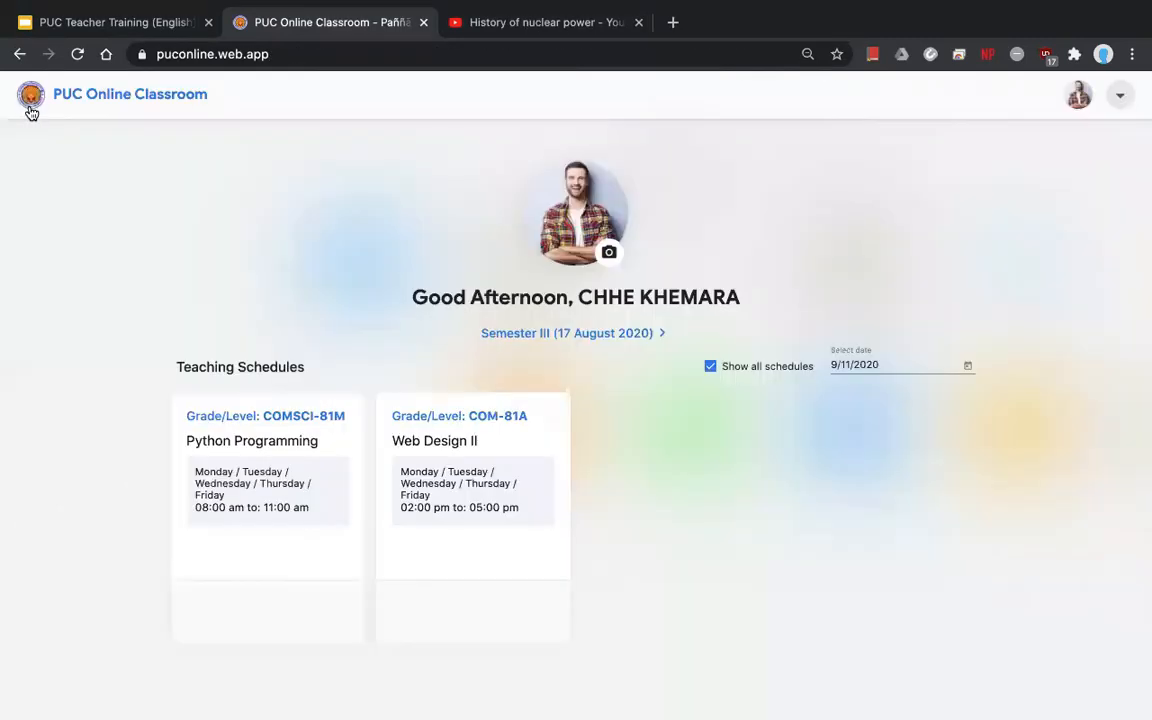
pyautogui.scroll(-3, 444, 486)
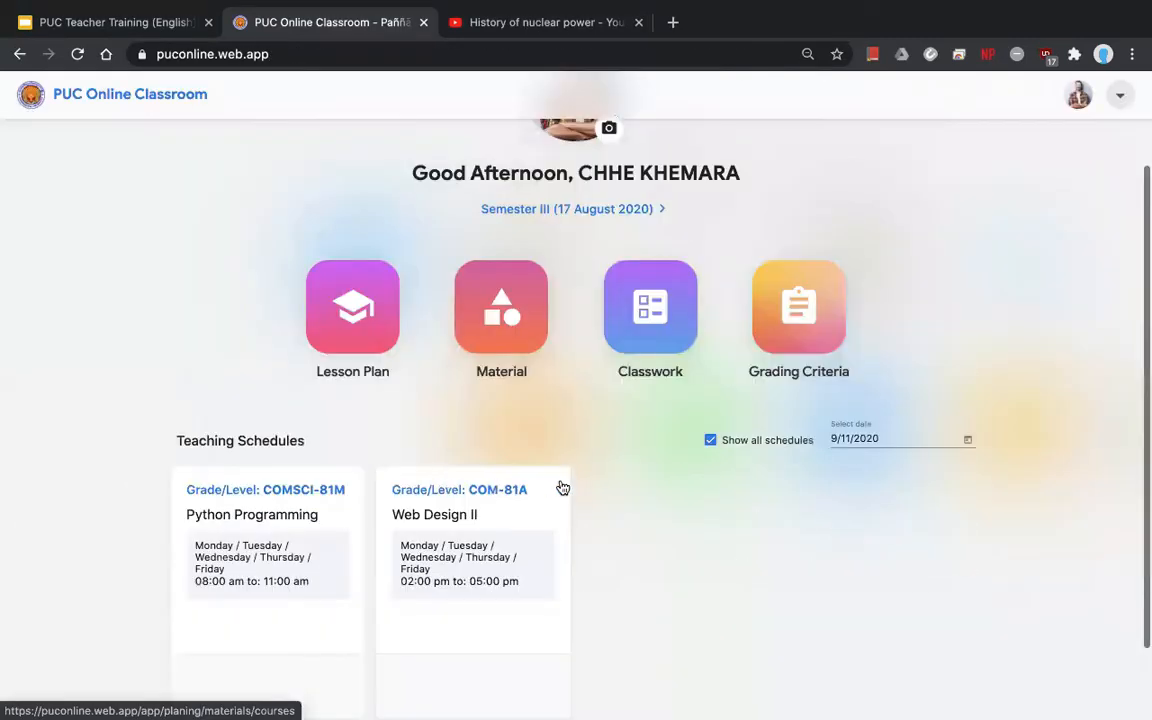
pyautogui.click(550, 492)
pyautogui.moveTo(693, 9)
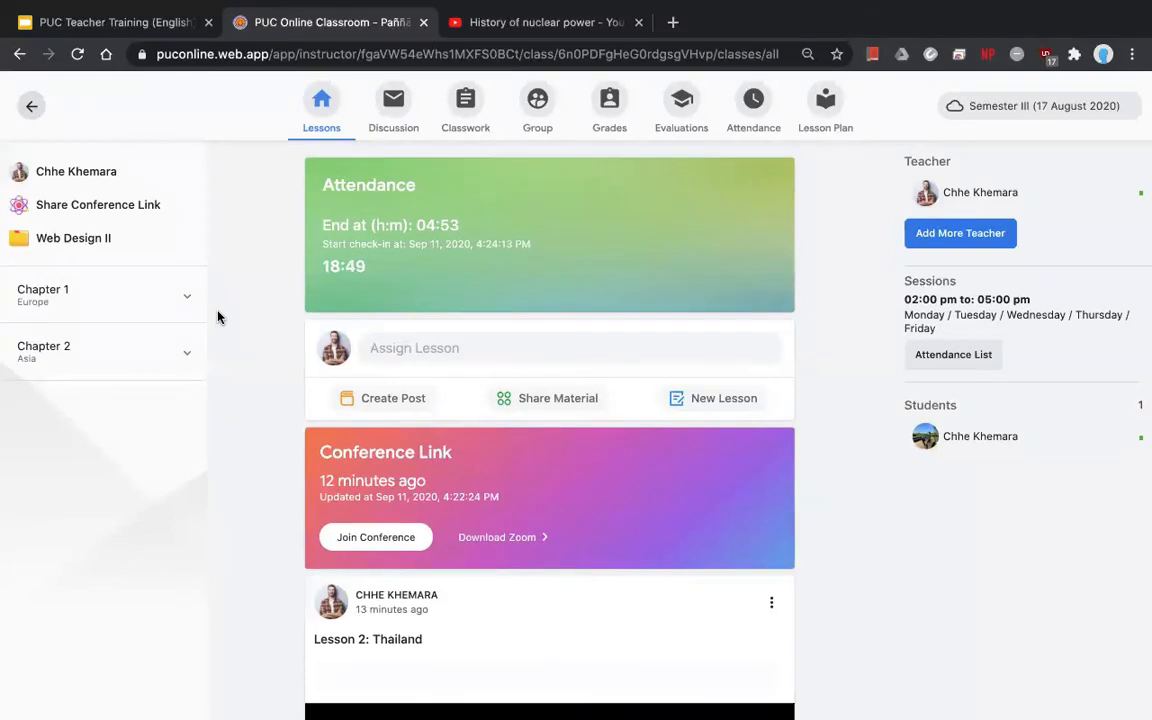
pyautogui.click(688, 115)
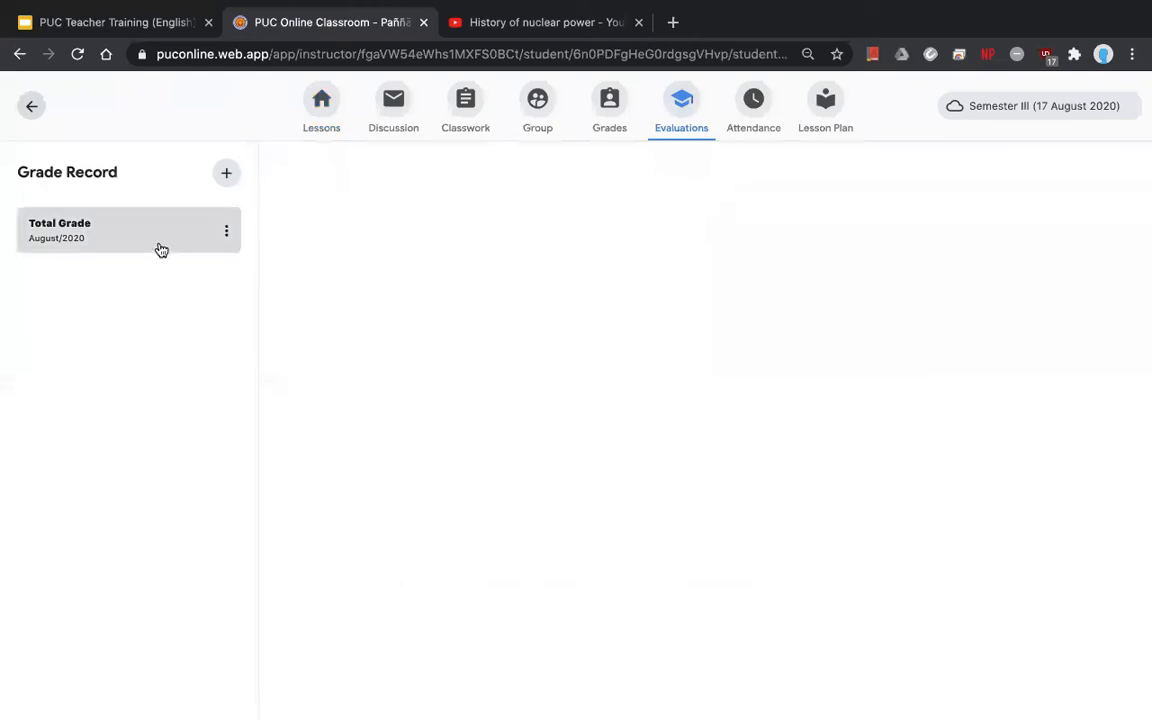
pyautogui.click(159, 249)
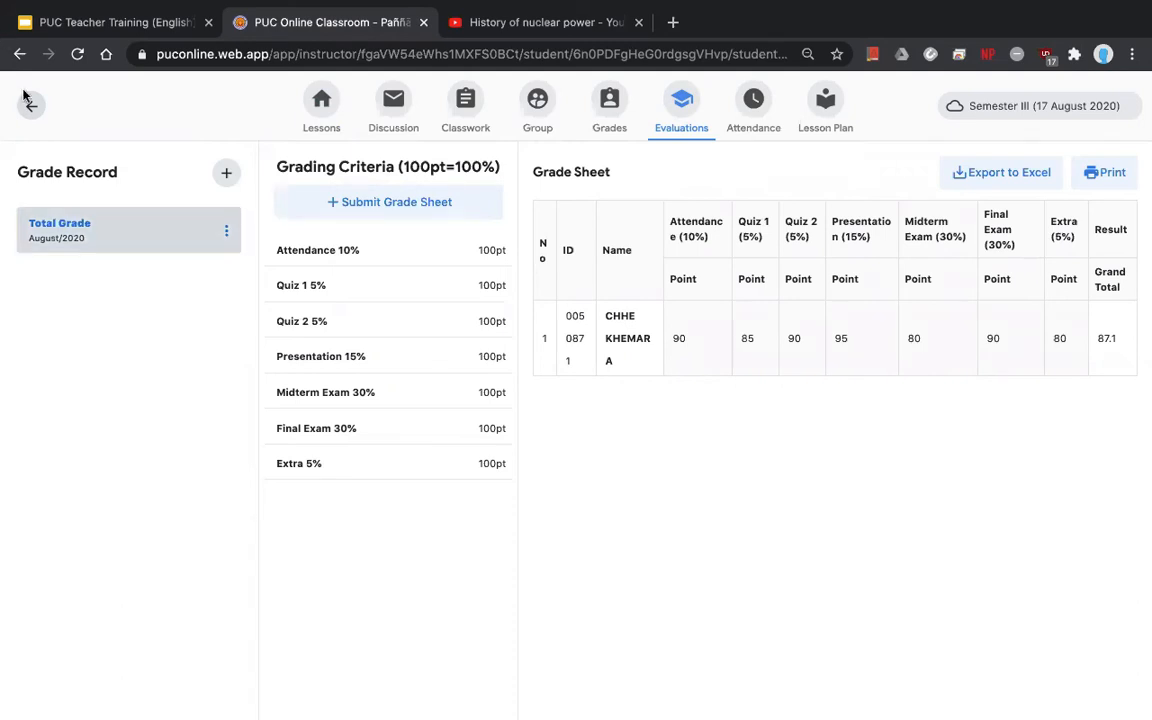
# - View the Python Programming grading criteria, opening and closing the new criterion form without saving
pyautogui.click(46, 123)
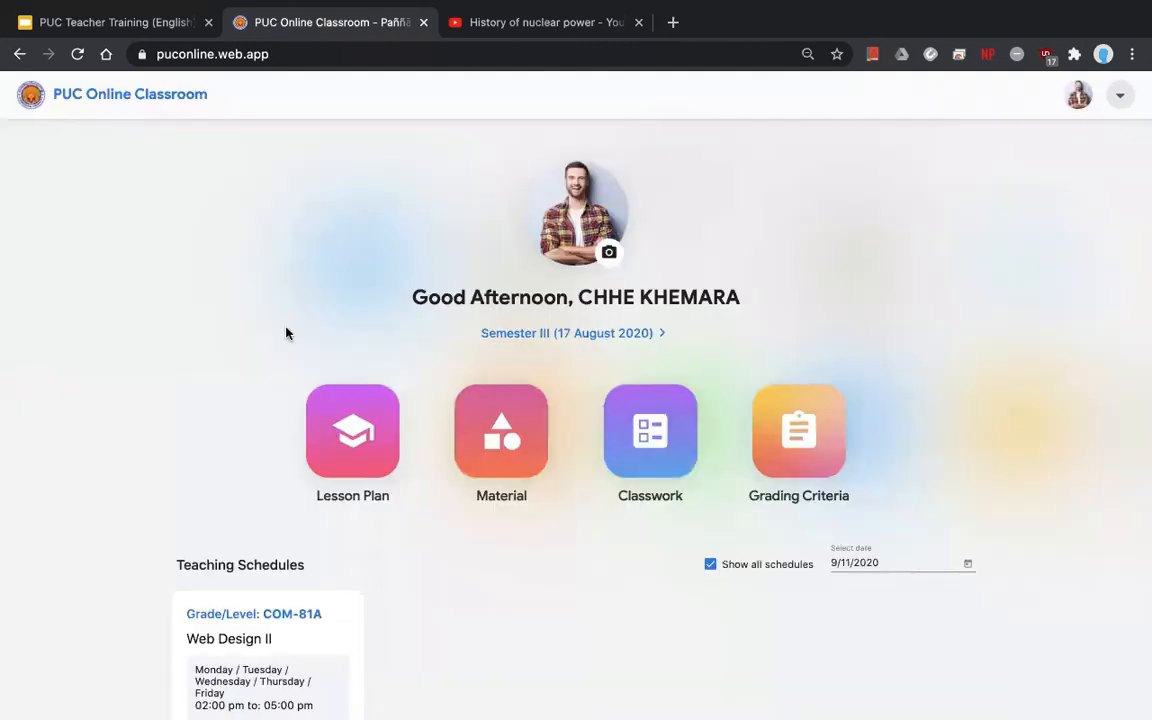
pyautogui.scroll(-2, 820, 340)
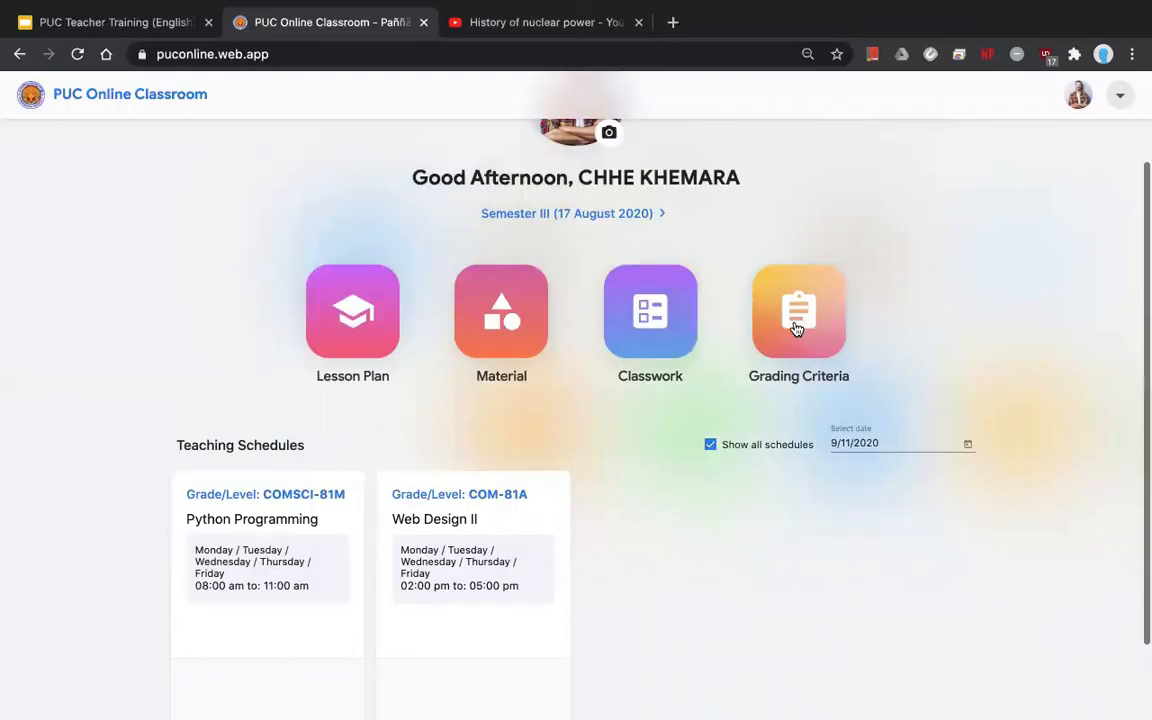
pyautogui.click(797, 316)
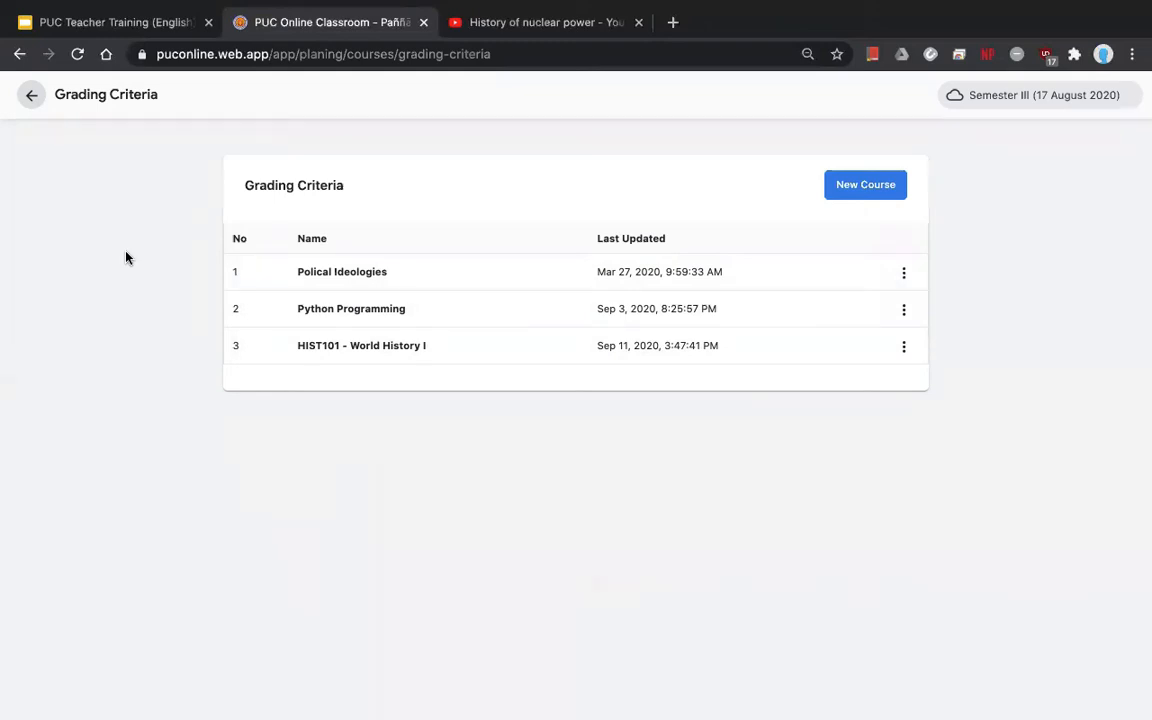
pyautogui.click(330, 323)
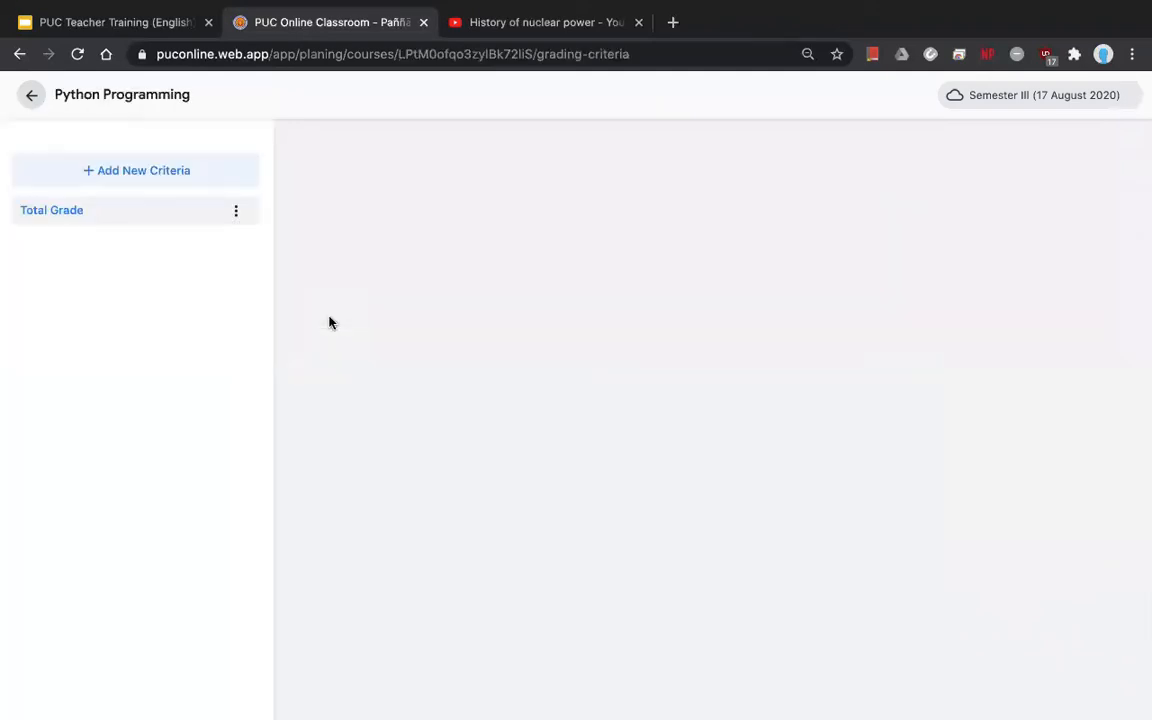
pyautogui.click(77, 176)
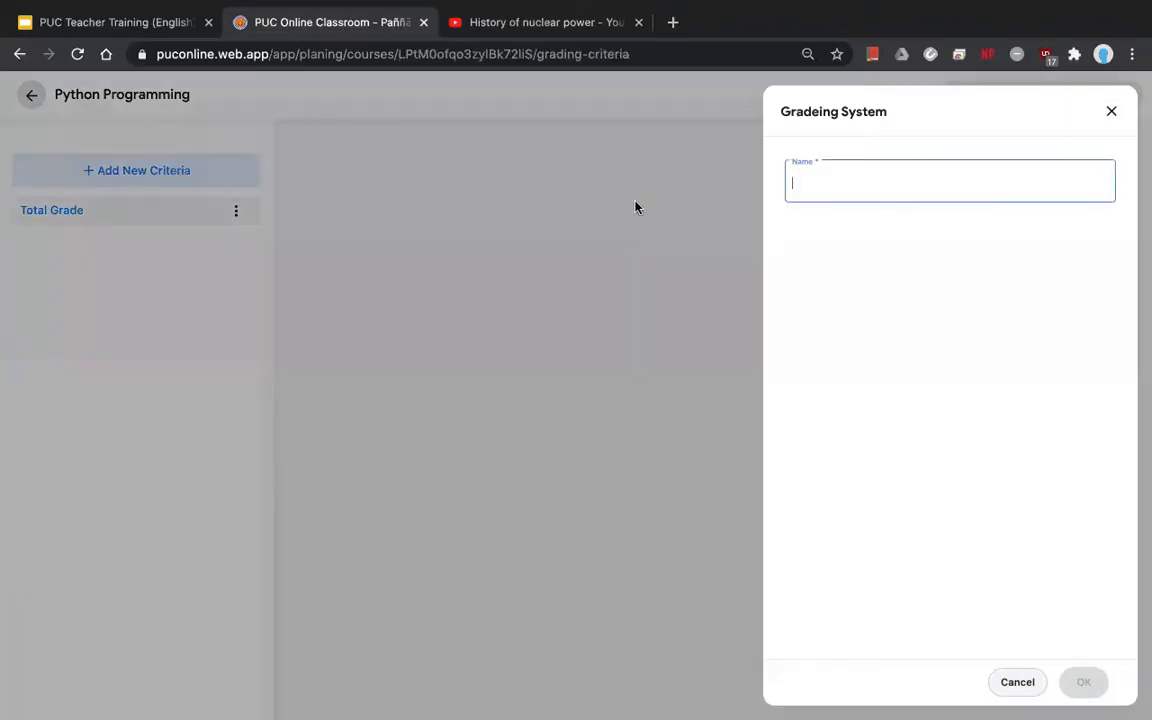
pyautogui.click(1112, 113)
# - Go back to the dashboard and reopen the Web Design II class's Lessons feed
pyautogui.click(31, 94)
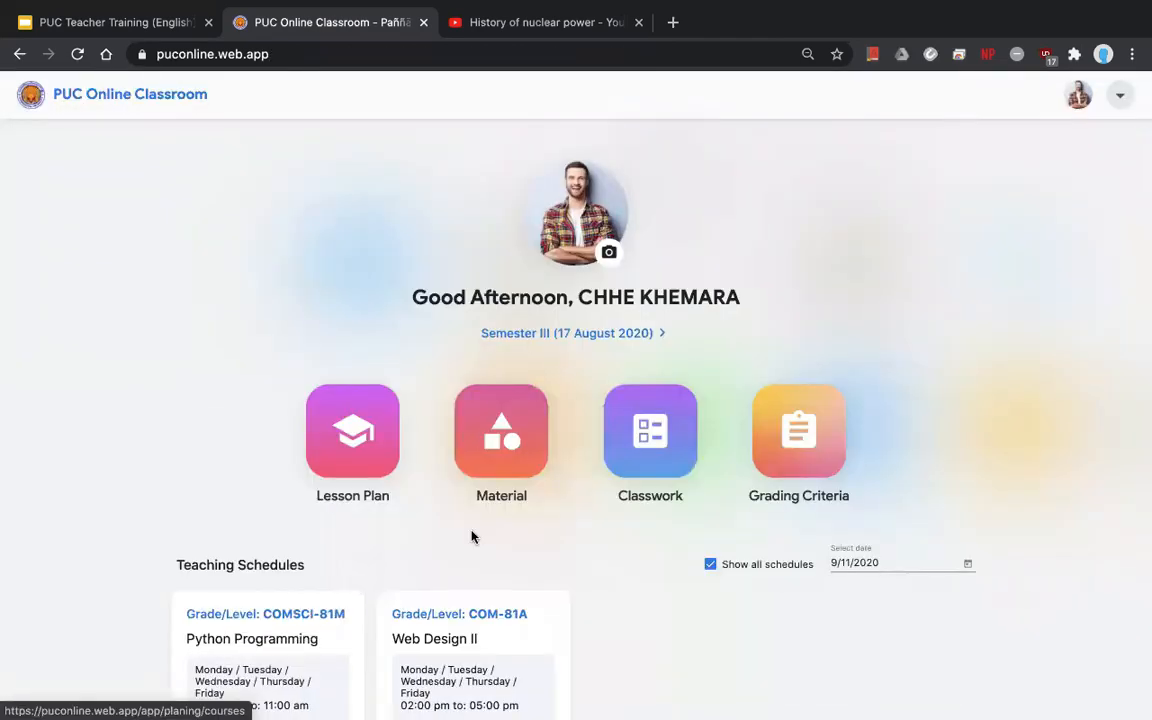
pyautogui.scroll(-1, 540, 548)
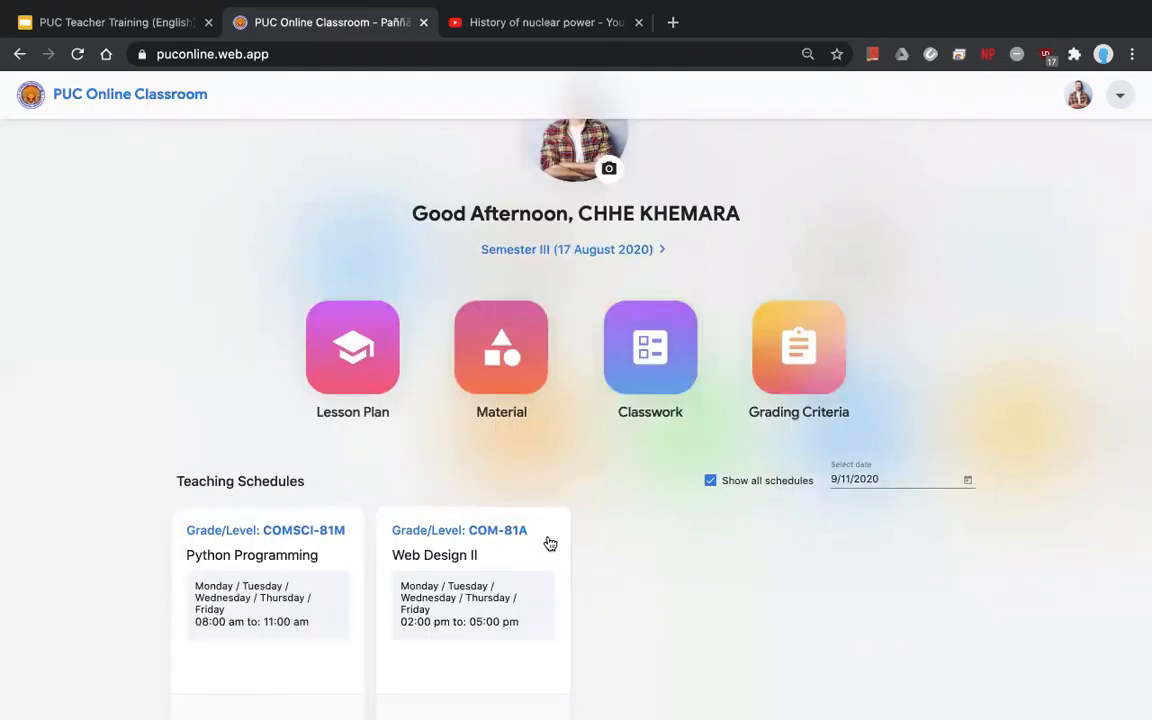
pyautogui.click(549, 543)
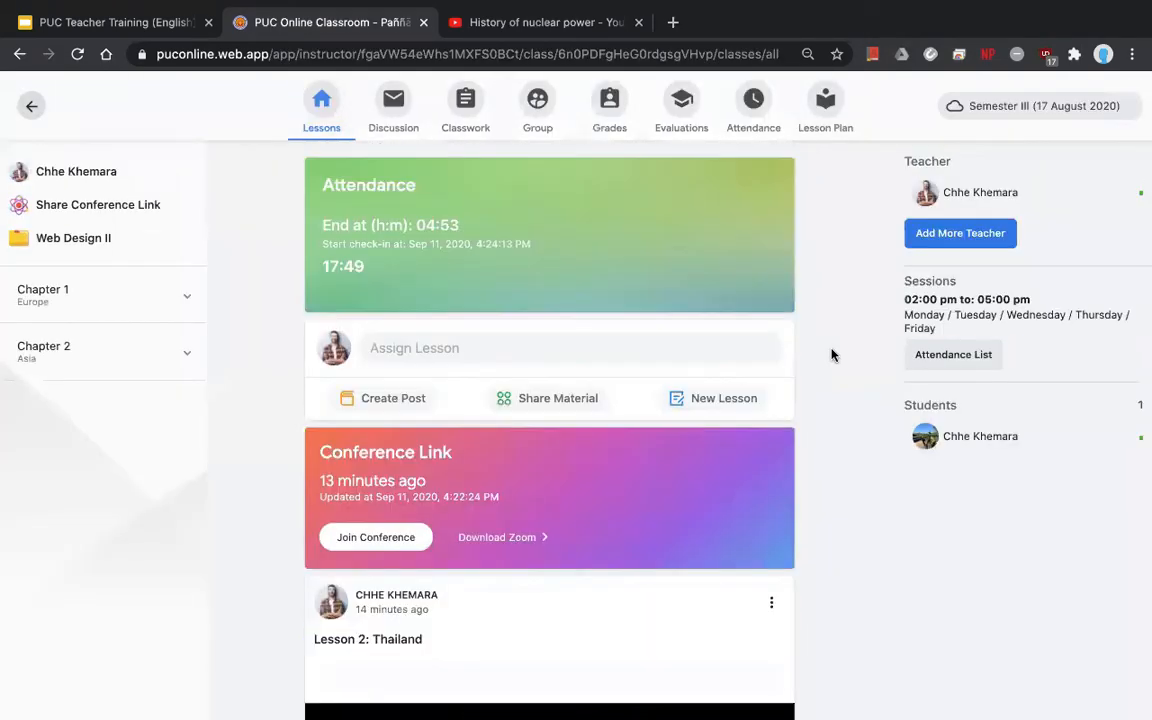
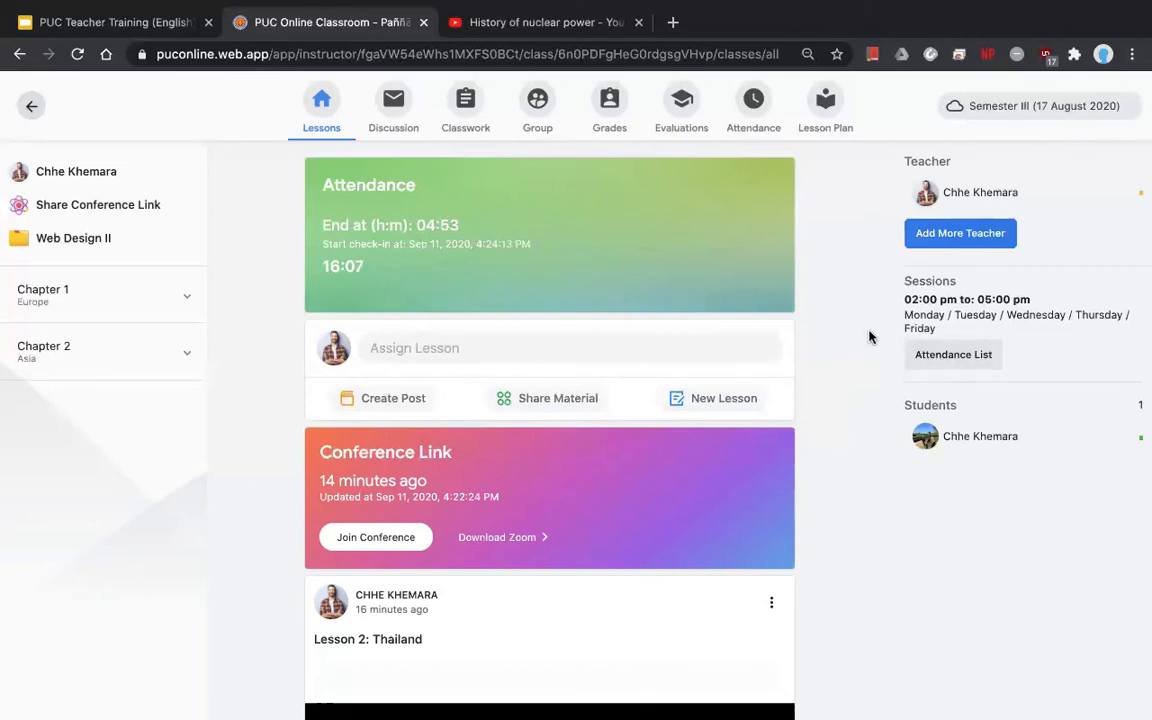
# - Review the class attendance check list to see which students checked in, then close it
pyautogui.click(955, 356)
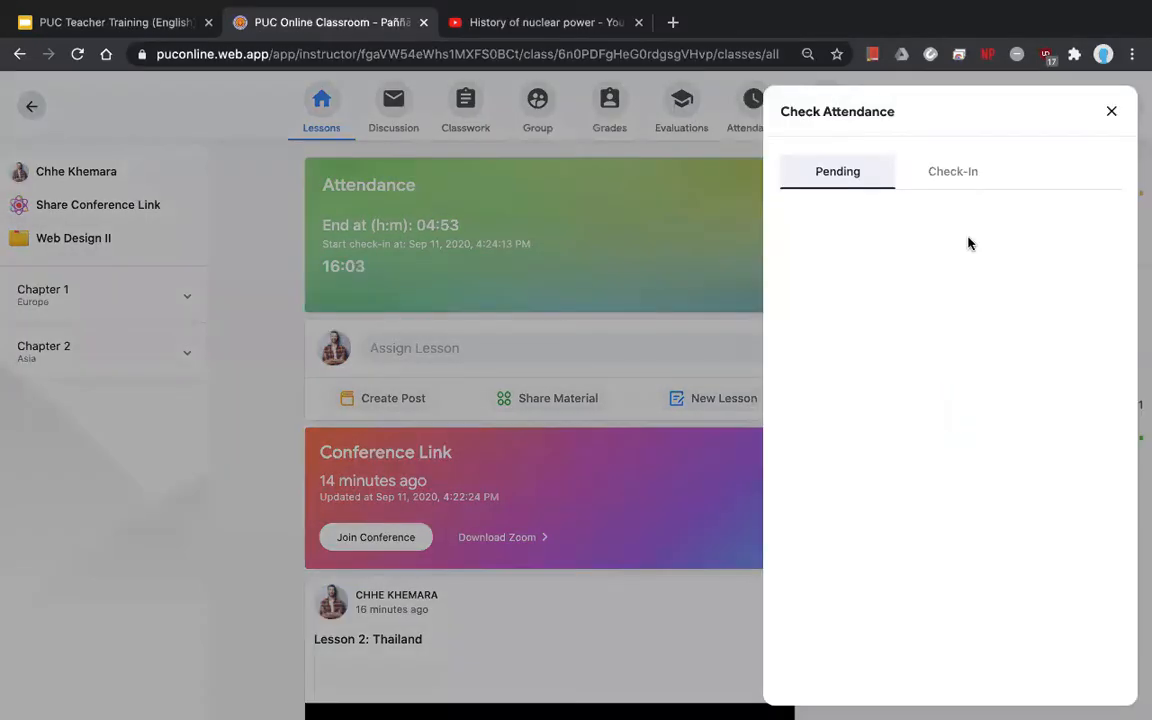
pyautogui.click(935, 180)
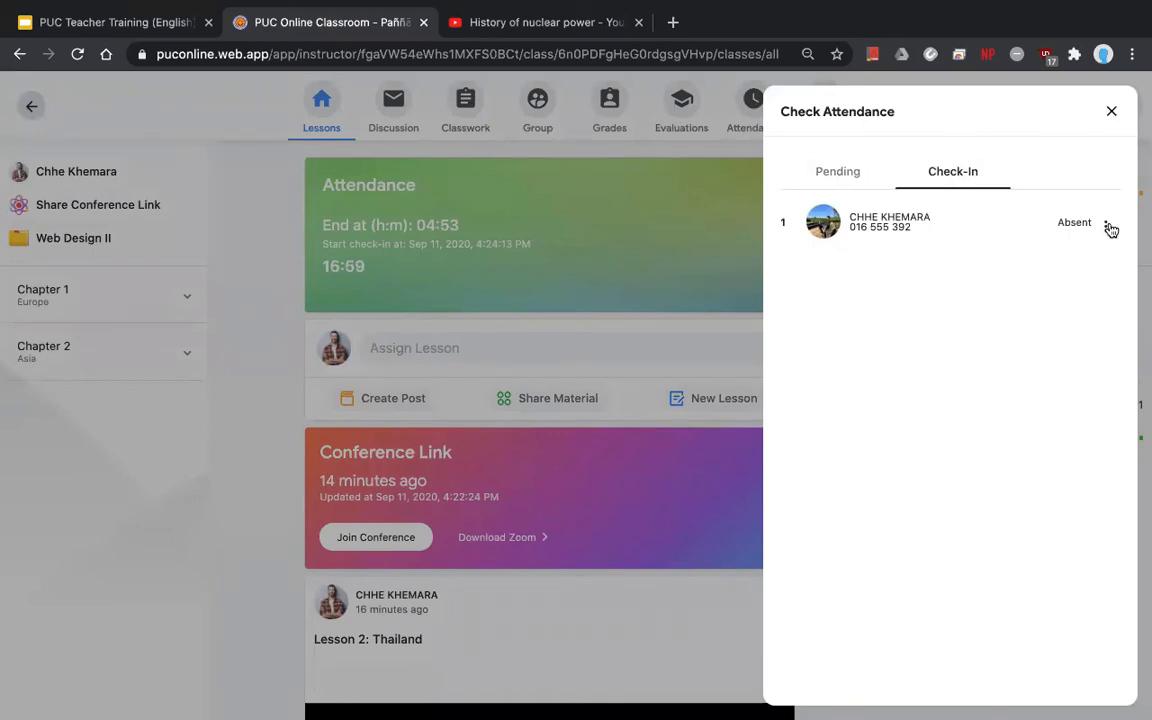
pyautogui.click(1111, 113)
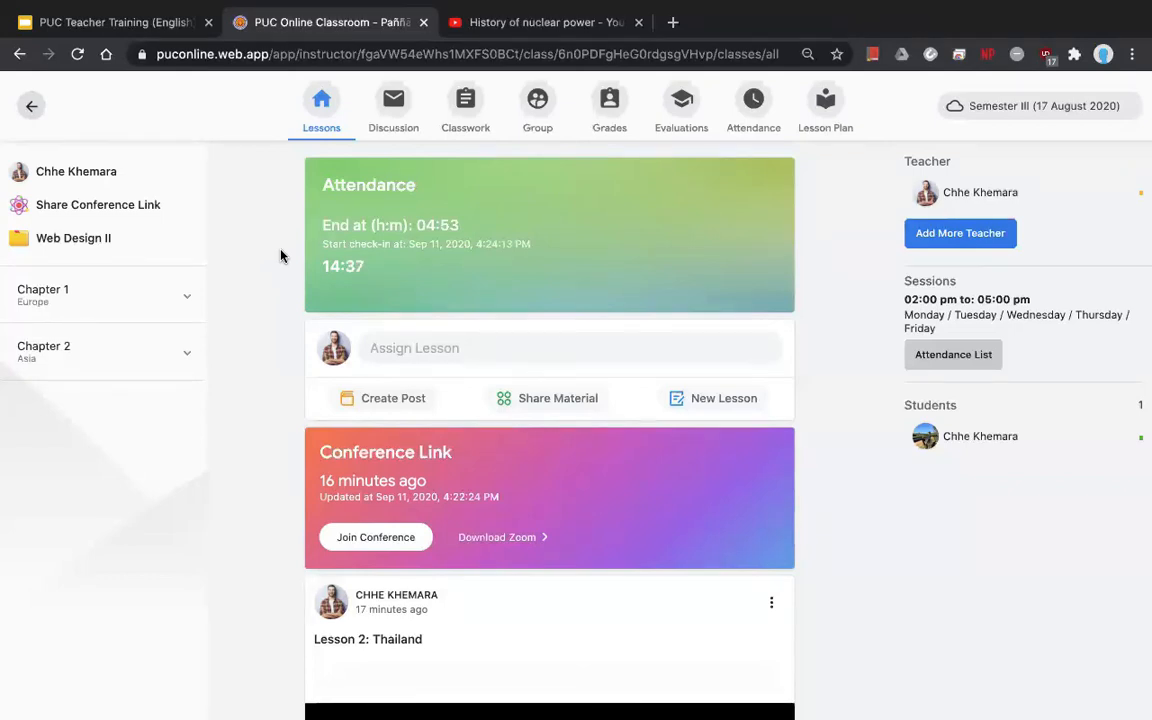
# - From the dashboard's Classwork, pick HIST101 - World History I and start a new classwork
pyautogui.click(31, 104)
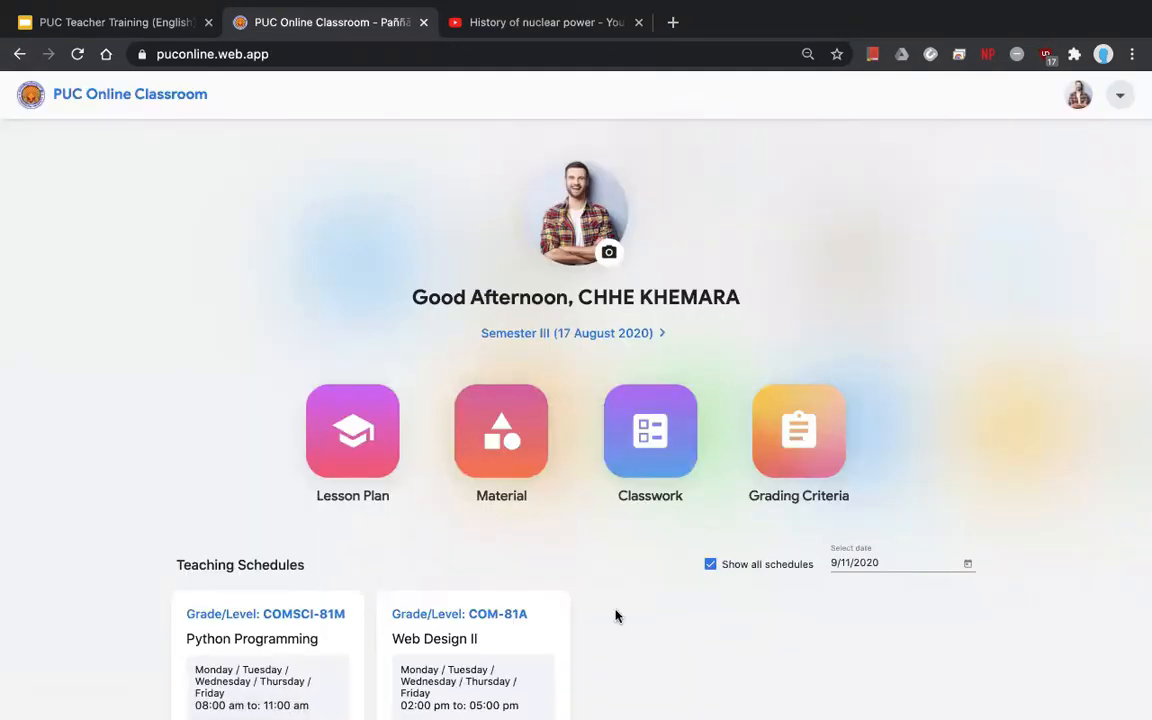
pyautogui.scroll(-3, 616, 616)
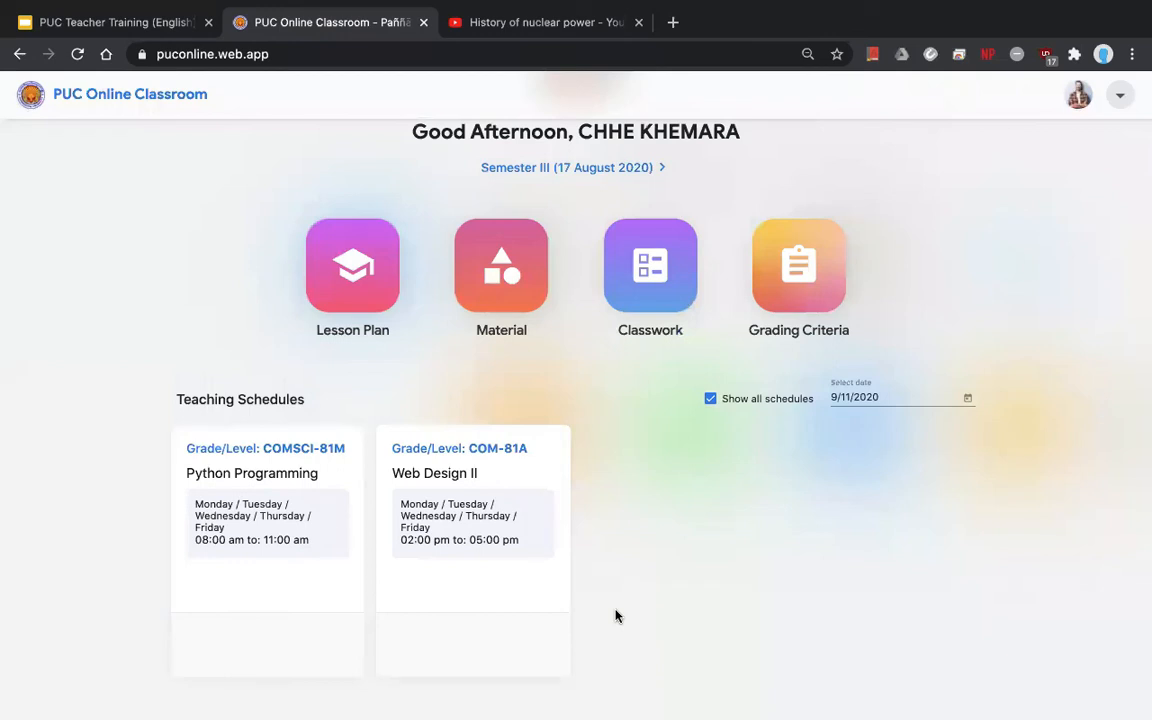
pyautogui.scroll(2, 616, 616)
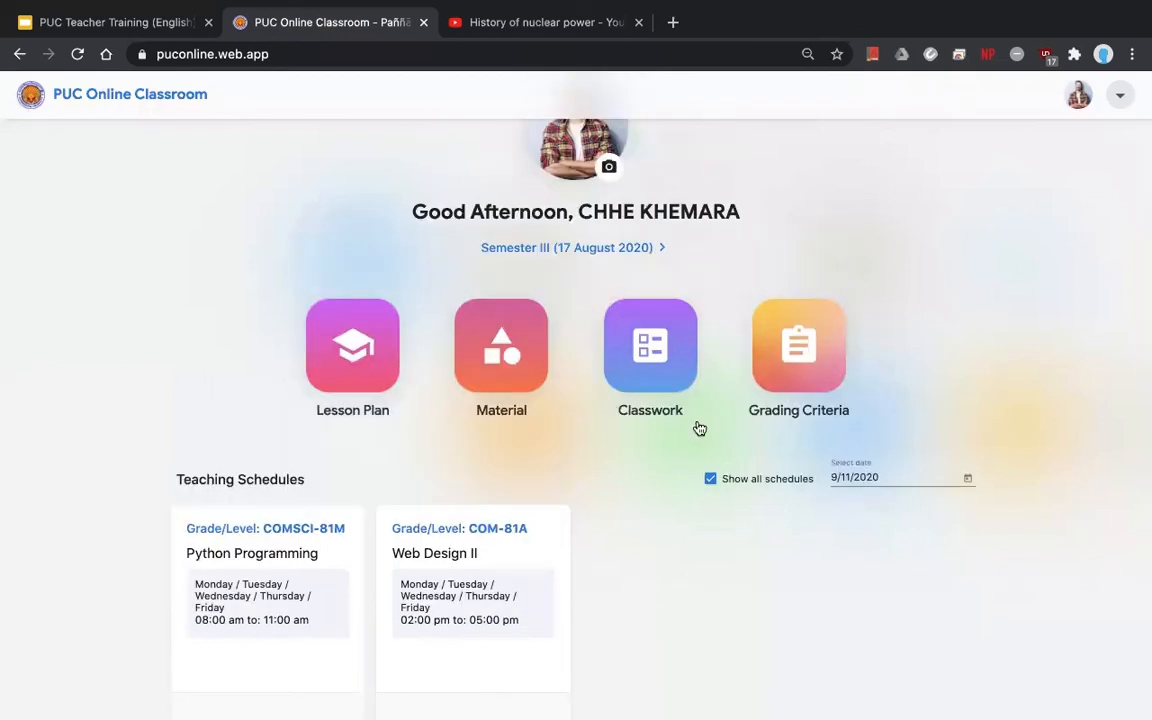
pyautogui.click(632, 386)
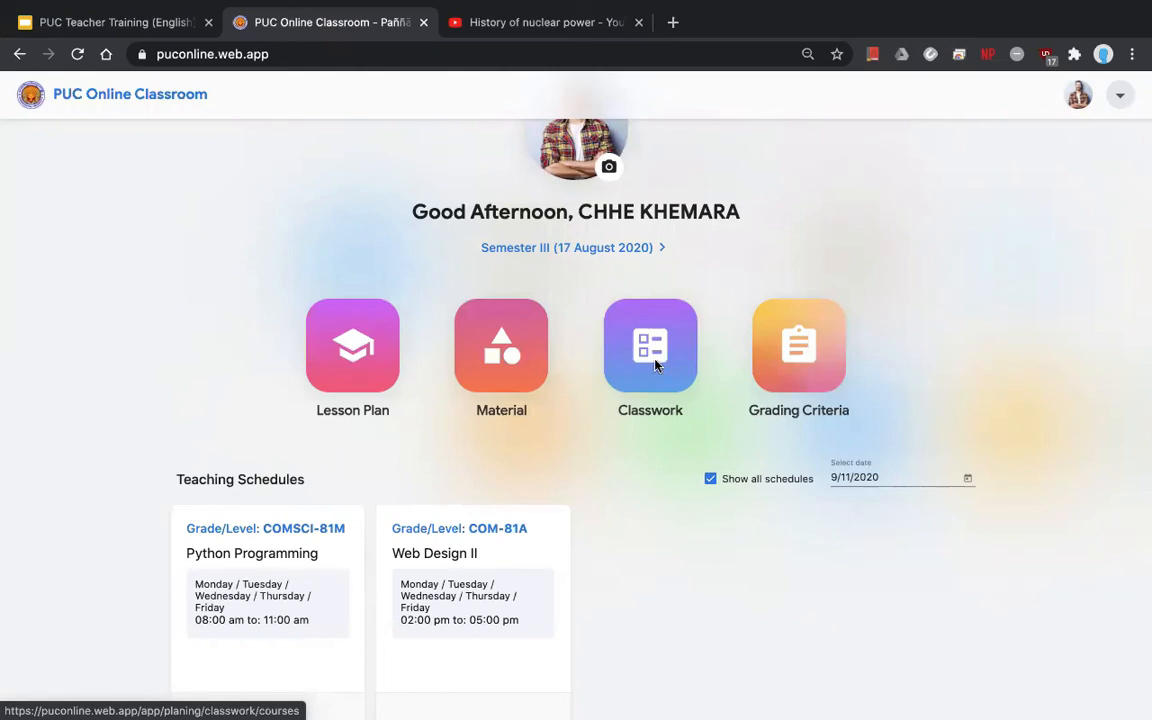
pyautogui.click(656, 366)
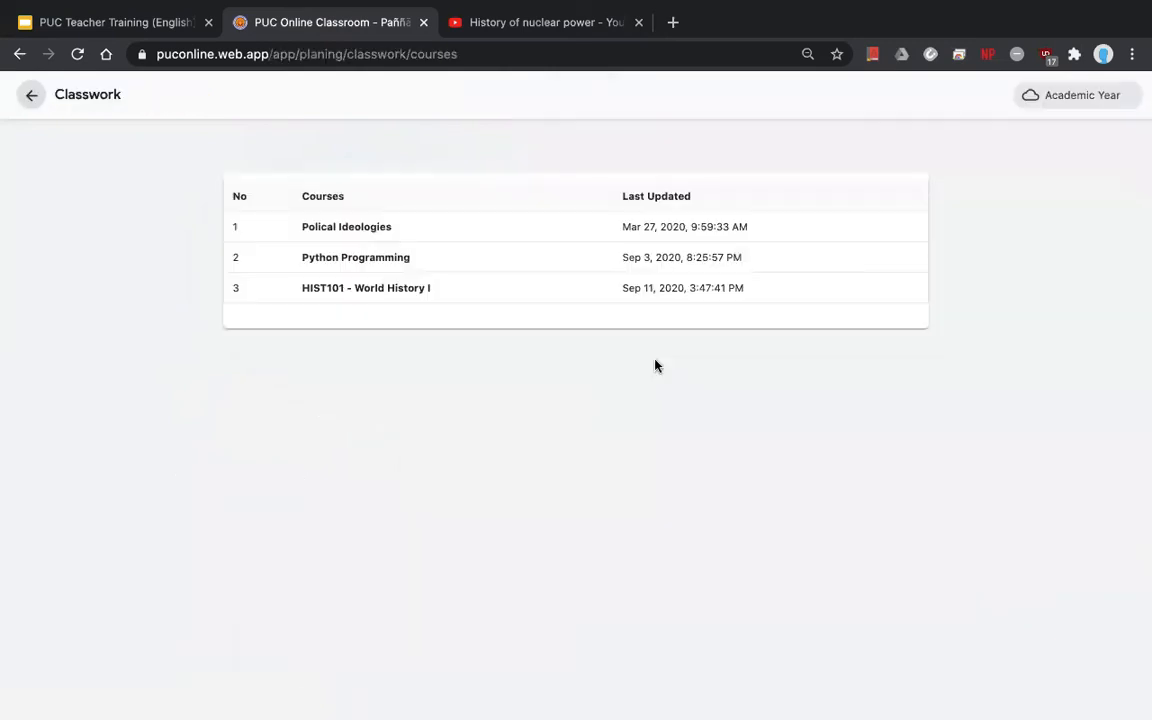
pyautogui.click(368, 300)
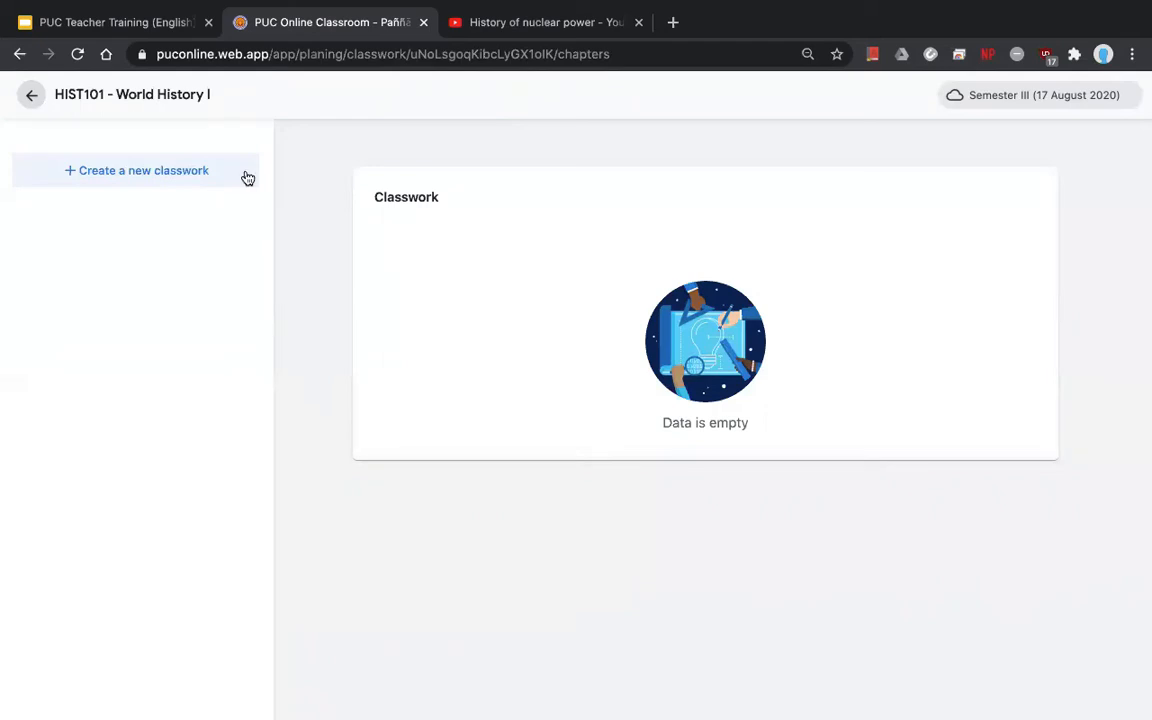
pyautogui.click(173, 182)
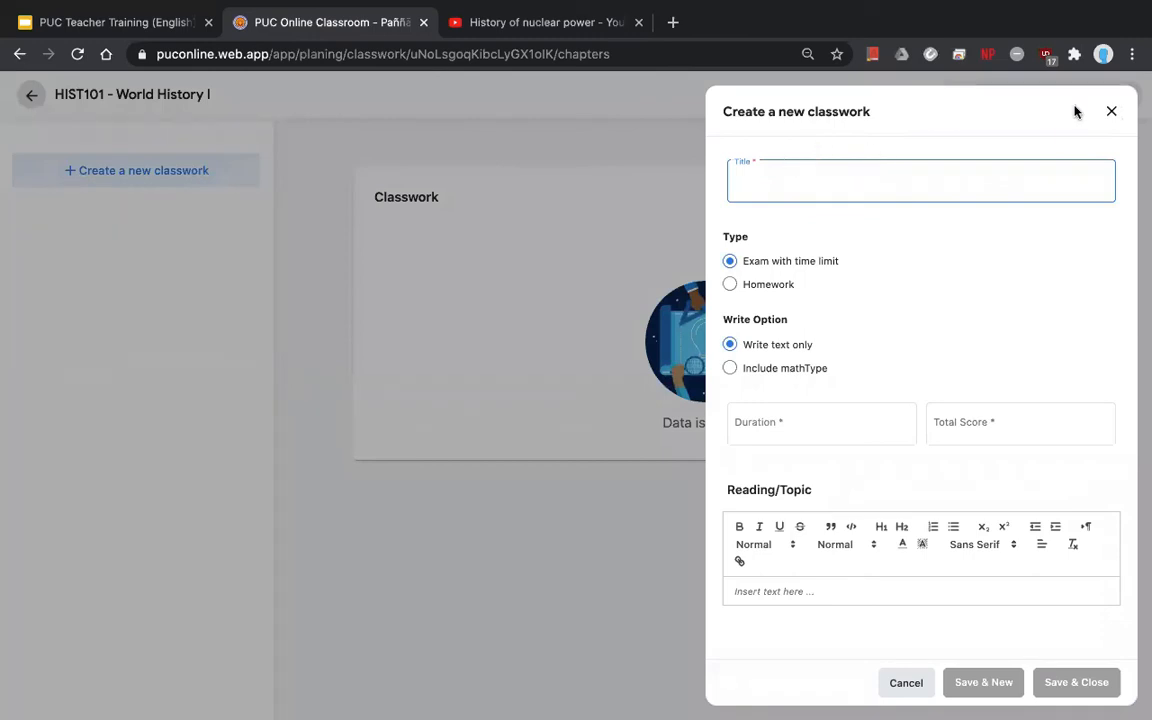
# - Title the classwork 'Final Exam' and set its type to Exam with time limit
pyautogui.click(1110, 112)
pyautogui.click(206, 170)
pyautogui.write('Final Exam')
pyautogui.click(783, 287)
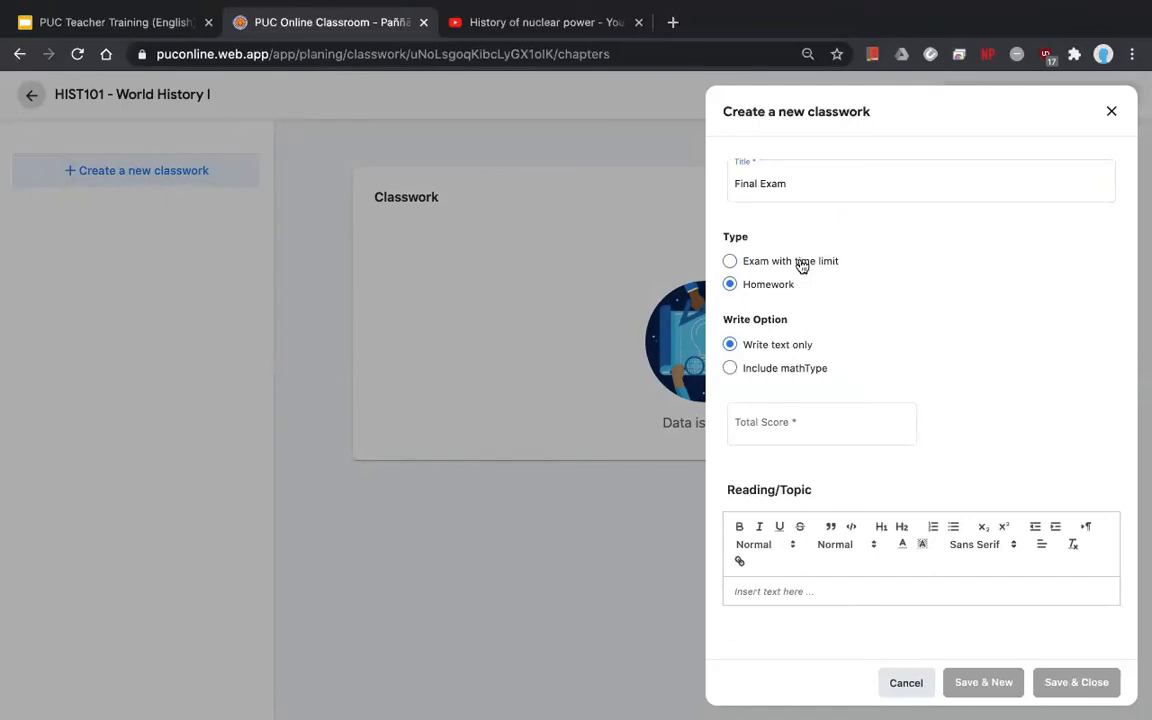
pyautogui.click(801, 264)
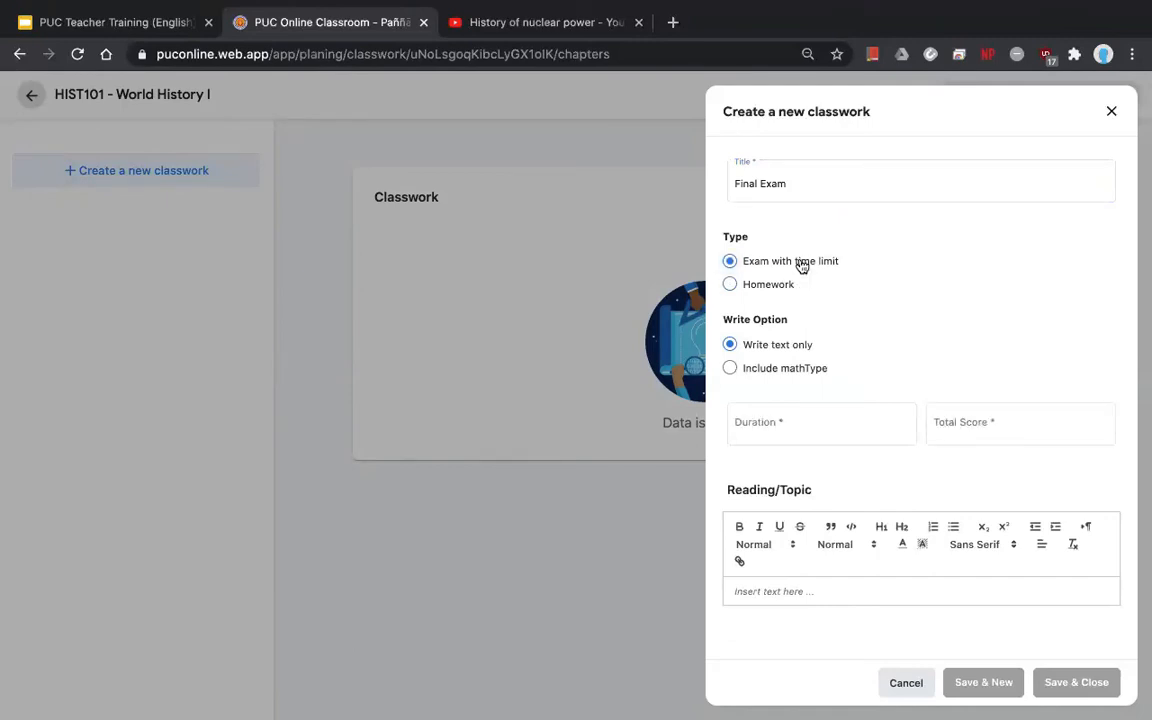
pyautogui.click(759, 286)
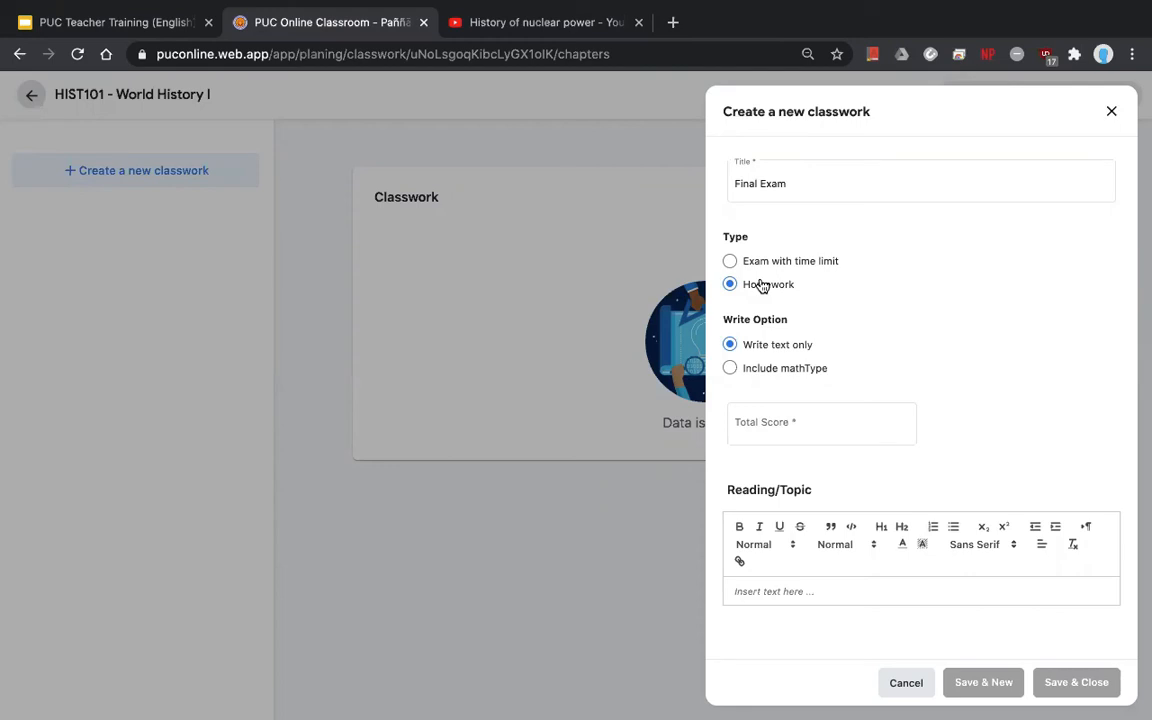
pyautogui.click(789, 263)
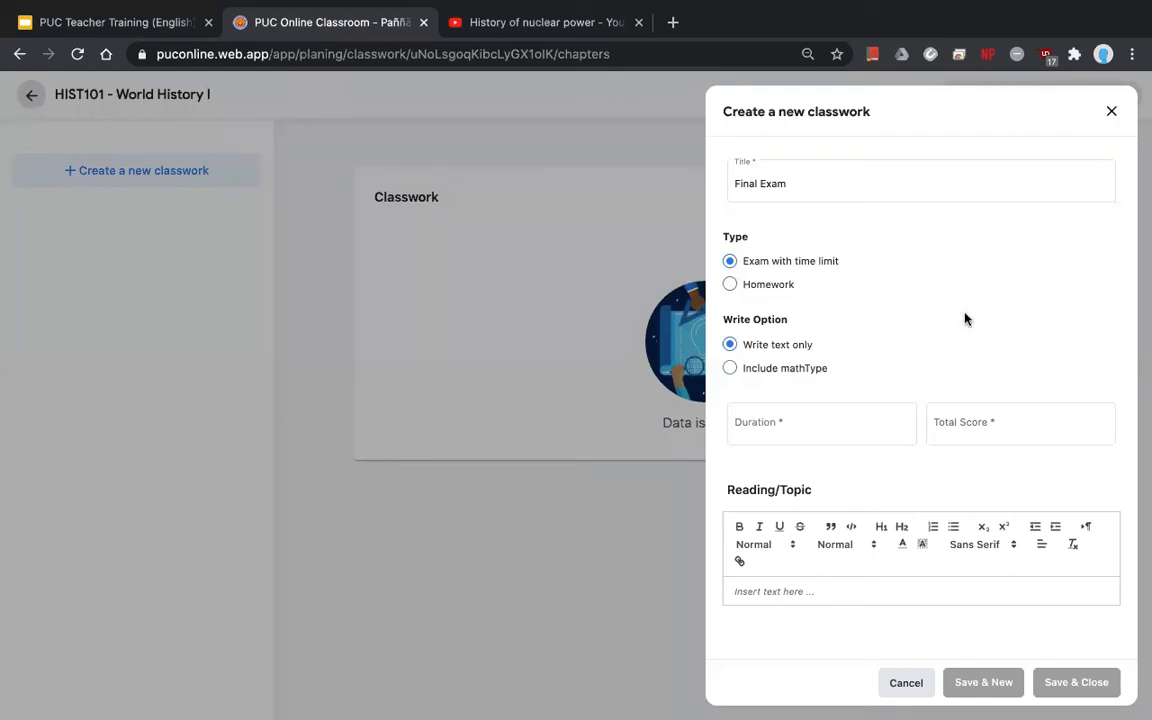
# - Give the Final Exam a duration of 90 and total score of 100, then save it
pyautogui.click(766, 175)
pyautogui.moveTo(795, 180); pyautogui.dragTo(715, 185)
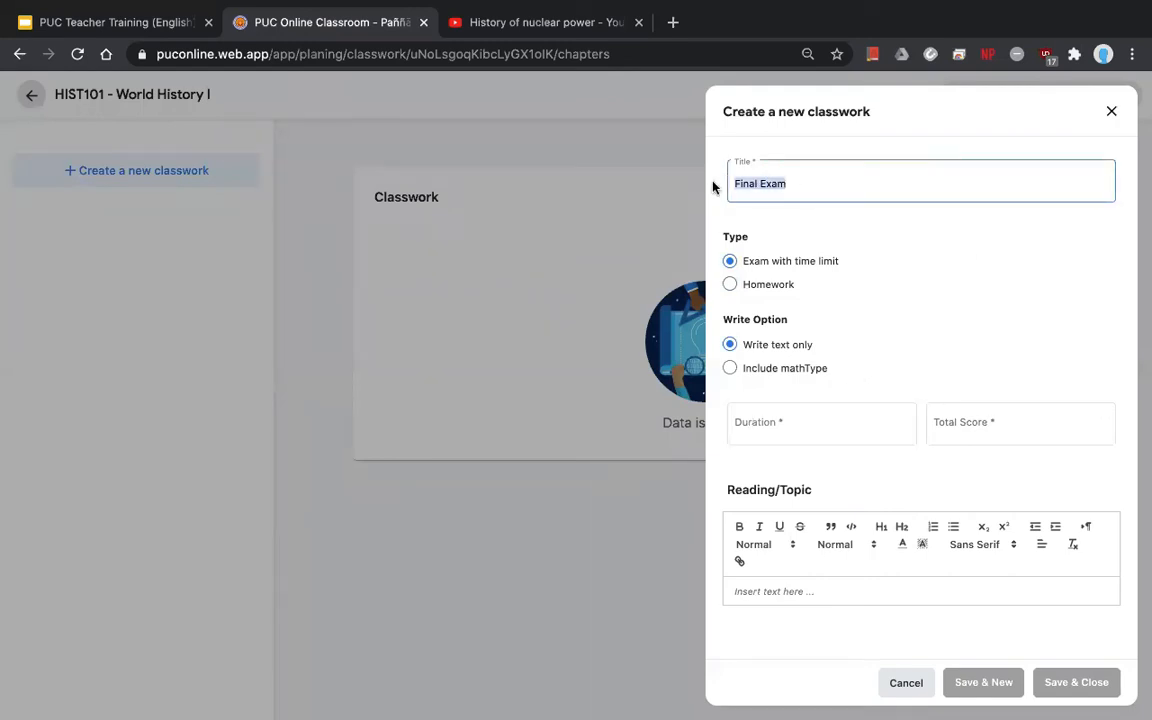
pyautogui.click(787, 262)
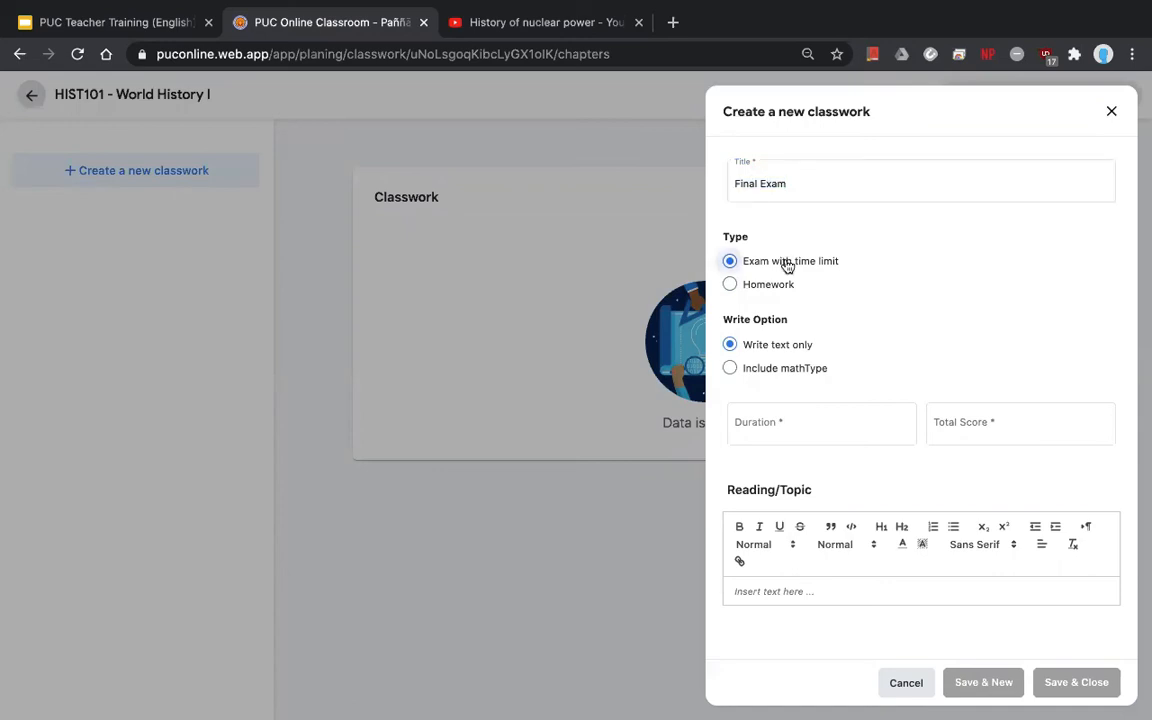
pyautogui.click(795, 432)
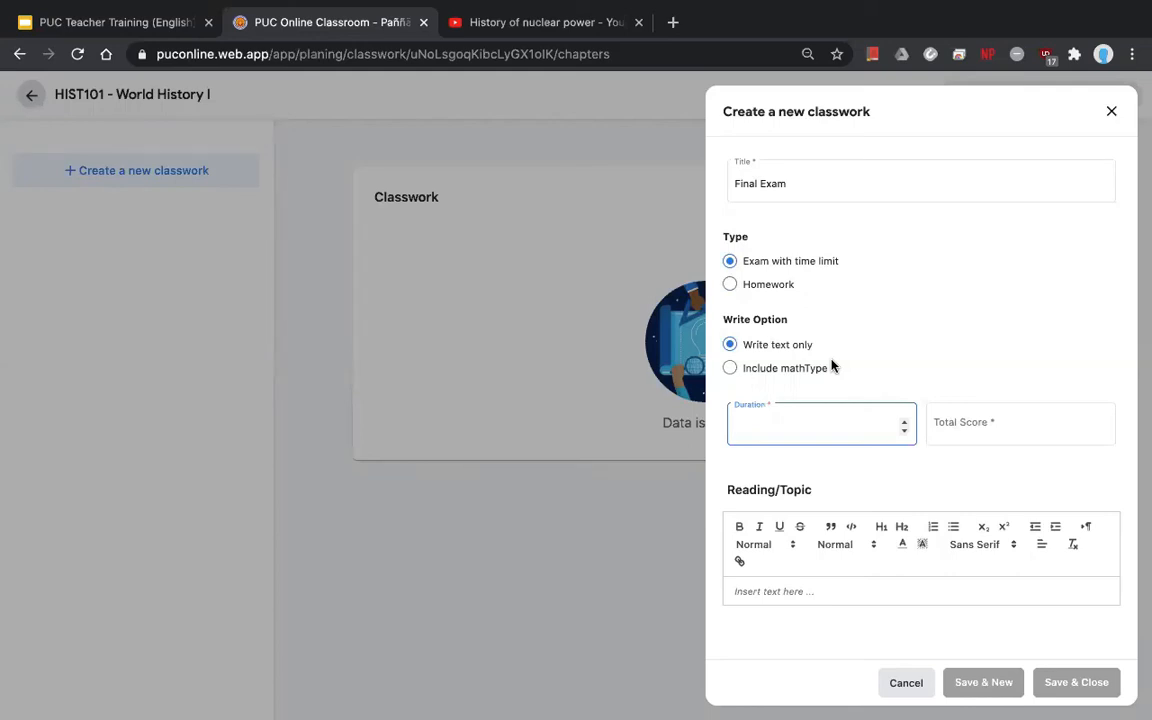
pyautogui.write('60')
pyautogui.press('BackSpace')
pyautogui.press('BackSpace')
pyautogui.write('90')
pyautogui.click(952, 425)
pyautogui.write('100')
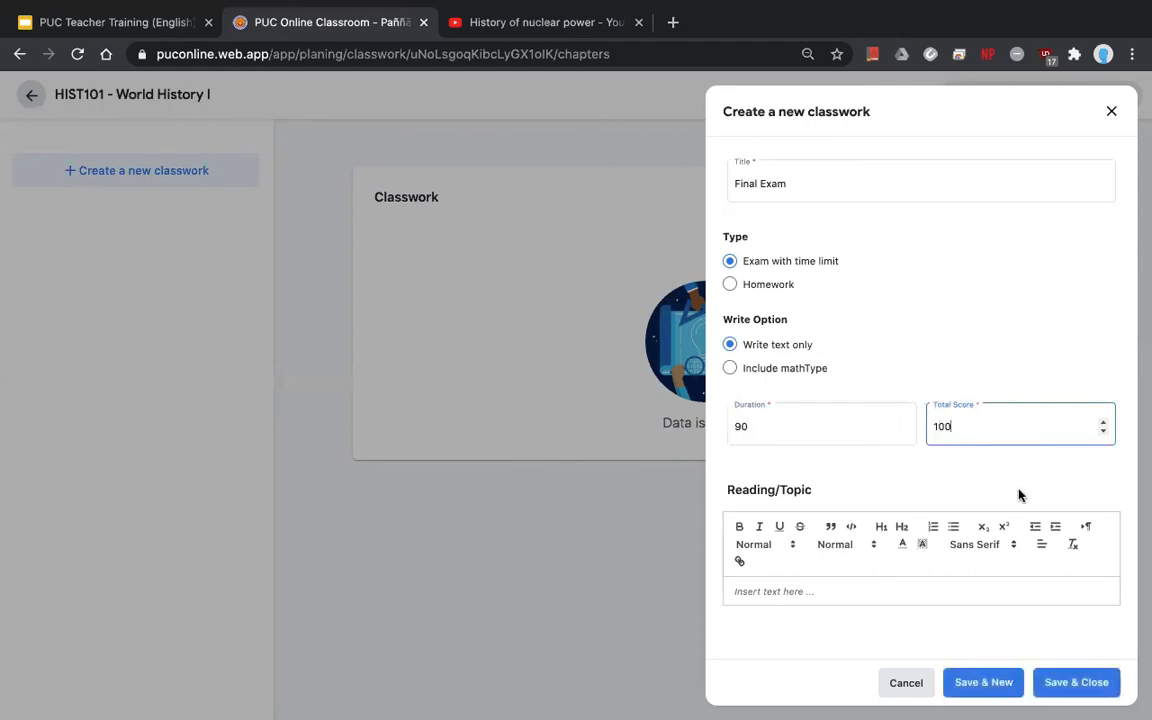
pyautogui.click(1063, 683)
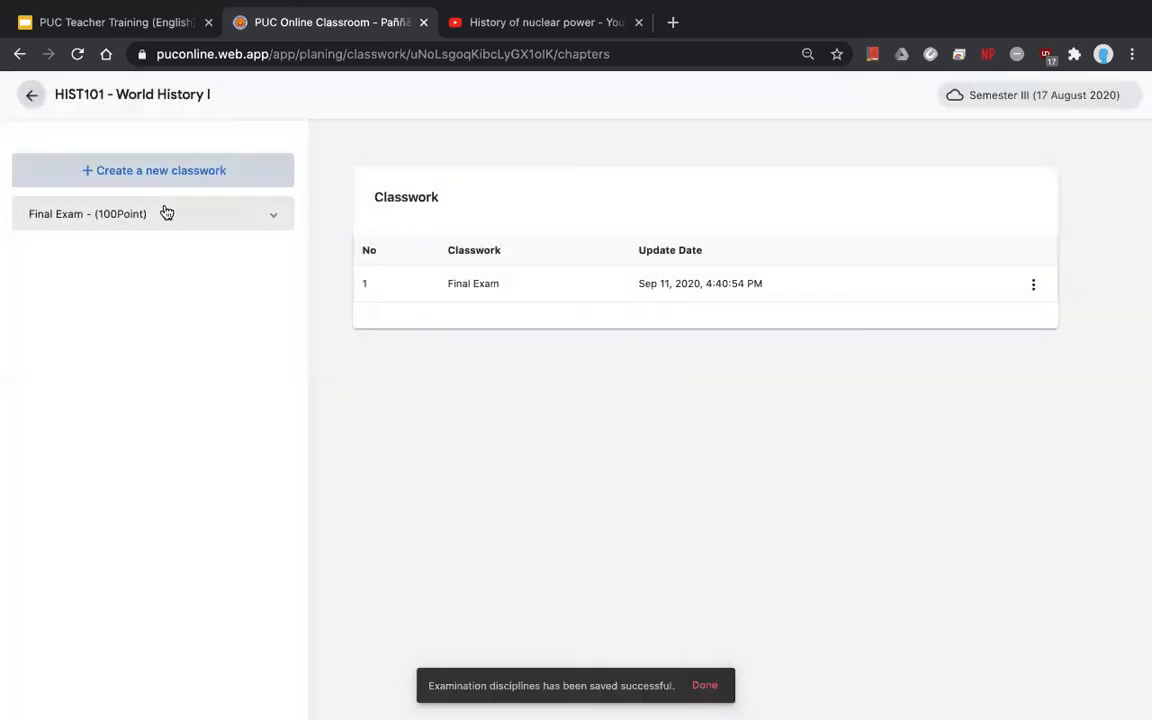
# - Start a Multiple Choice test section titled 'Part I: Multiple Choice' under Final Exam
pyautogui.click(122, 219)
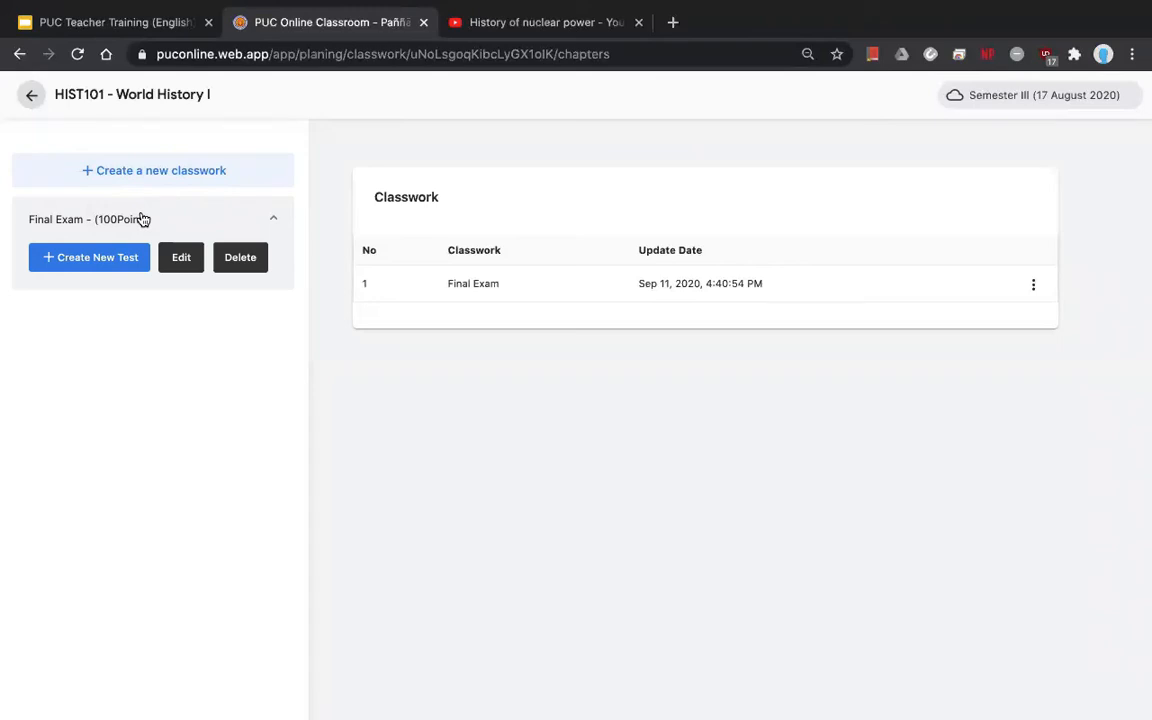
pyautogui.click(97, 259)
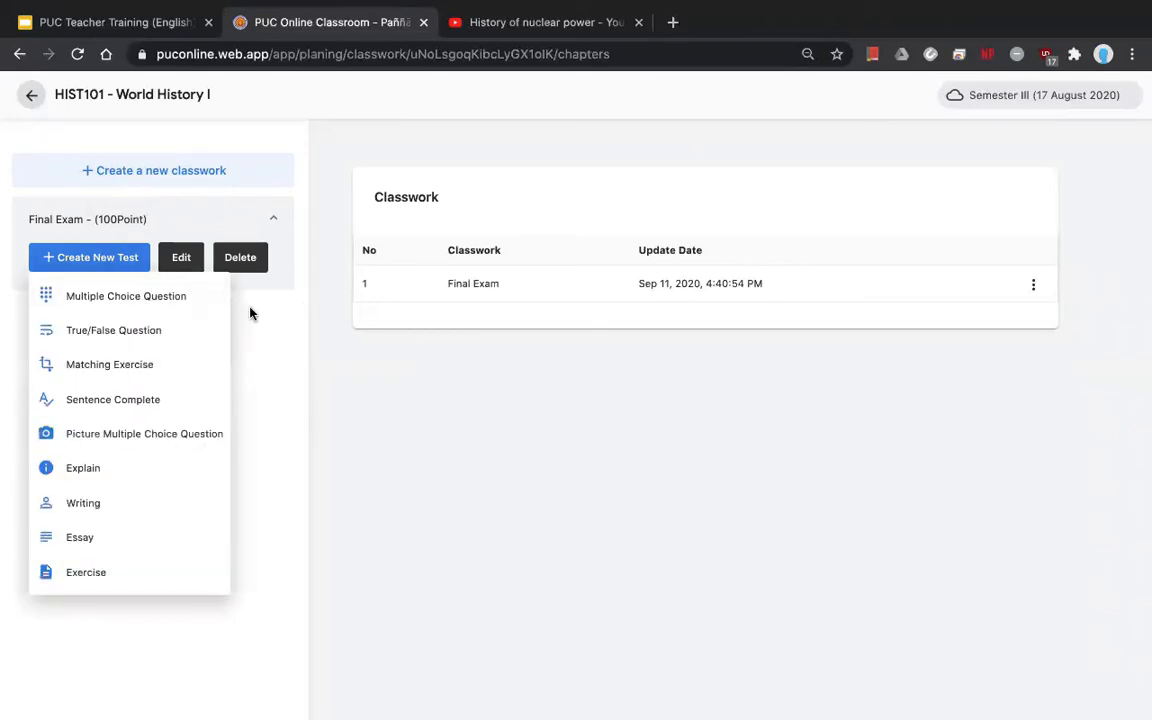
pyautogui.click(190, 297)
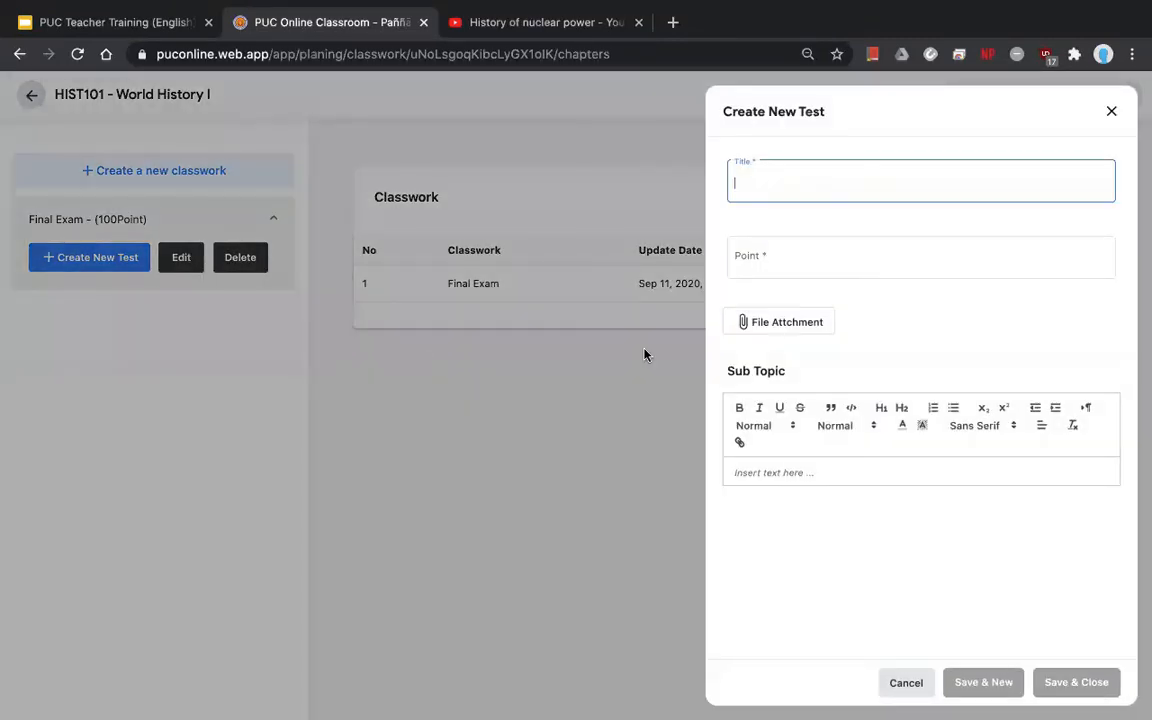
pyautogui.write('Part I: M')
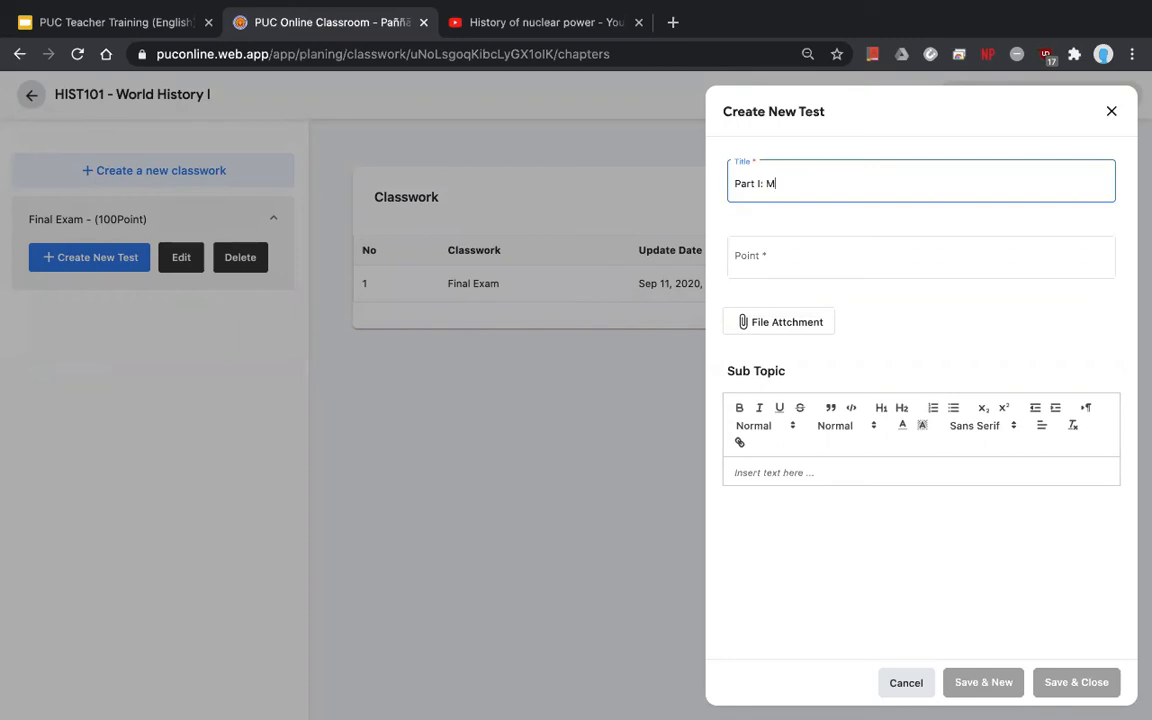
pyautogui.write('ultiple Choices')
pyautogui.press('BackSpace')
# - Give Part I 30 points, save it, and open the section from the Final Exam list
pyautogui.click(790, 251)
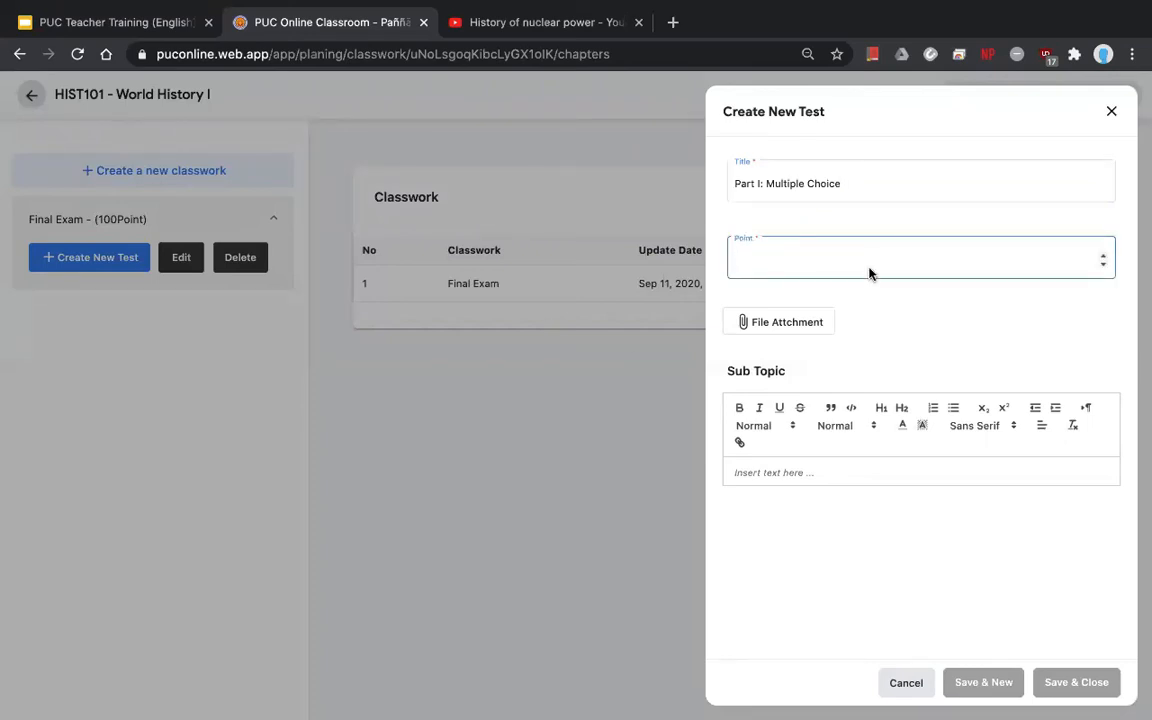
pyautogui.write('20')
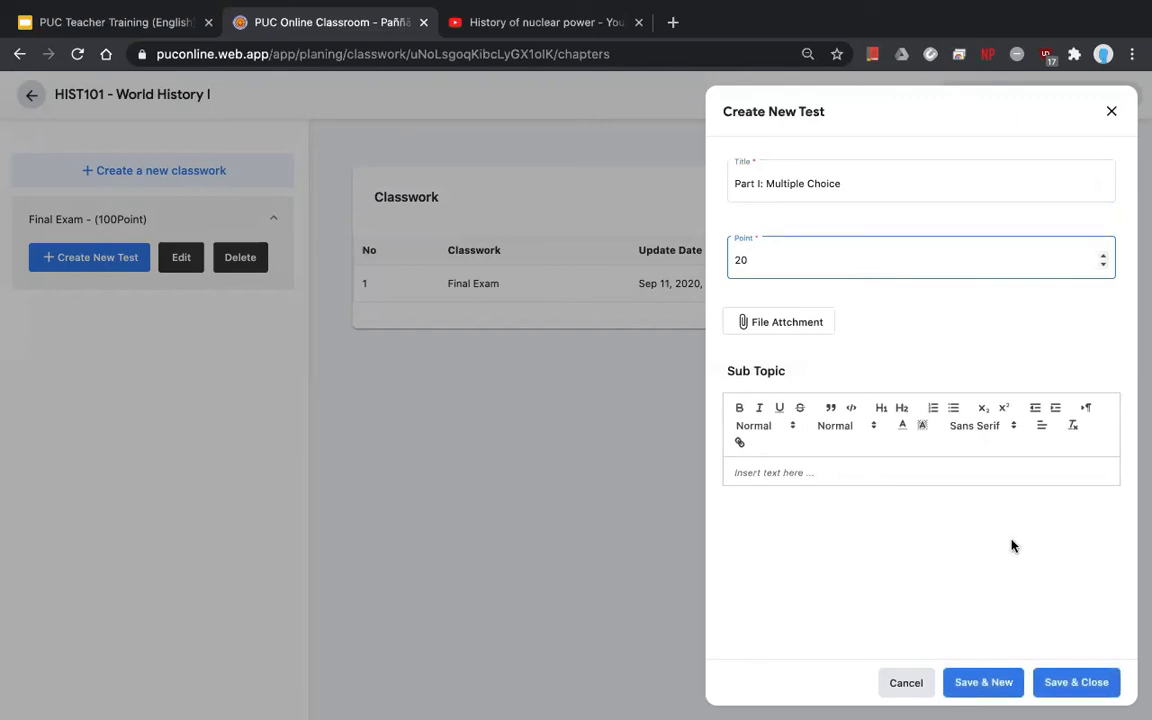
pyautogui.press('BackSpace')
pyautogui.press('BackSpace')
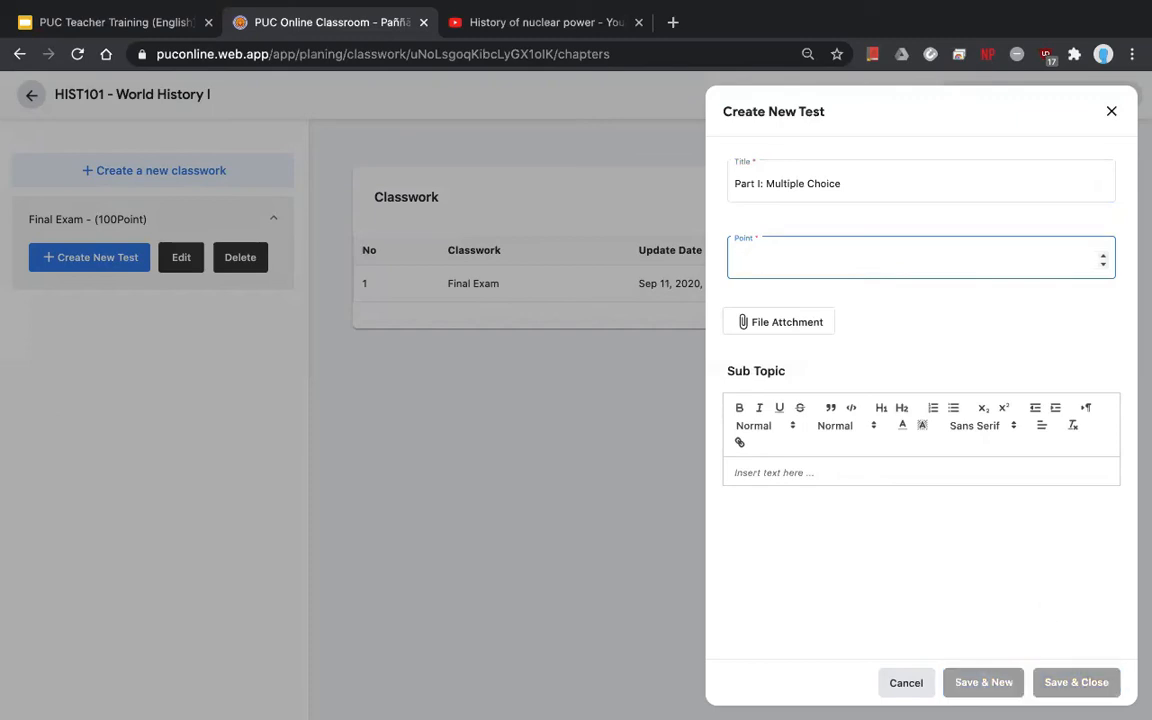
pyautogui.write('30')
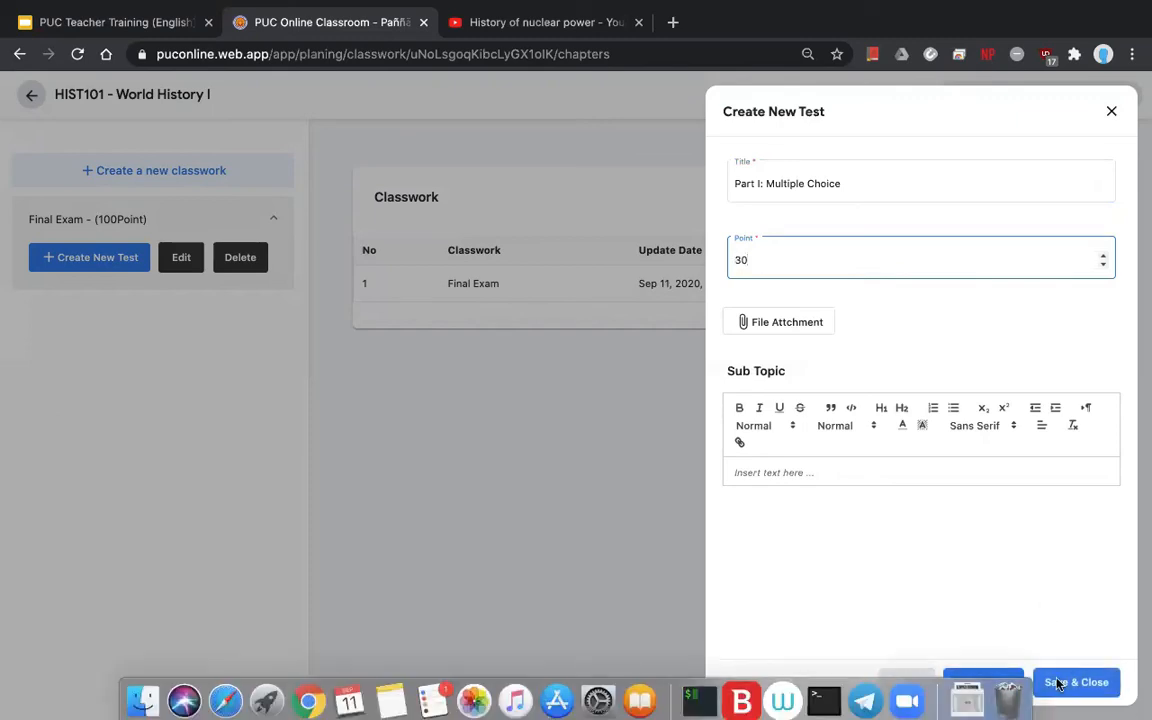
pyautogui.click(1058, 684)
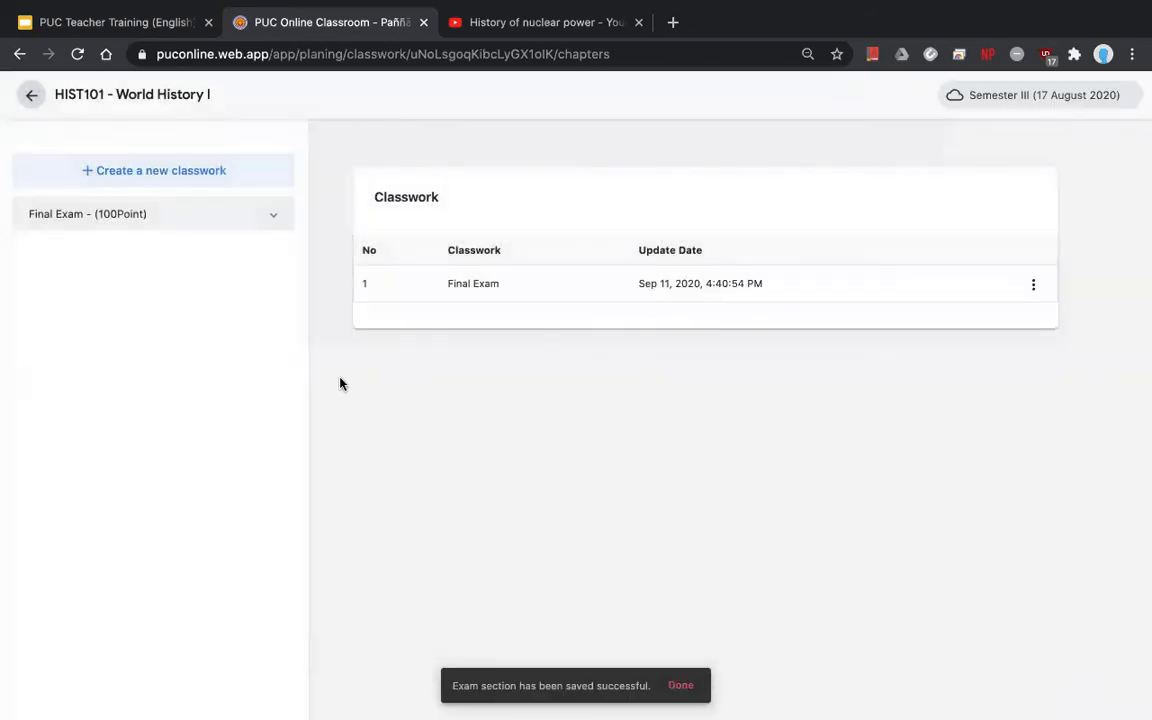
pyautogui.click(168, 222)
pyautogui.click(96, 300)
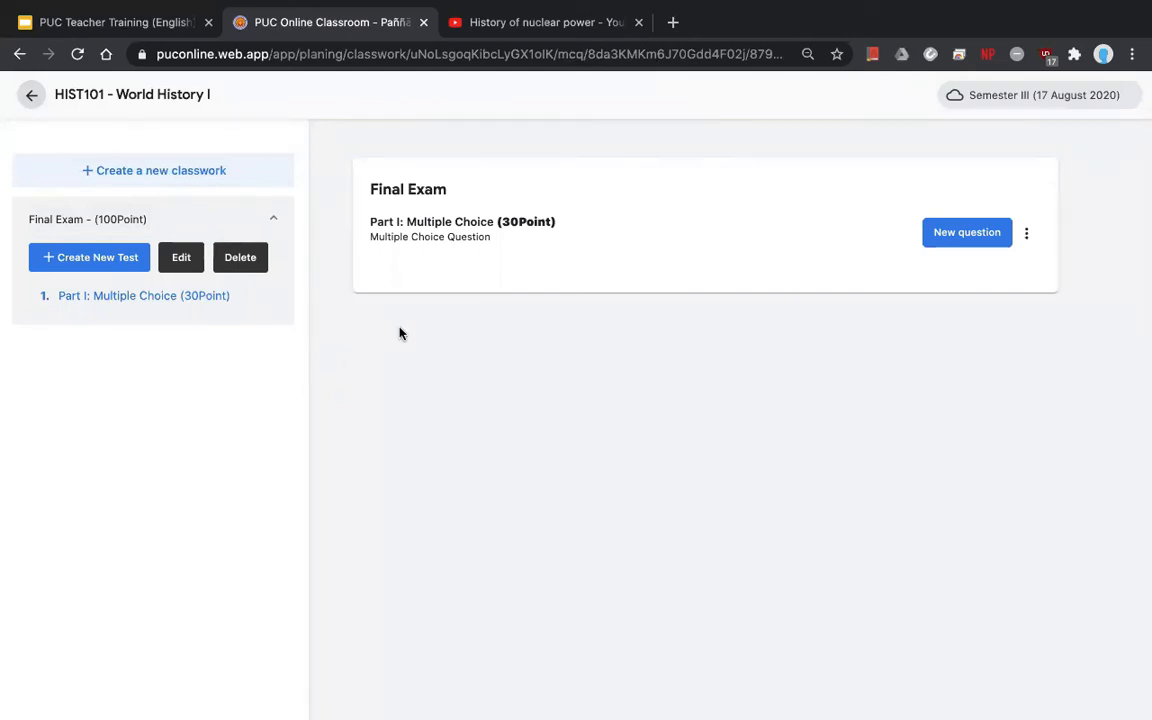
# - Add a question 'What is 1+1?' worth 15 points
pyautogui.click(950, 240)
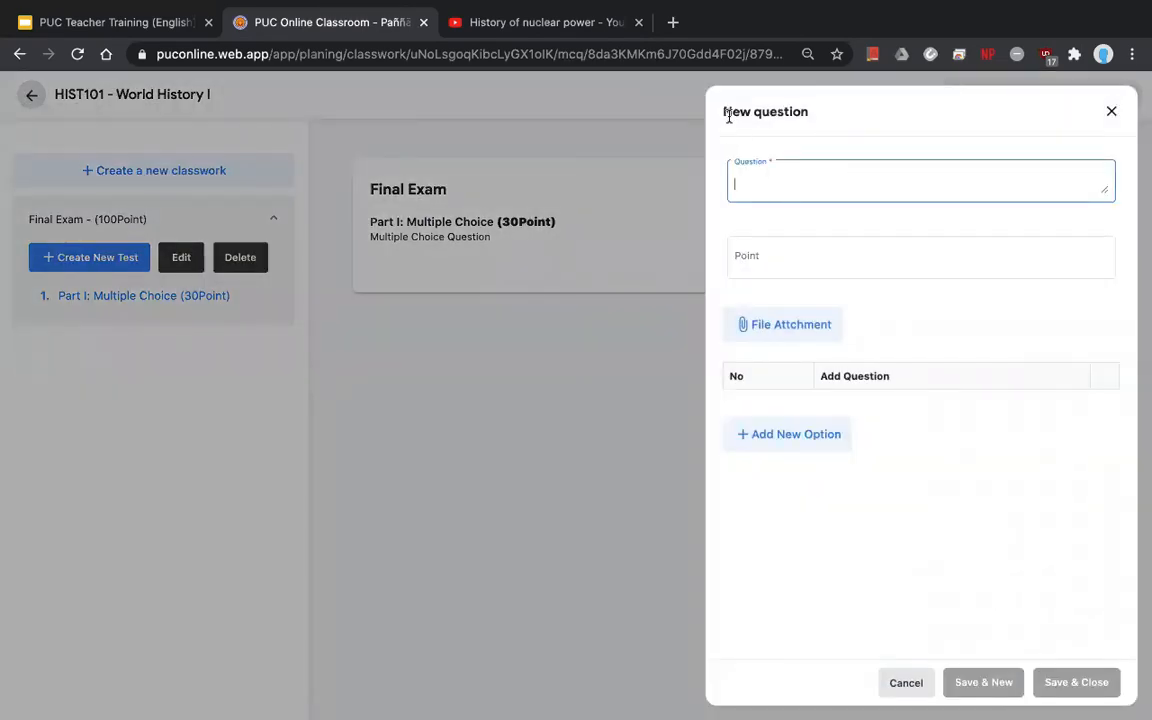
pyautogui.write('What')
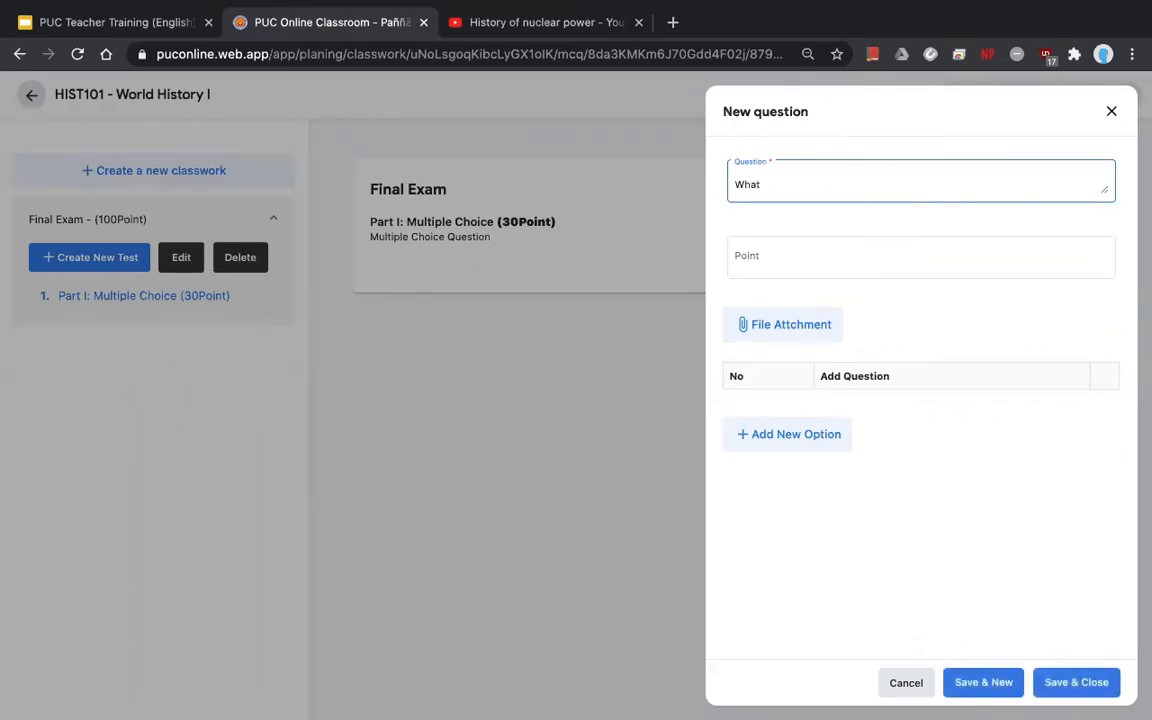
pyautogui.write(' is 1+1?')
pyautogui.click(815, 252)
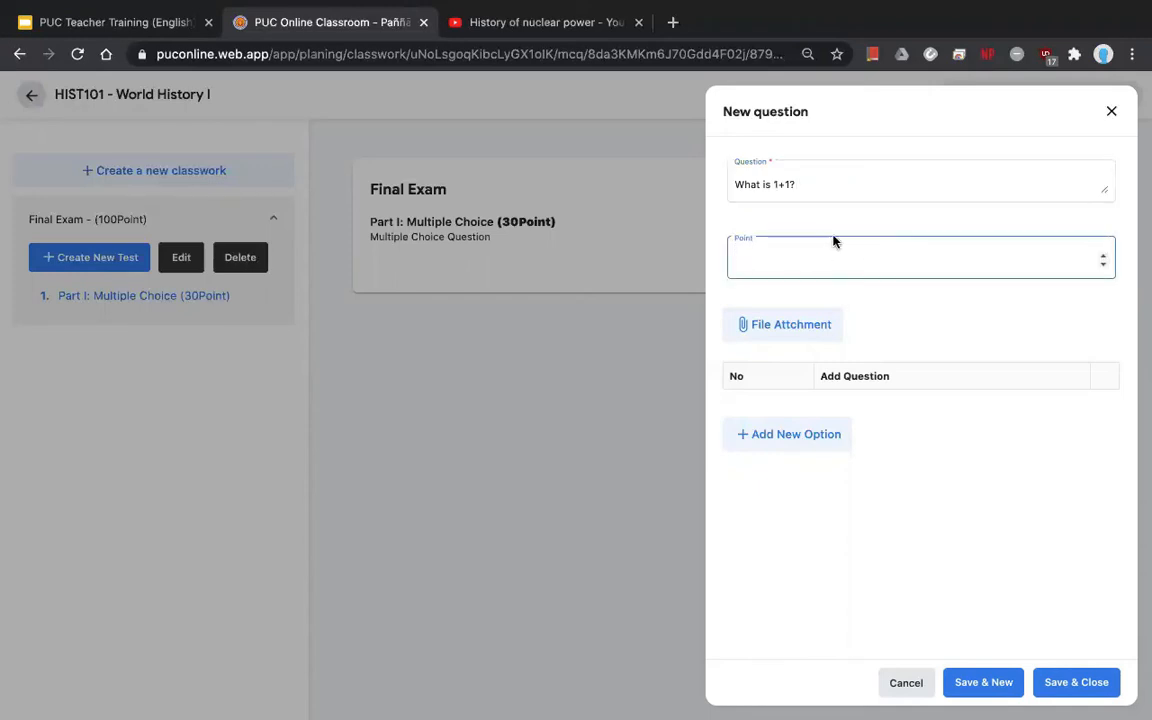
pyautogui.write('15')
# - Add answer options 0 and 1
pyautogui.click(790, 449)
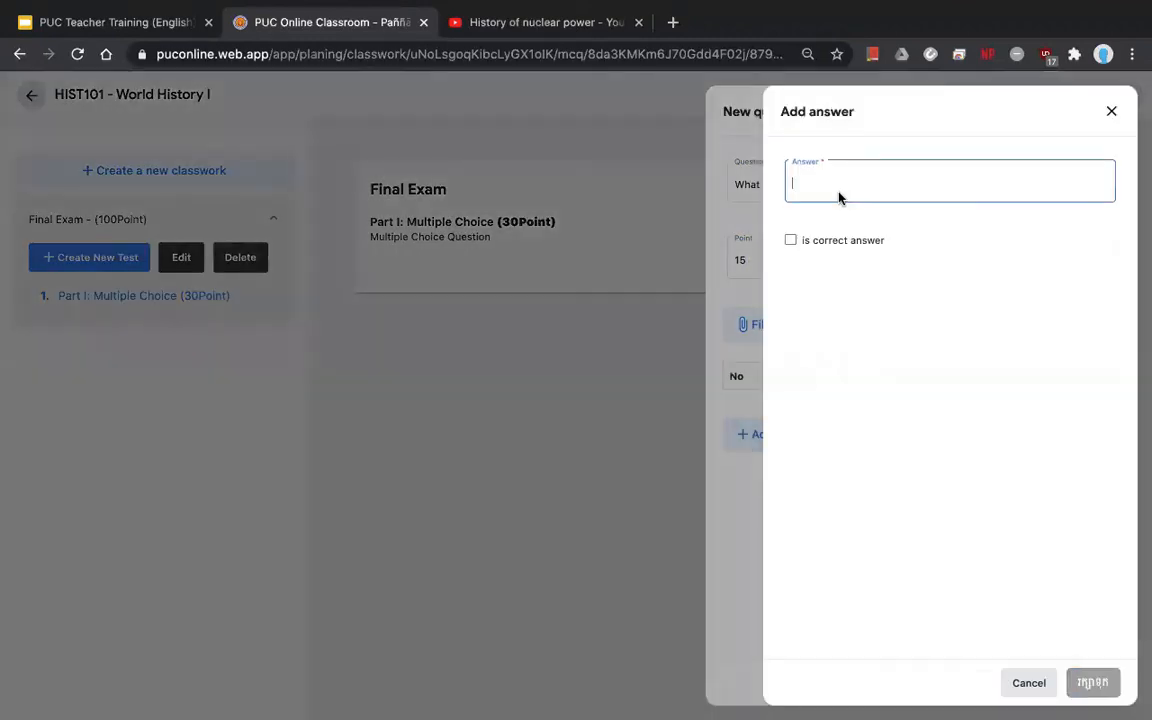
pyautogui.write('0')
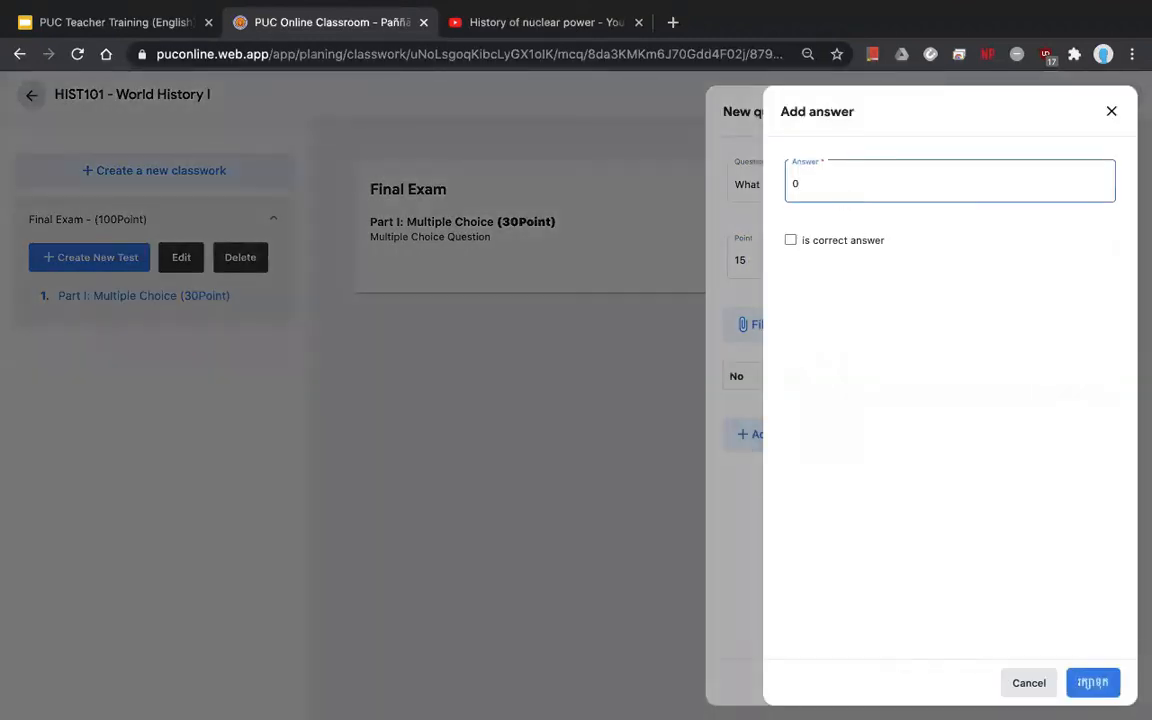
pyautogui.press('Return')
pyautogui.click(760, 478)
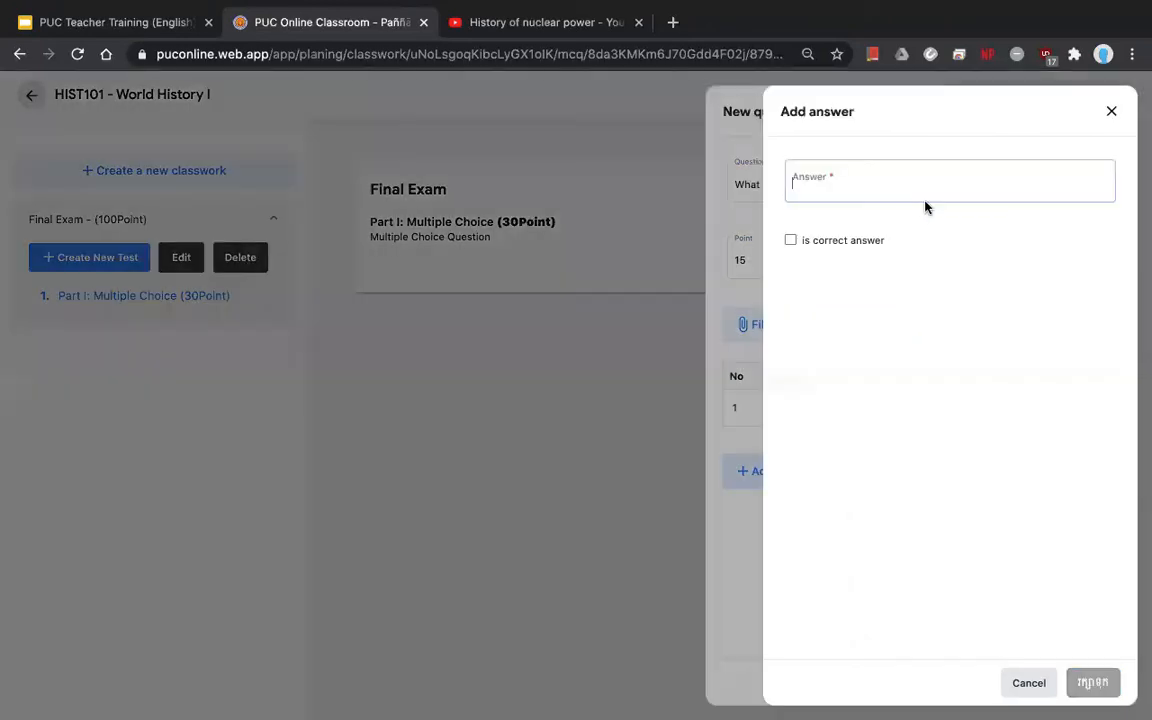
pyautogui.write('1')
pyautogui.press('Return')
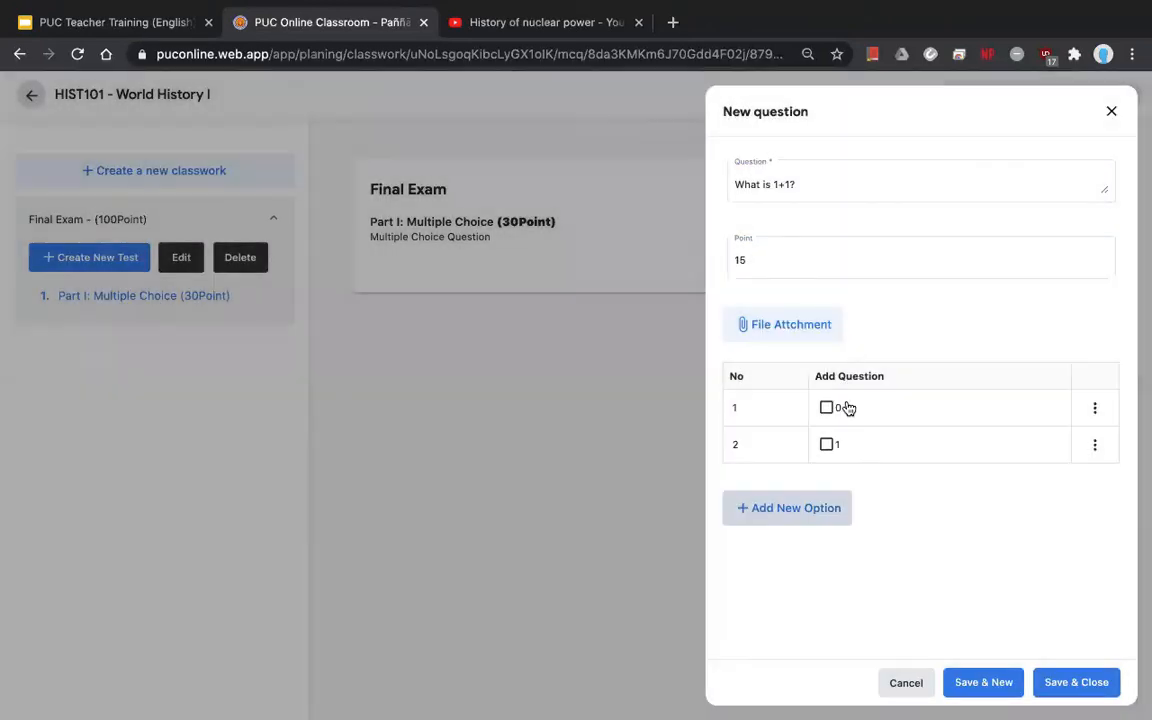
# - Add option 2 marked as correct and option 3, then save the question
pyautogui.click(823, 510)
pyautogui.write('2')
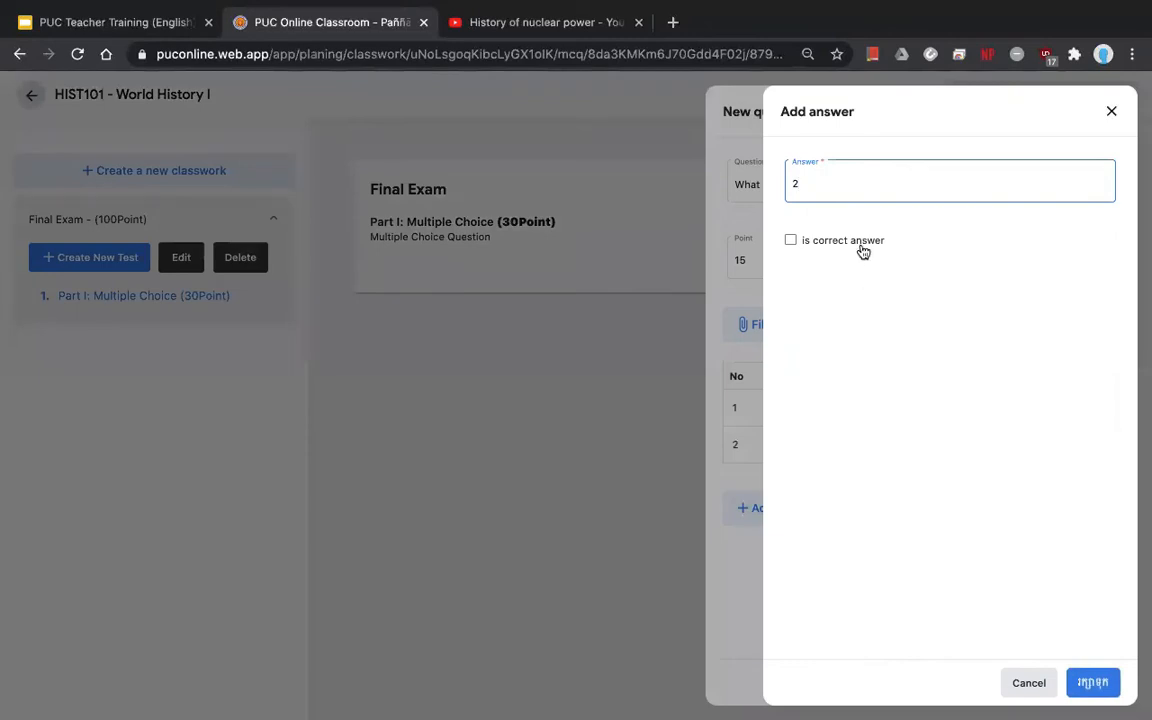
pyautogui.click(791, 240)
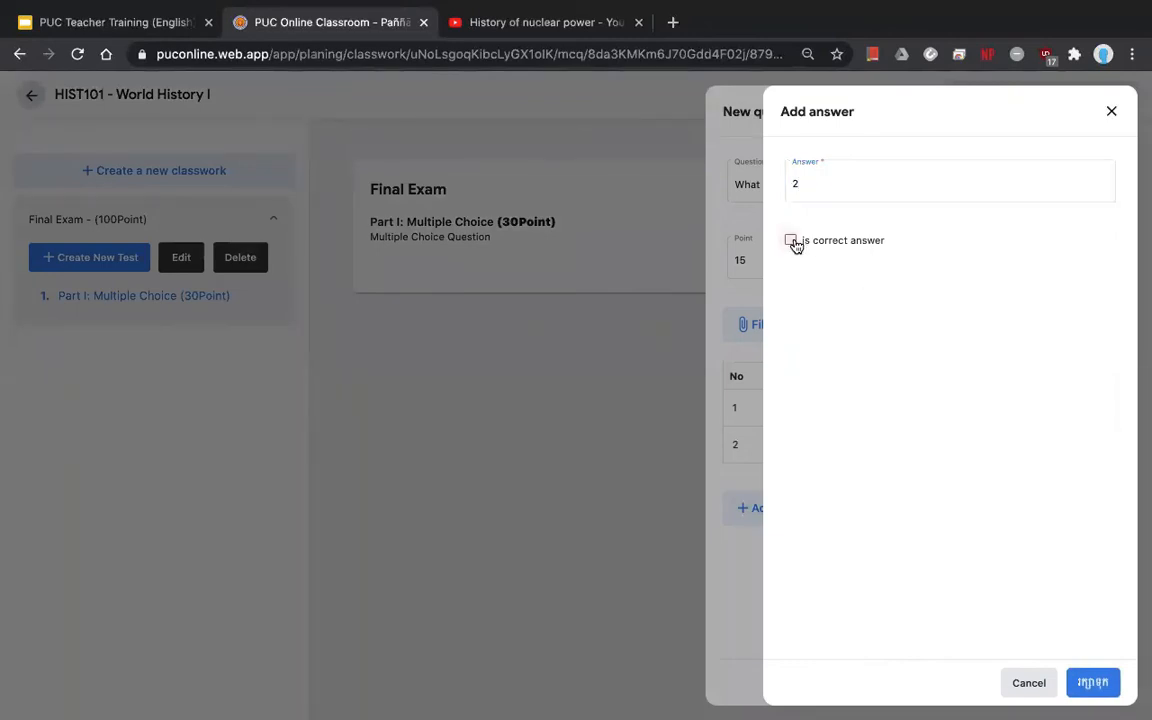
pyautogui.click(1093, 682)
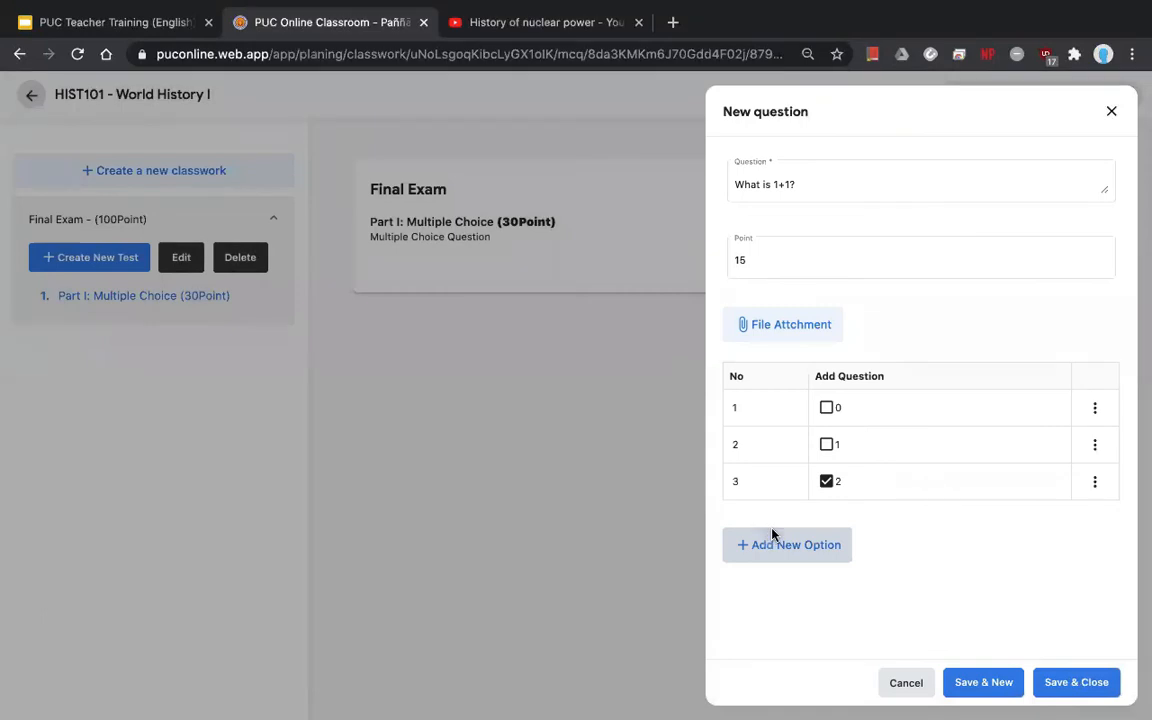
pyautogui.click(771, 537)
pyautogui.write('3')
pyautogui.press('Return')
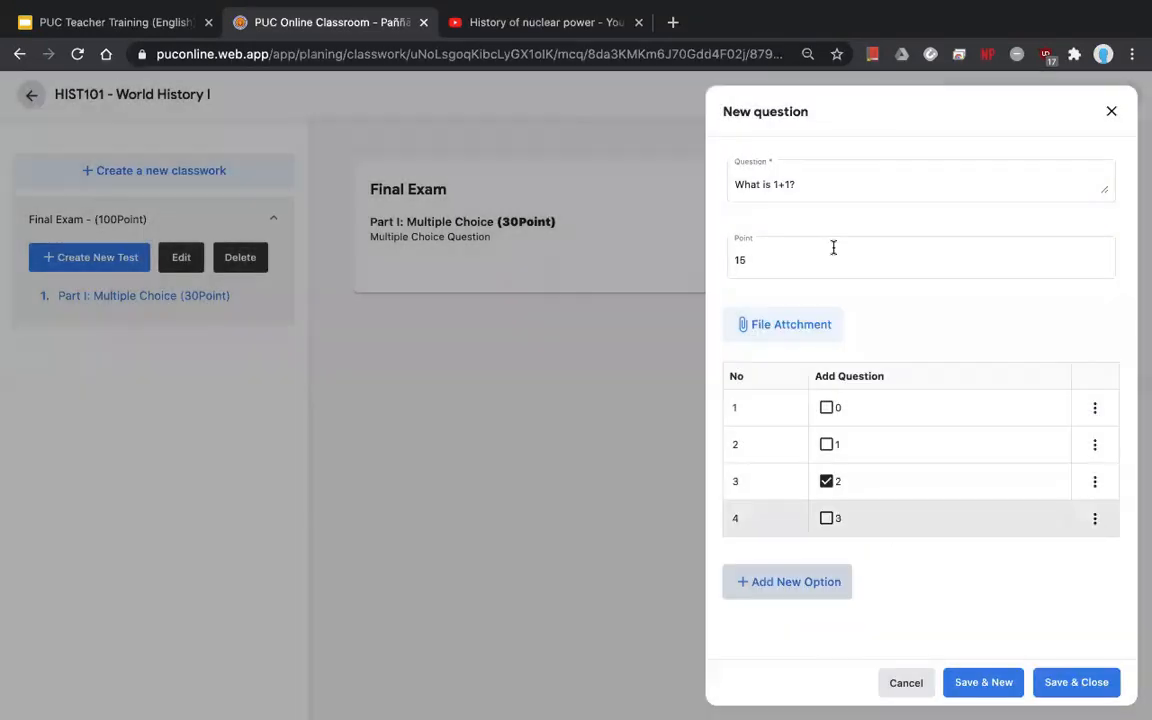
pyautogui.click(1080, 683)
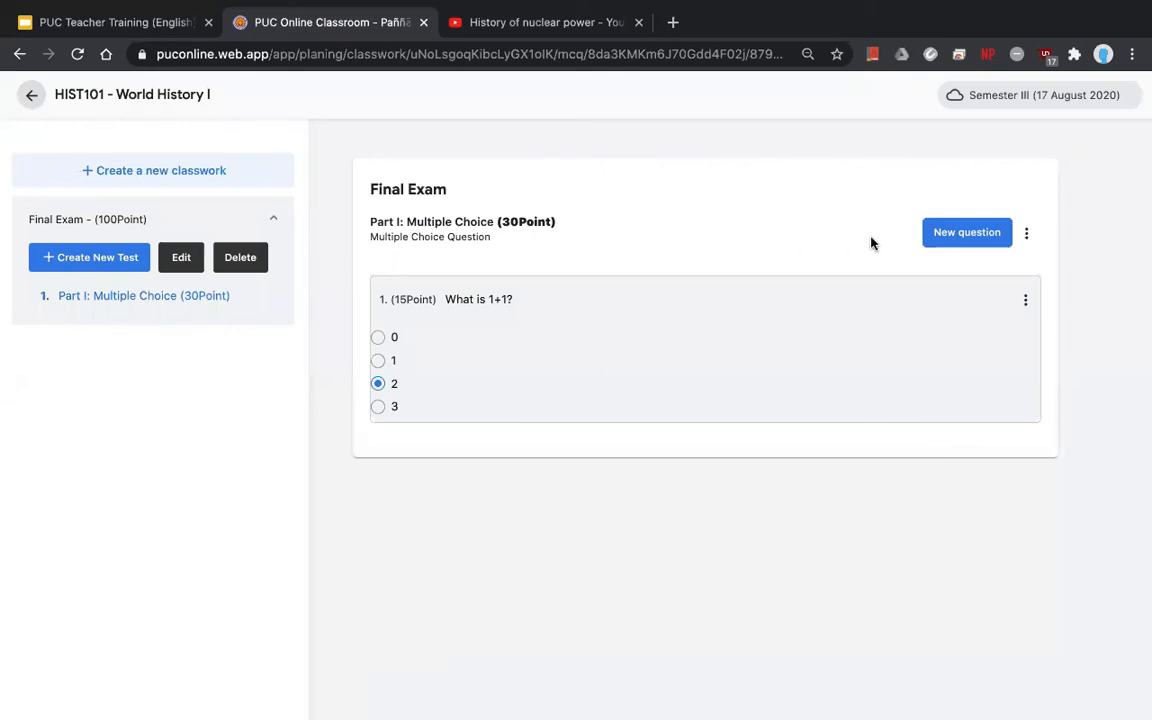
# - Start a new question and enter the text 'What is 1 - 1?'
pyautogui.click(982, 237)
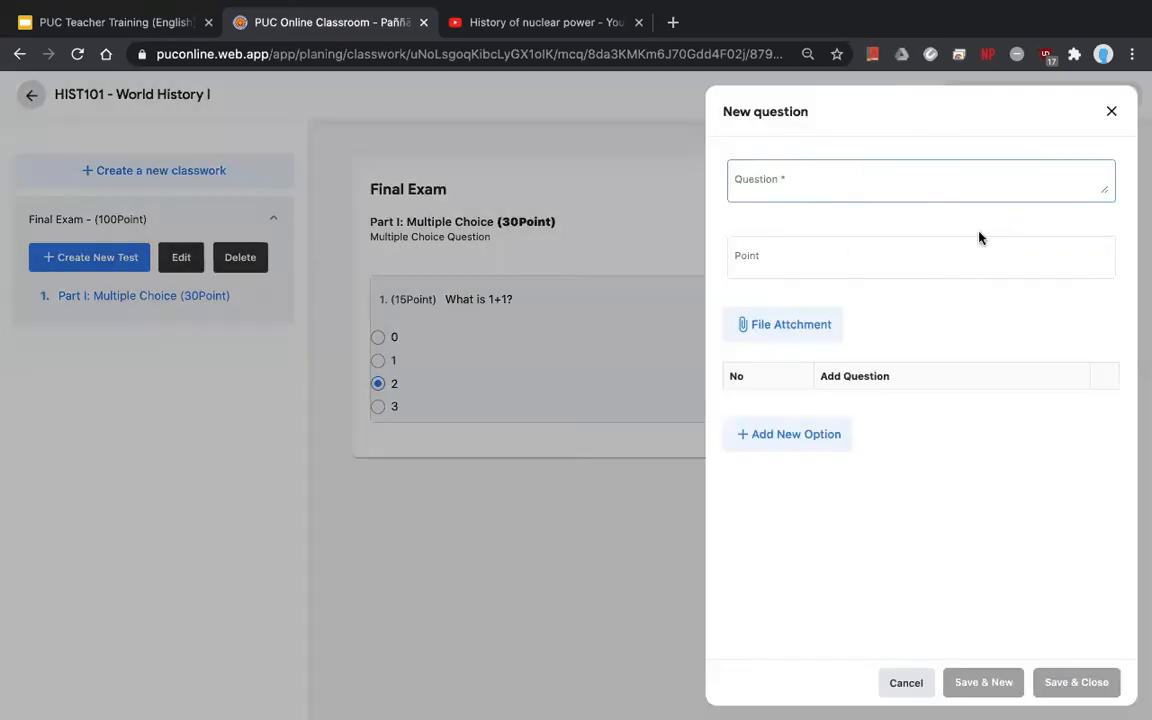
pyautogui.click(805, 175)
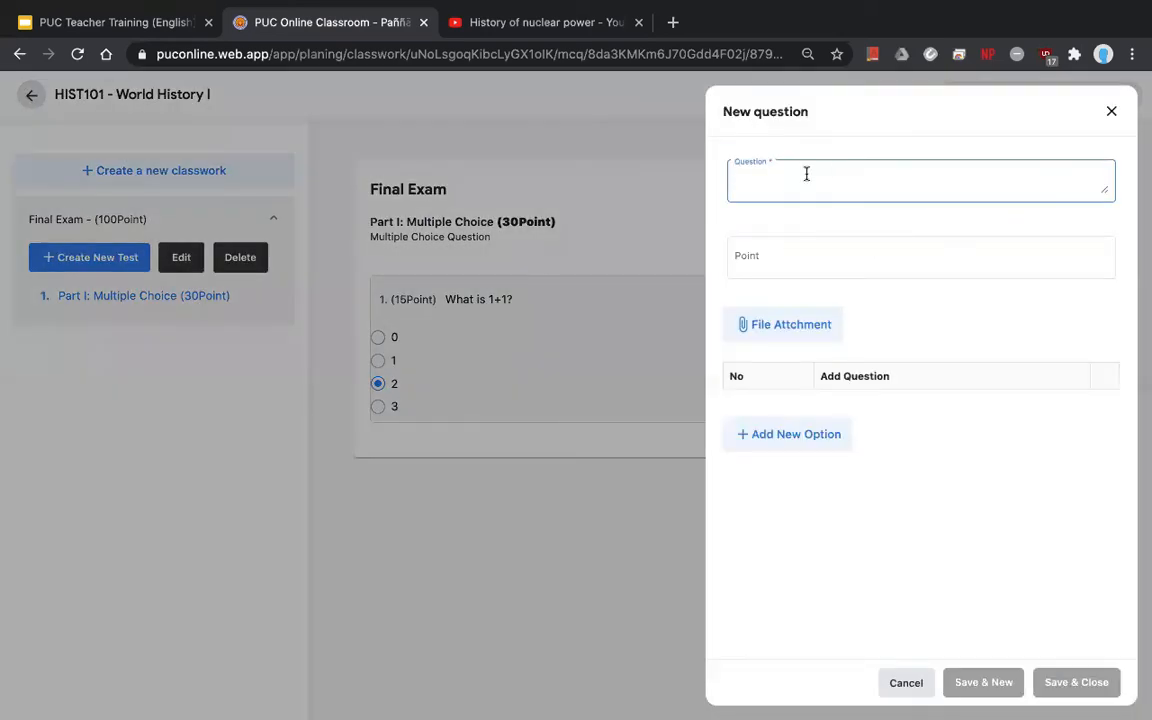
pyautogui.click(1109, 114)
pyautogui.click(949, 244)
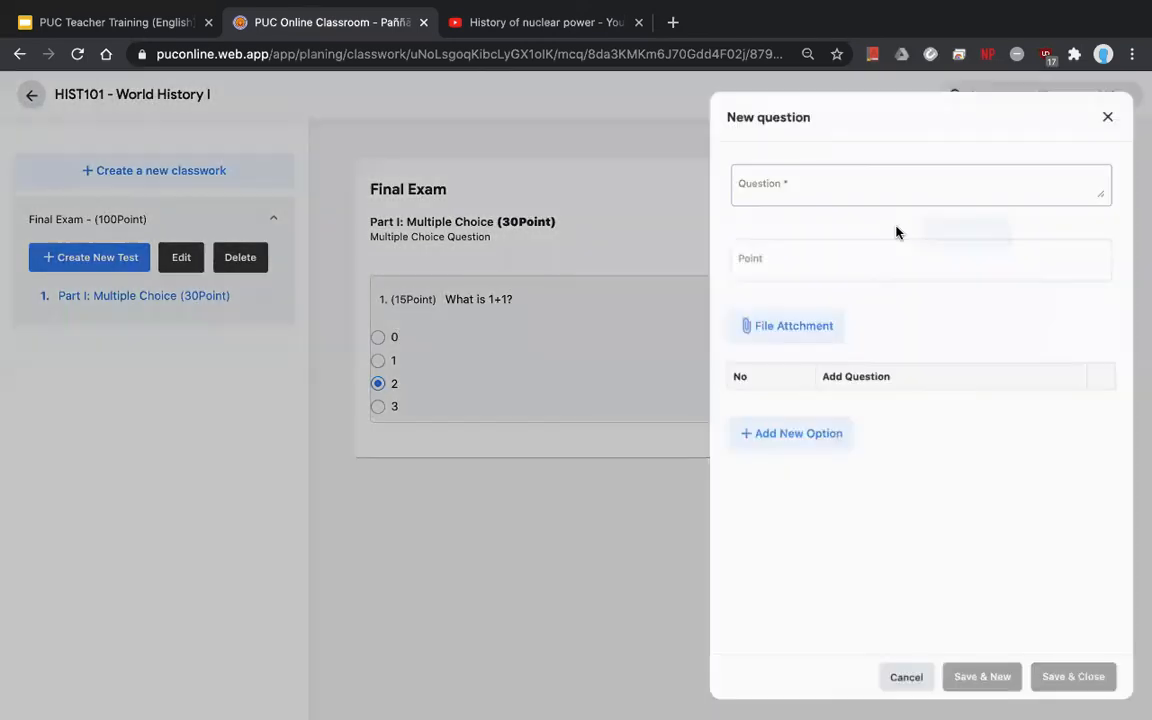
pyautogui.click(823, 180)
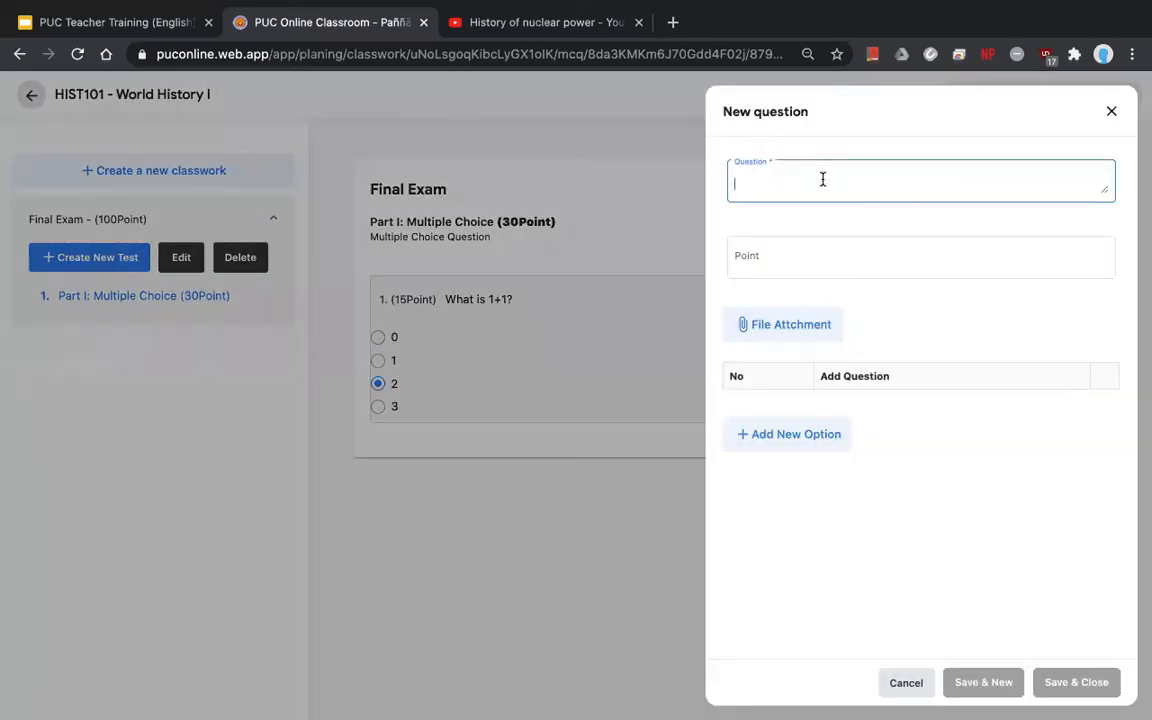
pyautogui.write('What is 1 - 0')
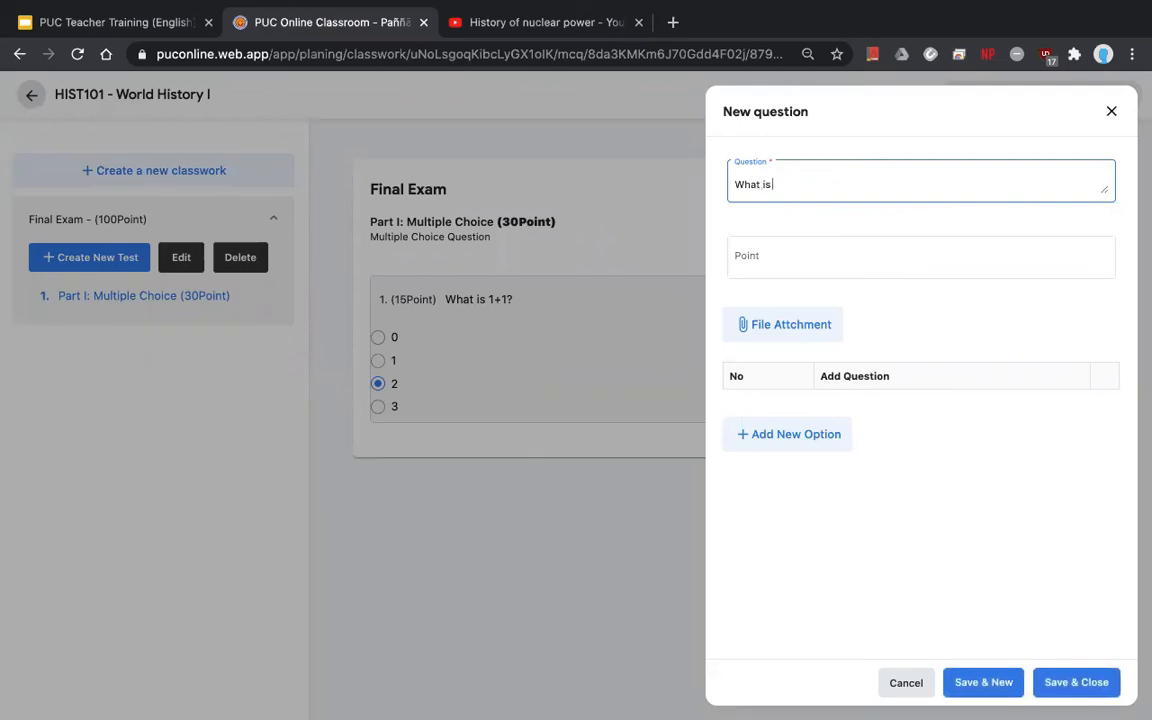
pyautogui.press('BackSpace')
pyautogui.write('1?')
pyautogui.press('BackSpace')
pyautogui.press('BackSpace')
pyautogui.write('1?')
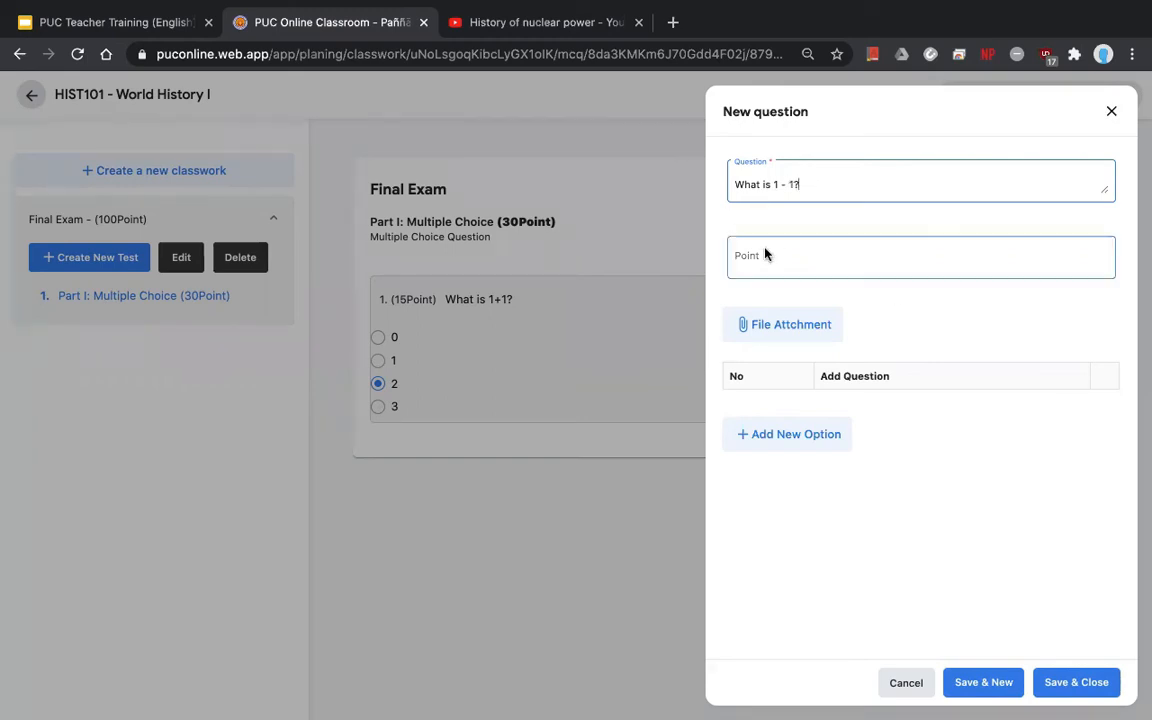
# - Set the question to 15 points and add option 0 marked as correct
pyautogui.click(838, 275)
pyautogui.write('15')
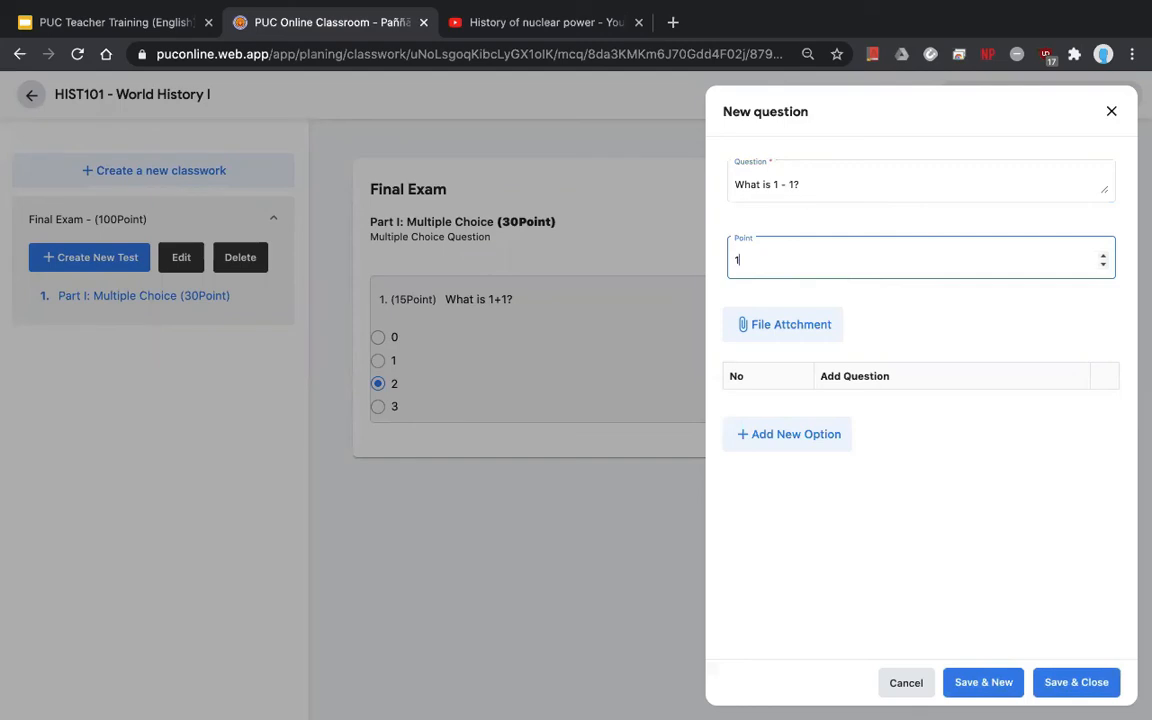
pyautogui.click(797, 434)
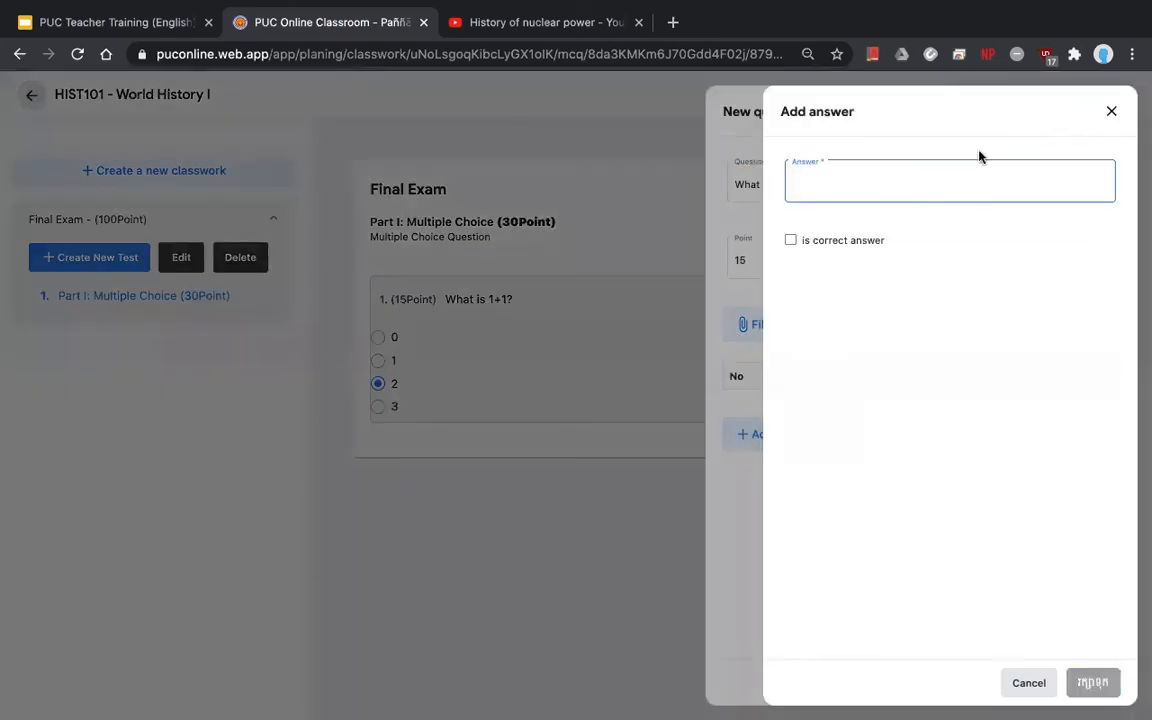
pyautogui.write('0')
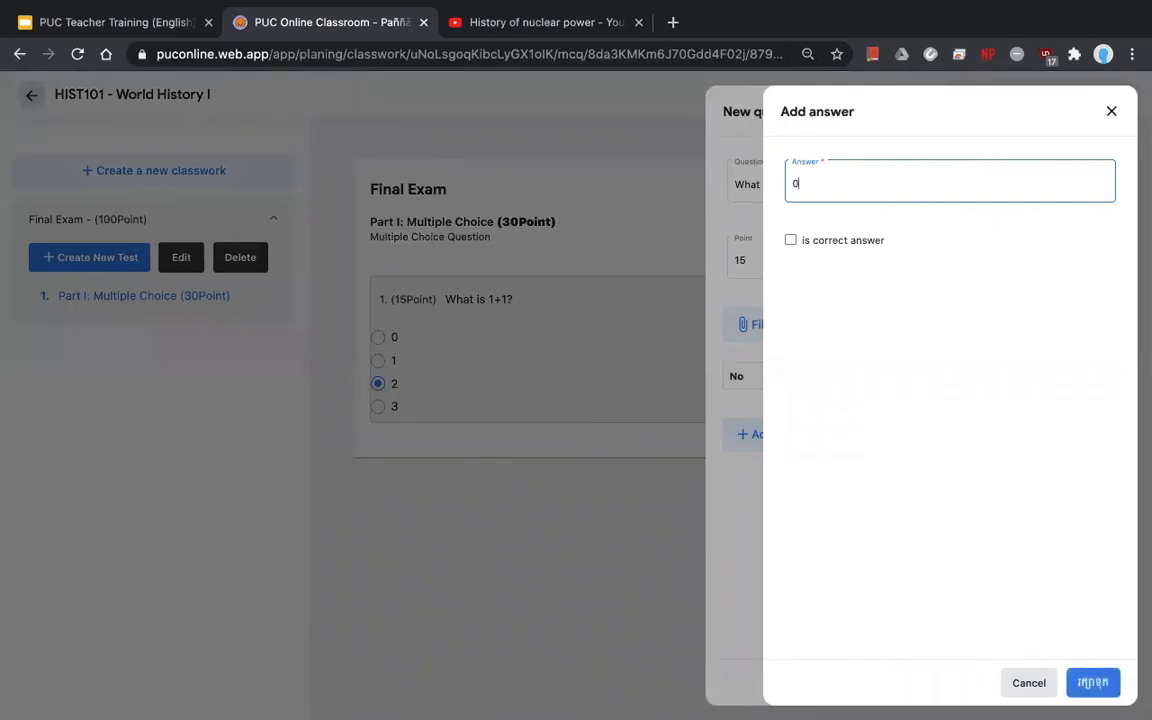
pyautogui.click(838, 239)
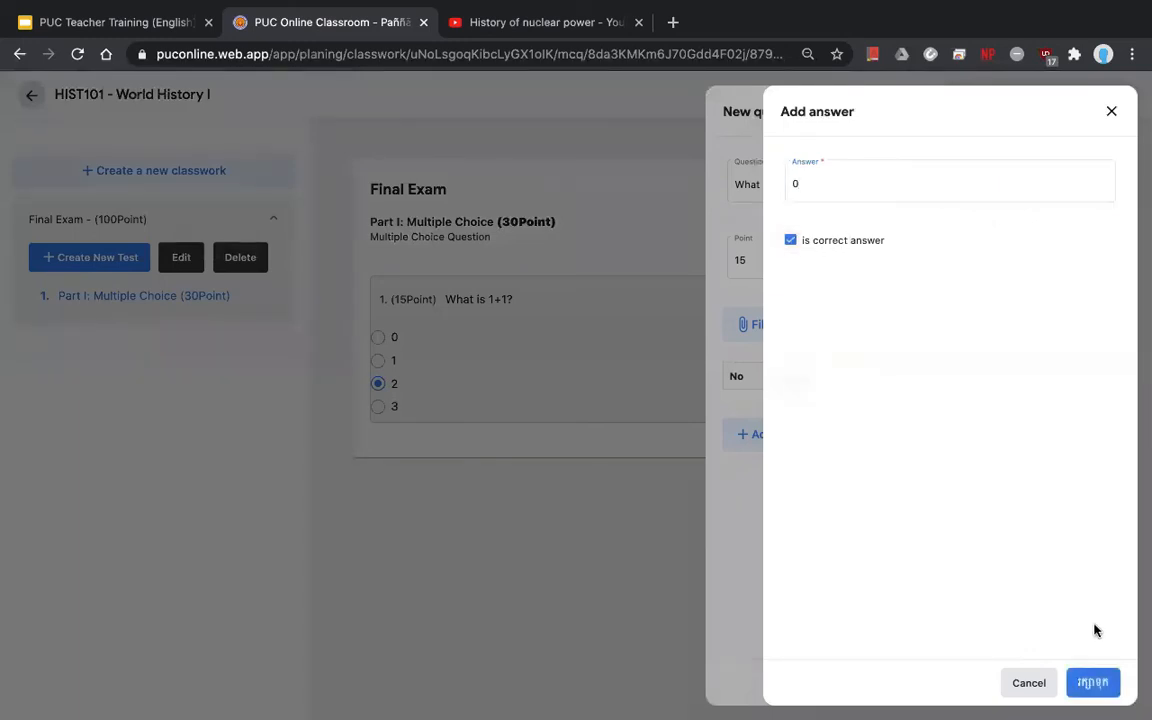
pyautogui.click(1093, 681)
# - Add answer options 1, 2 and 3, then save the question
pyautogui.click(789, 478)
pyautogui.write('1')
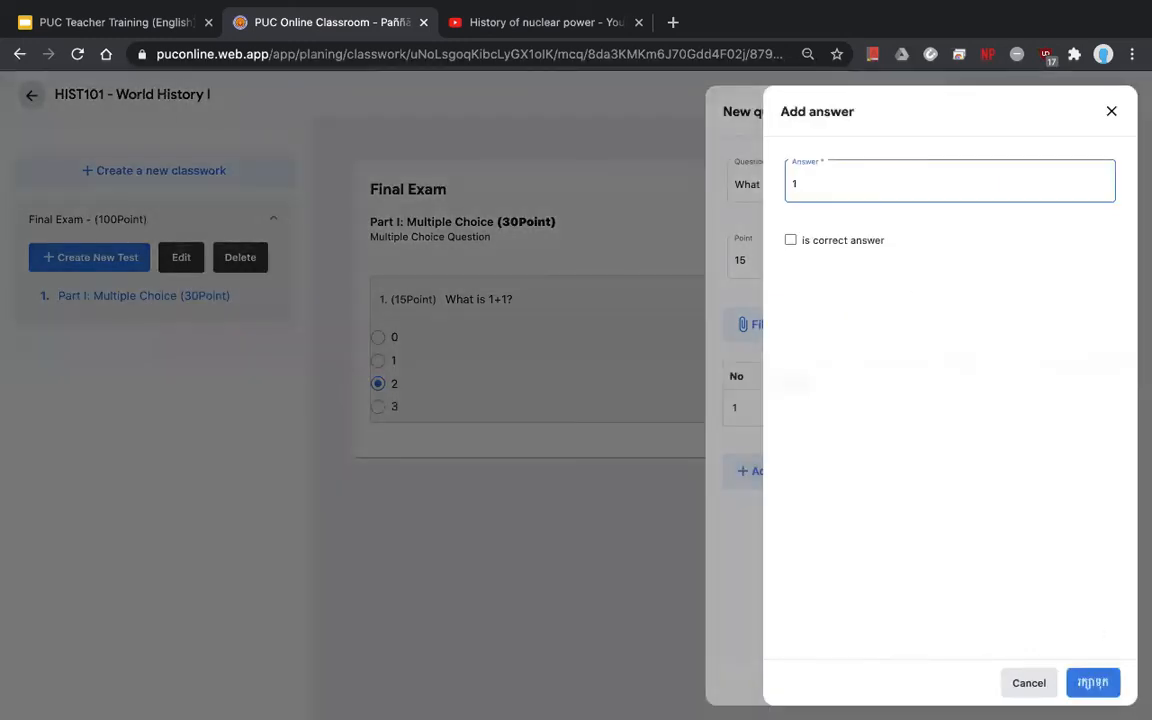
pyautogui.press('Return')
pyautogui.click(795, 508)
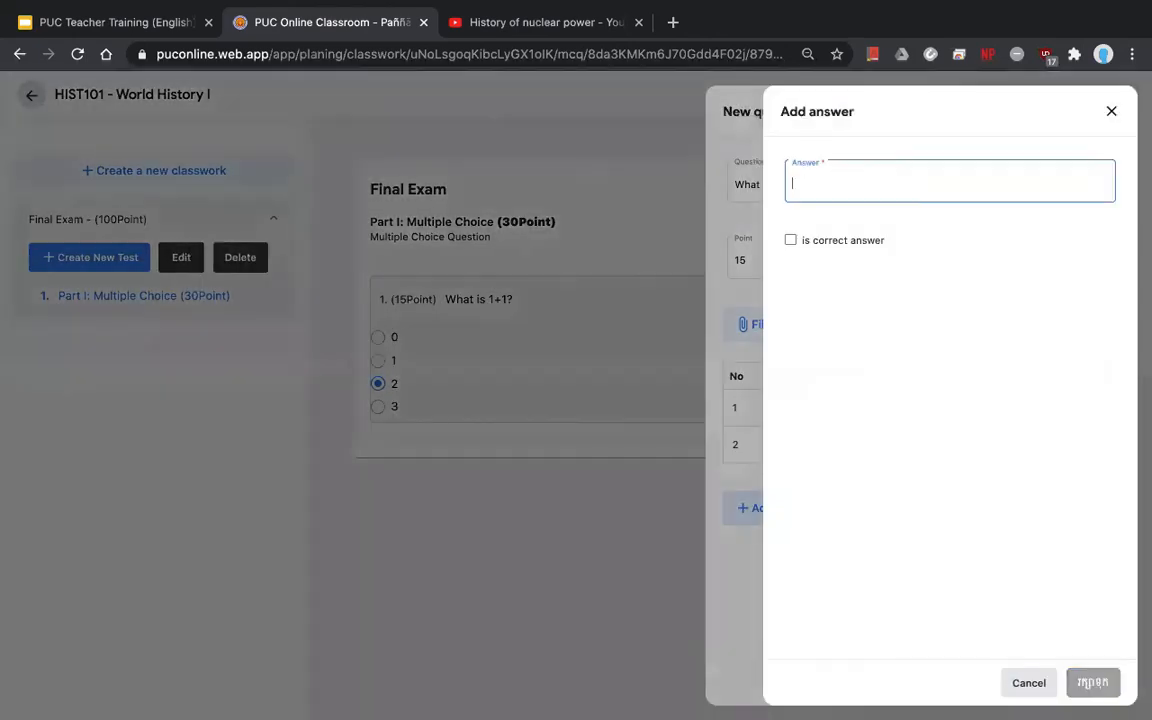
pyautogui.write('2')
pyautogui.press('Return')
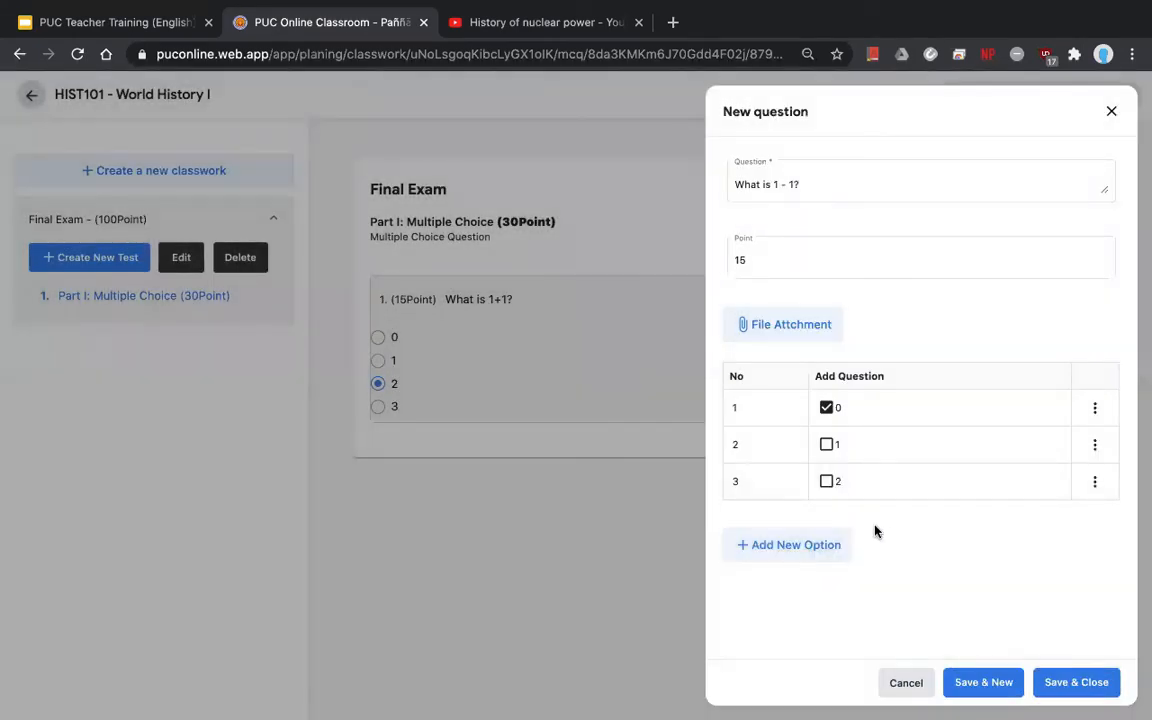
pyautogui.click(823, 544)
pyautogui.write('3')
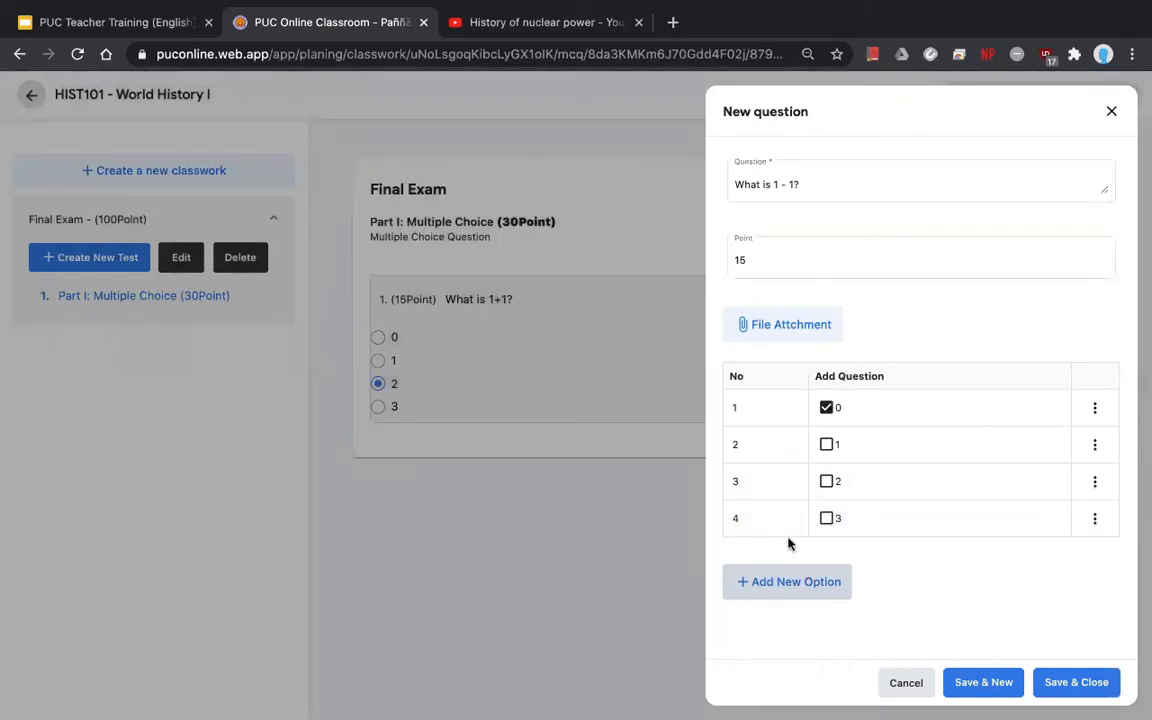
pyautogui.click(1078, 687)
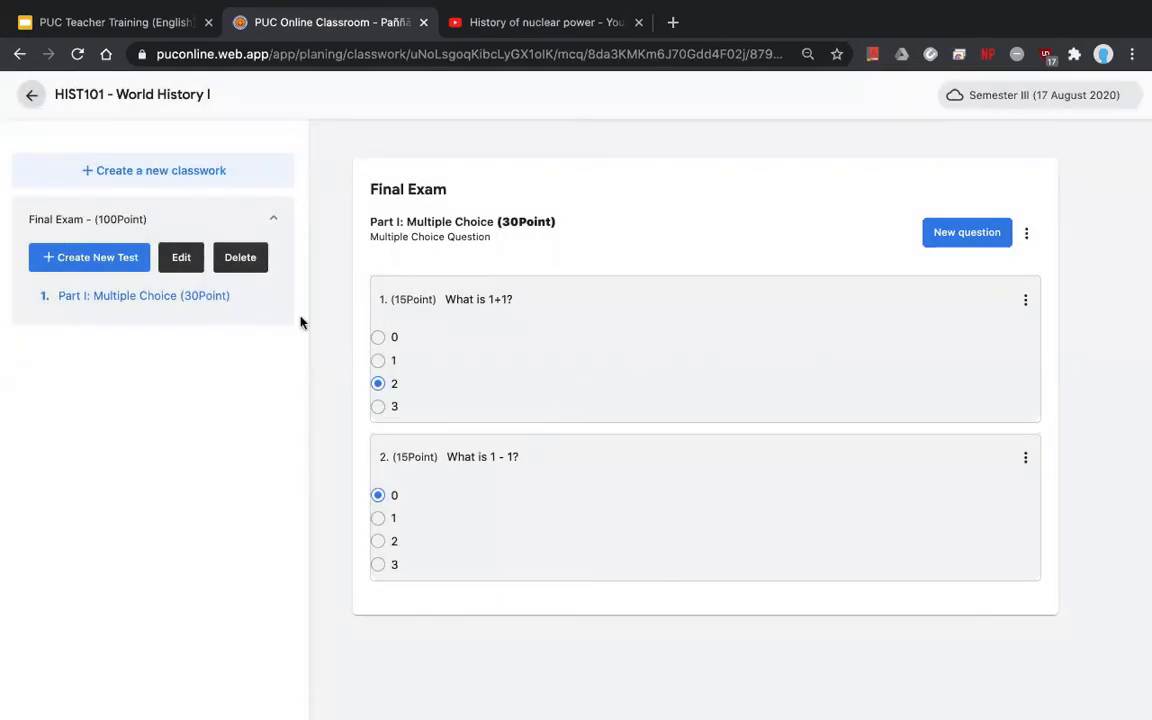
# - Show the Create New Test question-type list for the Final Exam
pyautogui.click(91, 259)
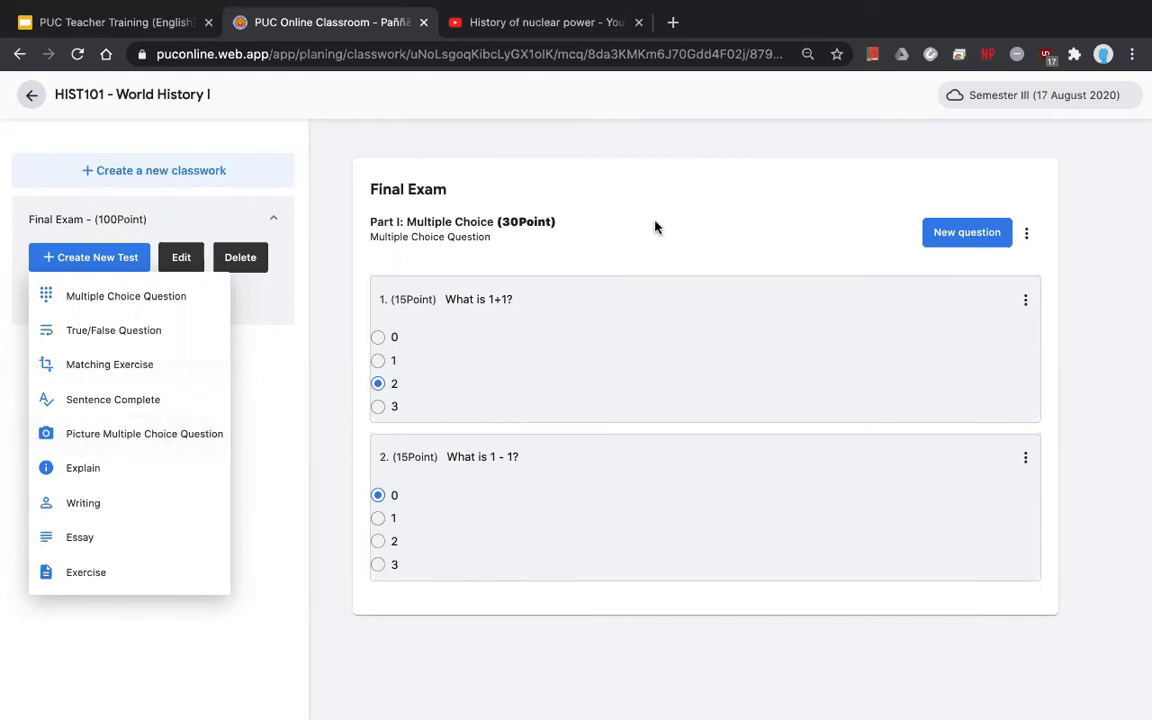
# - Close the type list, then open and discard an empty new question without attaching a file
pyautogui.click(670, 241)
pyautogui.click(945, 233)
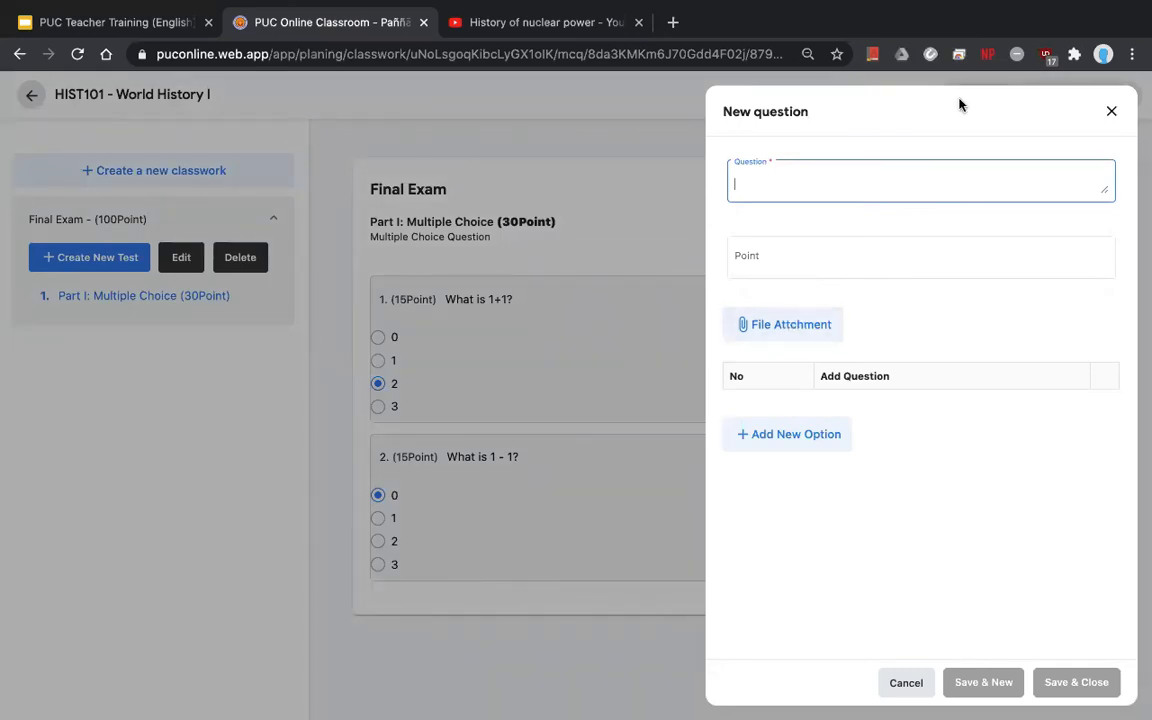
pyautogui.click(815, 325)
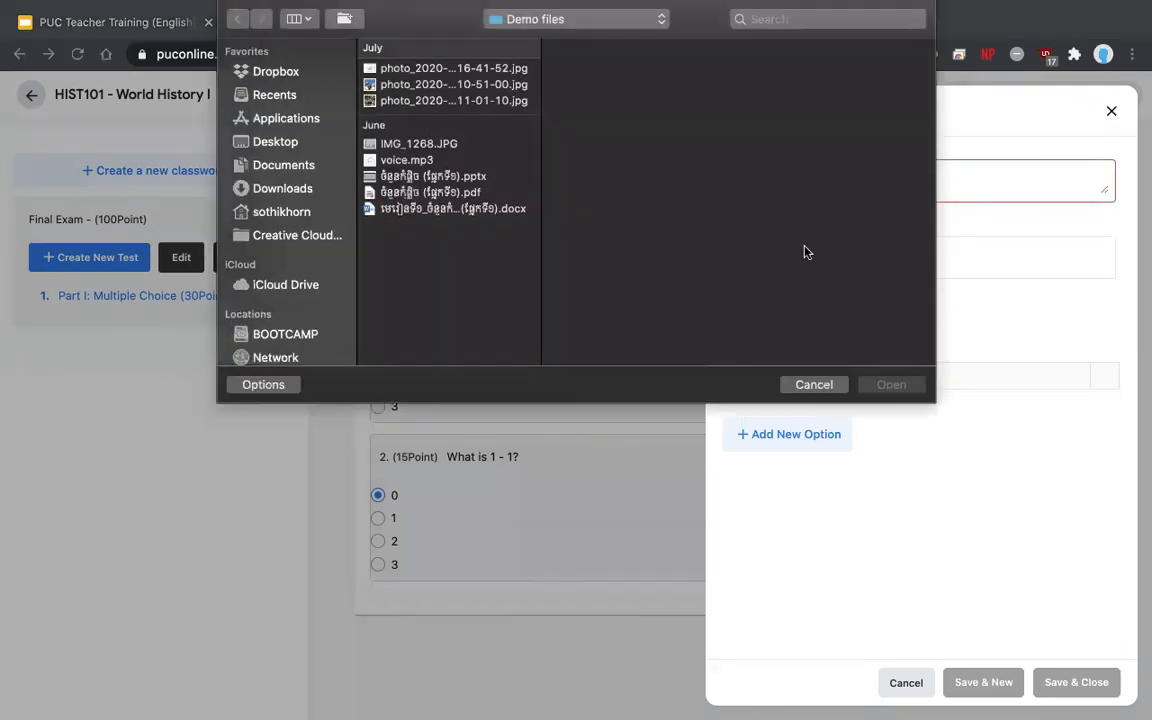
pyautogui.click(810, 386)
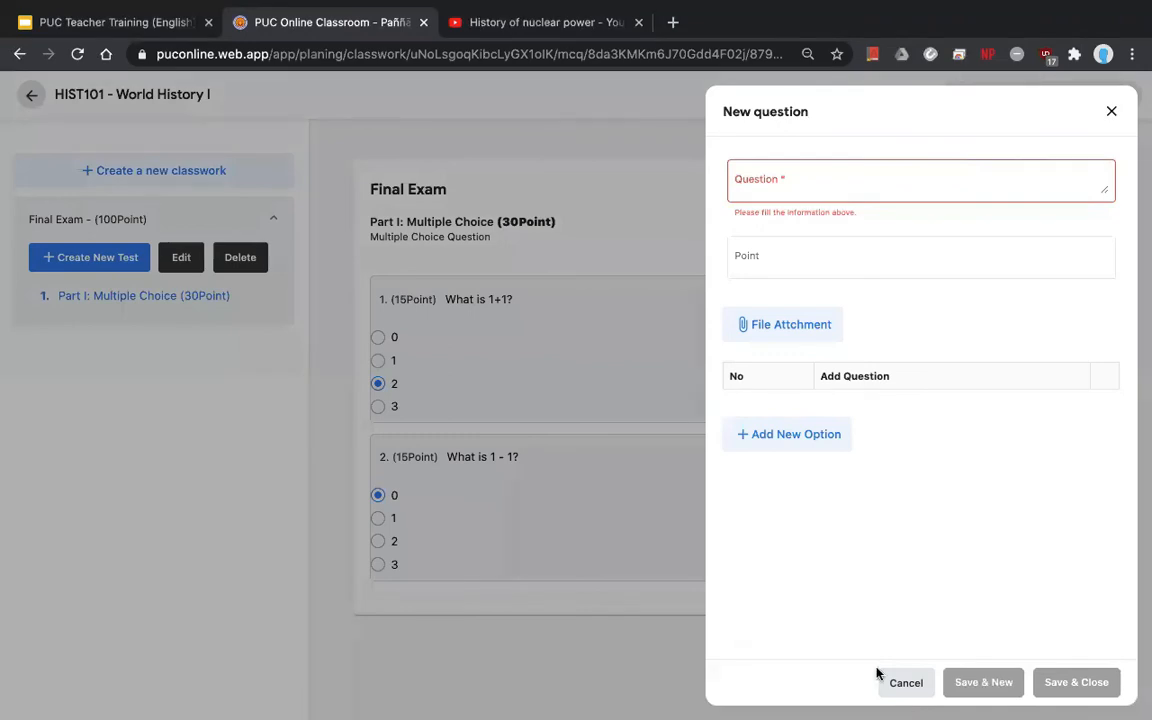
pyautogui.click(906, 686)
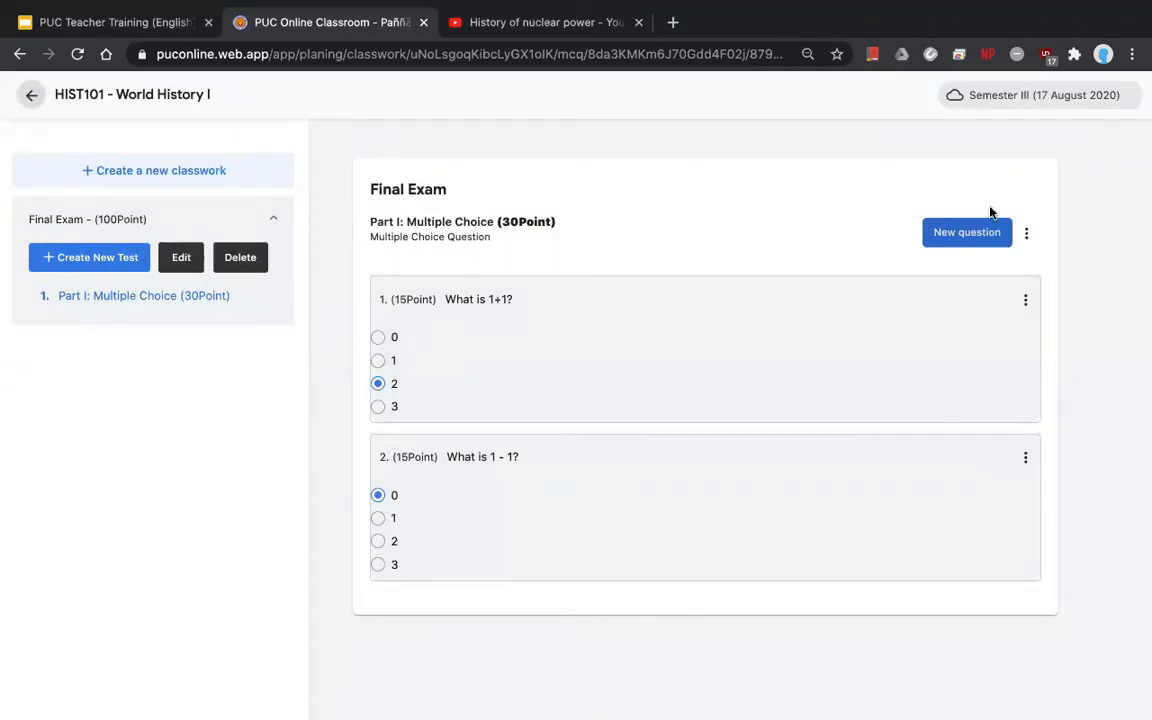
# - Open Part I's settings from its actions menu and close them without changes
pyautogui.click(1026, 233)
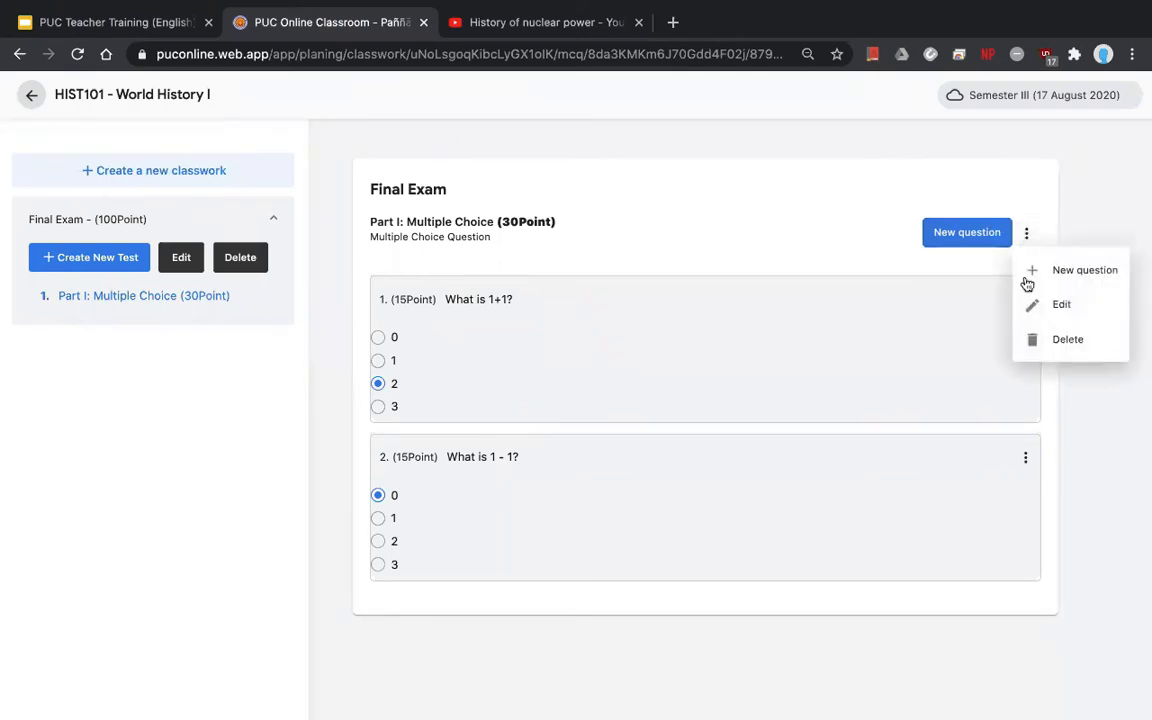
pyautogui.click(1043, 317)
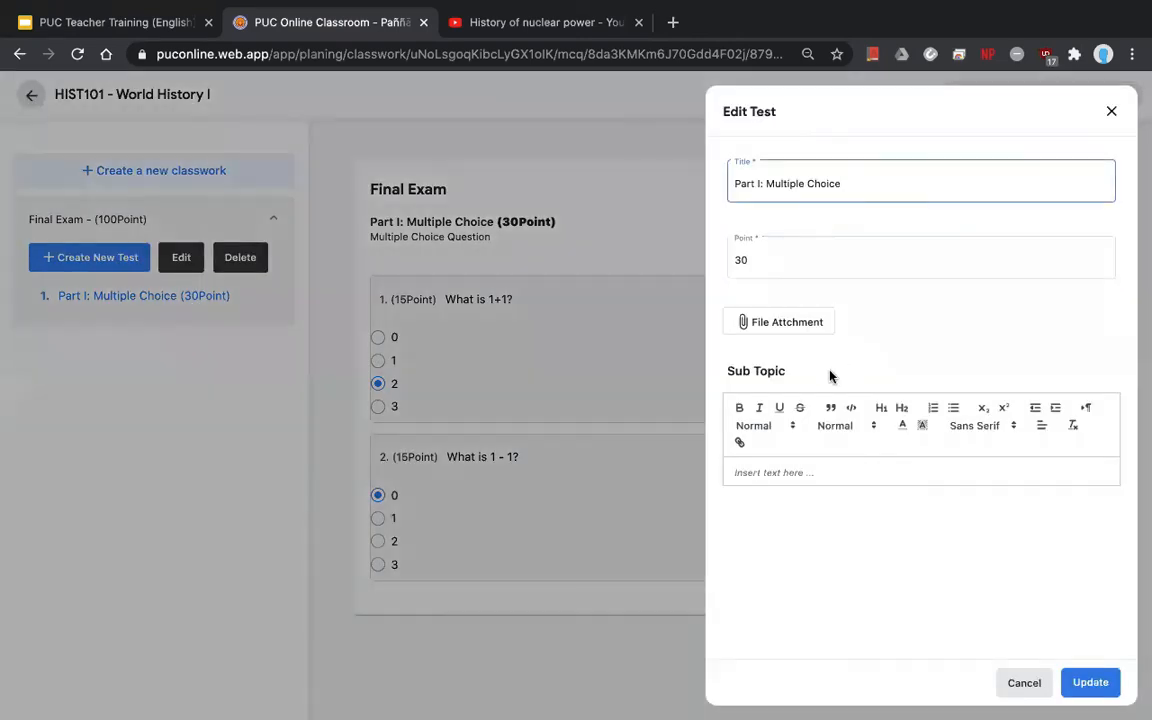
pyautogui.click(1111, 111)
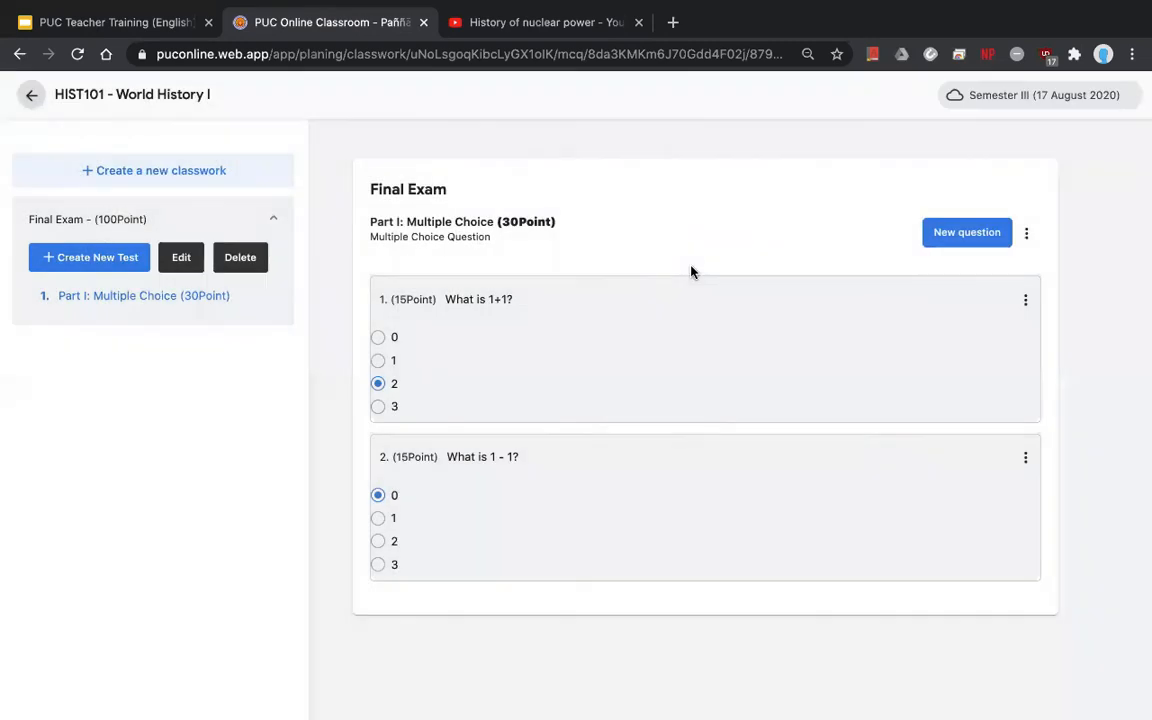
# - Create a new True/False test part for the Final Exam
pyautogui.click(101, 262)
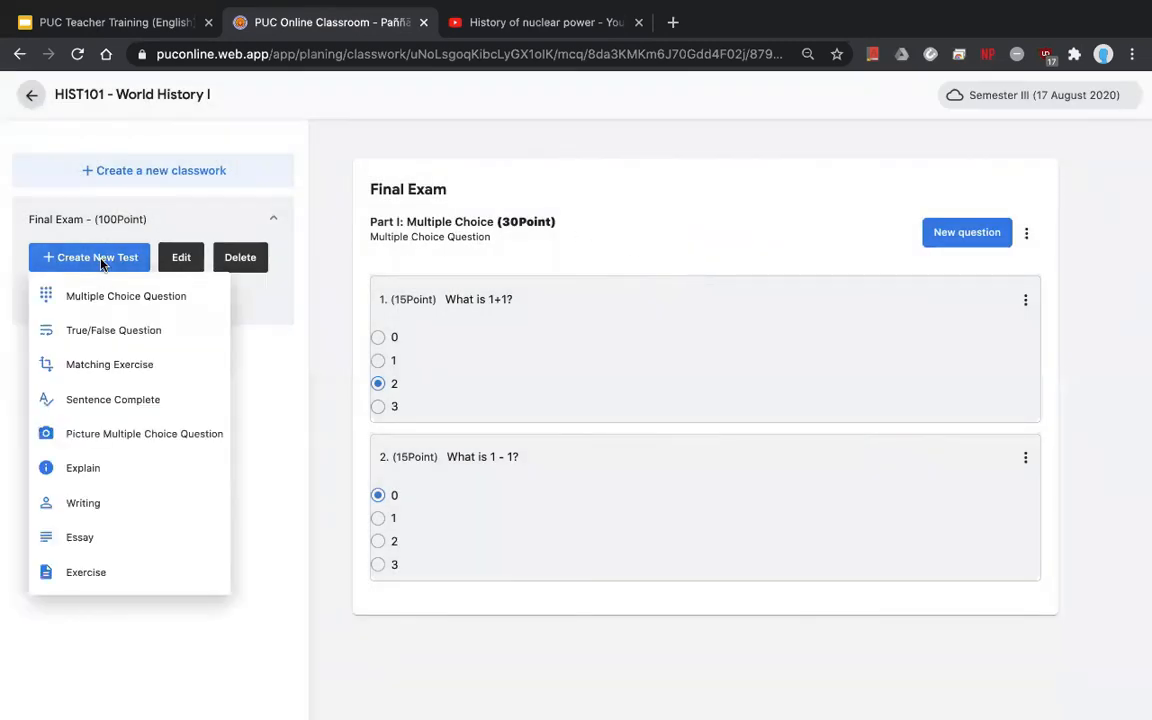
pyautogui.click(319, 376)
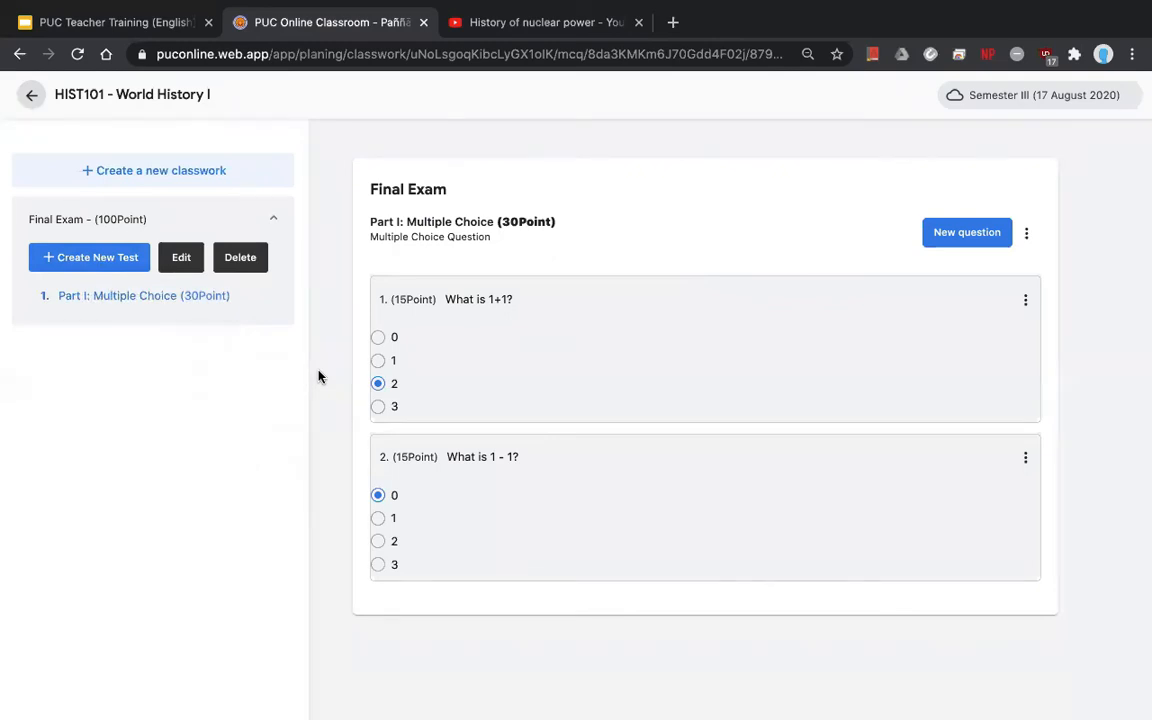
pyautogui.click(85, 264)
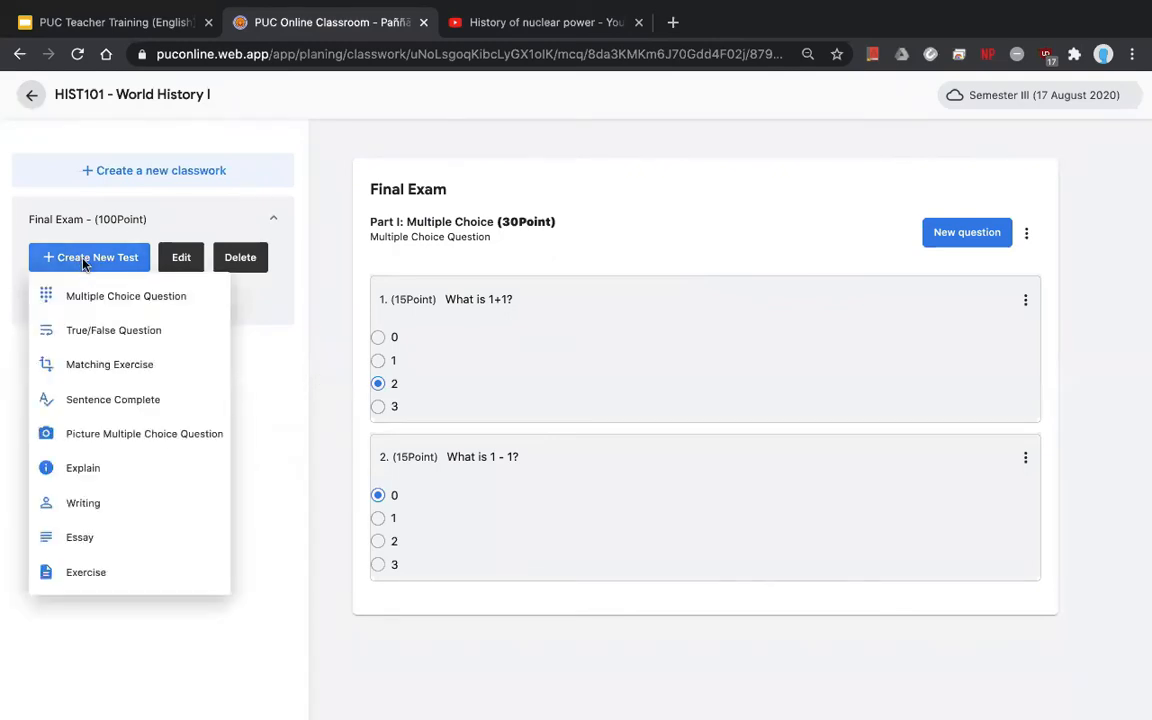
pyautogui.click(91, 331)
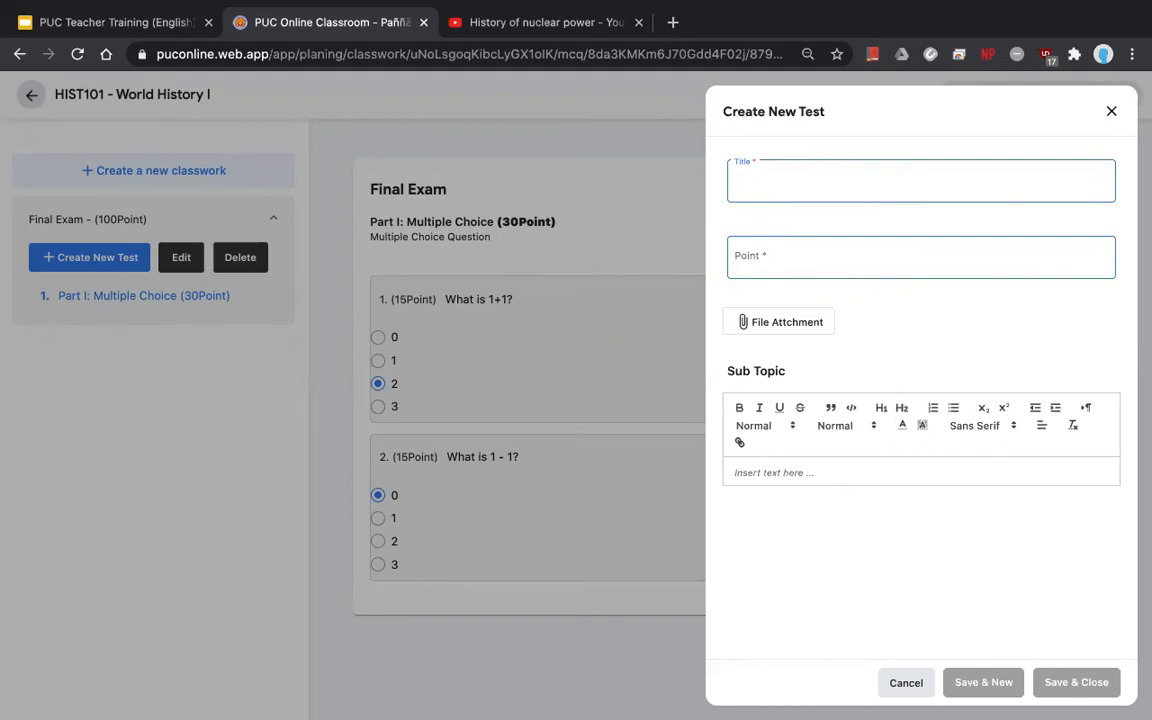
# - Title the part 'Part 2: True / False' with 30 points, then open a blank browser tab
pyautogui.write('Part 2:')
pyautogui.write(' Ture')
pyautogui.write('ue / ')
pyautogui.write('False')
pyautogui.click(790, 257)
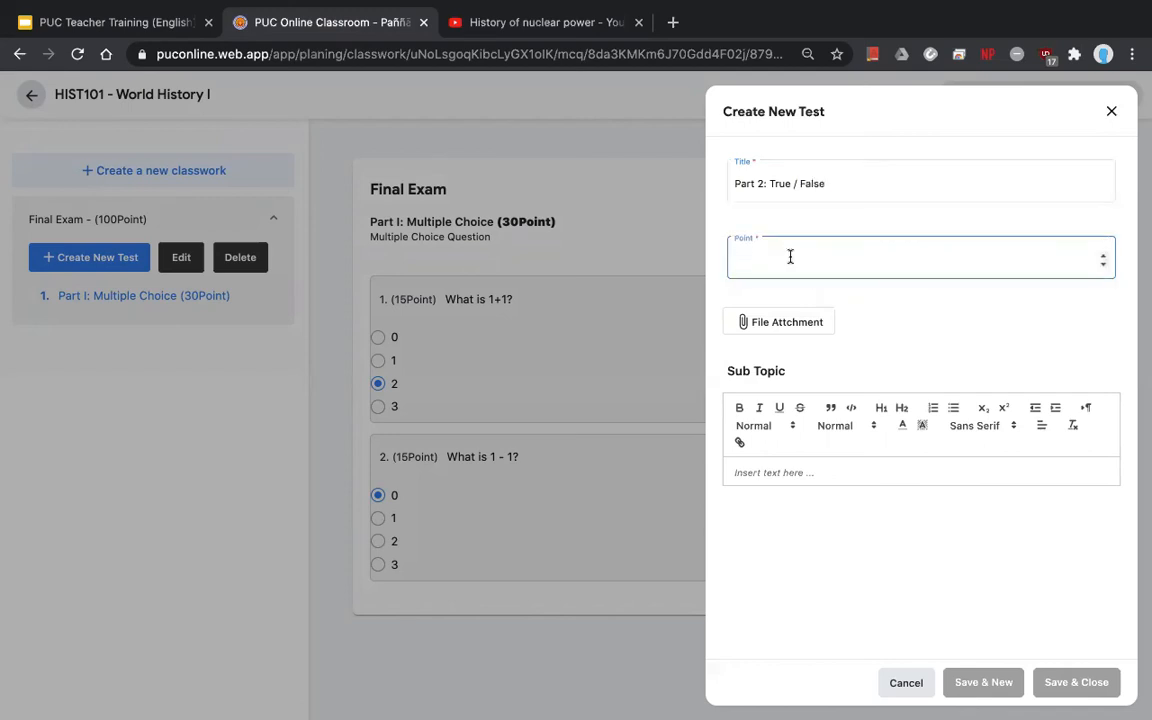
pyautogui.write('30')
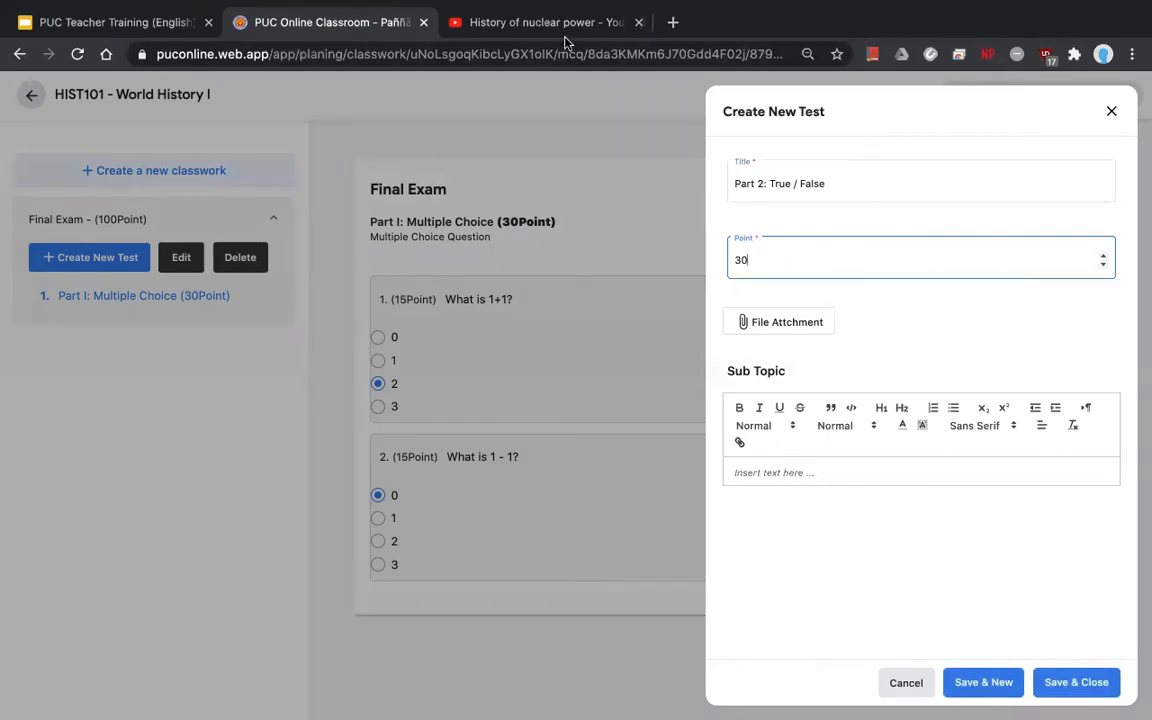
pyautogui.click(673, 22)
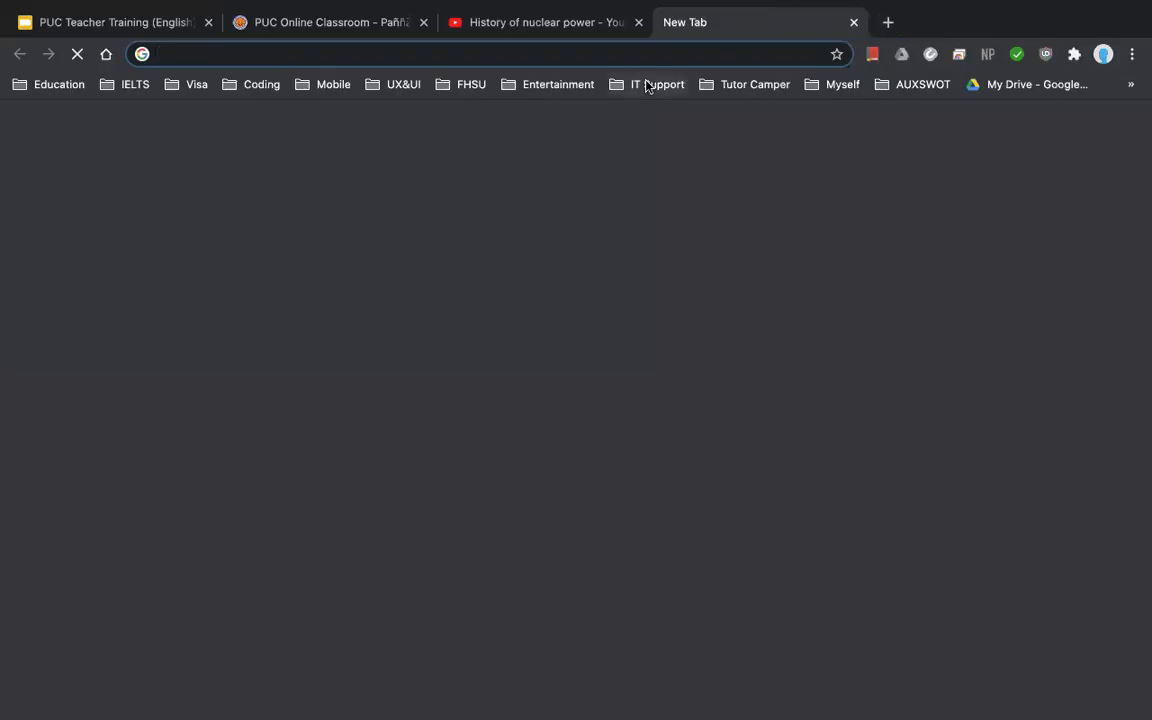
# - Search 'ielts reading part 1' and open the British Council Academic Reading section 1 practice page
pyautogui.write('reading')
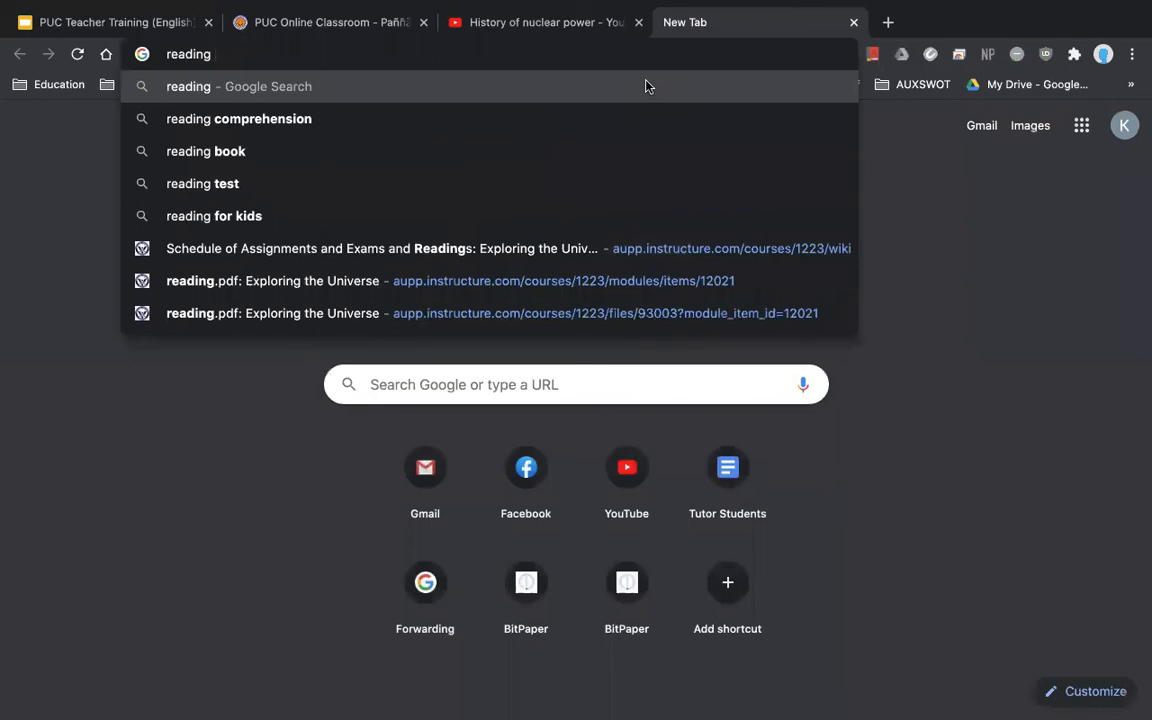
pyautogui.press('BackSpace')
pyautogui.press('BackSpace')
pyautogui.press('BackSpace')
pyautogui.press('BackSpace')
pyautogui.press('BackSpace')
pyautogui.press('BackSpace')
pyautogui.press('BackSpace')
pyautogui.press('BackSpace')
pyautogui.write('ietls')
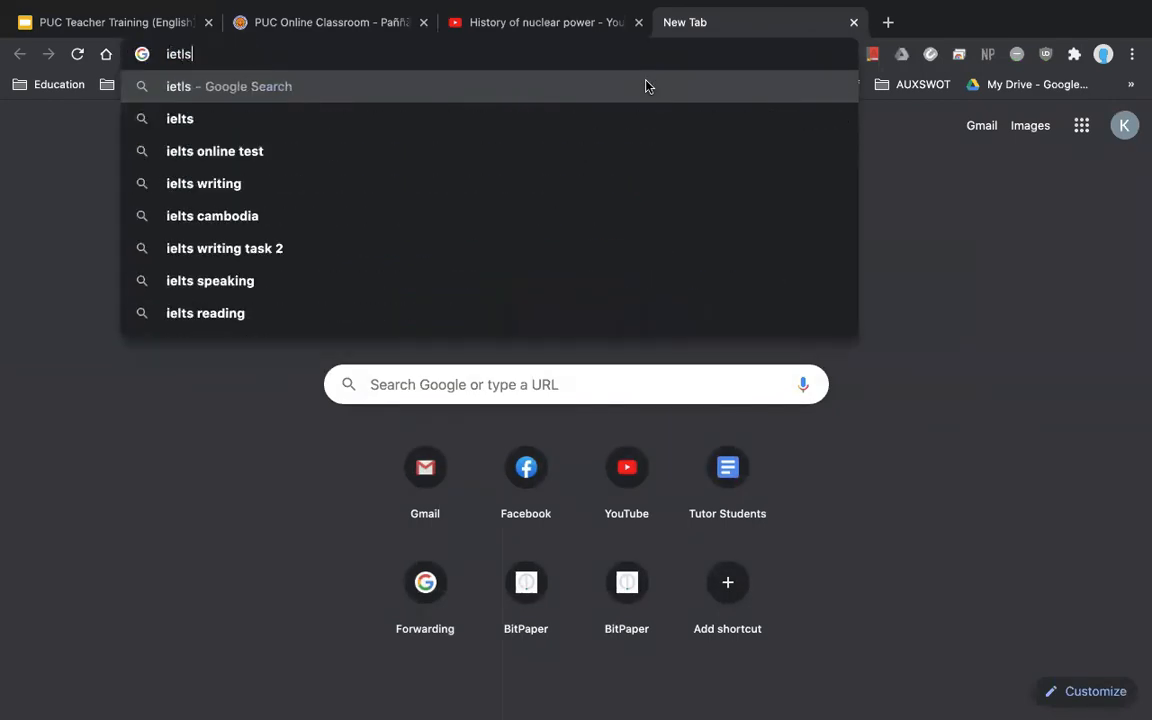
pyautogui.press('Down')
pyautogui.press('Down')
pyautogui.press('Down')
pyautogui.press('Down')
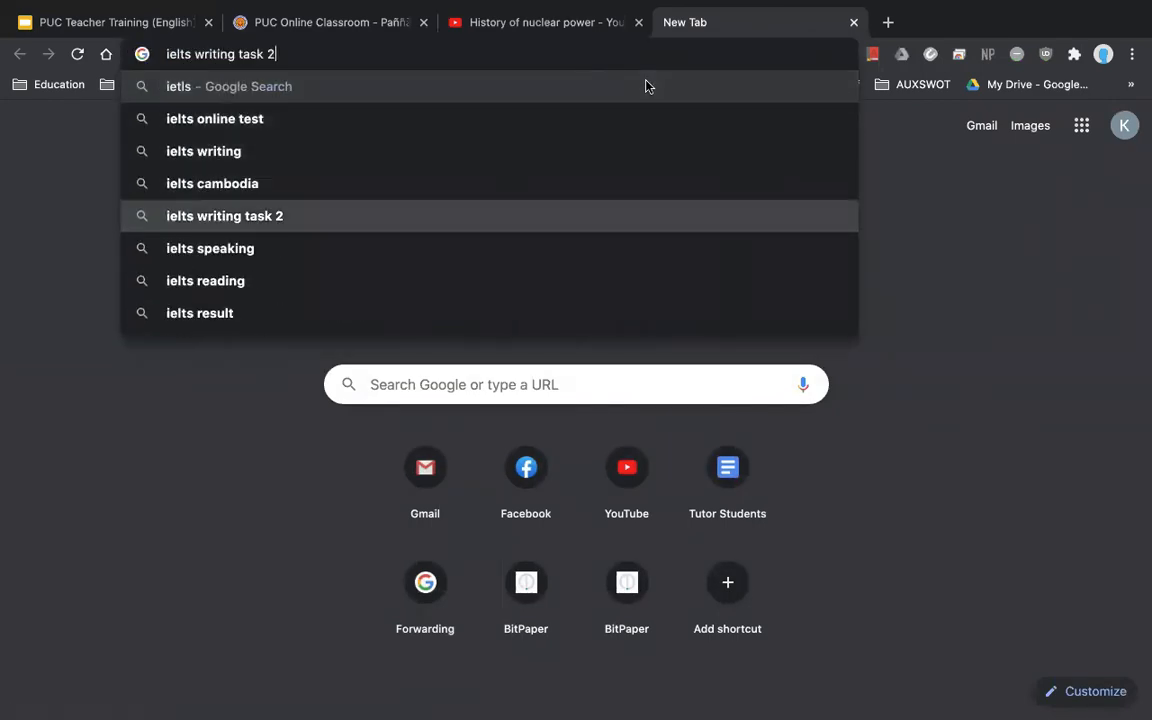
pyautogui.press('Down')
pyautogui.press('Down')
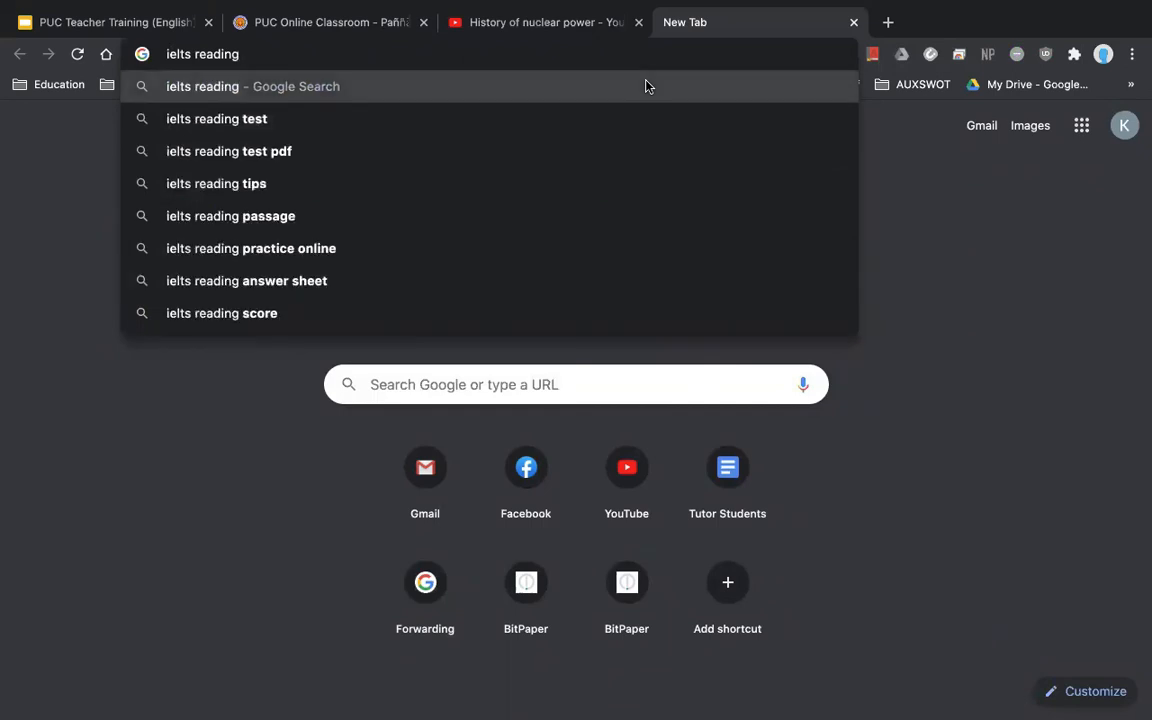
pyautogui.write('part 1')
pyautogui.press('Return')
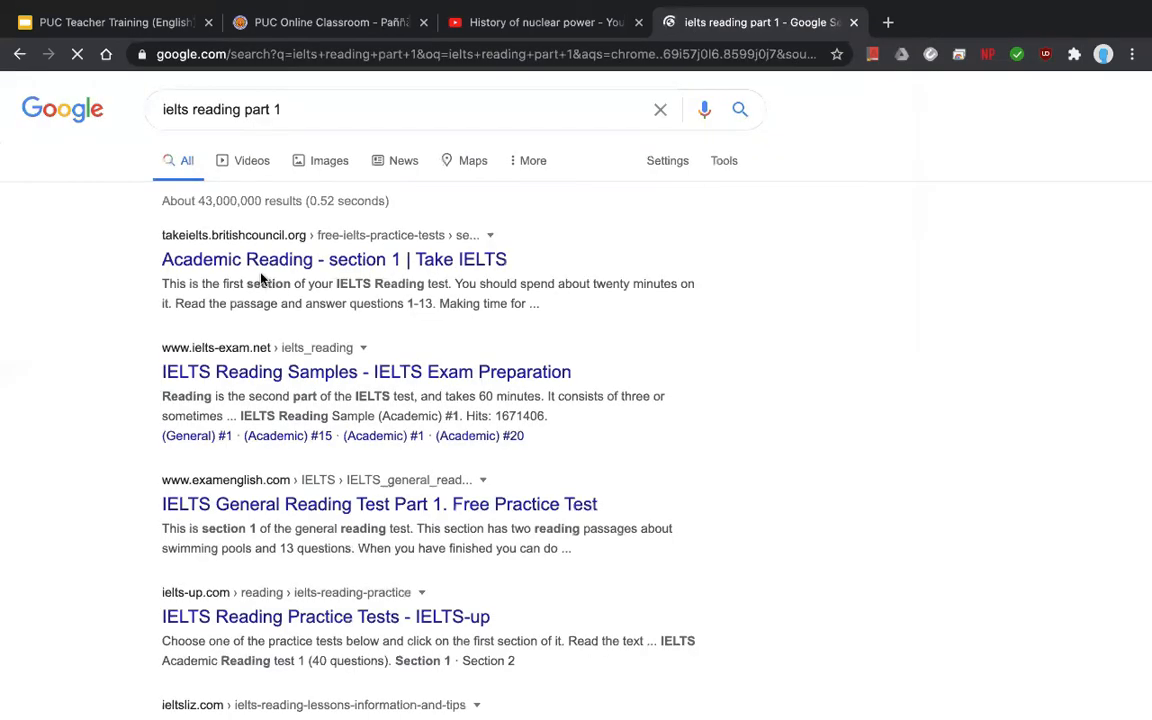
pyautogui.click(262, 266)
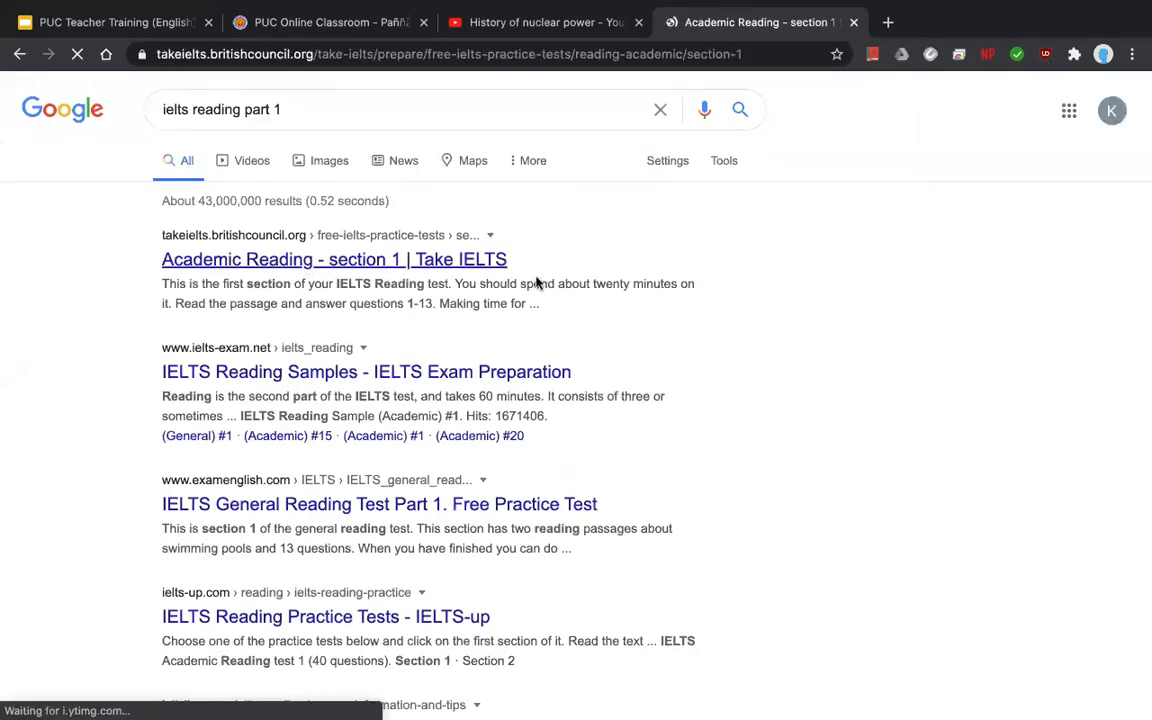
# - Select and copy the paragraph beginning 'This can take many forms'
pyautogui.scroll(-4, 375, 481)
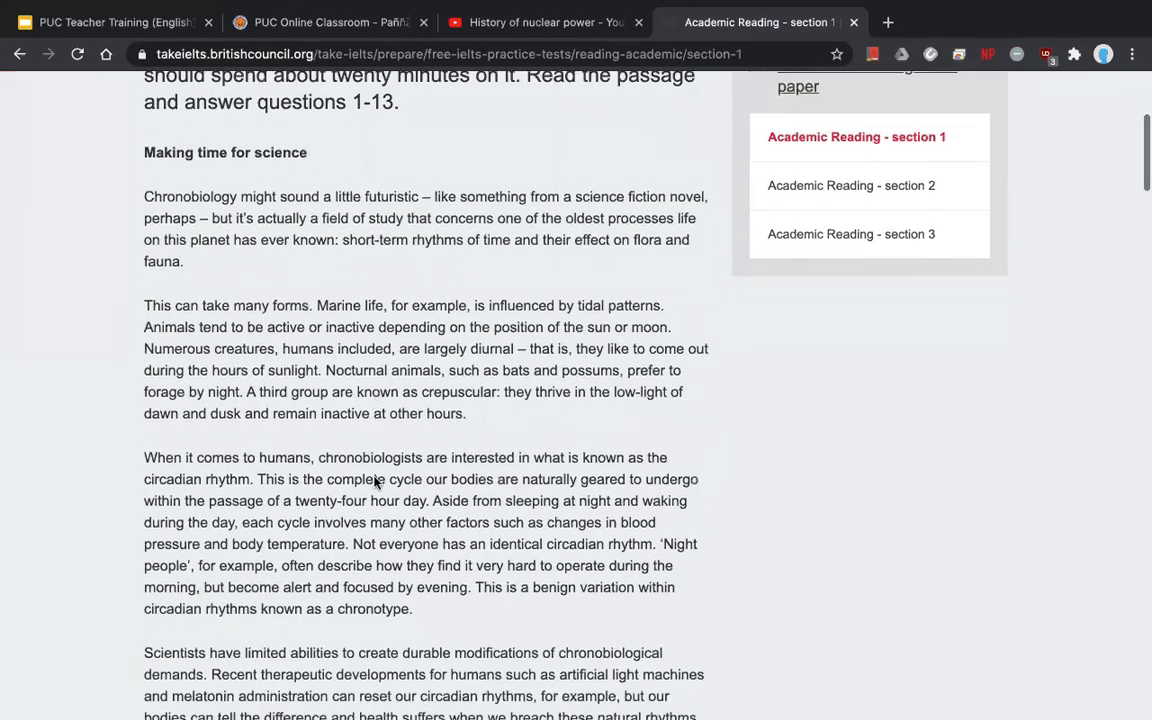
pyautogui.scroll(-2, 378, 481)
pyautogui.scroll(2, 390, 430)
pyautogui.moveTo(468, 388); pyautogui.dragTo(108, 273)
pyautogui.hotkey('ctrl', 'c')
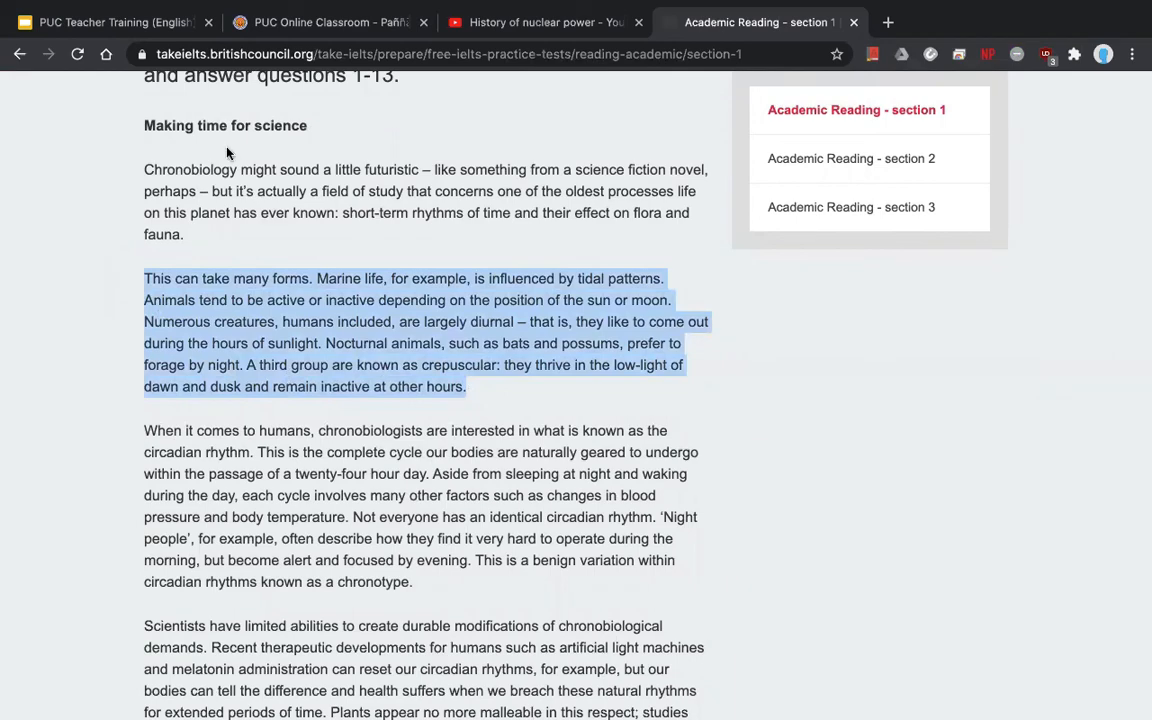
pyautogui.click(320, 22)
# - Paste the copied reading paragraph as Part 2: True / False's sub topic and save the part
pyautogui.click(811, 474)
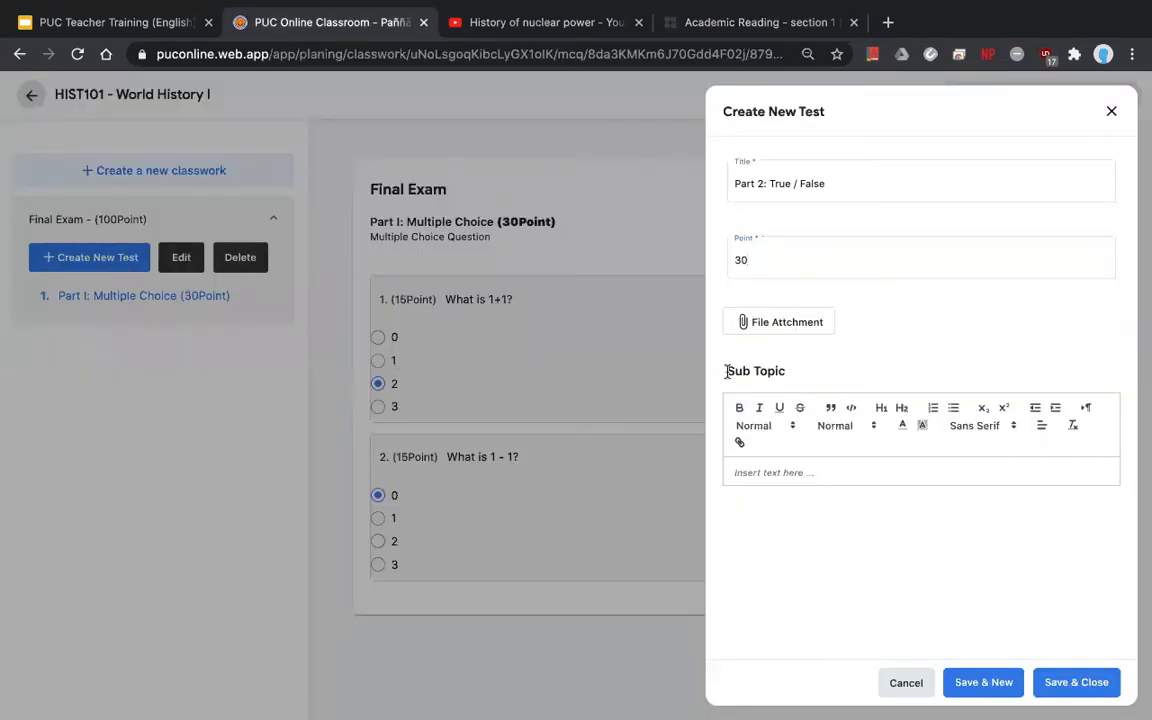
pyautogui.tripleClick(725, 371)
pyautogui.click(767, 473)
pyautogui.hotkey('ctrl', 'v')
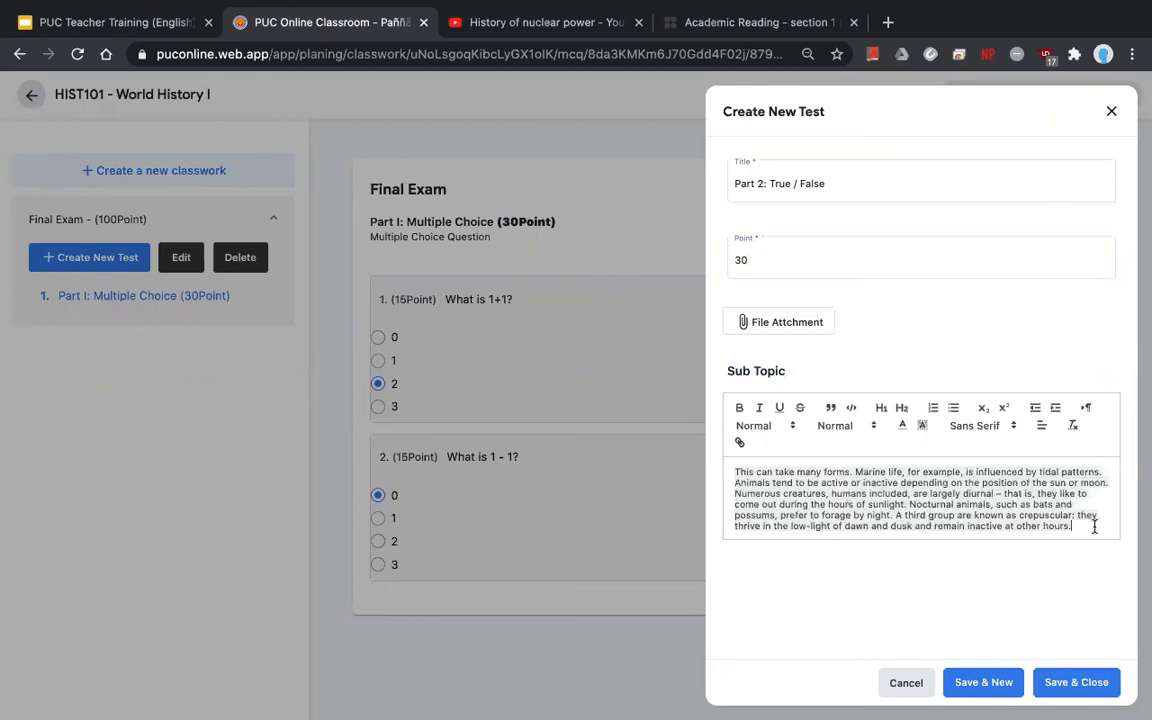
pyautogui.click(1073, 683)
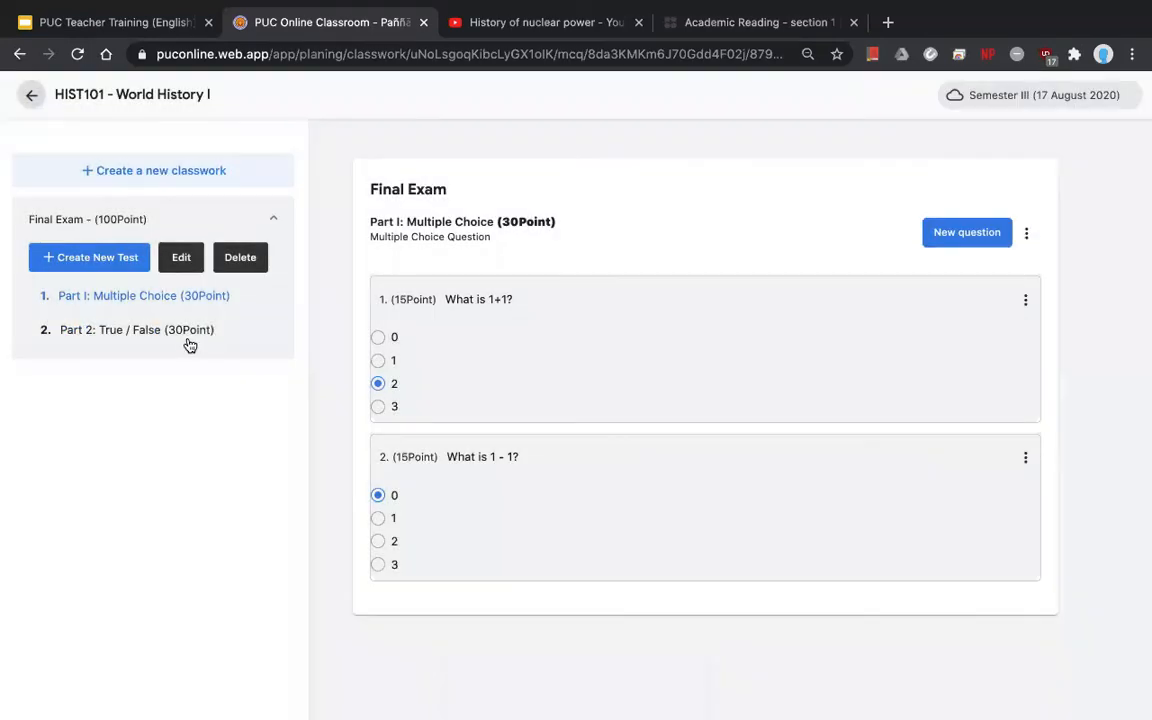
# - Review the saved Part 2 page, cancel a new question form, and go to Part I
pyautogui.click(180, 332)
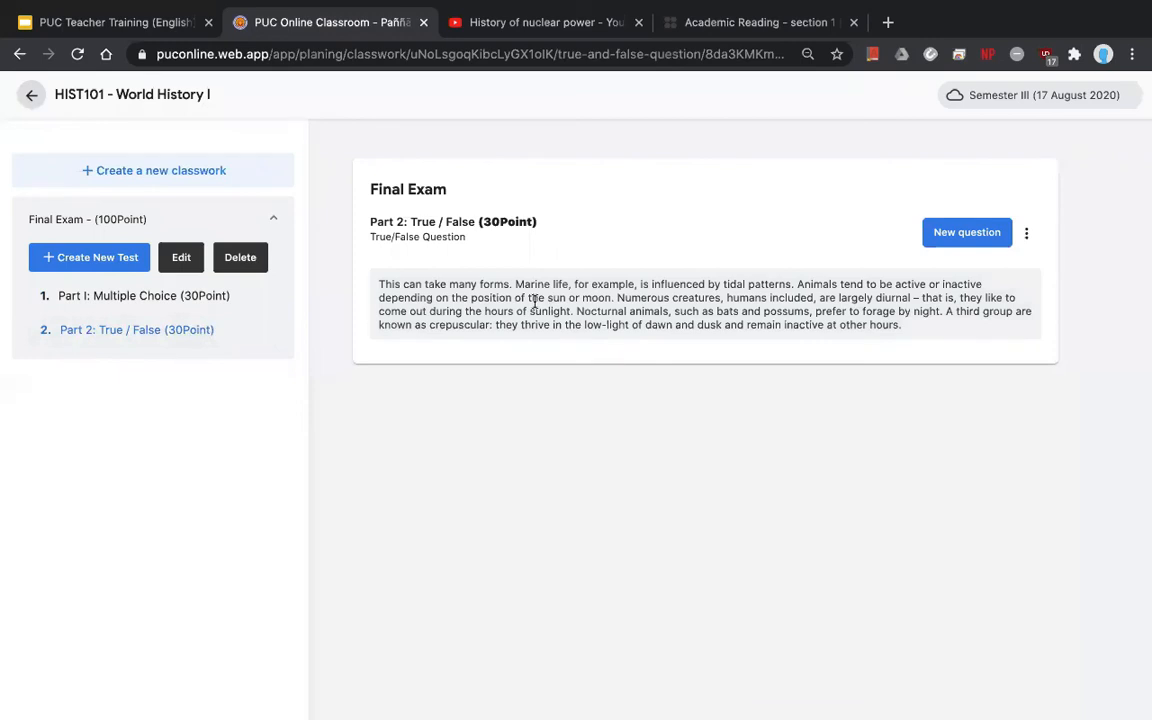
pyautogui.moveTo(902, 333); pyautogui.dragTo(368, 280)
pyautogui.hotkey('ctrl', 'c')
pyautogui.click(507, 284)
pyautogui.click(955, 240)
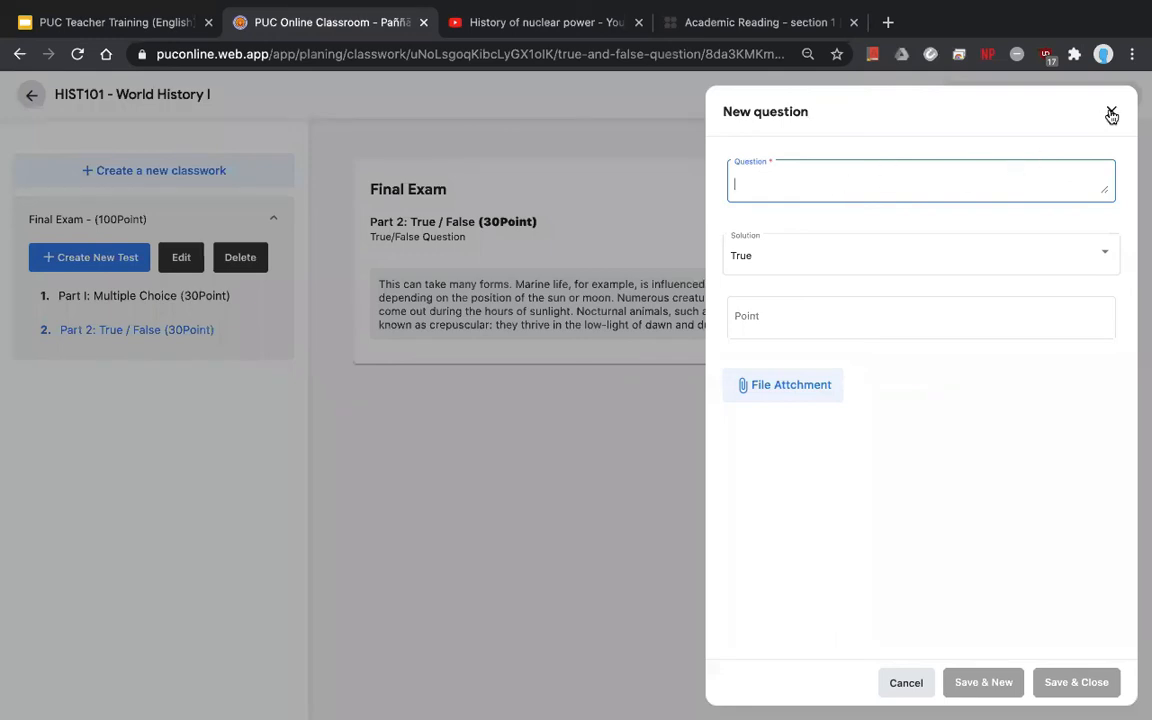
pyautogui.click(180, 331)
pyautogui.click(167, 301)
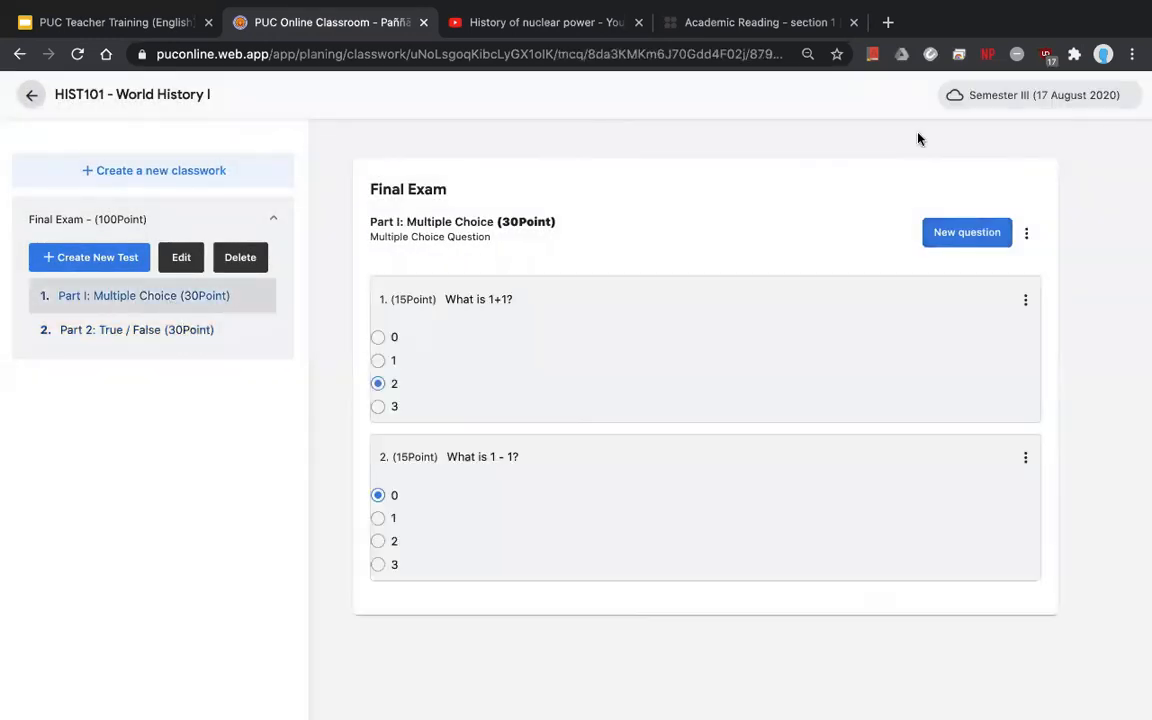
# - Edit Part I: Multiple Choice to paste the animal-activity paragraph as its sub topic and update it
pyautogui.click(1028, 238)
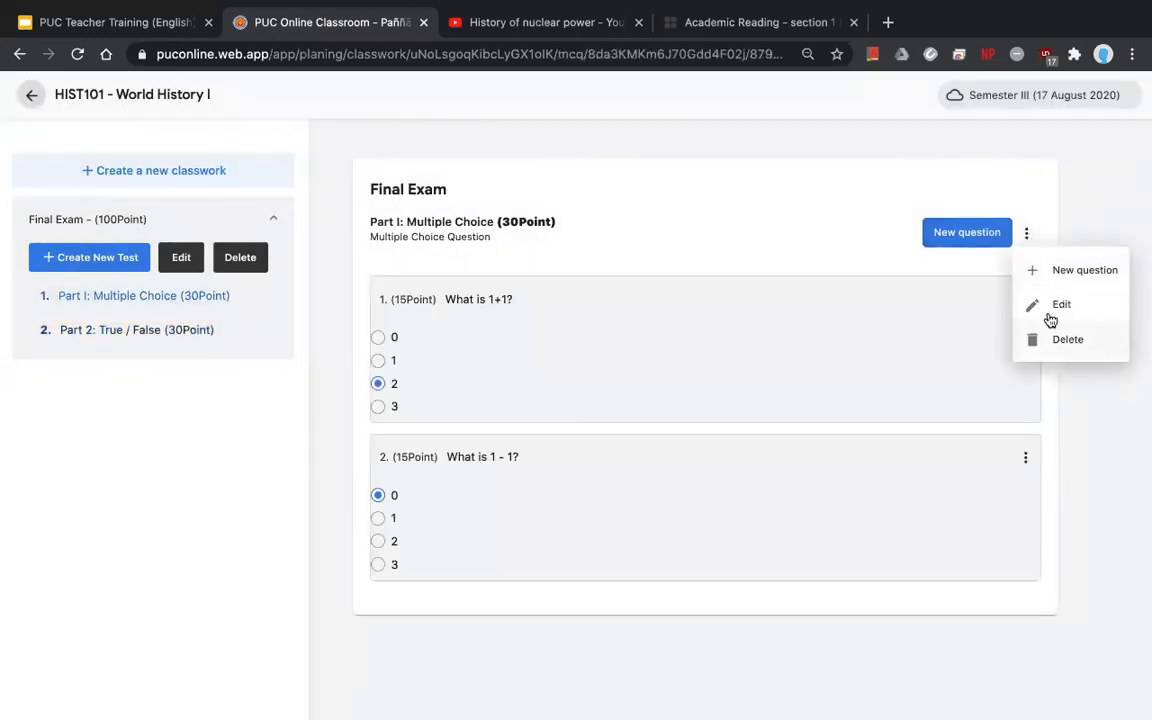
pyautogui.click(1050, 310)
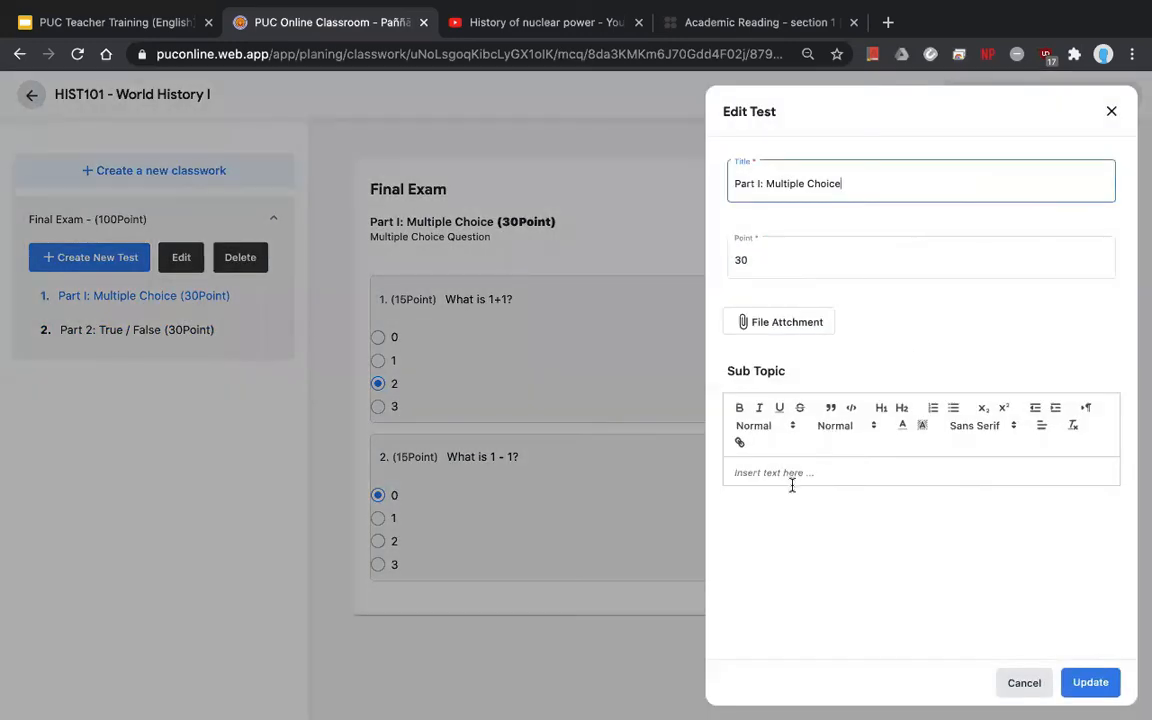
pyautogui.click(790, 481)
pyautogui.hotkey('ctrl', 'v')
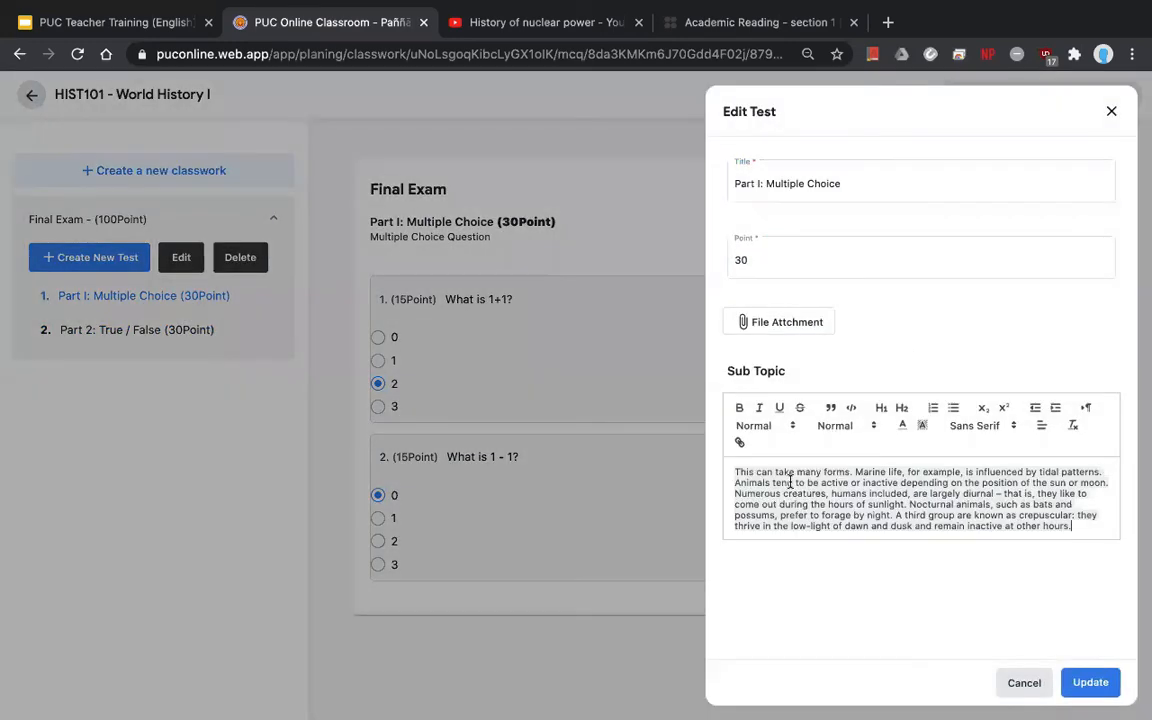
pyautogui.tripleClick(767, 370)
pyautogui.click(1081, 681)
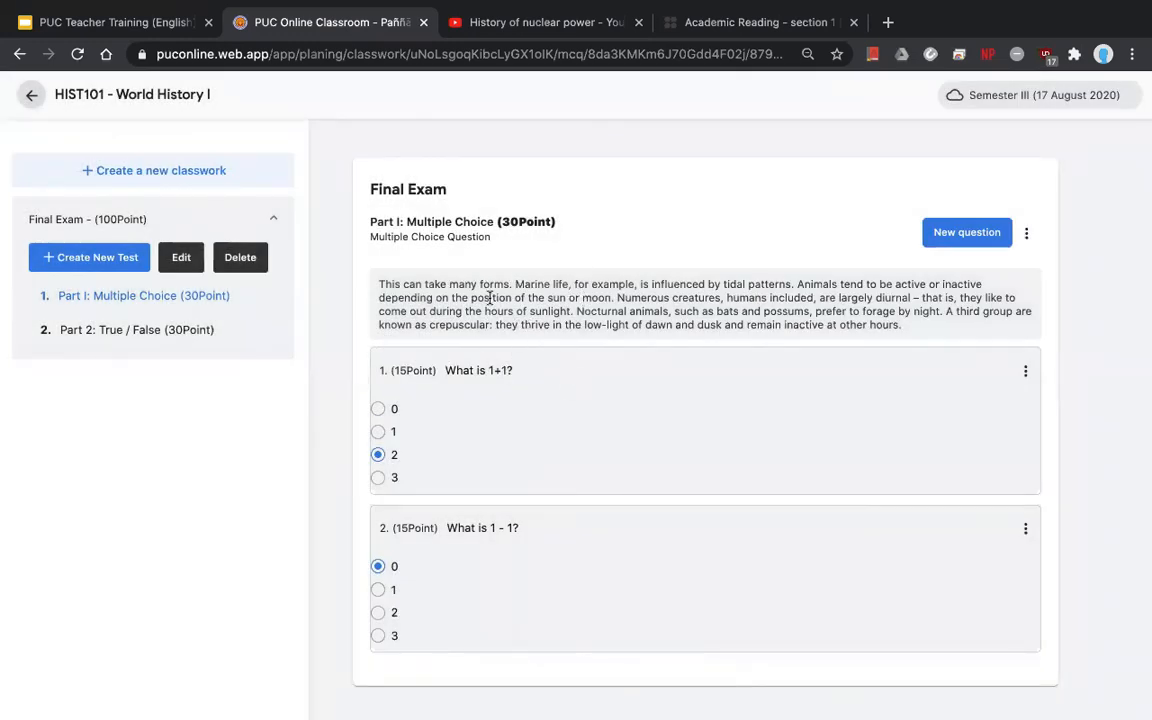
pyautogui.click(250, 329)
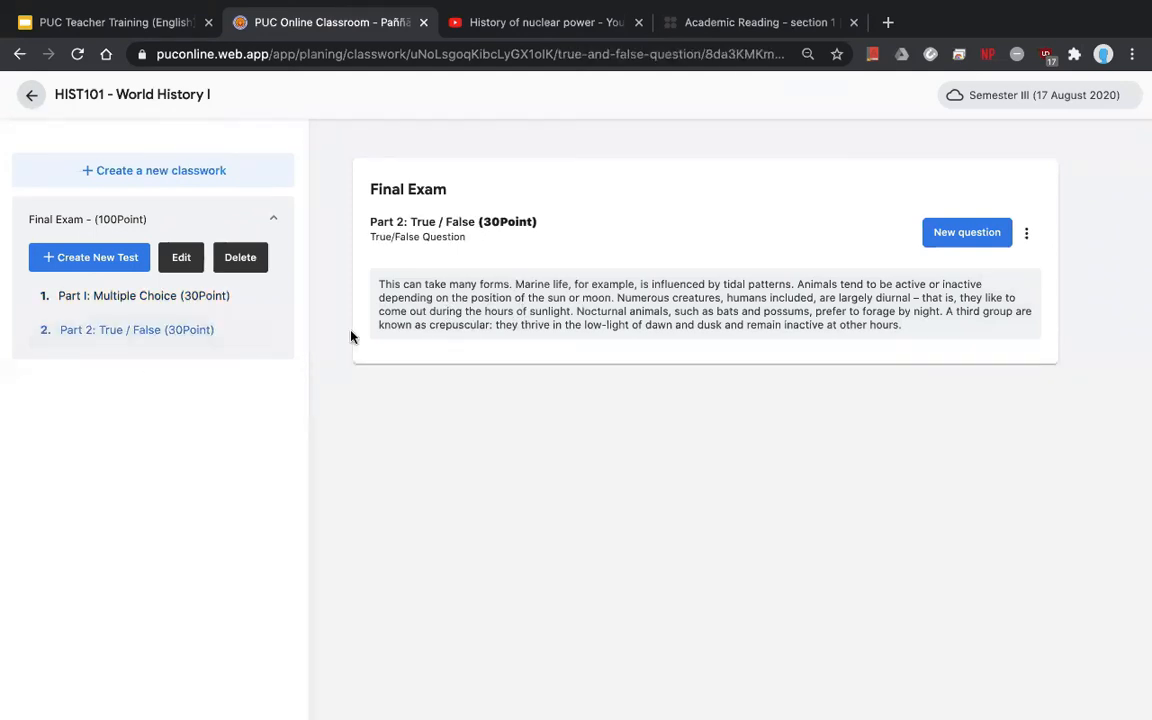
# - Add the true/false statement '1 + 1 = 2' worth 15 points
pyautogui.click(924, 232)
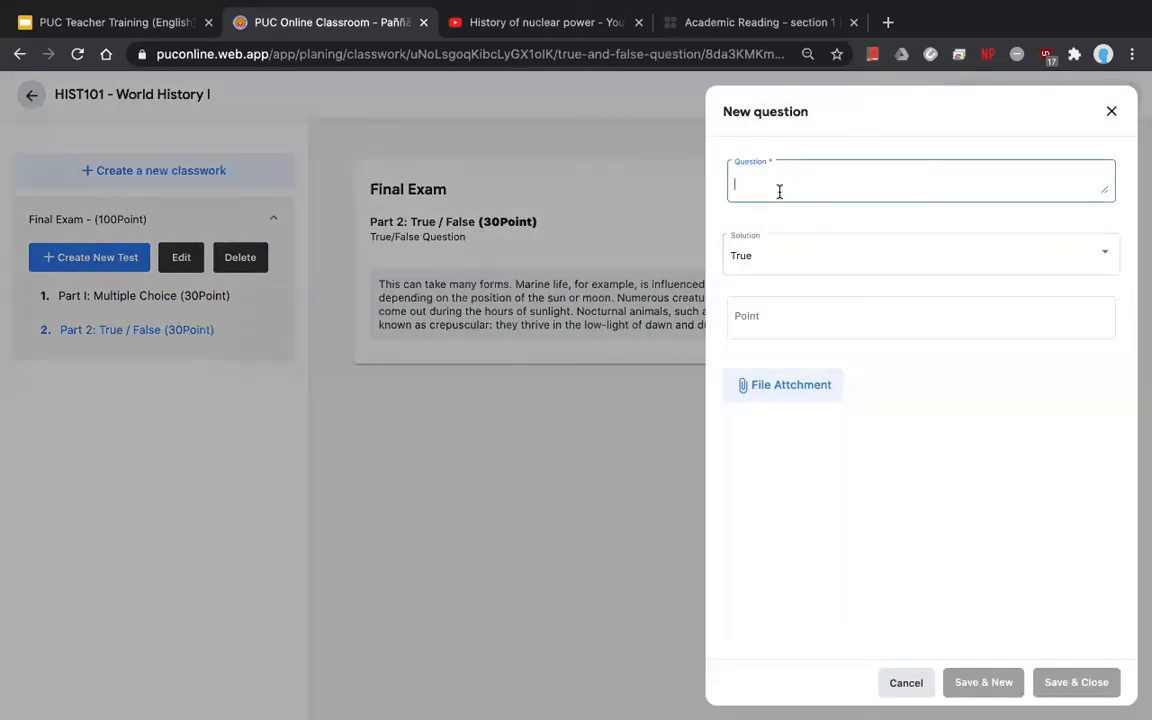
pyautogui.write('1 + 1')
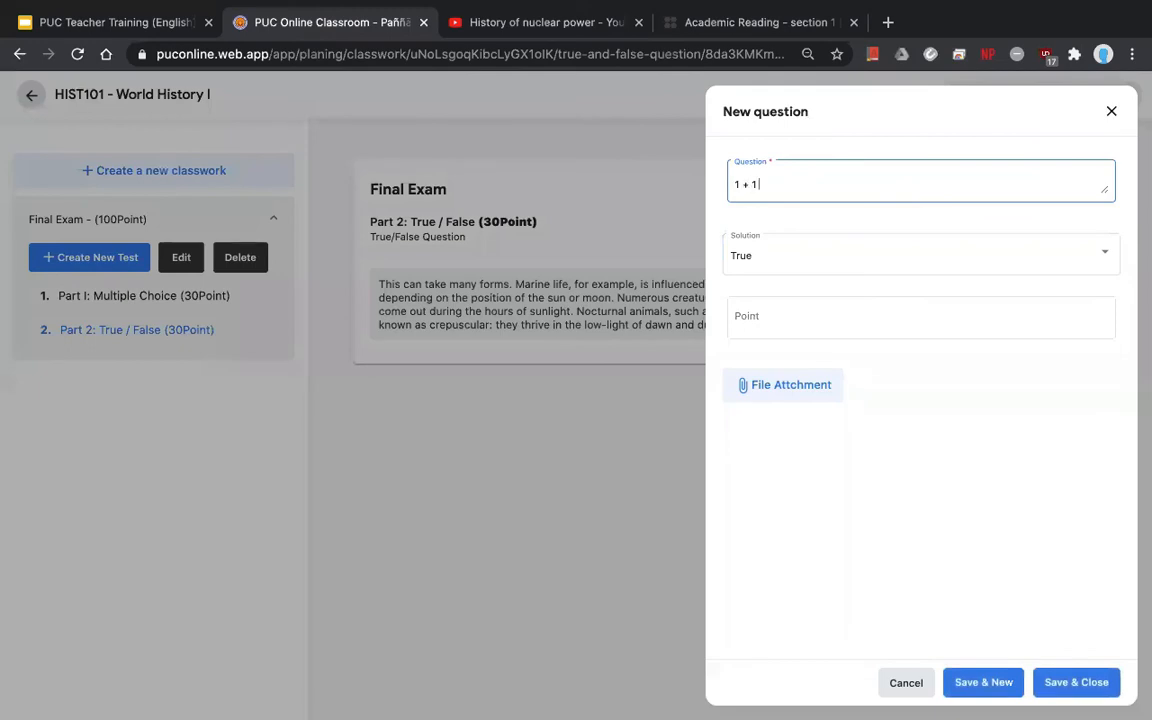
pyautogui.write(' = 2')
pyautogui.click(804, 313)
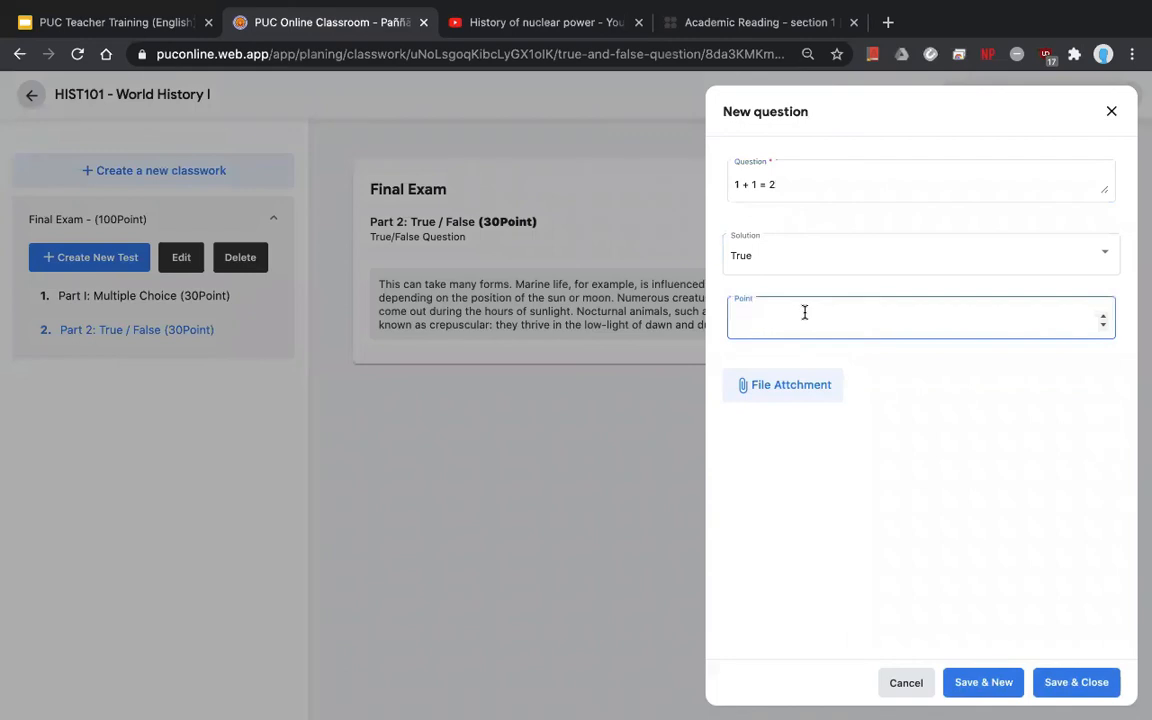
pyautogui.write('15')
pyautogui.click(1075, 683)
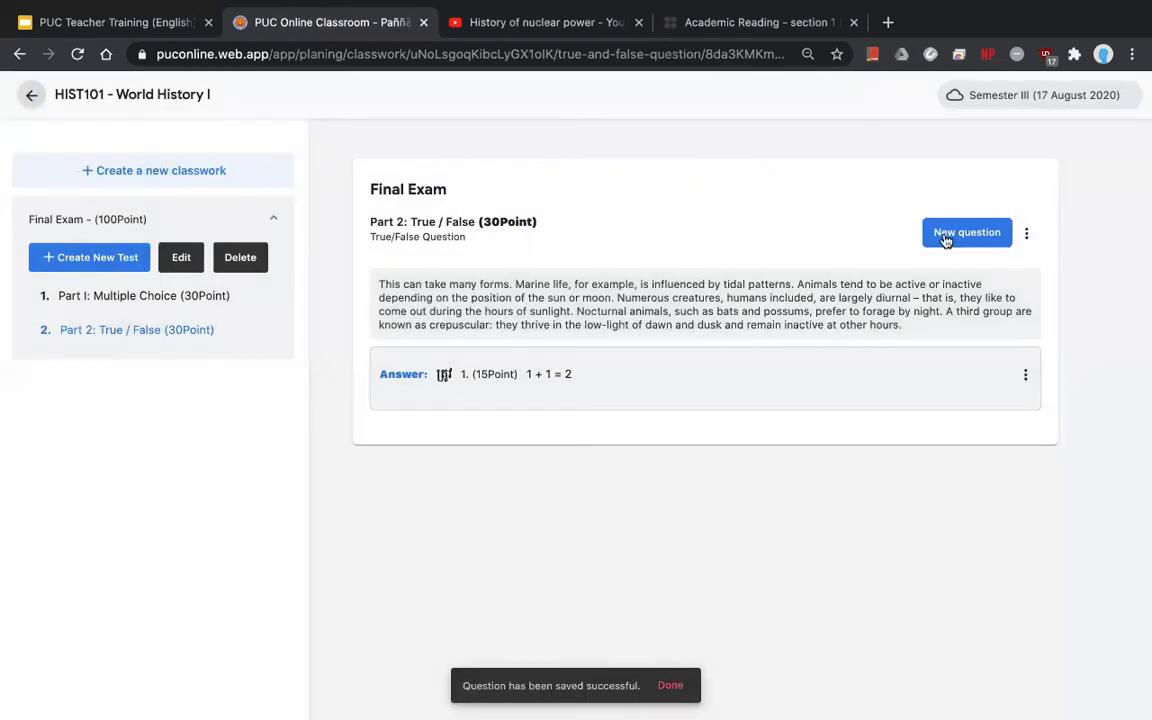
# - Change the '1 + 1 = 2' statement to 10 points
pyautogui.click(946, 238)
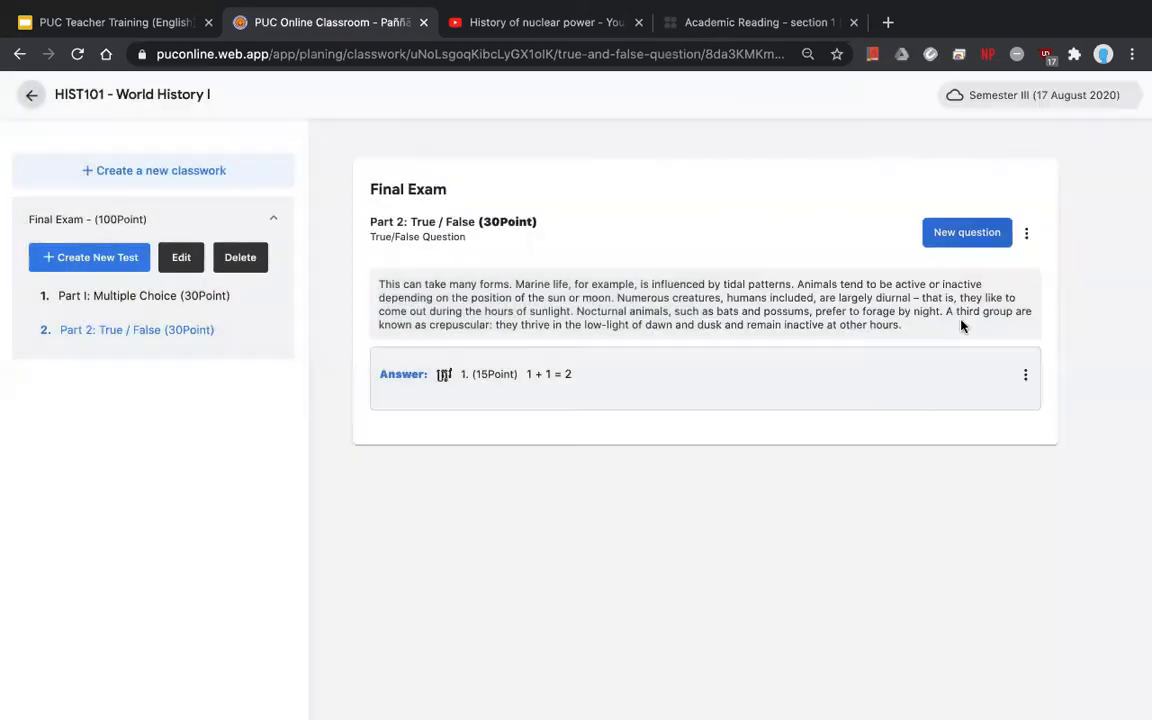
pyautogui.click(1025, 375)
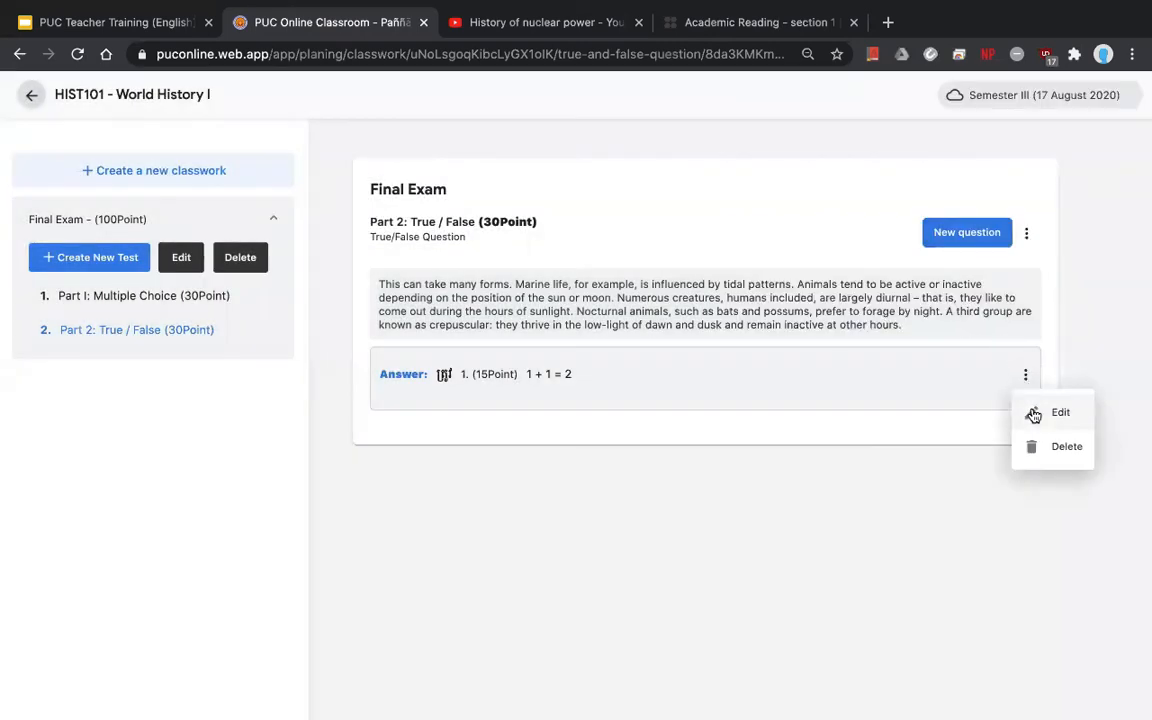
pyautogui.click(1033, 414)
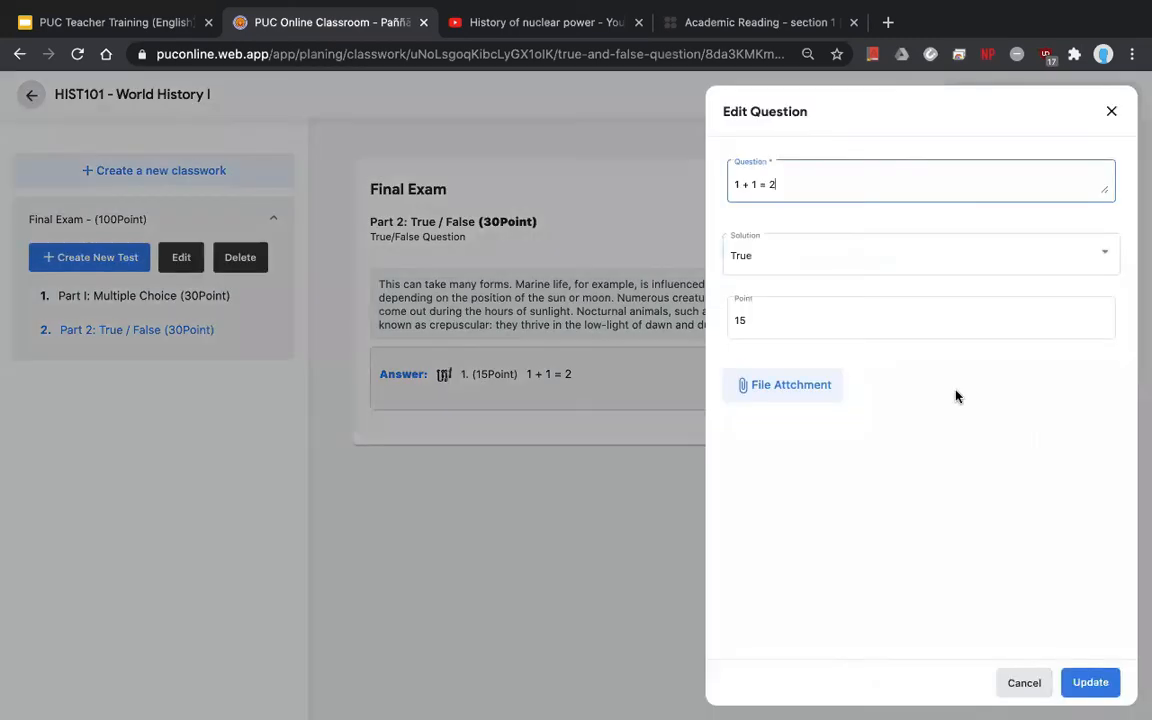
pyautogui.click(807, 324)
pyautogui.press('BackSpace')
pyautogui.write('0')
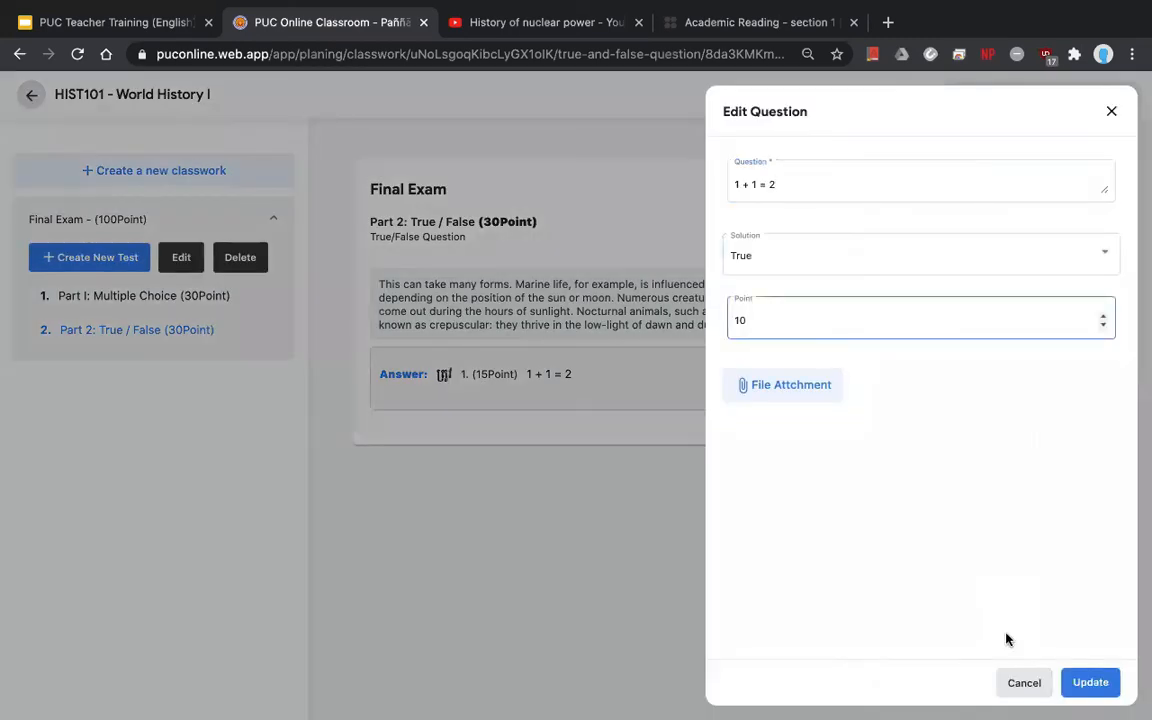
pyautogui.click(1090, 682)
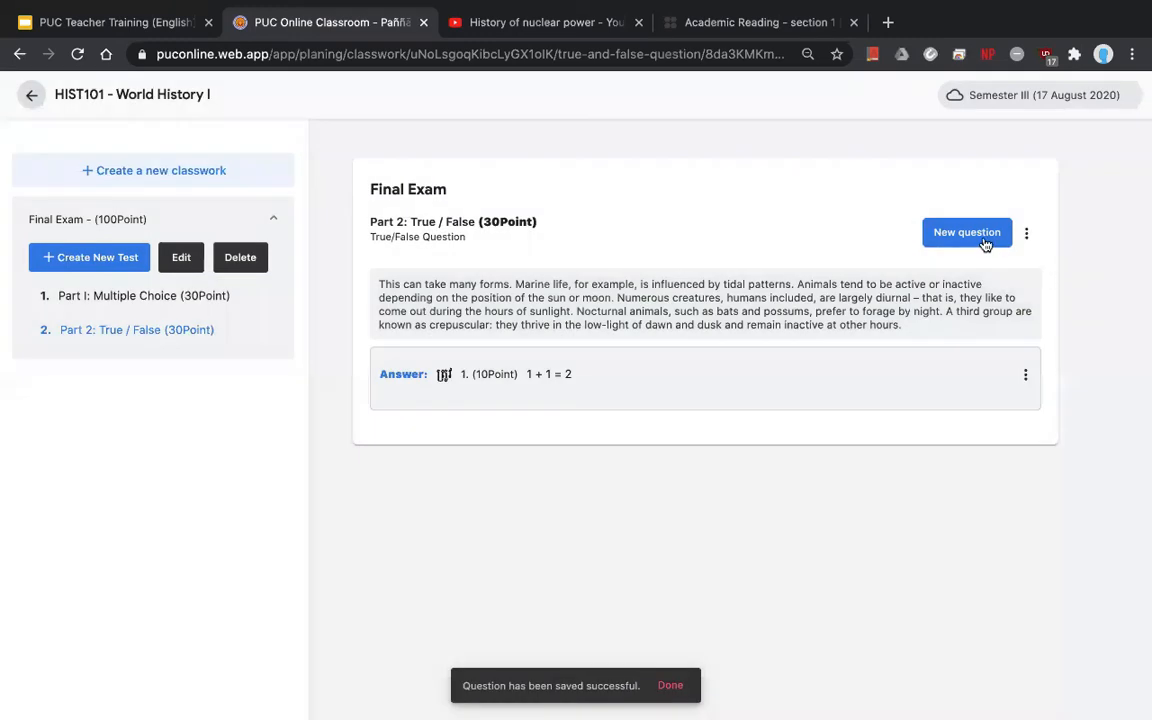
# - Add the statement '1 - 1 = 3' with its solution set to False
pyautogui.click(966, 232)
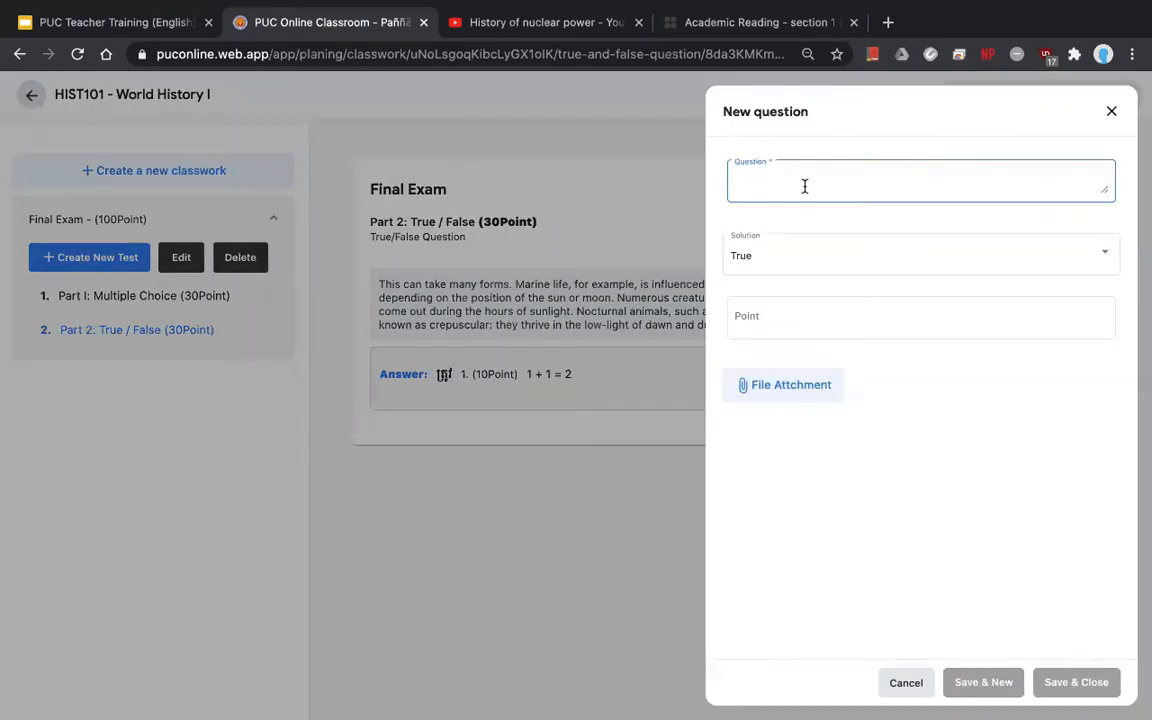
pyautogui.write('1 -0')
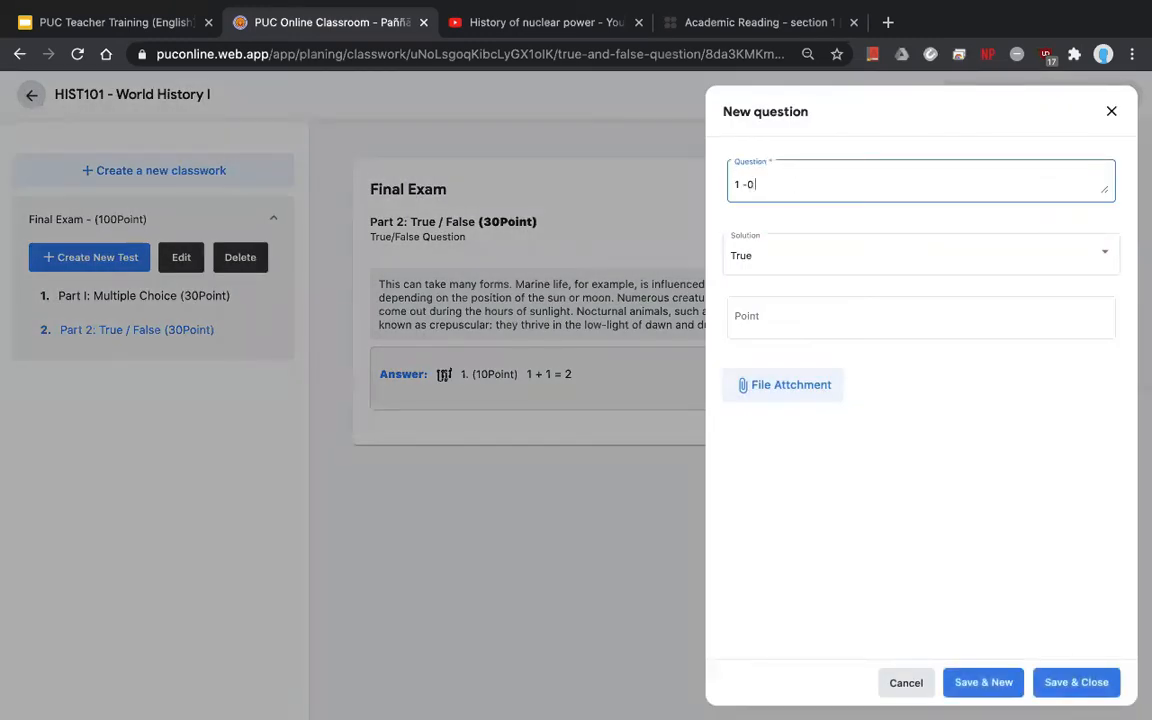
pyautogui.press('BackSpace')
pyautogui.write('1 = 0')
pyautogui.press('BackSpace')
pyautogui.write('3')
pyautogui.click(818, 252)
pyautogui.click(815, 289)
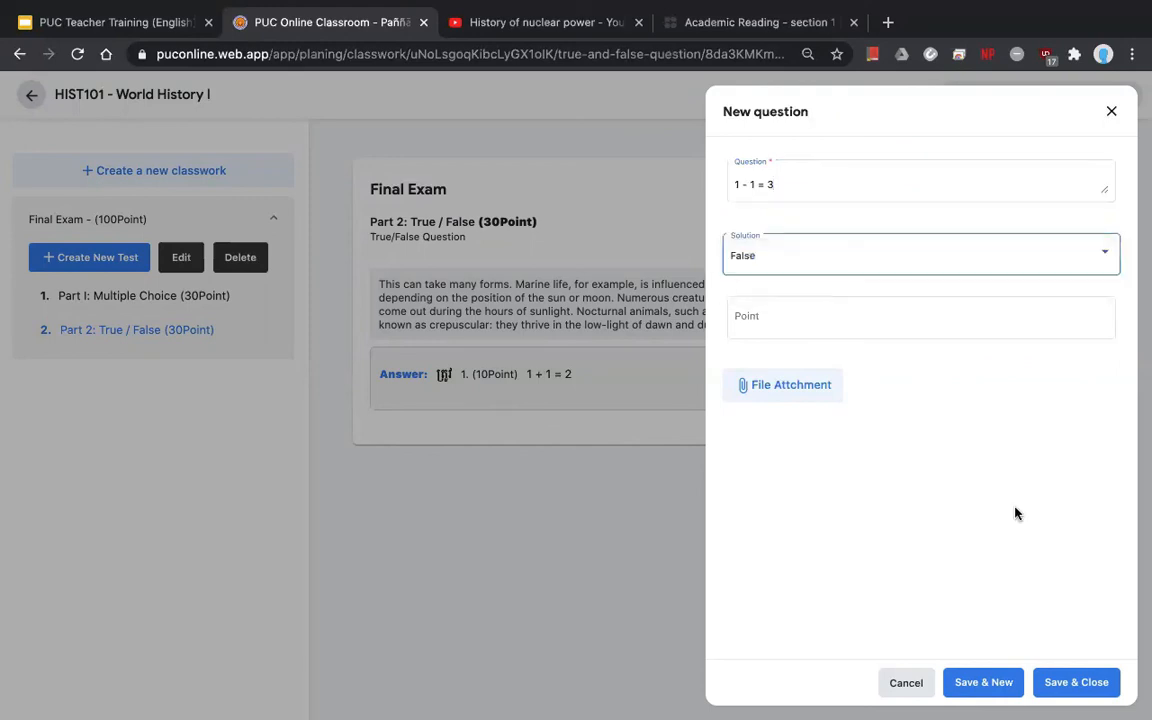
pyautogui.click(1076, 682)
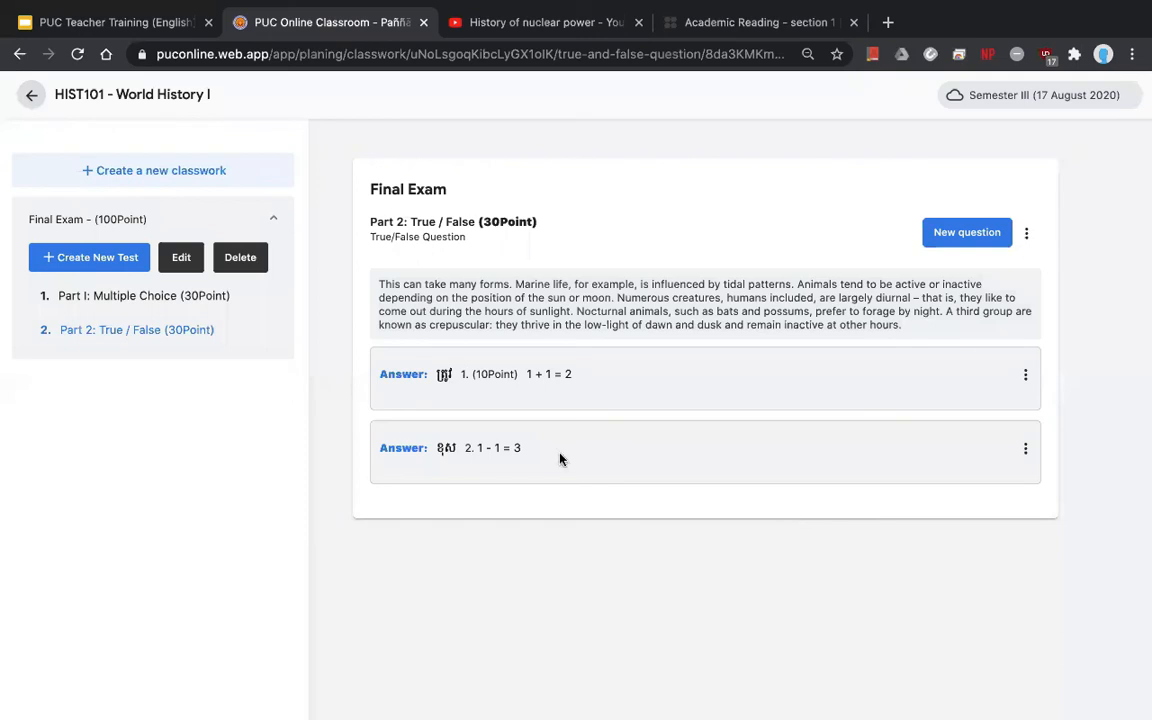
# - Set the '1 - 1 = 3' statement to 10 points
pyautogui.click(1025, 449)
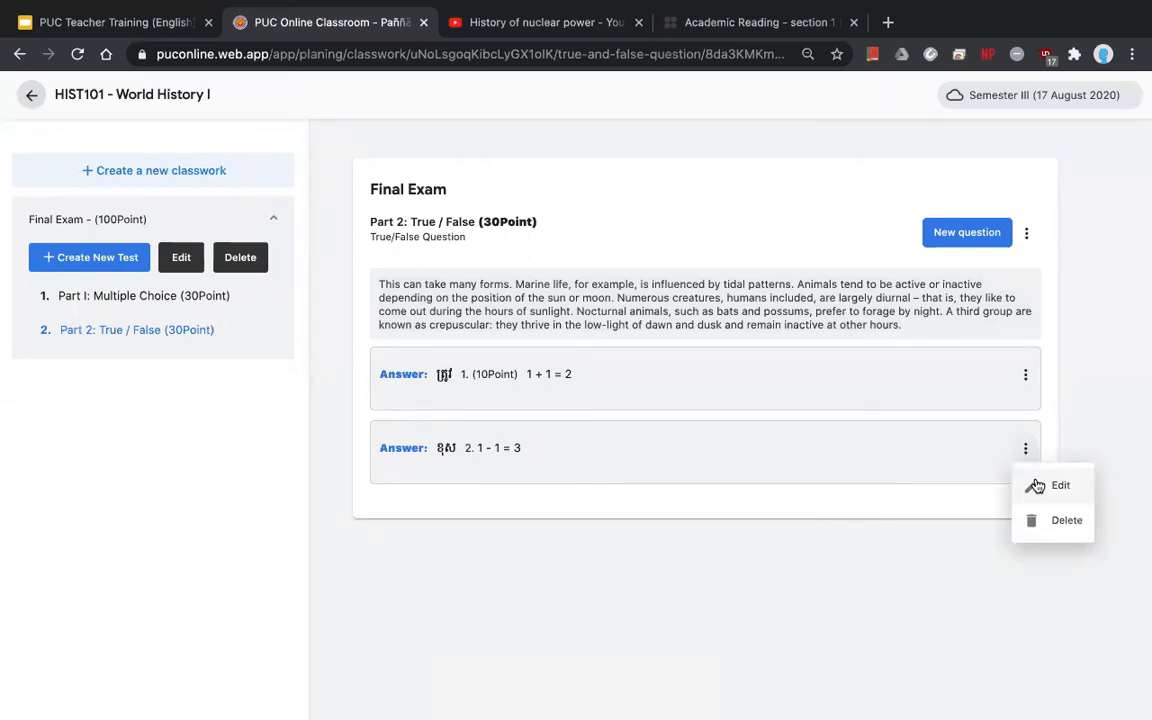
pyautogui.click(1037, 486)
pyautogui.click(797, 311)
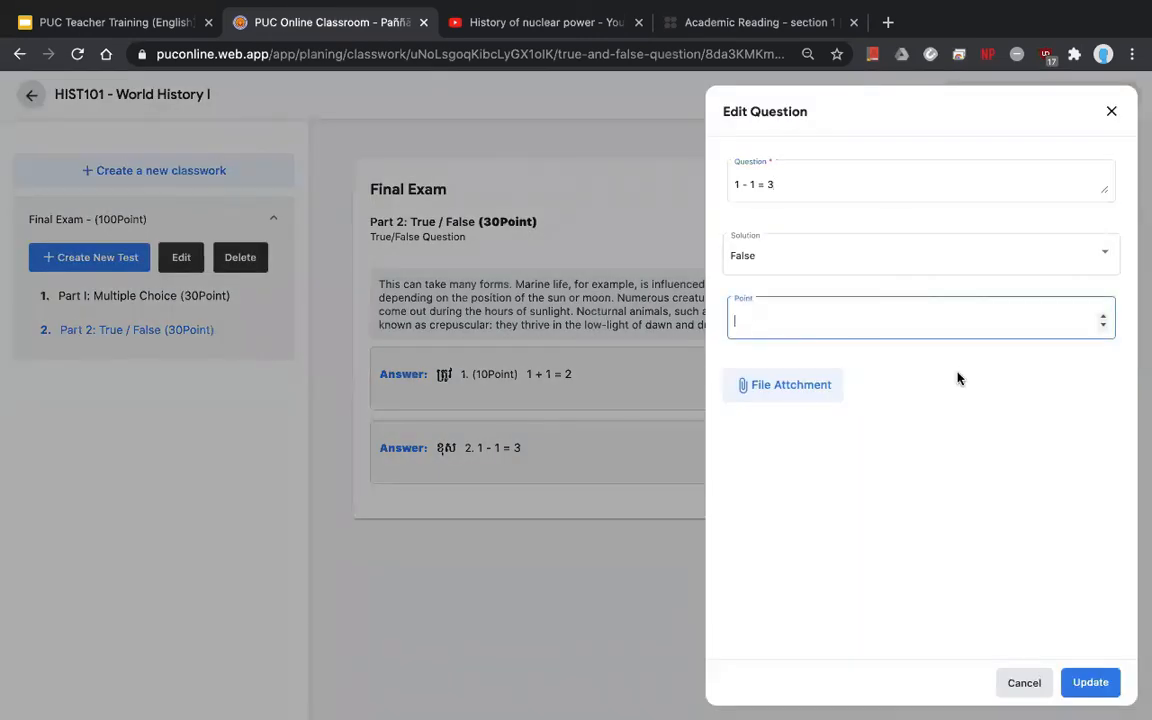
pyautogui.write('10')
pyautogui.click(954, 376)
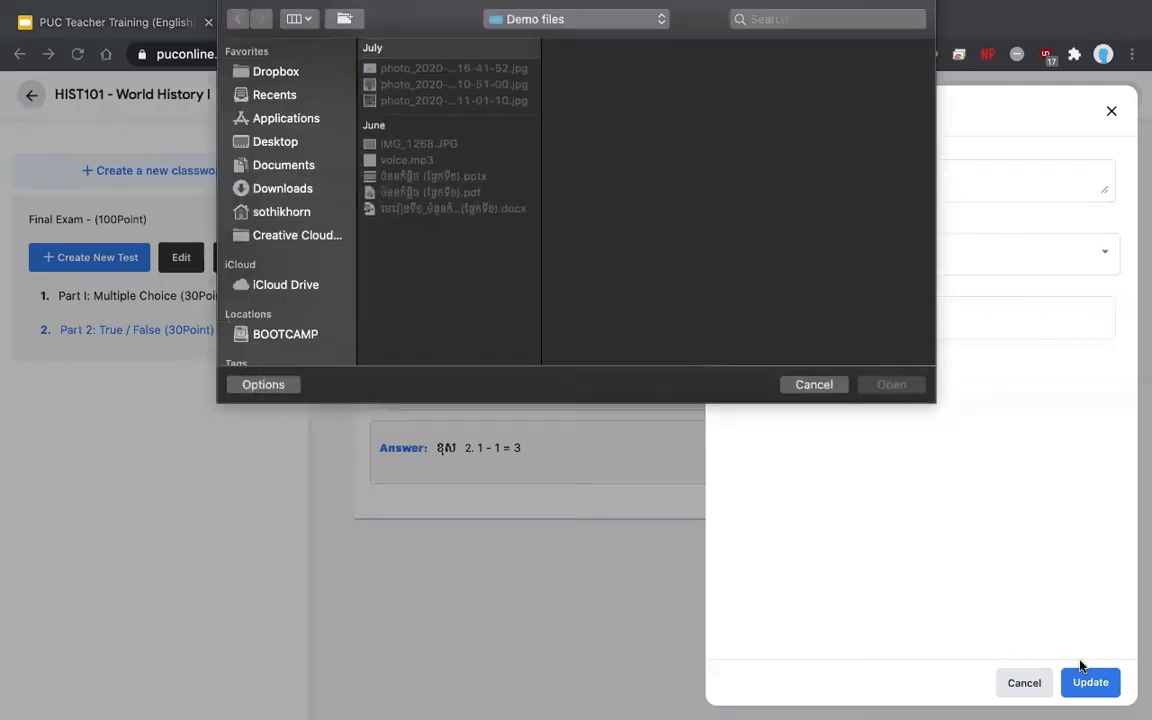
pyautogui.click(823, 389)
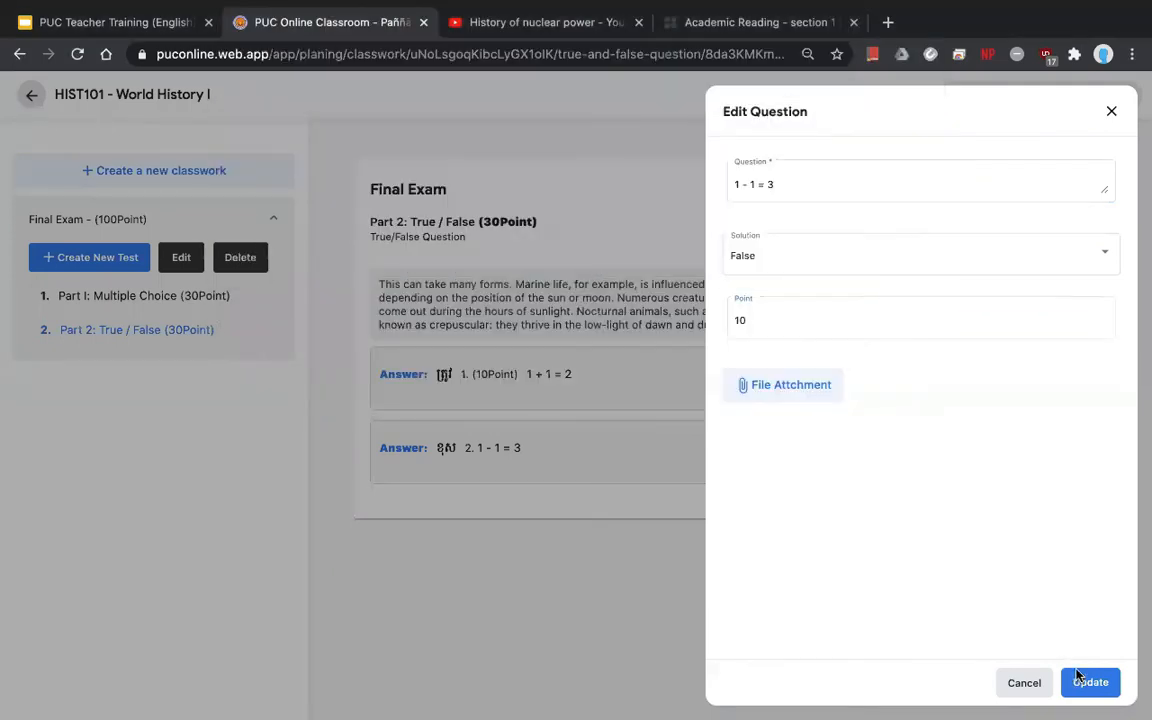
pyautogui.click(1084, 682)
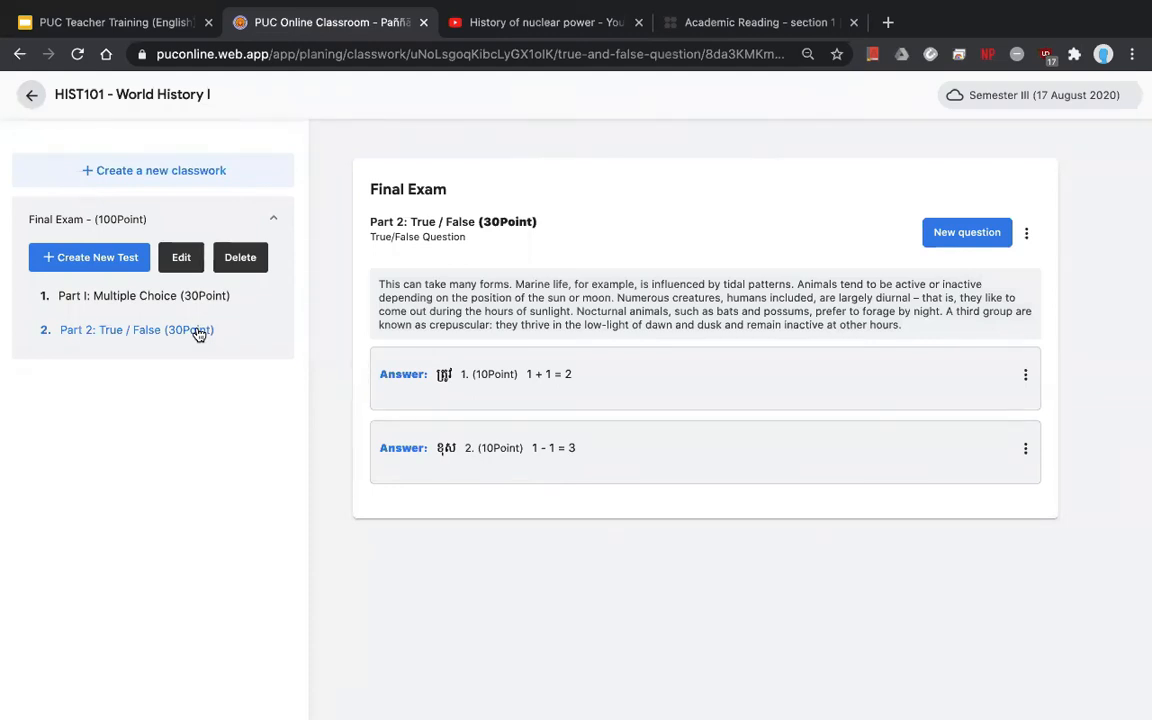
# - Check Part I, then from Part 2 open the Create New Test list of test types
pyautogui.click(121, 300)
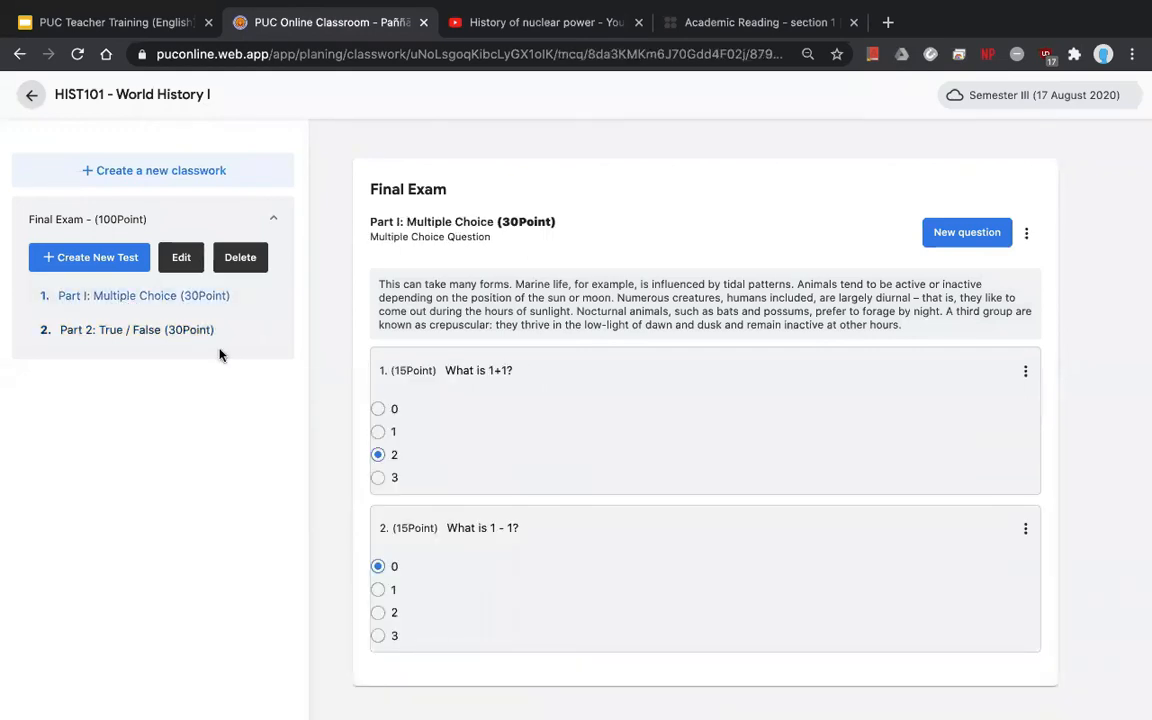
pyautogui.click(89, 262)
pyautogui.click(262, 390)
pyautogui.click(88, 258)
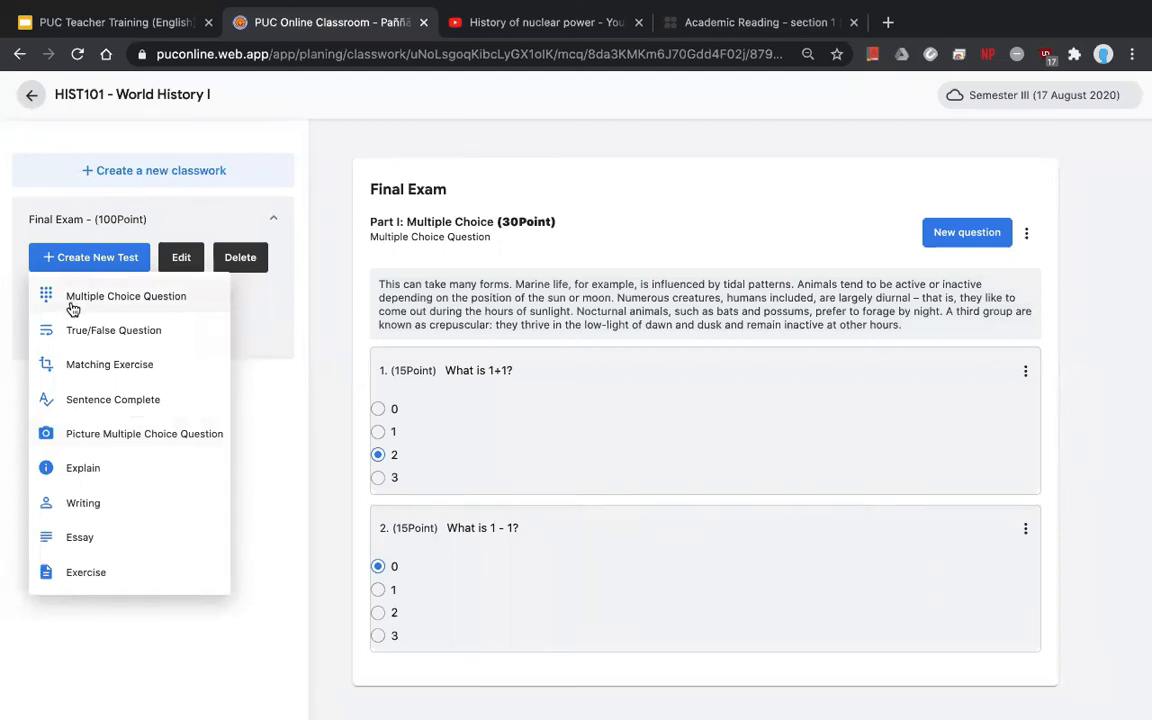
pyautogui.click(260, 369)
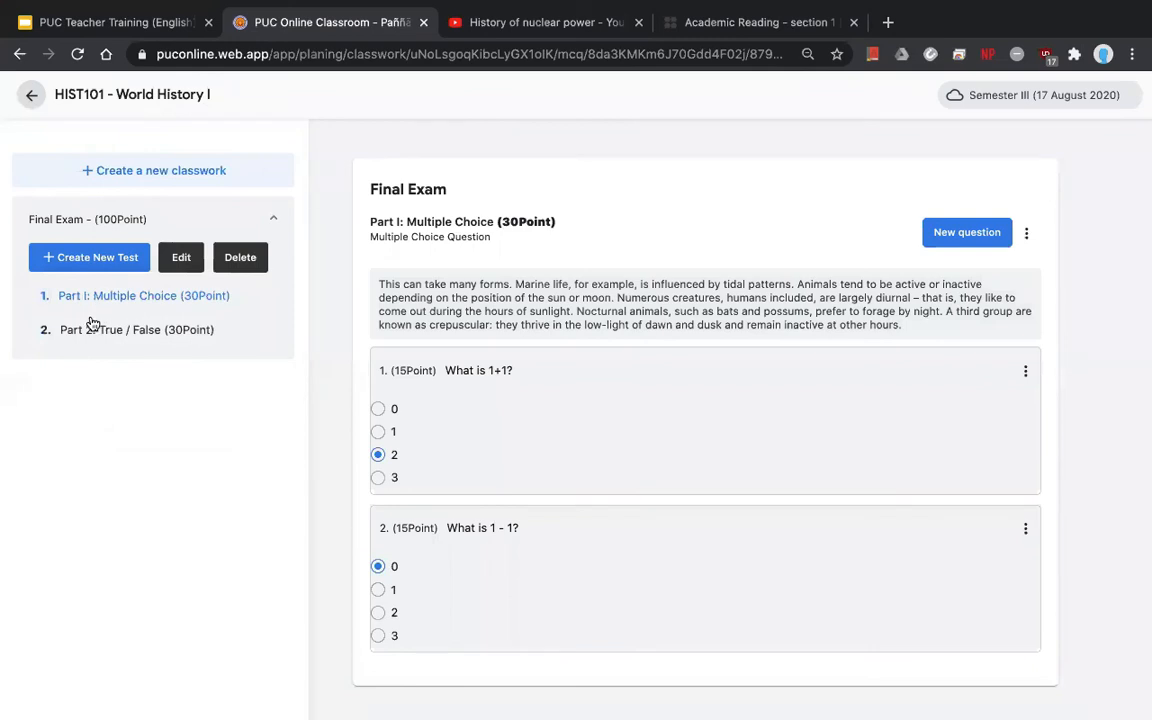
pyautogui.click(90, 325)
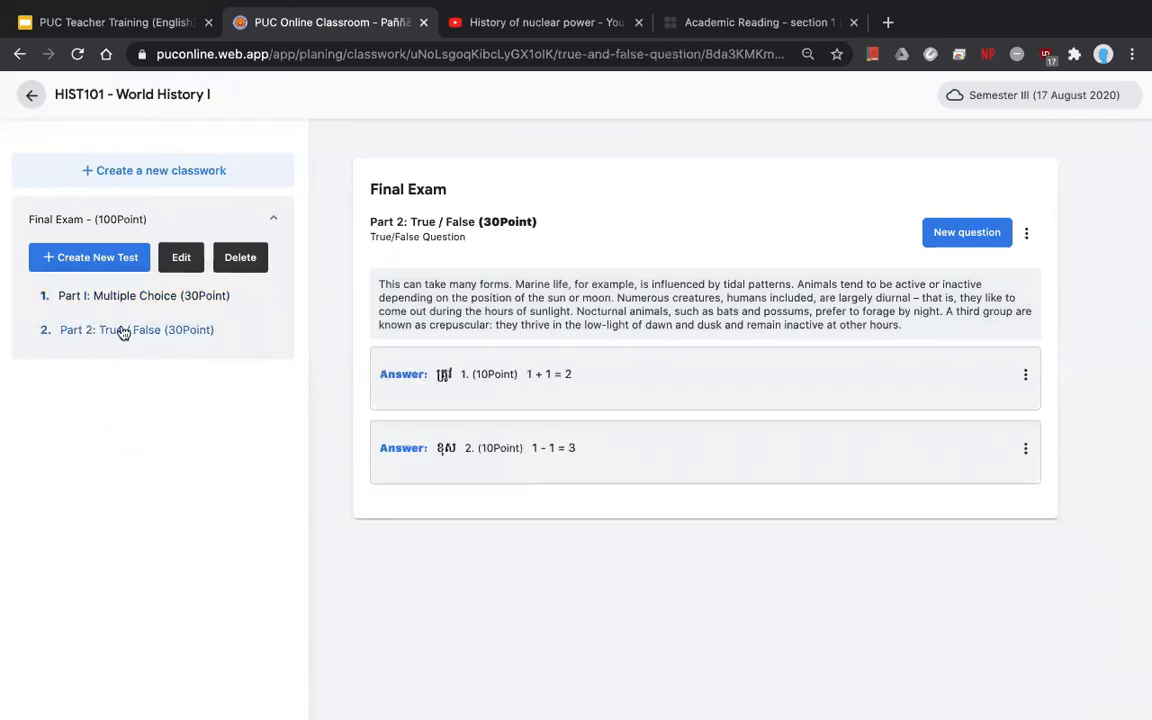
pyautogui.click(63, 262)
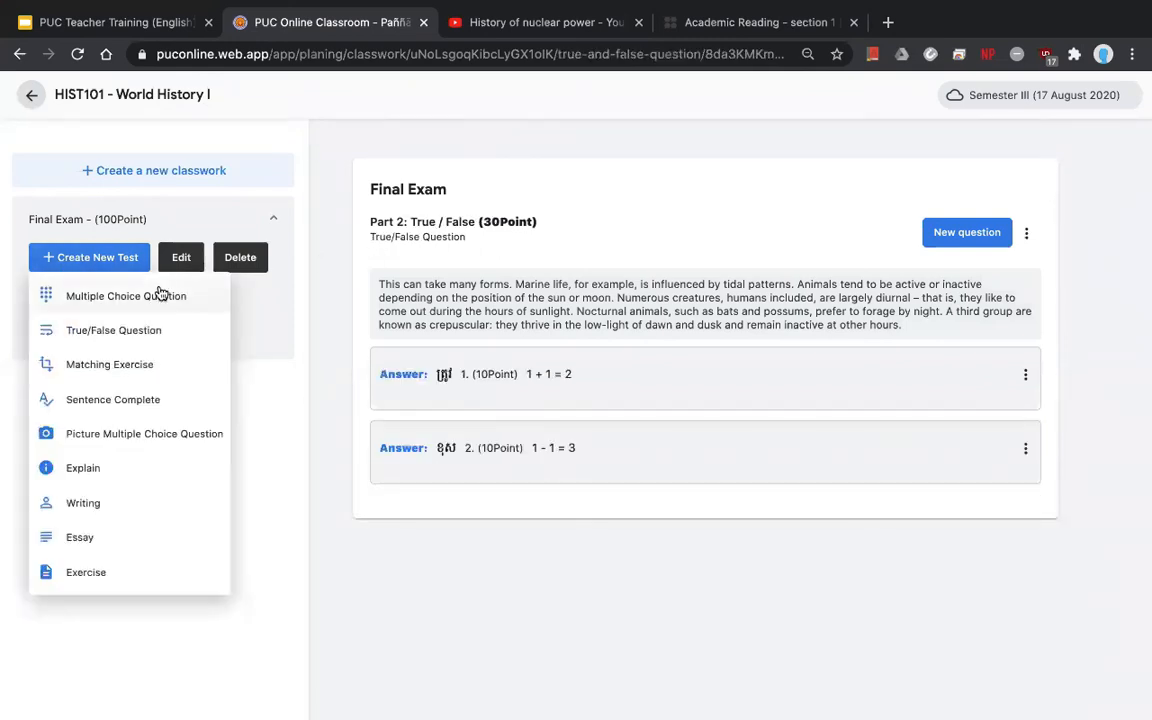
# - Create a Writing part titled 'Part 3: Writing' worth 40 points
pyautogui.click(103, 496)
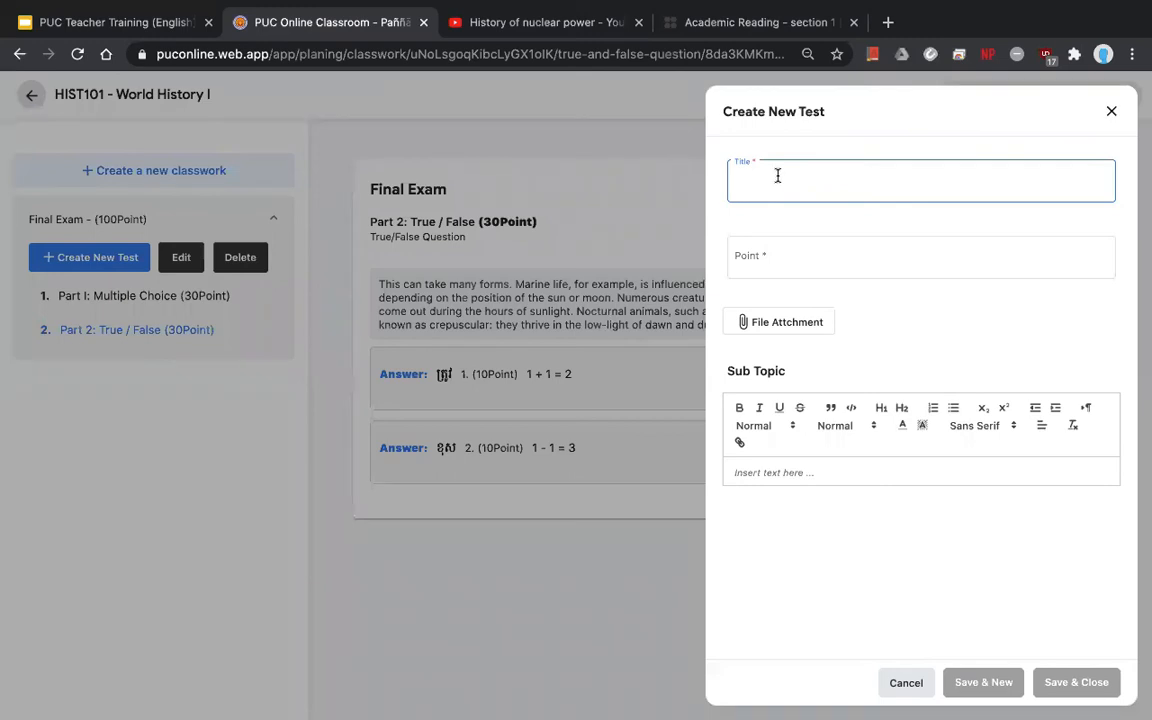
pyautogui.write('Part 3')
pyautogui.click(777, 263)
pyautogui.click(795, 186)
pyautogui.write(': ')
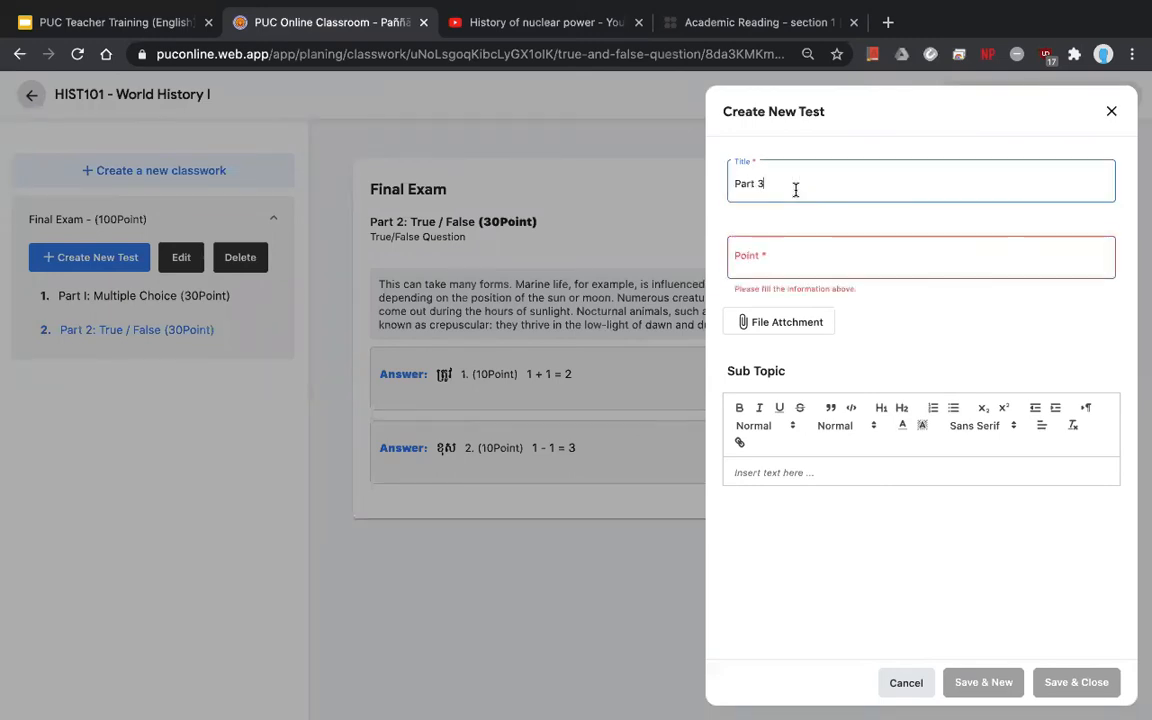
pyautogui.write('Writing')
pyautogui.click(849, 255)
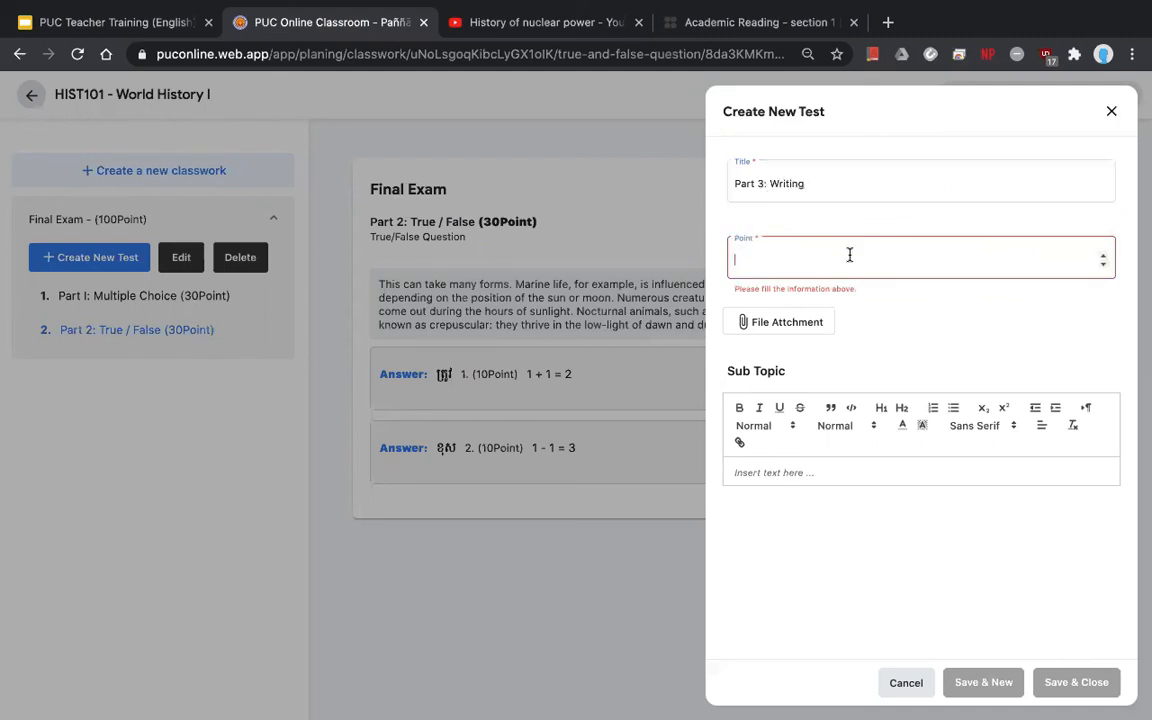
pyautogui.write('40')
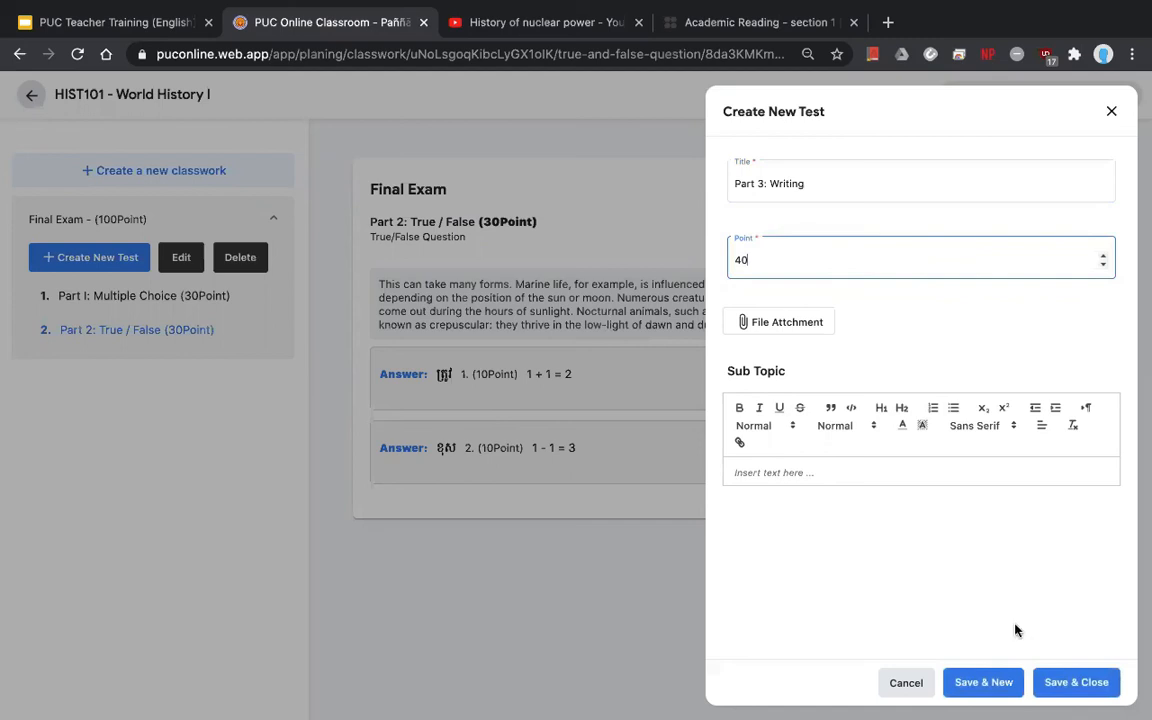
pyautogui.click(1068, 681)
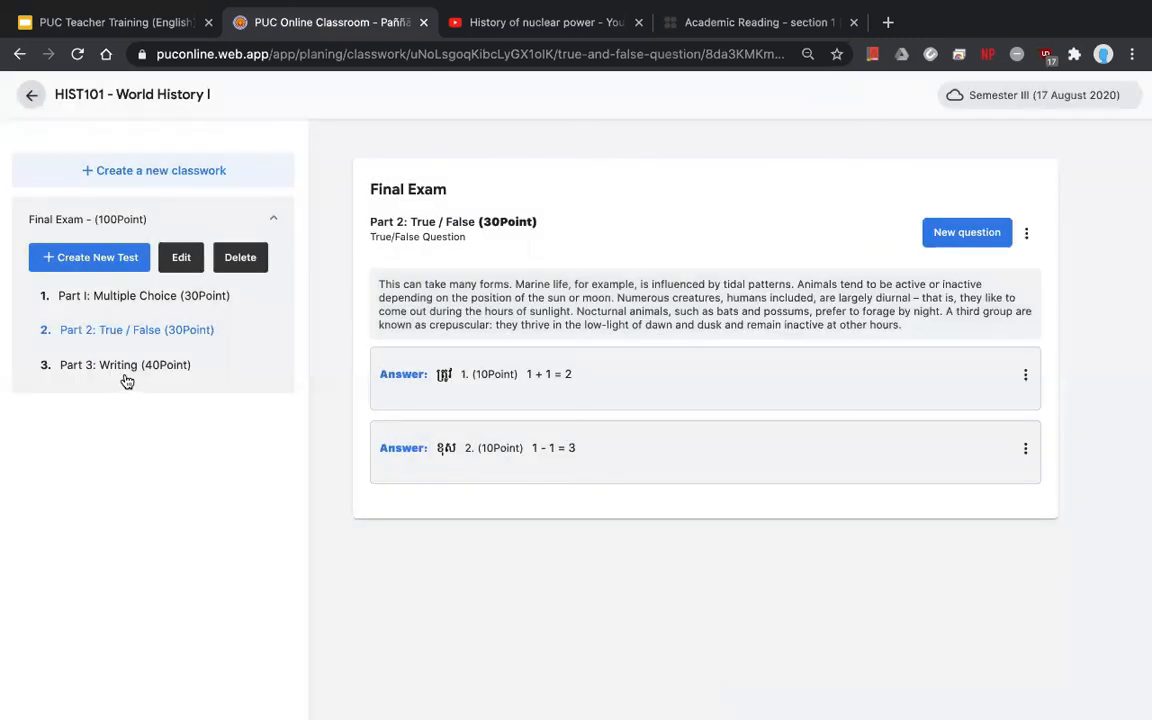
# - Add the question 'Write a paragraph about your dream job' to Part 3 with a short solution
pyautogui.click(127, 368)
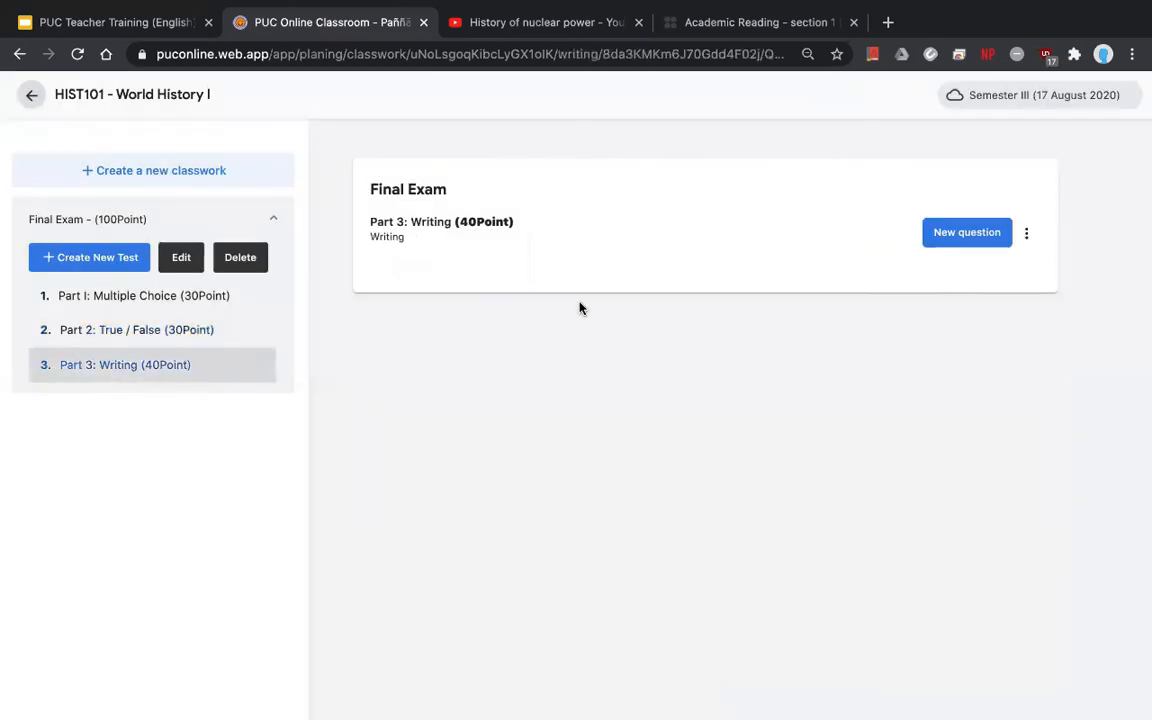
pyautogui.click(955, 240)
pyautogui.click(787, 183)
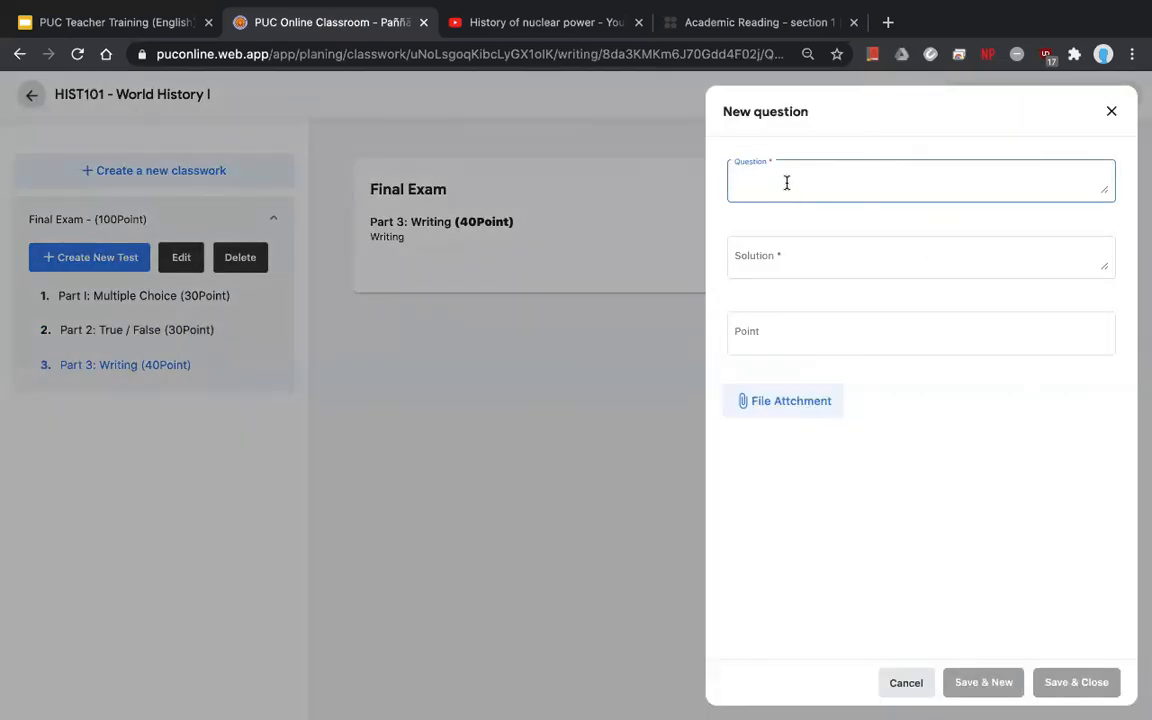
pyautogui.write('Wr')
pyautogui.press('BackSpace')
pyautogui.press('BackSpace')
pyautogui.write('E')
pyautogui.write('Wir')
pyautogui.write('rite a par')
pyautogui.write('agr')
pyautogui.write('aph')
pyautogui.write(' a')
pyautogui.write('bout your')
pyautogui.write(' future ')
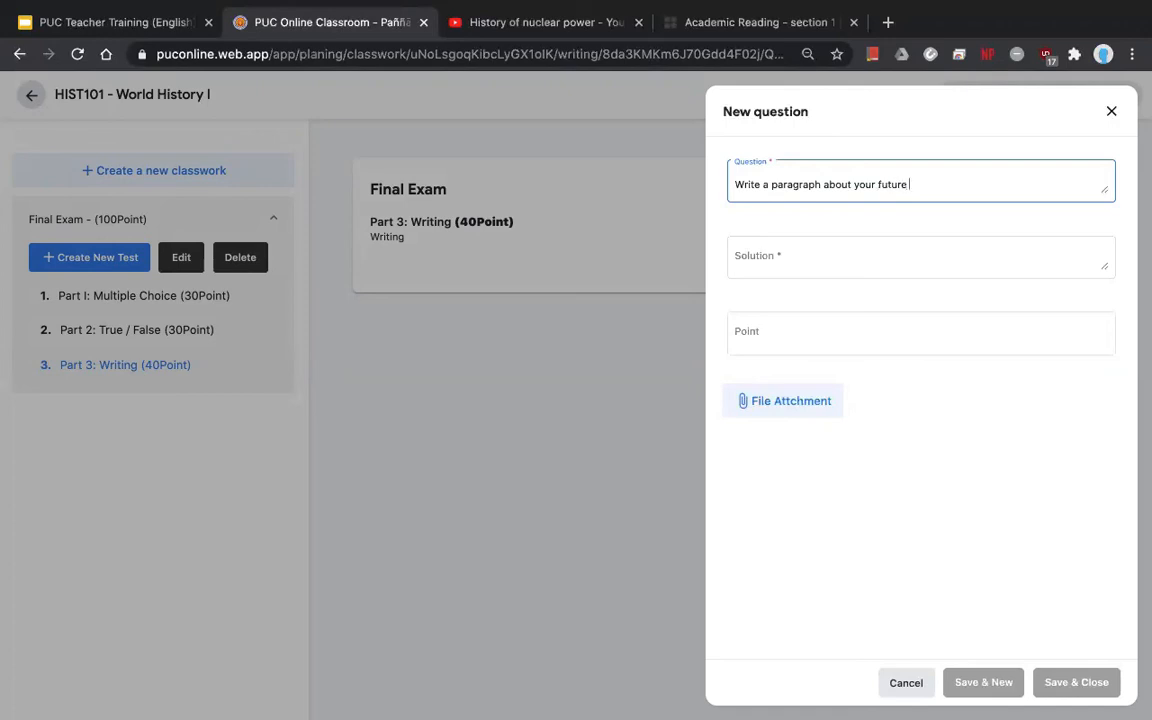
pyautogui.write('job')
pyautogui.press('BackSpace')
pyautogui.press('BackSpace')
pyautogui.press('BackSpace')
pyautogui.press('BackSpace')
pyautogui.press('BackSpace')
pyautogui.press('BackSpace')
pyautogui.press('BackSpace')
pyautogui.write('dream job.')
pyautogui.click(823, 257)
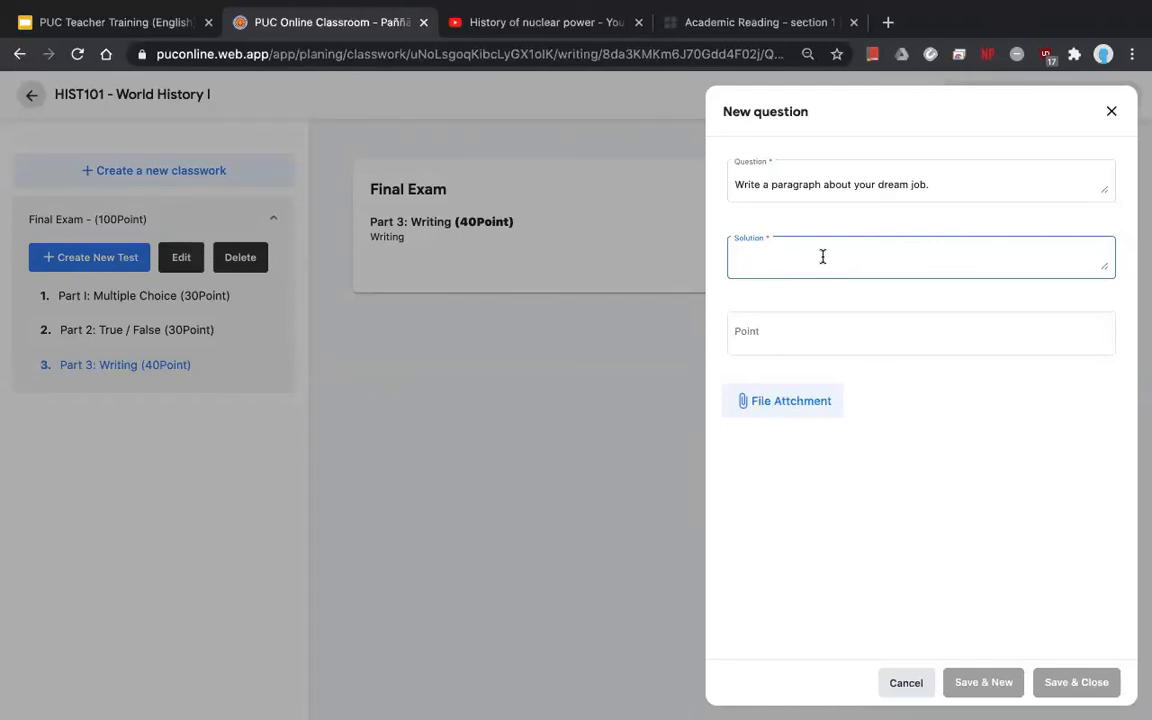
pyautogui.write('I')
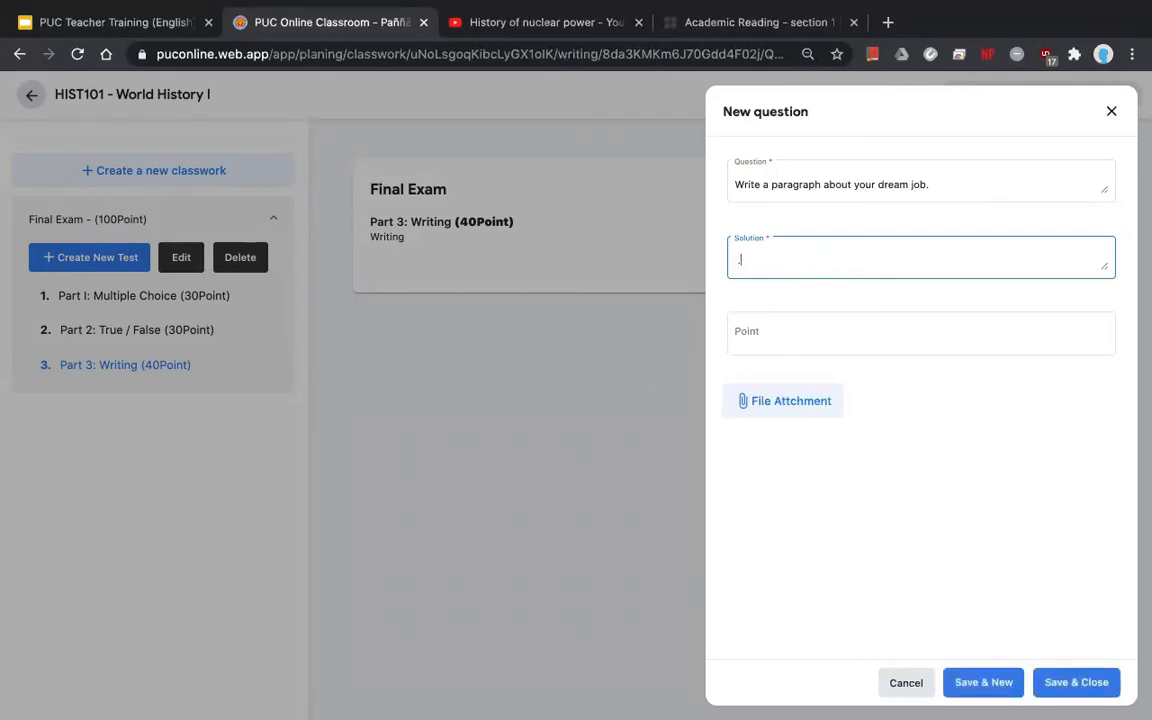
pyautogui.click(1080, 682)
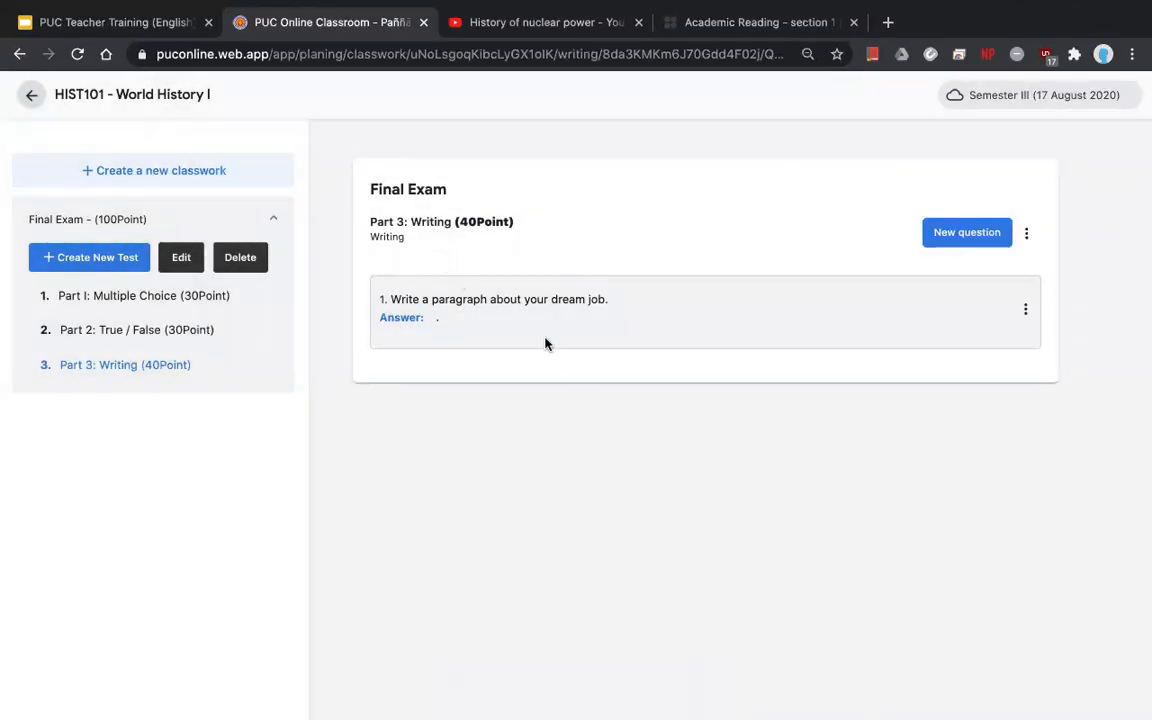
# - Add a second Part 3 writing question, 'Write about your hobbies.'
pyautogui.click(990, 235)
pyautogui.click(779, 175)
pyautogui.write('Write about')
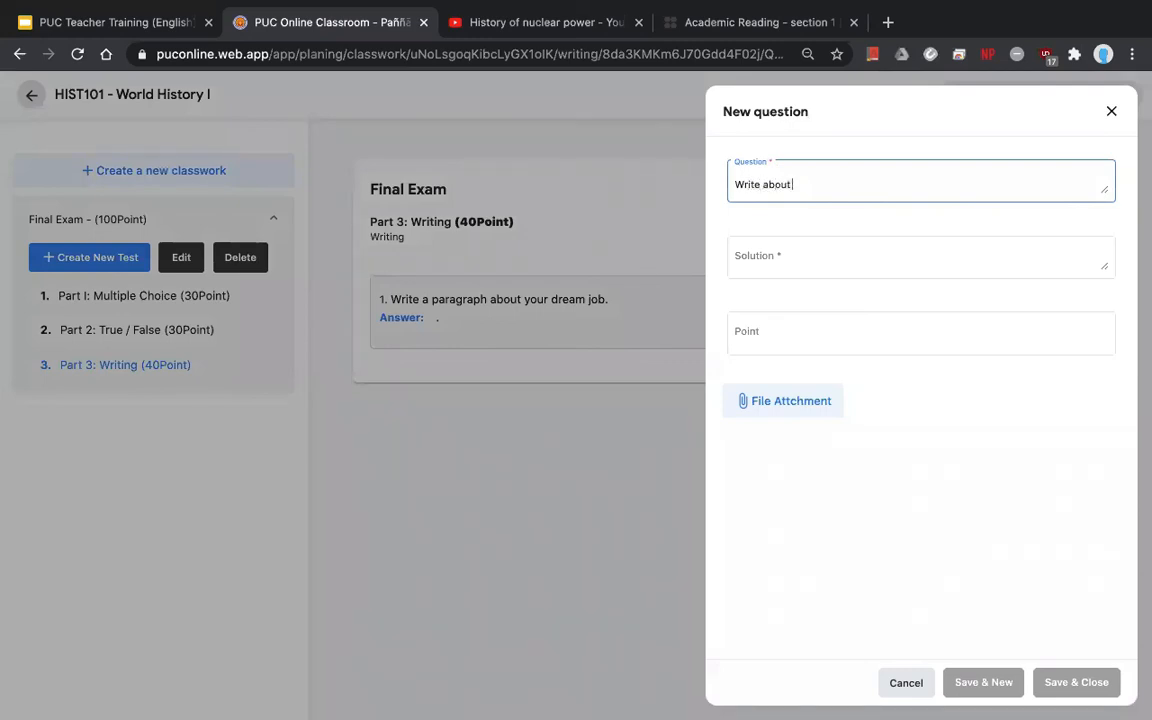
pyautogui.press('BackSpace')
pyautogui.press('BackSpace')
pyautogui.press('BackSpace')
pyautogui.press('BackSpace')
pyautogui.press('BackSpace')
pyautogui.write('about your hobbies.')
pyautogui.click(802, 250)
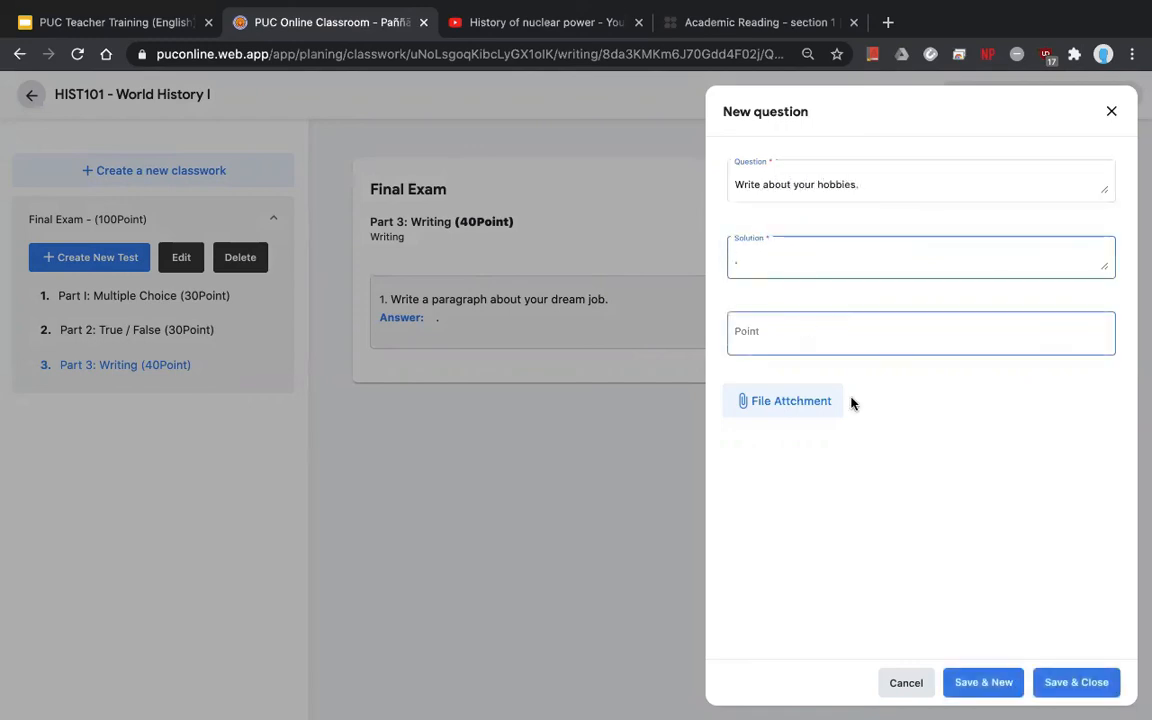
pyautogui.click(1072, 688)
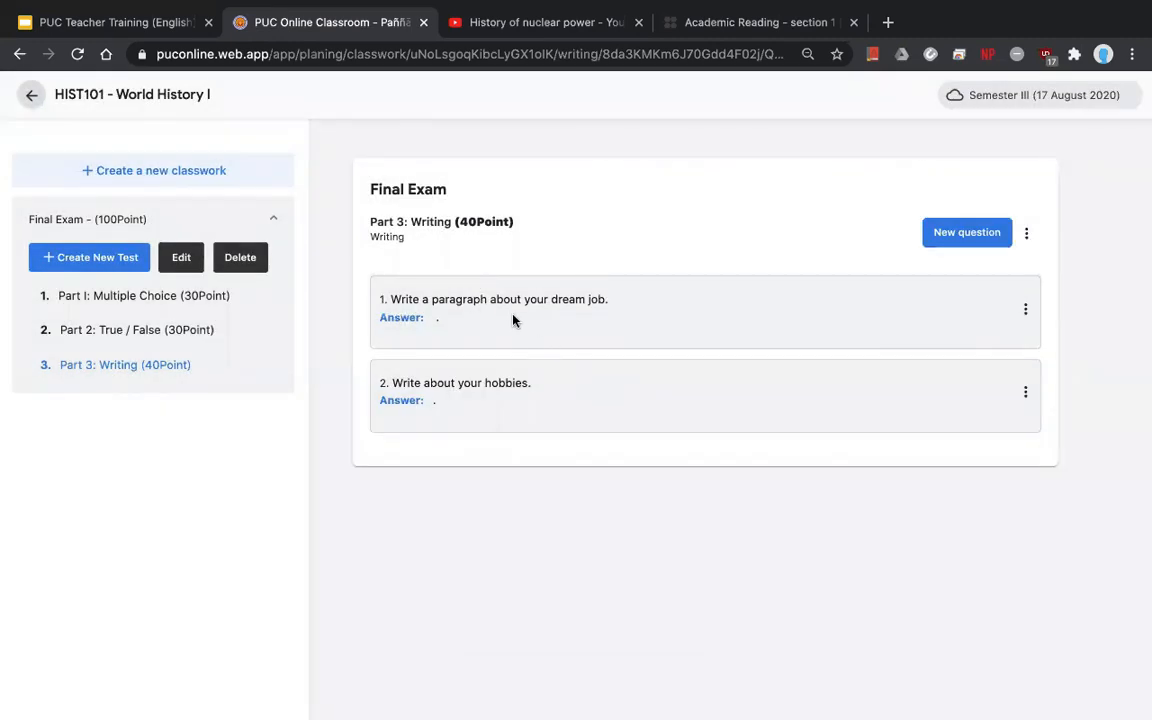
pyautogui.moveTo(517, 222); pyautogui.dragTo(446, 219)
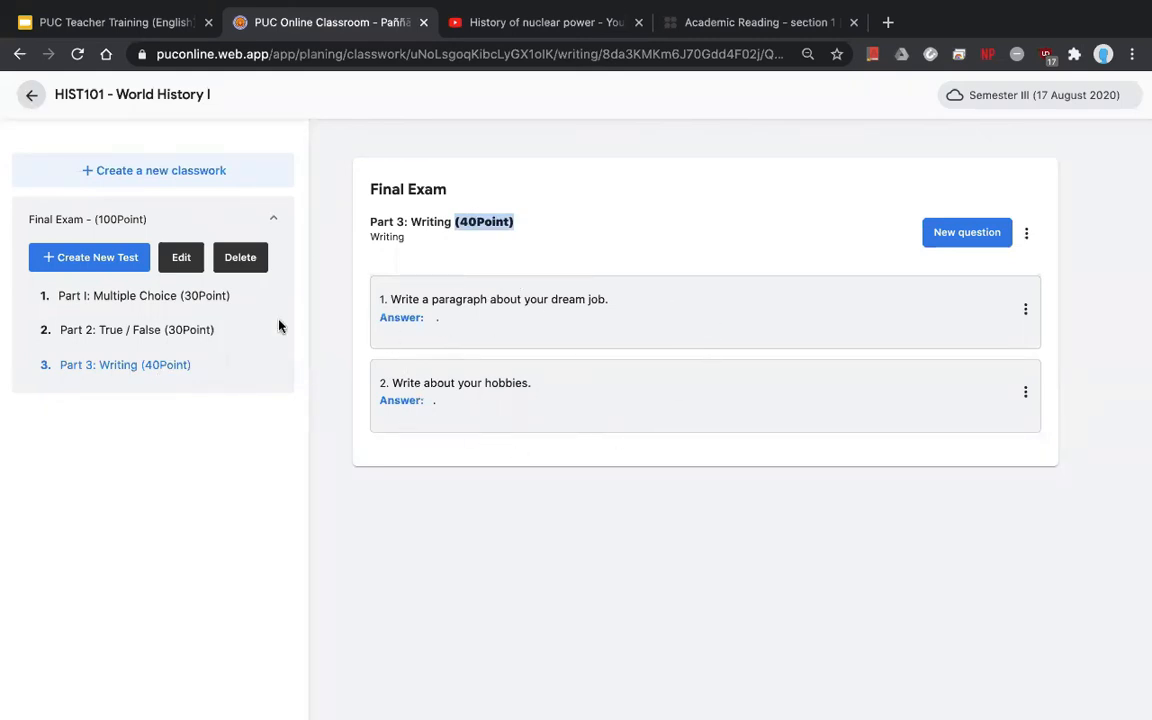
# - Set writing question 1 to 20 points
pyautogui.click(1025, 310)
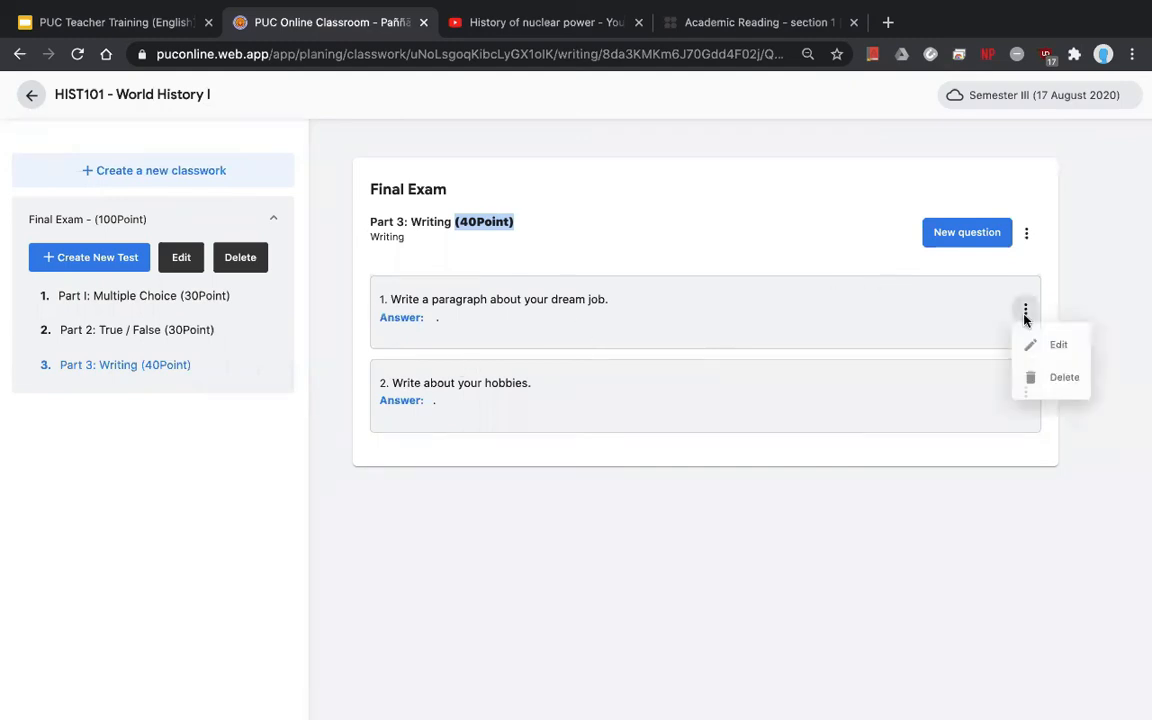
pyautogui.click(1030, 347)
pyautogui.click(820, 332)
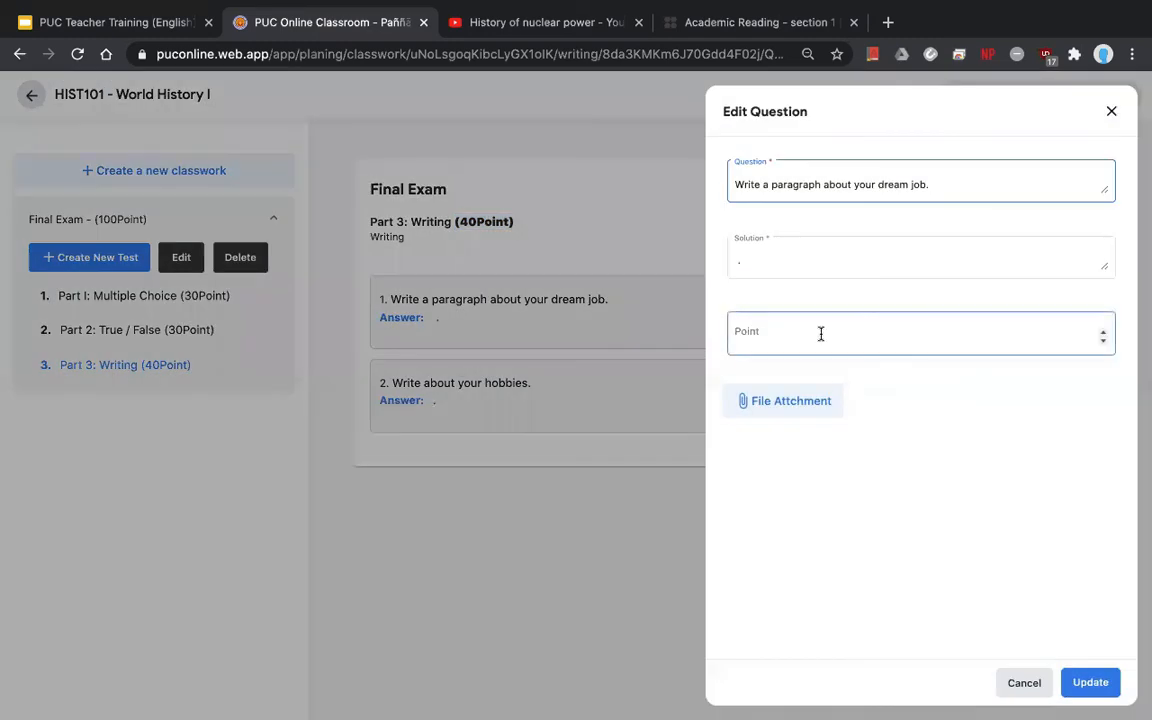
pyautogui.write('20')
pyautogui.press('Return')
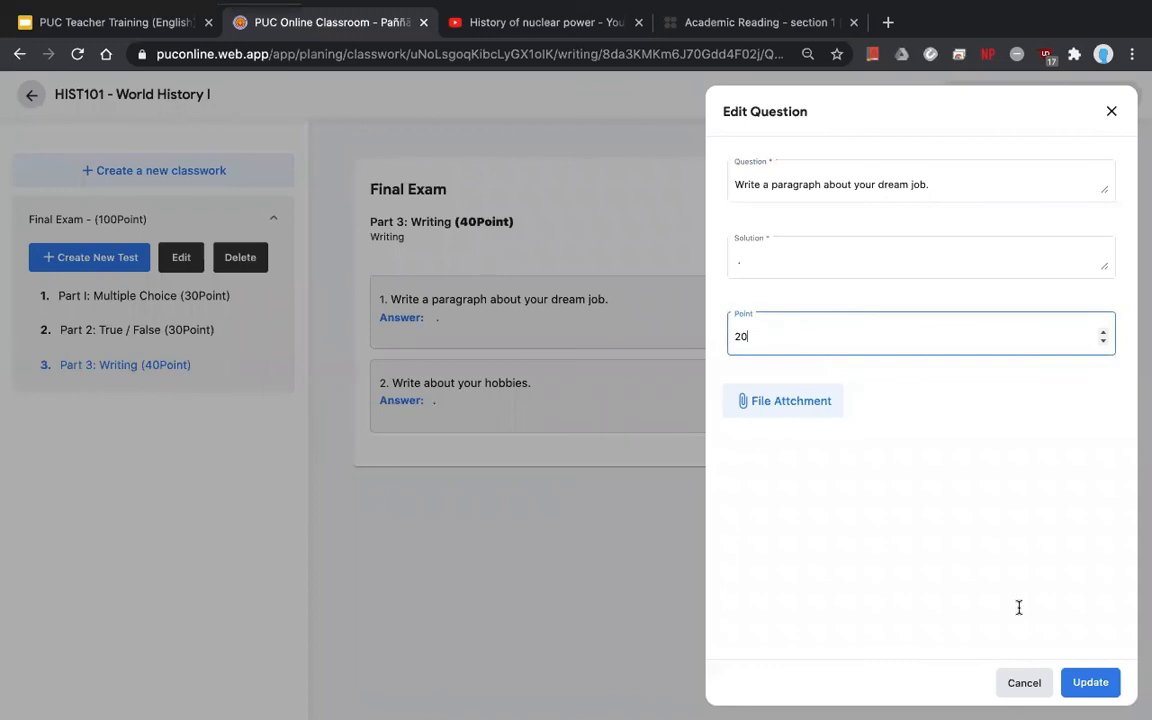
pyautogui.click(816, 390)
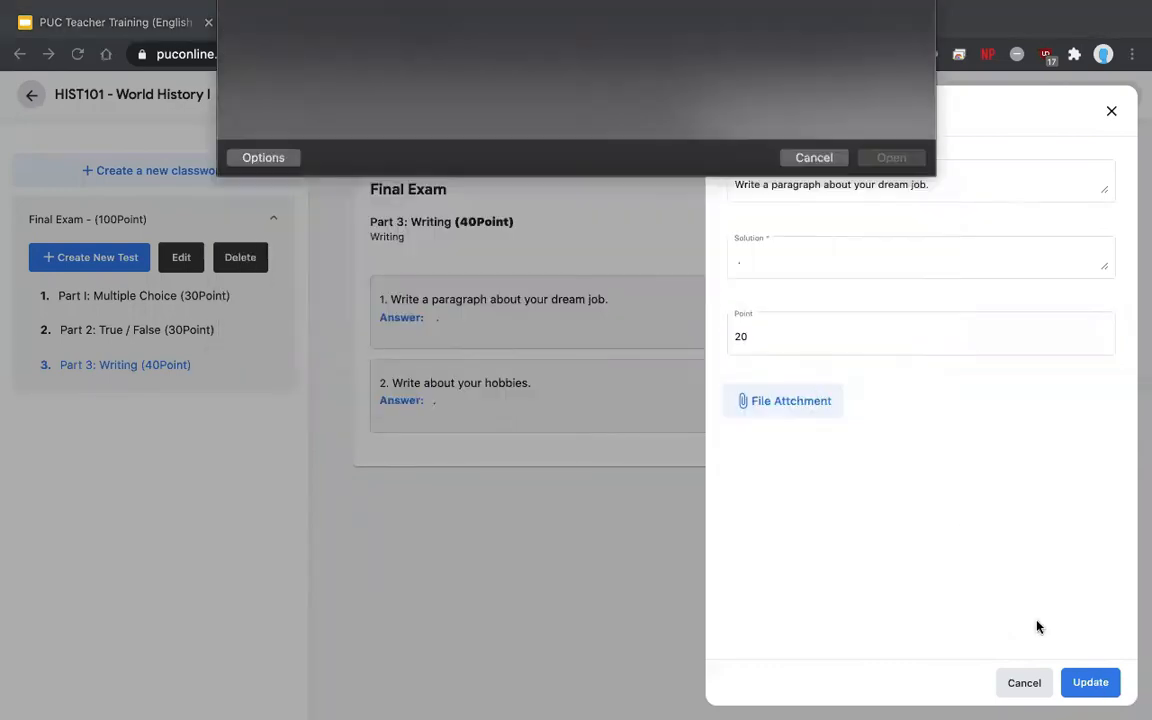
pyautogui.press('Return')
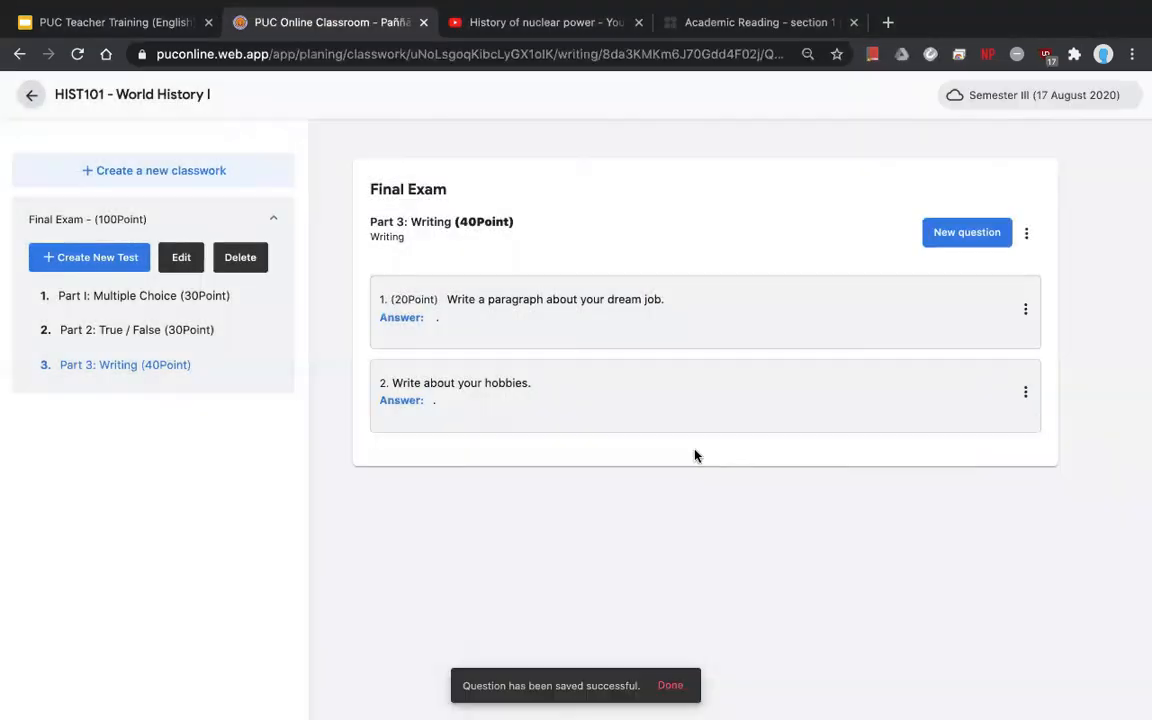
# - Set writing question 2 to 20 points
pyautogui.click(1025, 393)
pyautogui.click(1025, 428)
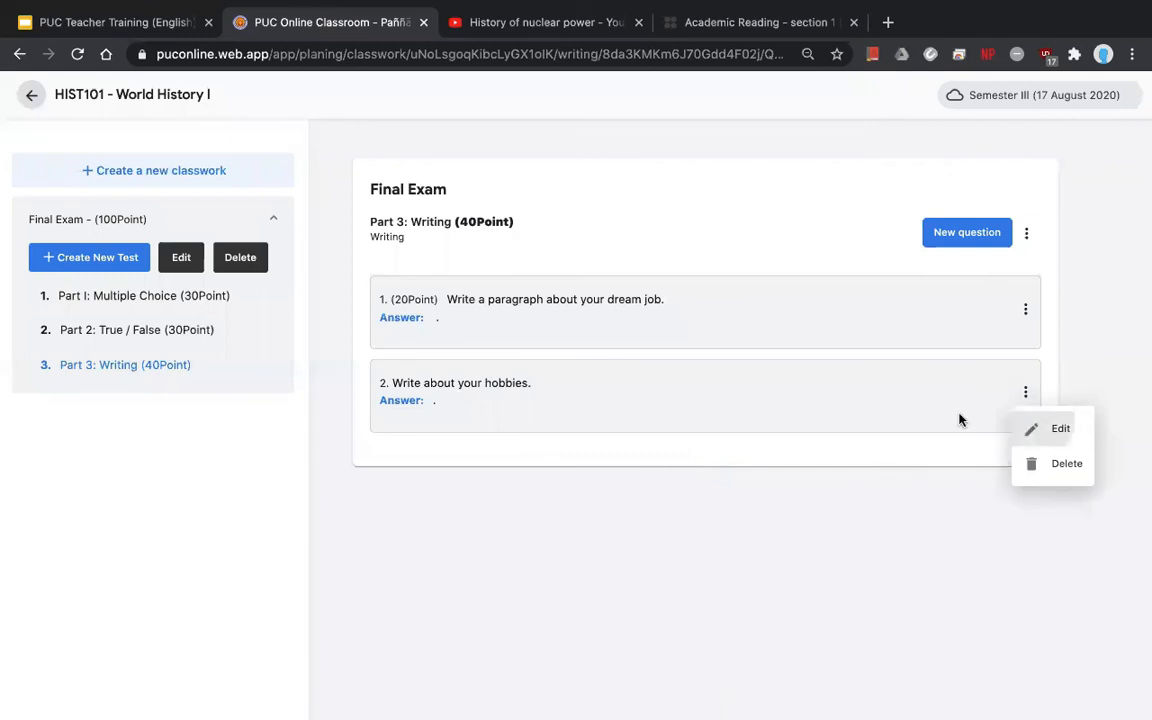
pyautogui.click(868, 343)
pyautogui.write('20')
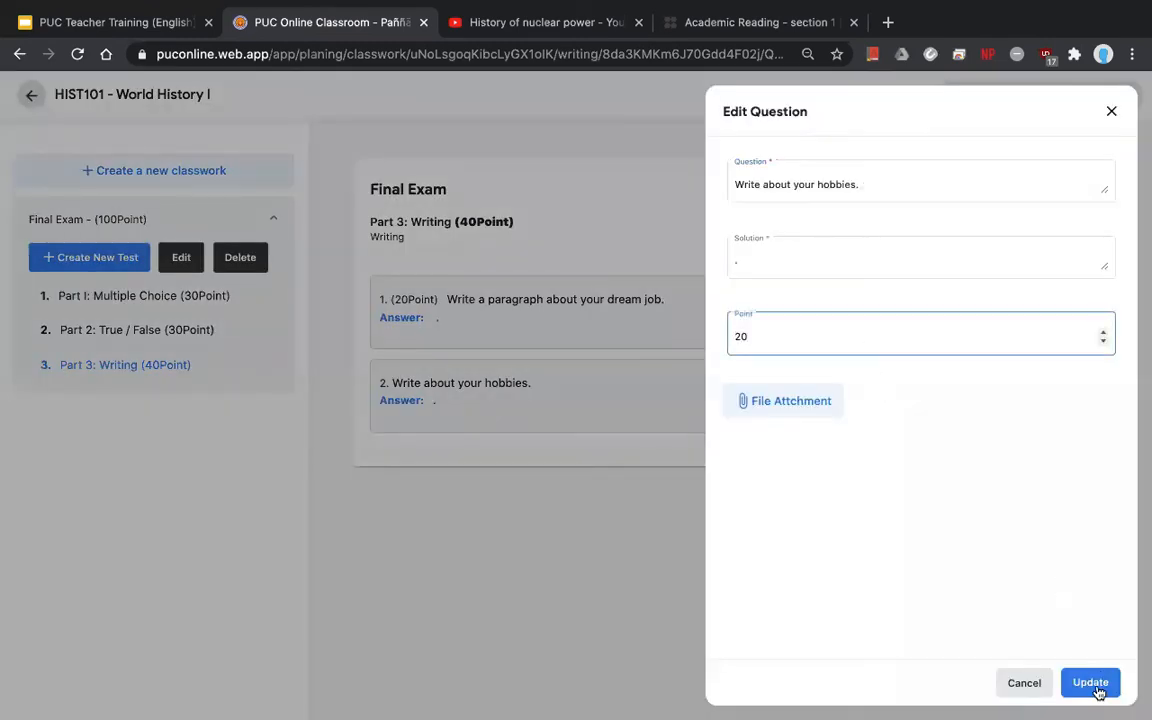
pyautogui.click(1097, 690)
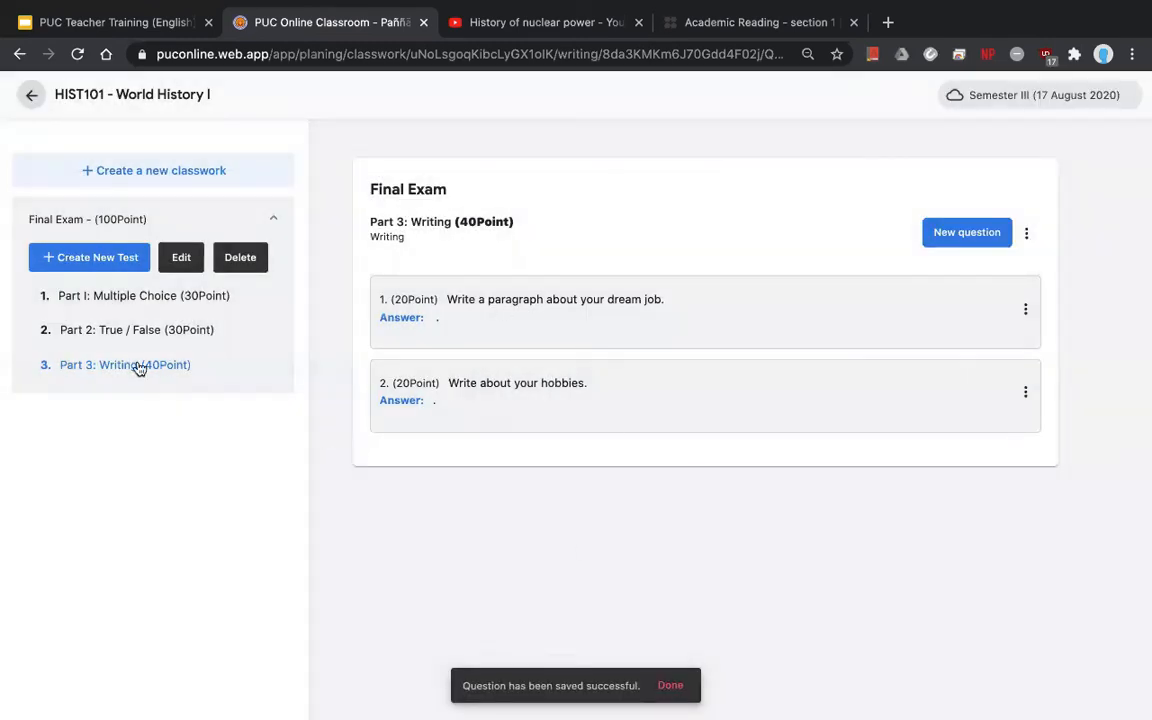
pyautogui.click(189, 329)
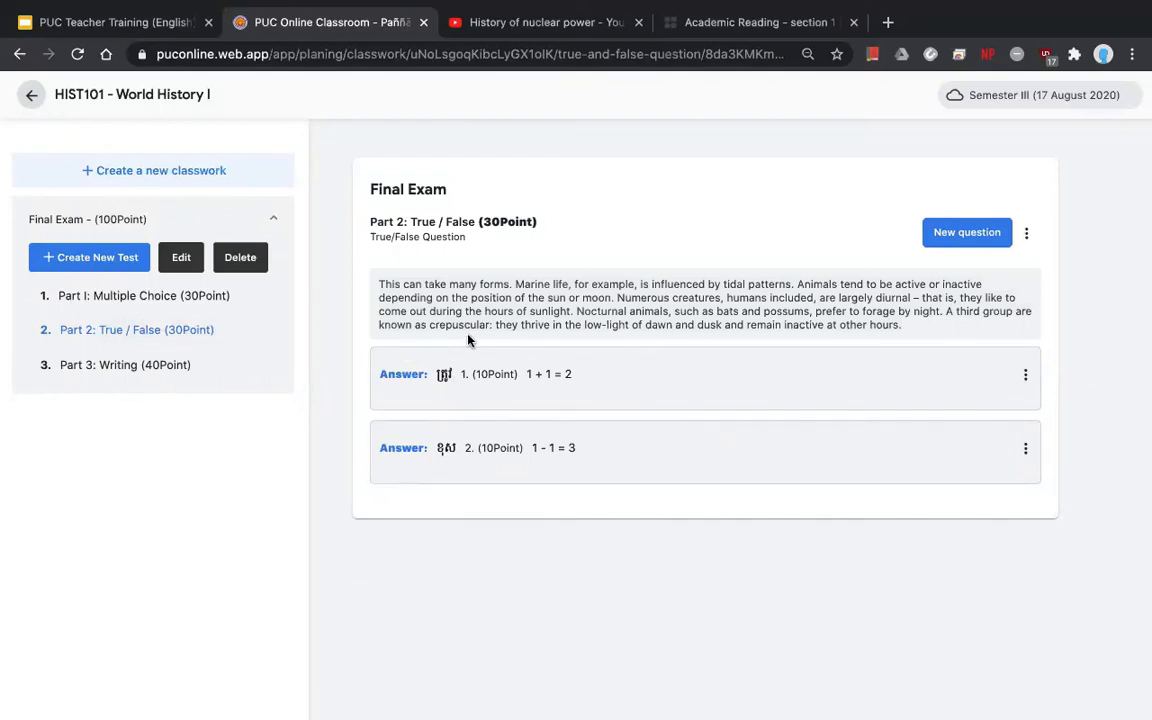
# - Leave the HIST101 exam editor and open Web Design II's Classwork page
pyautogui.click(199, 214)
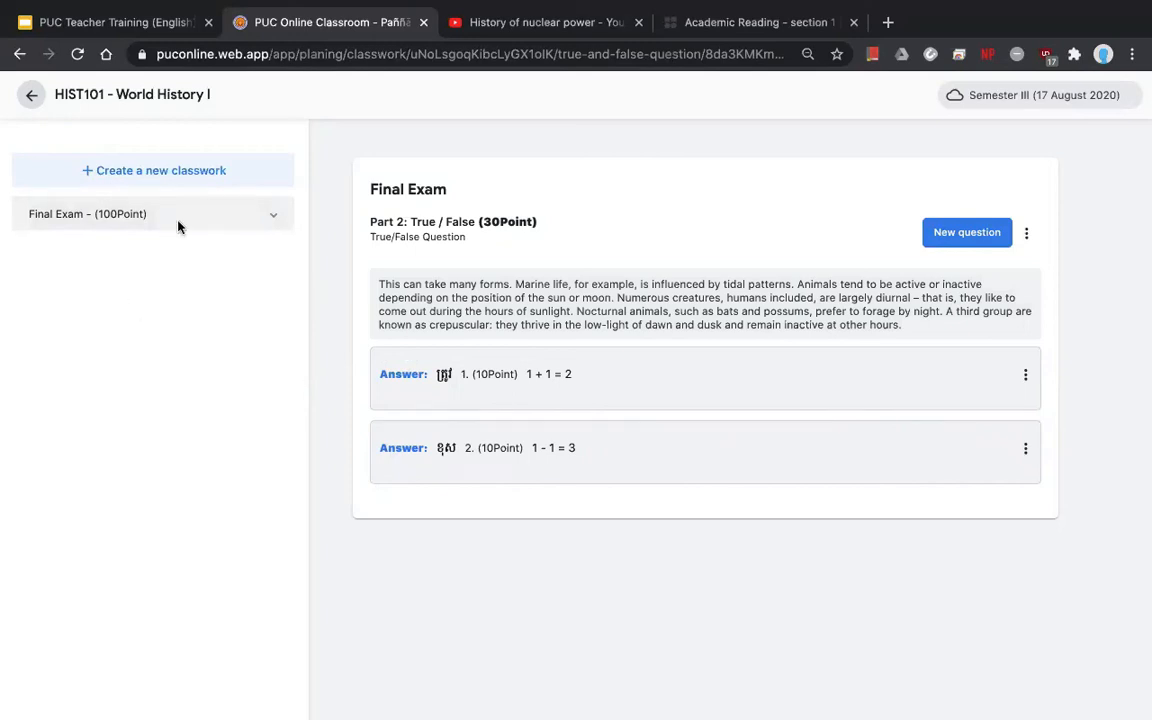
pyautogui.click(30, 95)
pyautogui.click(27, 90)
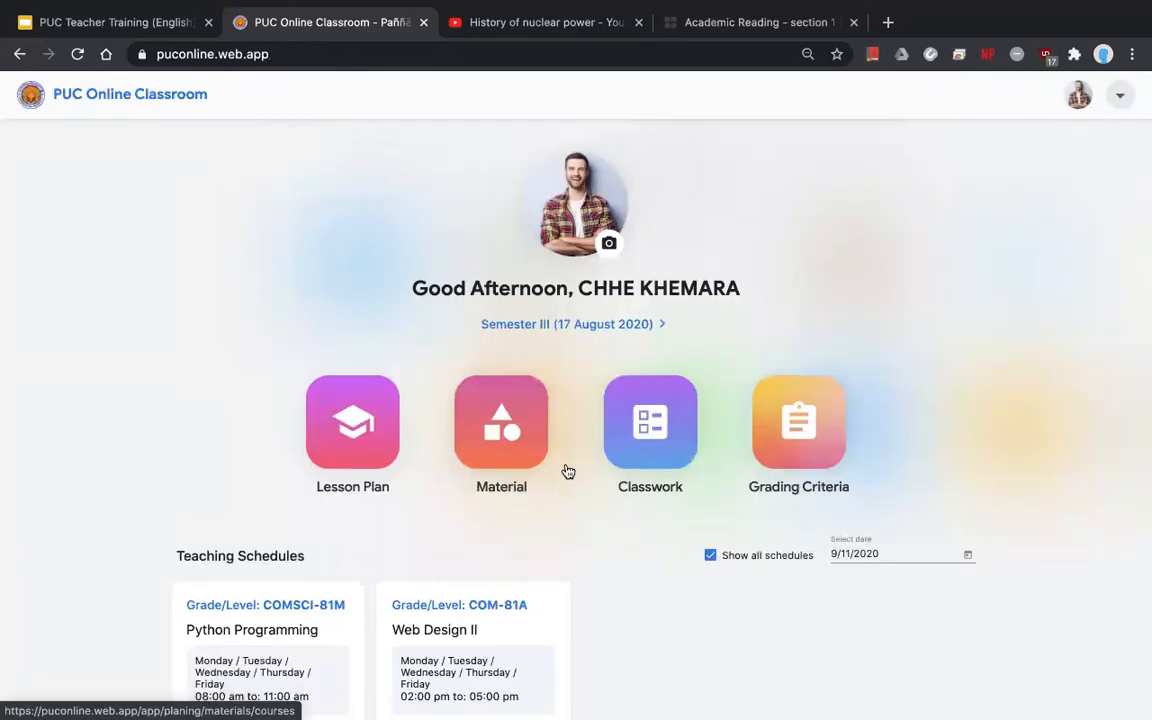
pyautogui.scroll(-3, 566, 470)
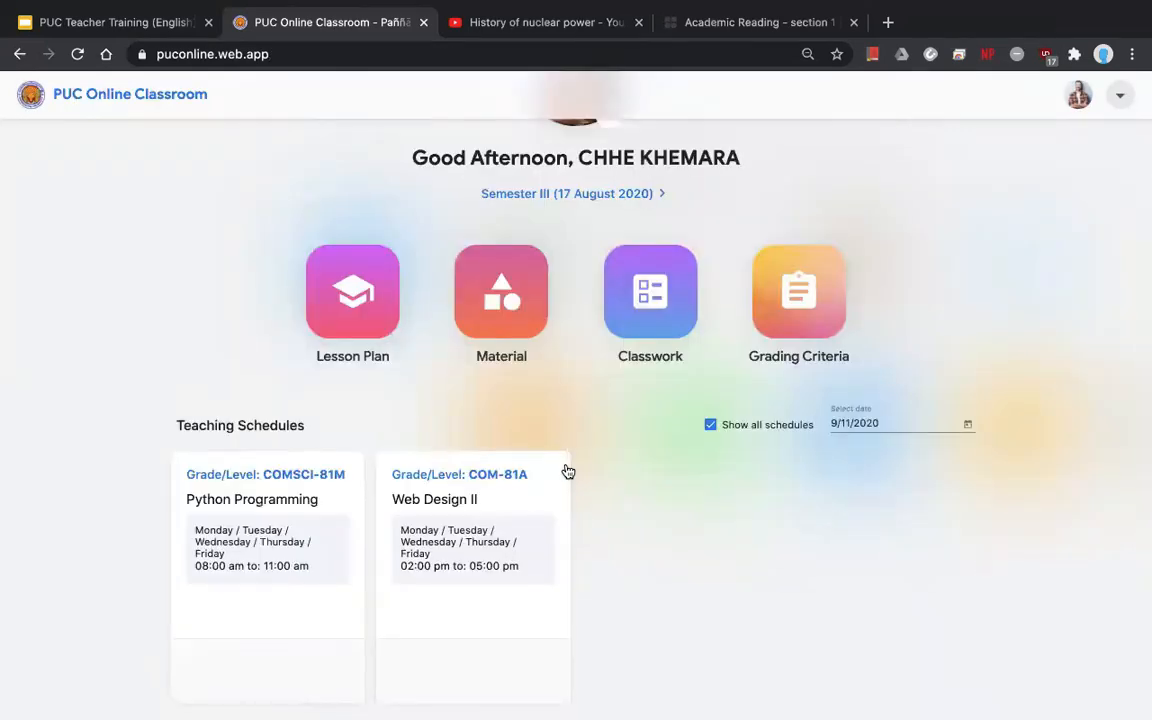
pyautogui.click(557, 484)
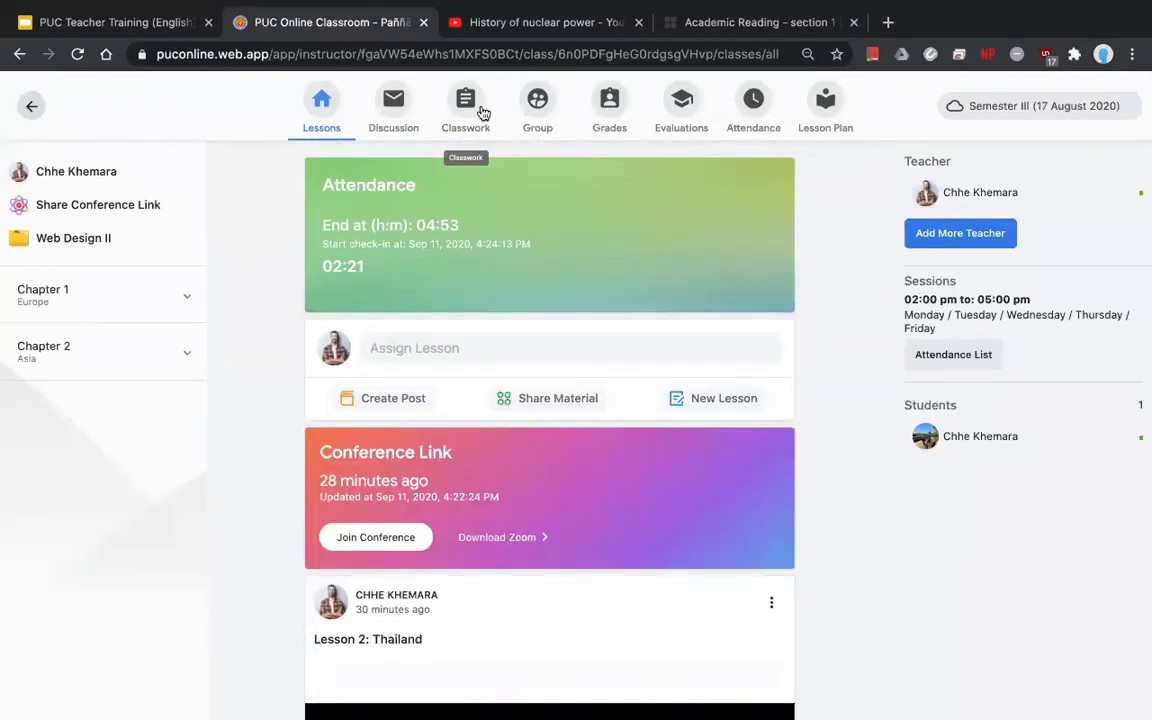
pyautogui.click(483, 112)
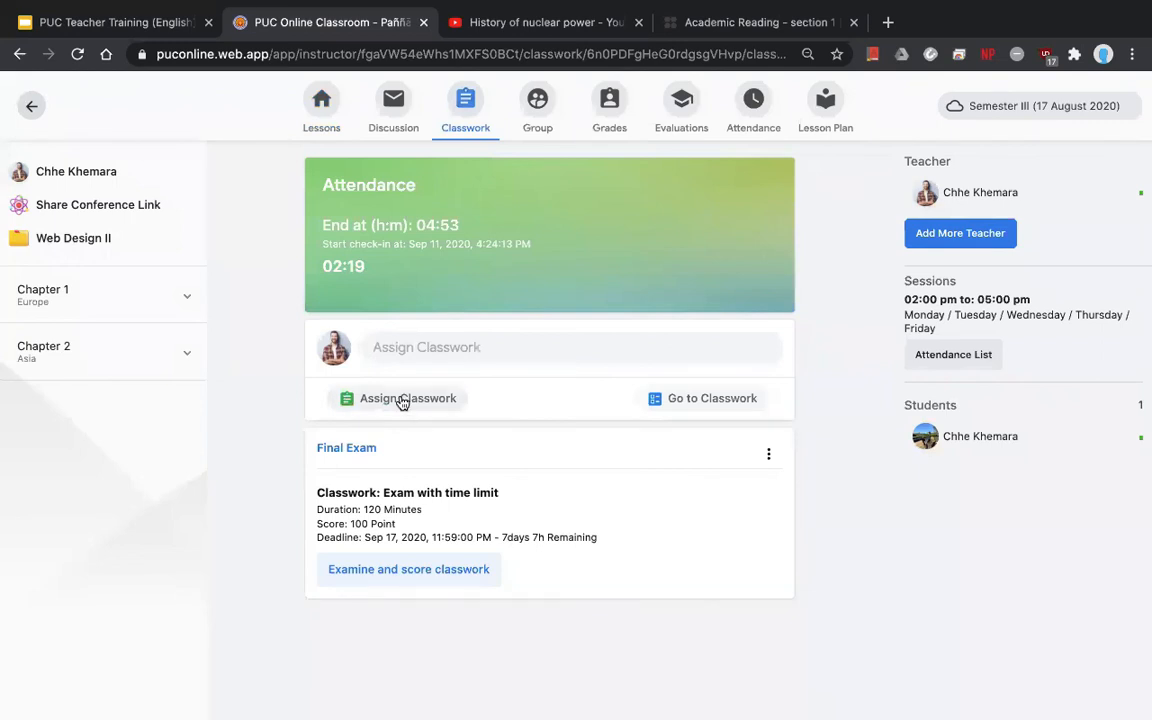
# - Start a classwork assignment and select the 100-point Final Exam
pyautogui.click(402, 399)
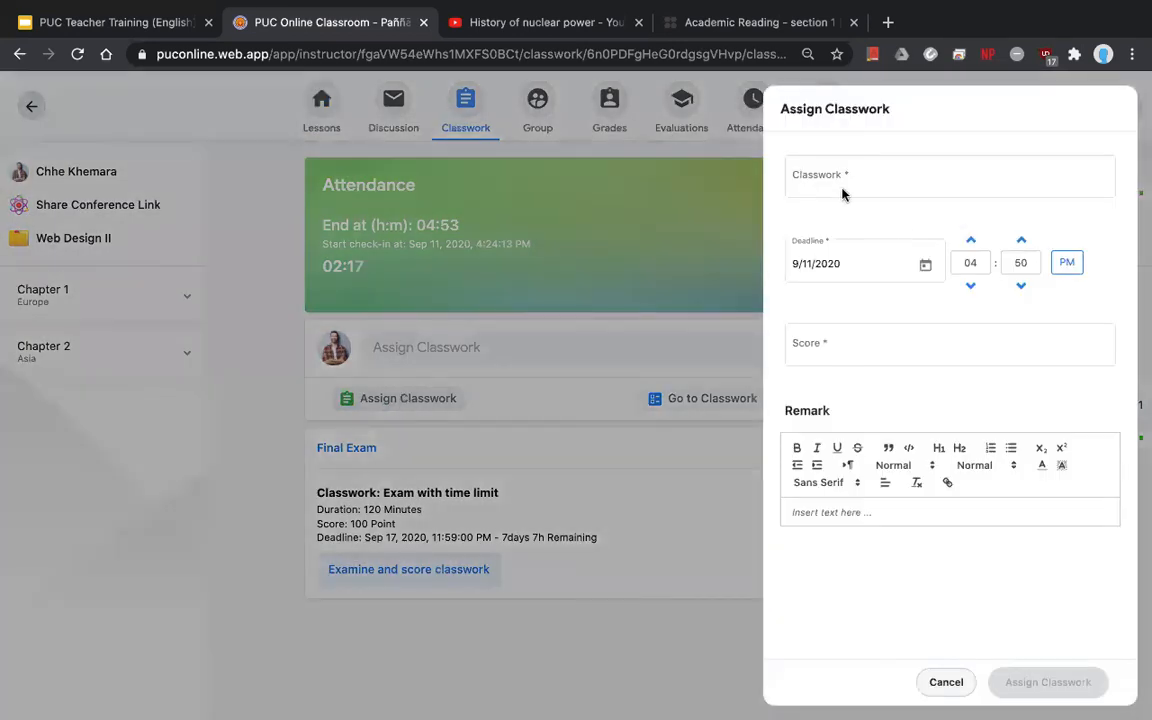
pyautogui.click(828, 179)
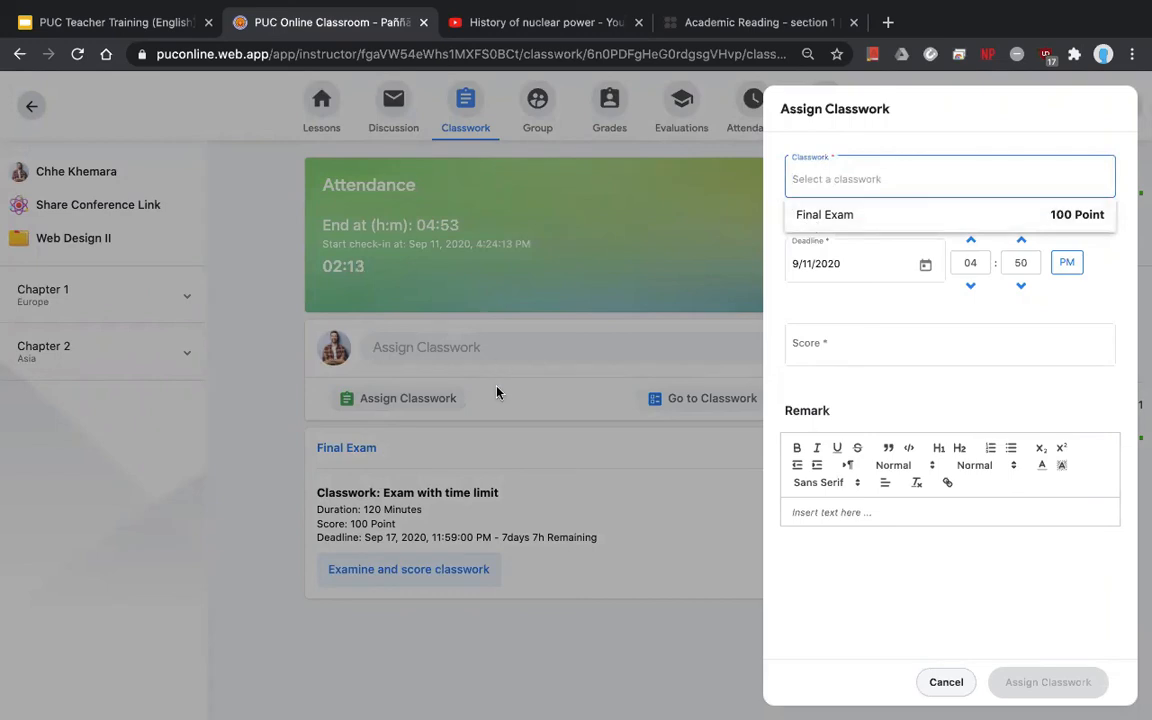
pyautogui.click(755, 444)
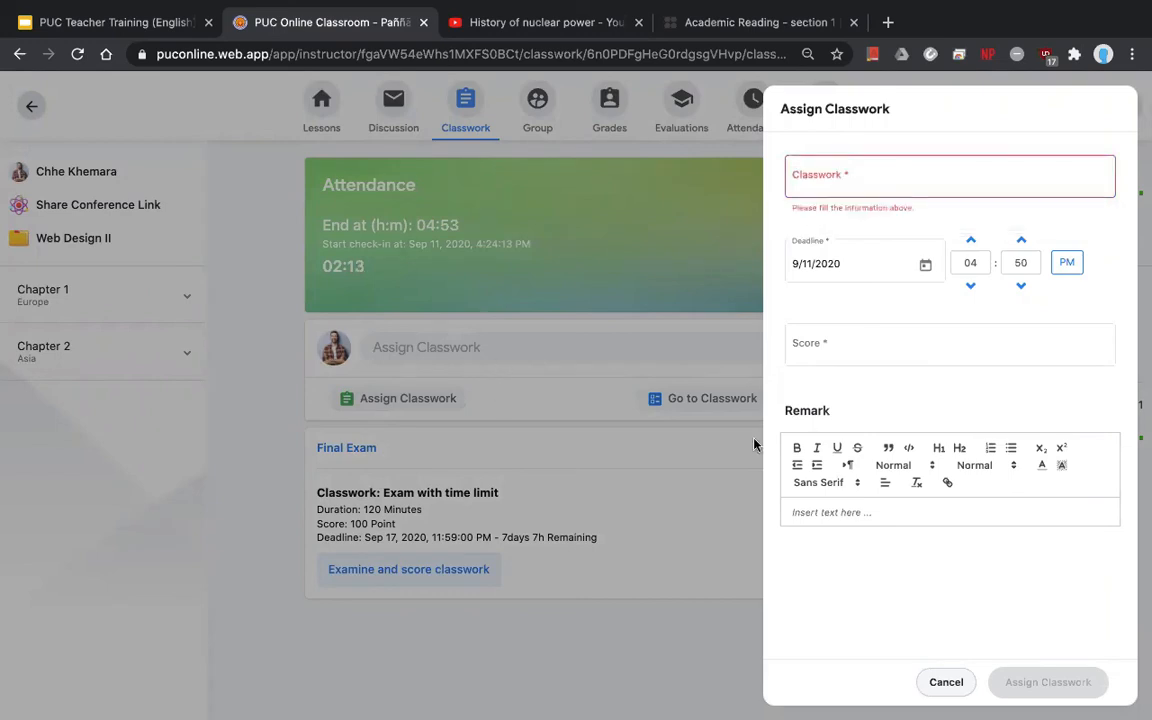
pyautogui.click(944, 682)
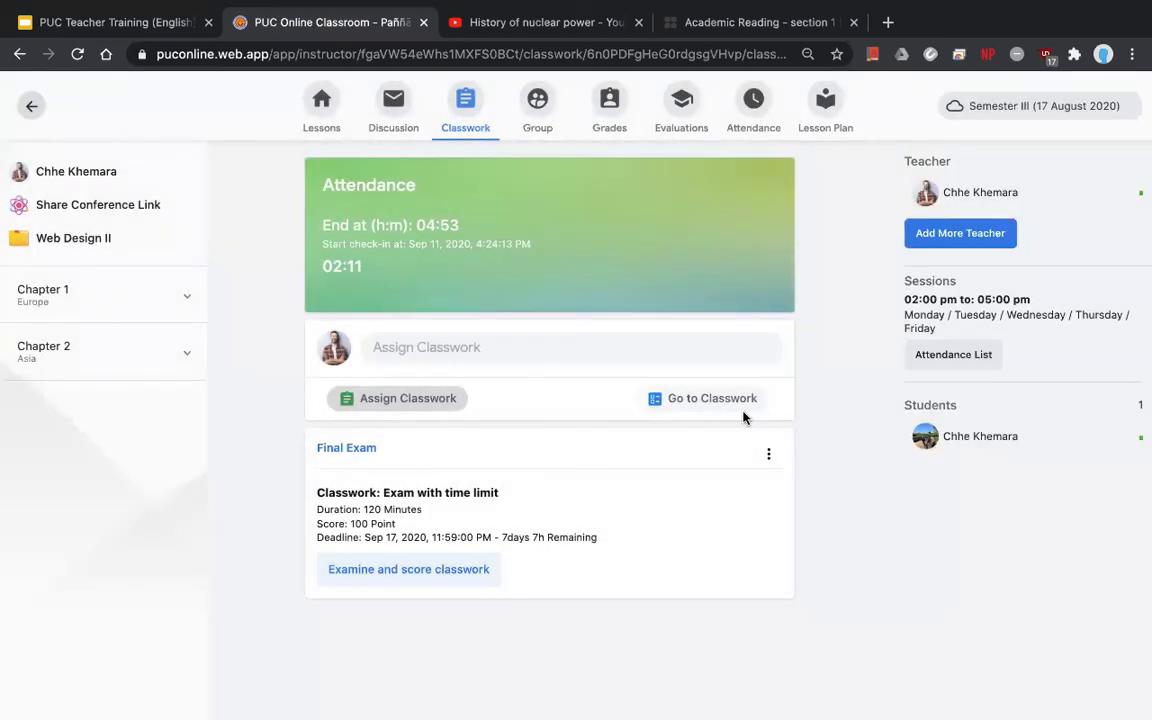
pyautogui.click(416, 400)
pyautogui.click(864, 175)
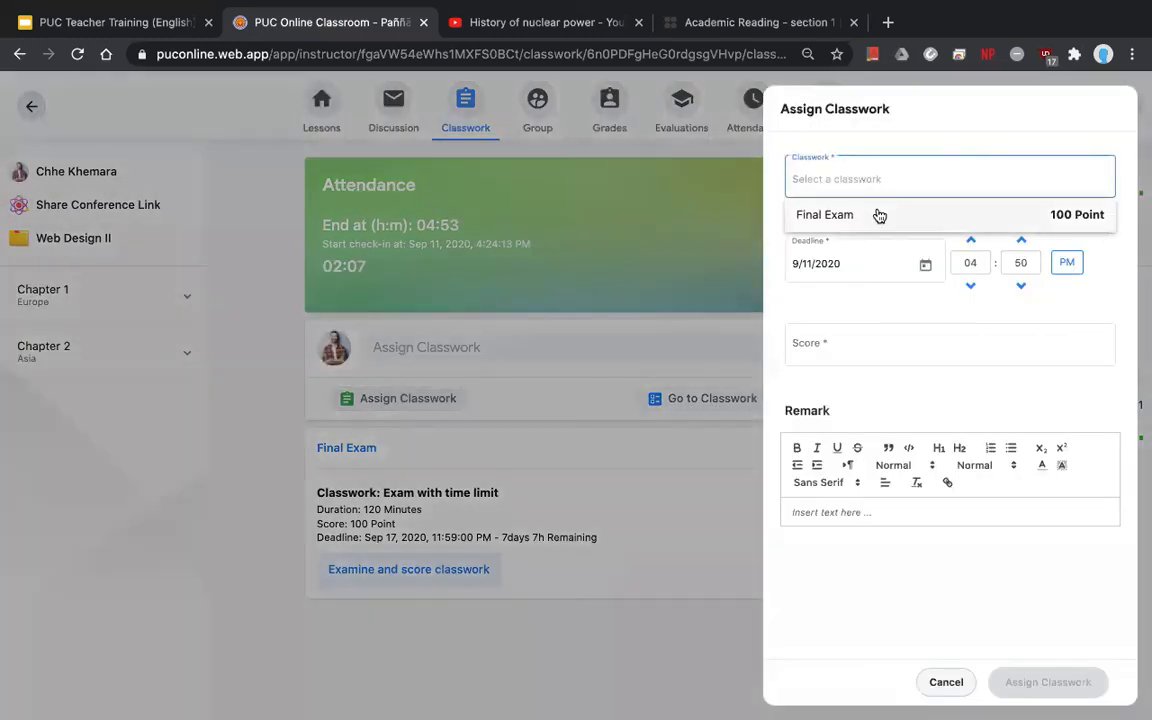
pyautogui.click(863, 208)
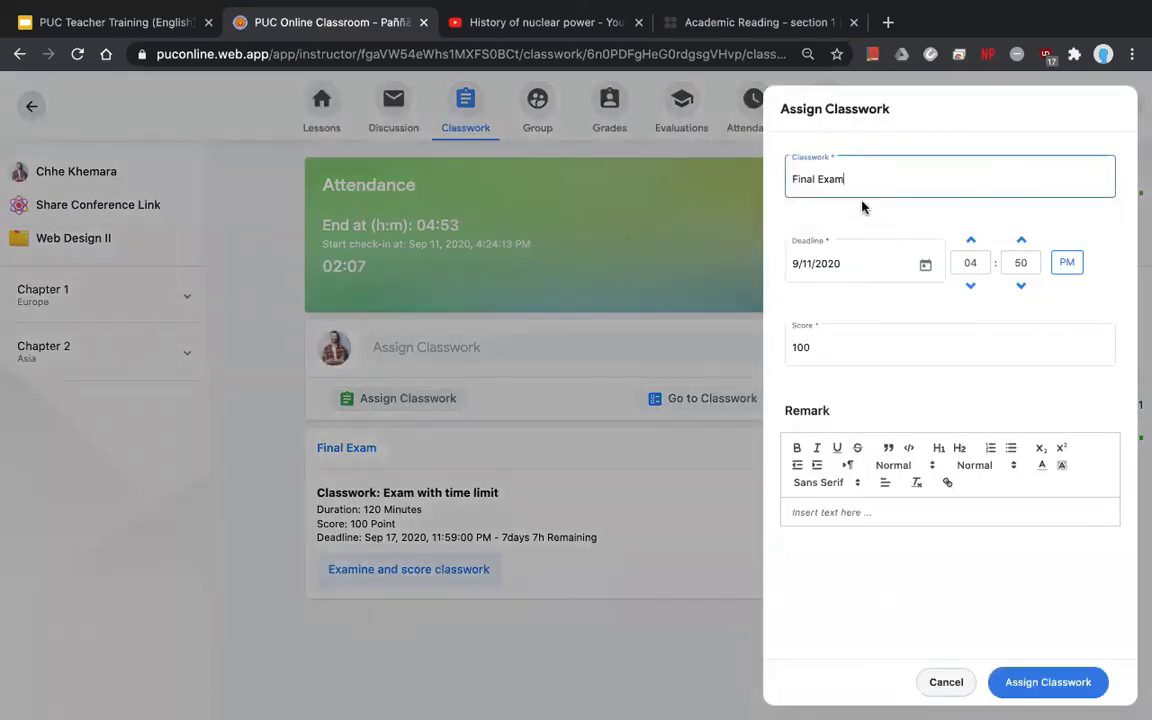
# - Set the deadline to September 18 at 5:00 PM and assign the exam
pyautogui.click(926, 268)
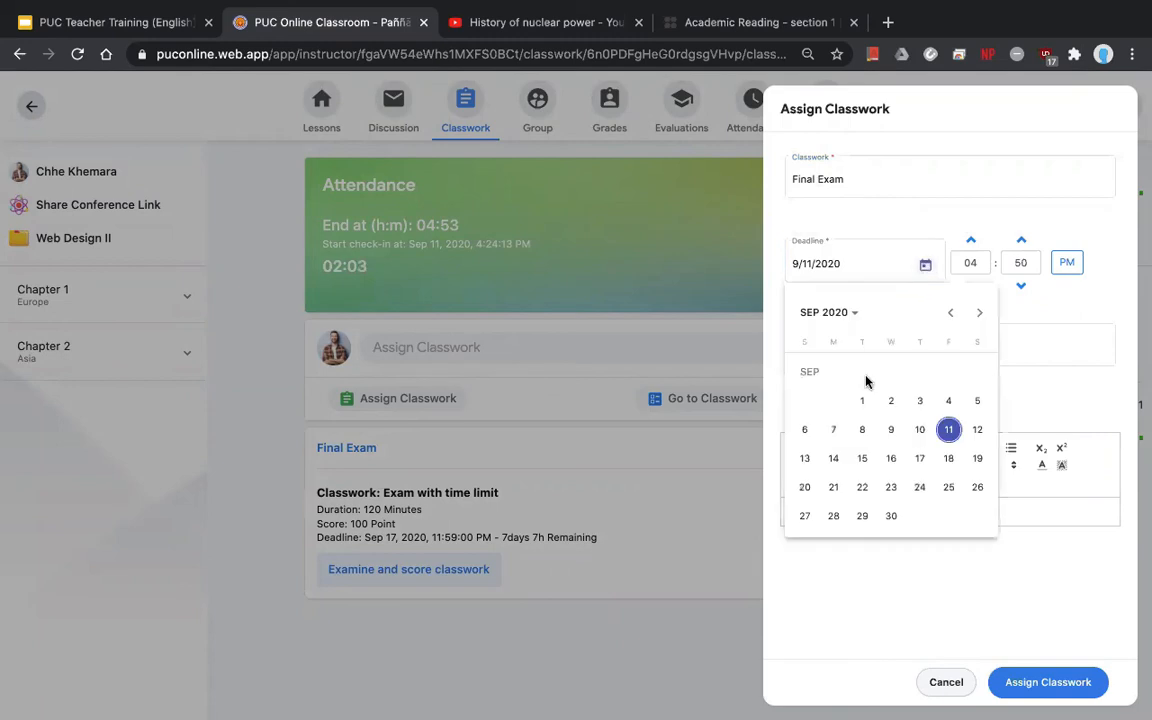
pyautogui.click(946, 460)
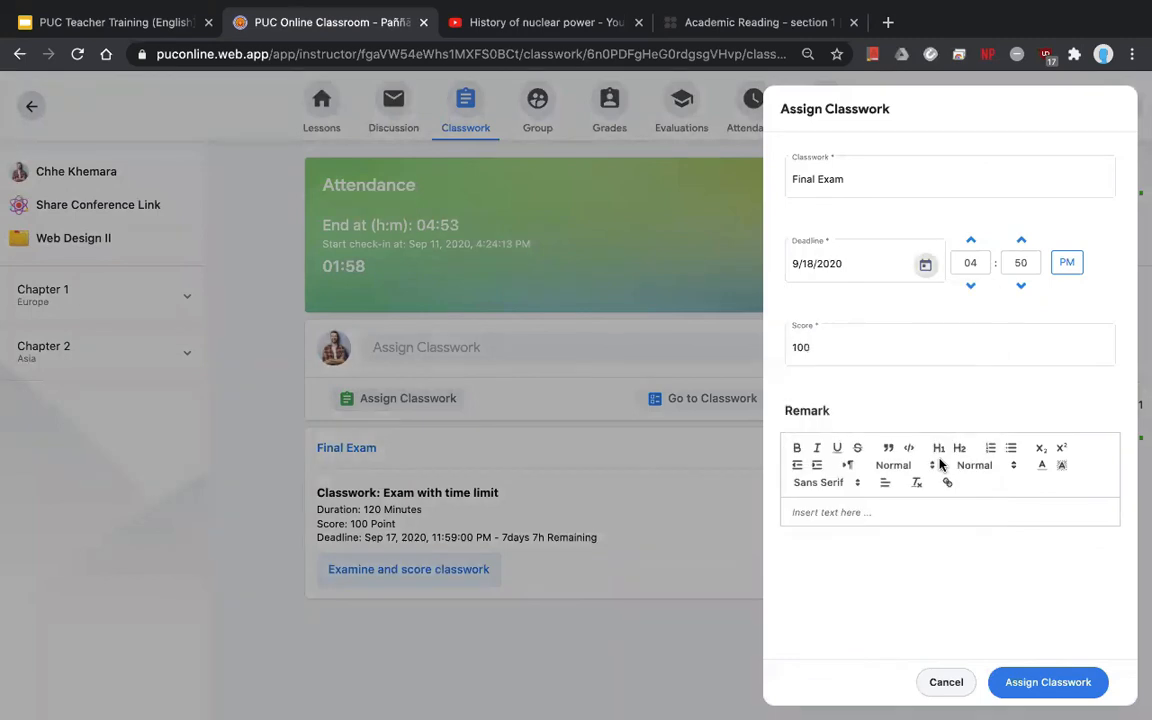
pyautogui.click(972, 262)
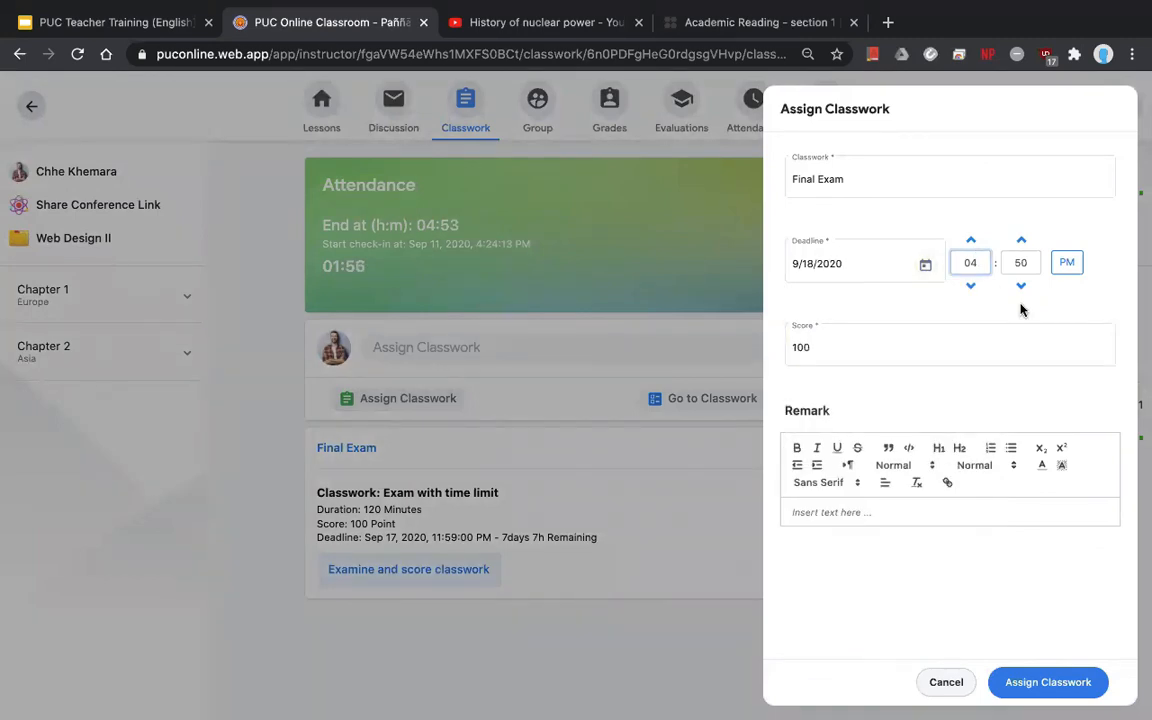
pyautogui.press('BackSpace')
pyautogui.press('BackSpace')
pyautogui.write('5')
pyautogui.press('Tab')
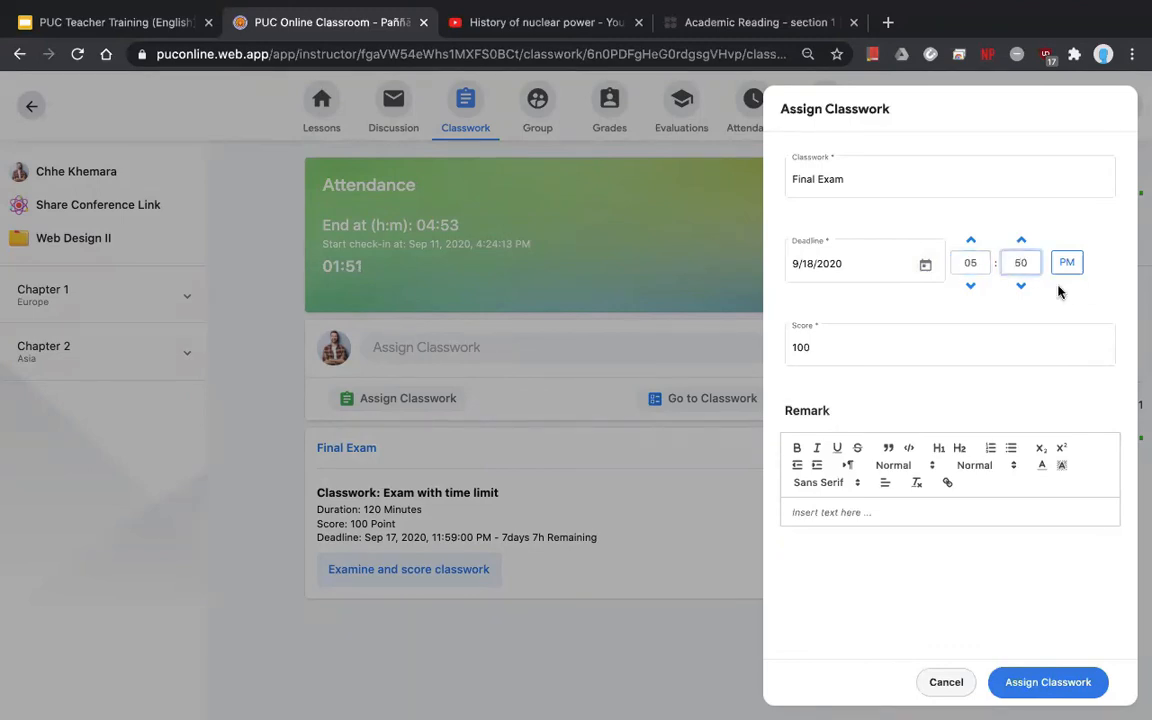
pyautogui.write('00')
pyautogui.click(1028, 688)
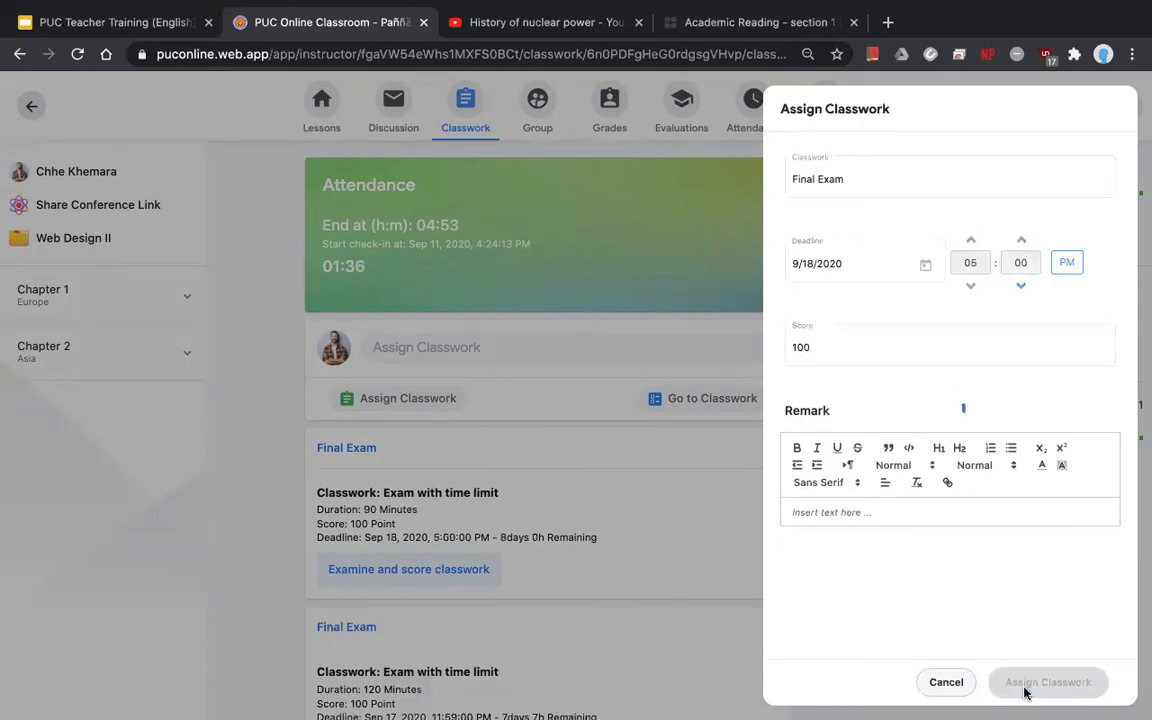
# - Open the examine-and-score list for the new 90-minute Final Exam due Sep 18
pyautogui.scroll(-2, 285, 507)
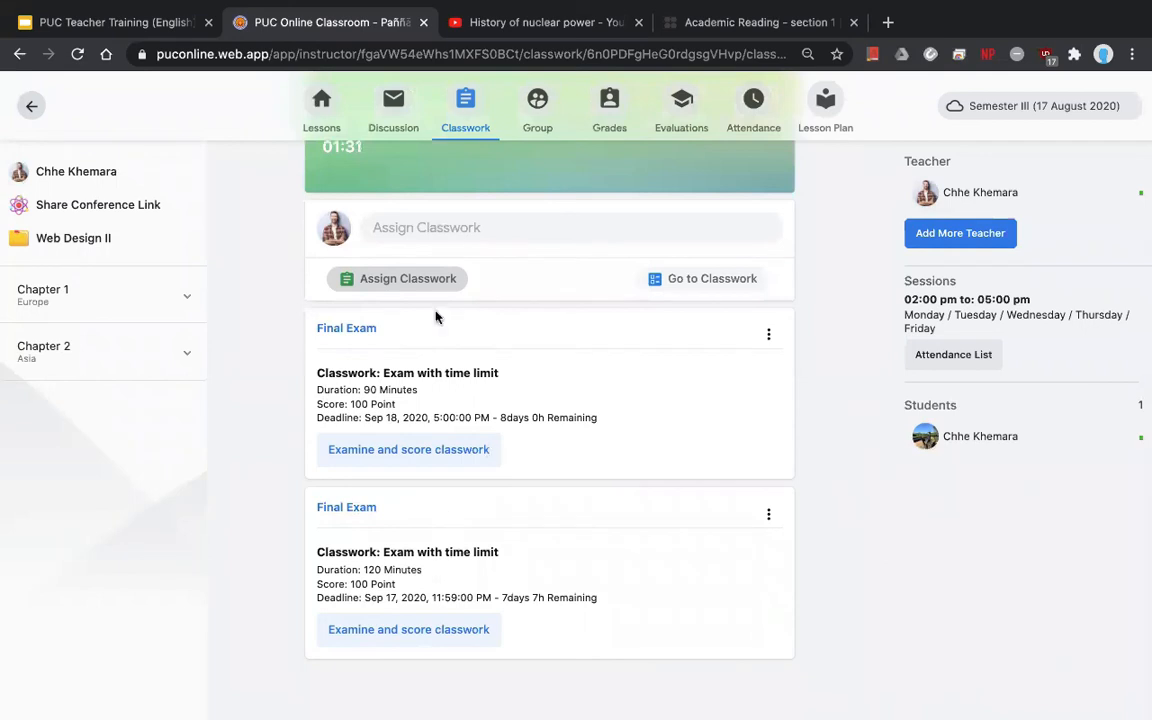
pyautogui.click(429, 447)
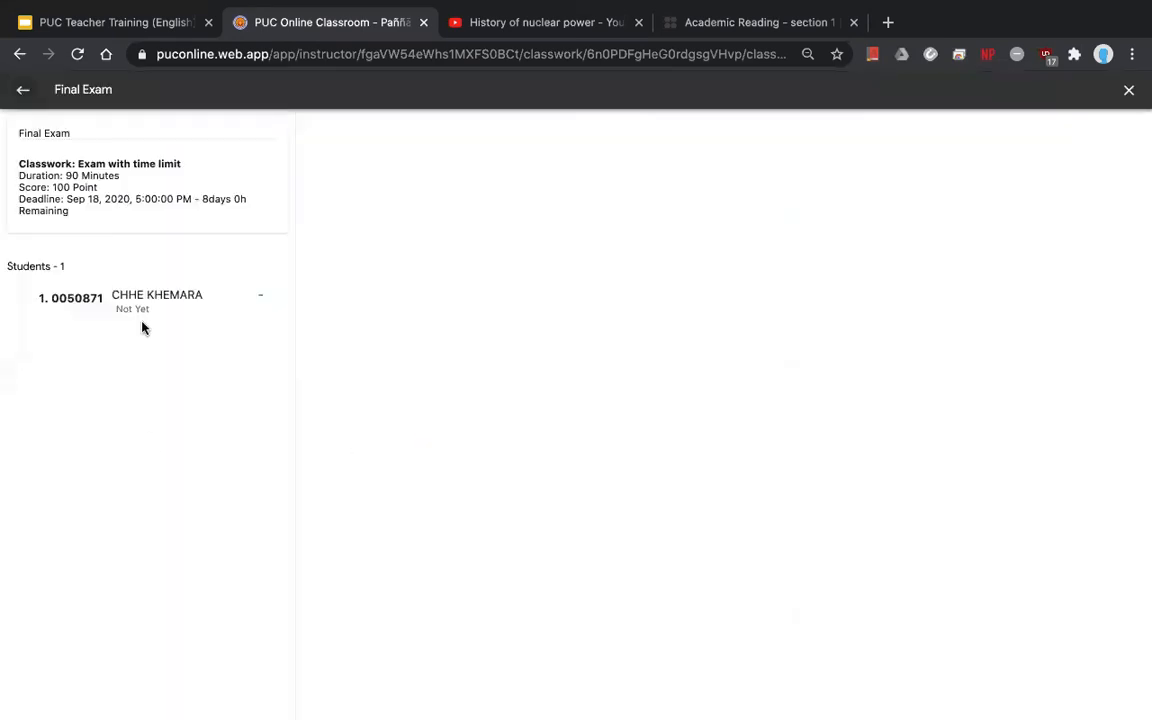
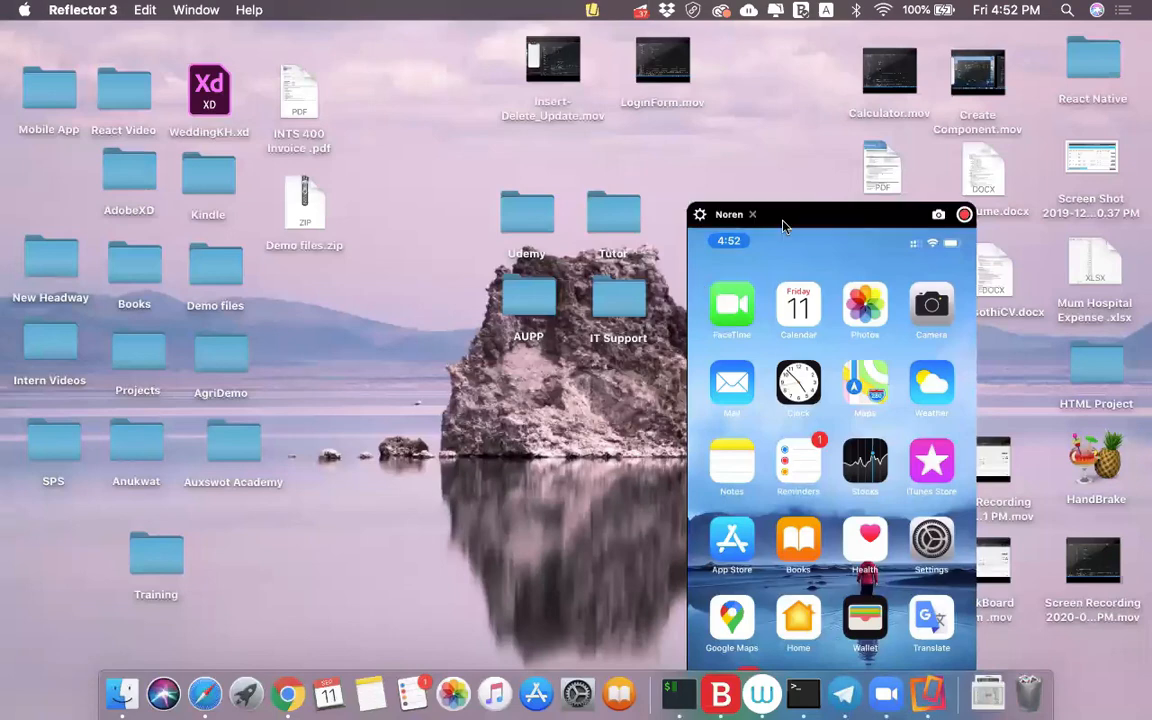
# - Move the Reflector iPhone mirror window toward the left edge of the screen
pyautogui.moveTo(784, 218); pyautogui.dragTo(518, 22)
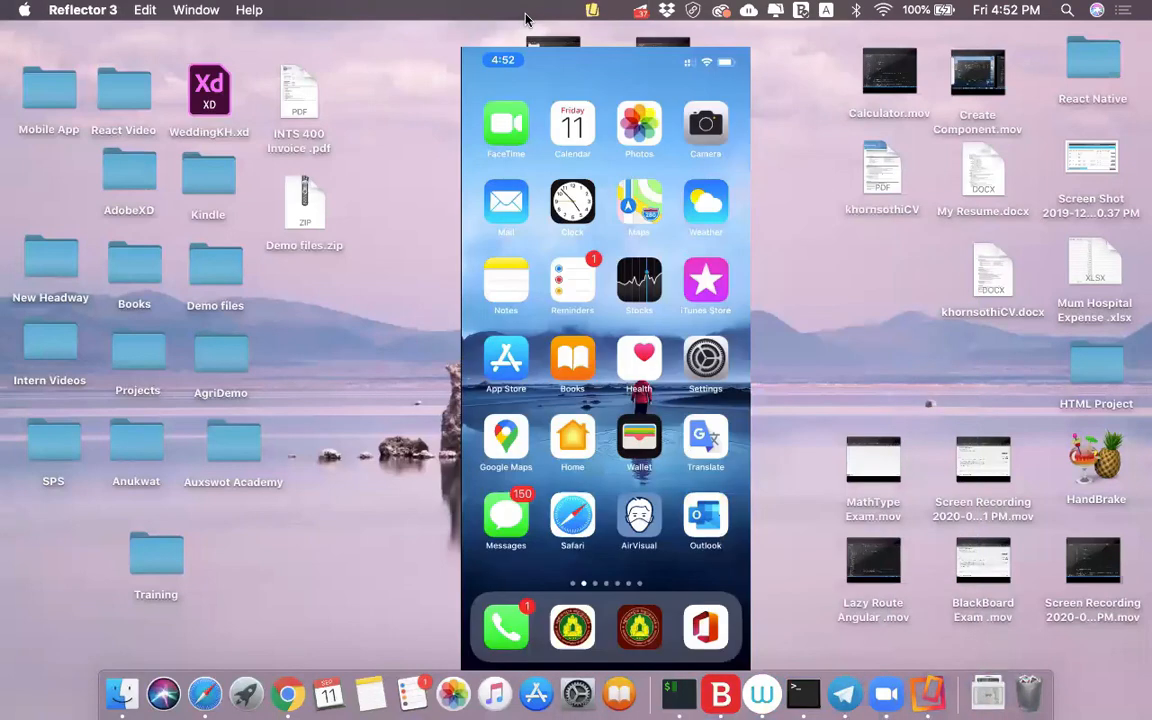
pyautogui.click(758, 254)
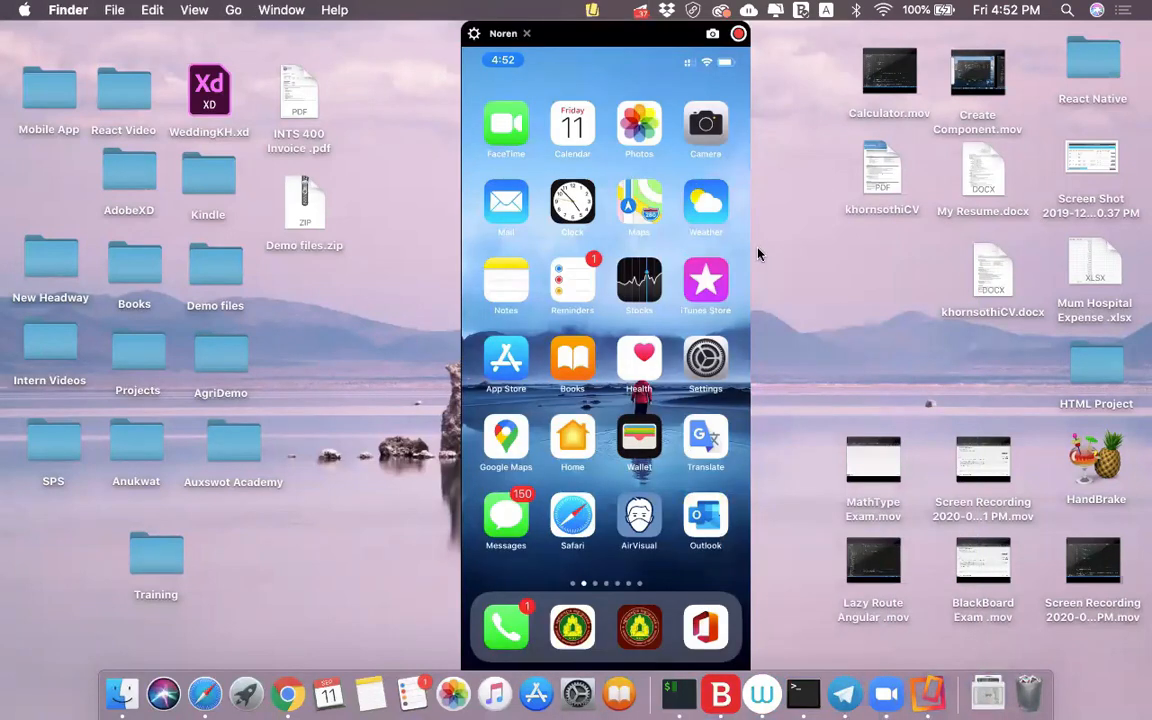
pyautogui.click(621, 274)
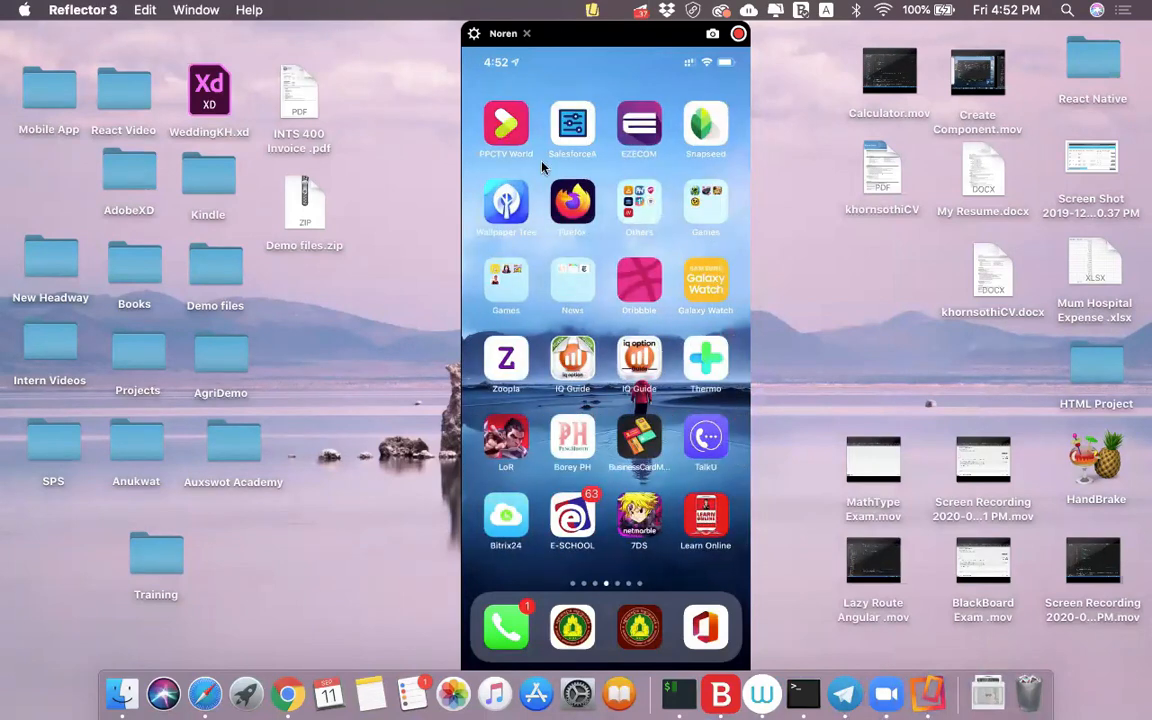
pyautogui.moveTo(541, 46); pyautogui.dragTo(528, 38)
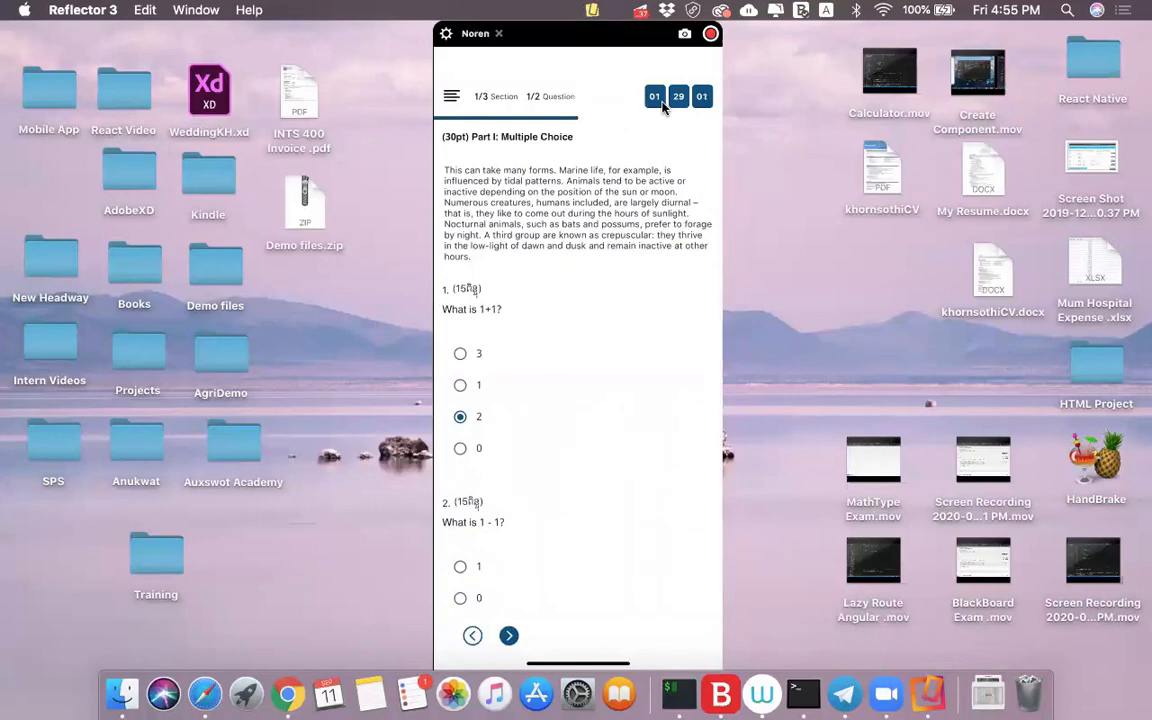
# - Finish the mirrored phone exam, then bring up the full-screen Classwork page
pyautogui.scroll(-1, 578, 400)
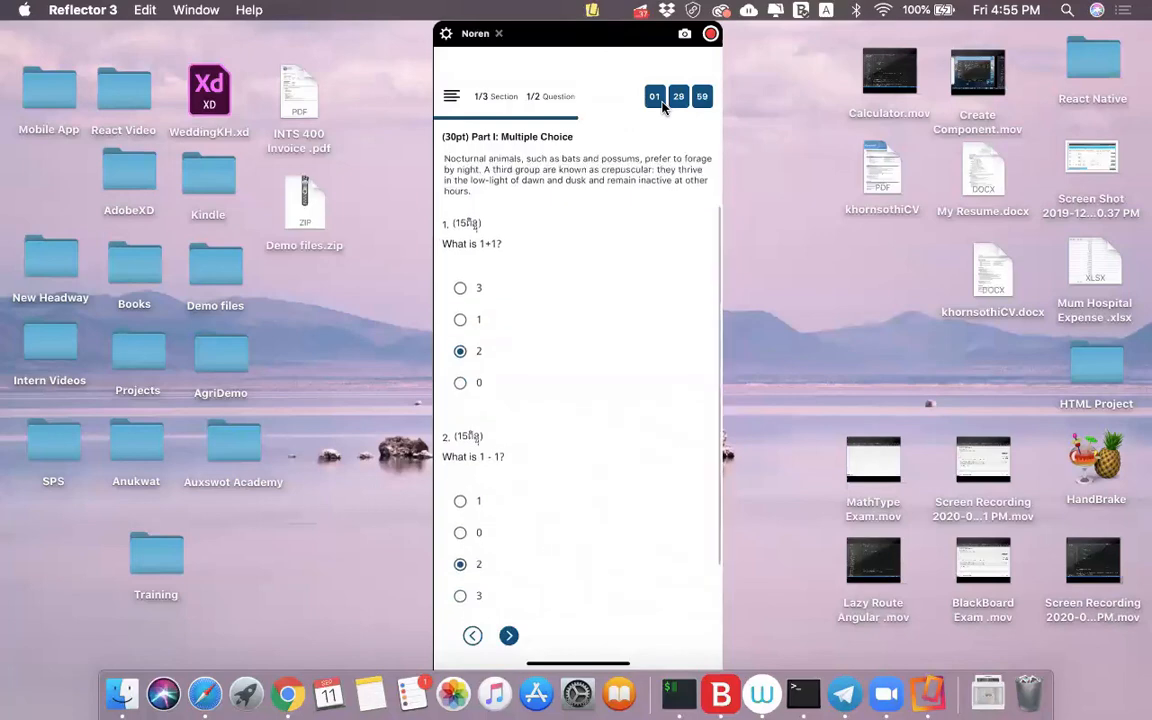
pyautogui.scroll(1, 578, 380)
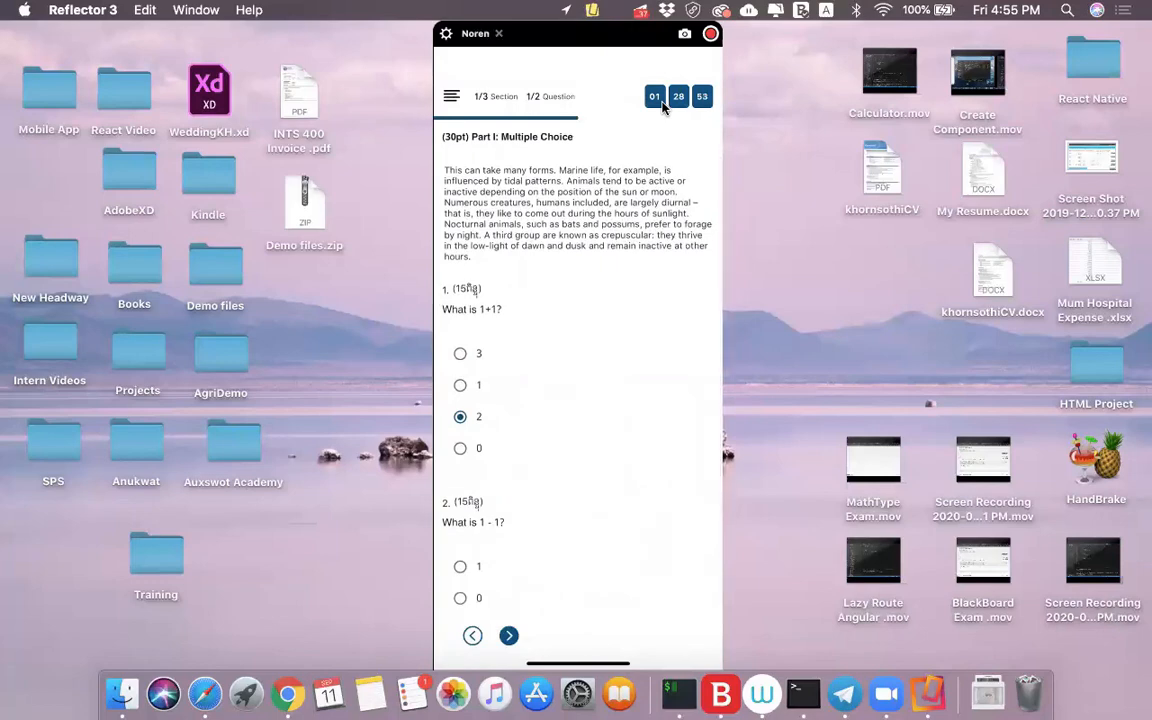
pyautogui.scroll(1, 662, 107)
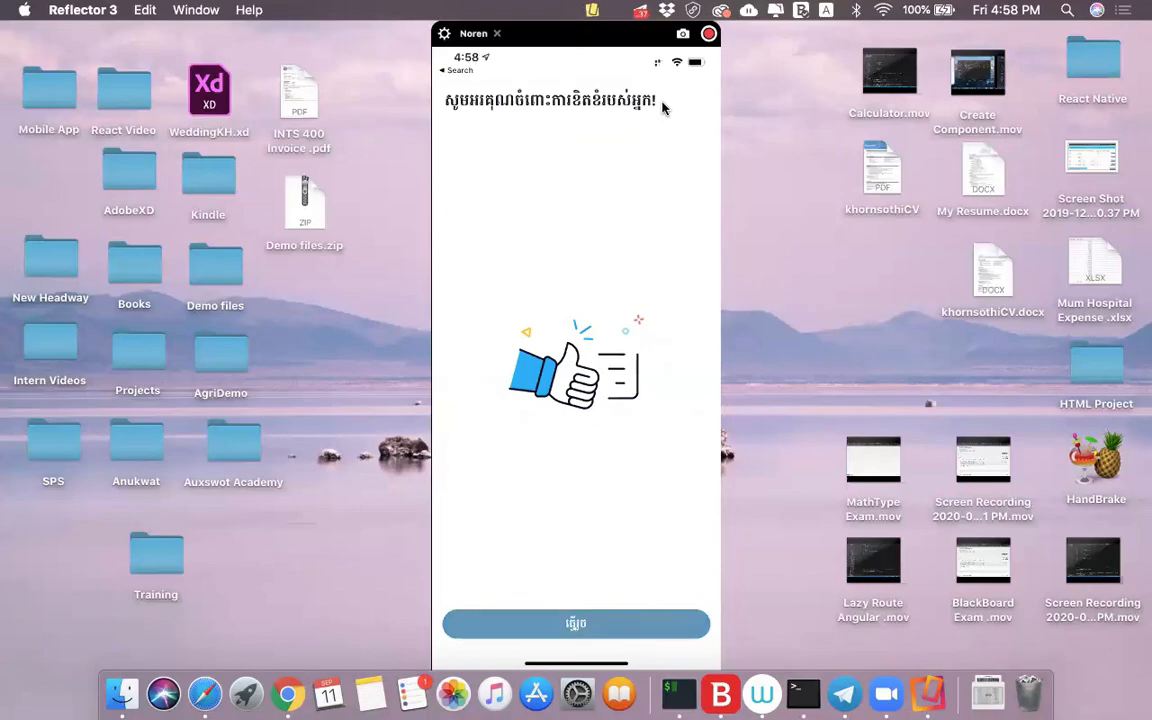
pyautogui.hotkey('ctrl', 'Right')
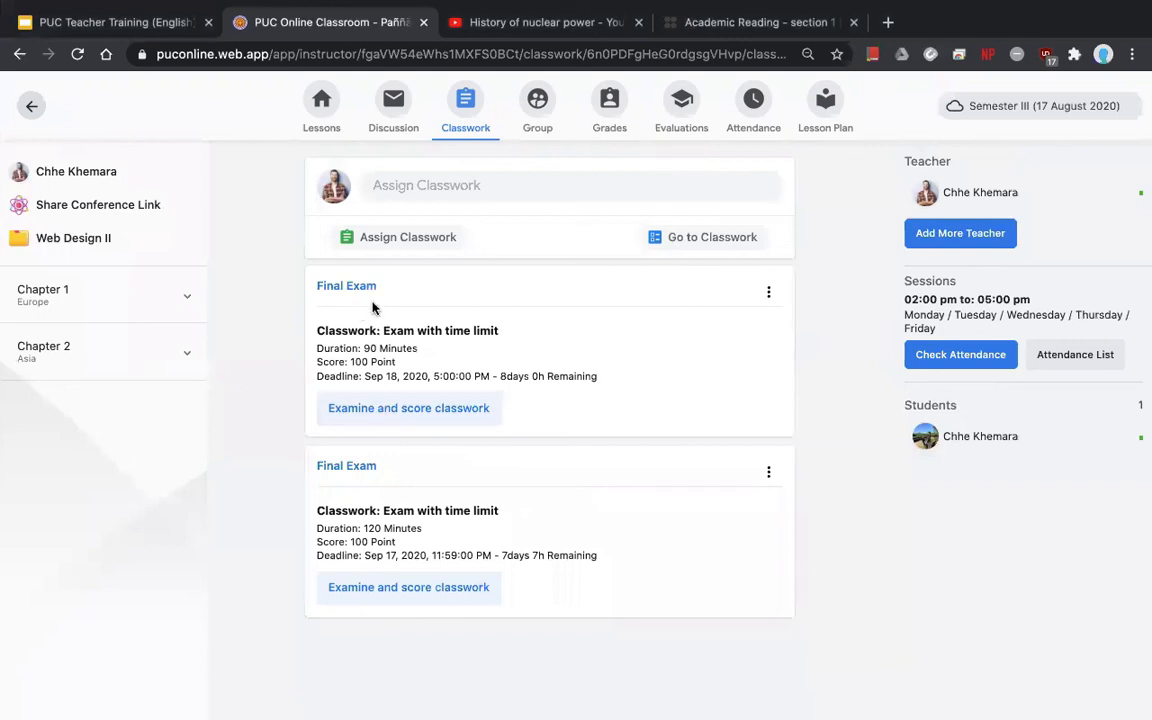
# - Open the student's 90-minute Final Exam submission and review the Multiple Choice and True/False results
pyautogui.click(387, 414)
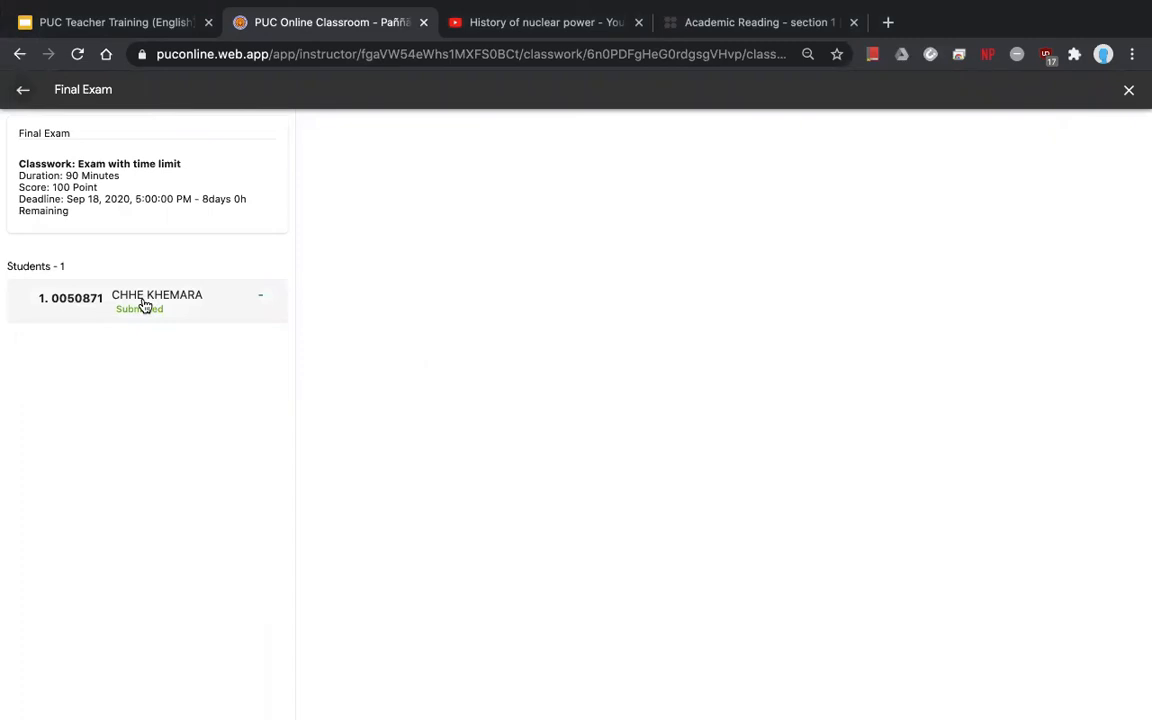
pyautogui.click(145, 306)
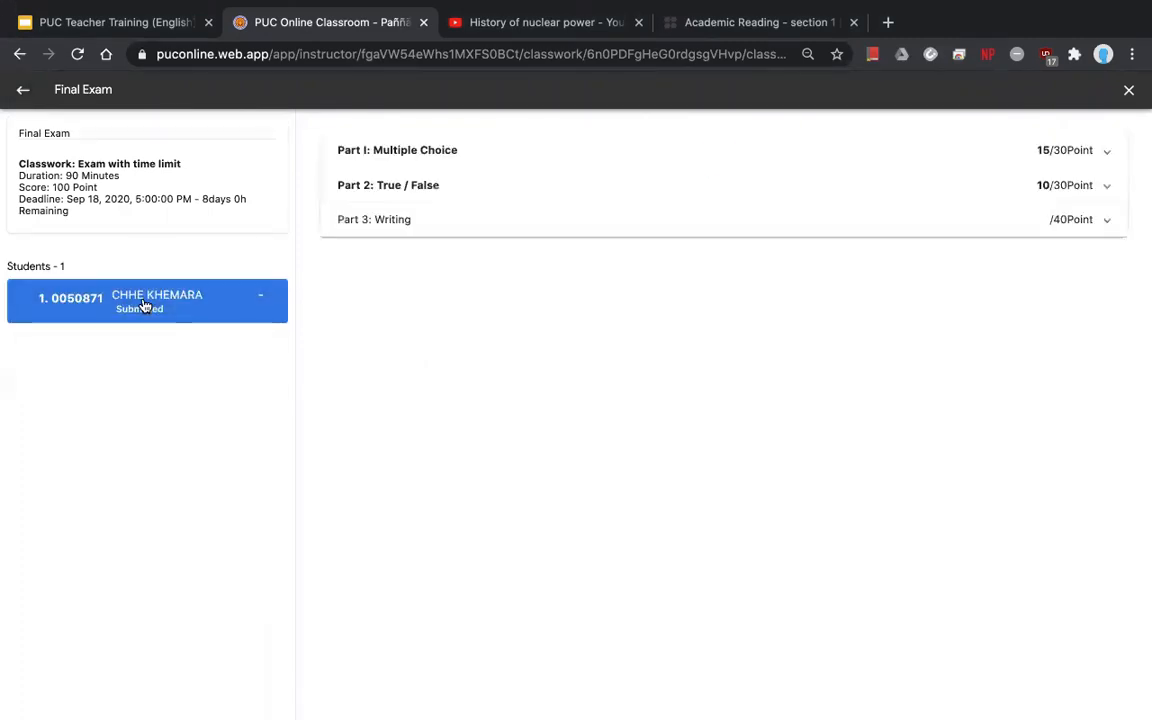
pyautogui.click(577, 165)
pyautogui.scroll(-2, 530, 437)
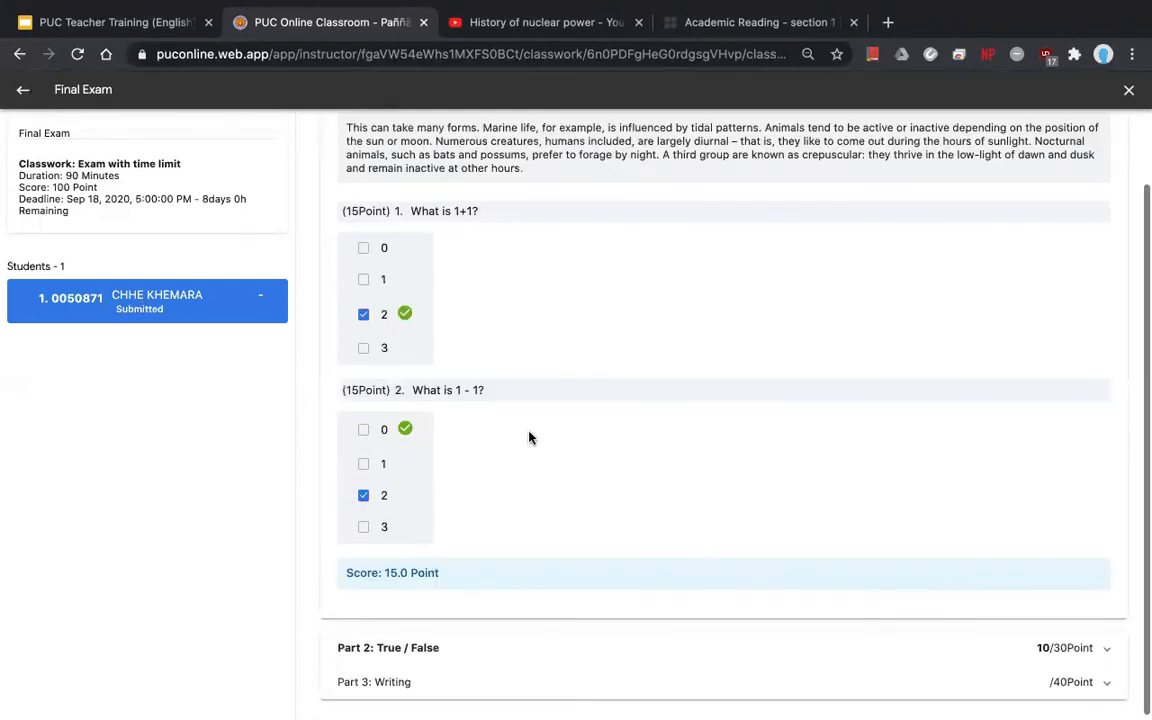
pyautogui.scroll(2, 530, 437)
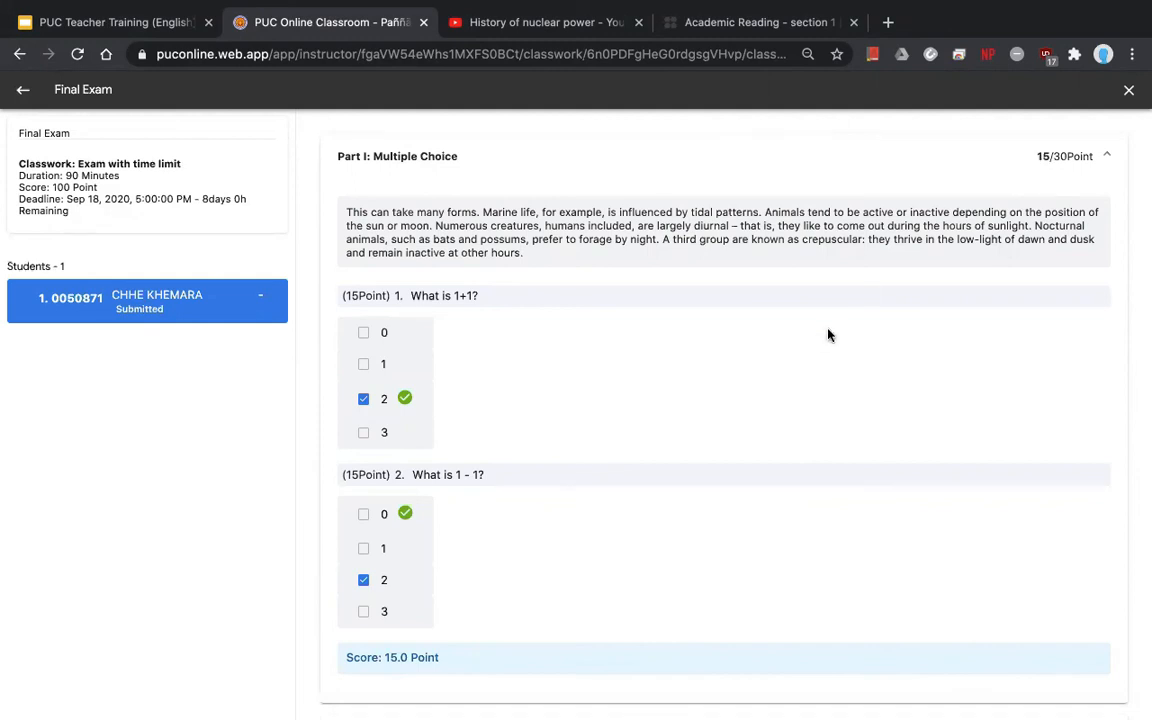
pyautogui.scroll(-2, 828, 334)
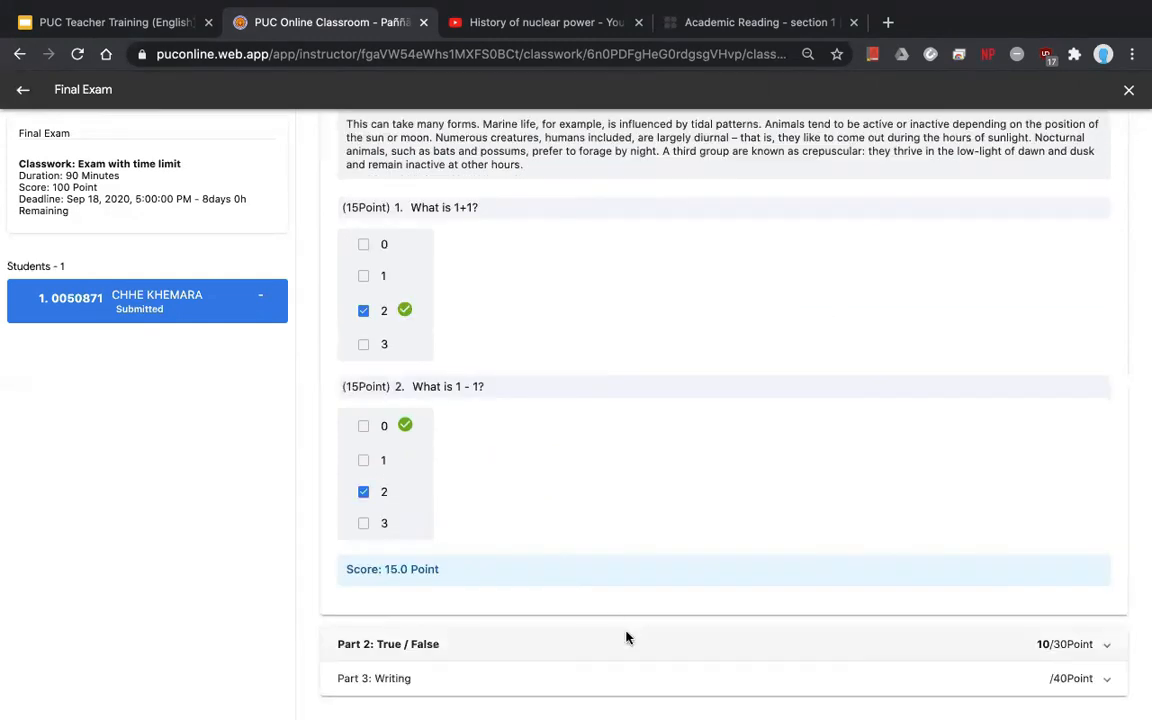
pyautogui.click(627, 641)
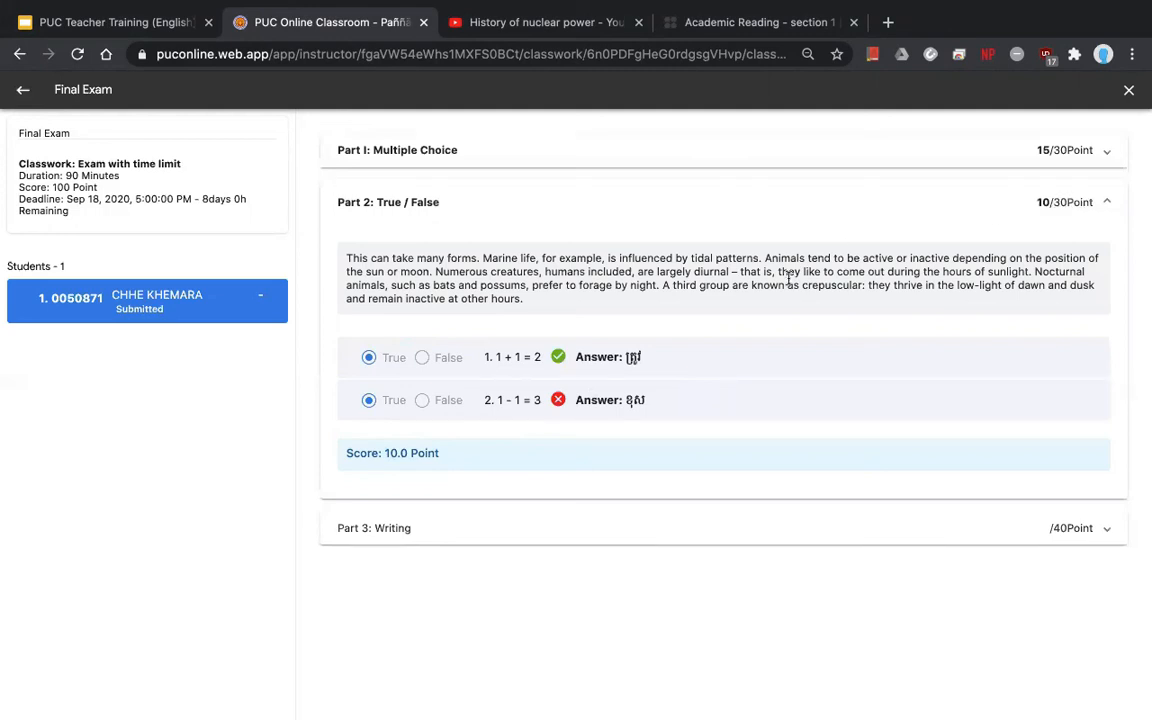
pyautogui.click(882, 211)
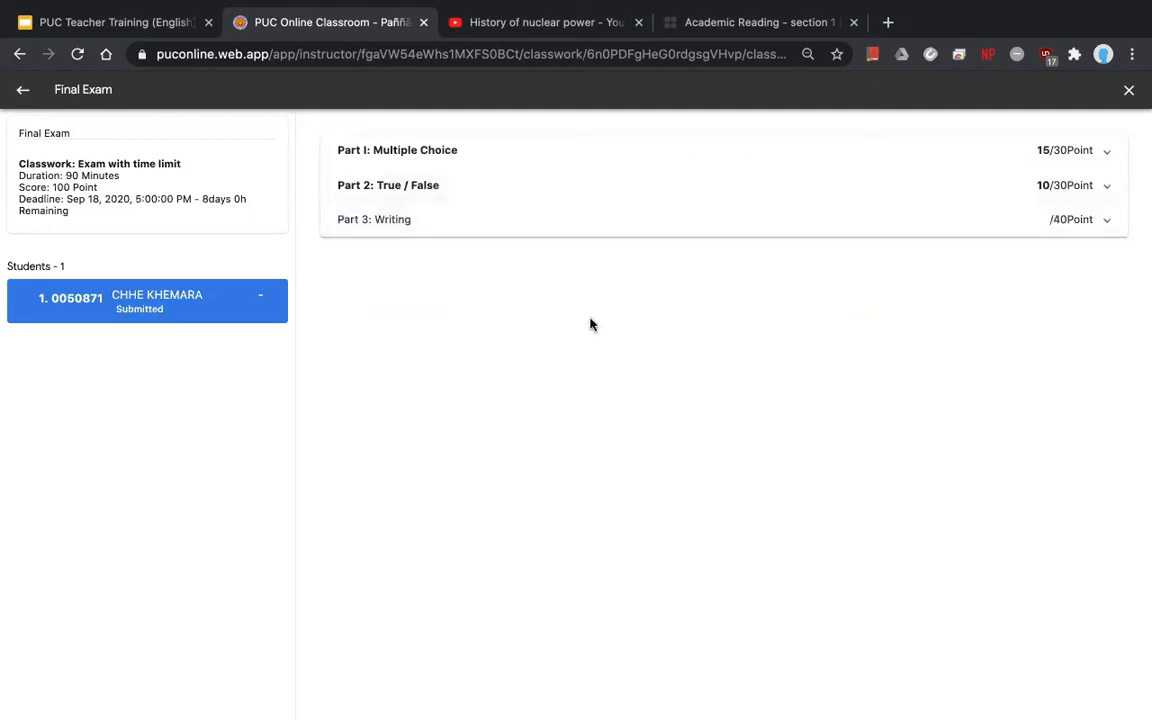
# - Review question 1's attached writing image and score it 15 points
pyautogui.click(489, 224)
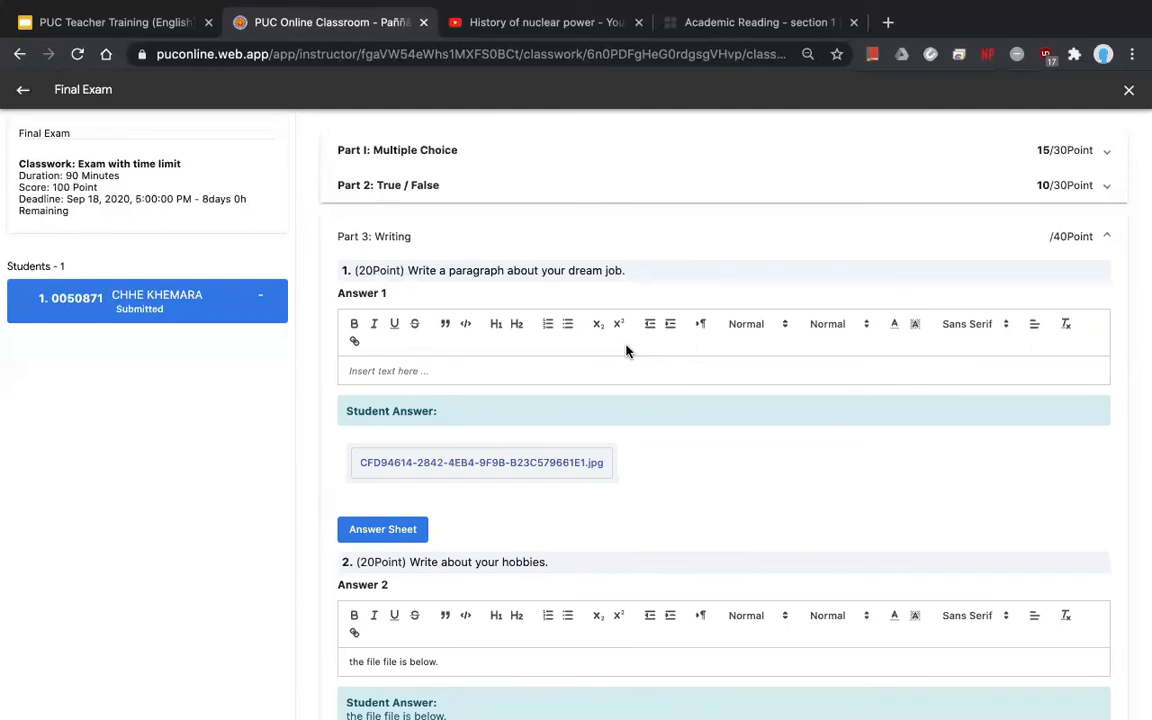
pyautogui.click(490, 463)
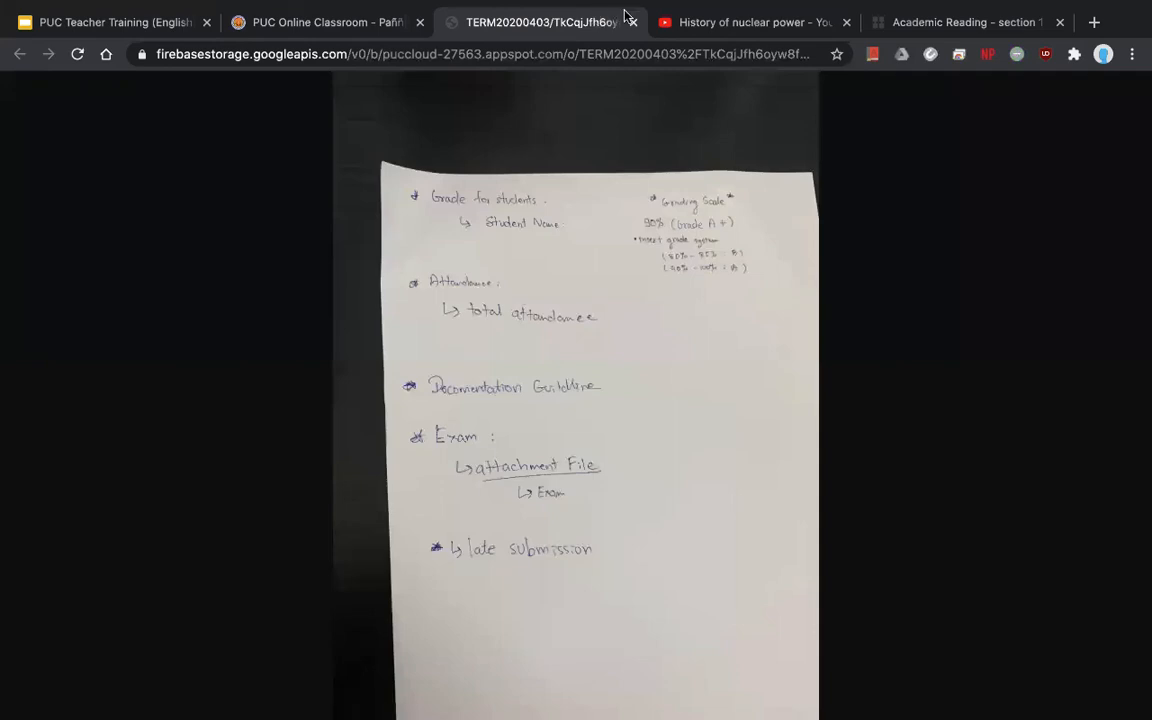
pyautogui.click(632, 22)
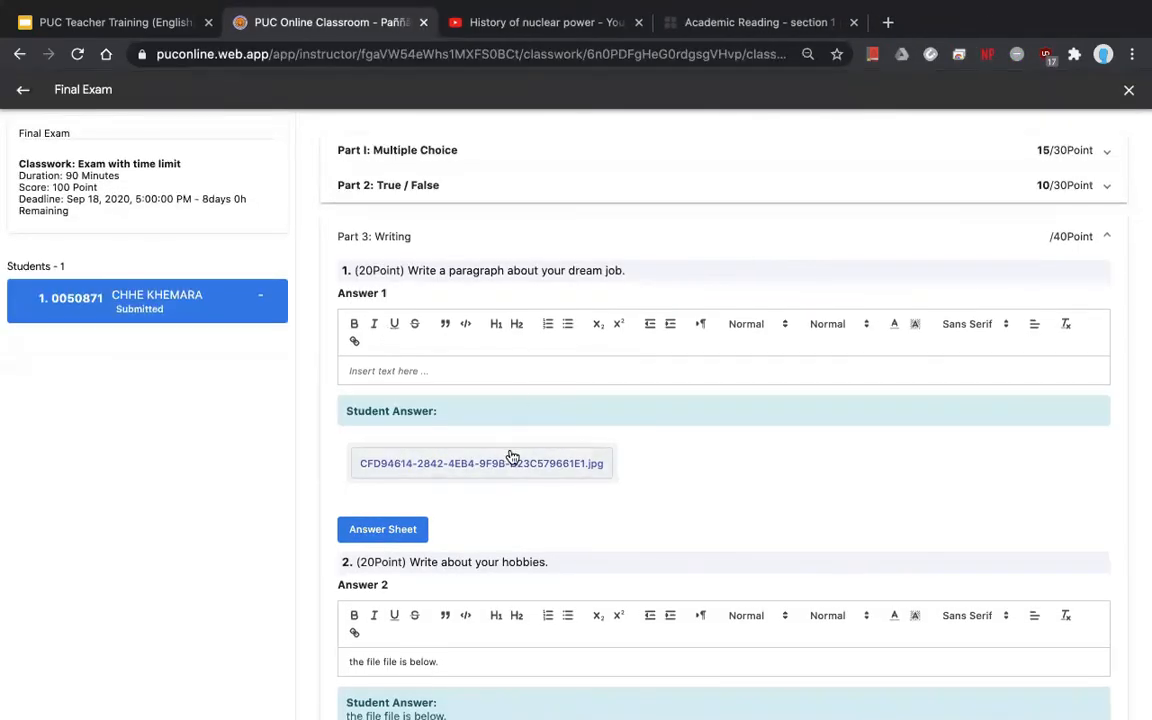
pyautogui.click(470, 463)
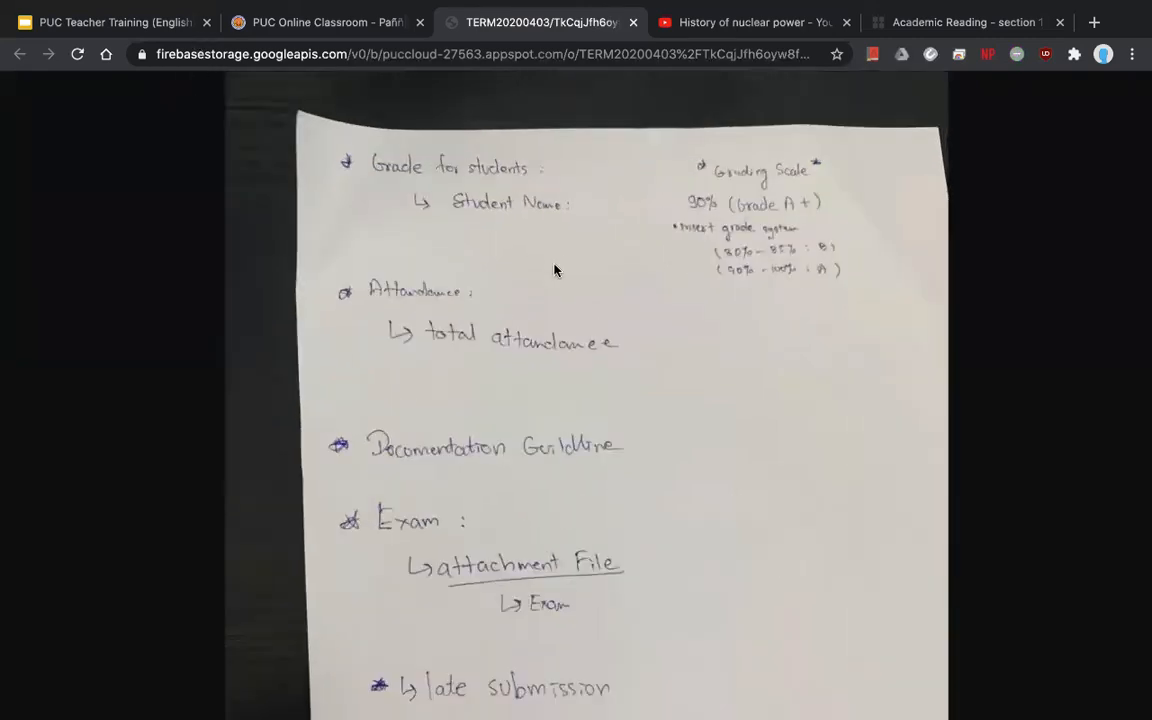
pyautogui.click(632, 24)
pyautogui.scroll(-1, 549, 354)
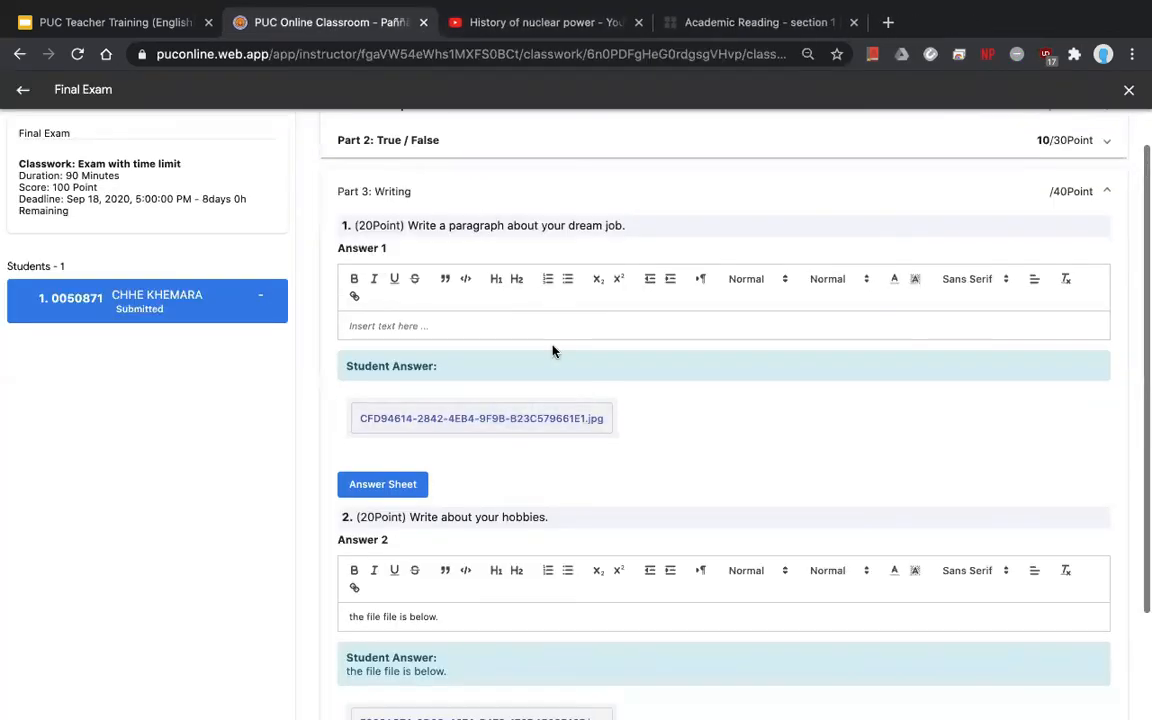
pyautogui.click(413, 480)
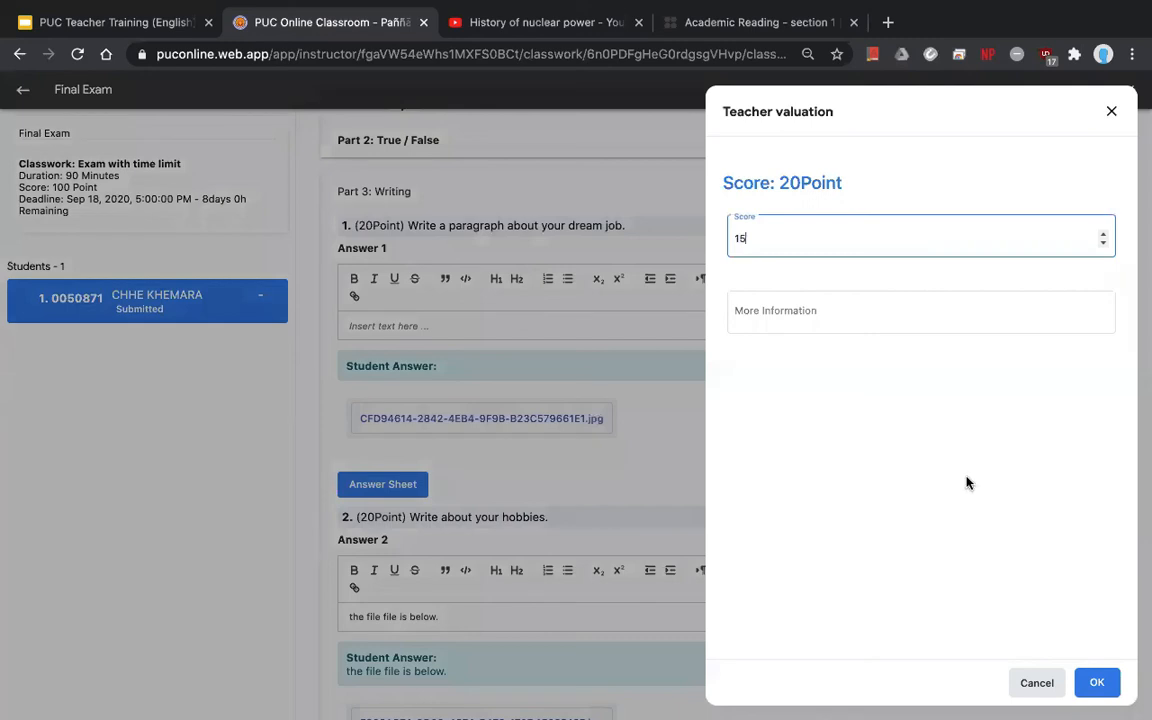
pyautogui.click(1097, 680)
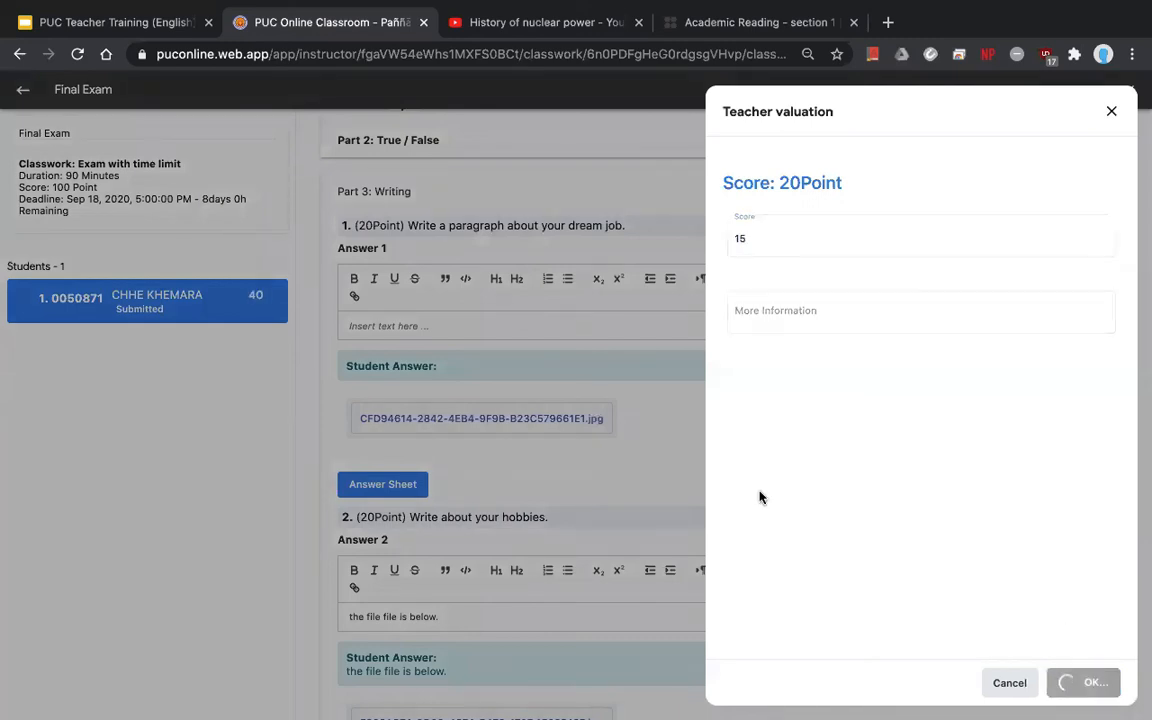
# - Check question 2's answer image and score the hobbies answer 20 points
pyautogui.scroll(-2, 512, 480)
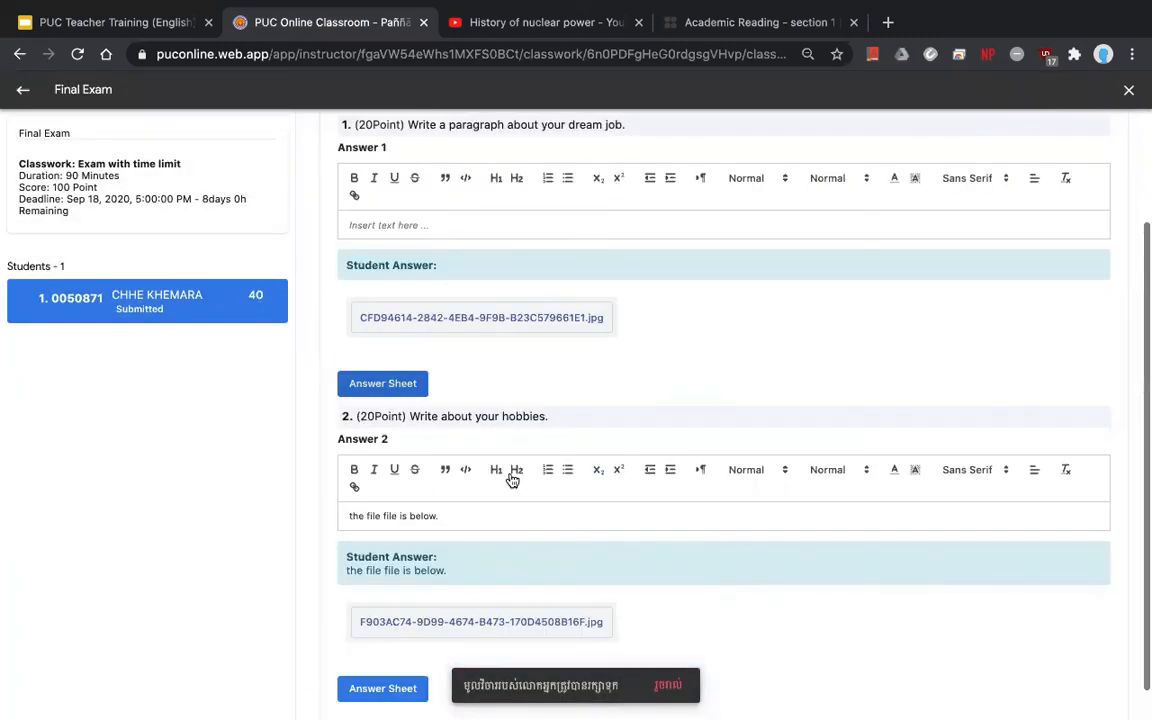
pyautogui.scroll(-1, 480, 520)
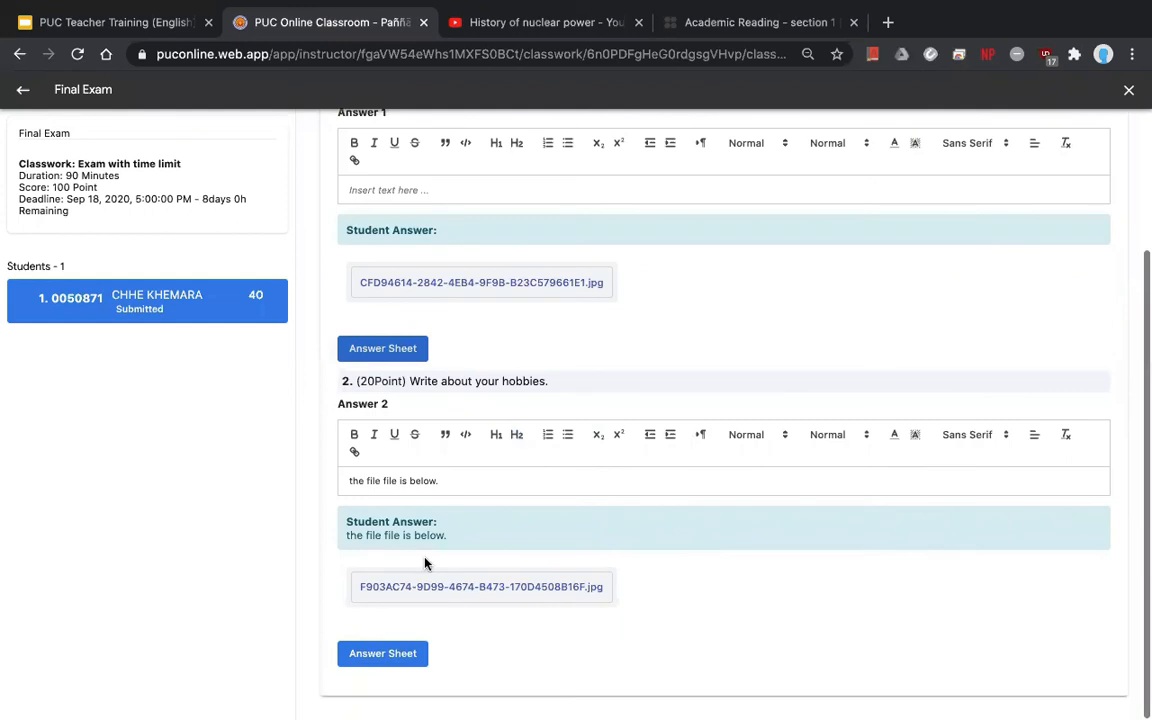
pyautogui.click(473, 588)
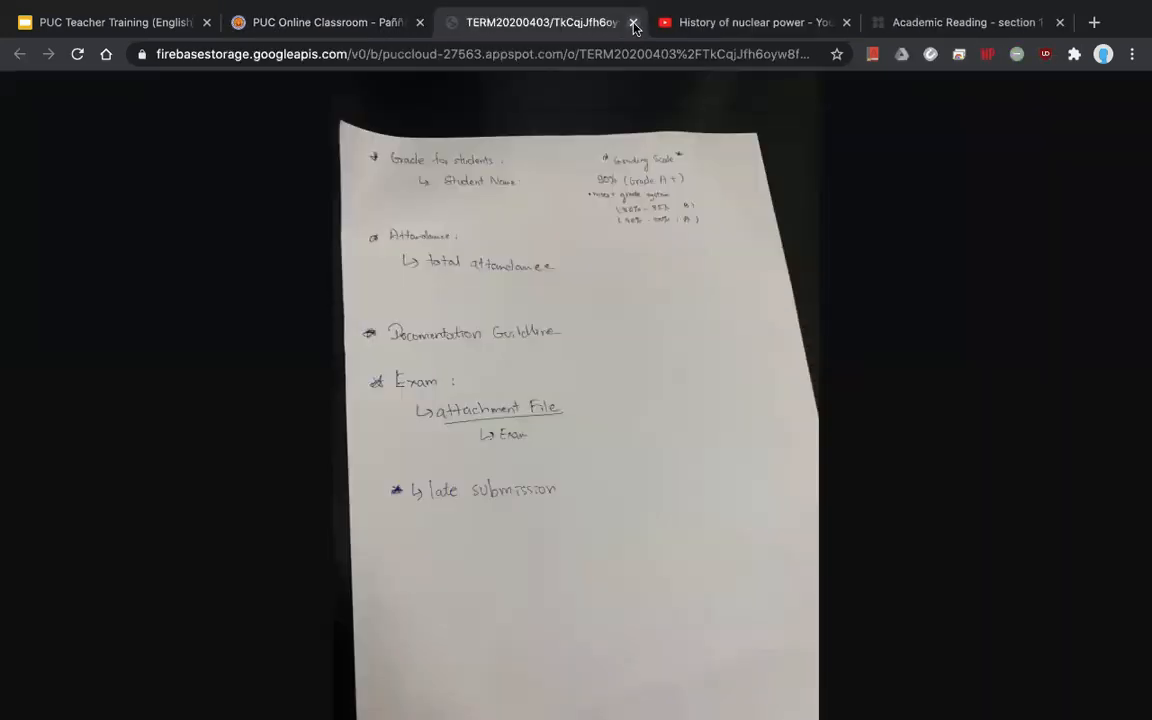
pyautogui.click(633, 23)
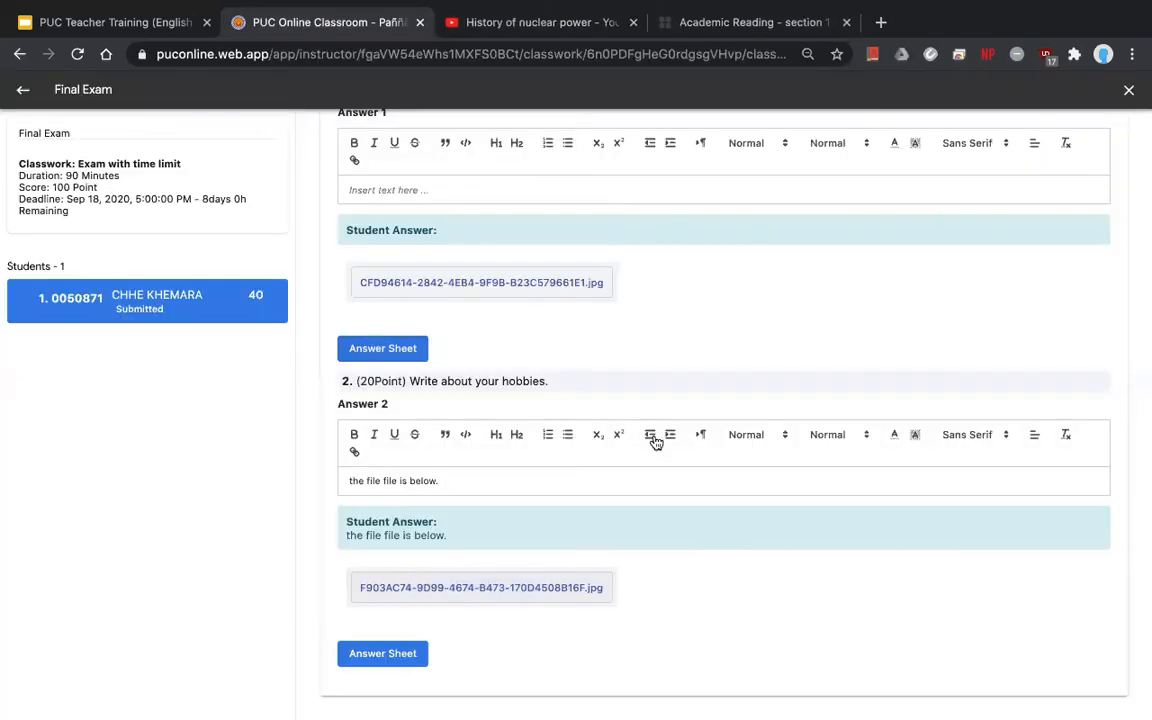
pyautogui.click(388, 652)
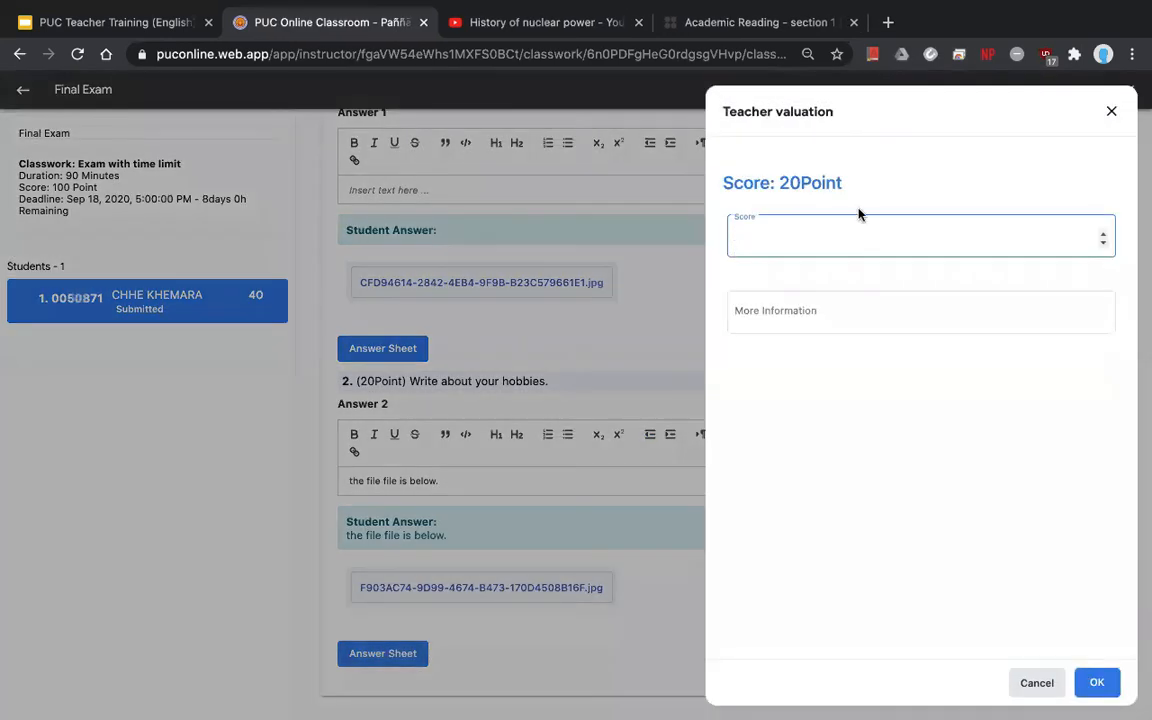
pyautogui.write('20')
pyautogui.press('Return')
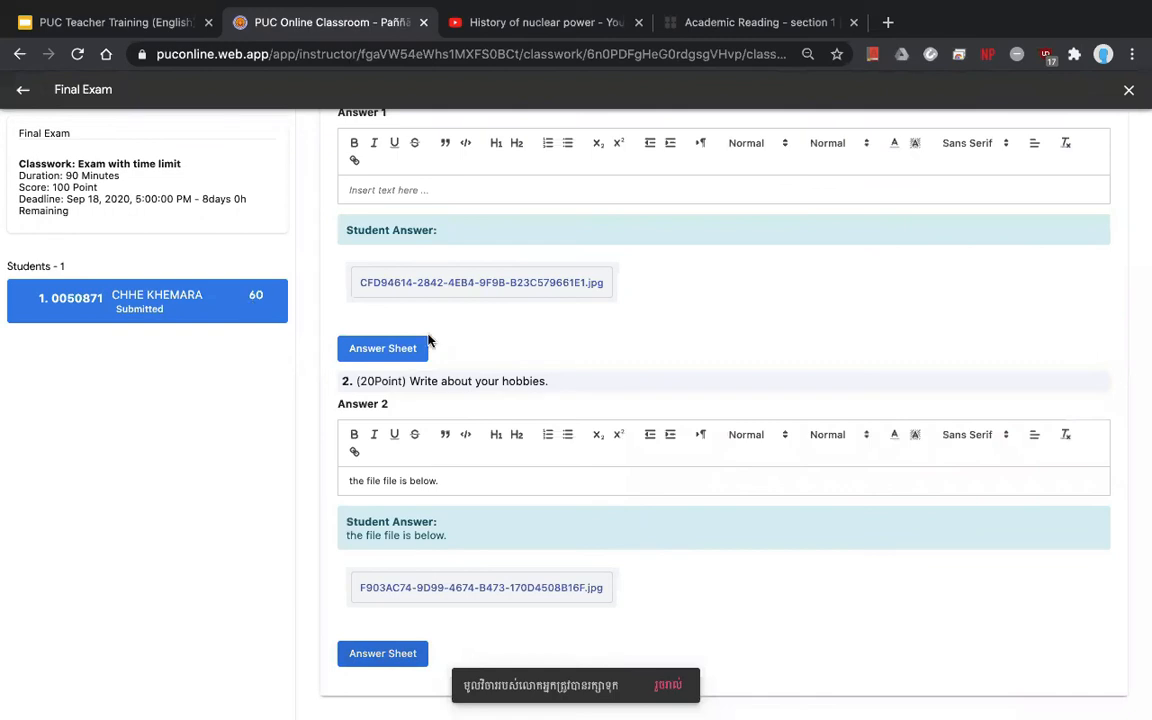
pyautogui.scroll(2, 455, 347)
pyautogui.click(930, 238)
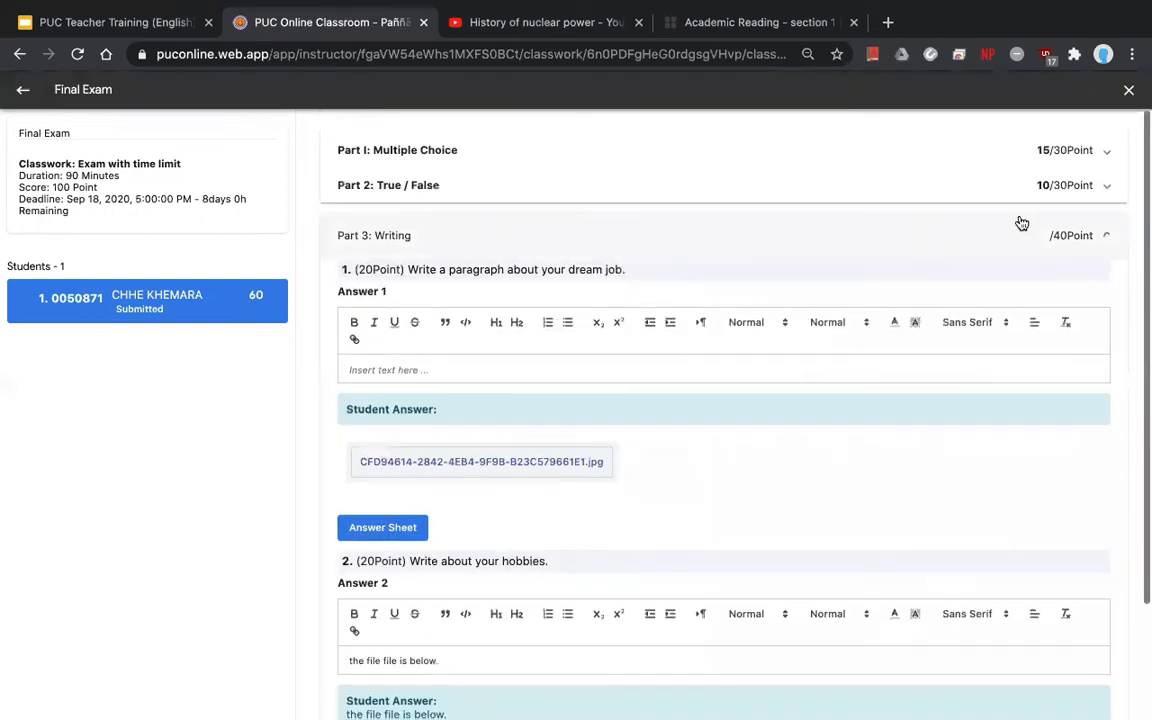
# - Refresh the student's scores, confirm Writing at 35/40, and return to Classwork
pyautogui.click(167, 316)
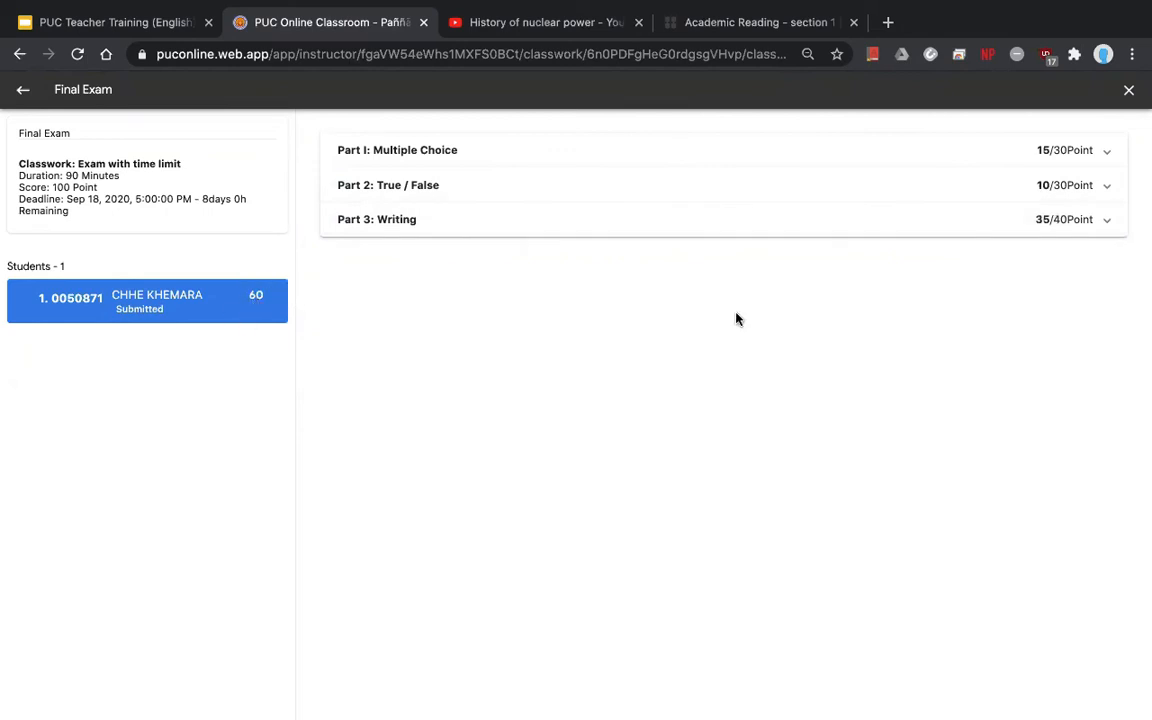
pyautogui.click(1043, 224)
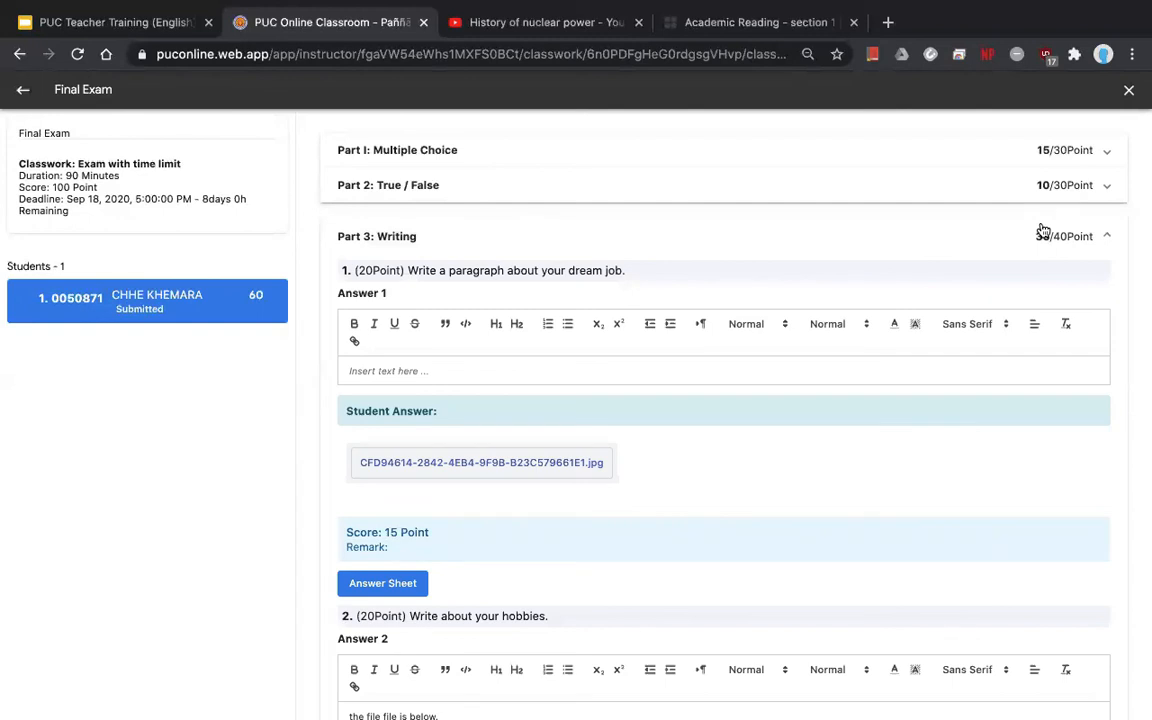
pyautogui.click(400, 232)
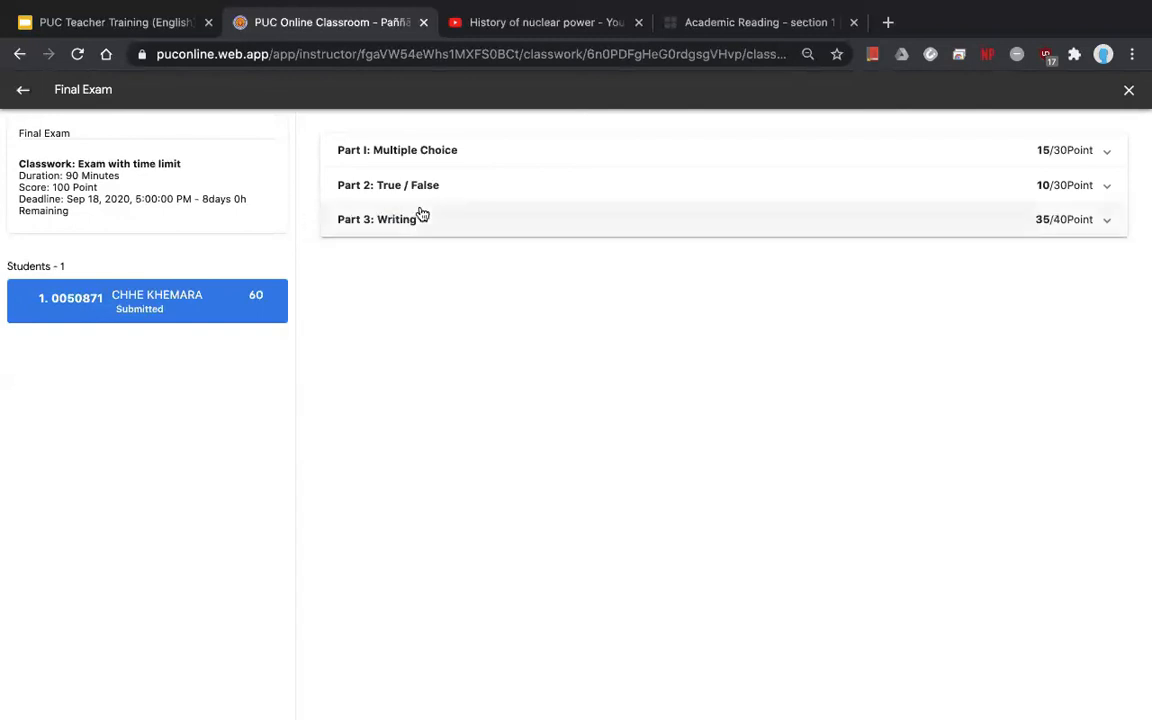
pyautogui.click(20, 106)
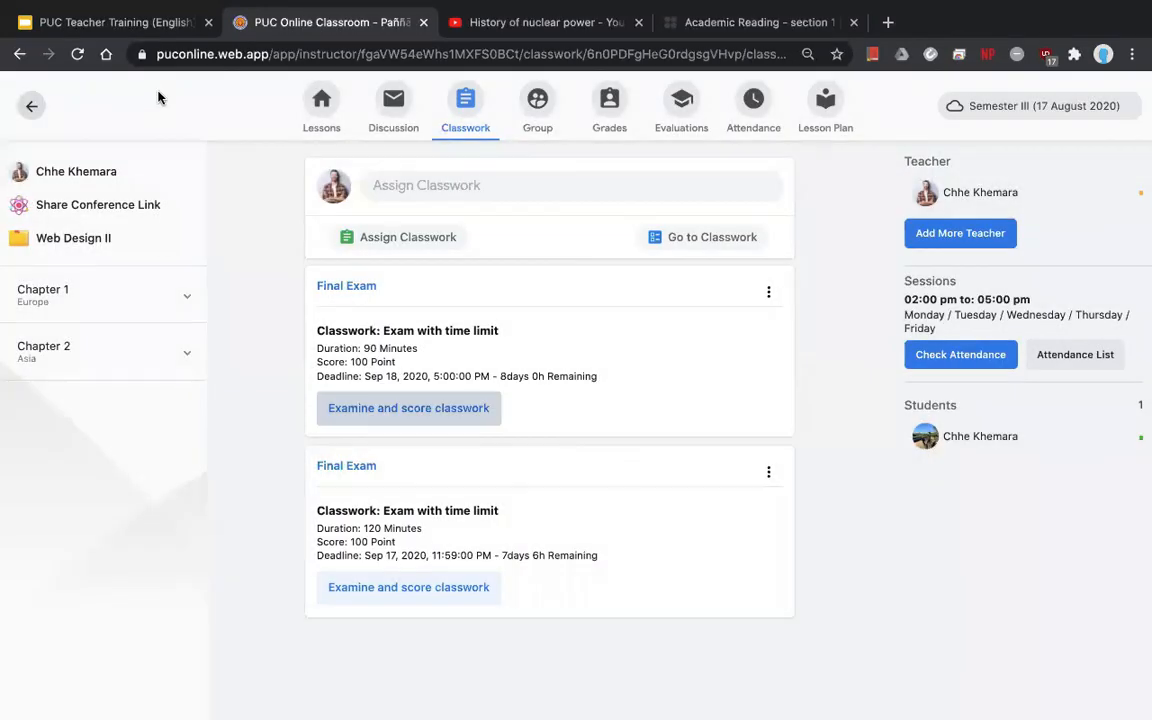
# - Check the student's Final Exam scores of 70 and 60 in the Grades table
pyautogui.click(601, 120)
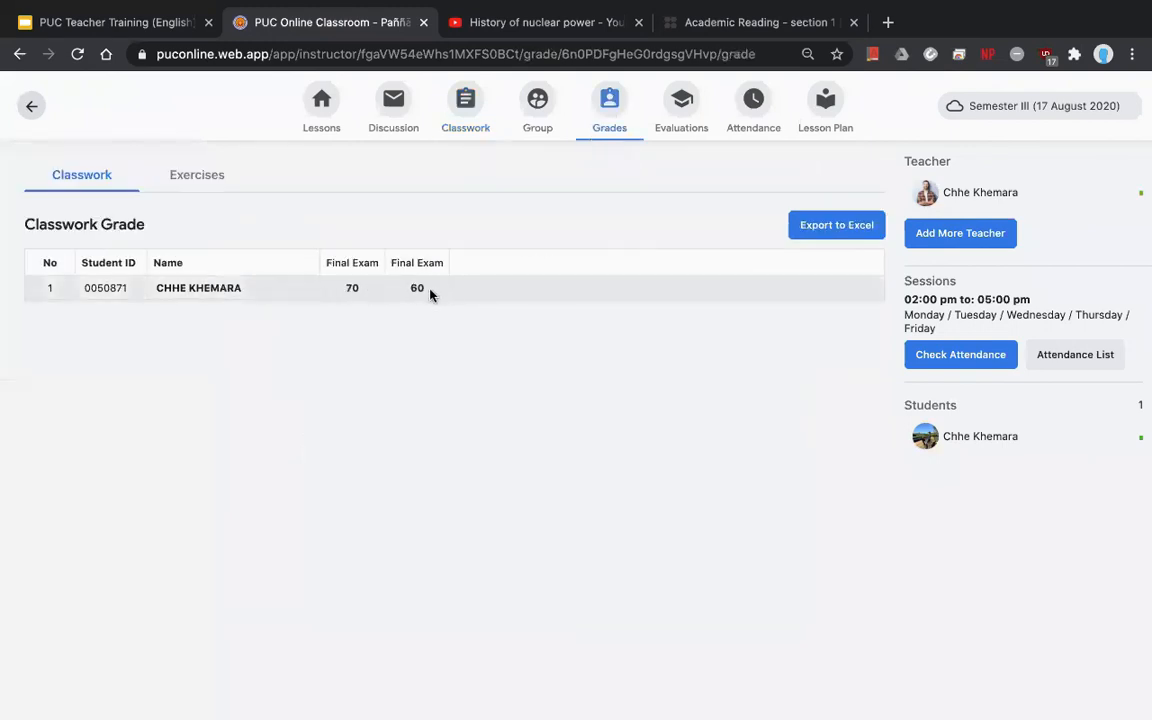
pyautogui.moveTo(432, 293)
pyautogui.mouseDown()
pyautogui.moveTo(388, 257)
pyautogui.moveTo(401, 249)
pyautogui.moveTo(418, 302)
pyautogui.mouseUp()
pyautogui.doubleClick(418, 290)
pyautogui.click(350, 291)
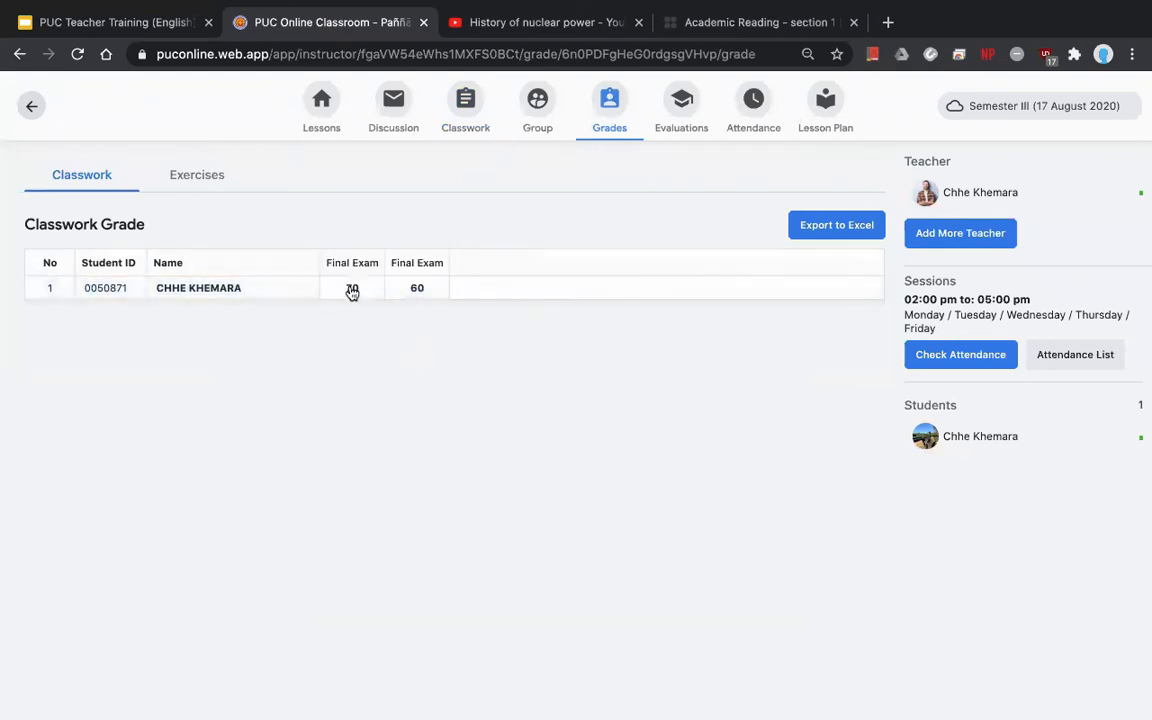
pyautogui.moveTo(359, 300); pyautogui.dragTo(327, 262)
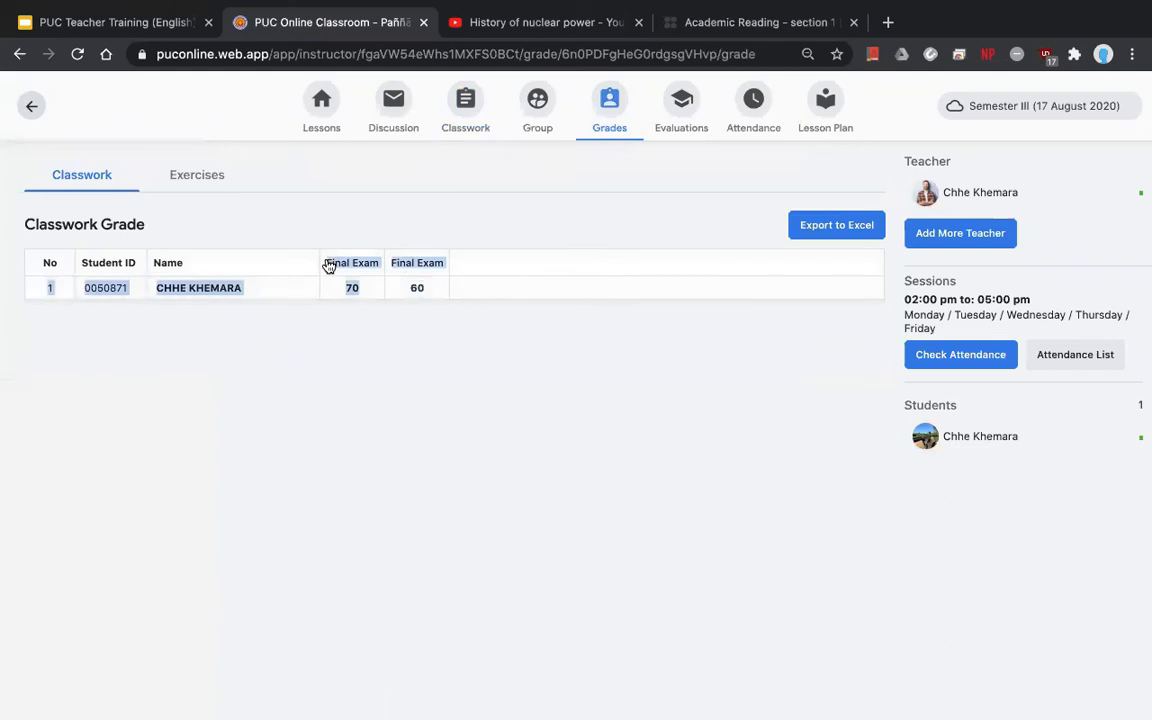
pyautogui.click(367, 323)
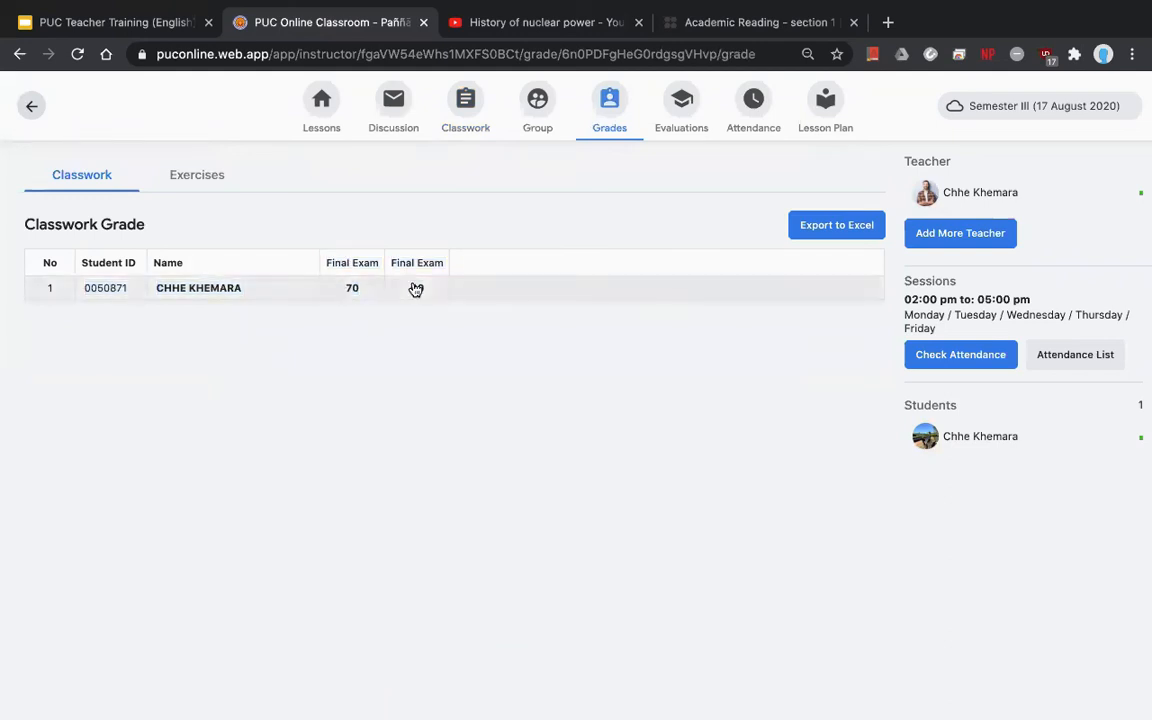
# - Go back to Classwork and open scoring for the 90-minute Final Exam
pyautogui.click(463, 105)
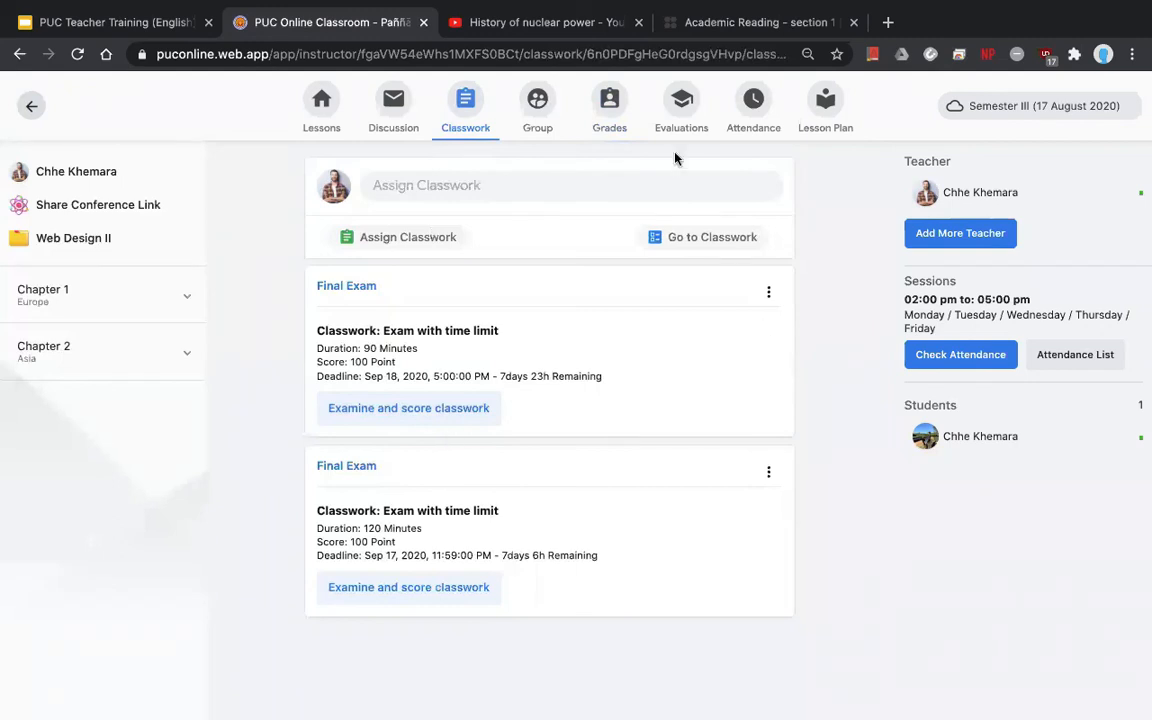
pyautogui.click(612, 110)
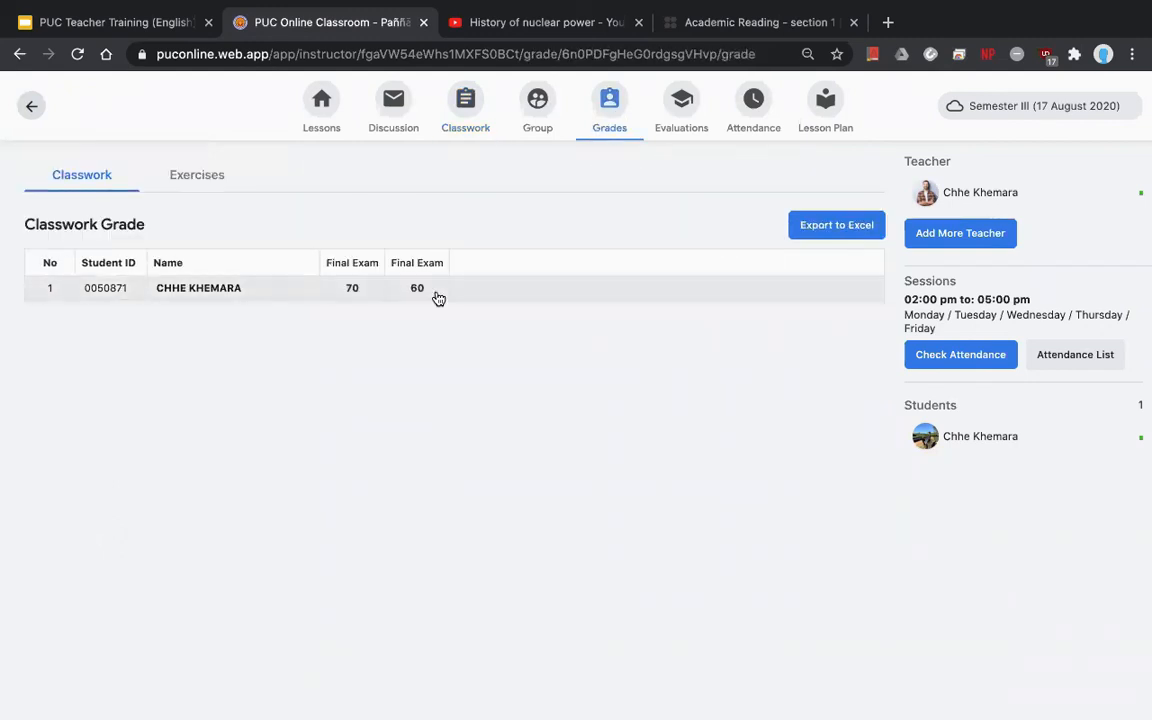
pyautogui.click(463, 122)
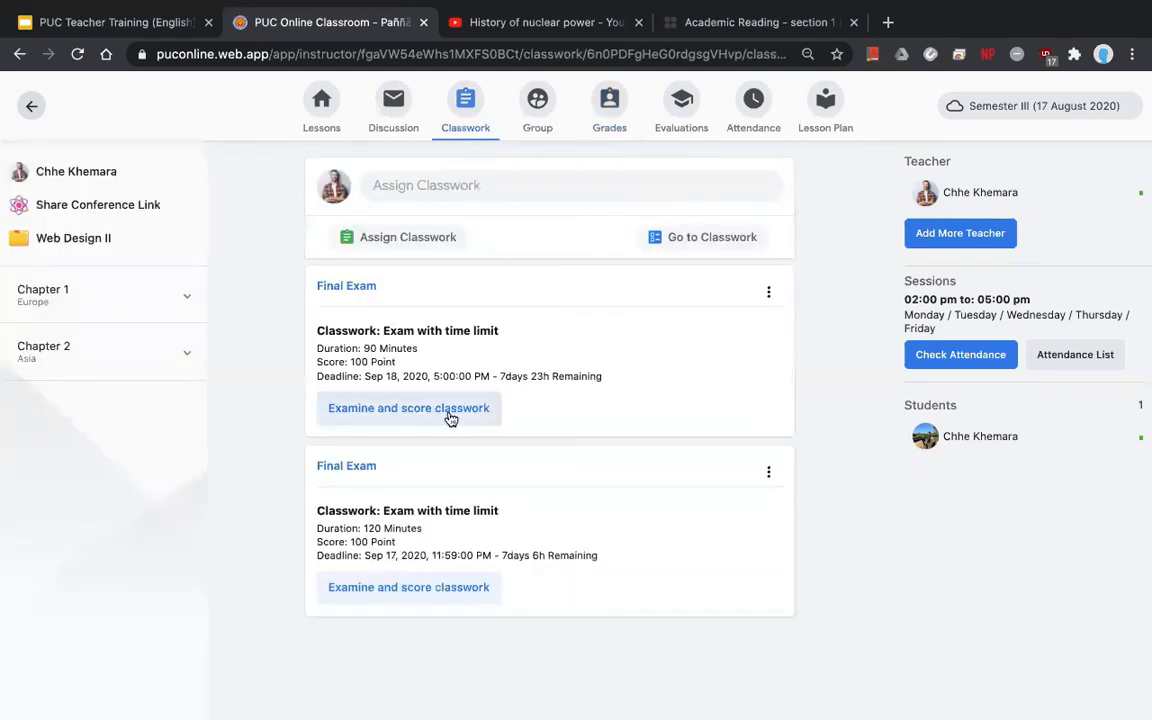
pyautogui.click(450, 417)
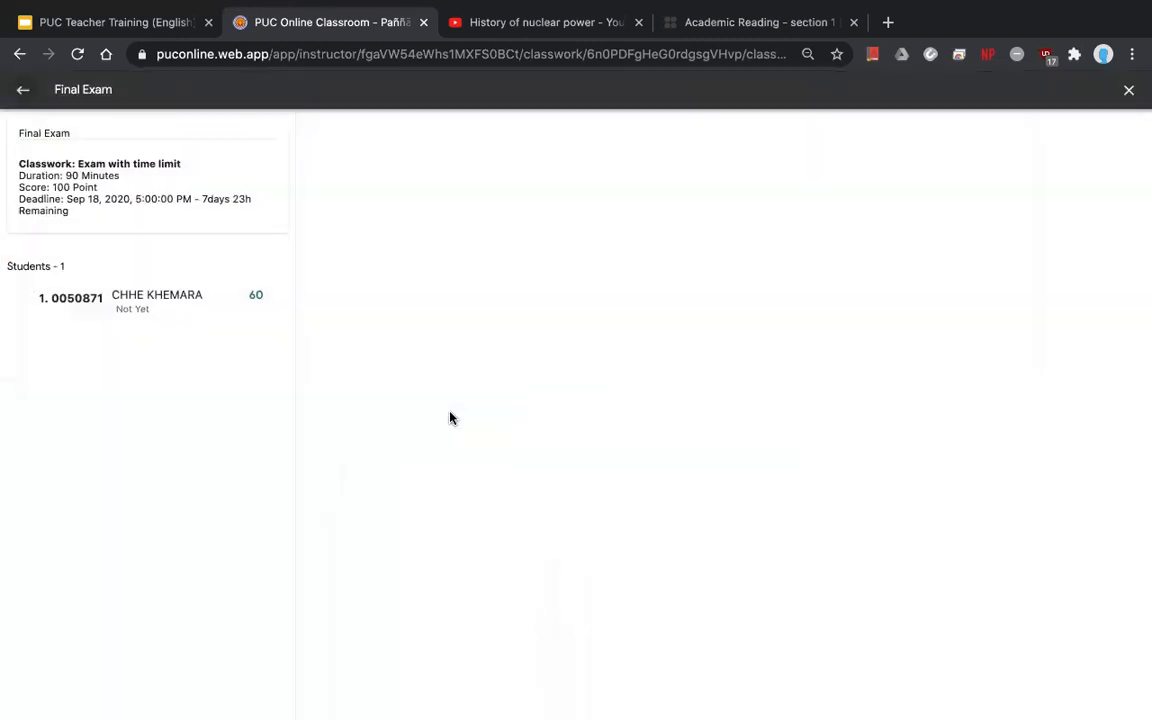
# - Rescore the student's dream-job writing paragraph at 18 points, bringing the total to 63
pyautogui.click(200, 315)
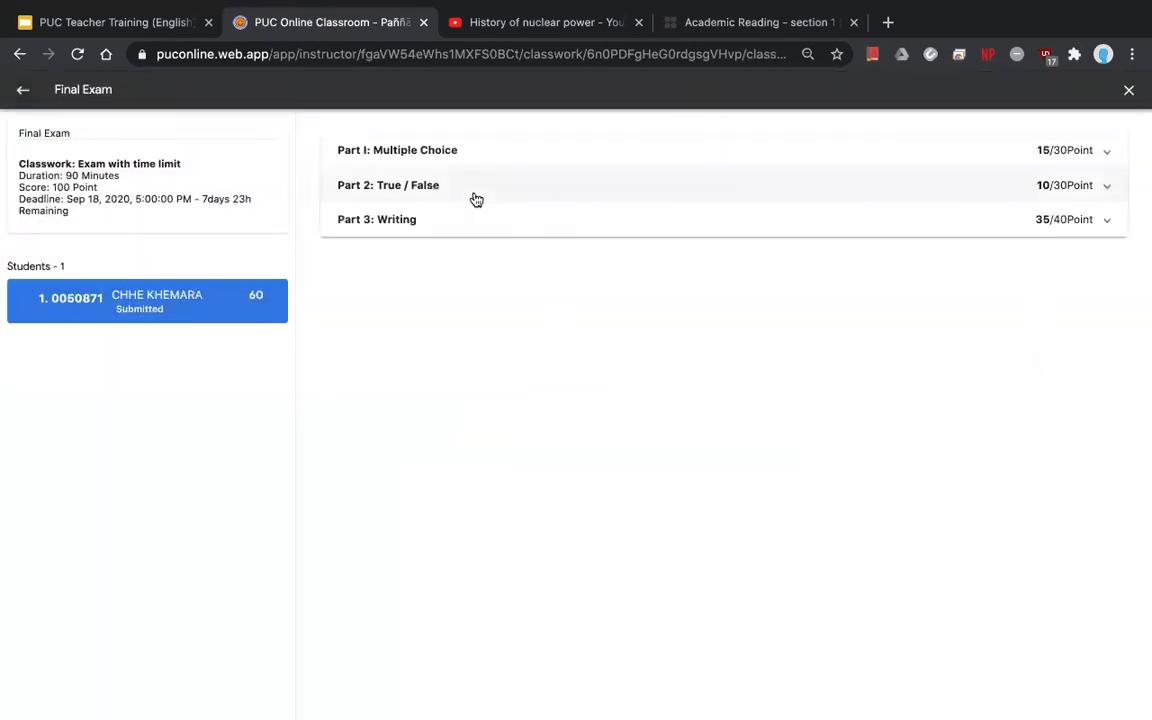
pyautogui.click(458, 222)
pyautogui.scroll(-5, 530, 385)
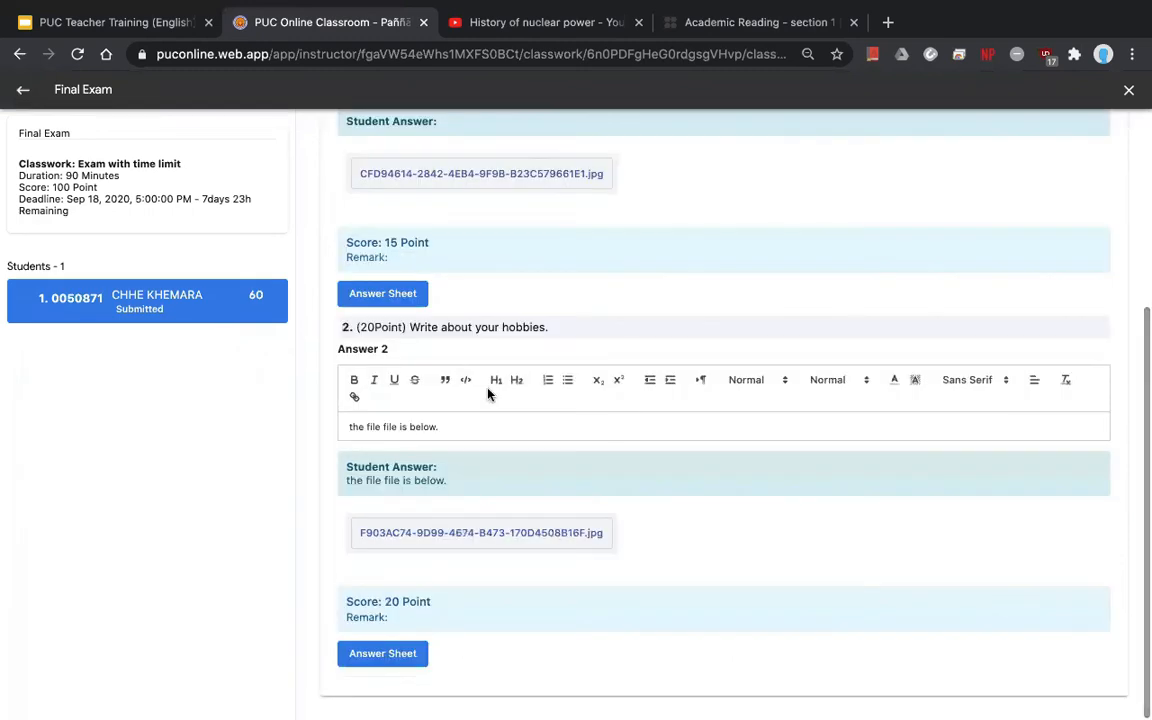
pyautogui.scroll(2, 488, 391)
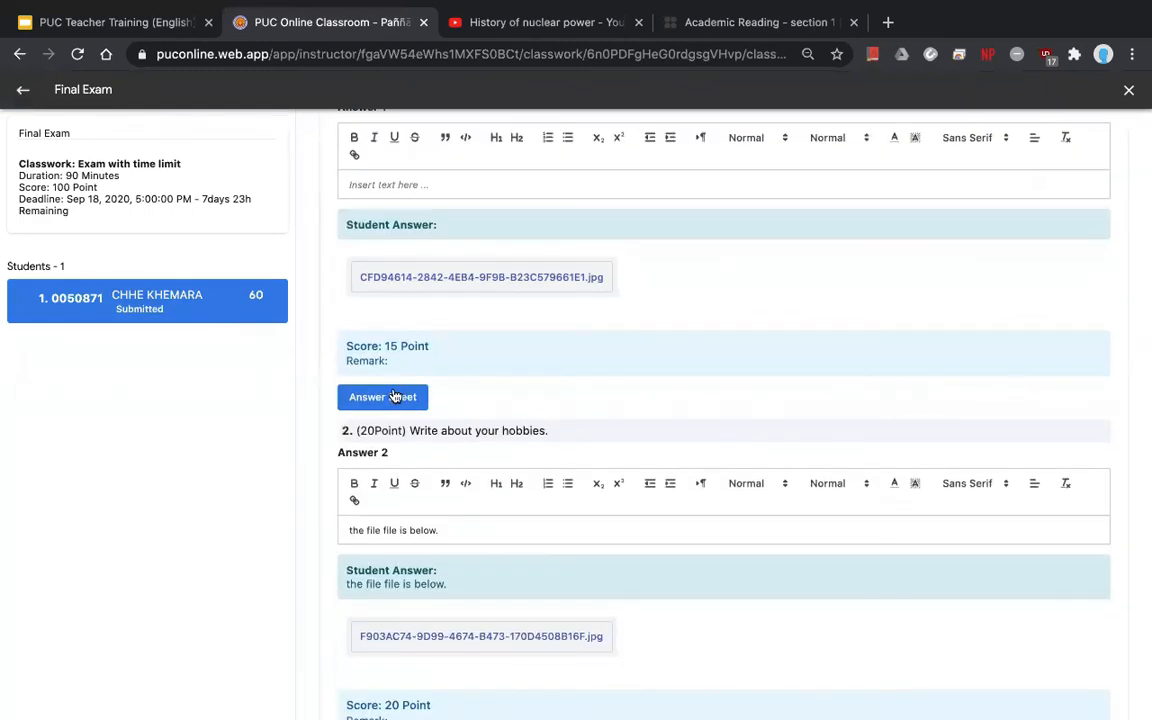
pyautogui.click(385, 396)
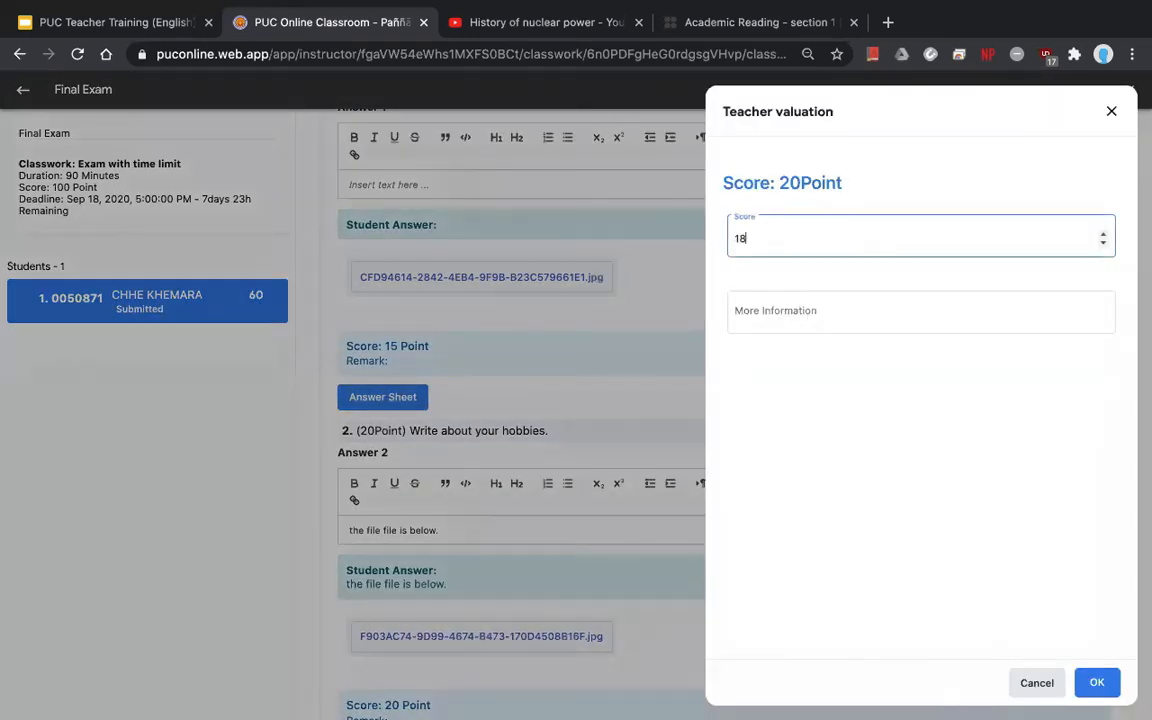
pyautogui.write('18')
pyautogui.click(1097, 682)
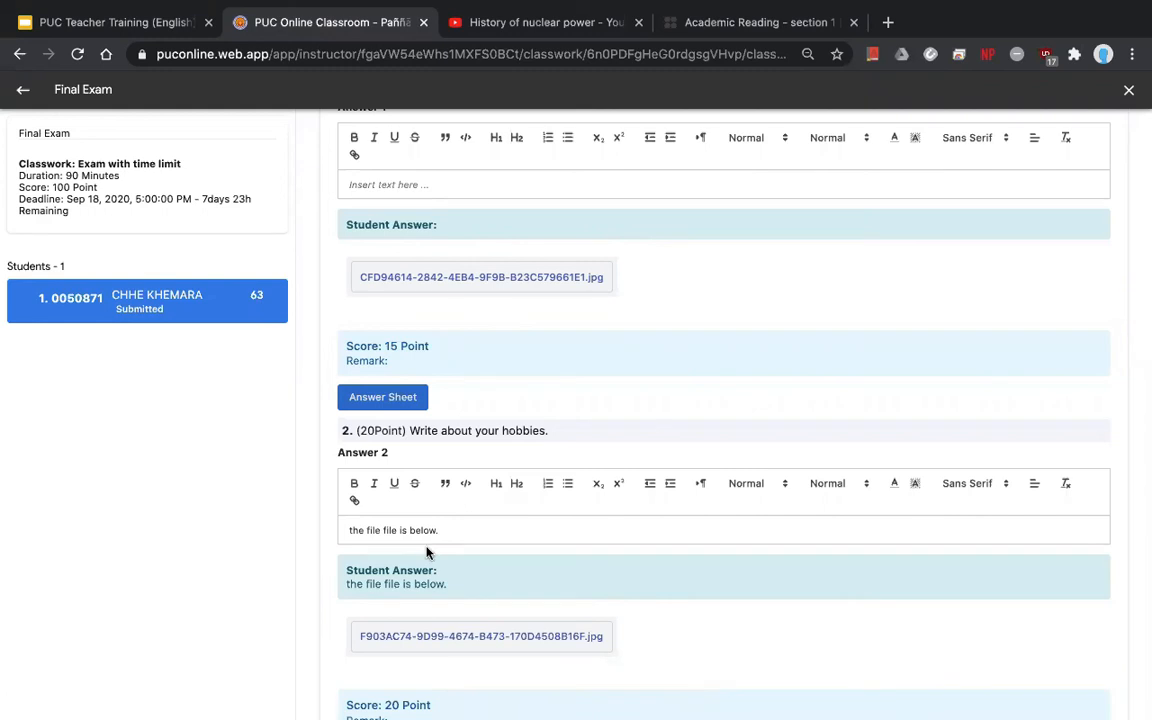
pyautogui.scroll(-2, 425, 552)
pyautogui.scroll(3, 432, 321)
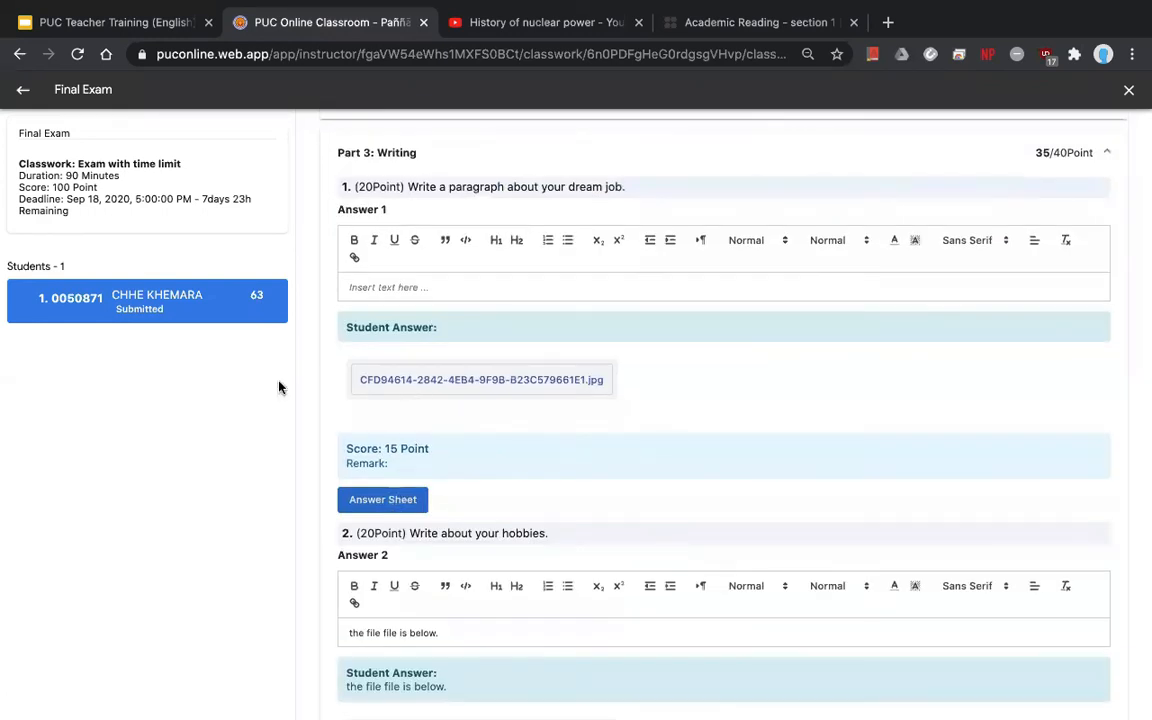
# - Confirm the Final Exam grade of 63 in the Grades table, then return to Classwork
pyautogui.click(21, 94)
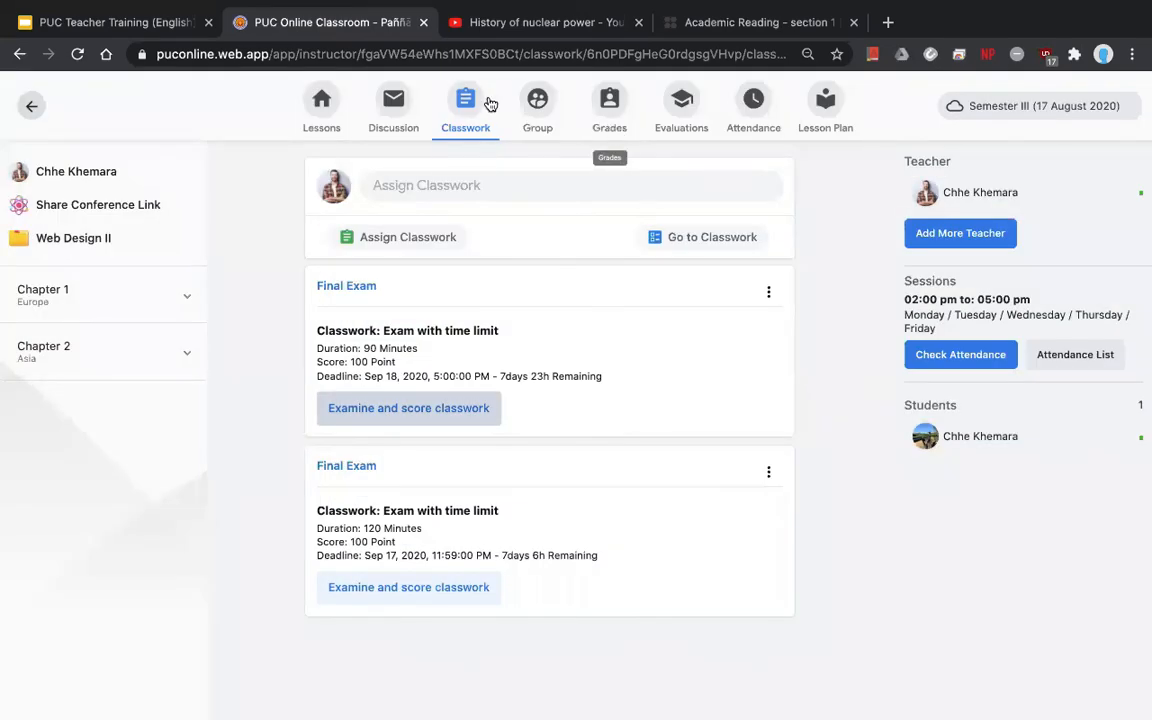
pyautogui.click(607, 106)
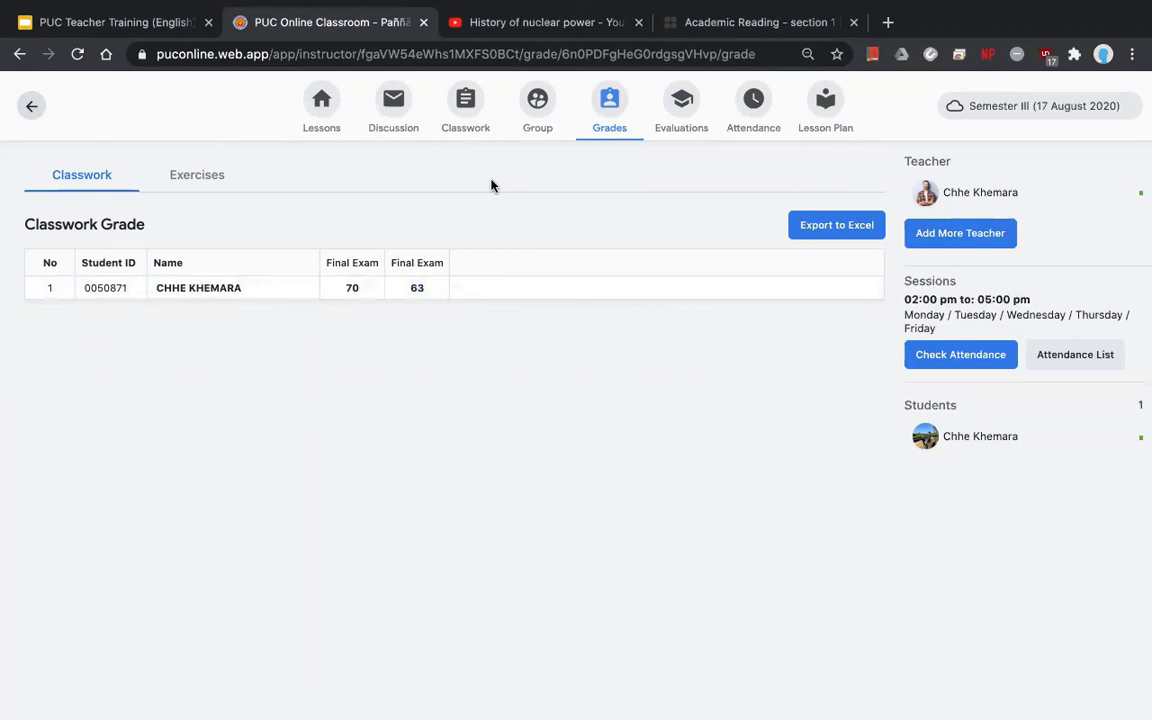
pyautogui.click(470, 116)
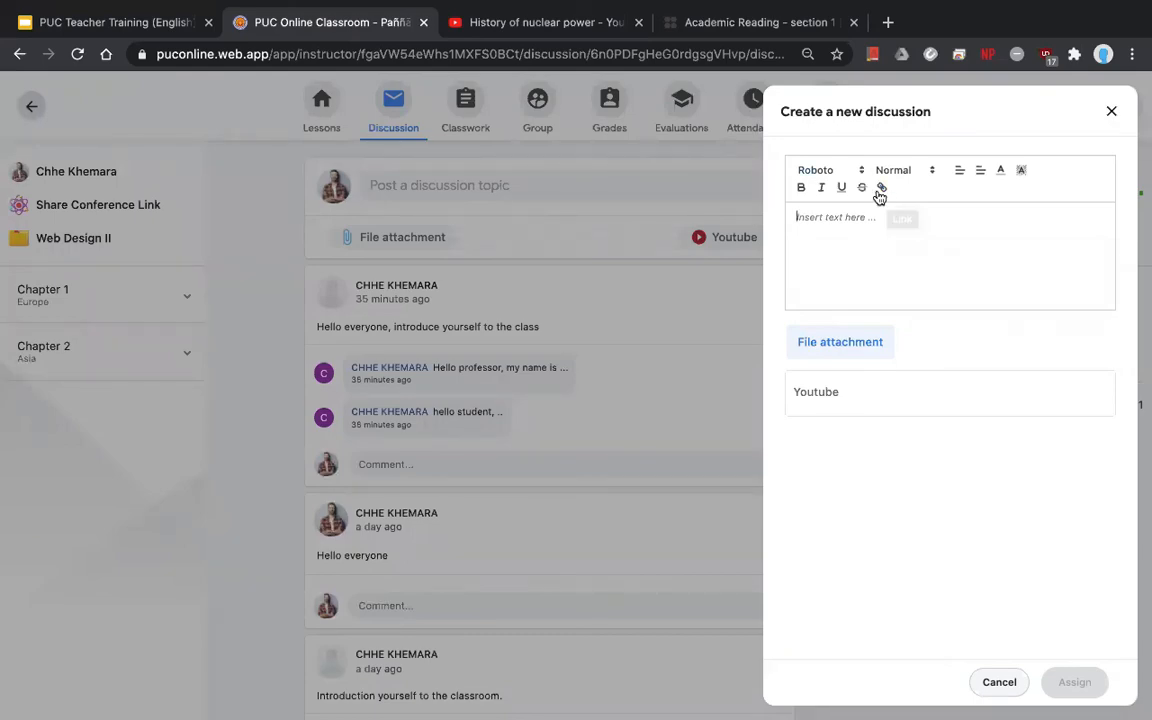
# - Copy the IELTS Academic Reading section 1 address and paste it into the discussion draft
pyautogui.click(765, 18)
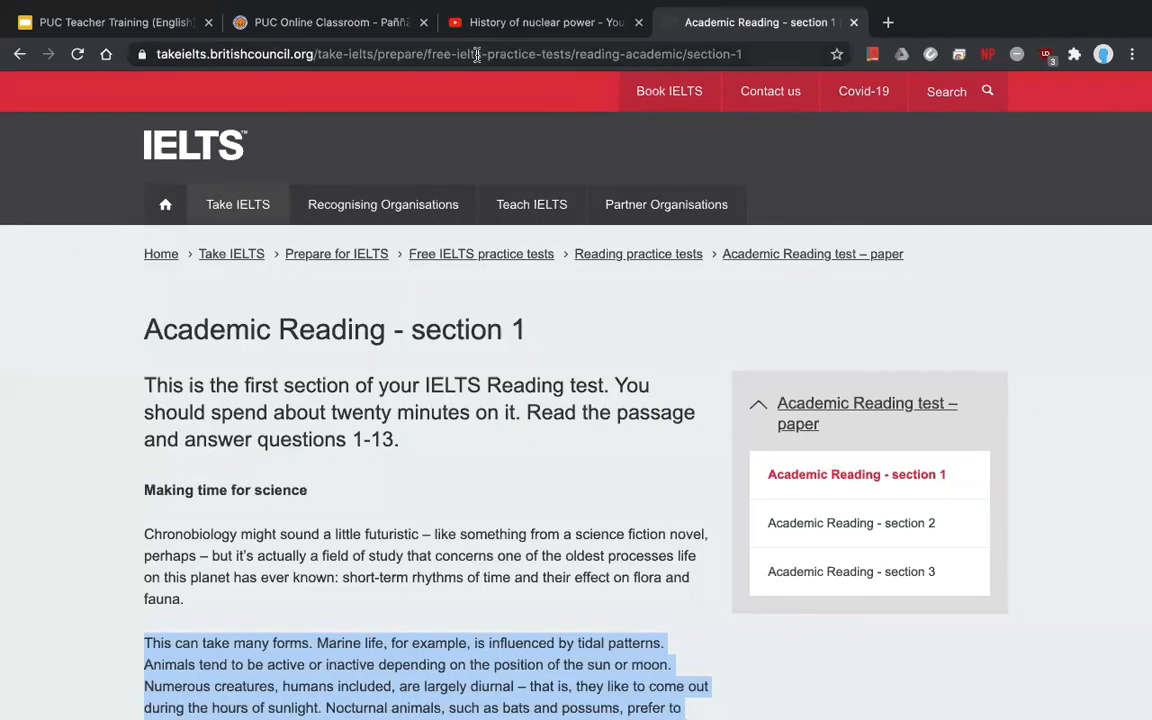
pyautogui.click(477, 55)
pyautogui.hotkey('ctrl', 'c')
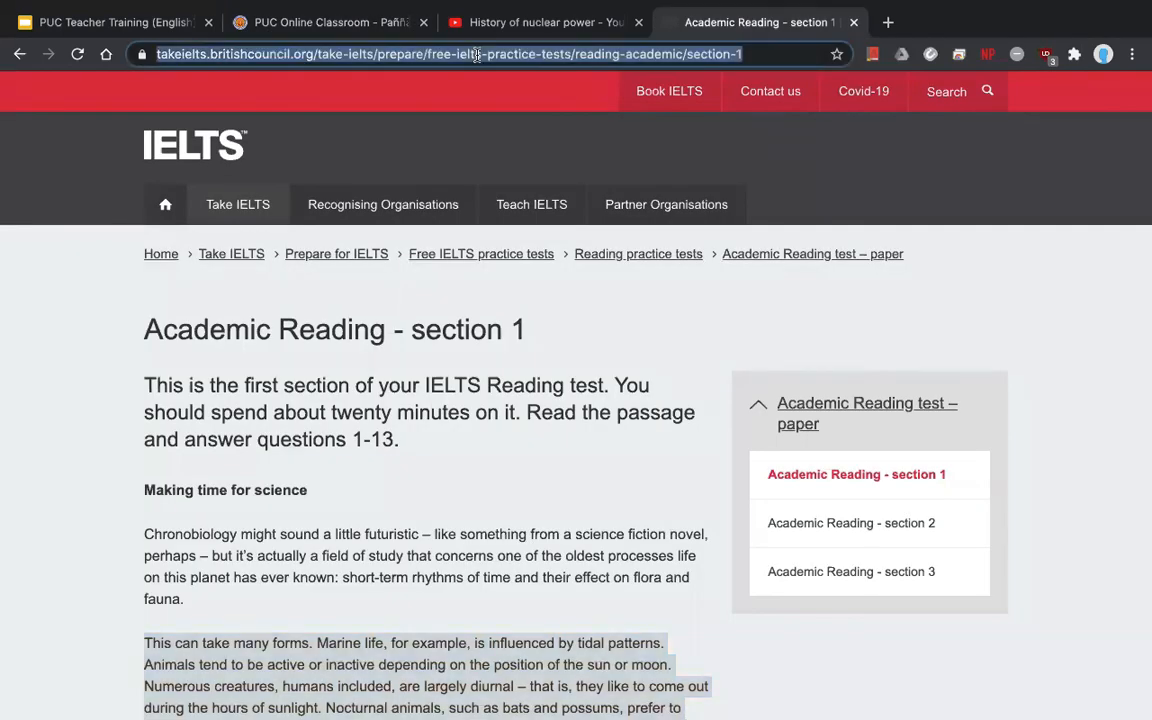
pyautogui.click(310, 20)
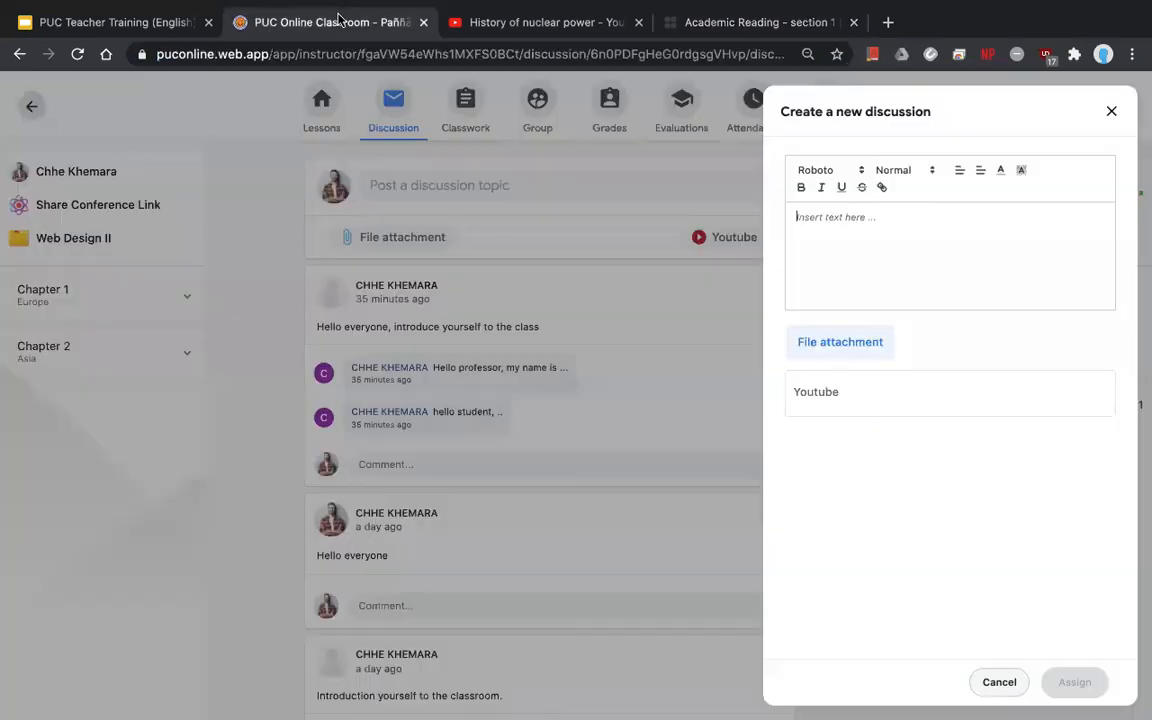
pyautogui.hotkey('ctrl', 'v')
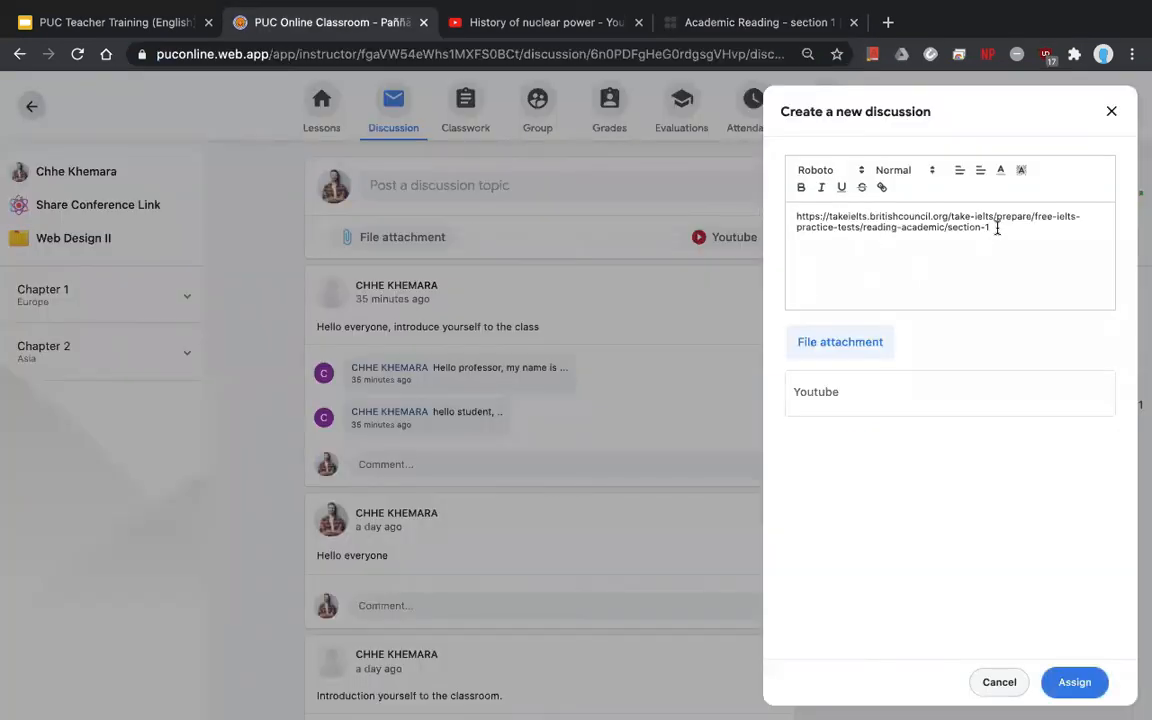
pyautogui.moveTo(992, 228); pyautogui.dragTo(756, 212)
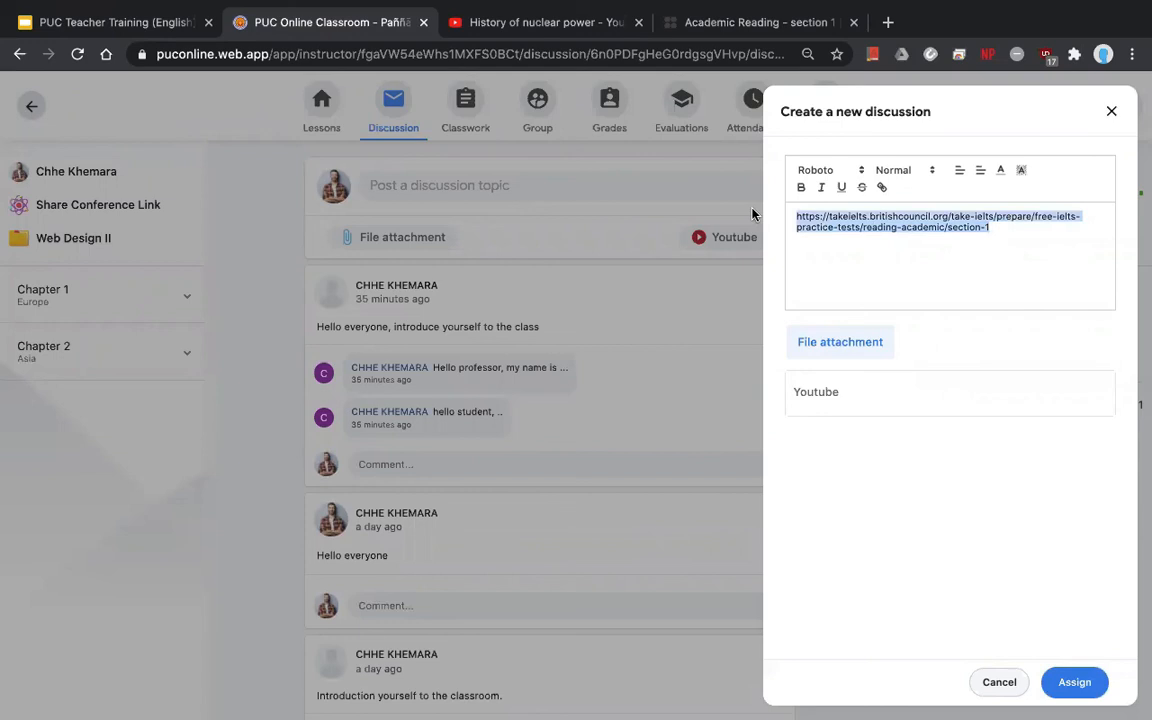
# - Turn the pasted IELTS address into a hyperlink
pyautogui.click(883, 189)
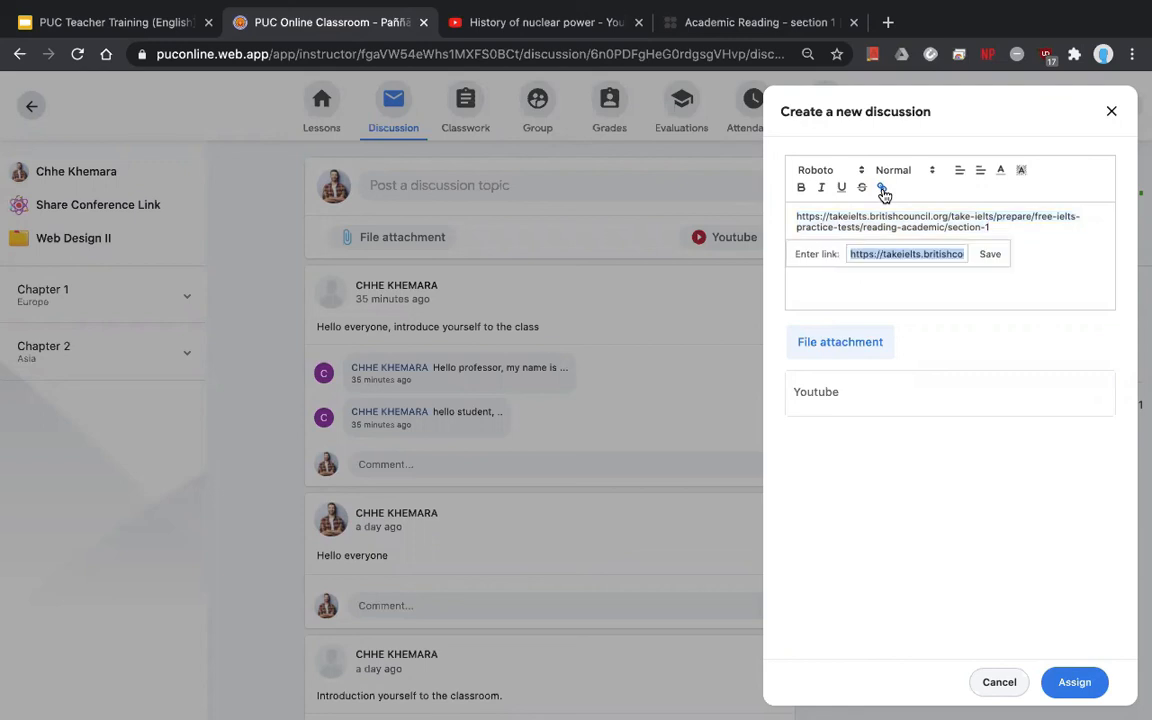
pyautogui.click(988, 255)
pyautogui.click(1000, 229)
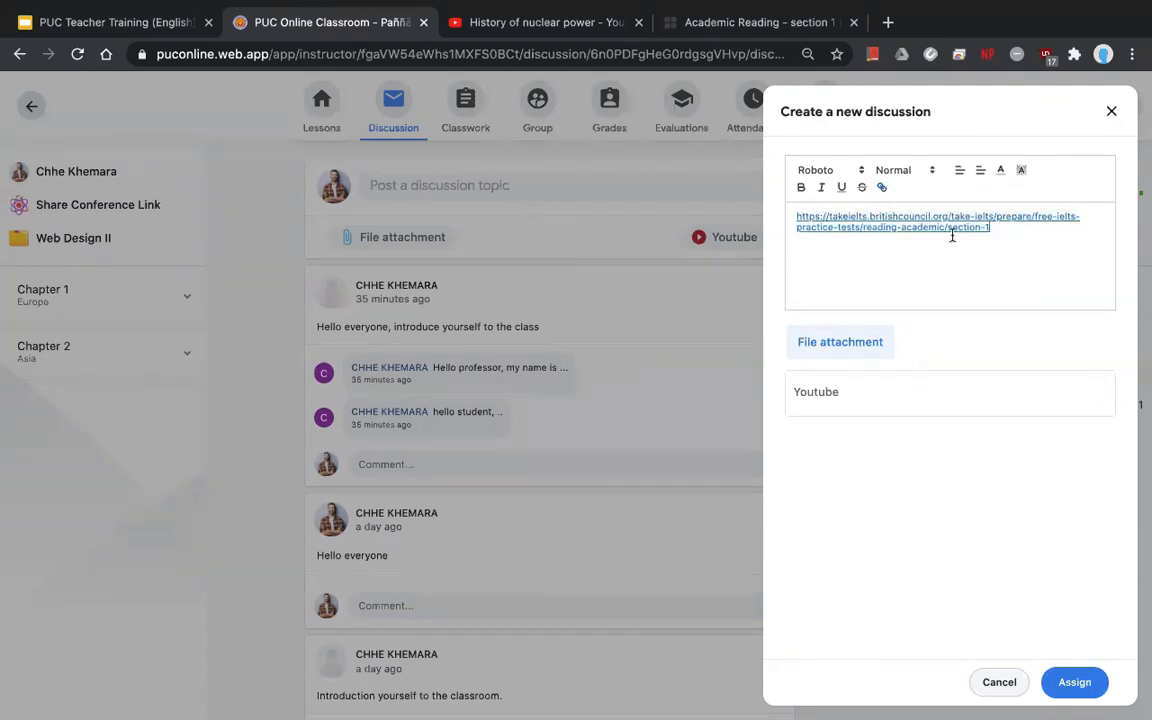
# - Open puconline.web.app in a new tab and copy its address for the discussion
pyautogui.click(888, 22)
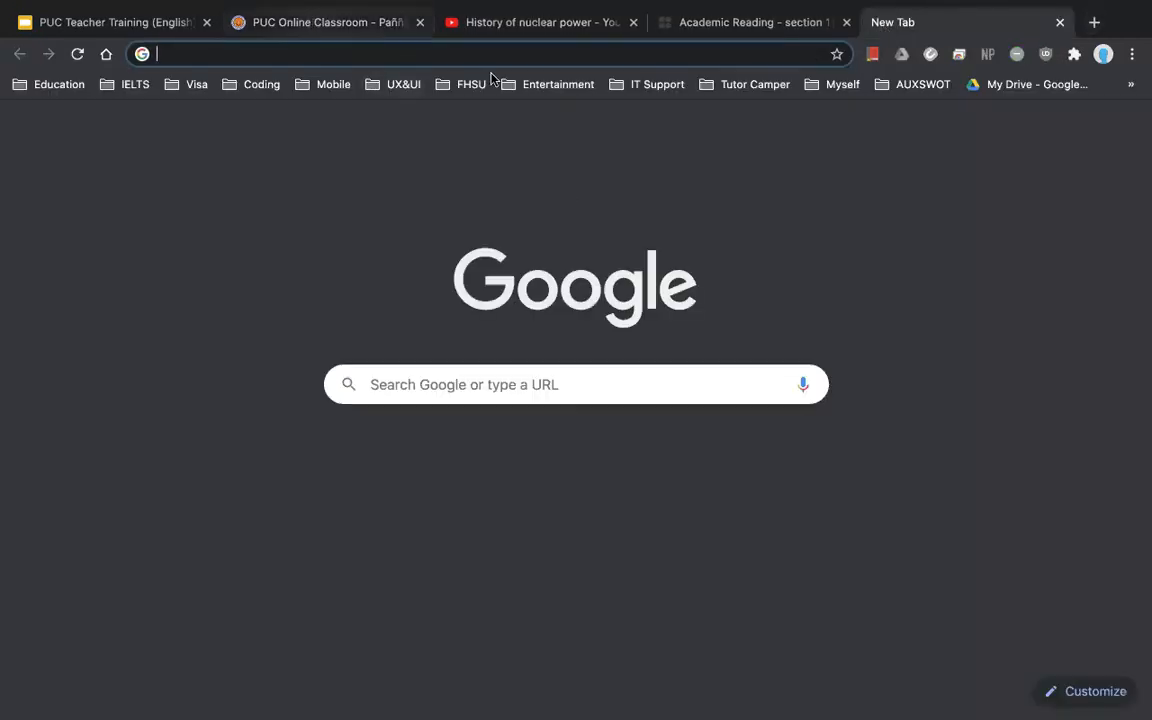
pyautogui.write('puc')
pyautogui.click(519, 88)
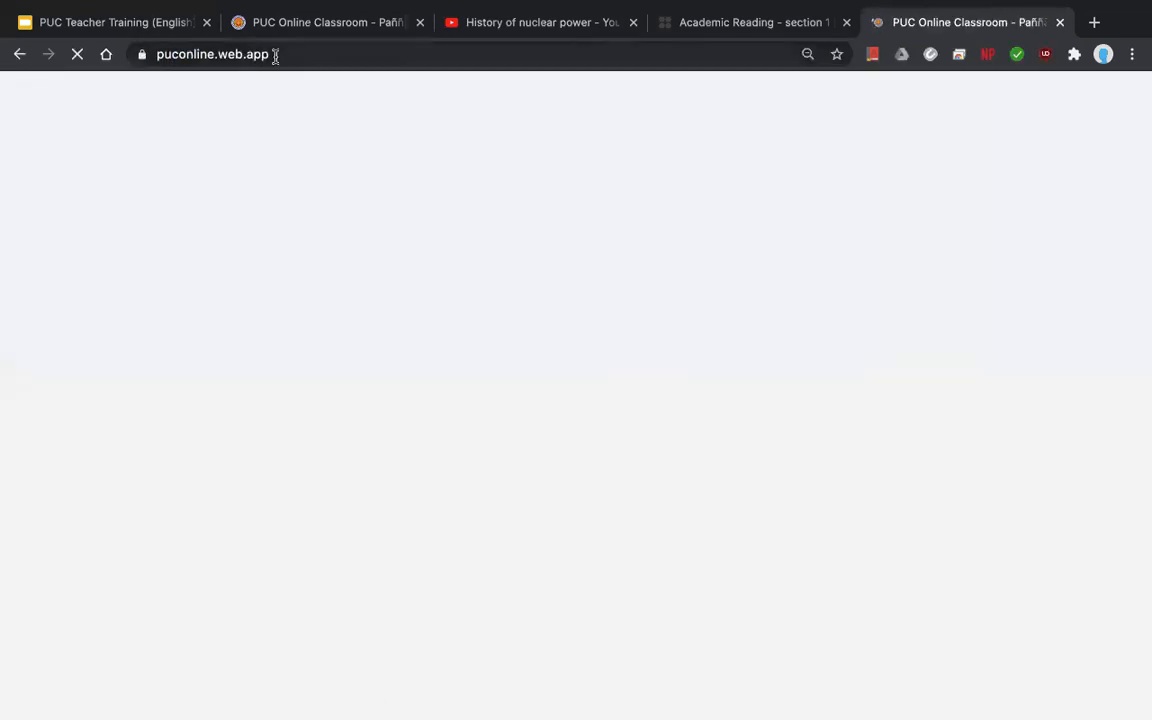
pyautogui.click(275, 54)
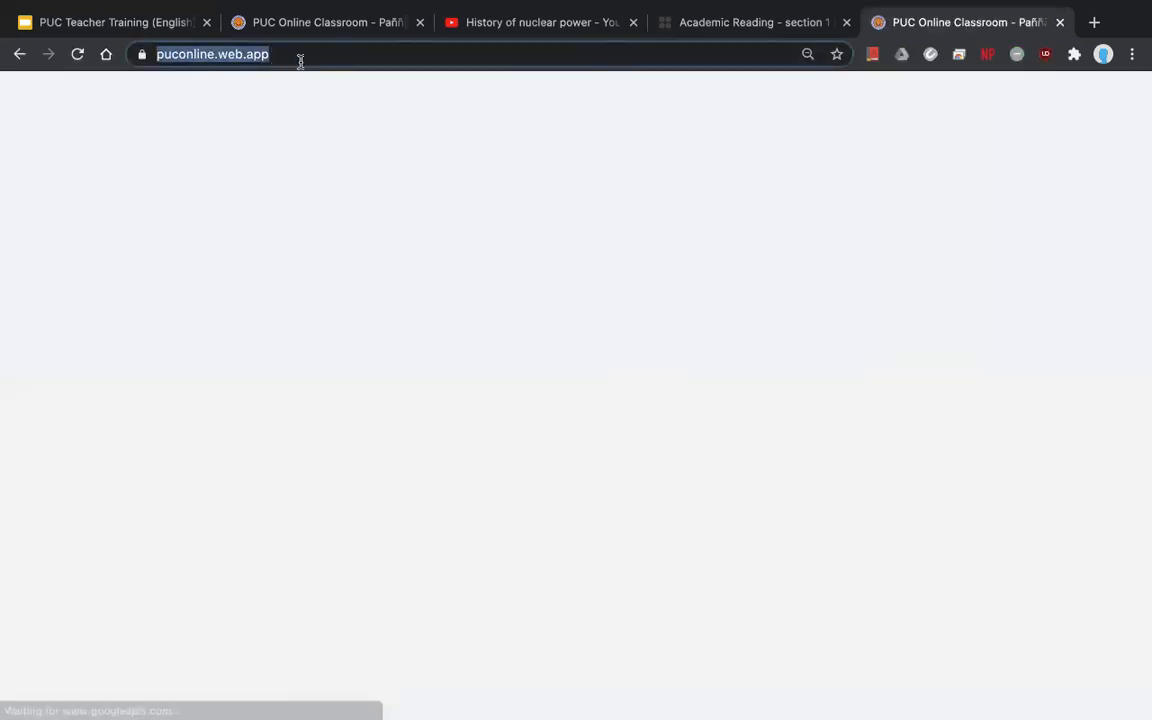
pyautogui.rightClick(232, 59)
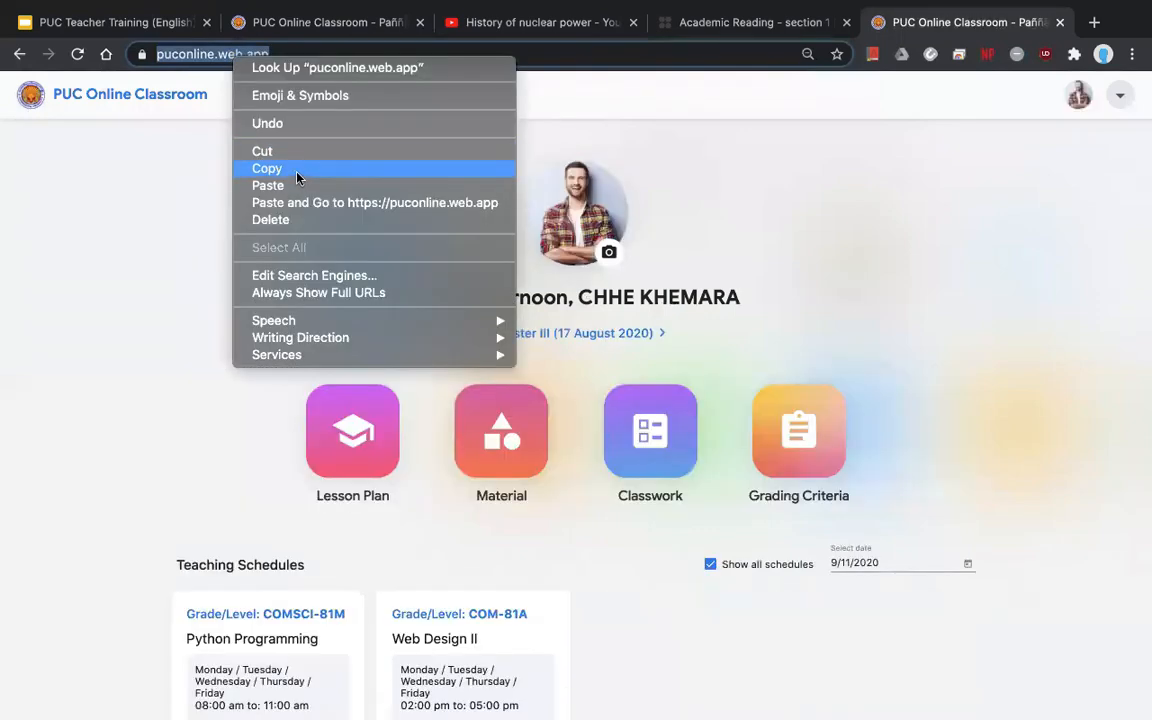
pyautogui.click(292, 168)
pyautogui.click(333, 24)
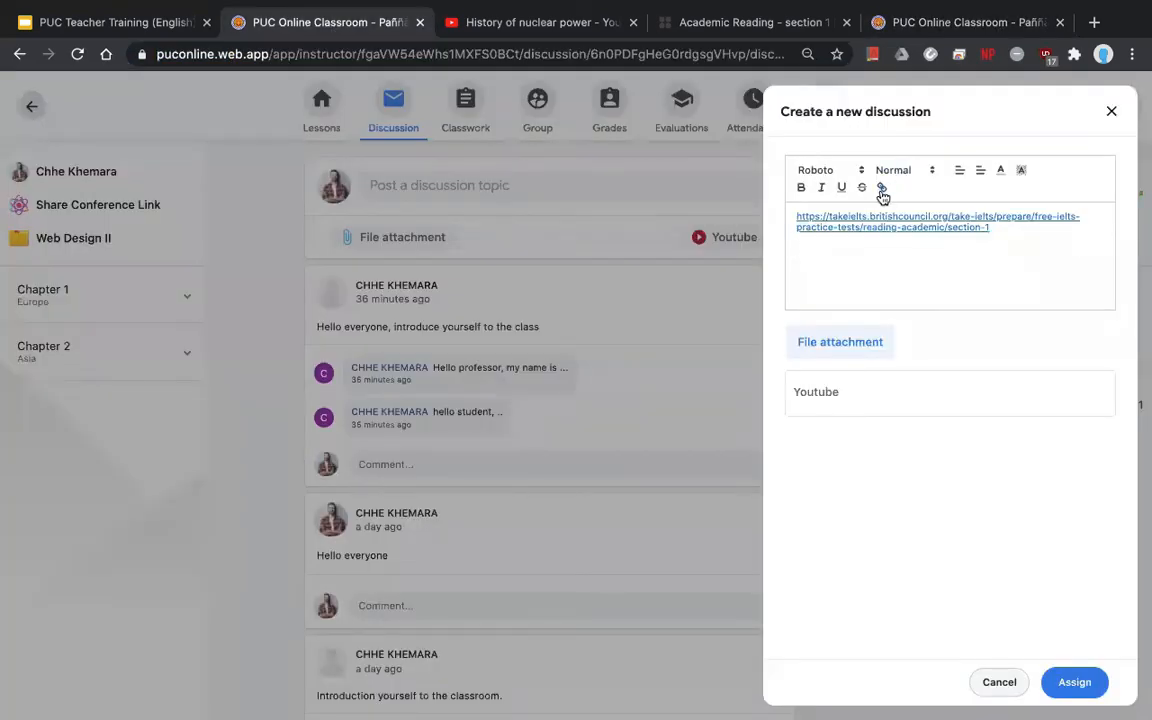
pyautogui.click(860, 263)
pyautogui.hotkey('ctrl', 'v')
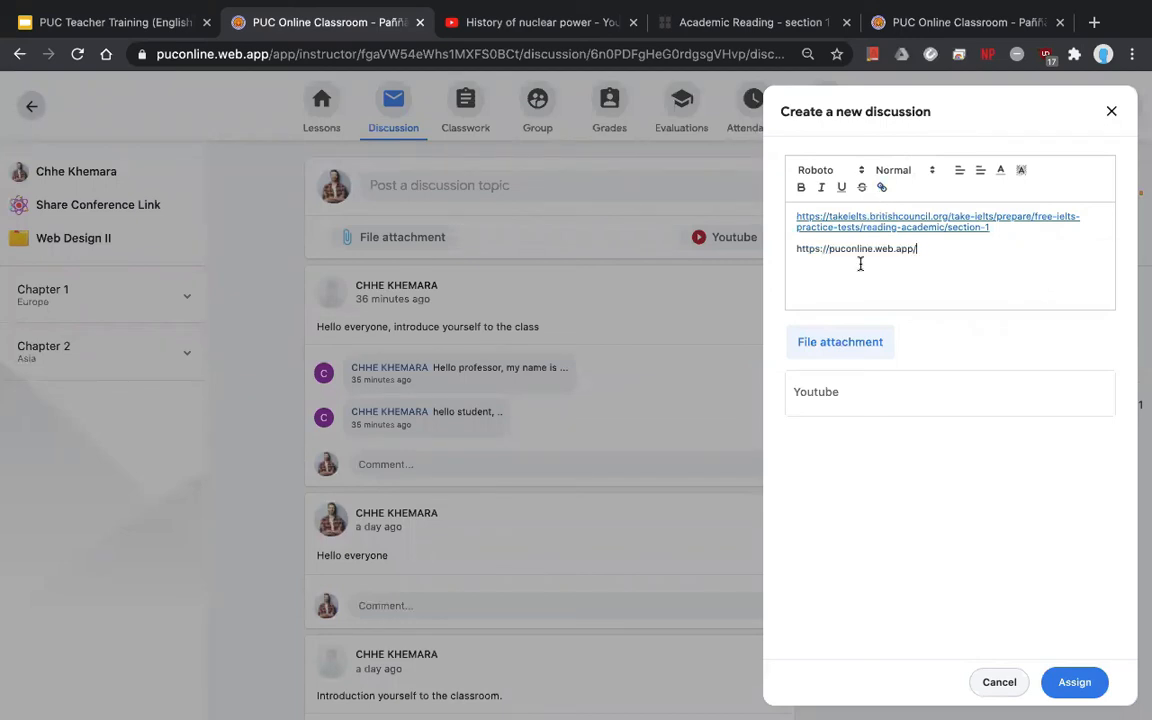
pyautogui.moveTo(926, 248); pyautogui.dragTo(767, 252)
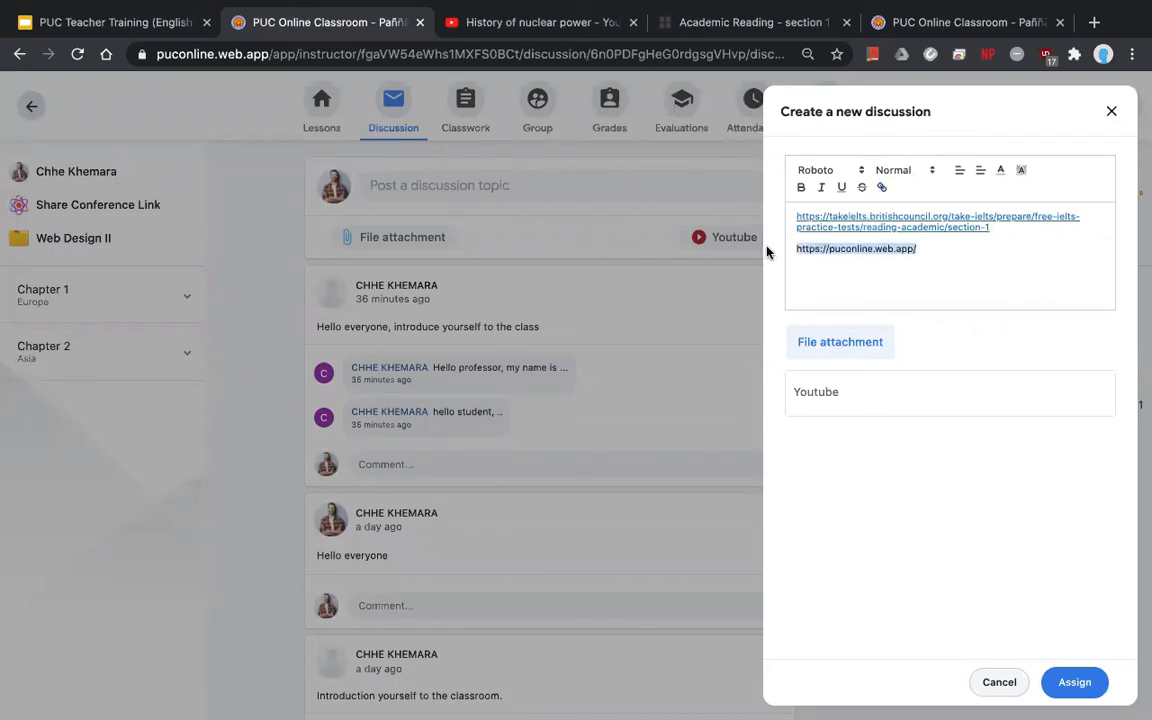
pyautogui.click(929, 248)
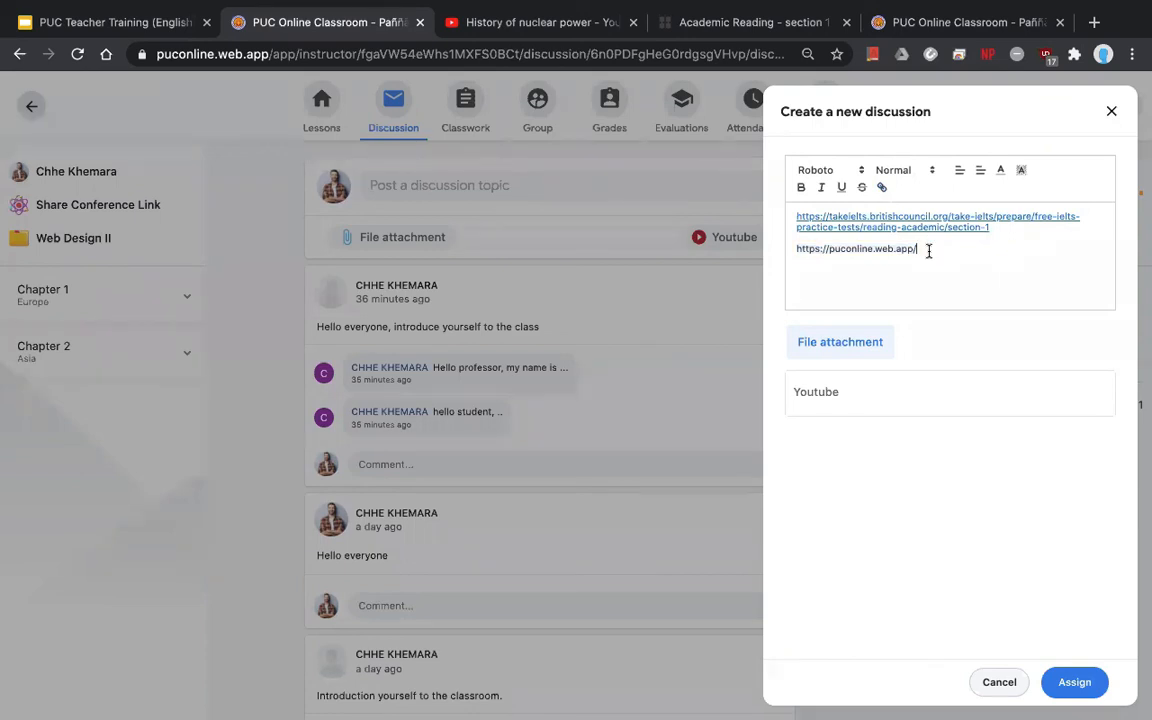
pyautogui.moveTo(929, 249); pyautogui.dragTo(792, 249)
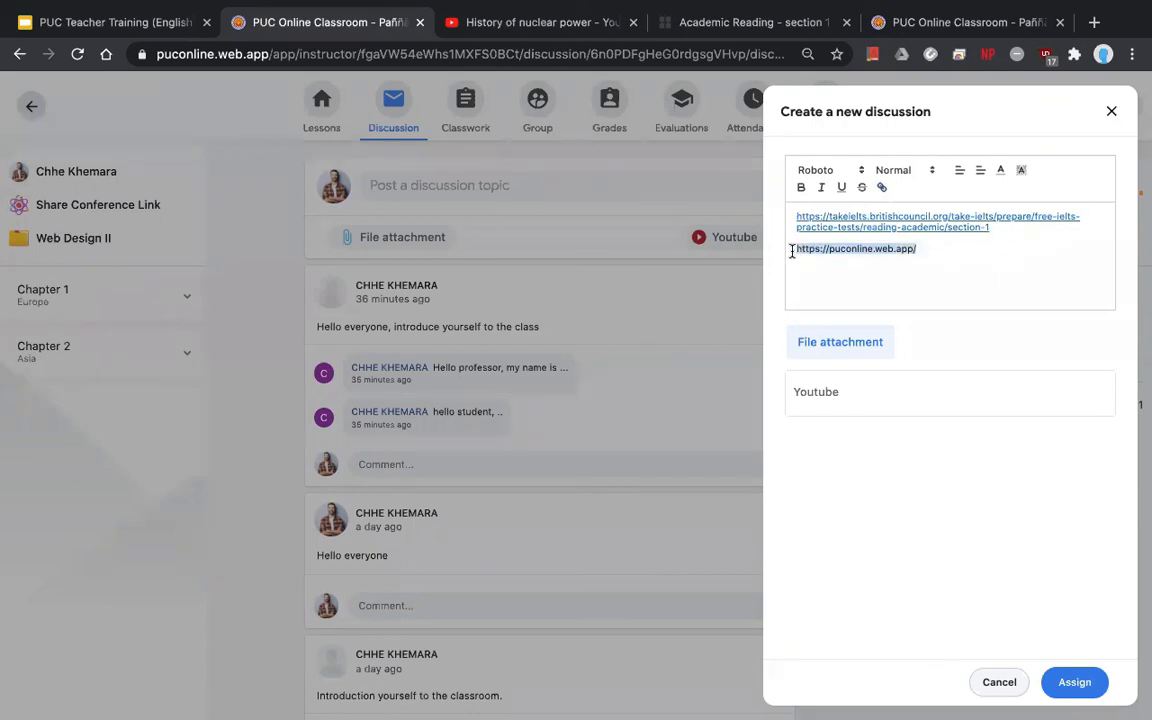
pyautogui.click(883, 189)
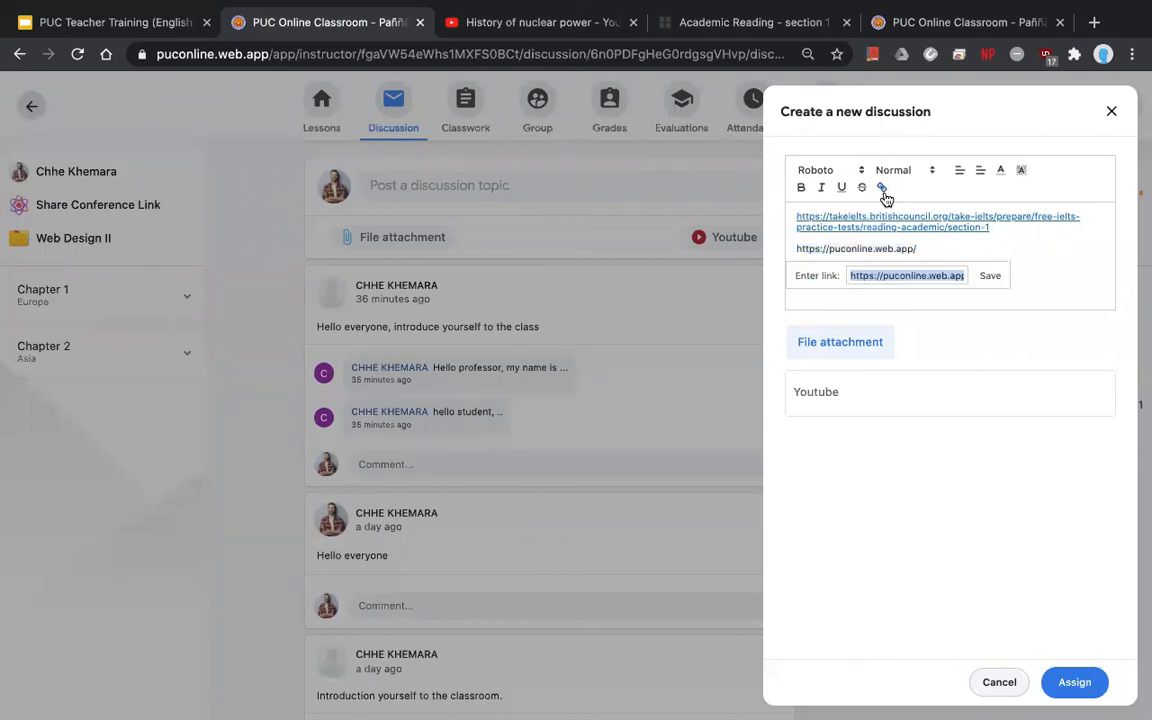
pyautogui.click(980, 278)
pyautogui.click(941, 262)
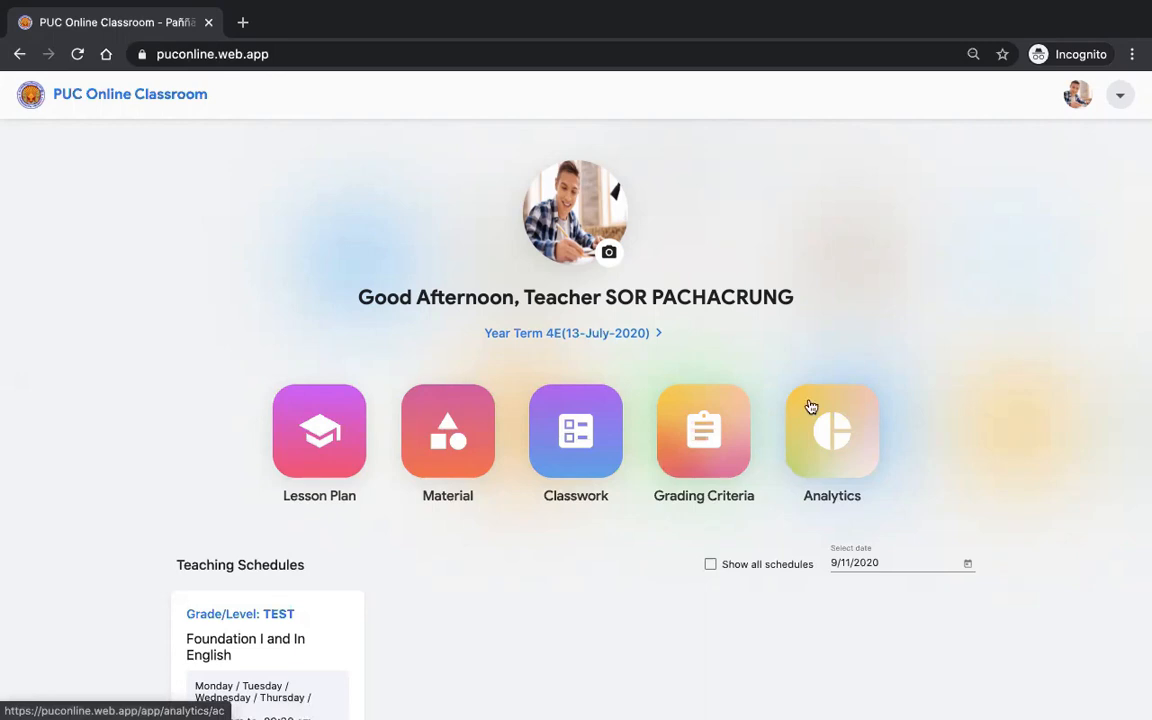
# - Review the Faculty of Law and Public Affairs schedules in Analytics, then return to the main classroom window
pyautogui.click(860, 428)
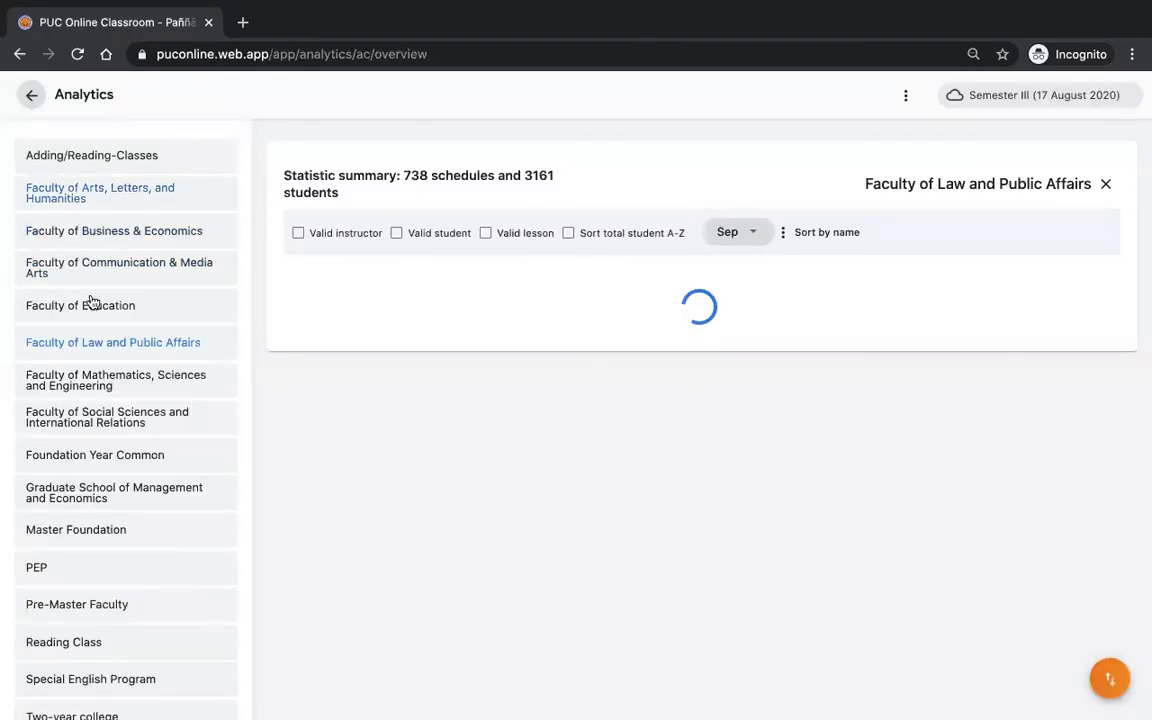
pyautogui.scroll(-1, 122, 427)
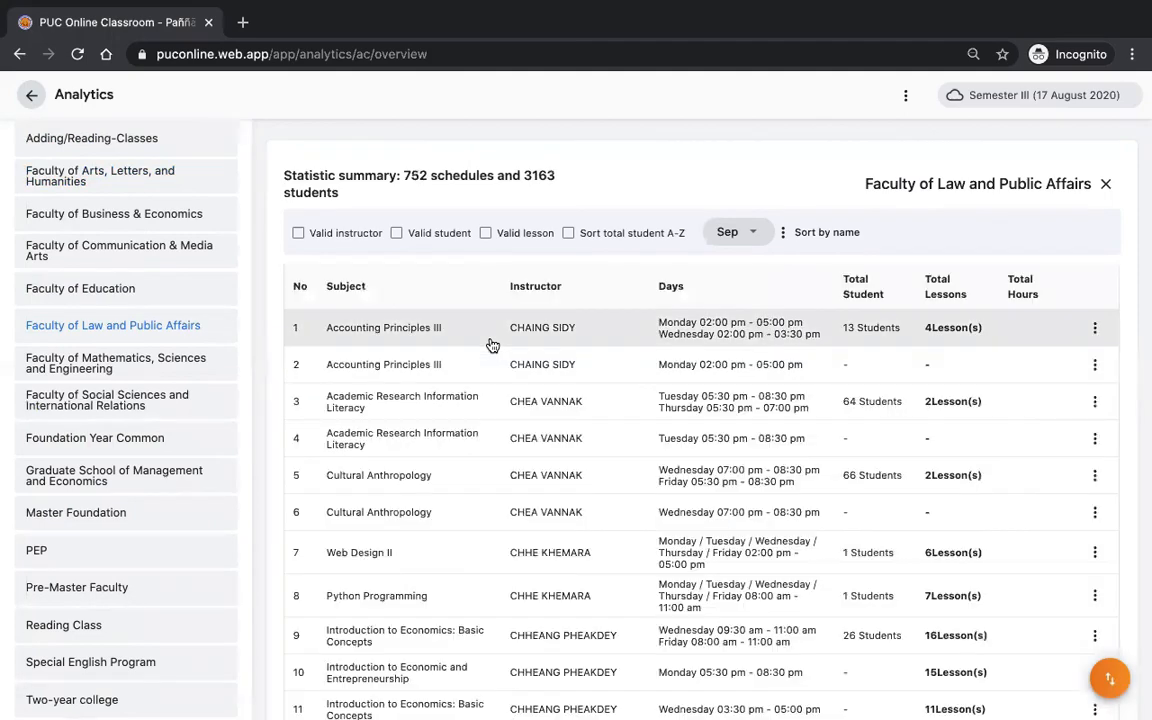
pyautogui.hotkey('ctrl', 'Left')
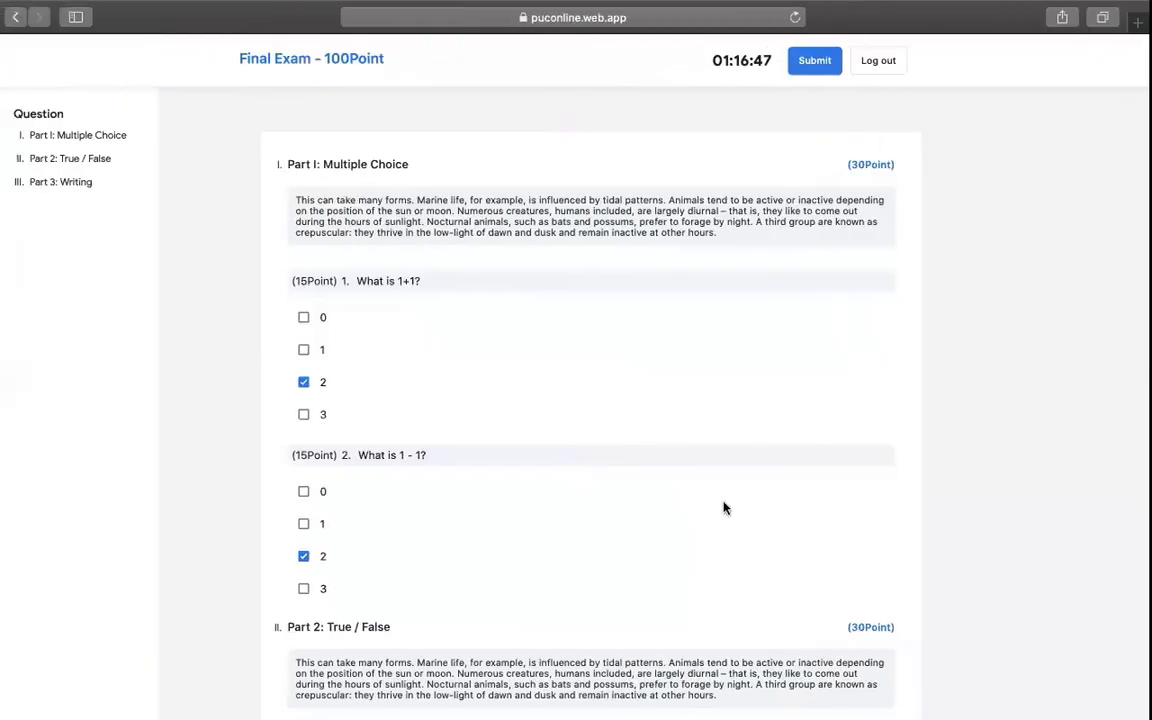
pyautogui.hotkey('ctrl', 'Left')
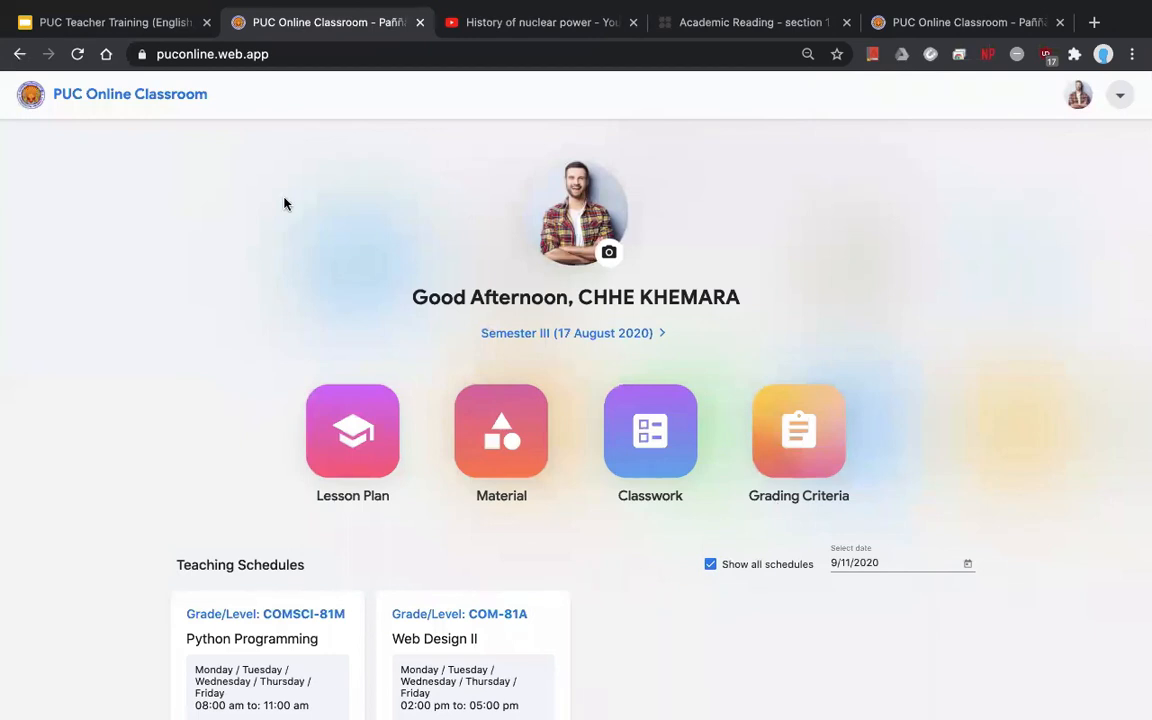